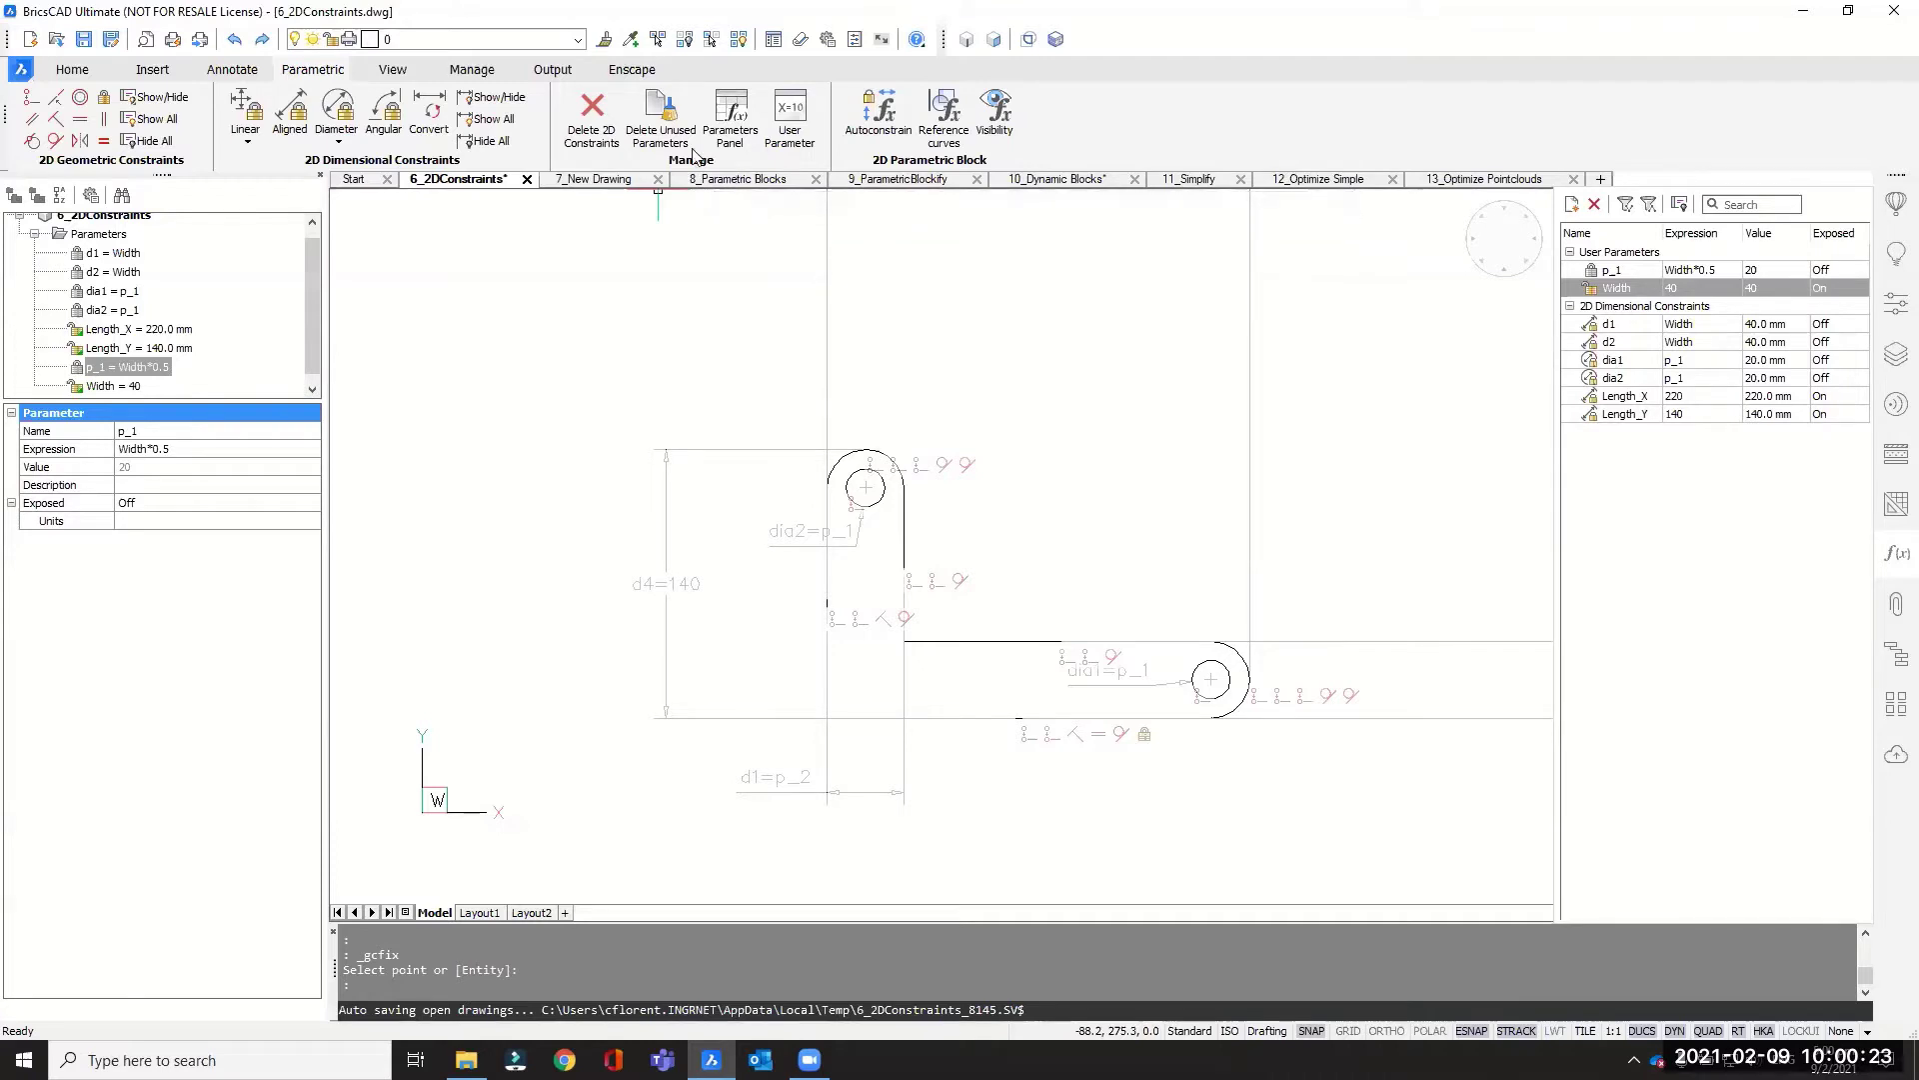
Step: Review the new-drawing templates offered on the Start page, keeping Default-mm
left_click(592, 181)
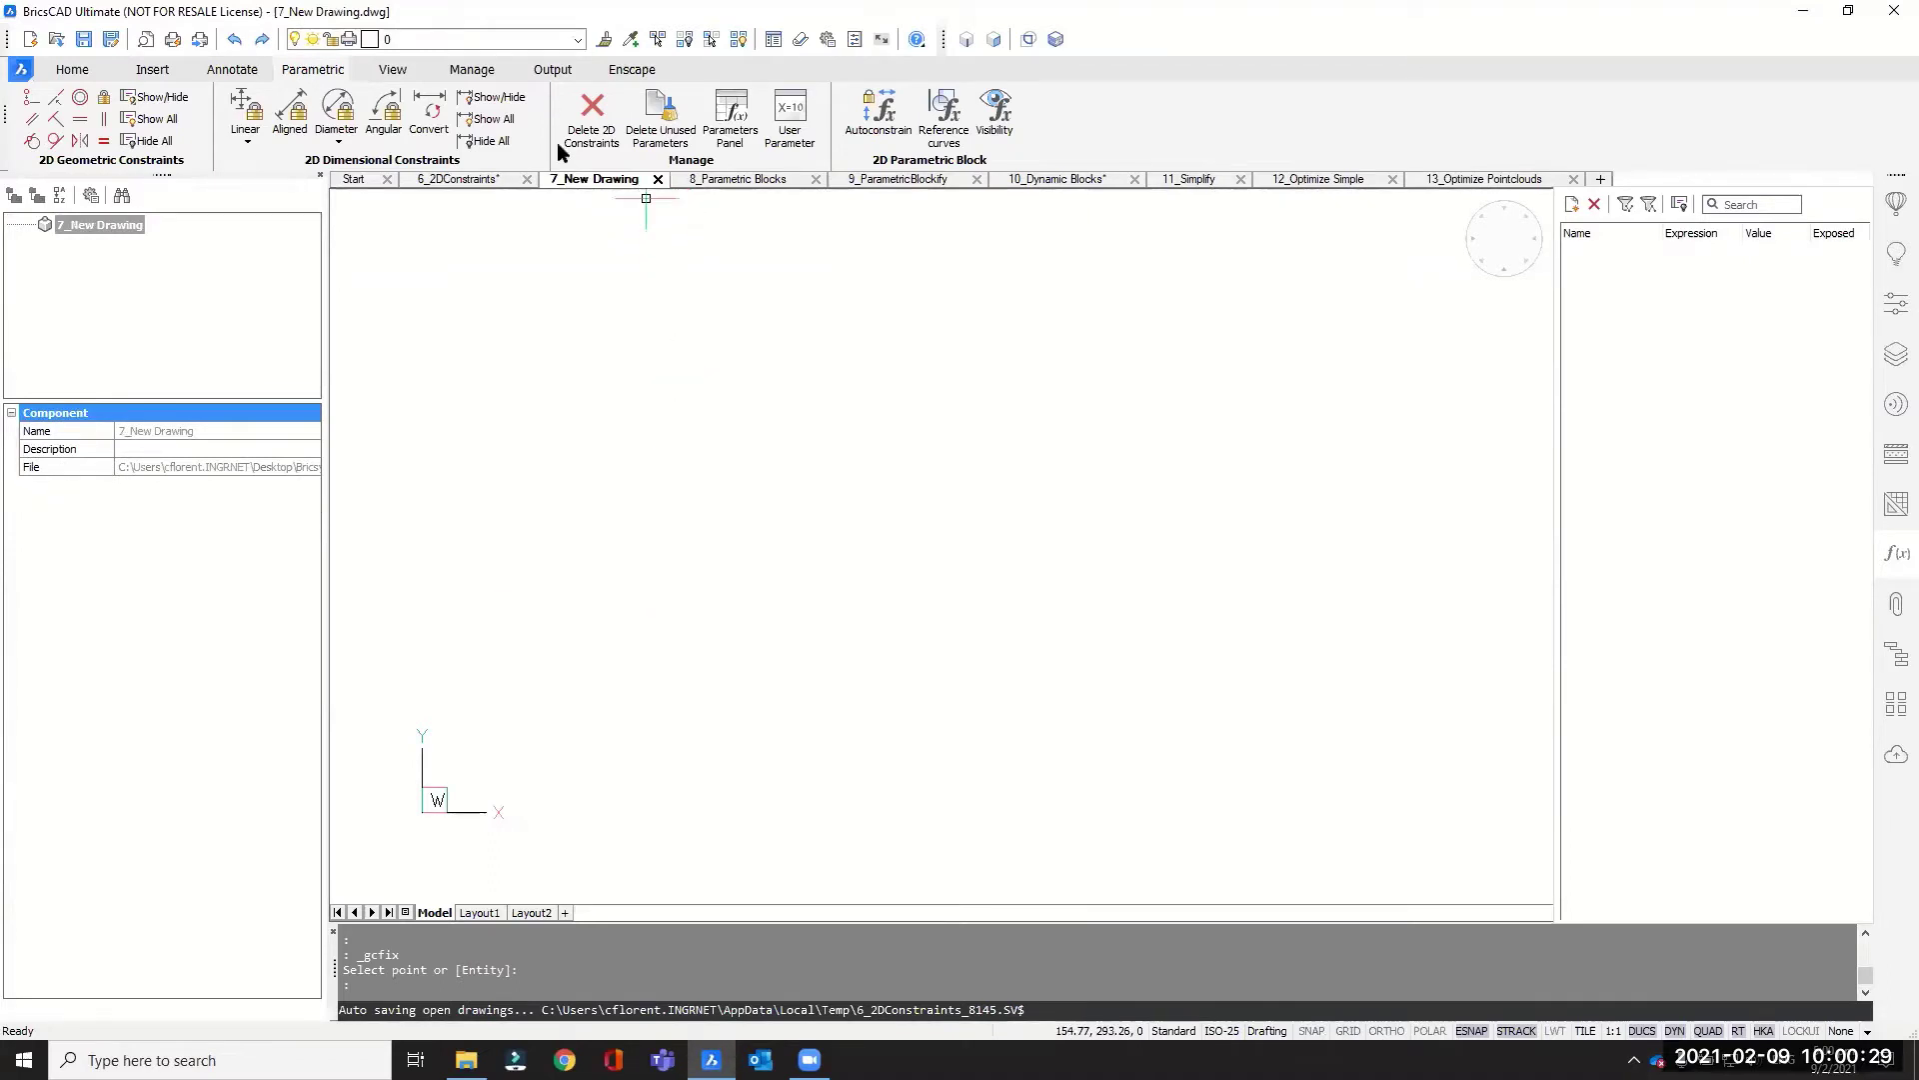
left_click(353, 179)
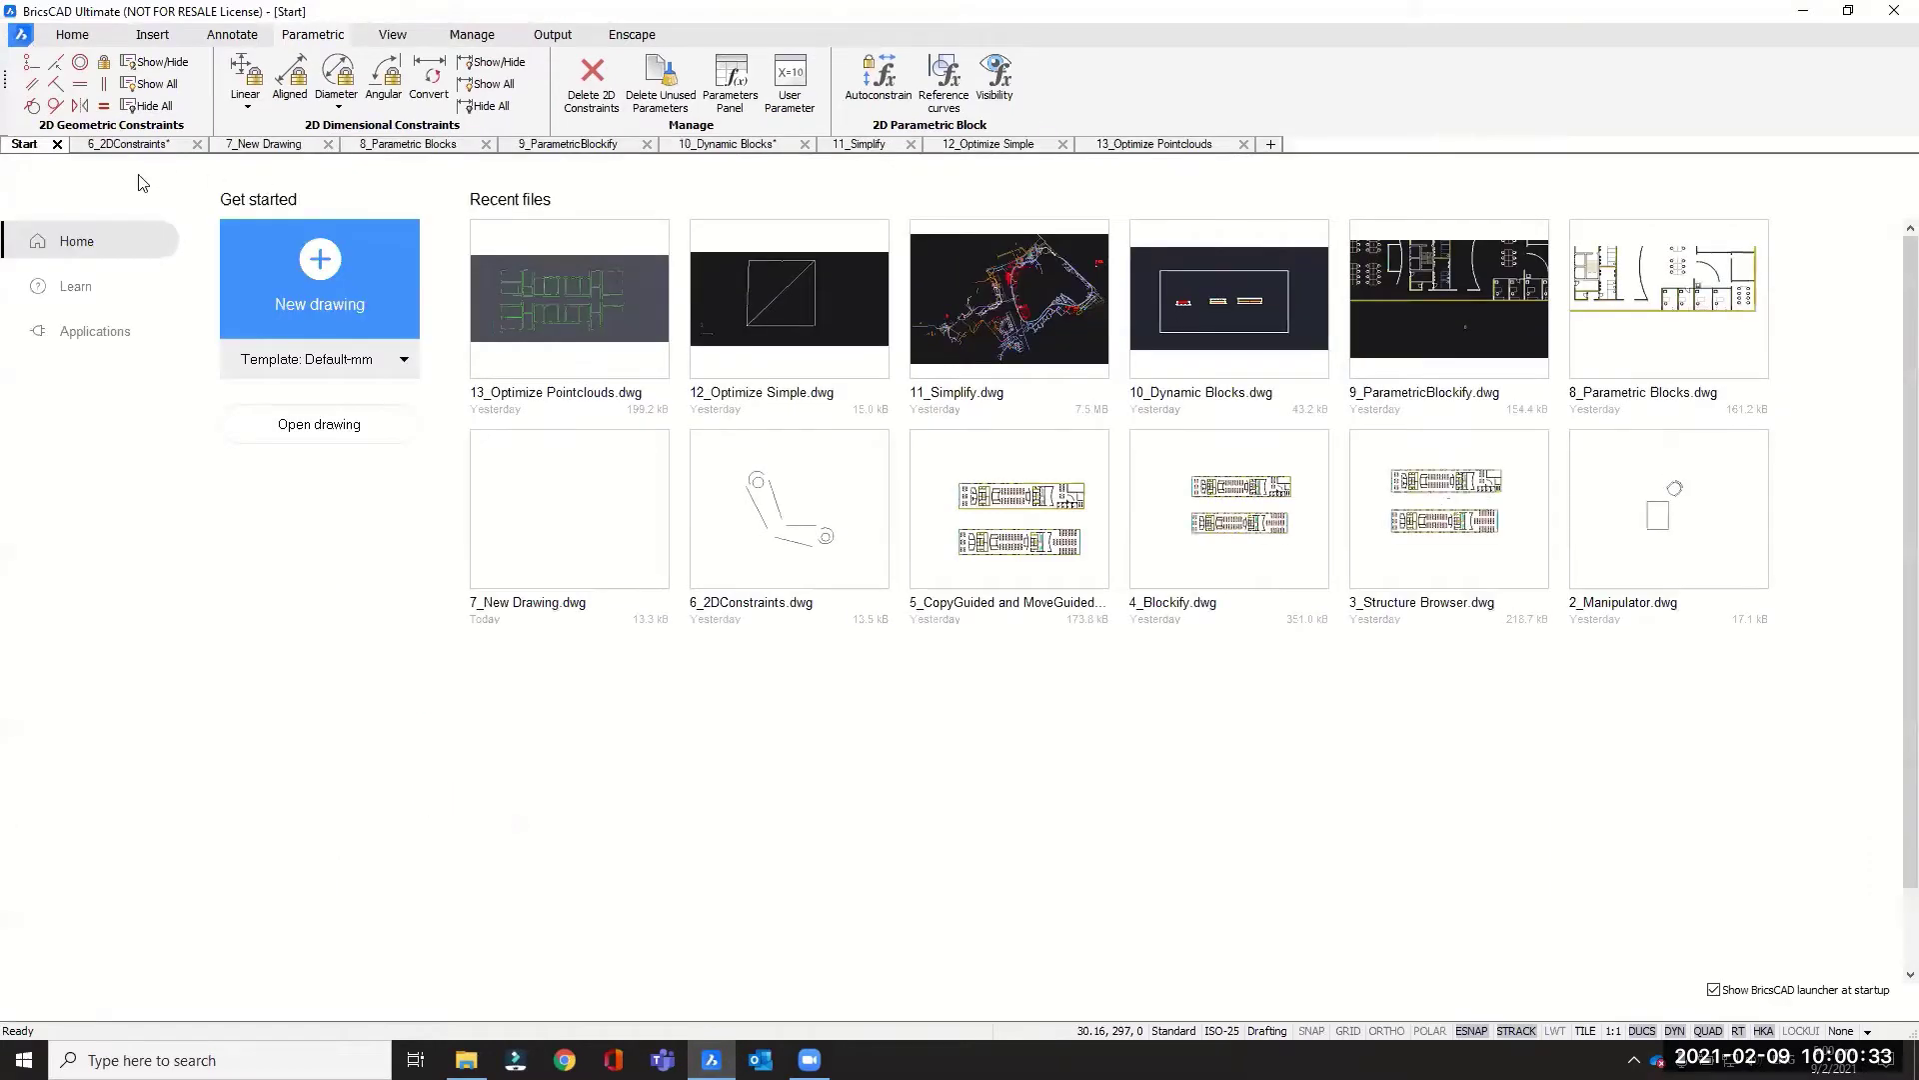
left_click(303, 358)
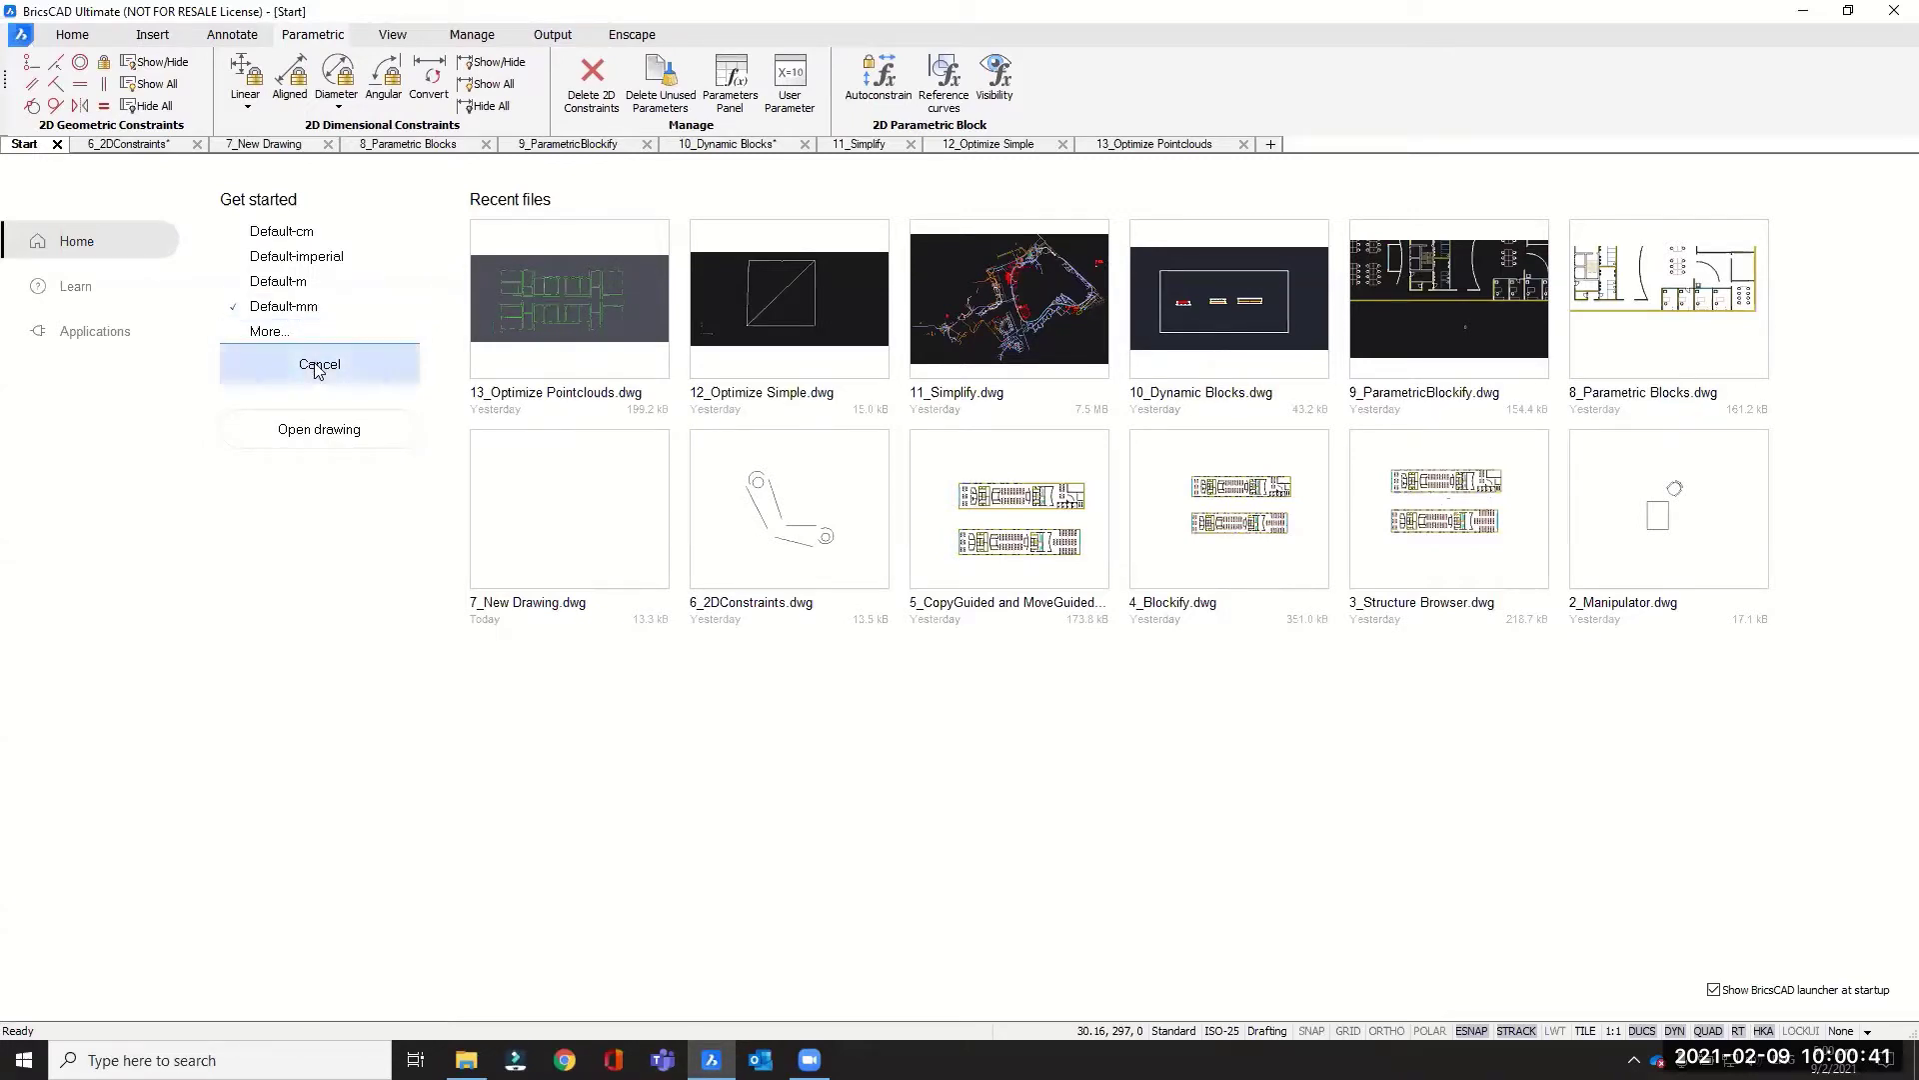
left_click(312, 314)
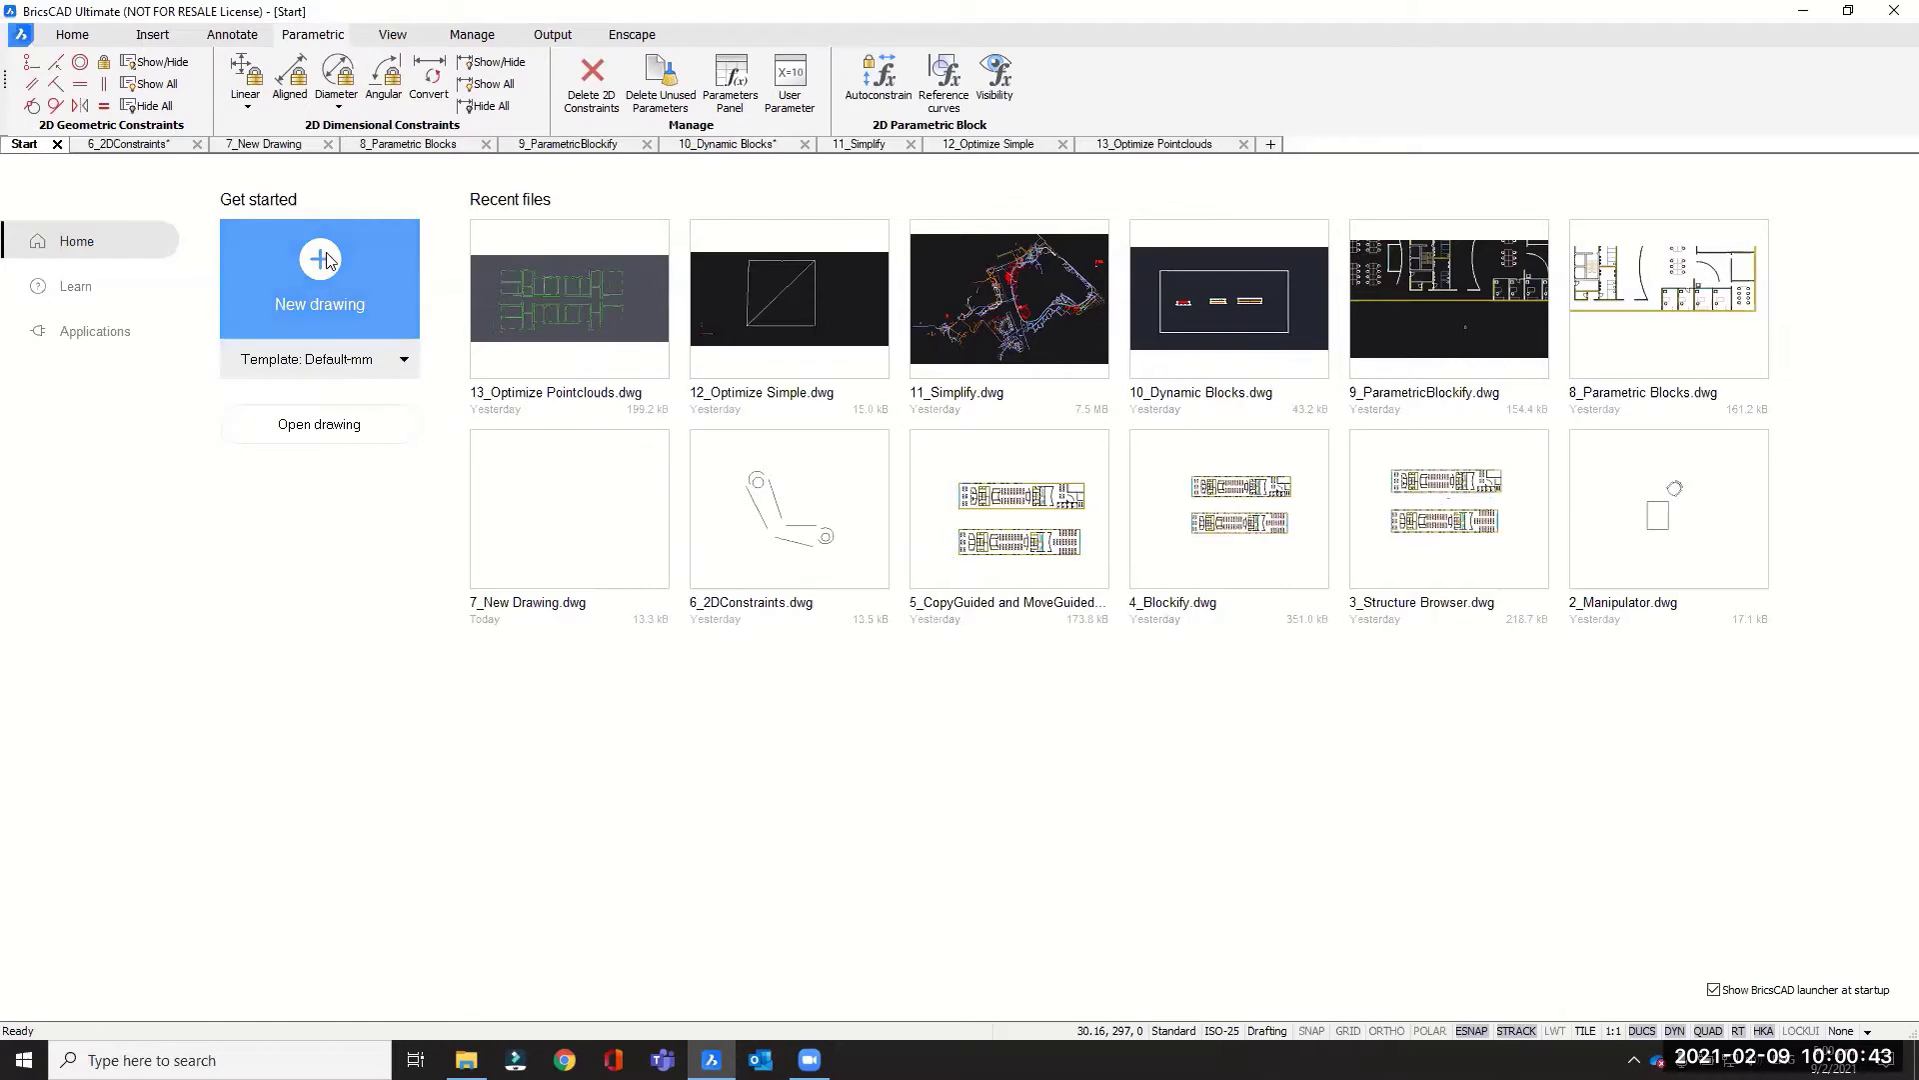
Step: Bring up the 7_New Drawing file and close its component browser and parameters manager
left_click(292, 146)
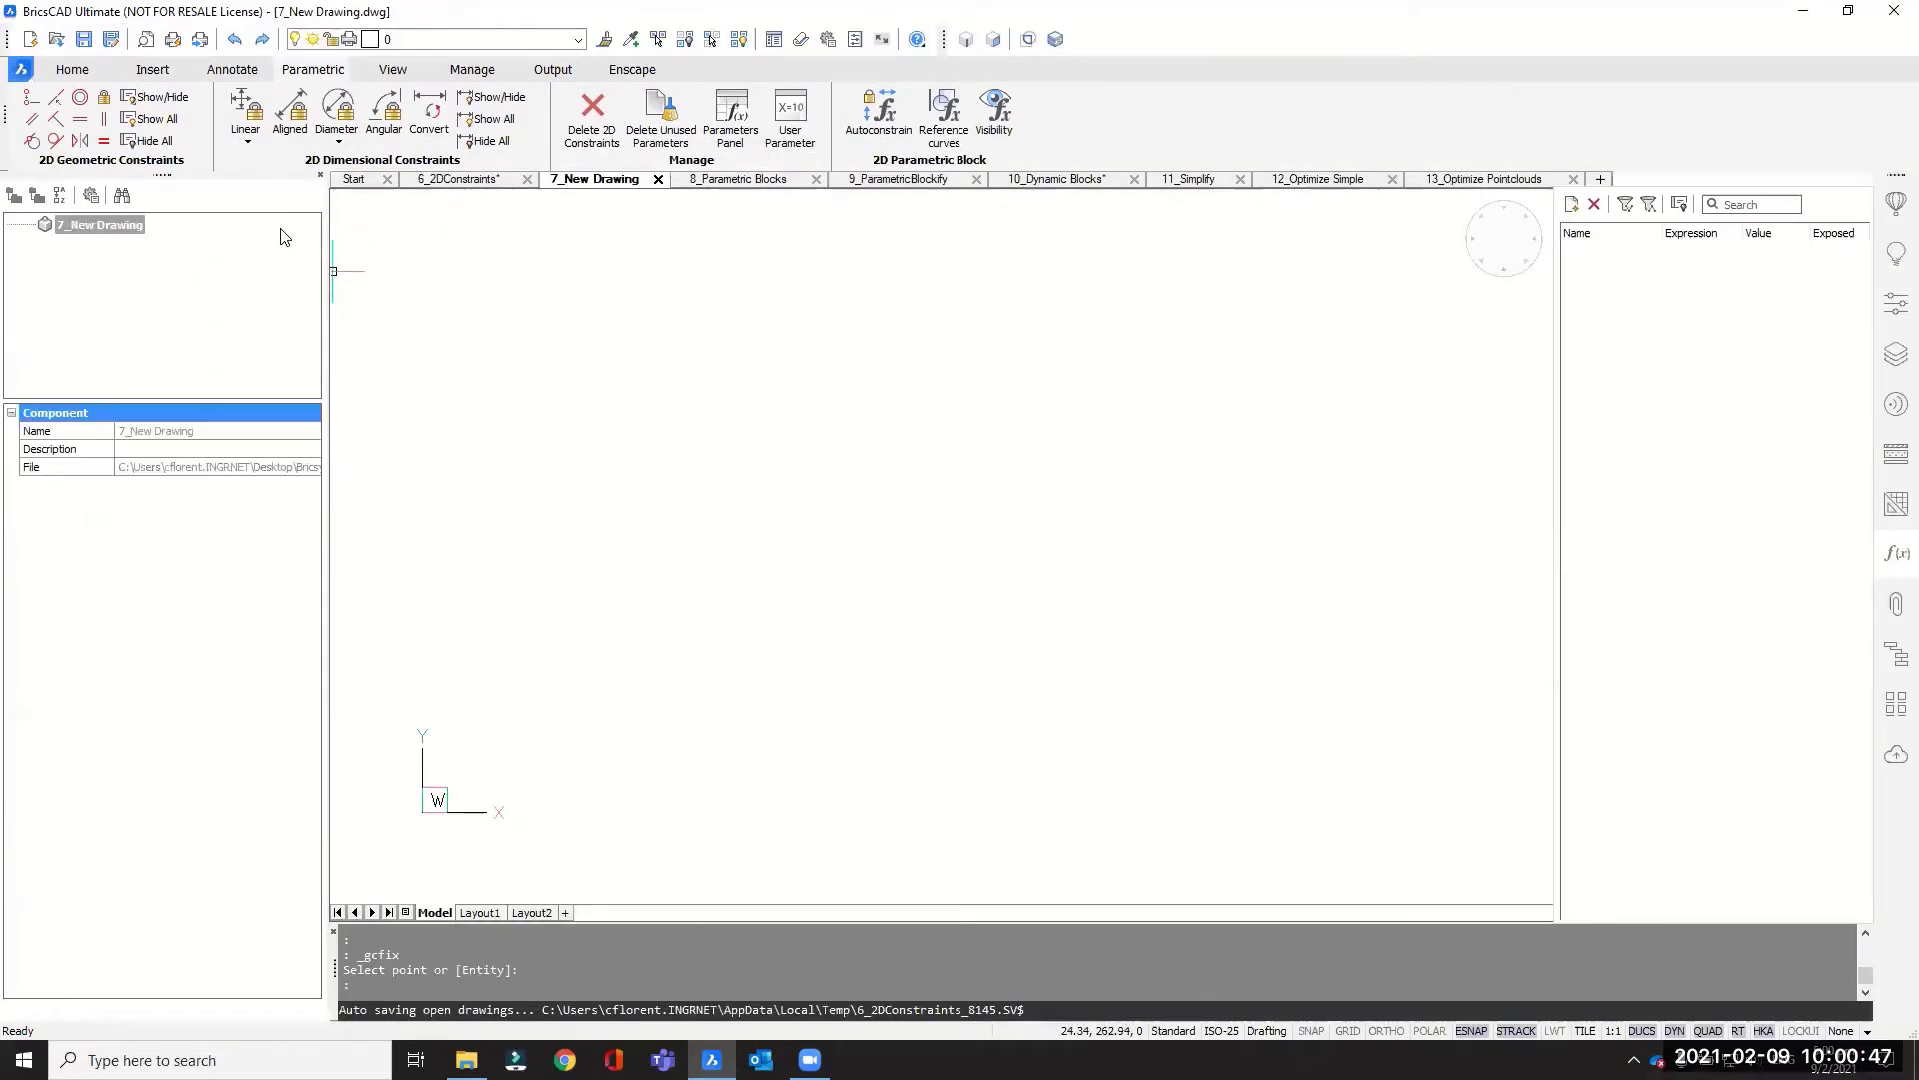
left_click(320, 175)
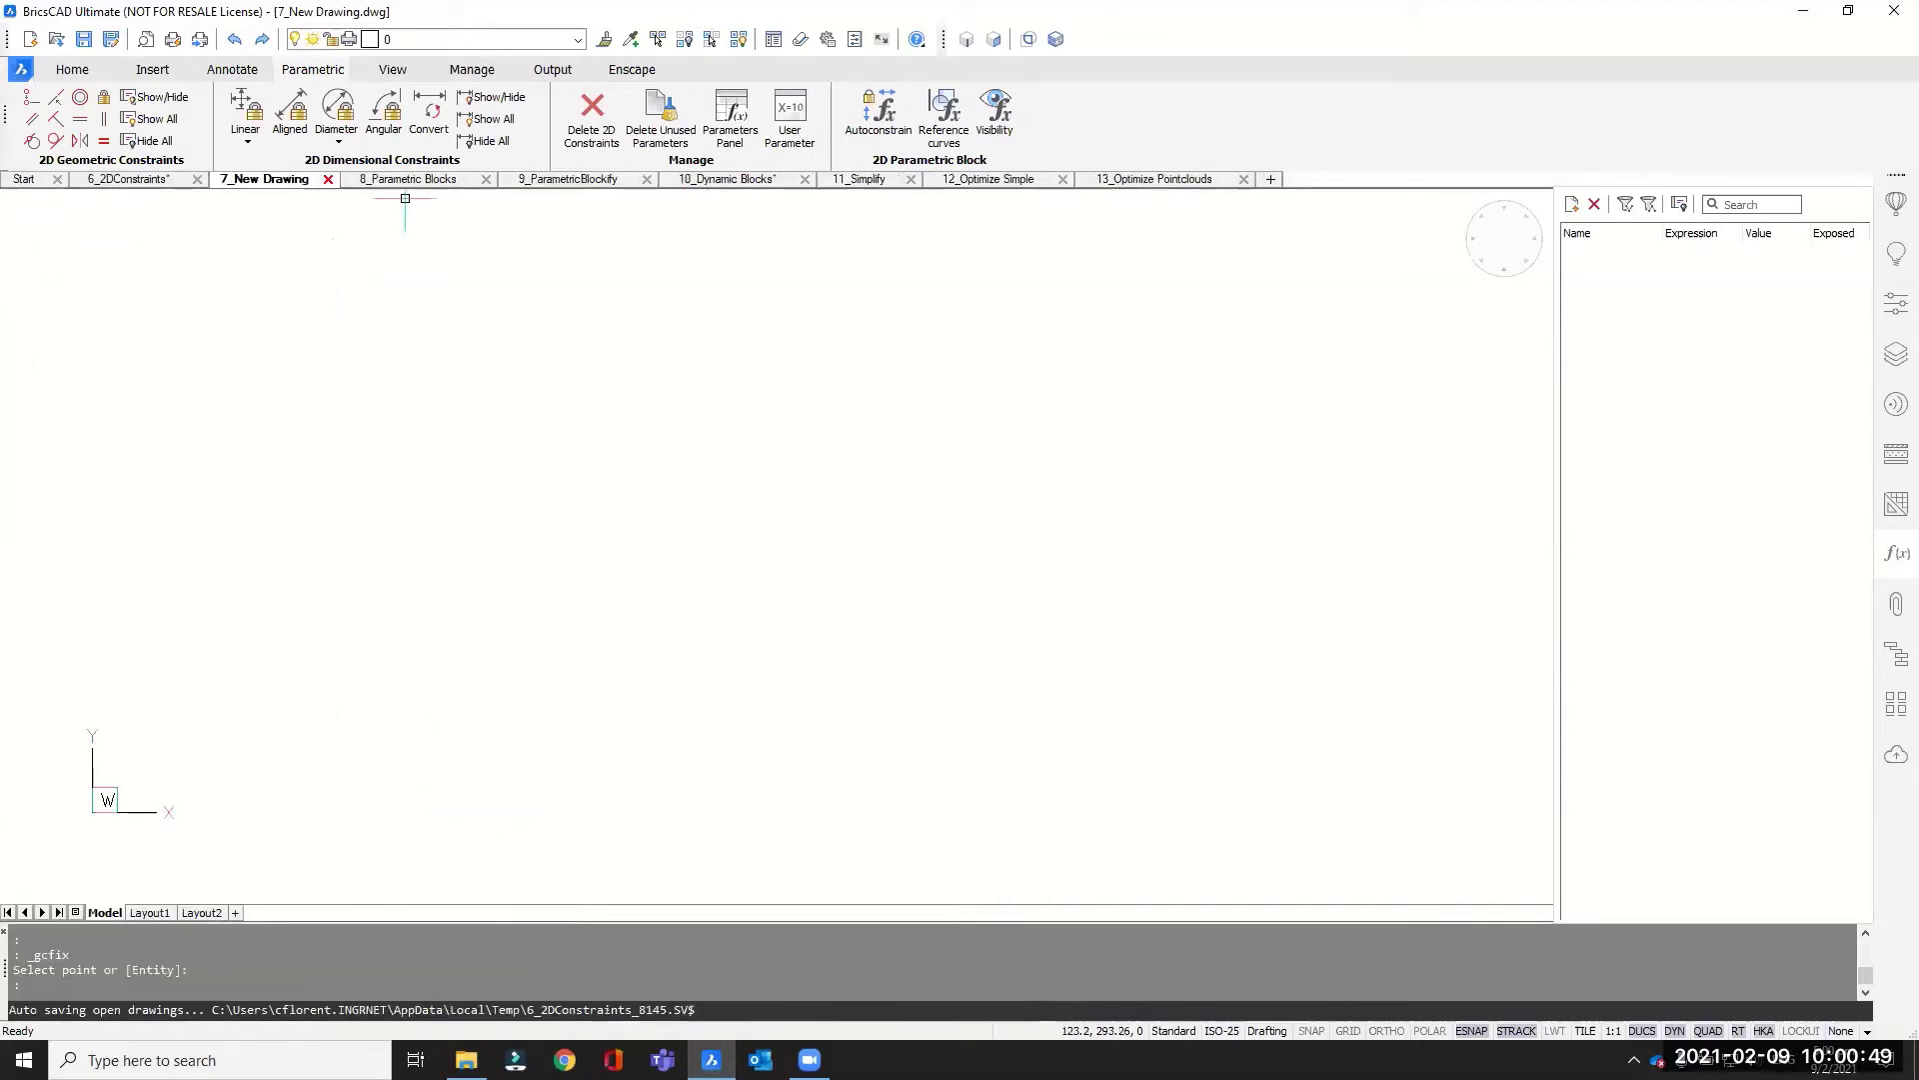
left_click(1889, 556)
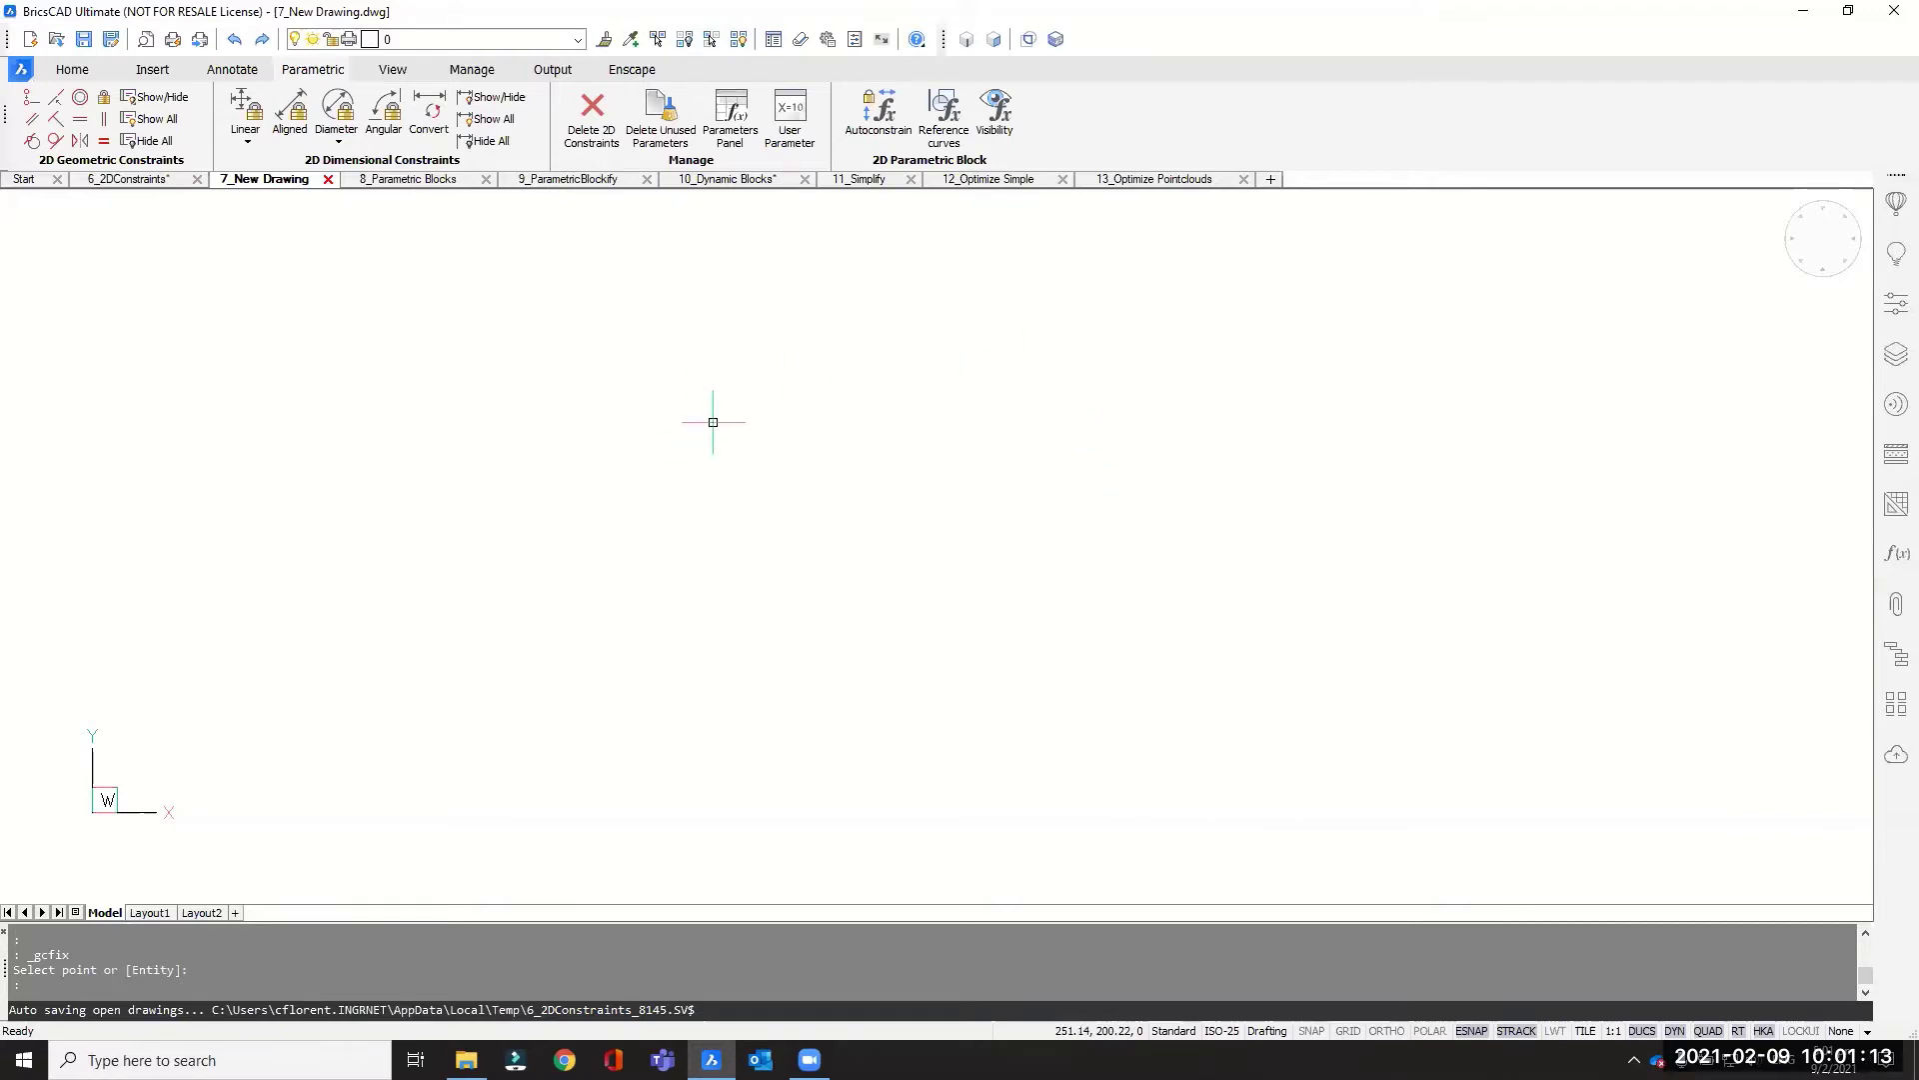
Step: Insert the 2DConstraints_finished drawing file as a block at about 278, 98, with scale 1 and rotation 0
left_click(158, 69)
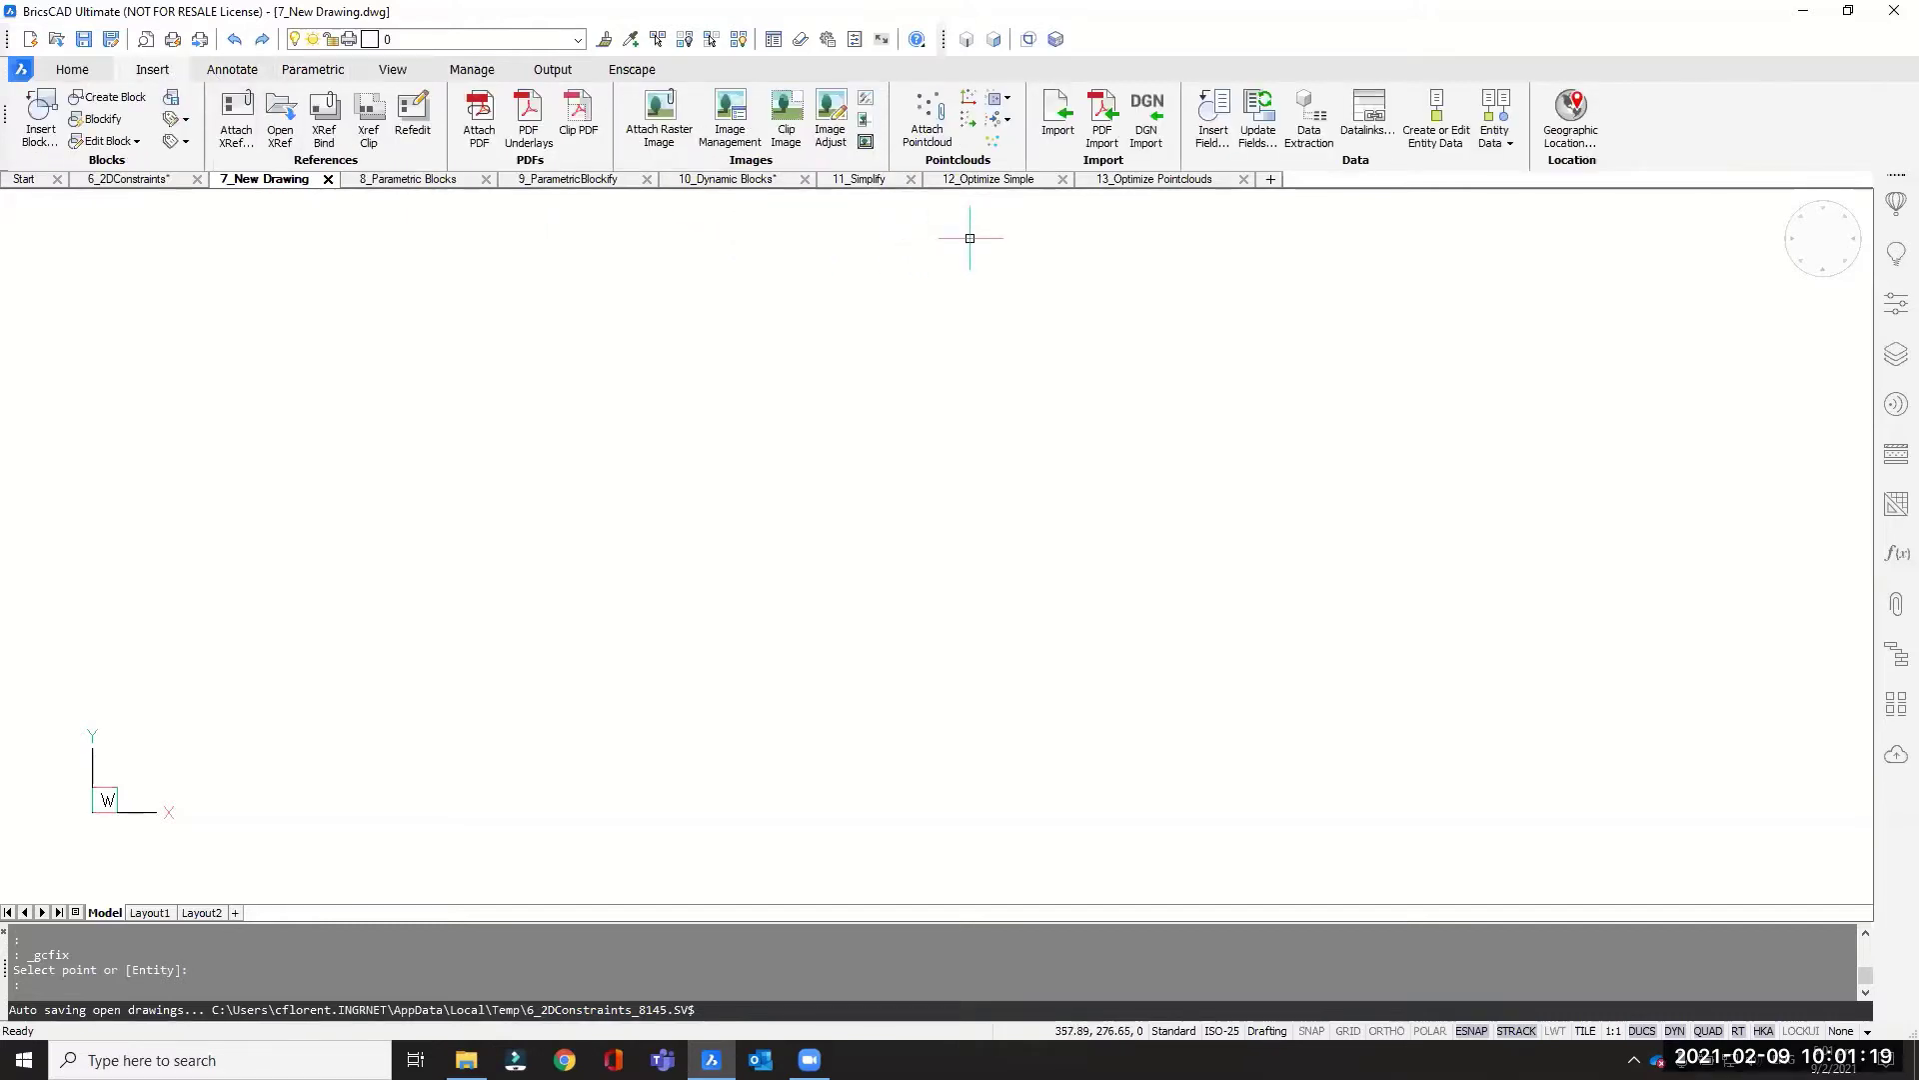
left_click(42, 130)
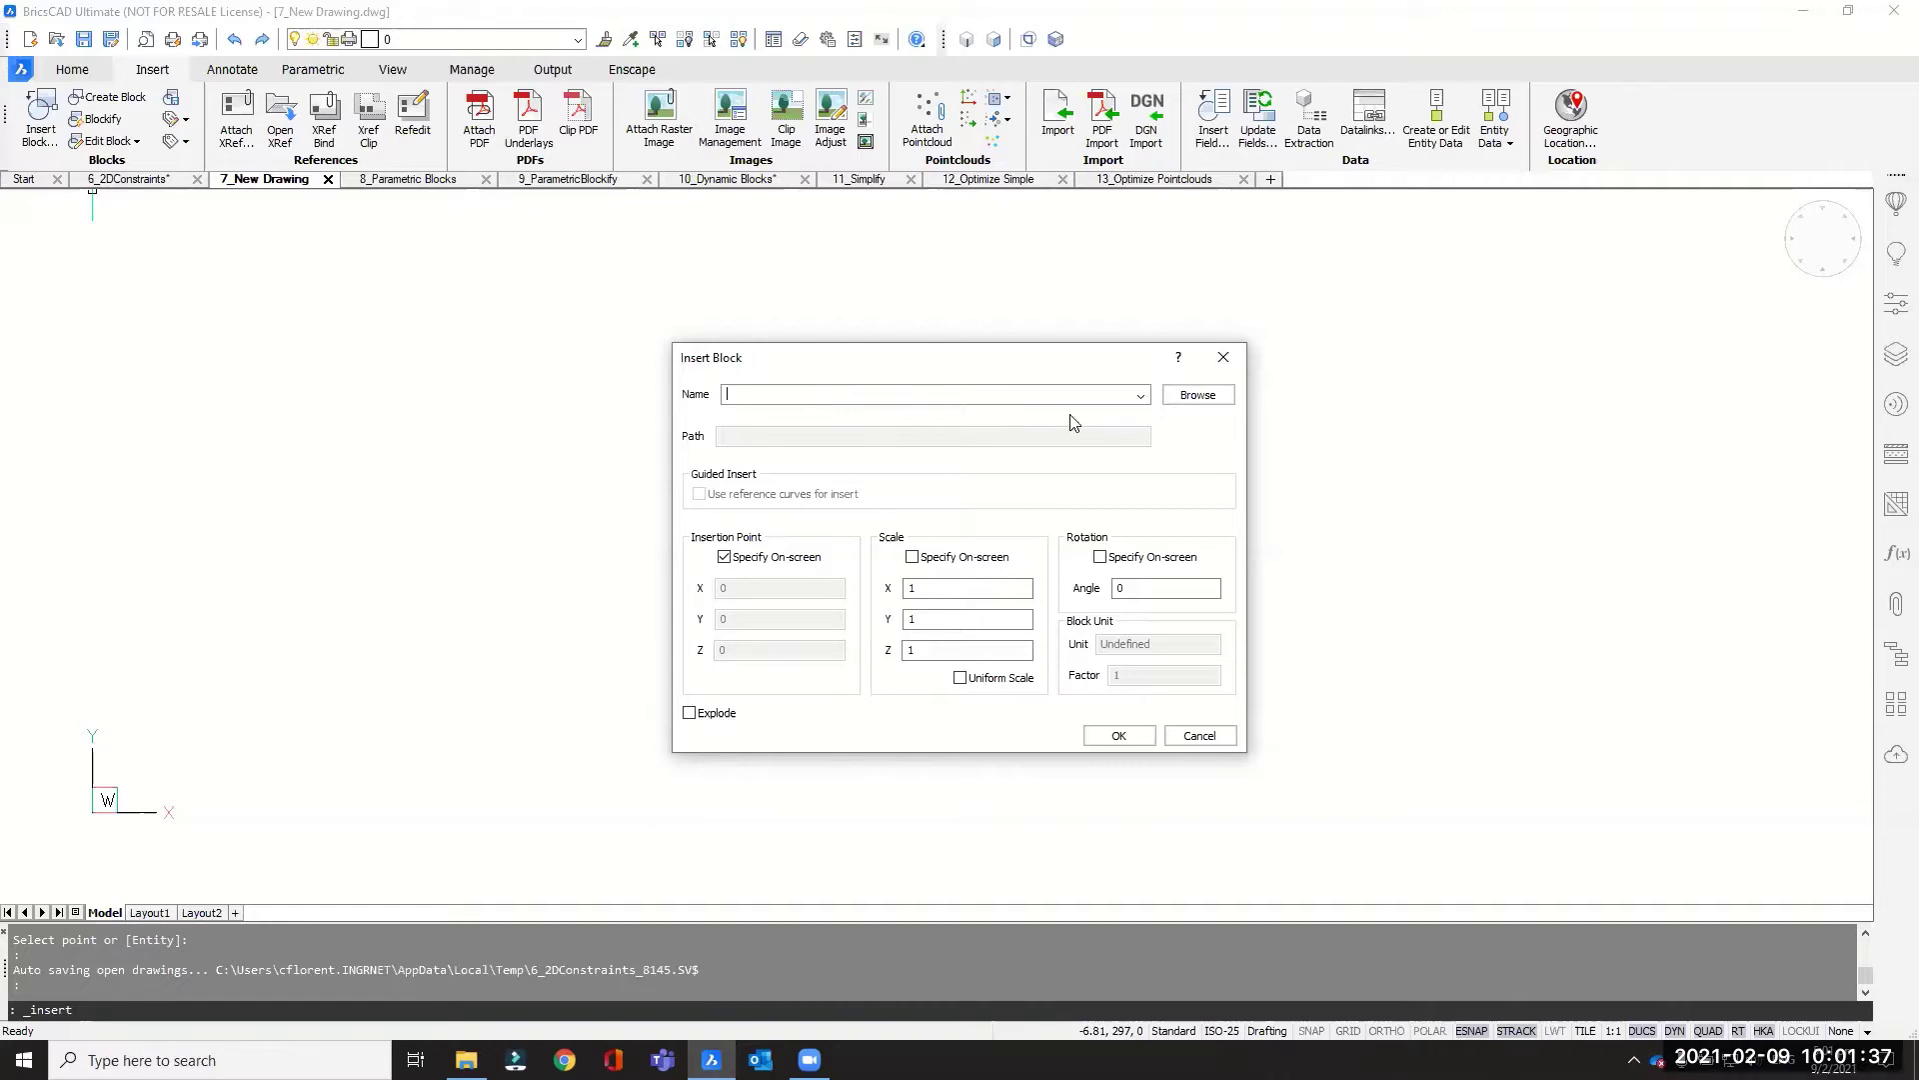
left_click(1195, 397)
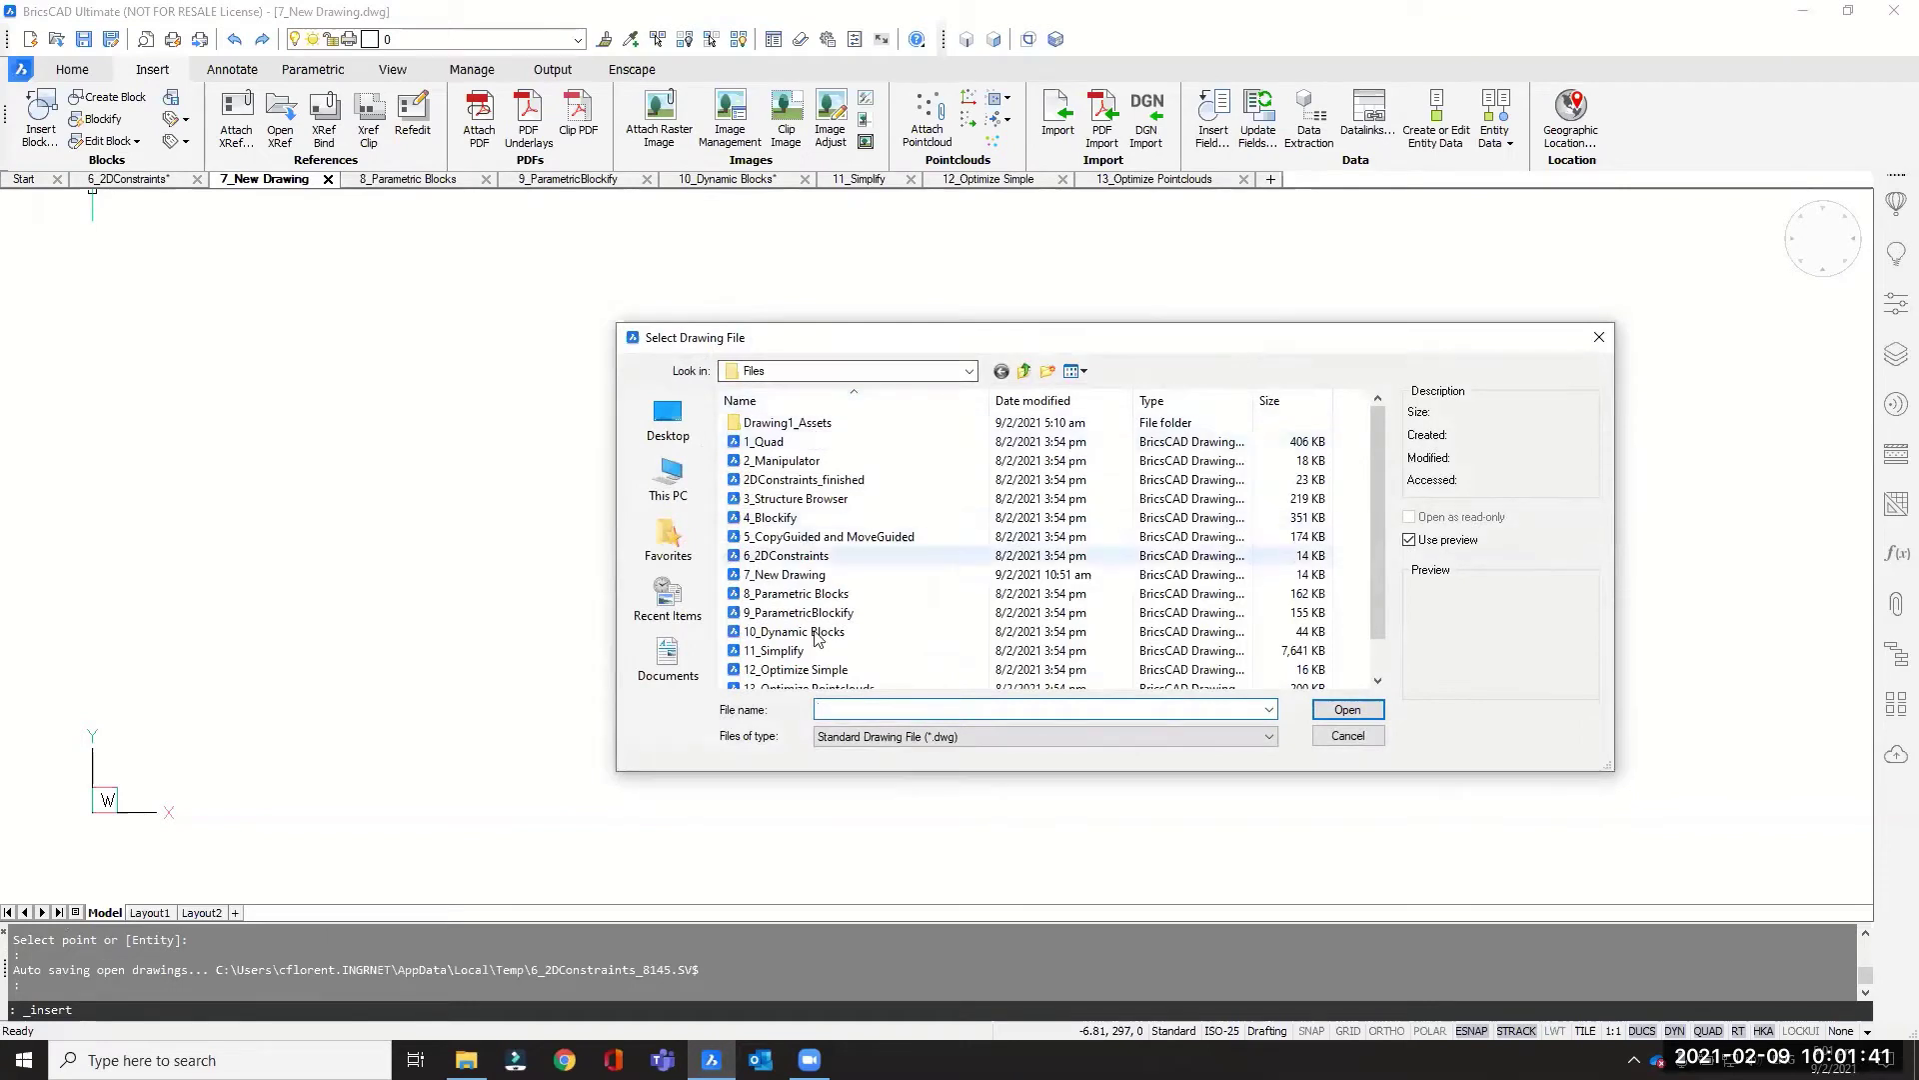
left_click(789, 482)
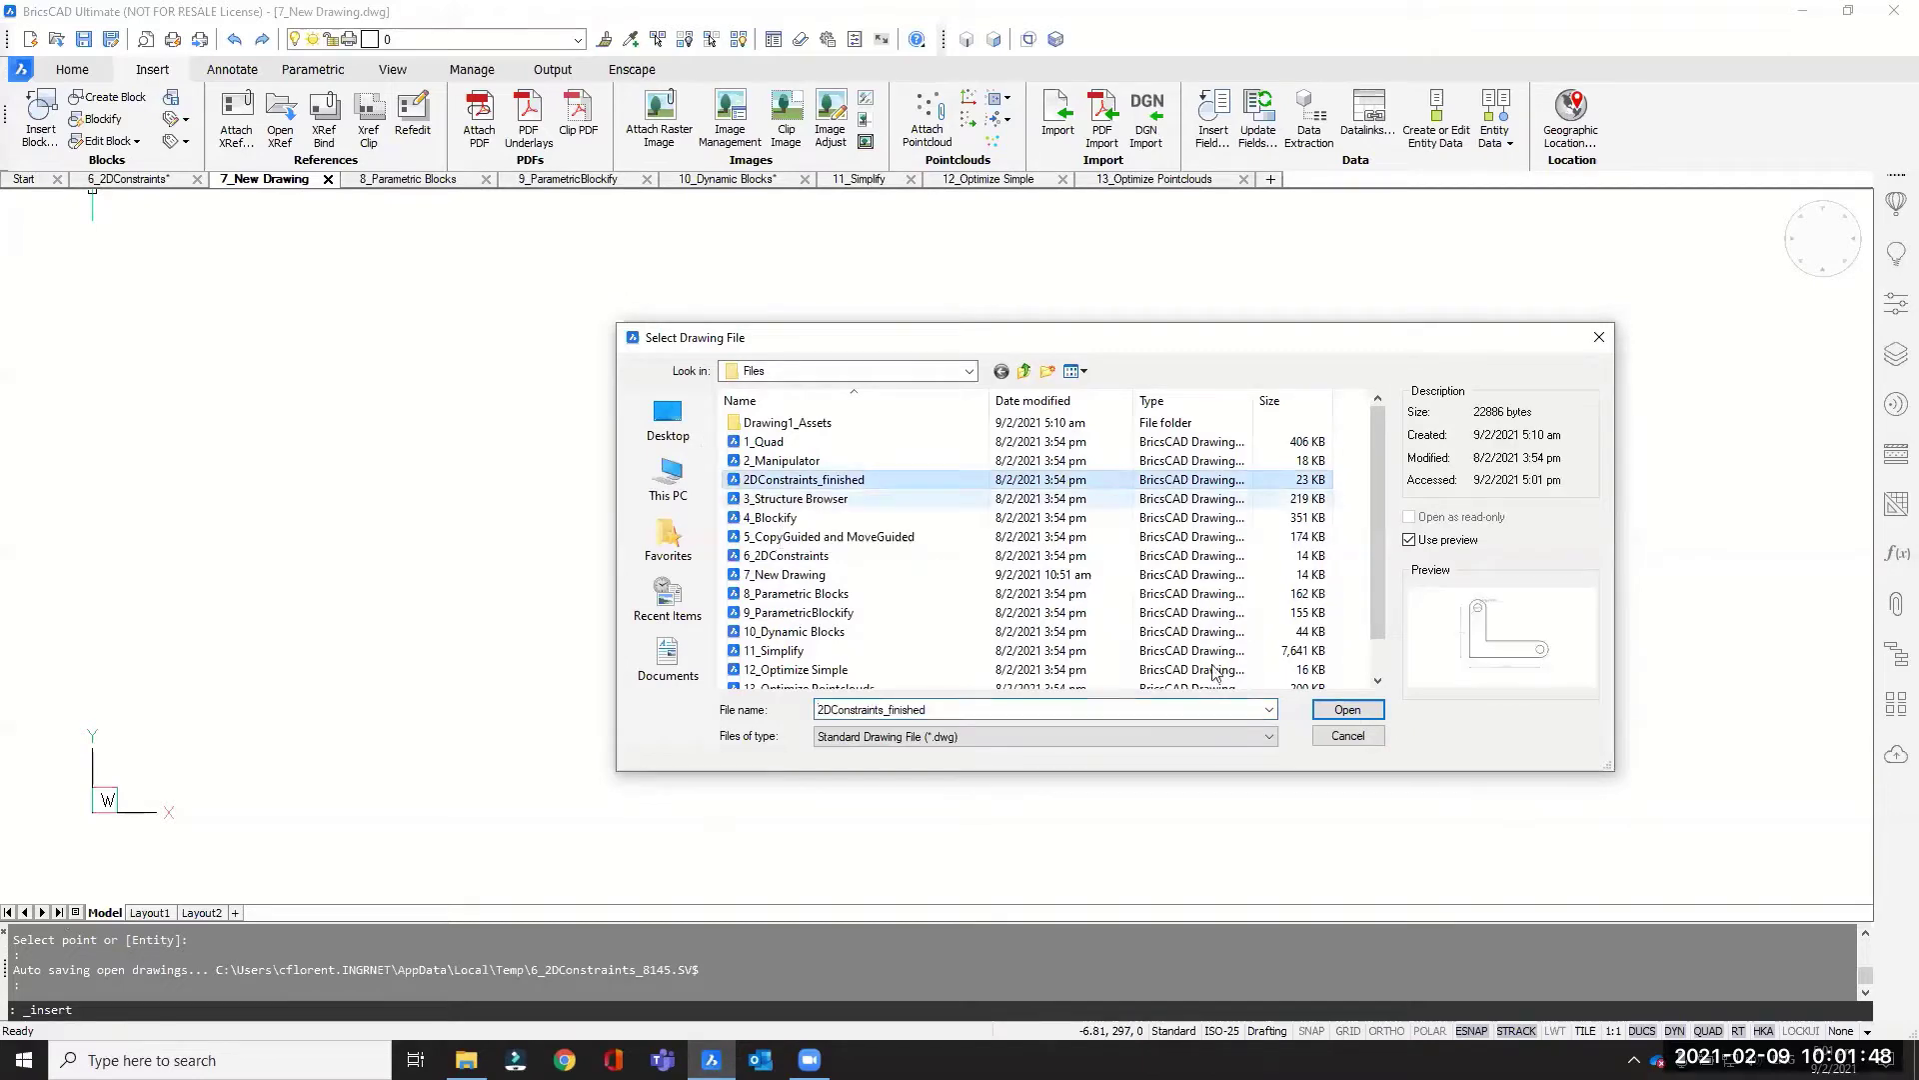
left_click(1346, 710)
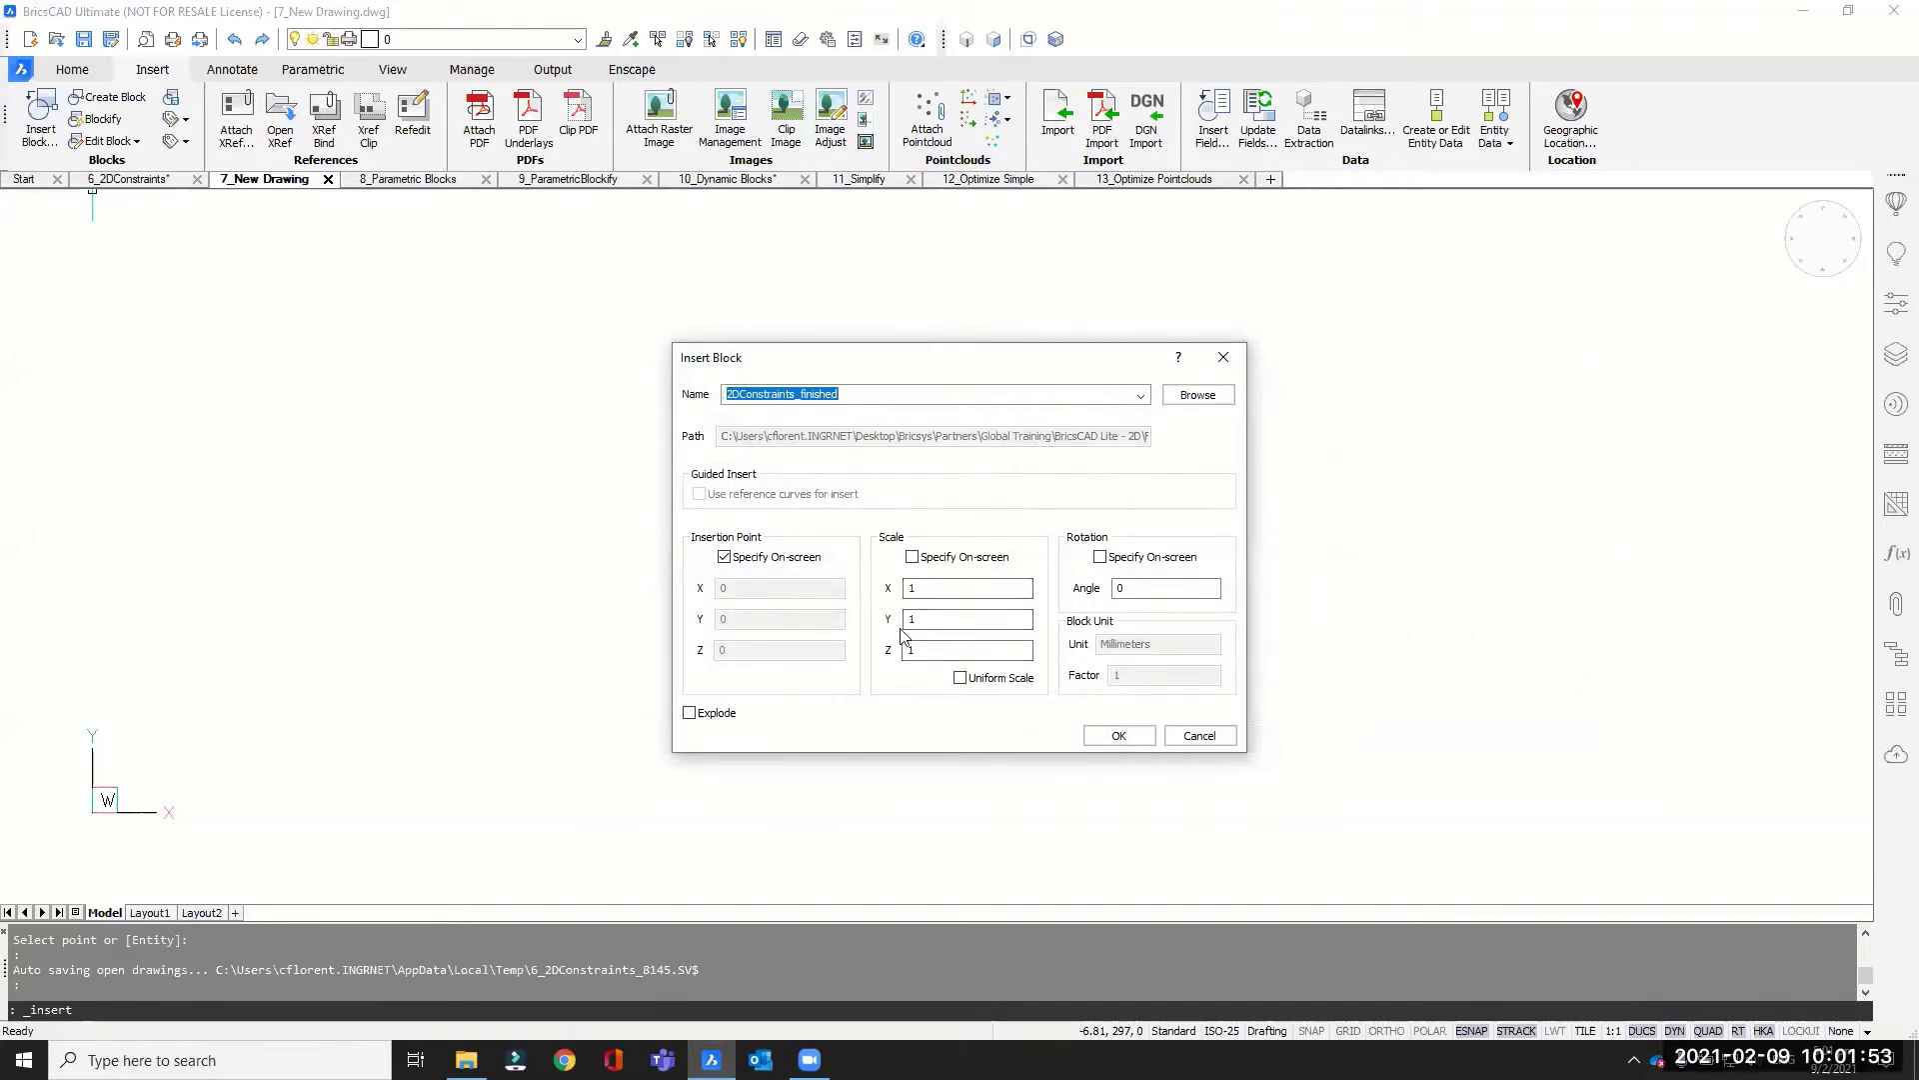
left_click(1112, 735)
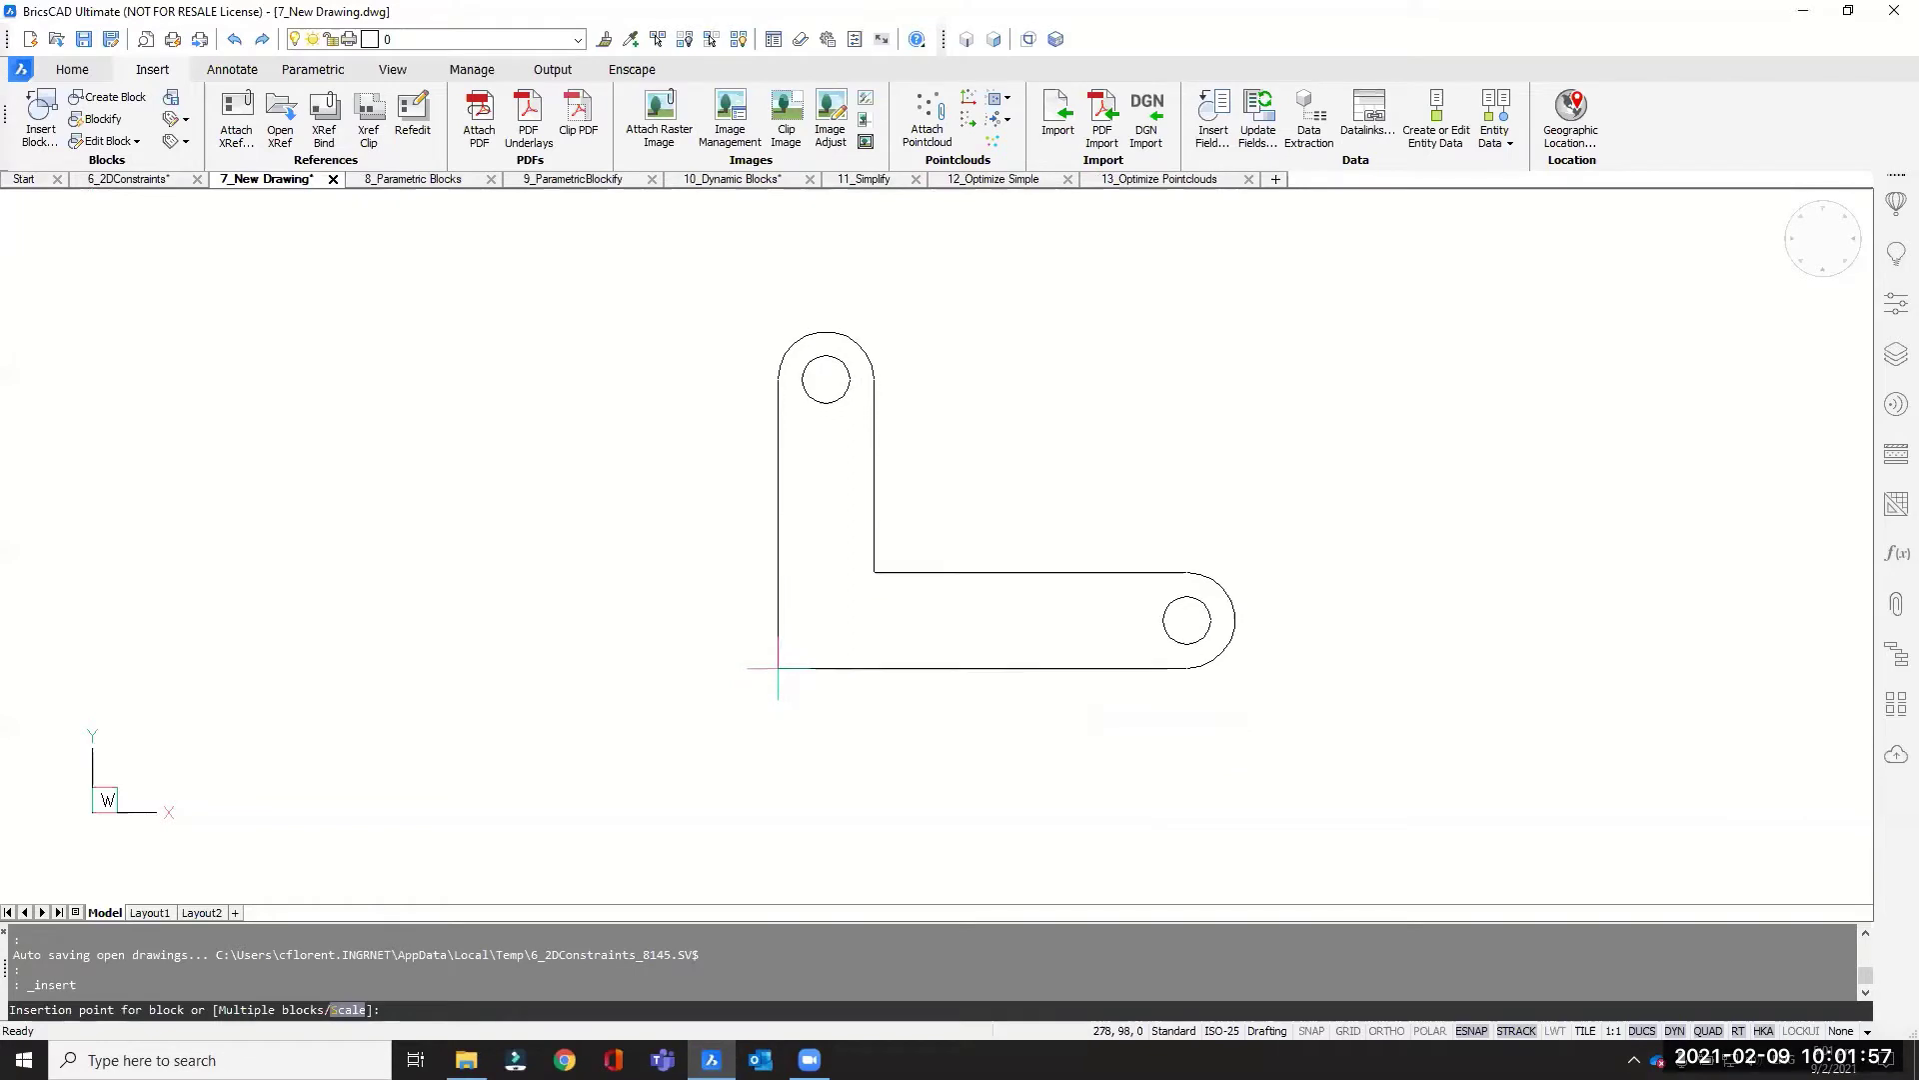
left_click(777, 669)
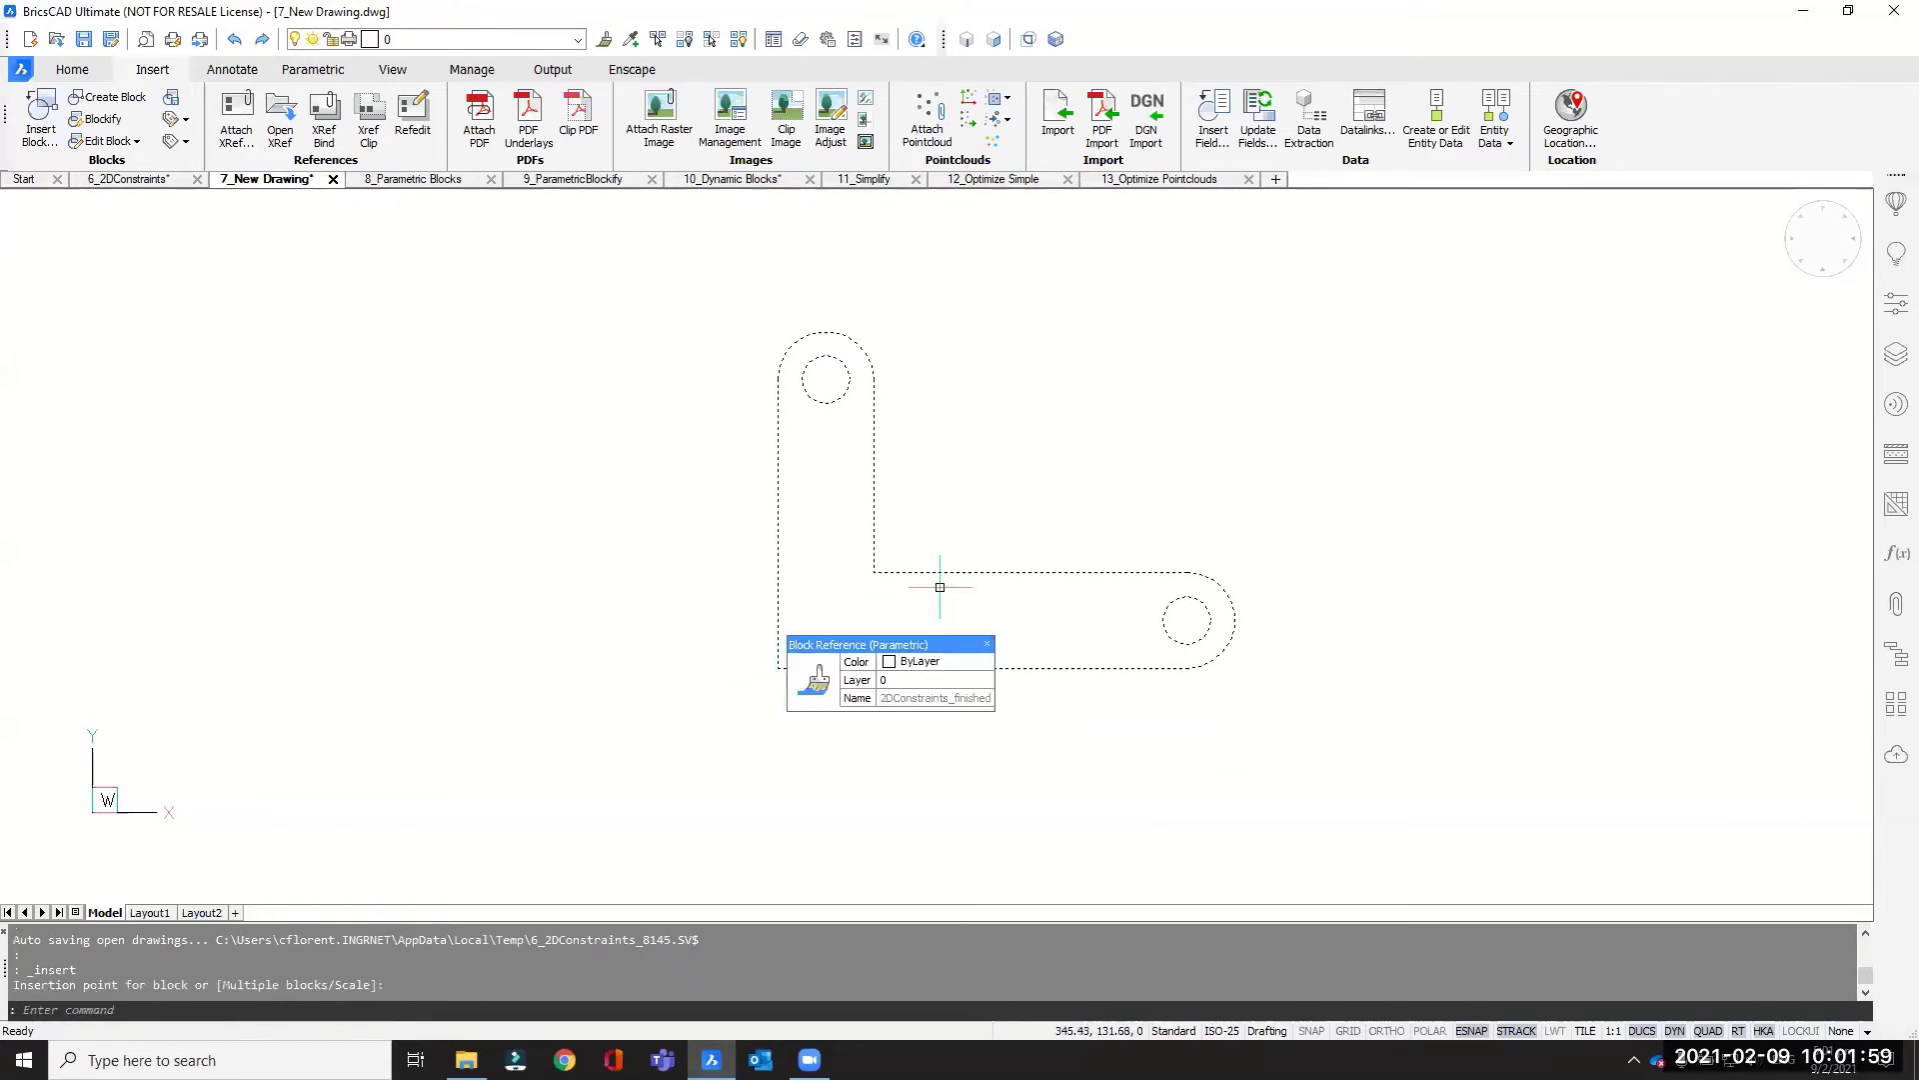
scroll(670, 620, "down", 2)
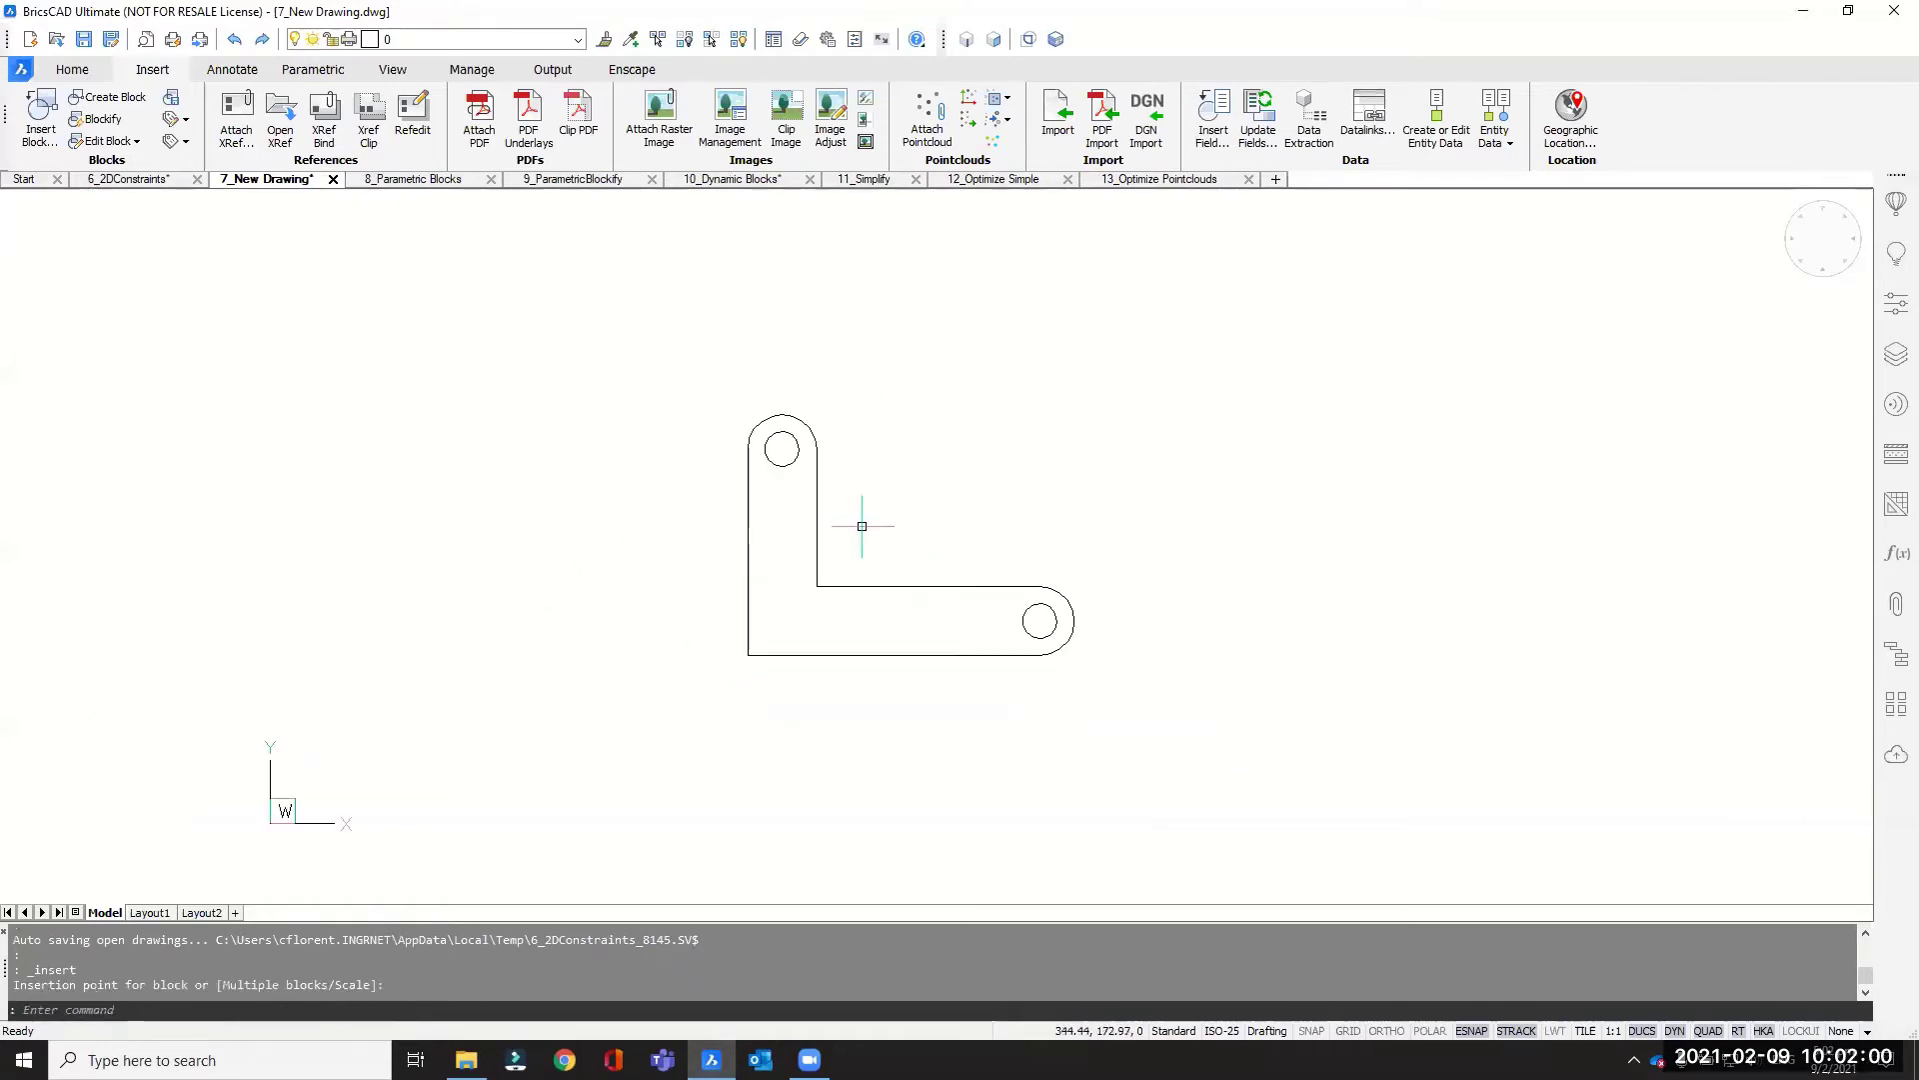
Step: Compare the constrained bracket geometry in 6_2DConstraints with the block inserted in 7_New Drawing
left_click(140, 180)
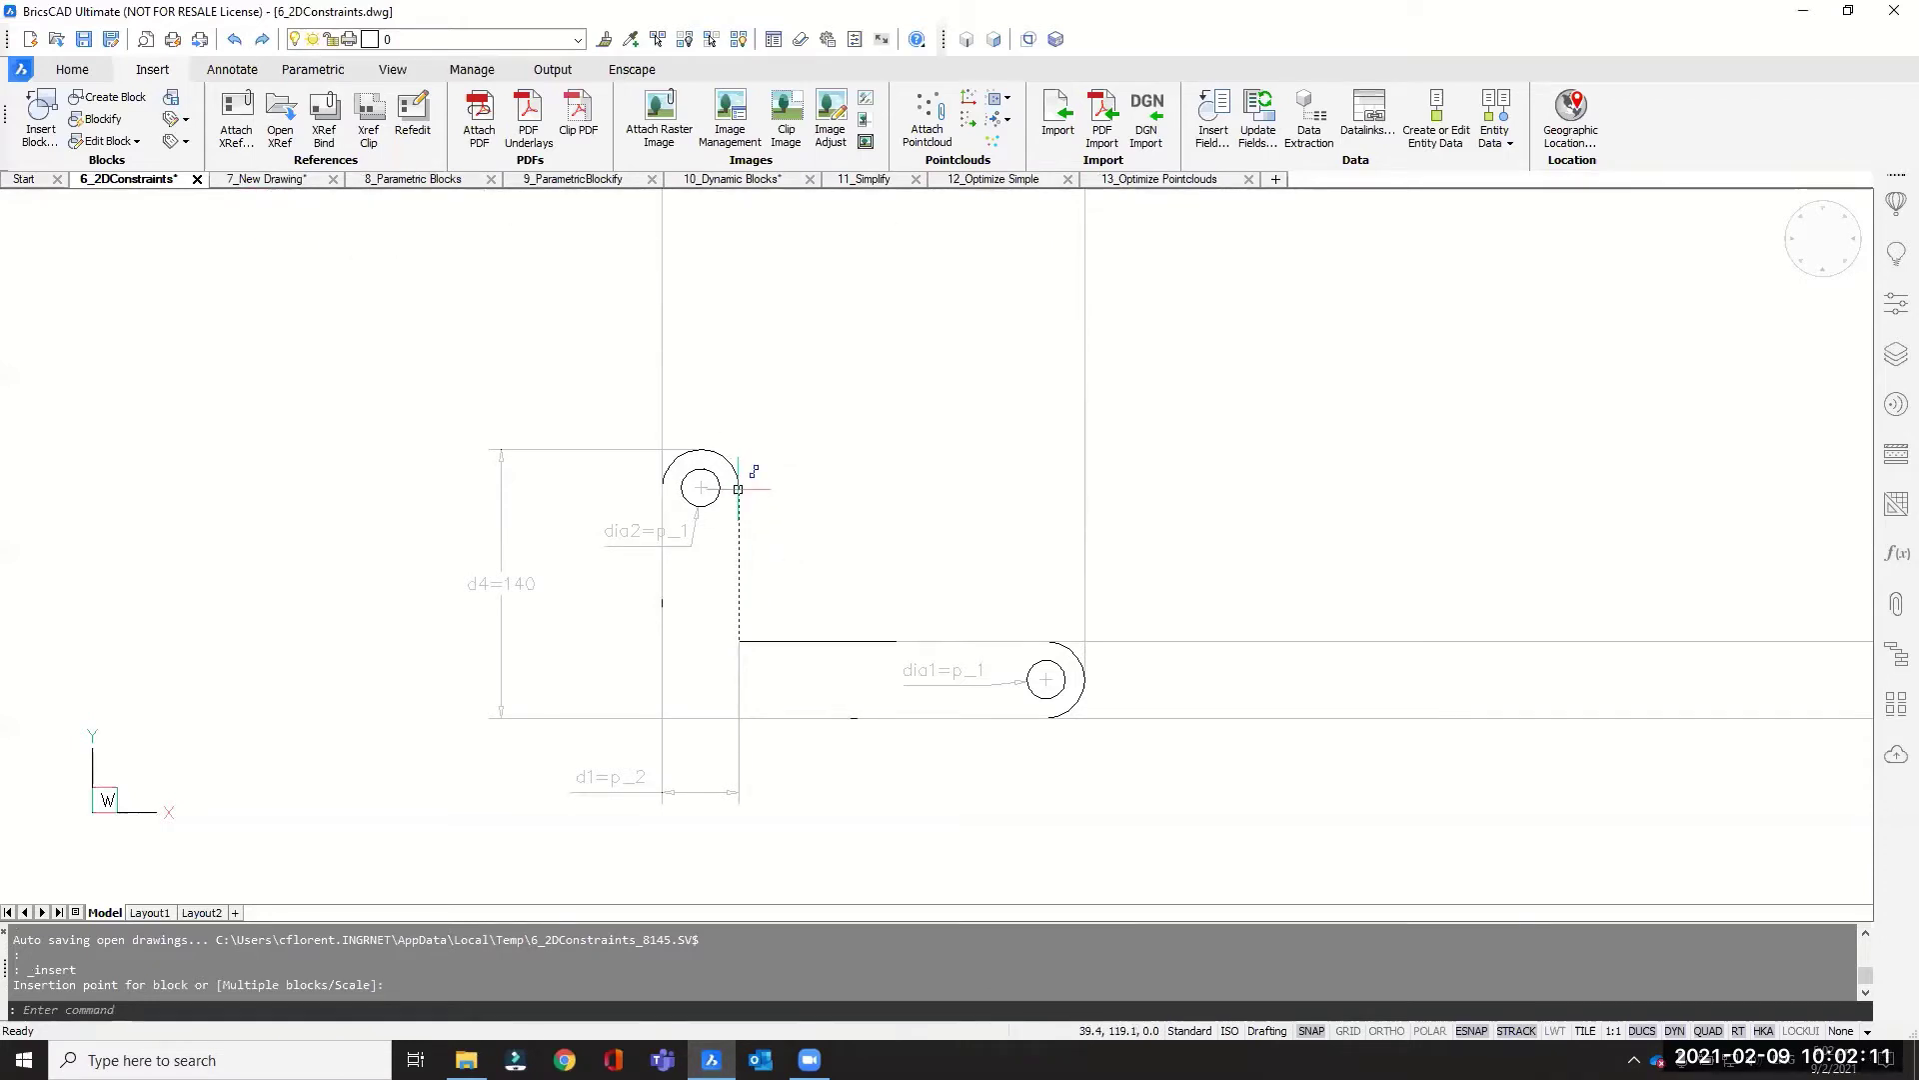
mouse_move(738, 489)
left_click(262, 179)
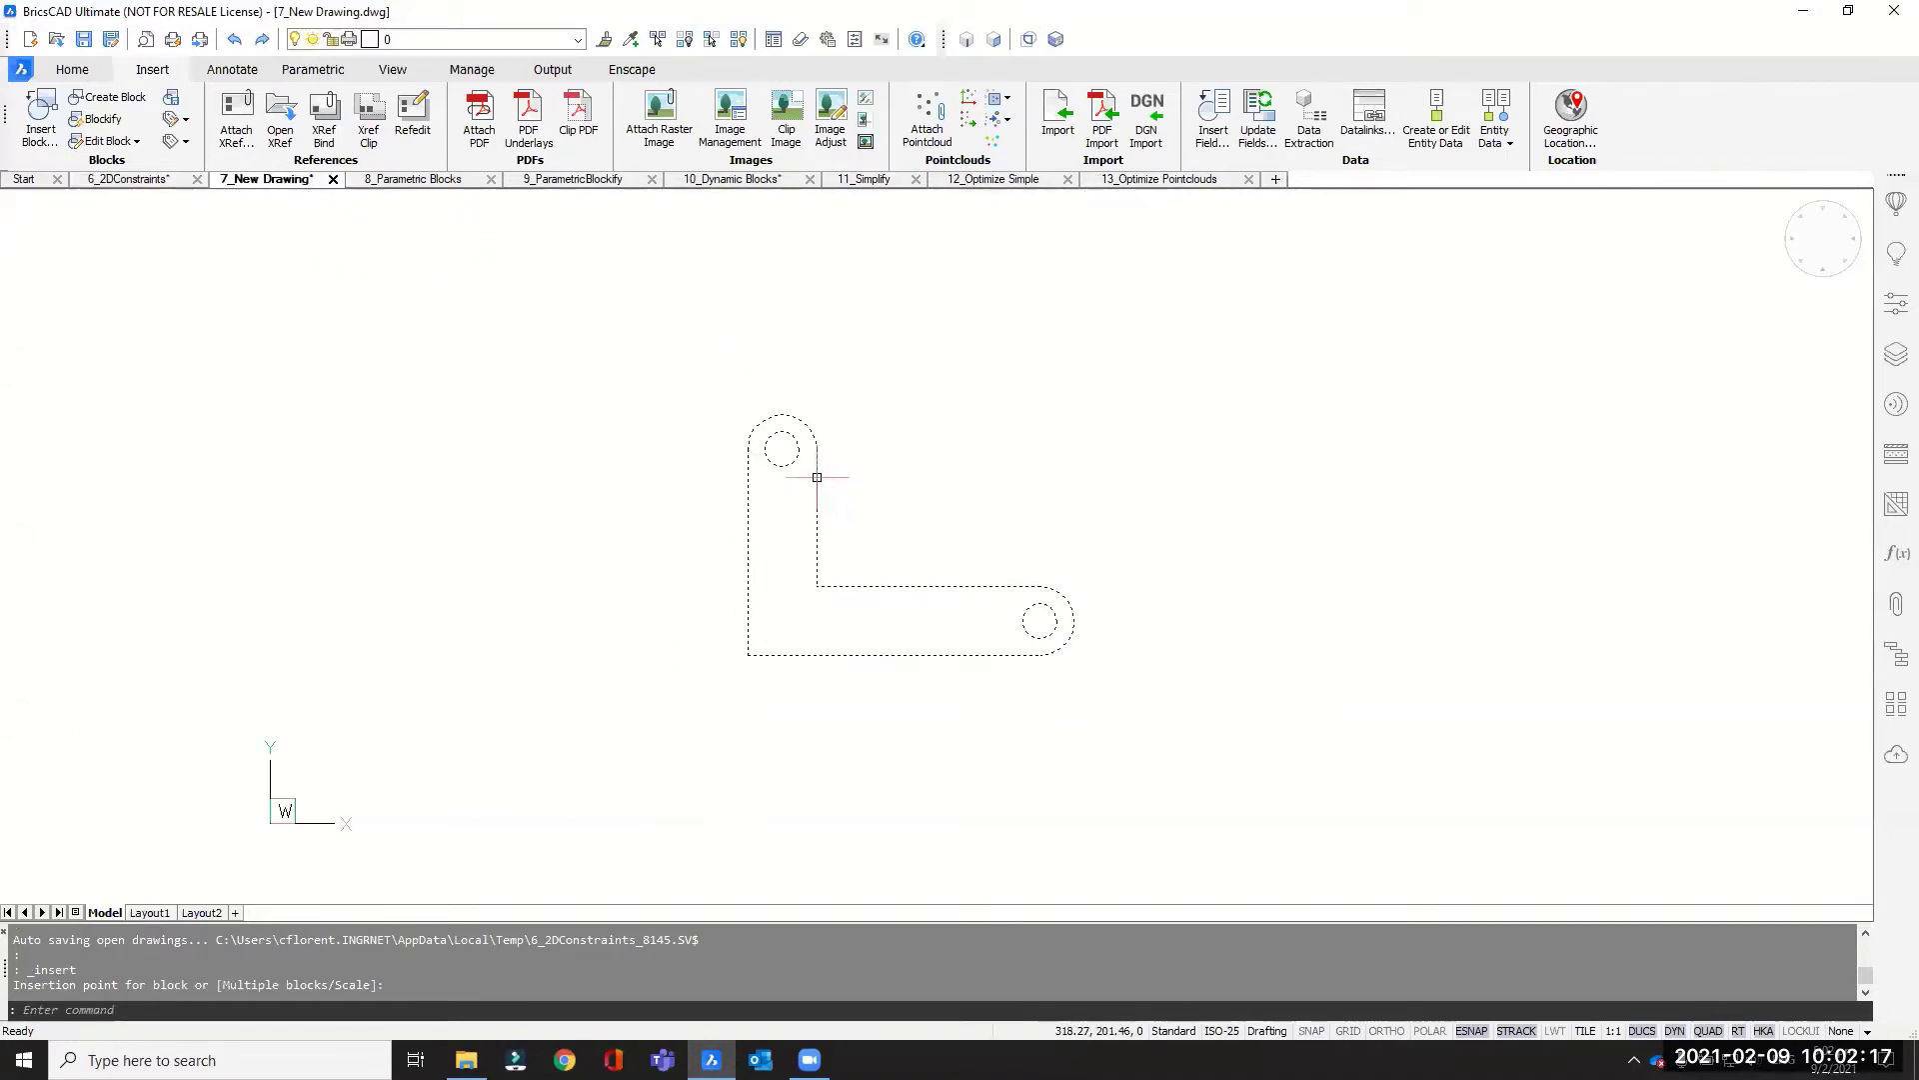
Step: Set the Length_X parameter of the inserted bracket block to 200 mm
mouse_move(818, 477)
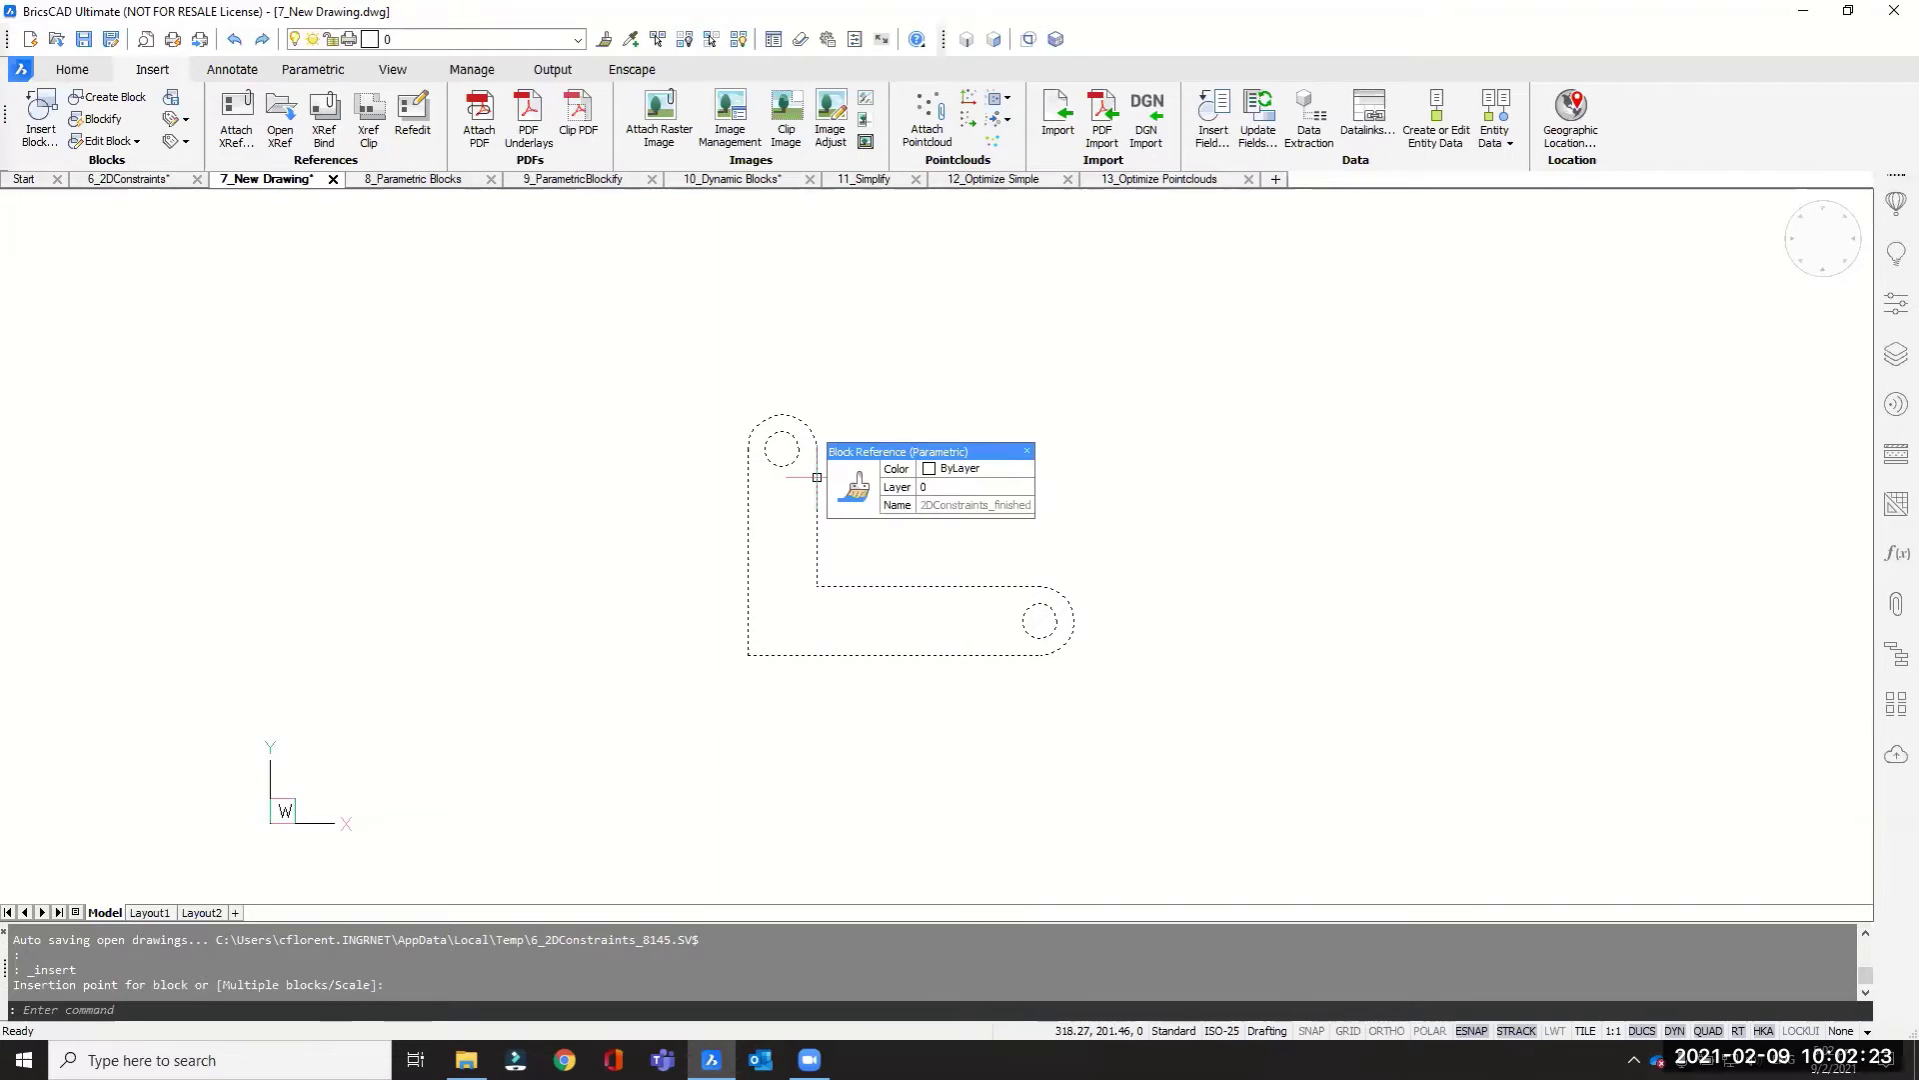
left_click(818, 476)
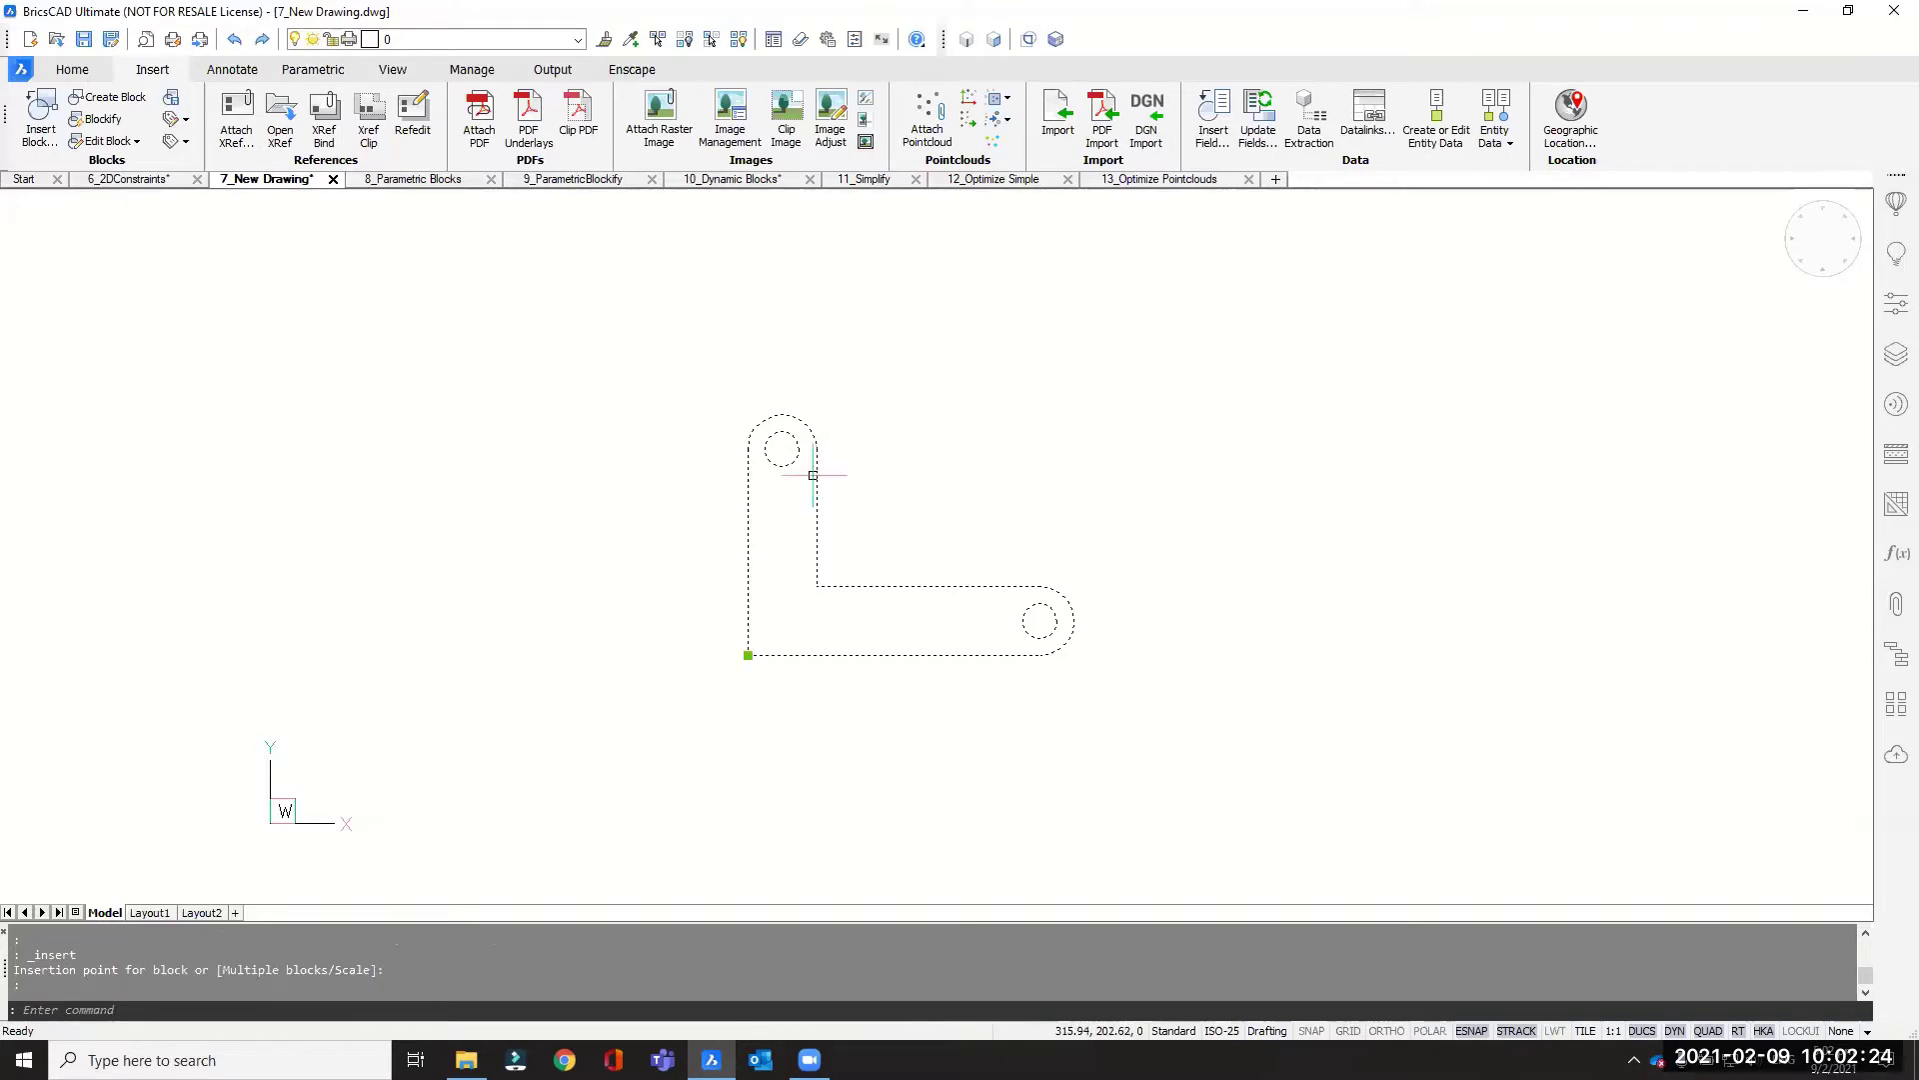
left_click(1894, 304)
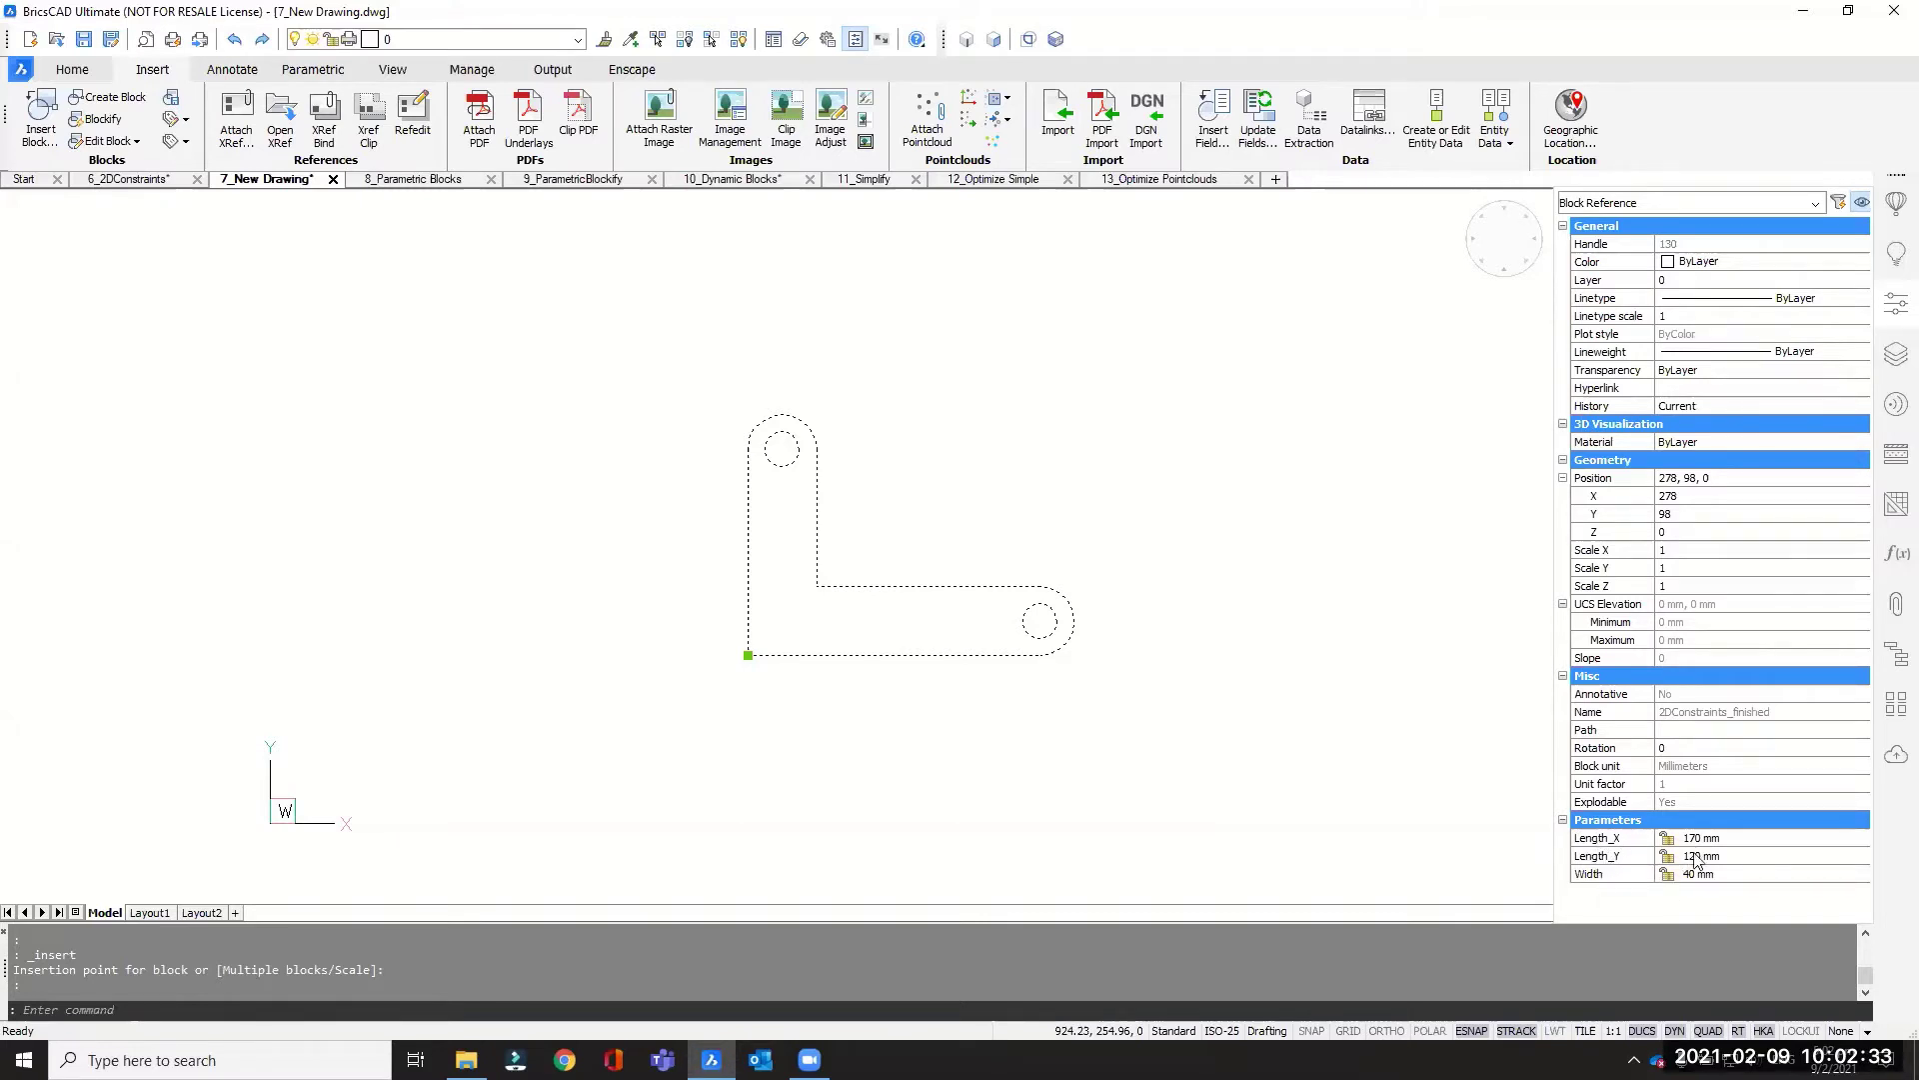
left_click(1670, 839)
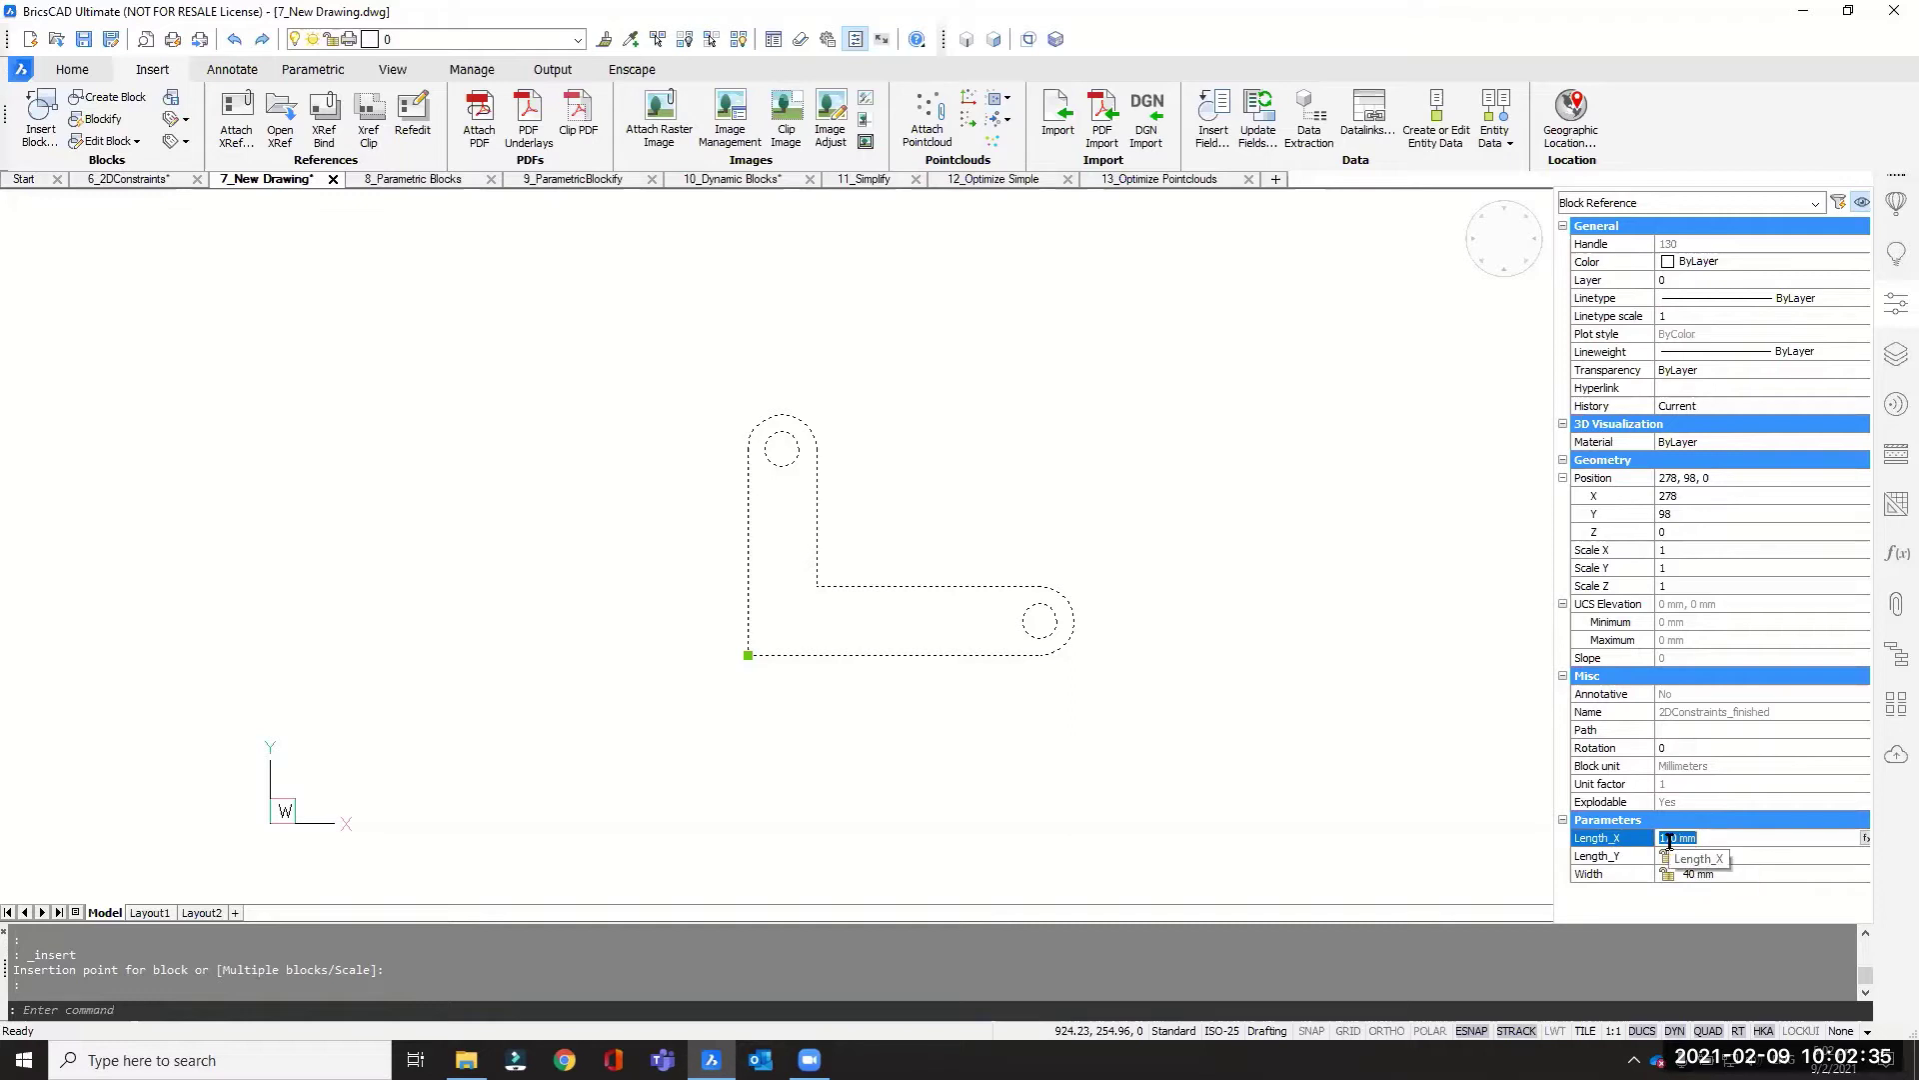
type("200")
key("Return")
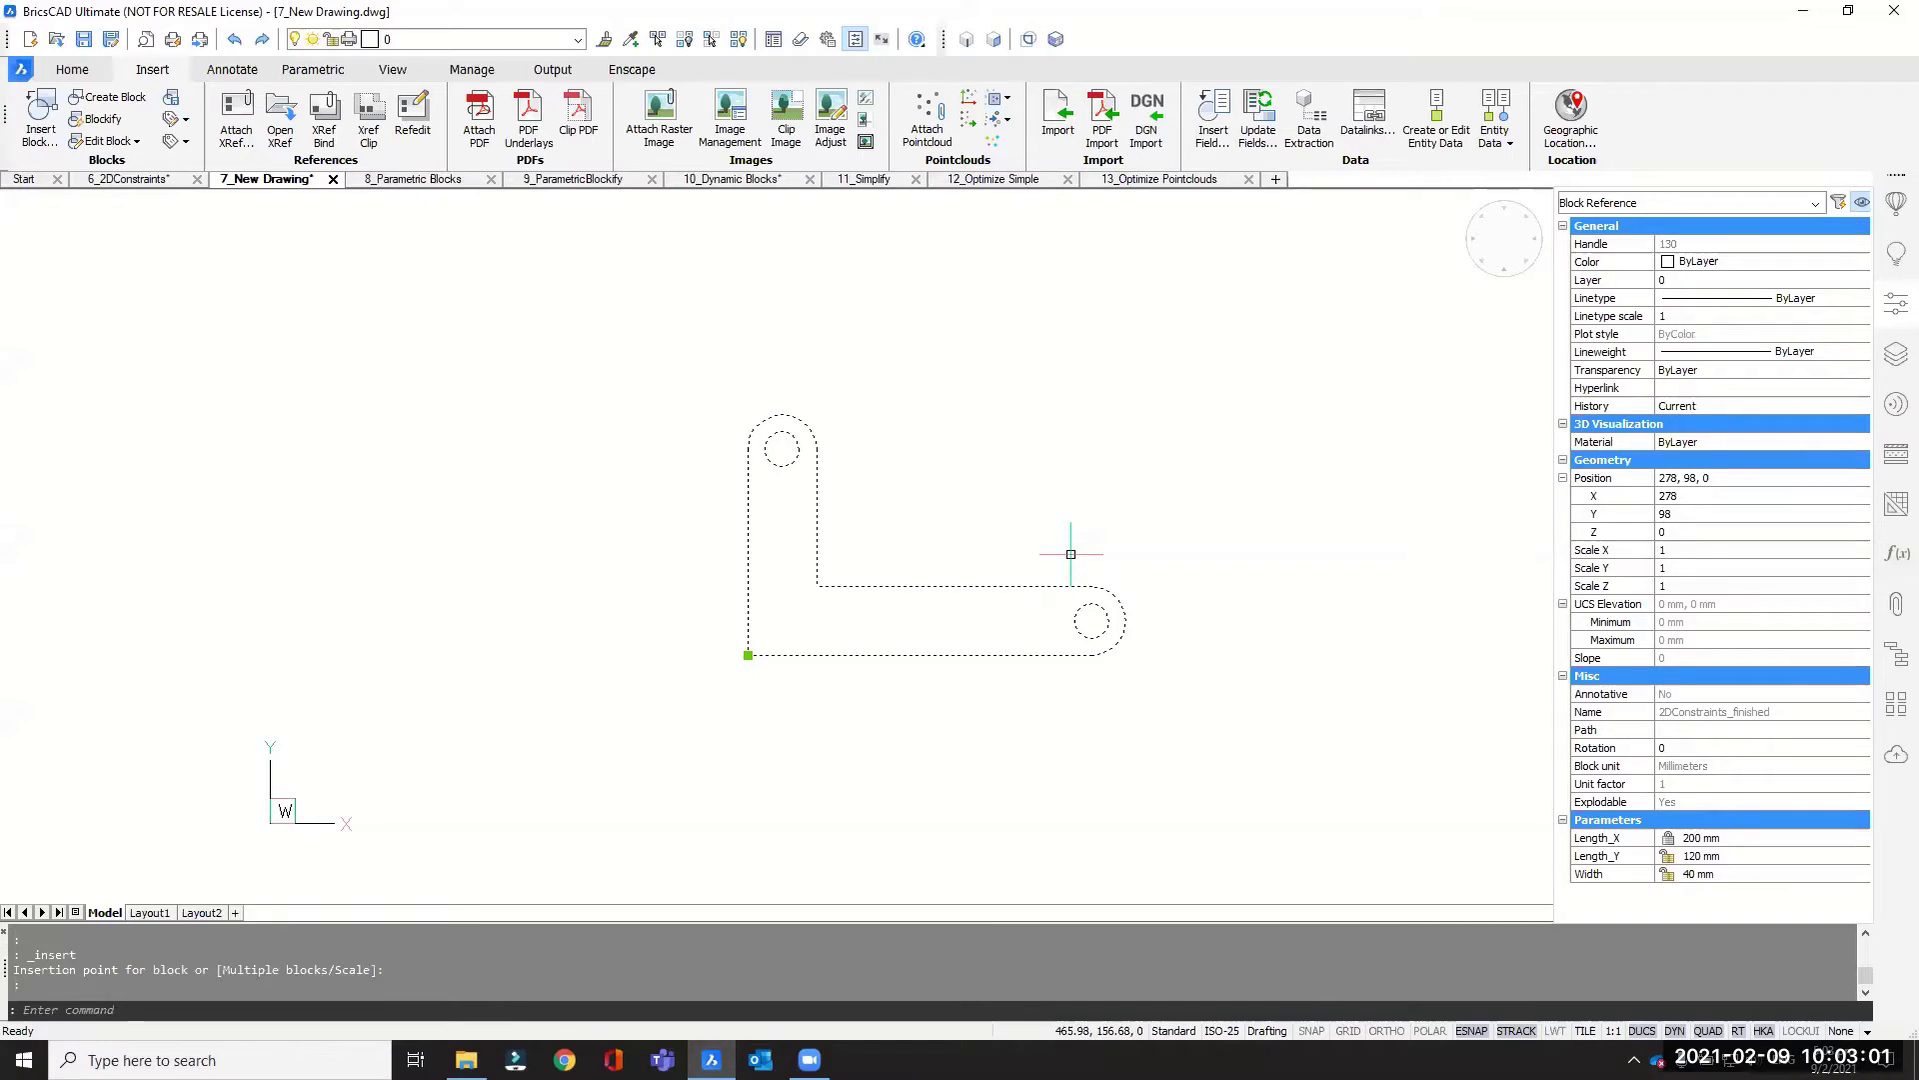
Step: Bring up the 8_Parametric Blocks drawing, hide the properties display and view both floor plans in full
left_click(415, 180)
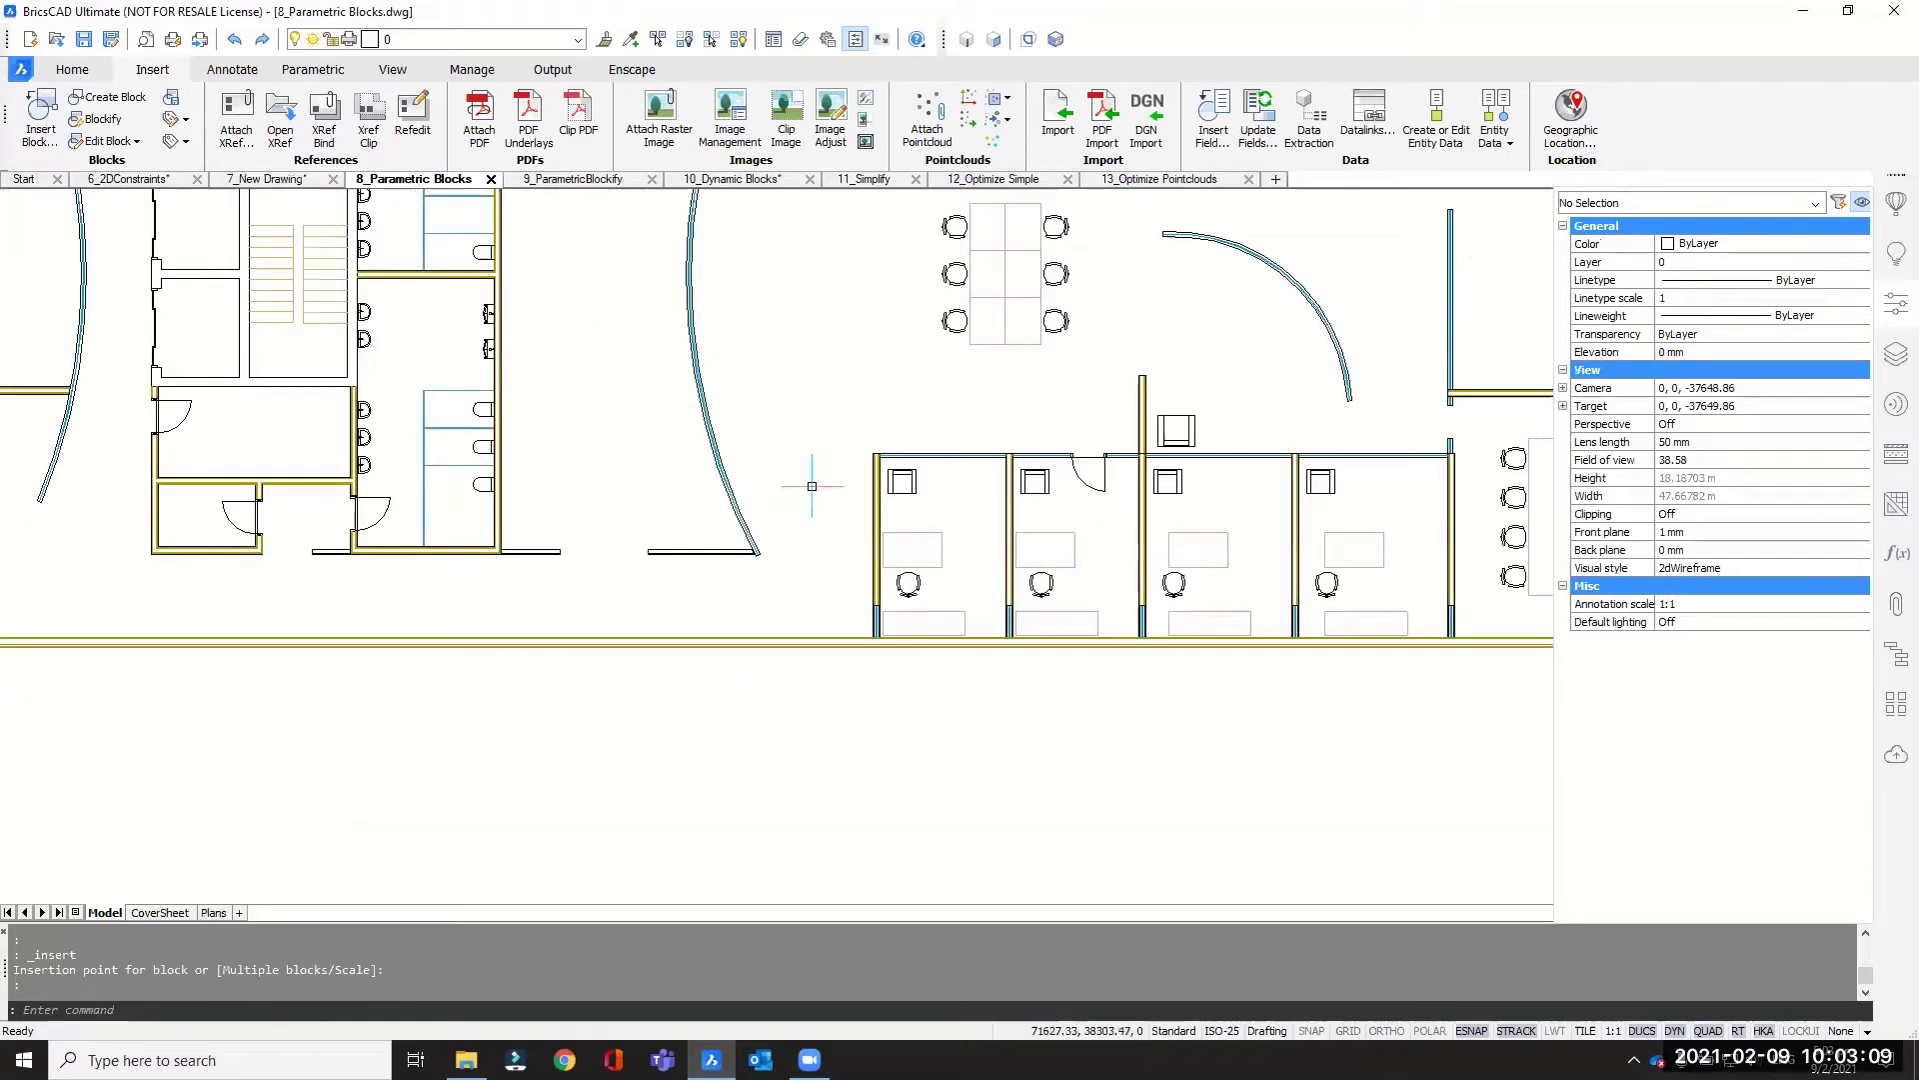
key("ctrl+1")
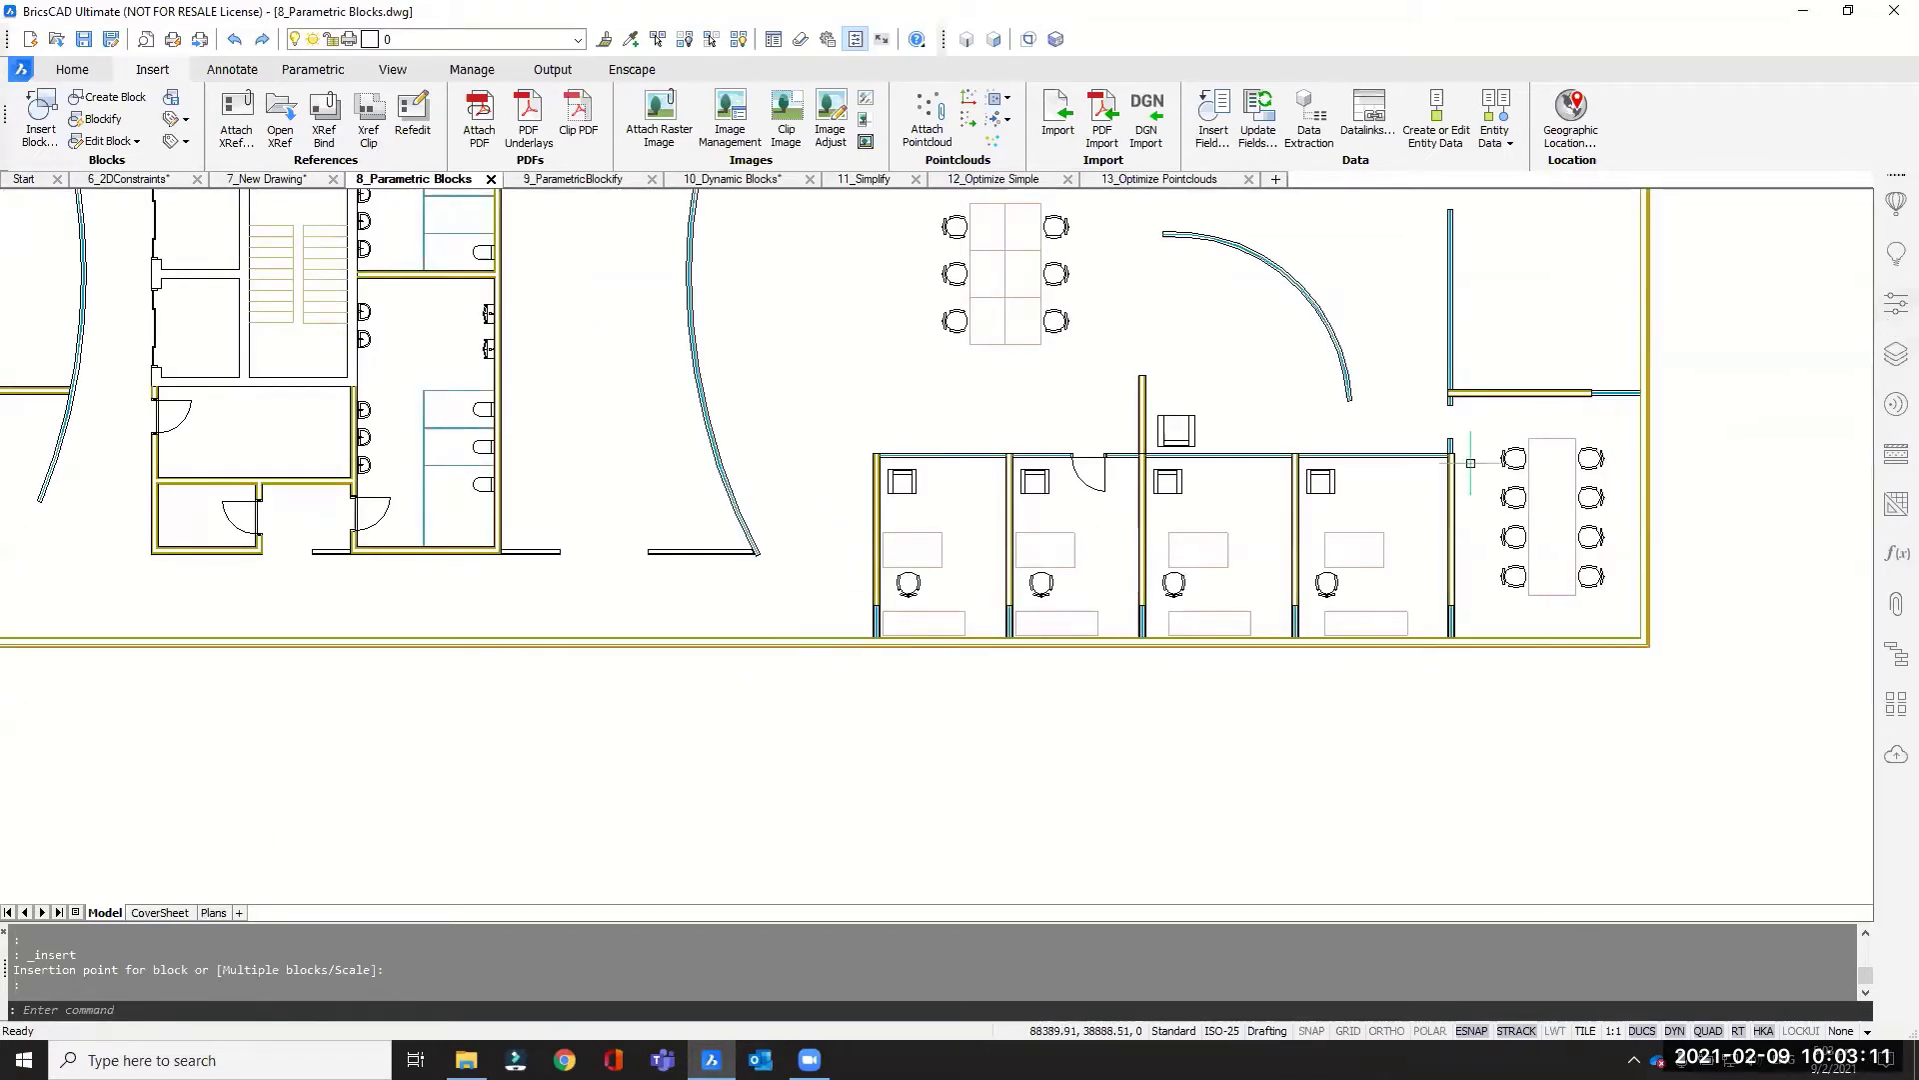
scroll(1104, 600, "down", 5)
scroll(1380, 489, "down", 4)
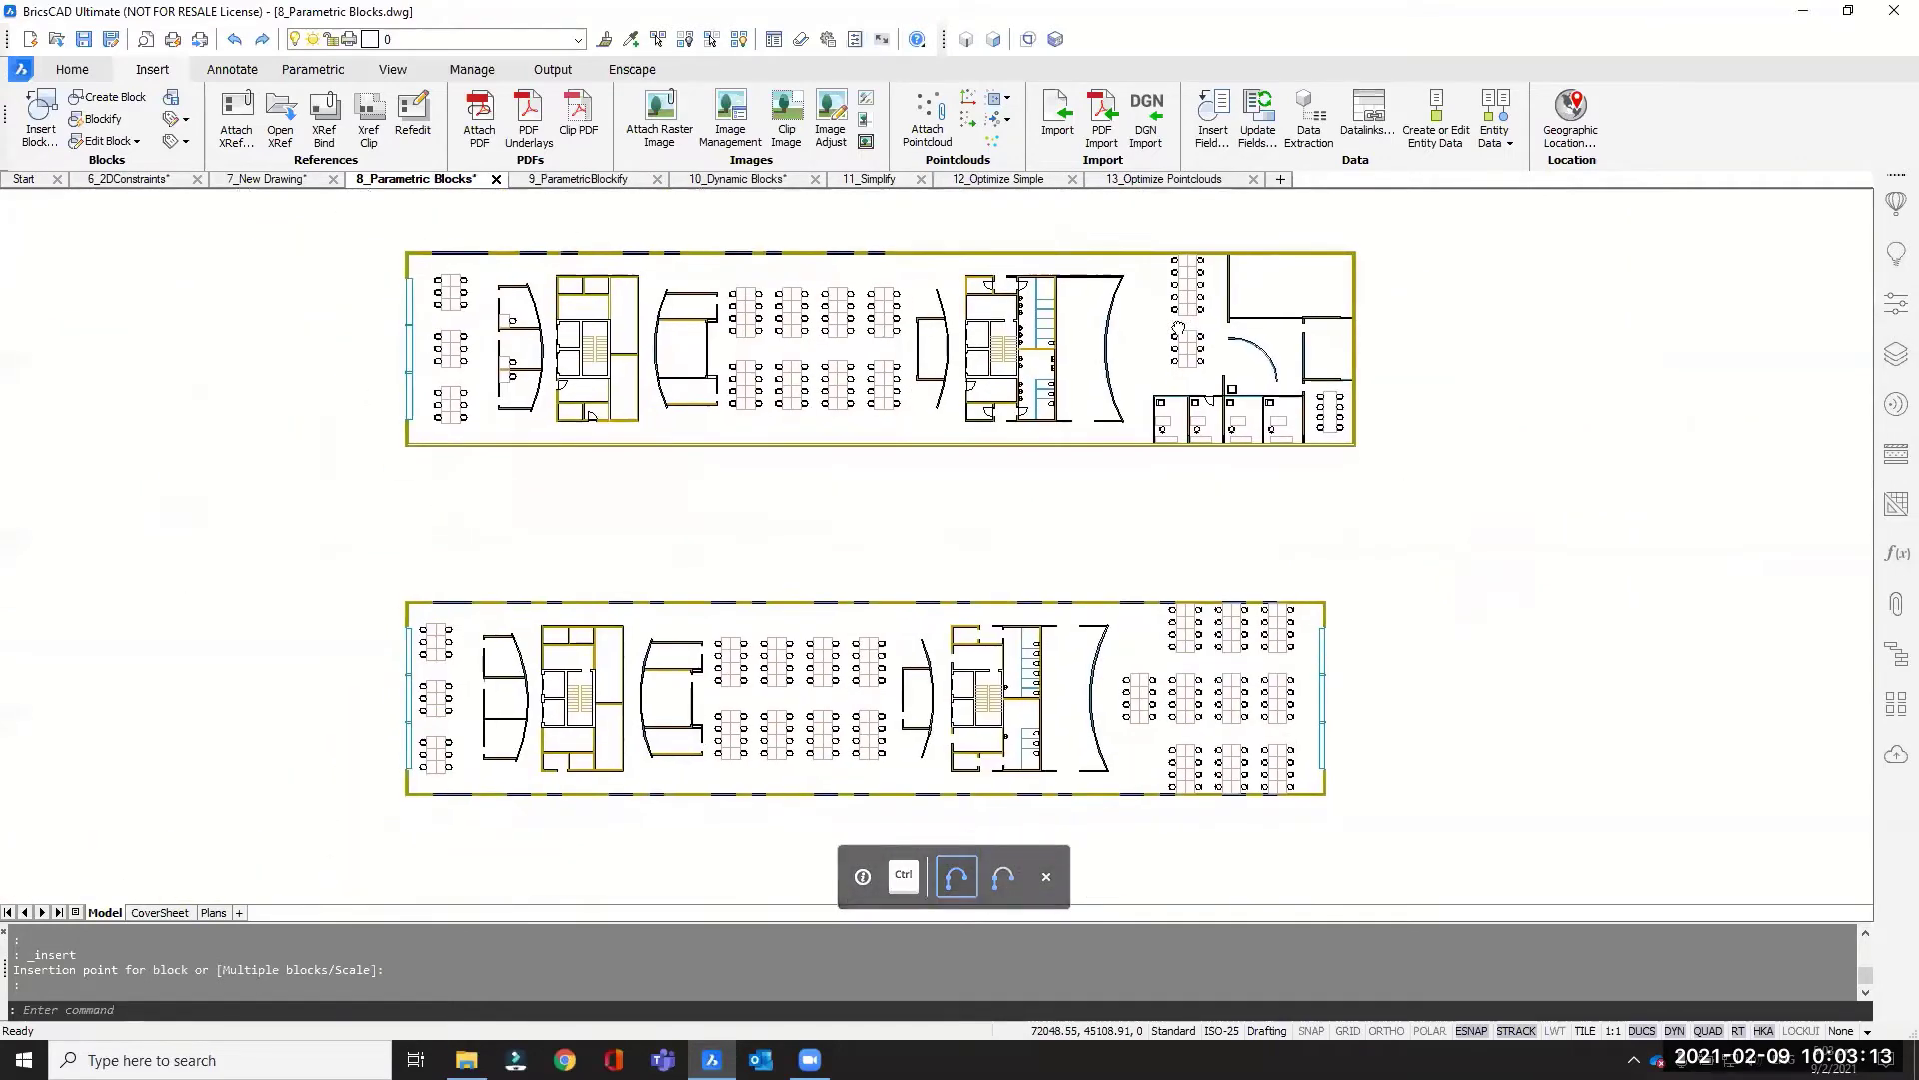
middle_click_drag(1346, 489, 1385, 505)
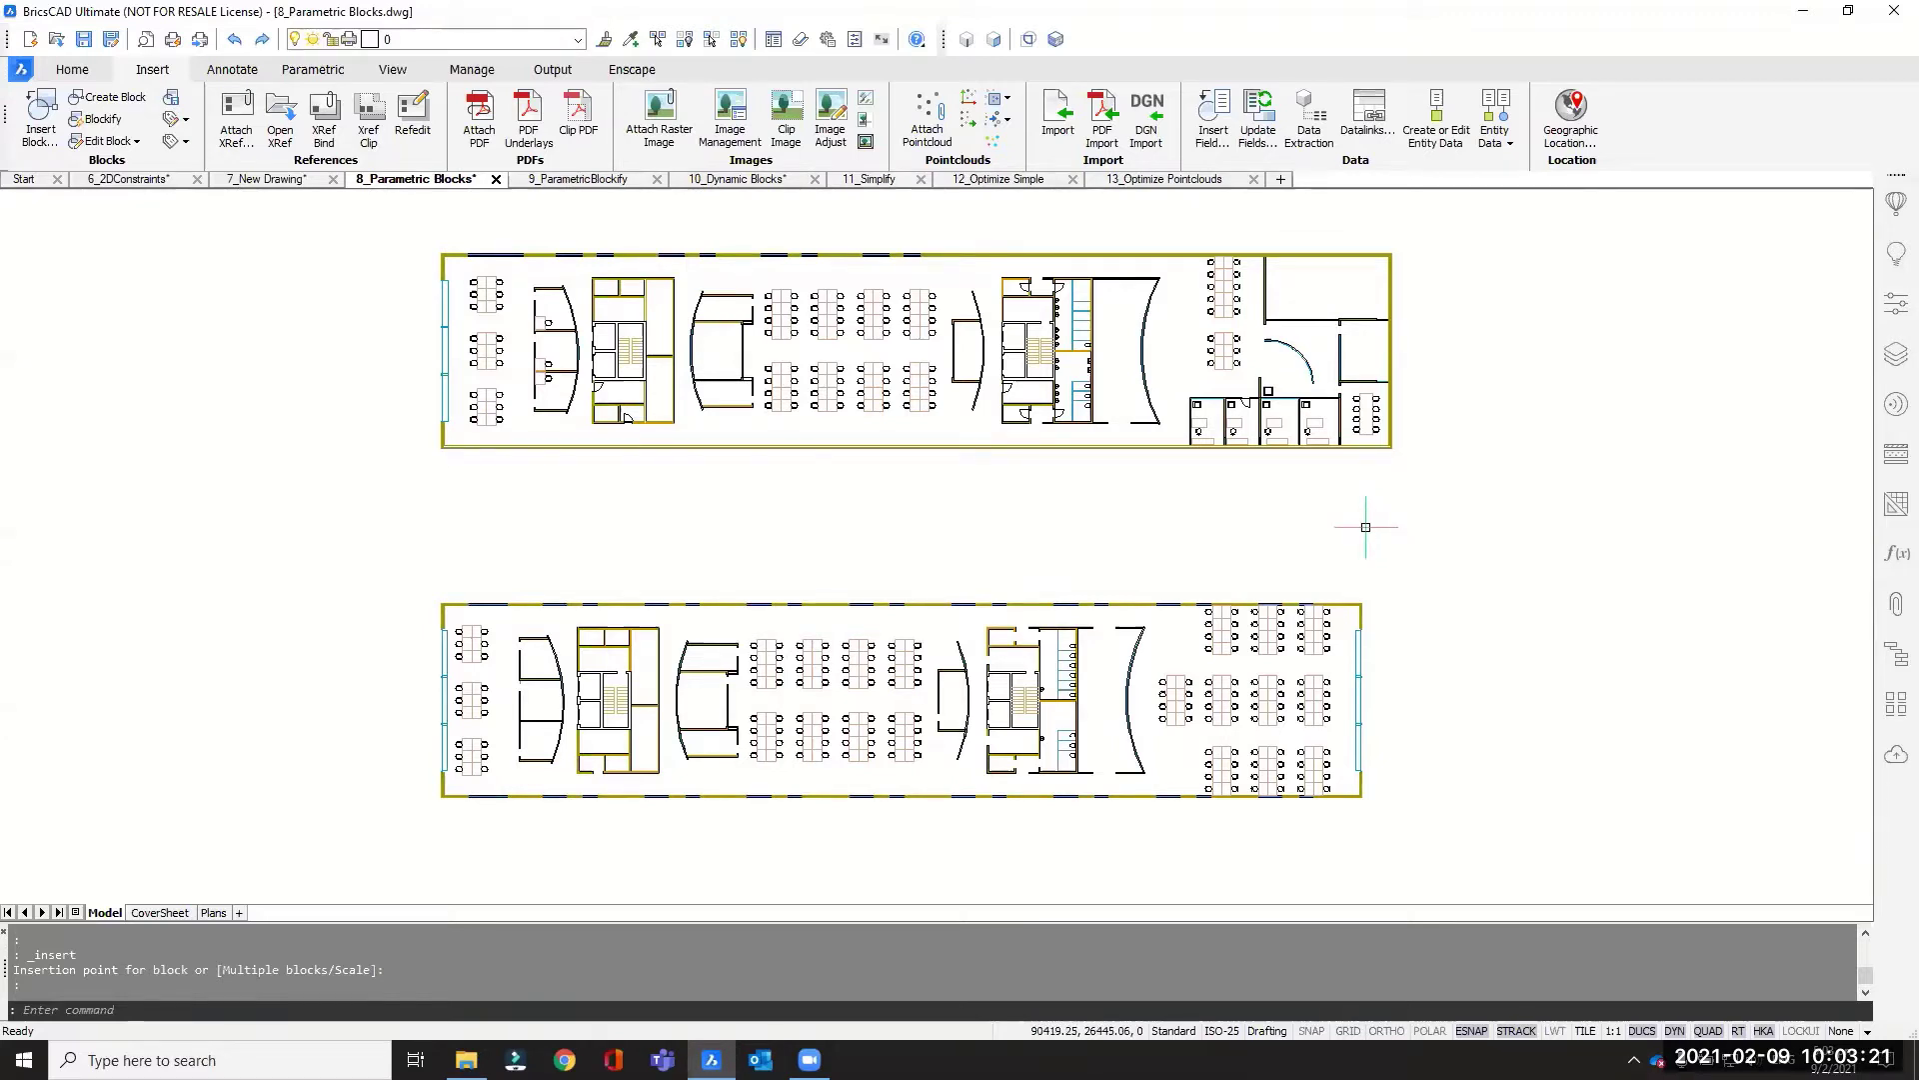
key("ctrl")
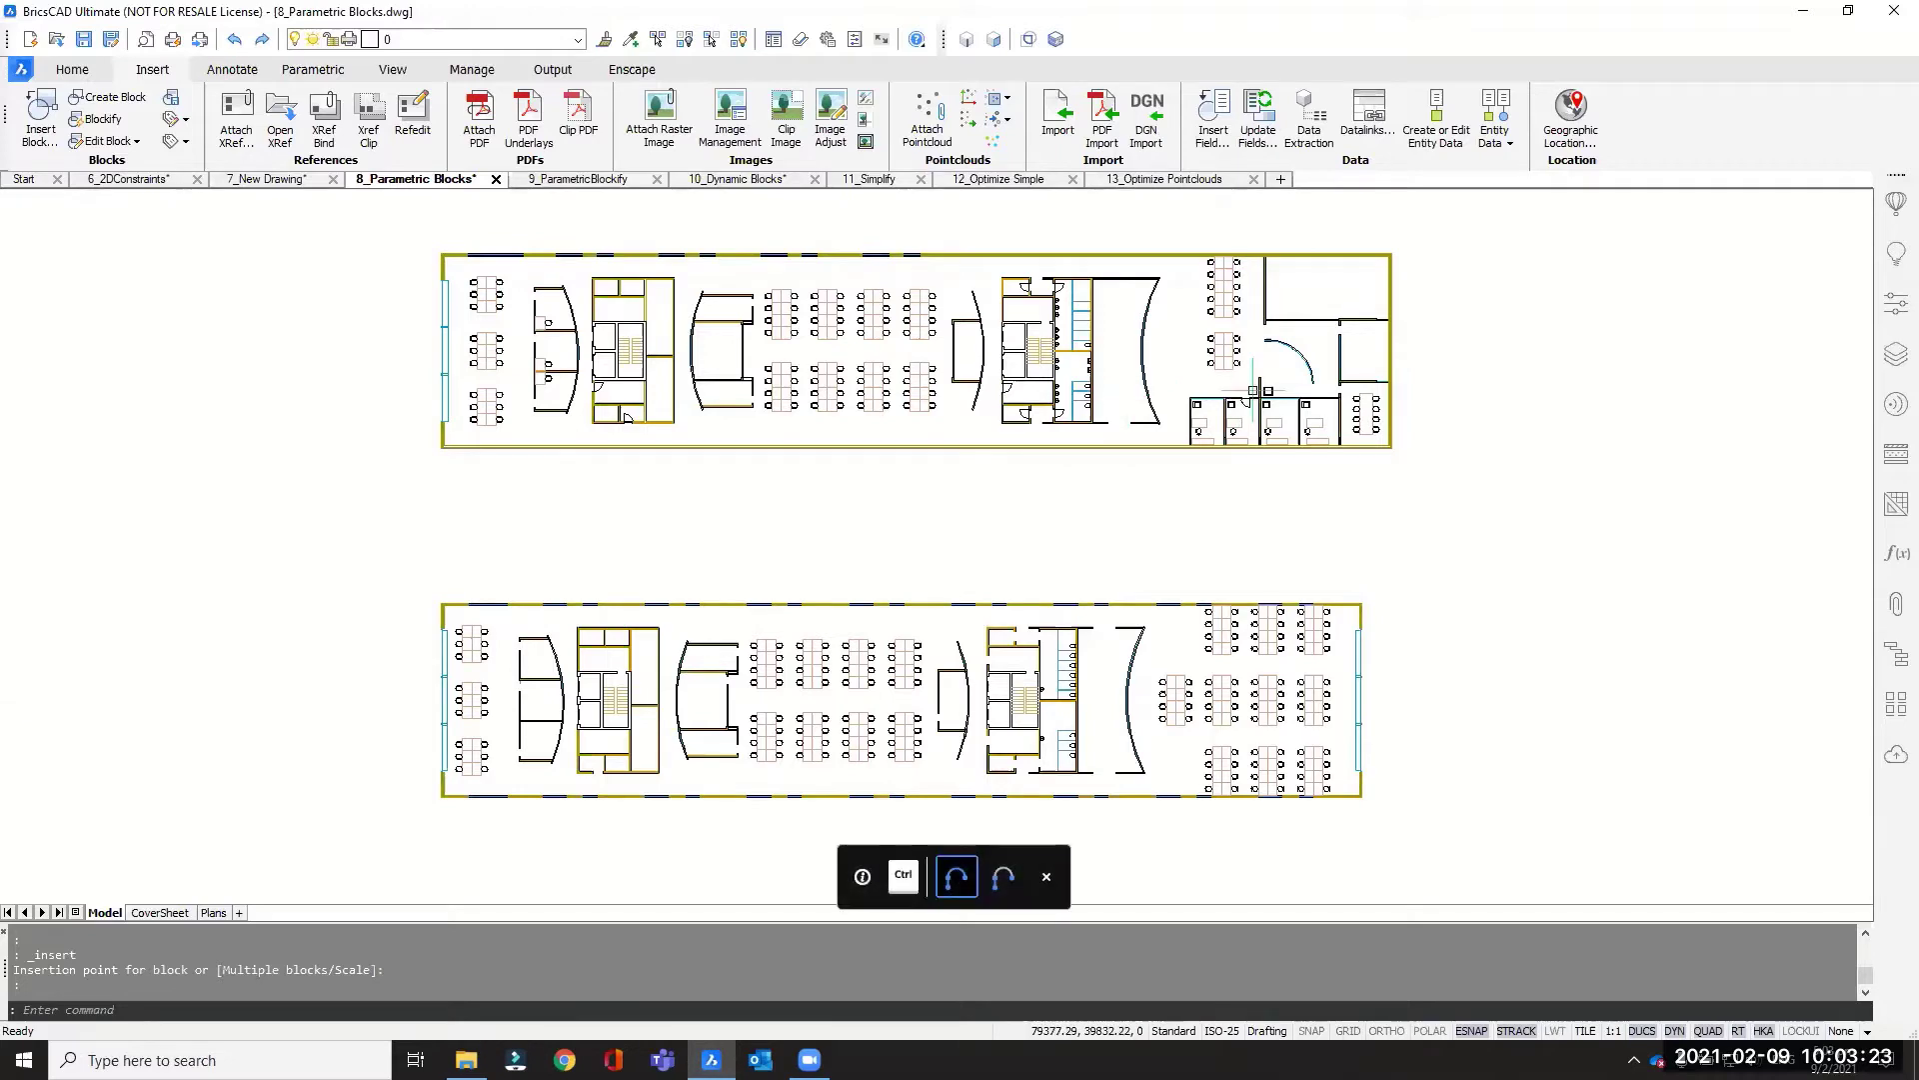
Step: Copy the office door, its frame and the adjoining wall segments in the upper floor plan to the clipboard
scroll(1253, 389, "up", 3)
scroll(1142, 510, "up", 2)
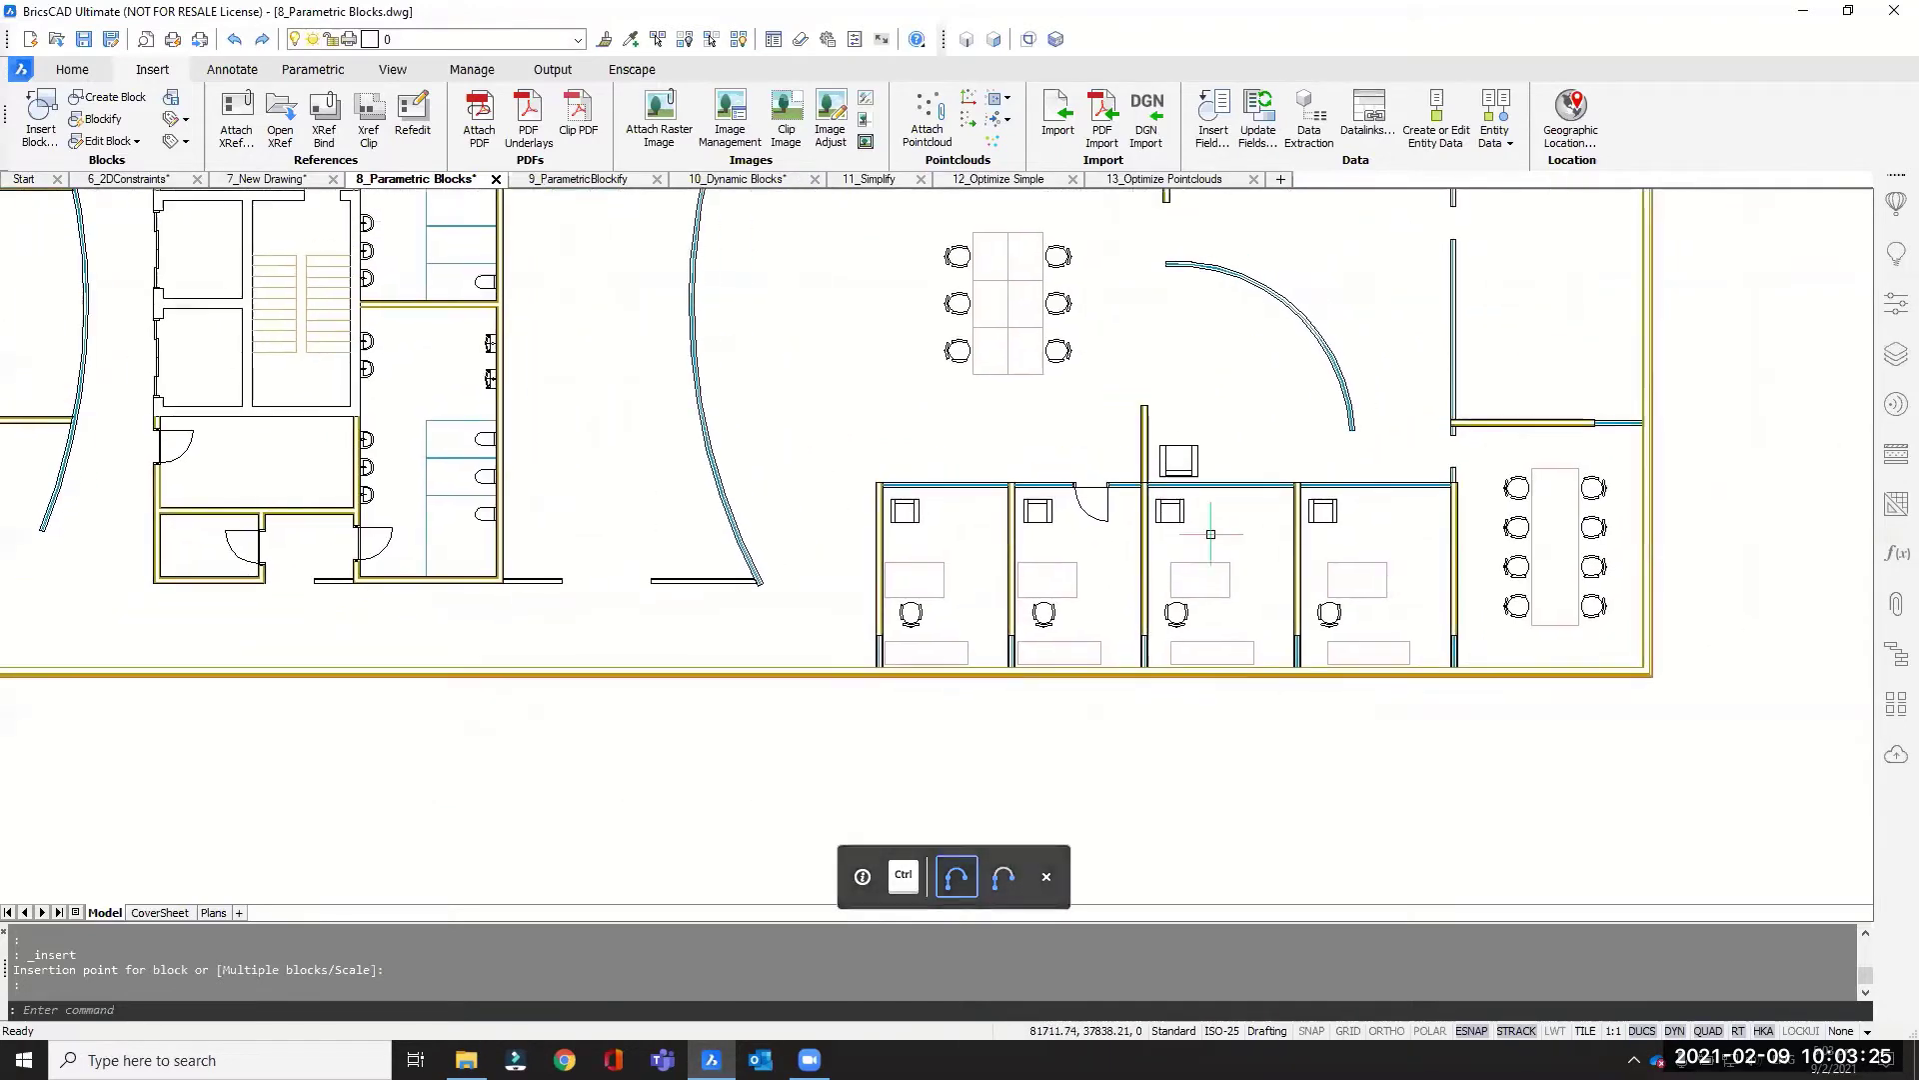
scroll(1142, 509, "up", 5)
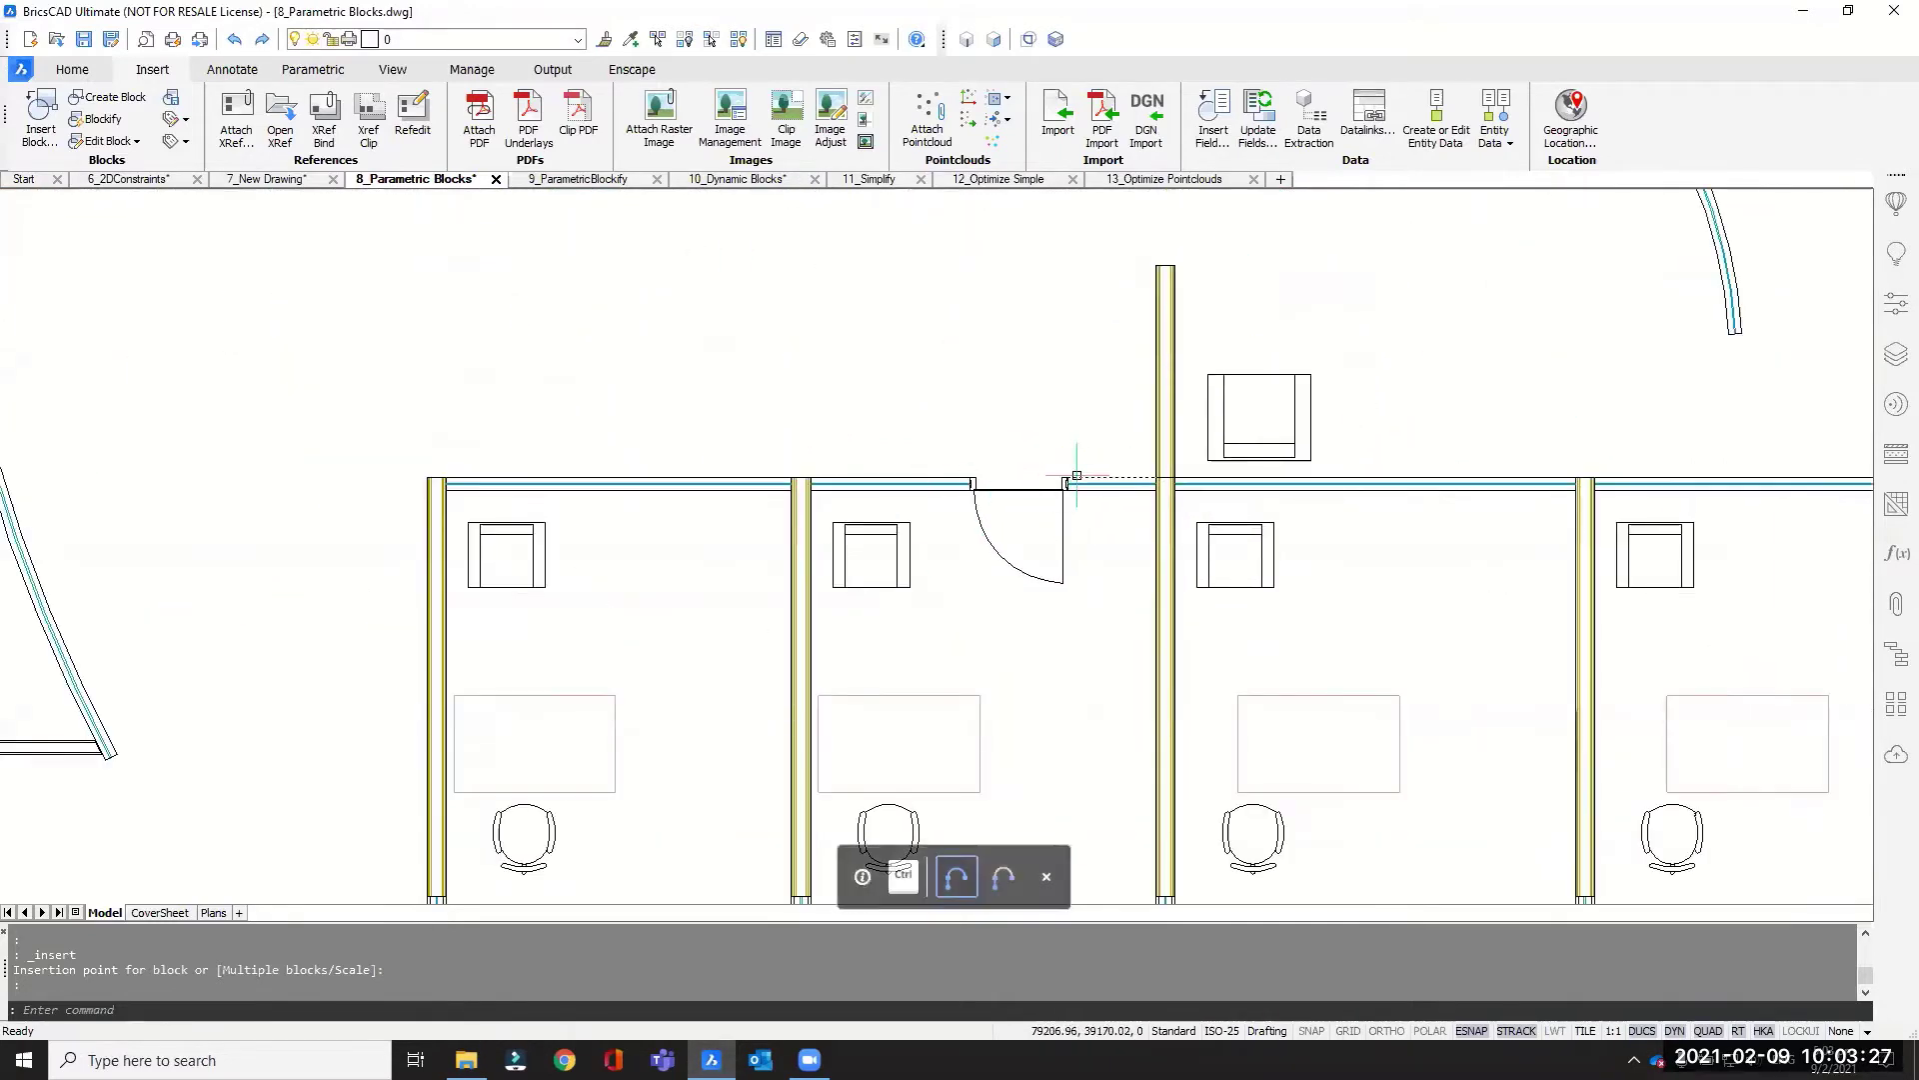
middle_click_drag(1099, 562, 1060, 583)
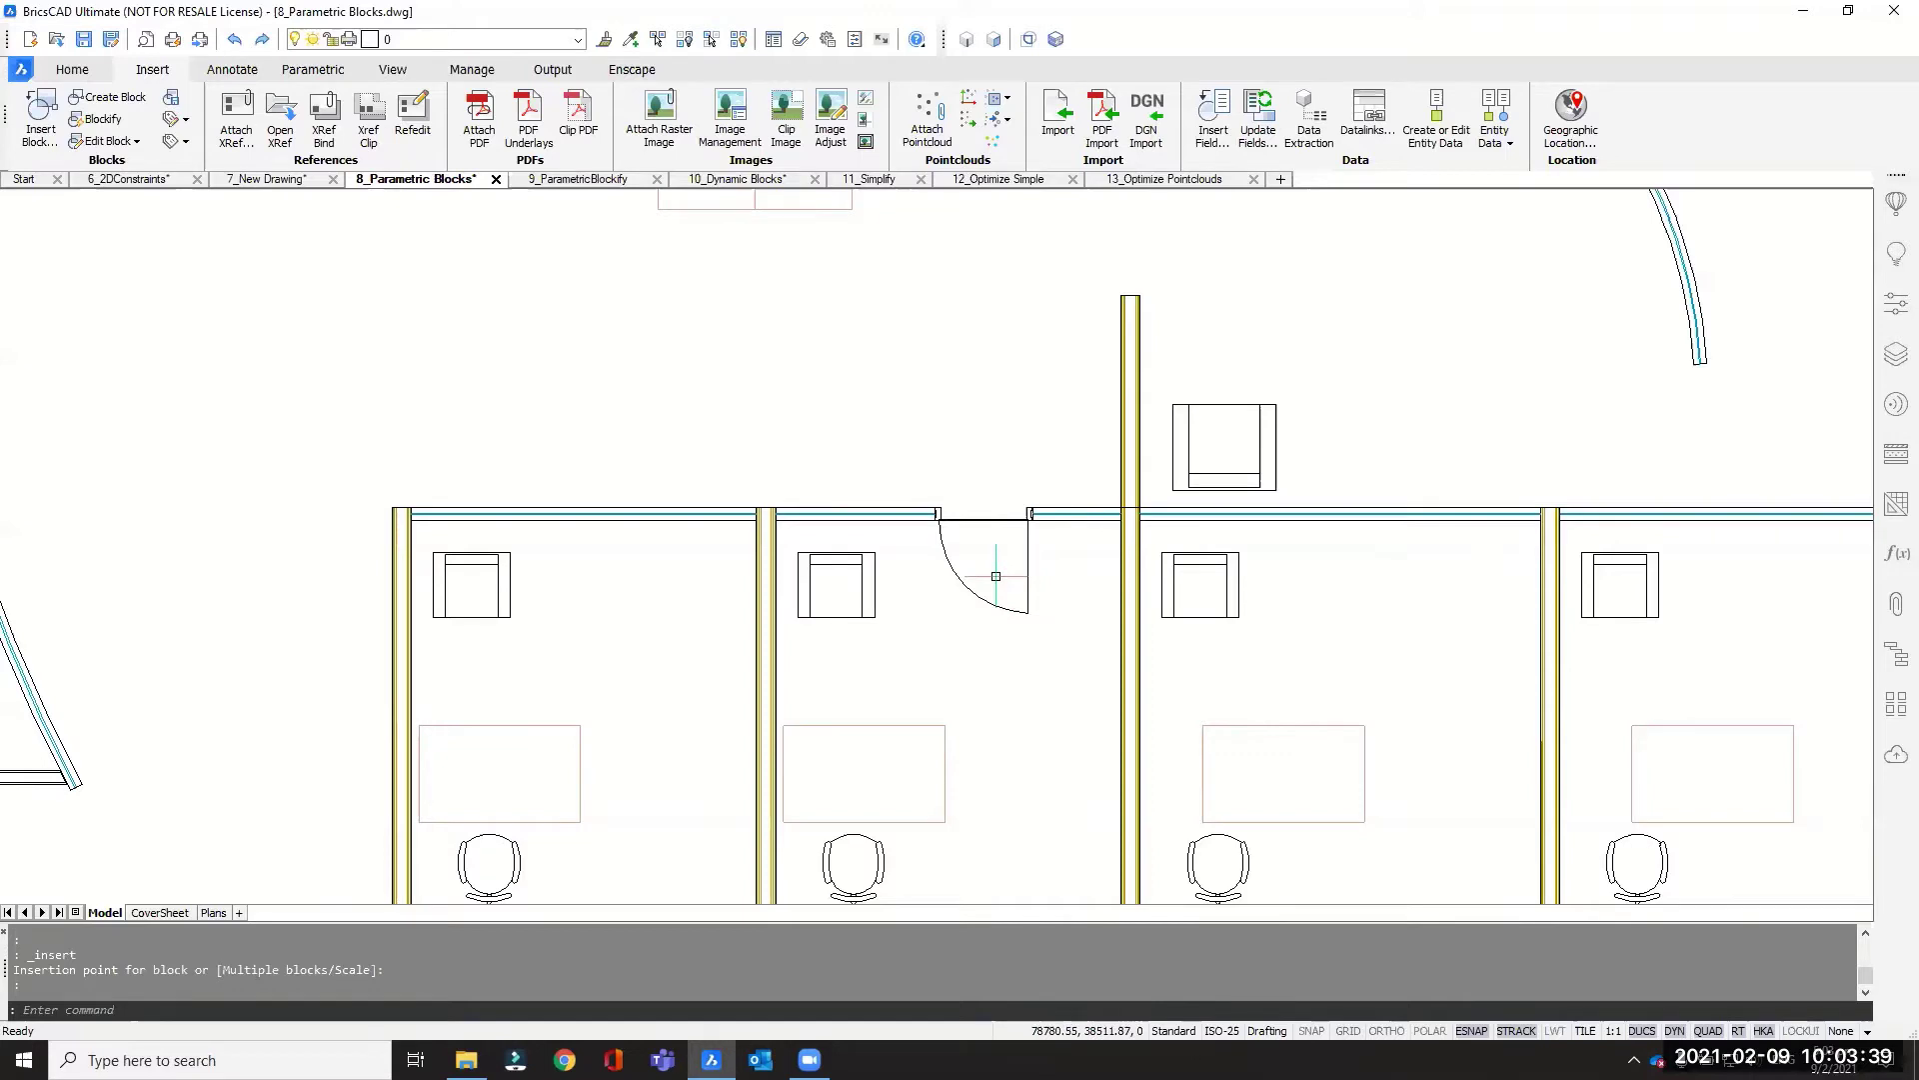
scroll(994, 575, "up", 3)
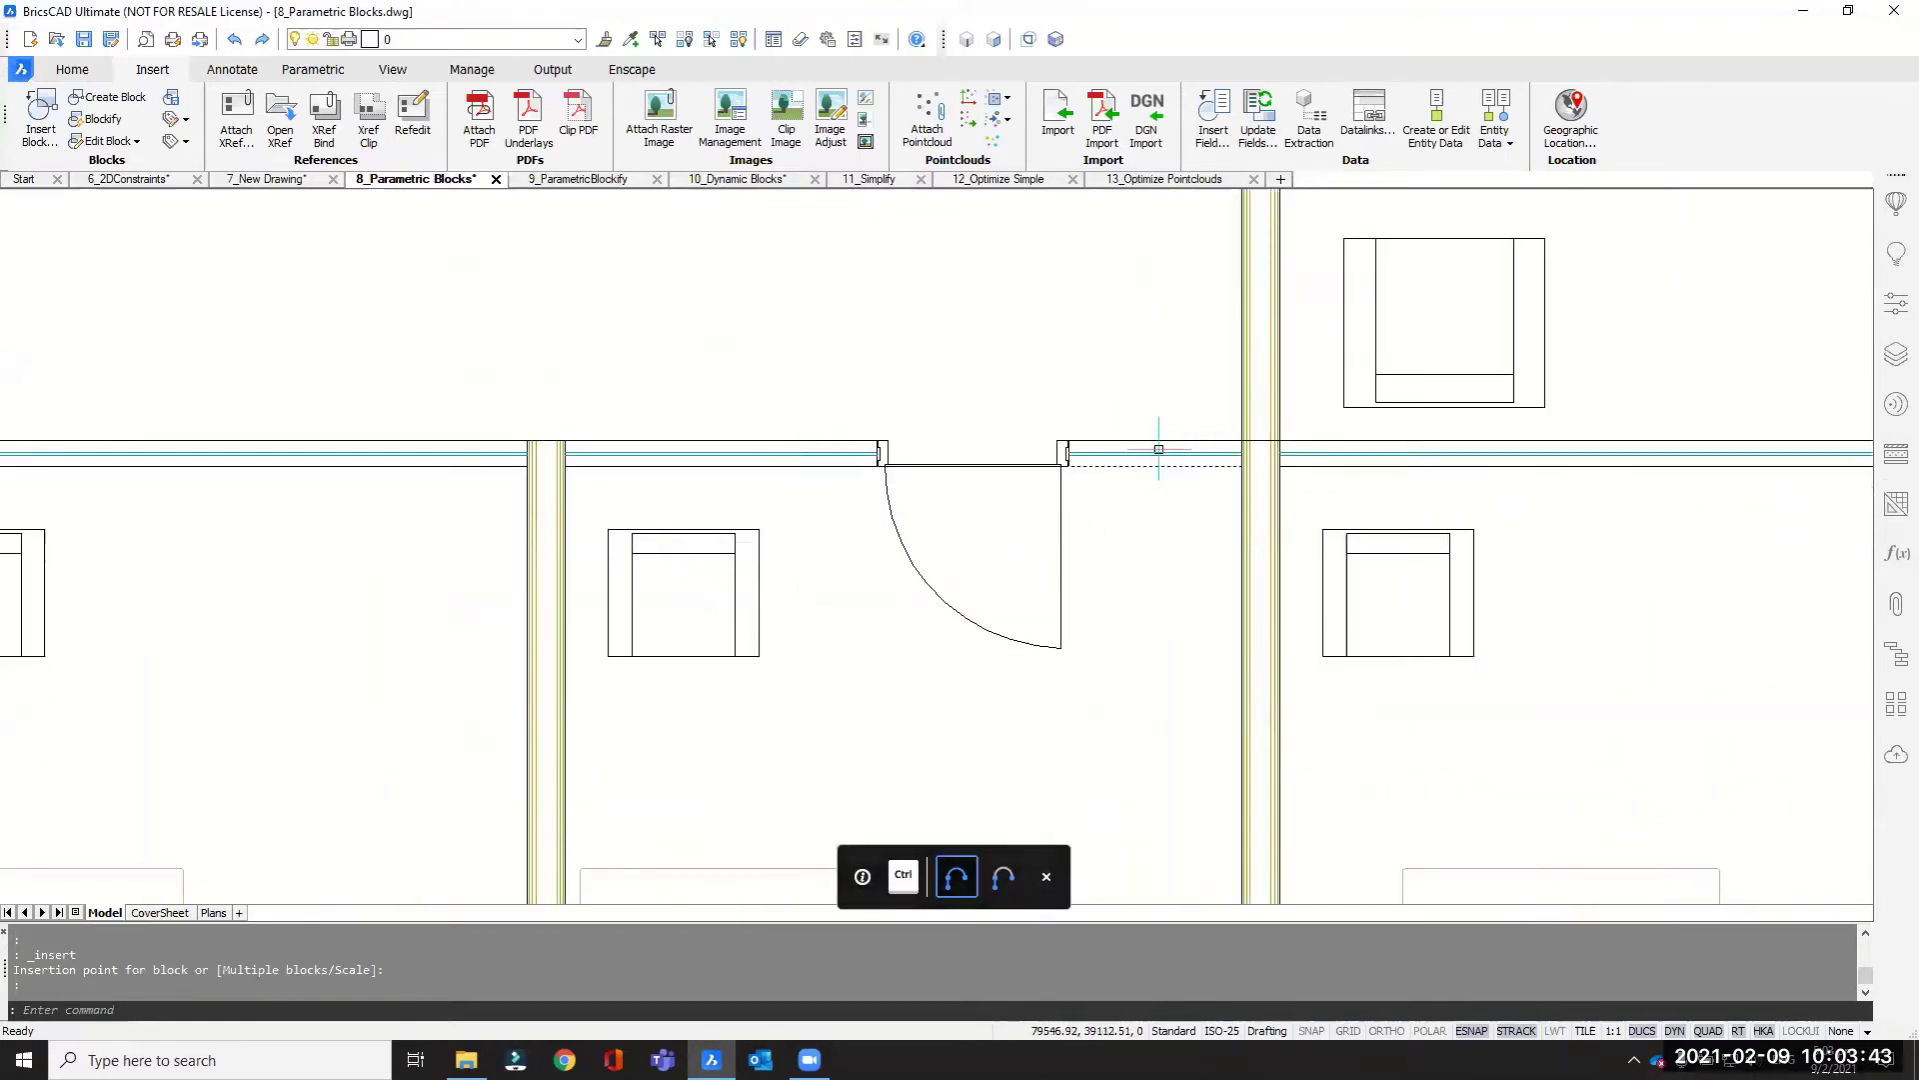
scroll(1135, 425, "up", 3)
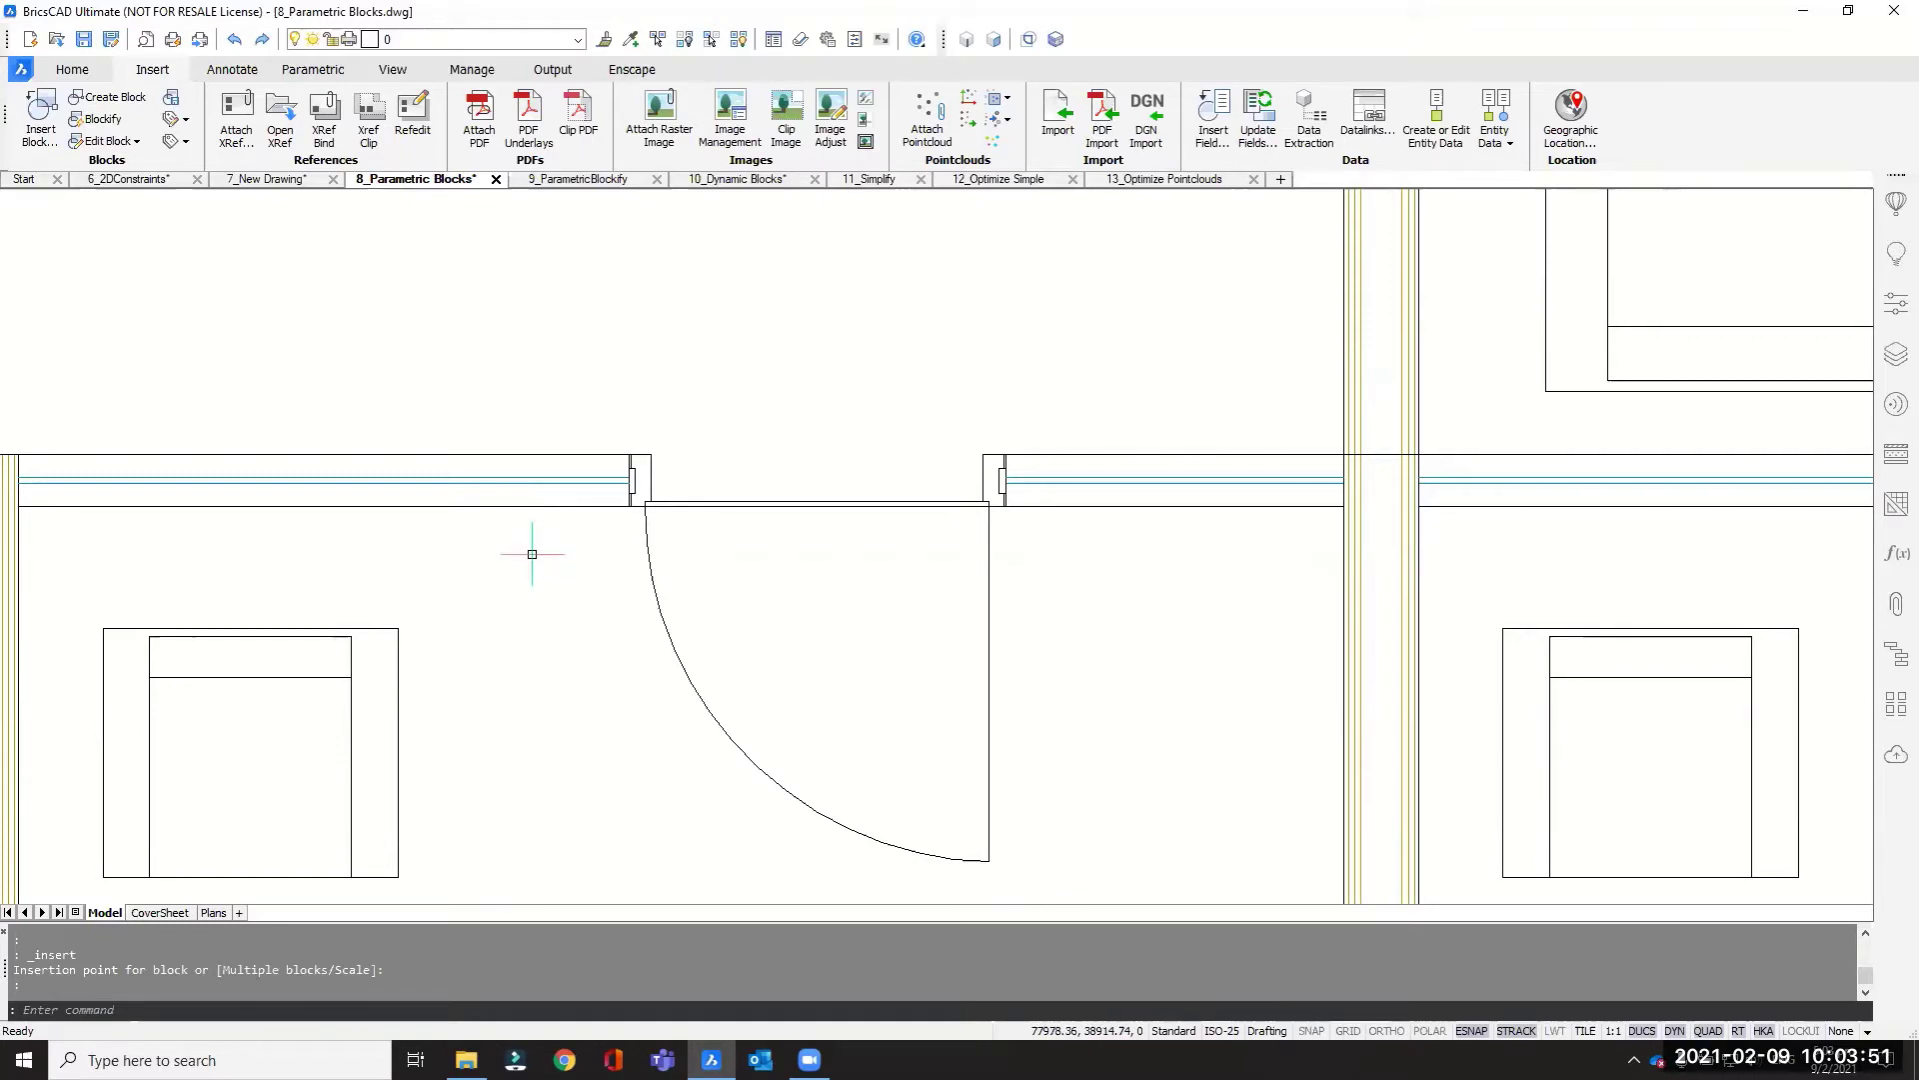
scroll(590, 595, "down", 1)
mouse_move(641, 613)
middle_mouse_down()
mouse_move(707, 578)
mouse_move(722, 610)
middle_mouse_up()
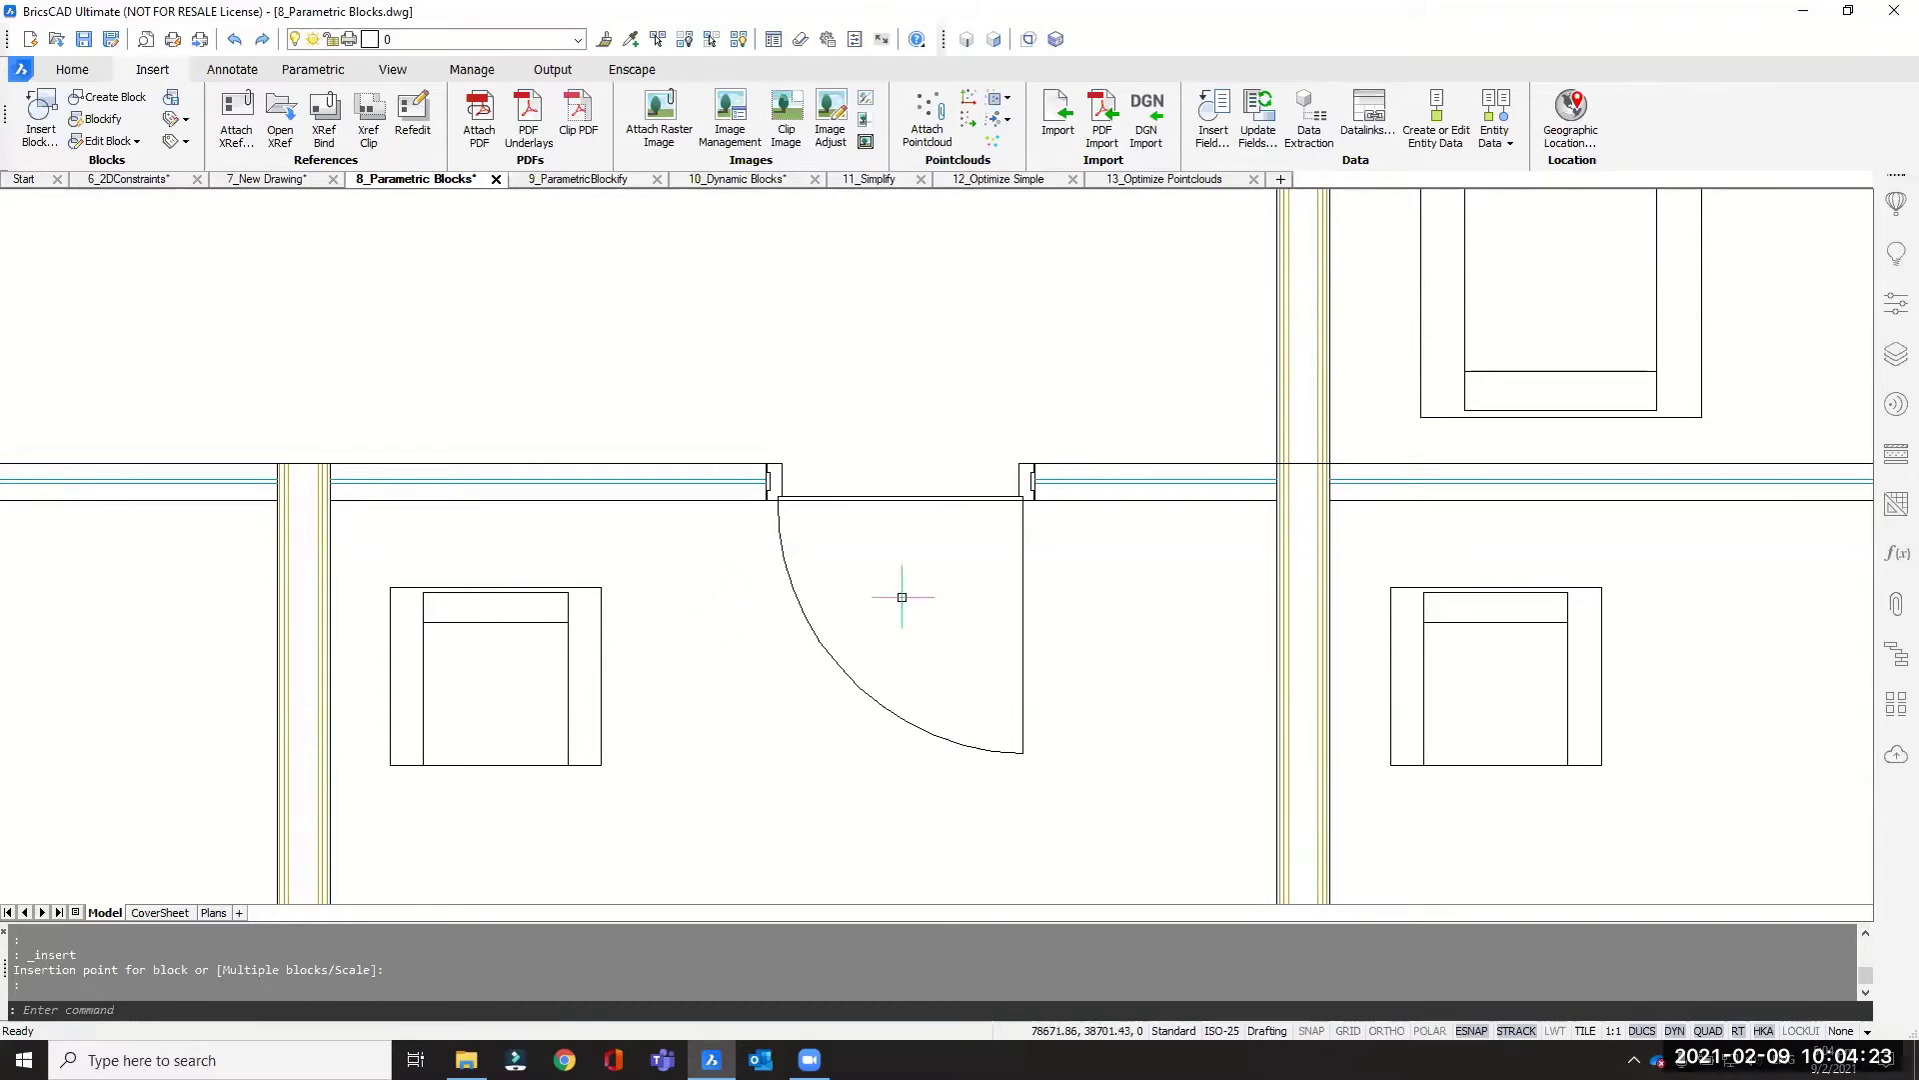
left_click(1055, 738)
left_click(717, 390)
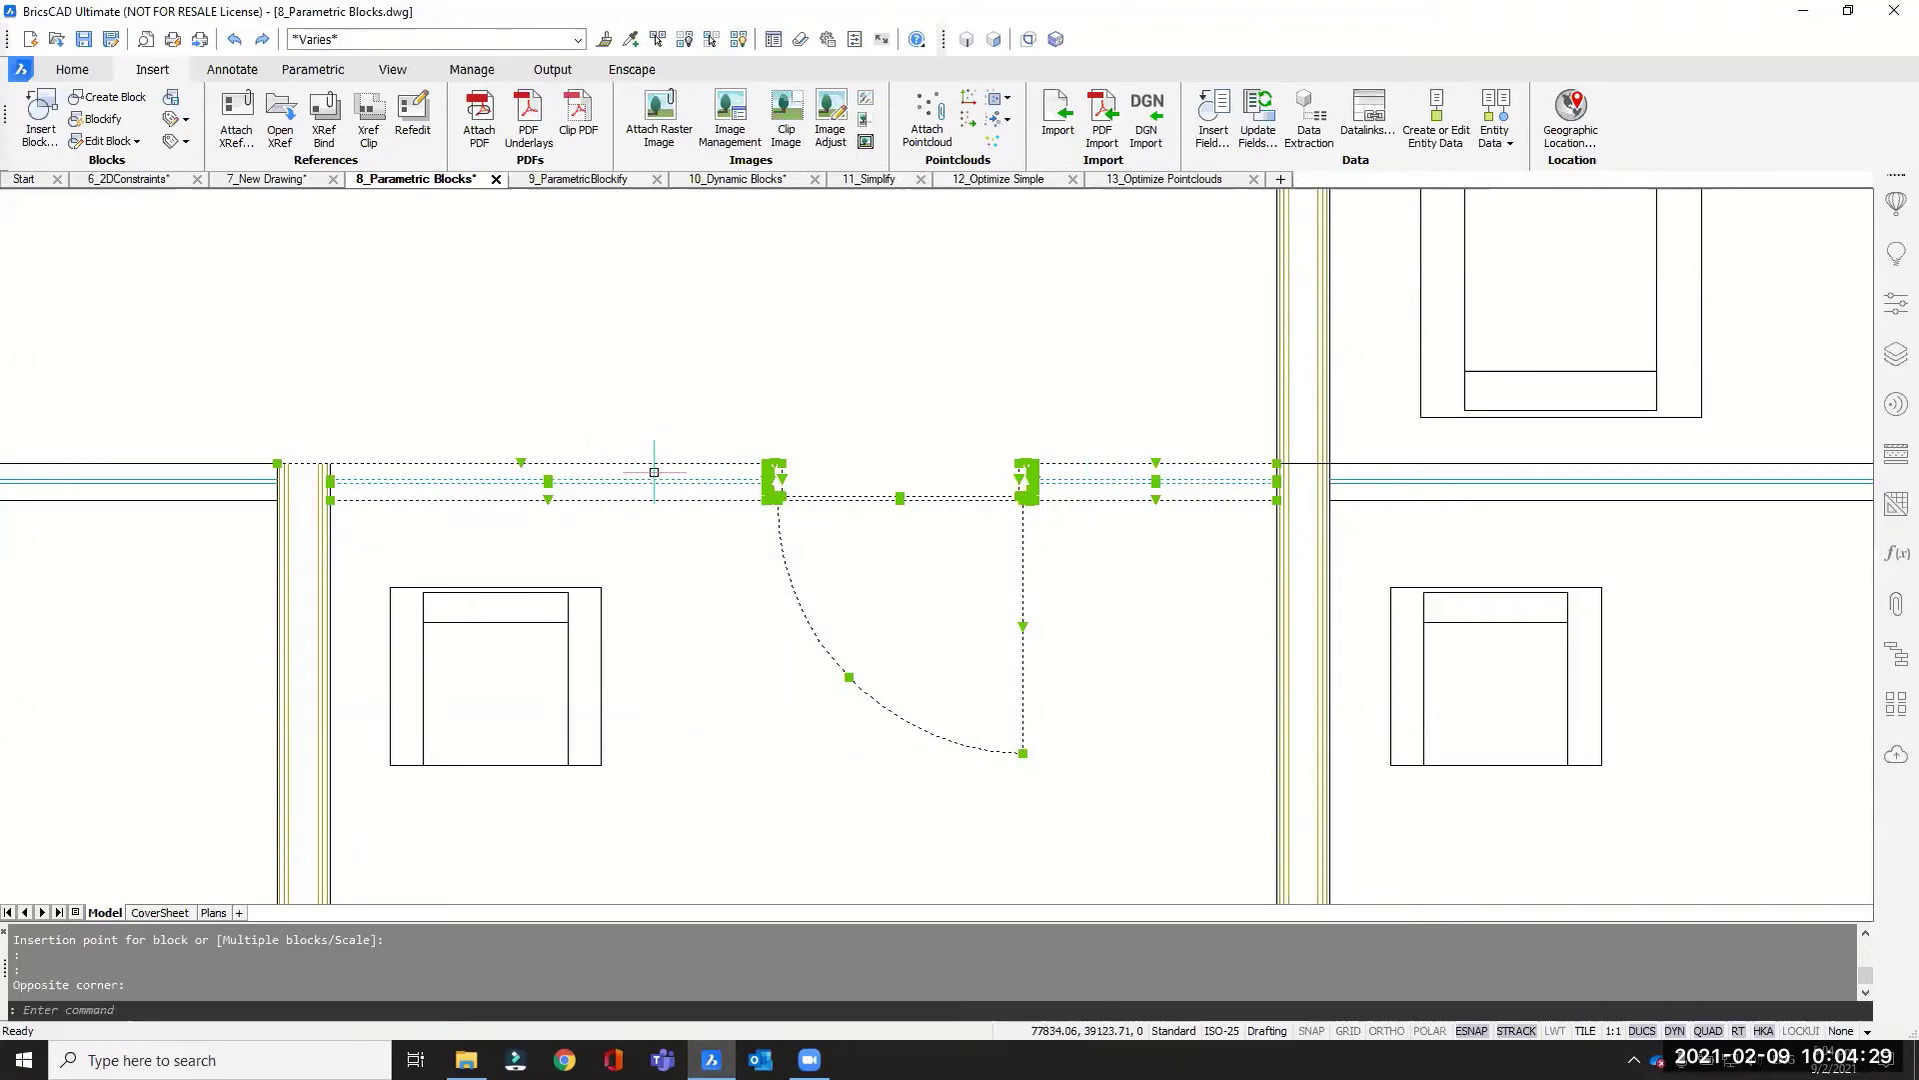
key("ctrl+c")
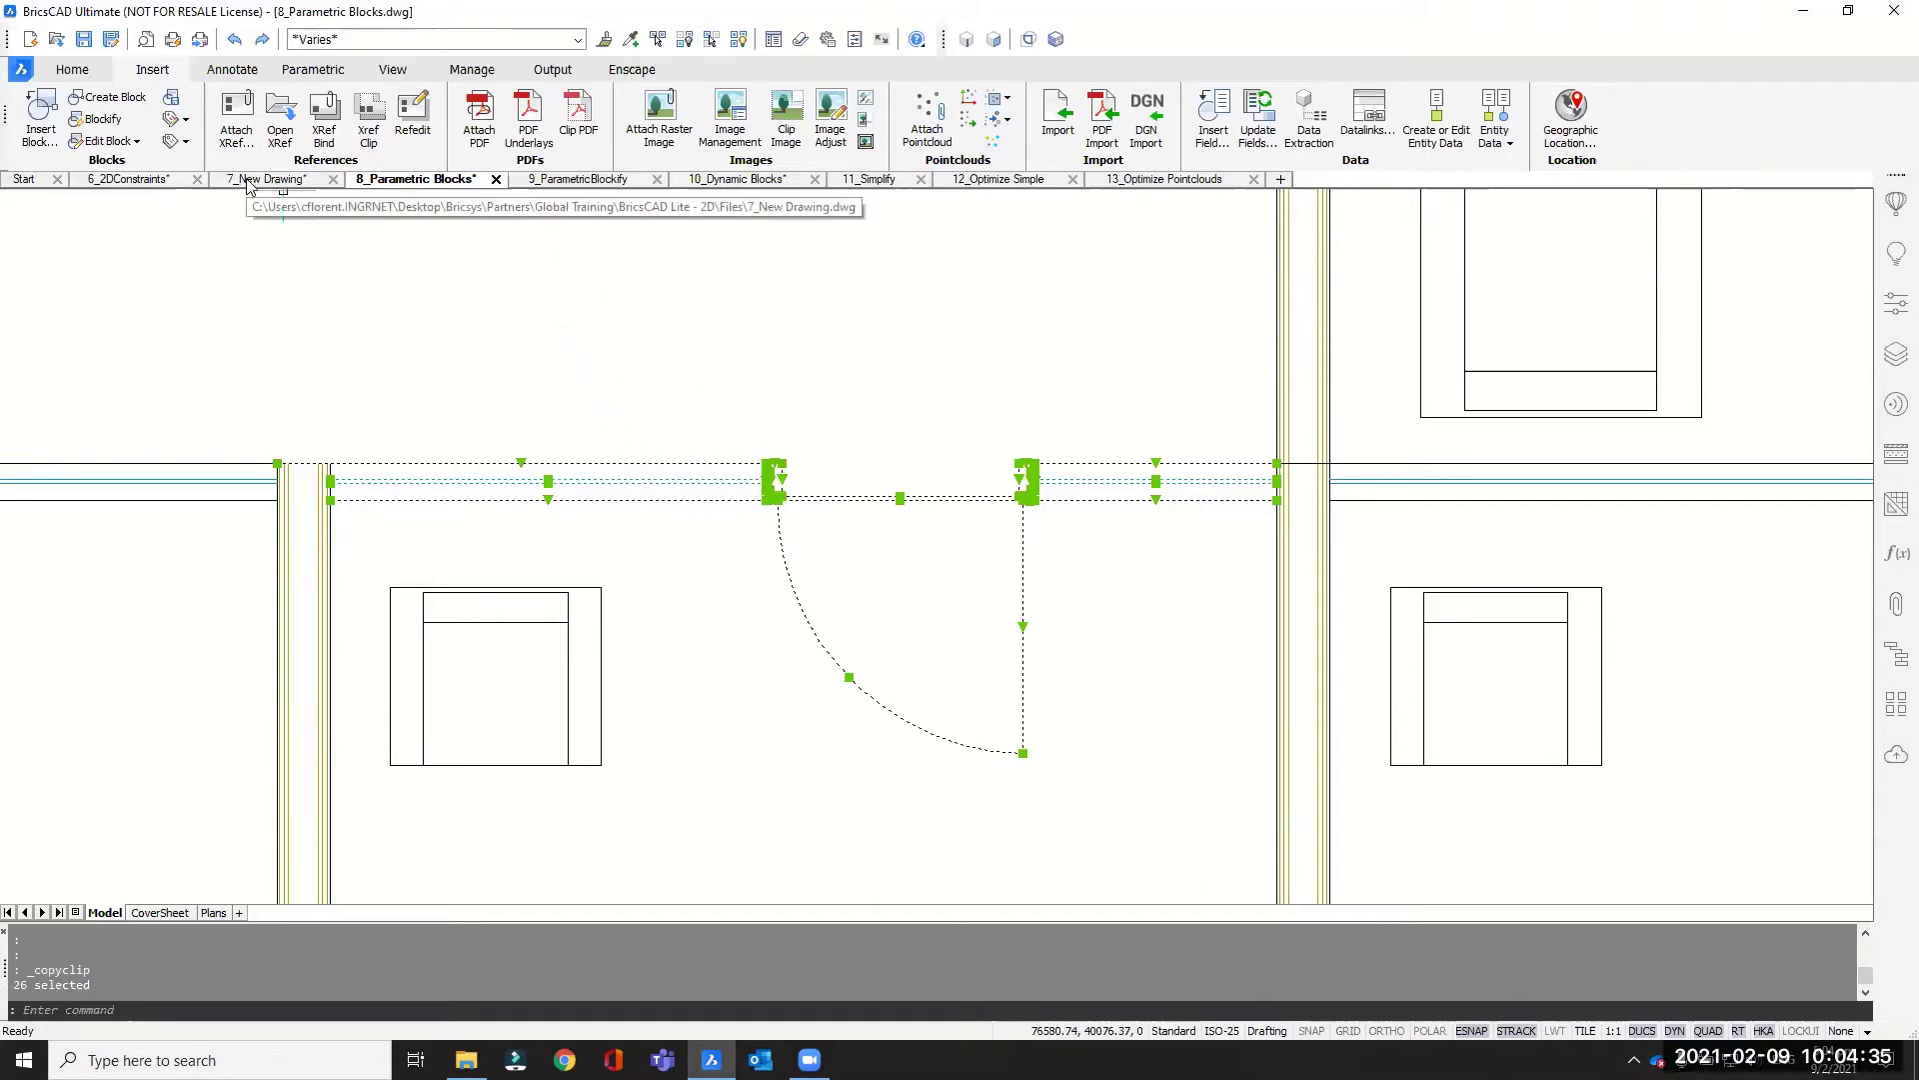
Step: Create a new drawing from the Default-mm template and paste the copied door with its wall segments near the origin
left_click(24, 179)
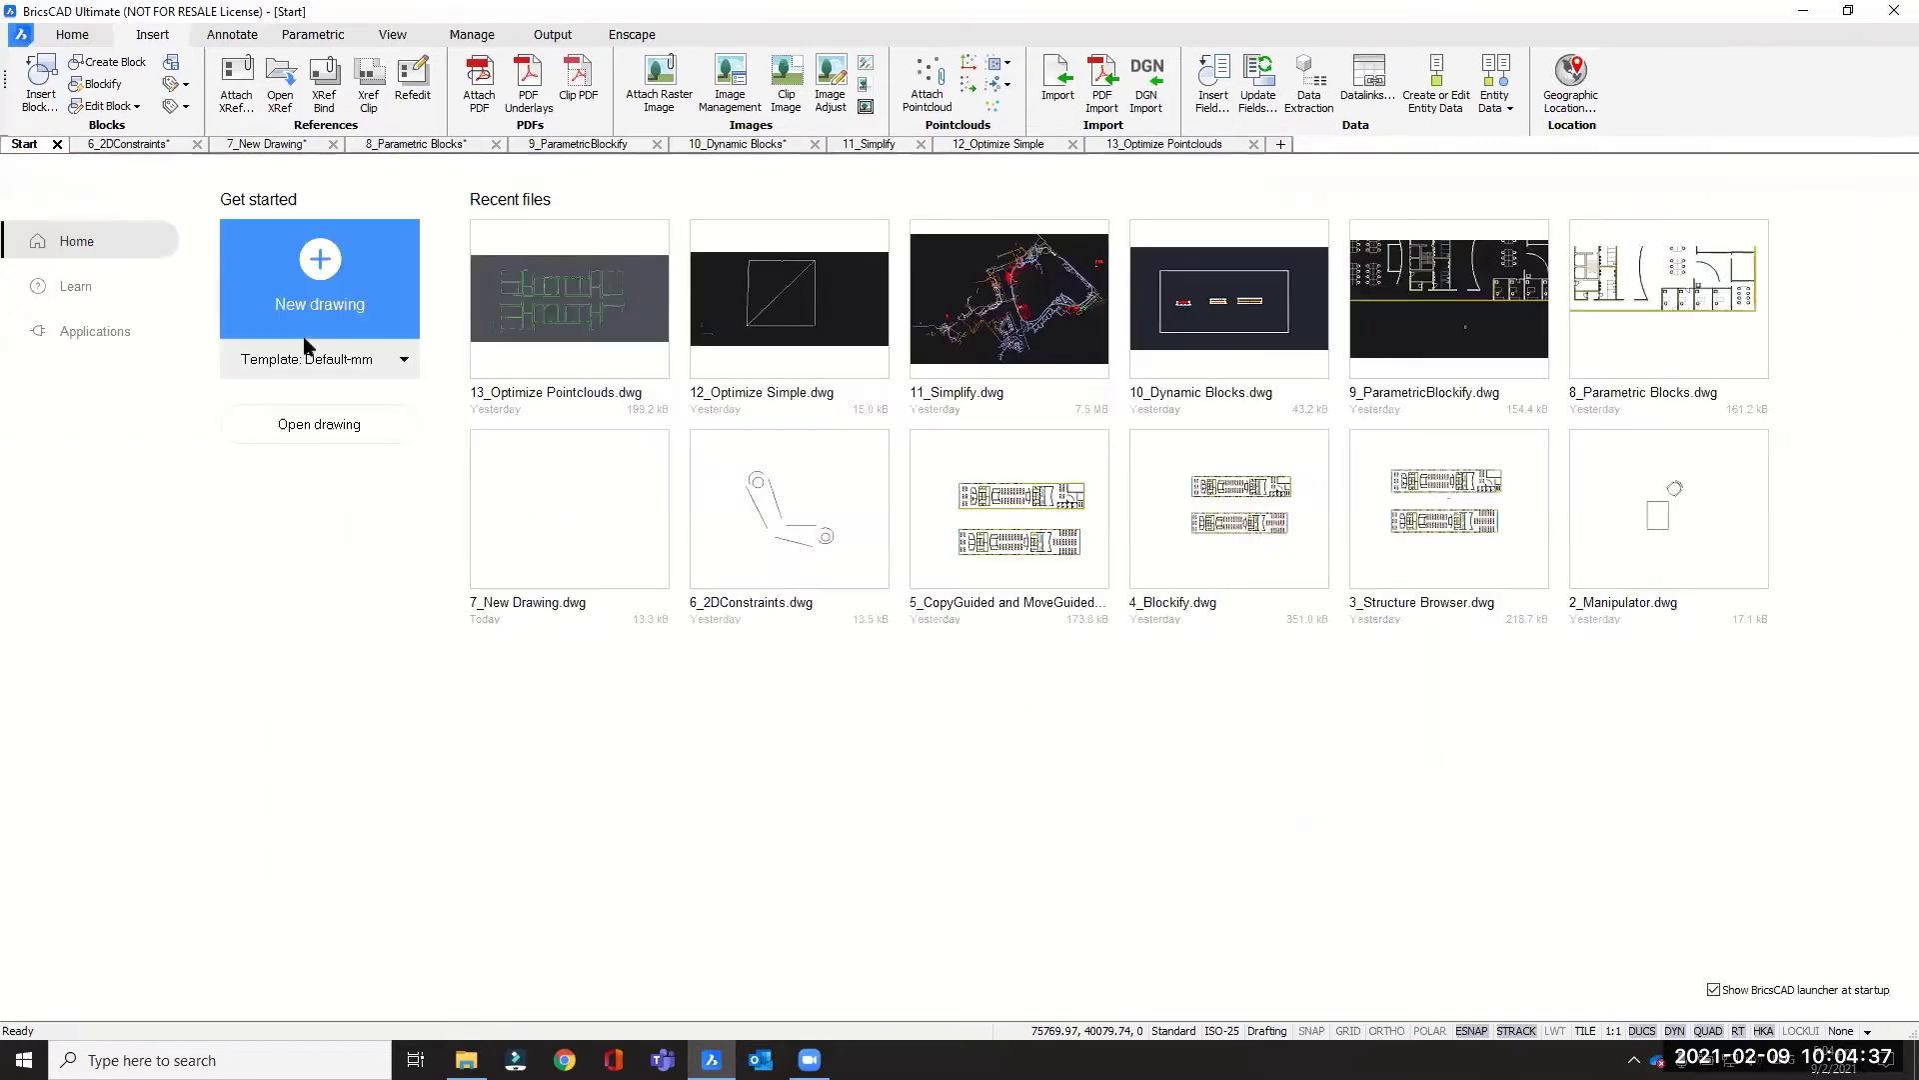
left_click(319, 269)
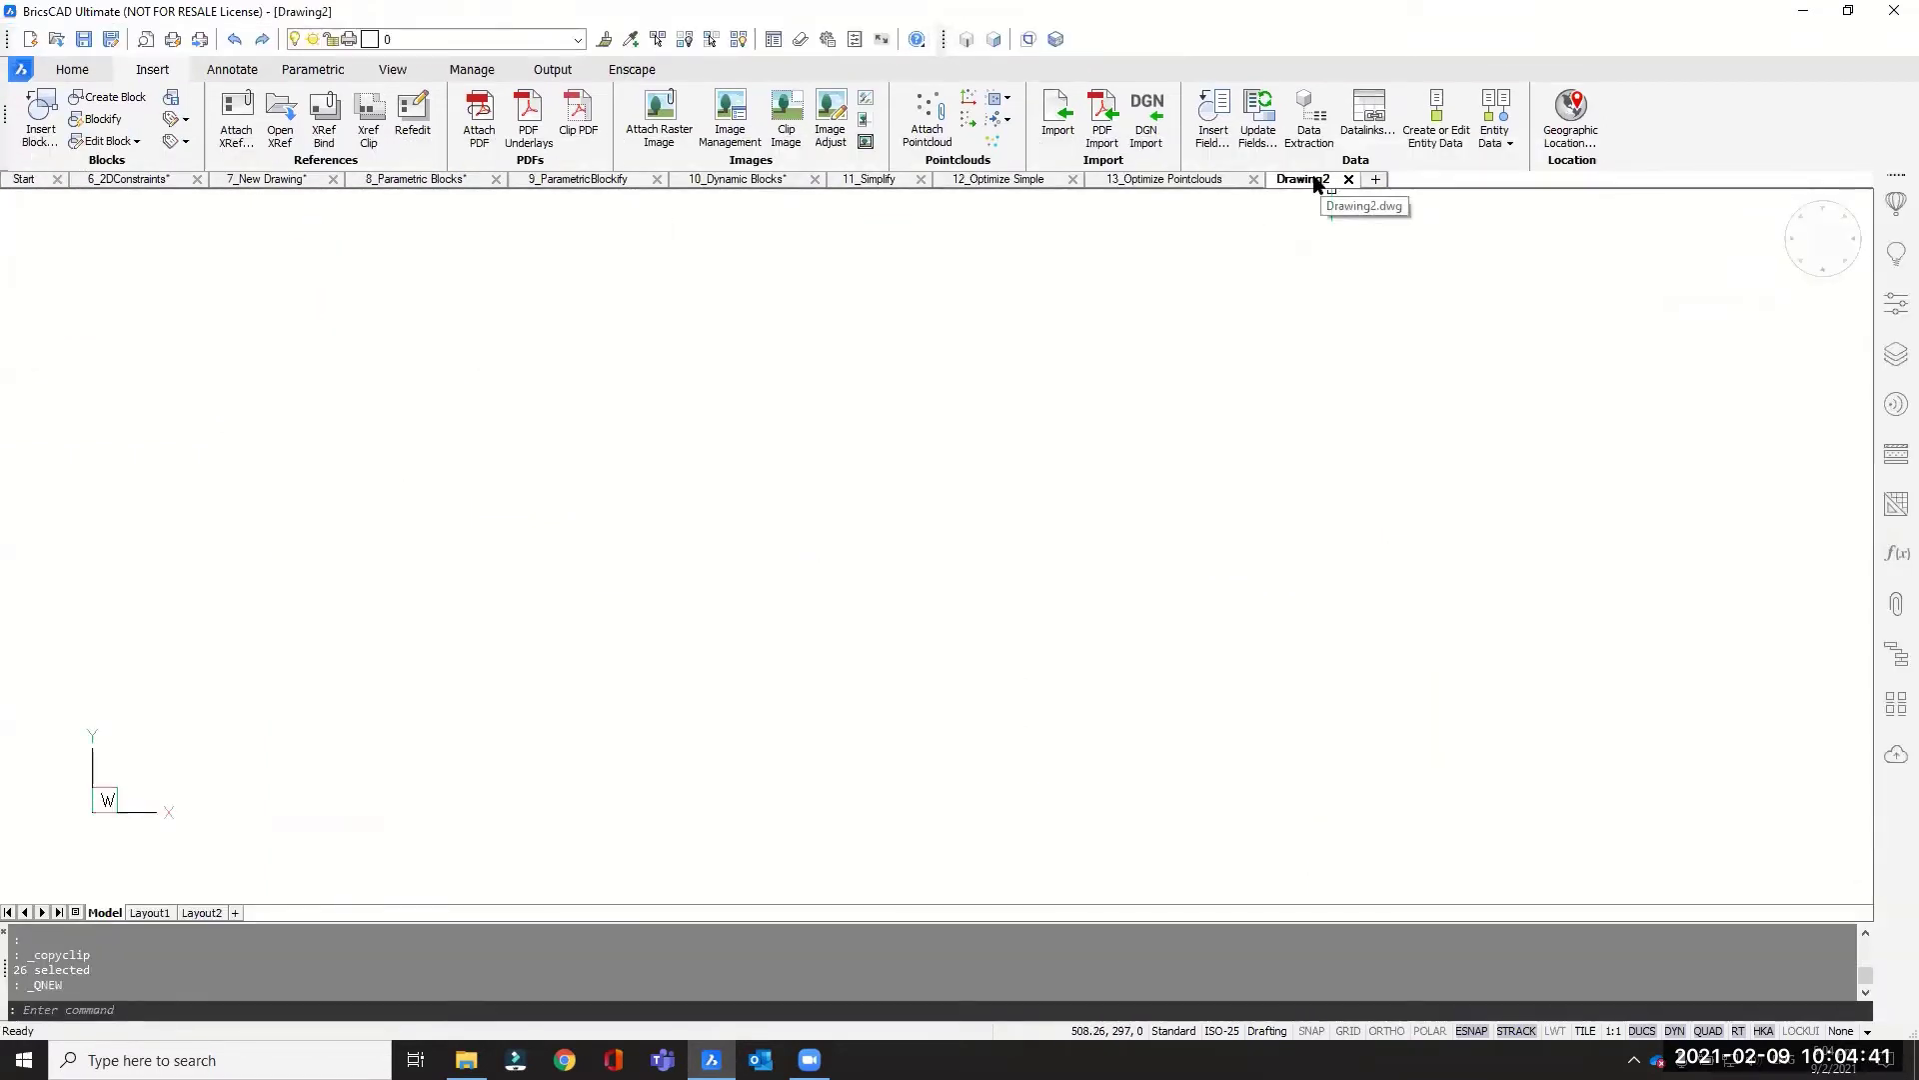
key("ctrl+v")
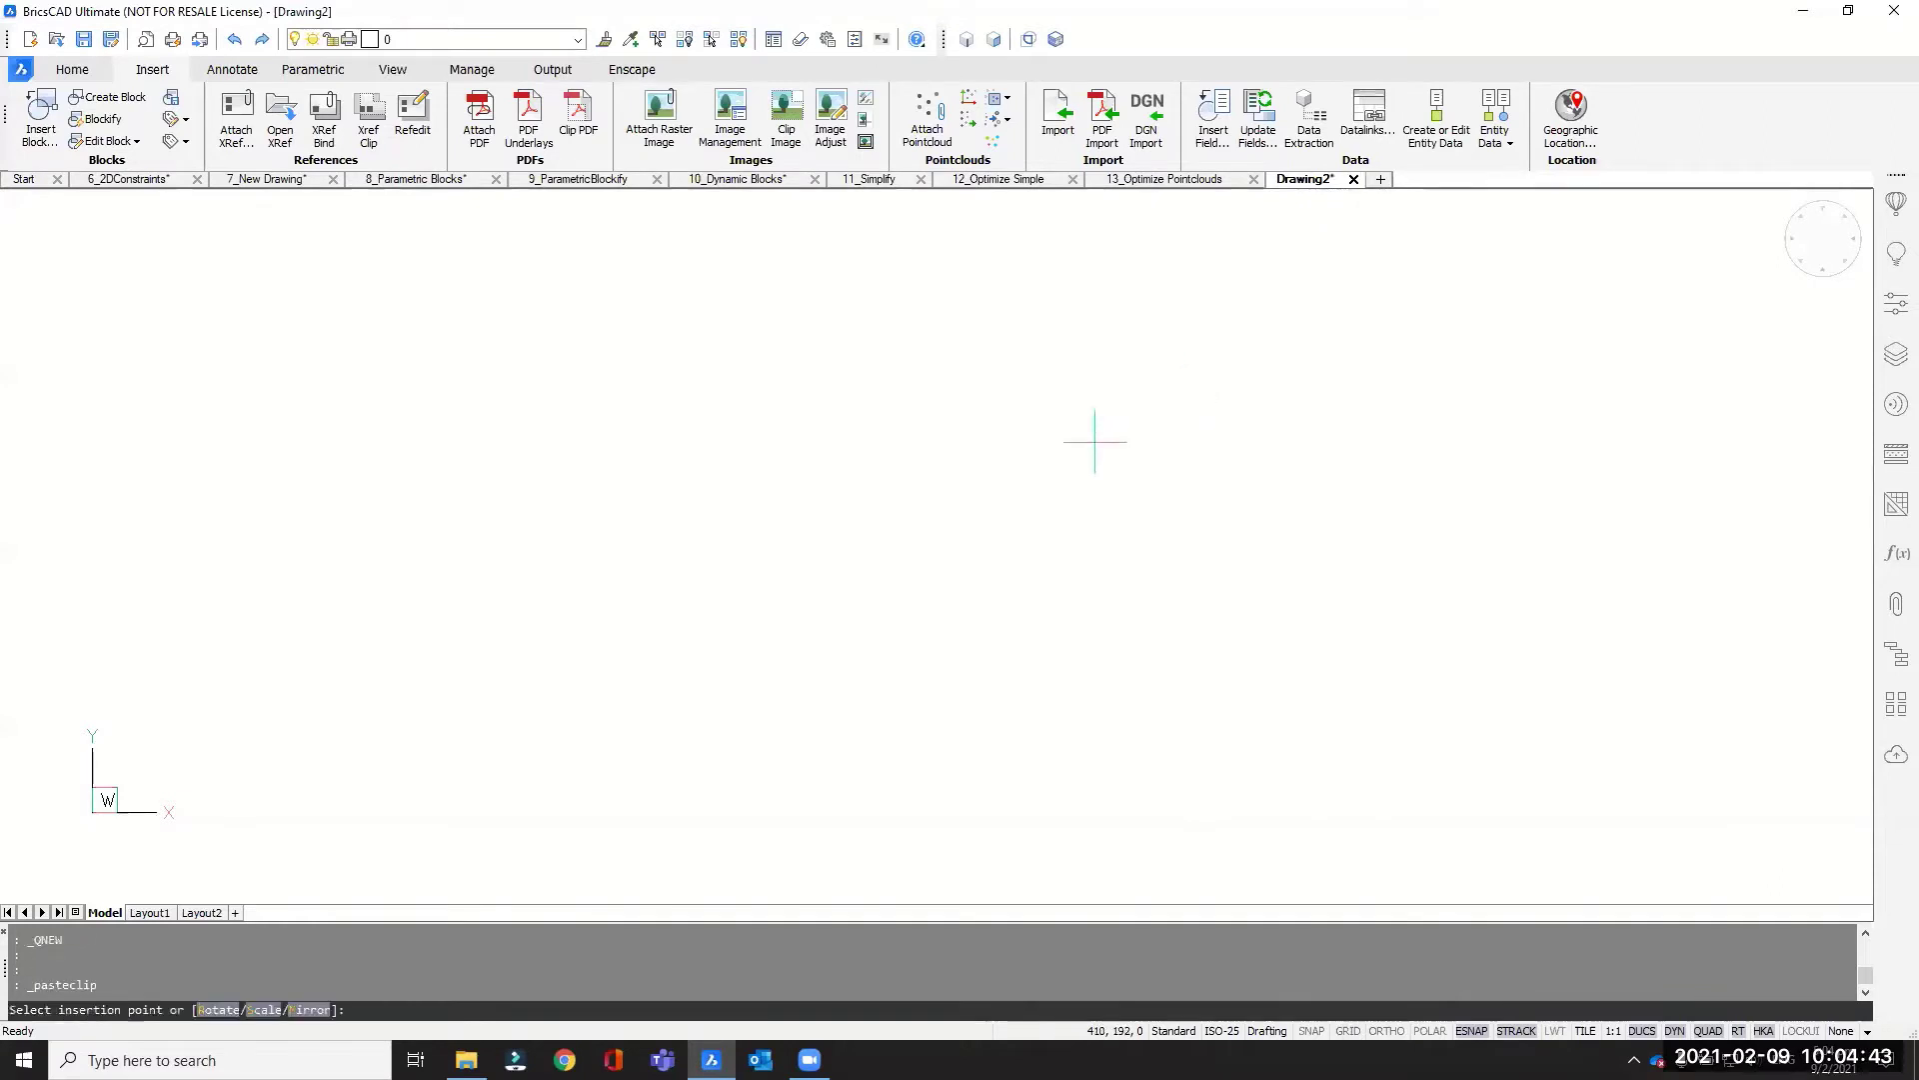
scroll(771, 598, "down", 7)
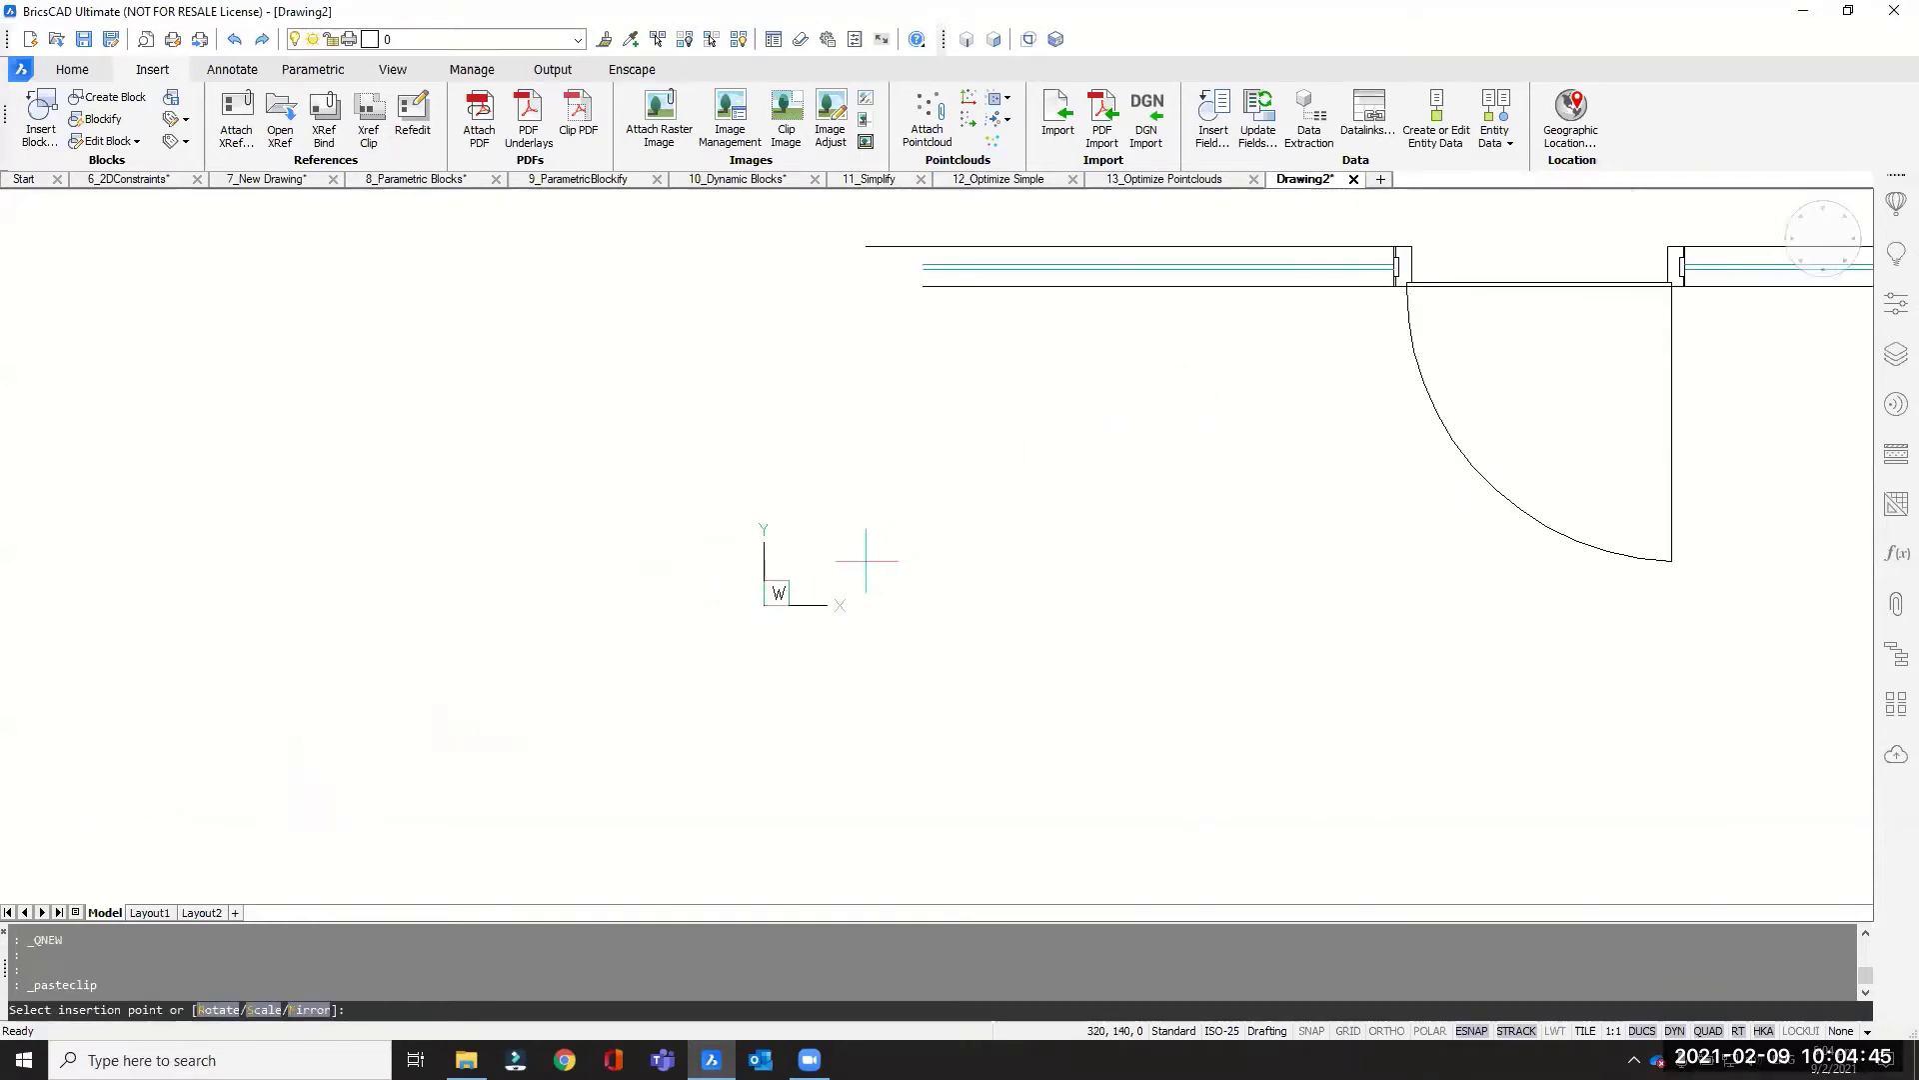
scroll(725, 593, "down", 2)
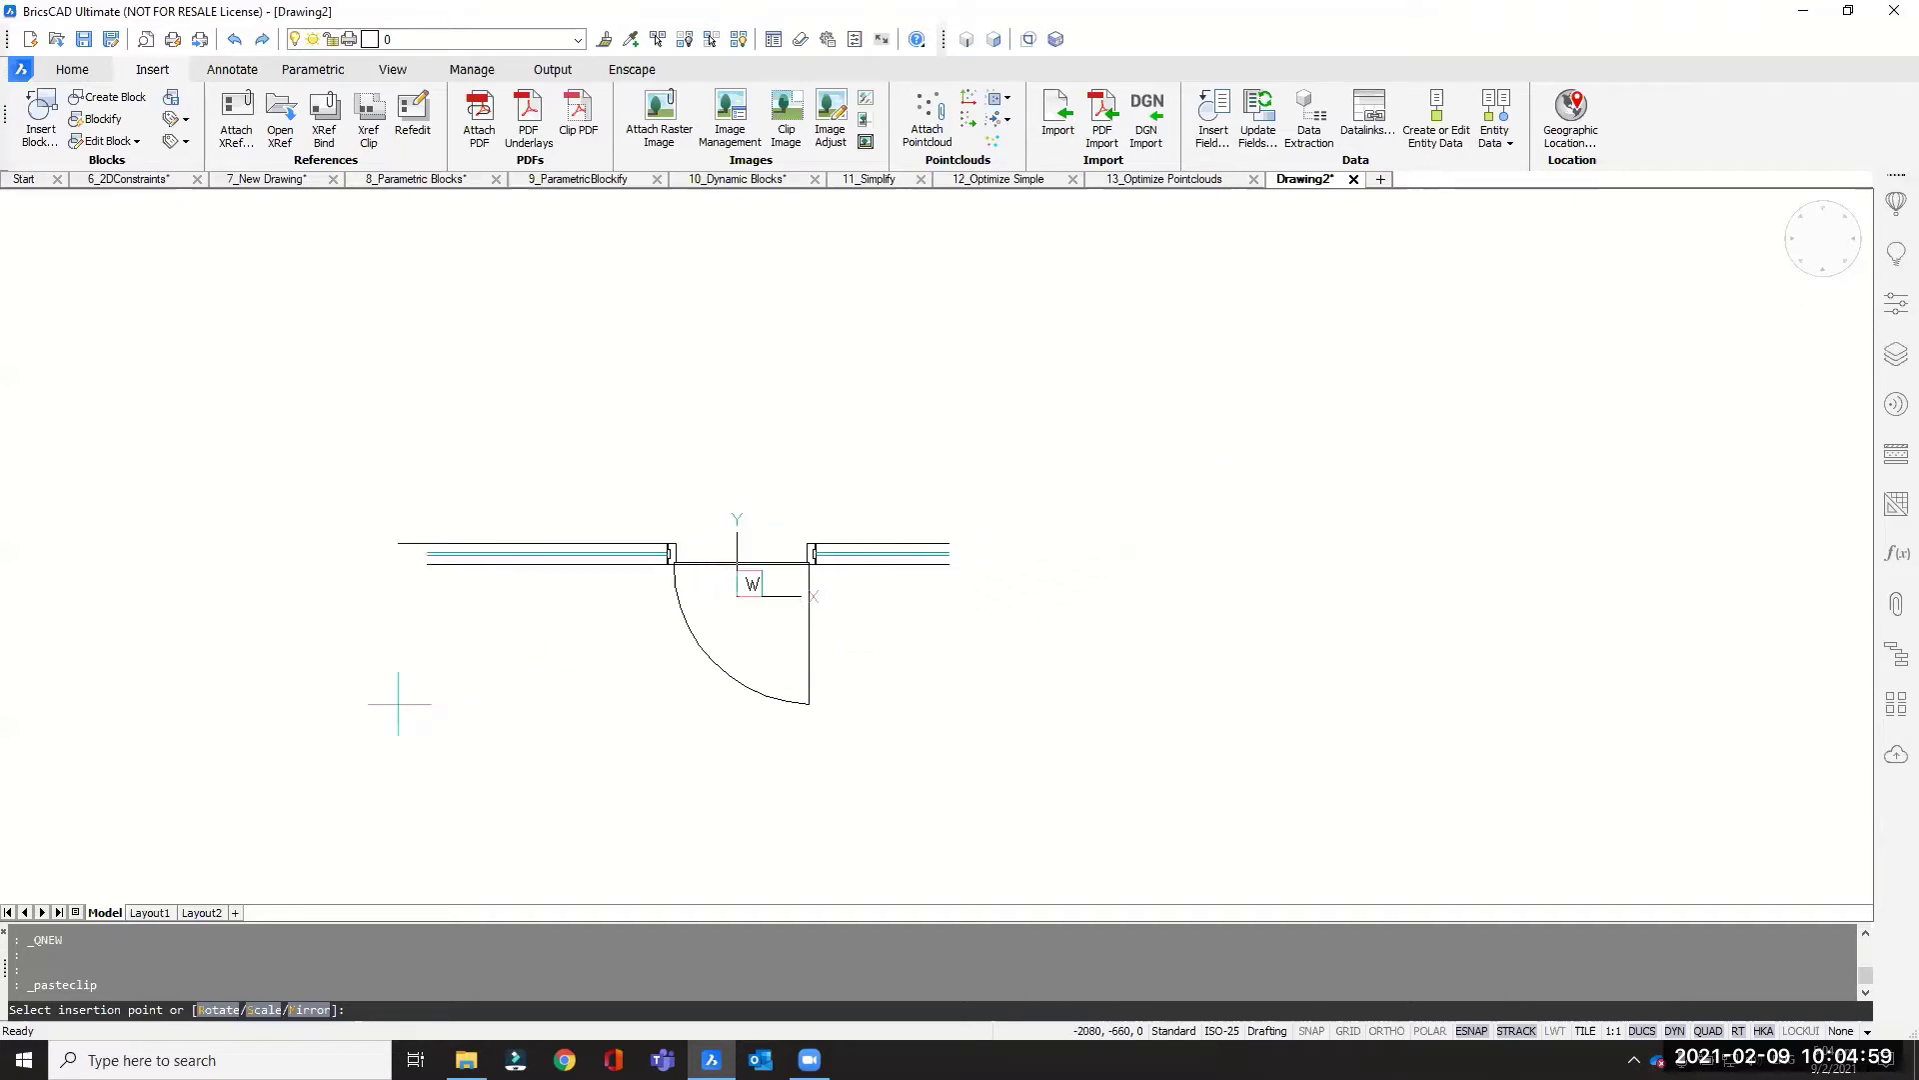
left_click(407, 693)
middle_click_drag(977, 606, 1071, 583)
scroll(803, 578, "up", 2)
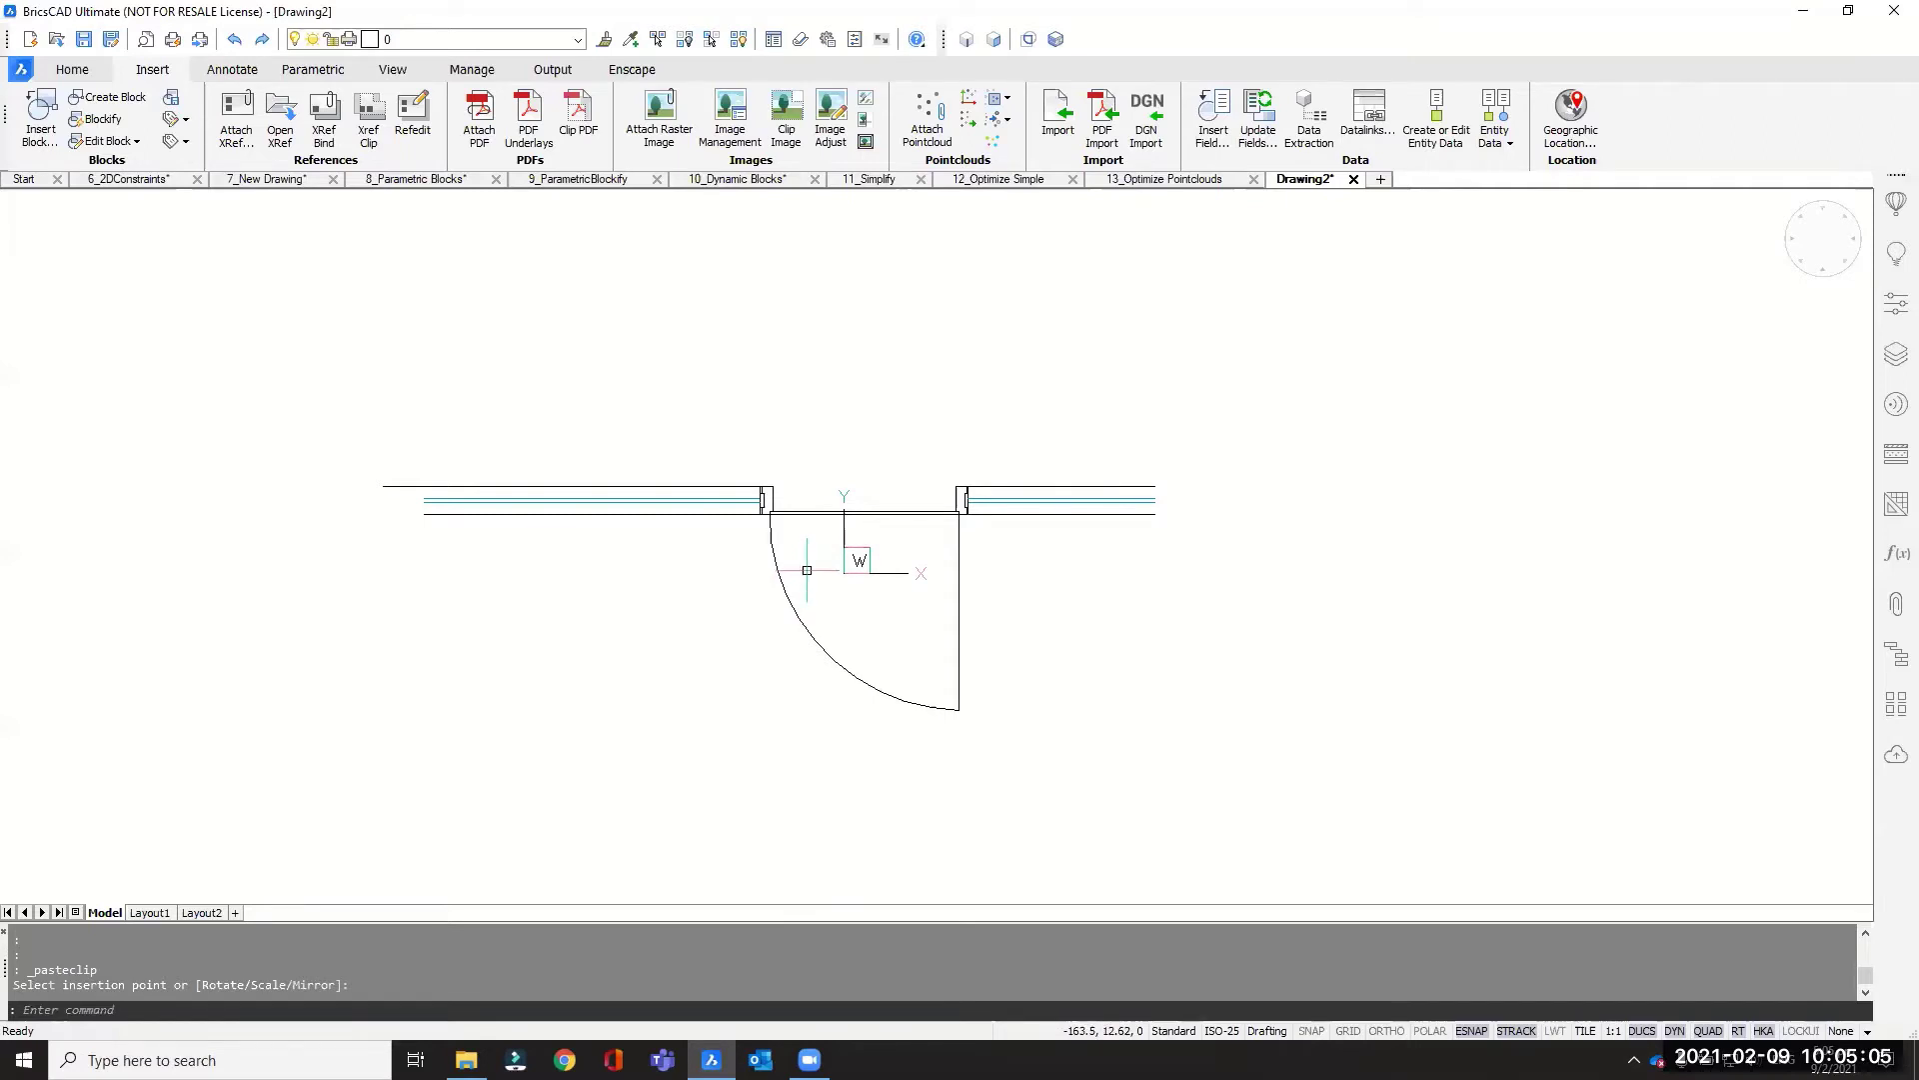
Step: Turn the wall and glass lines on both sides of the door into reference curves
left_click(314, 72)
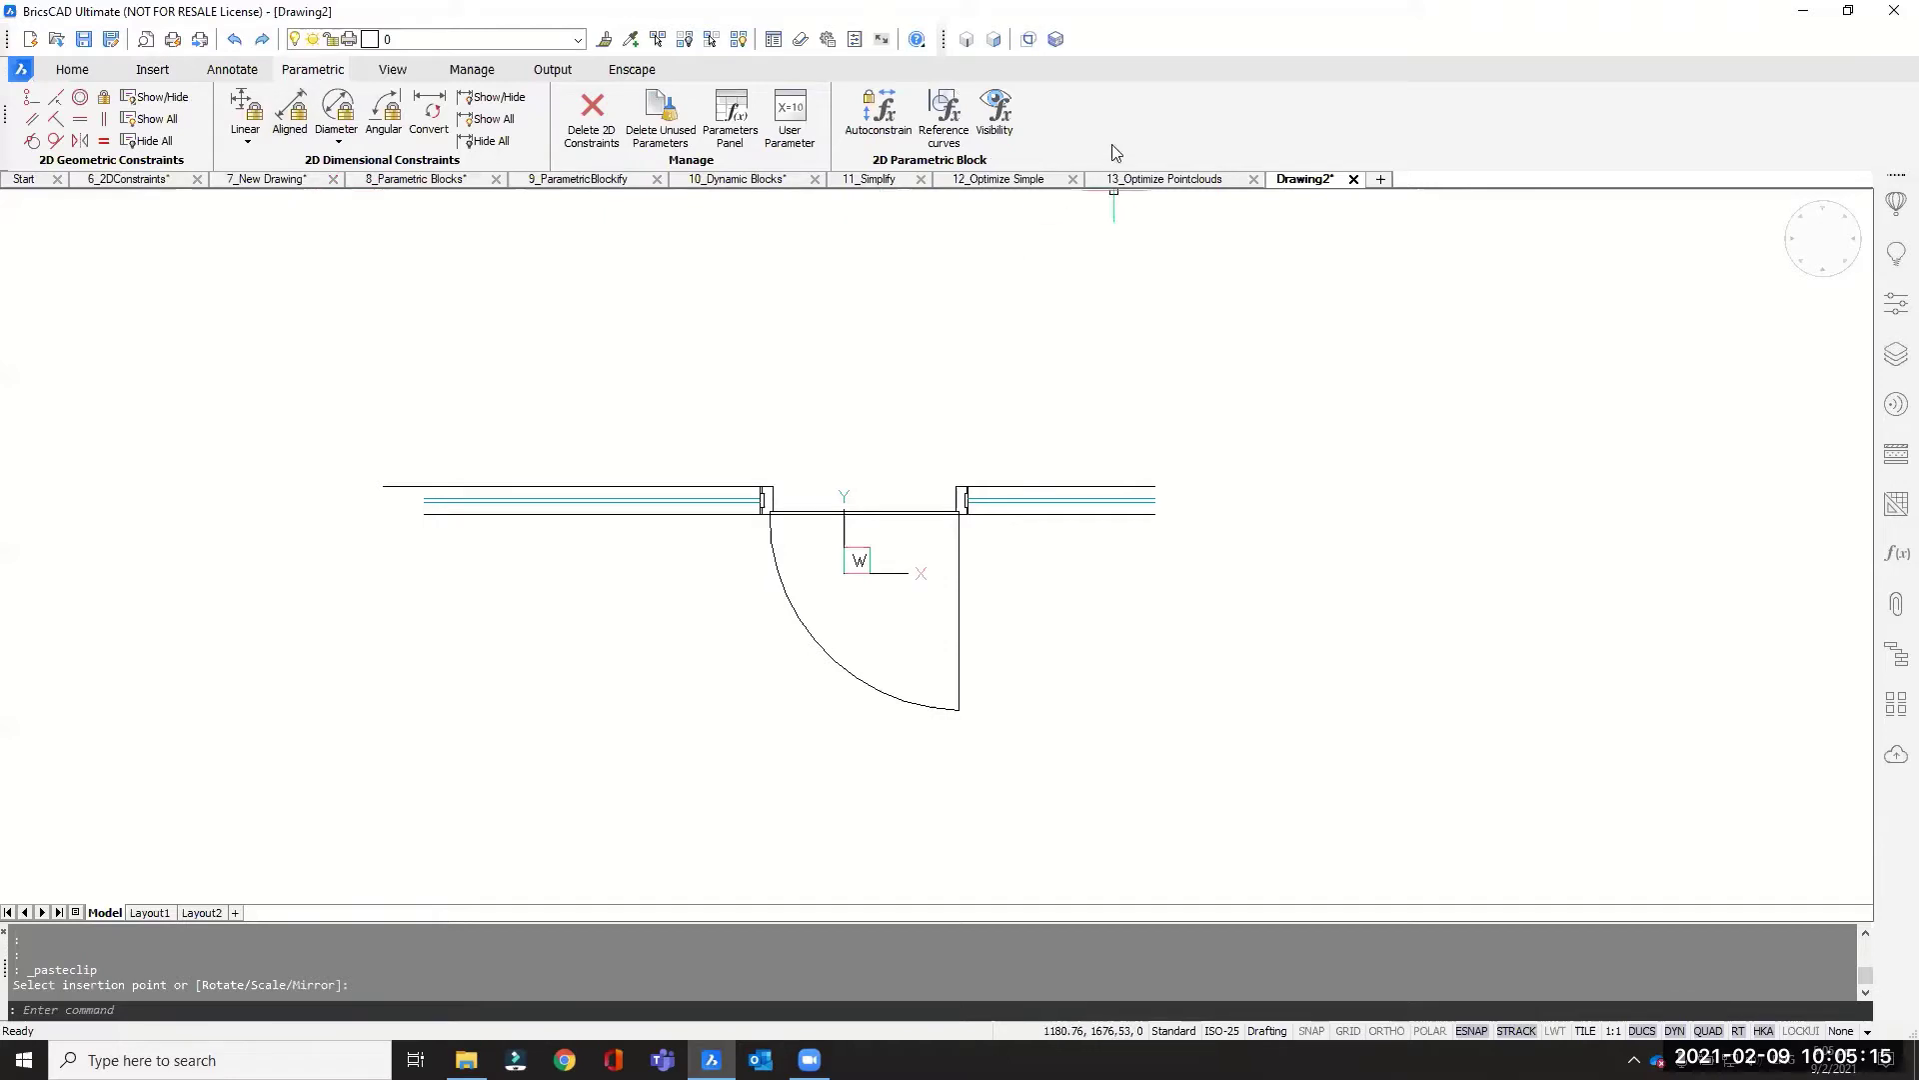
left_click(955, 140)
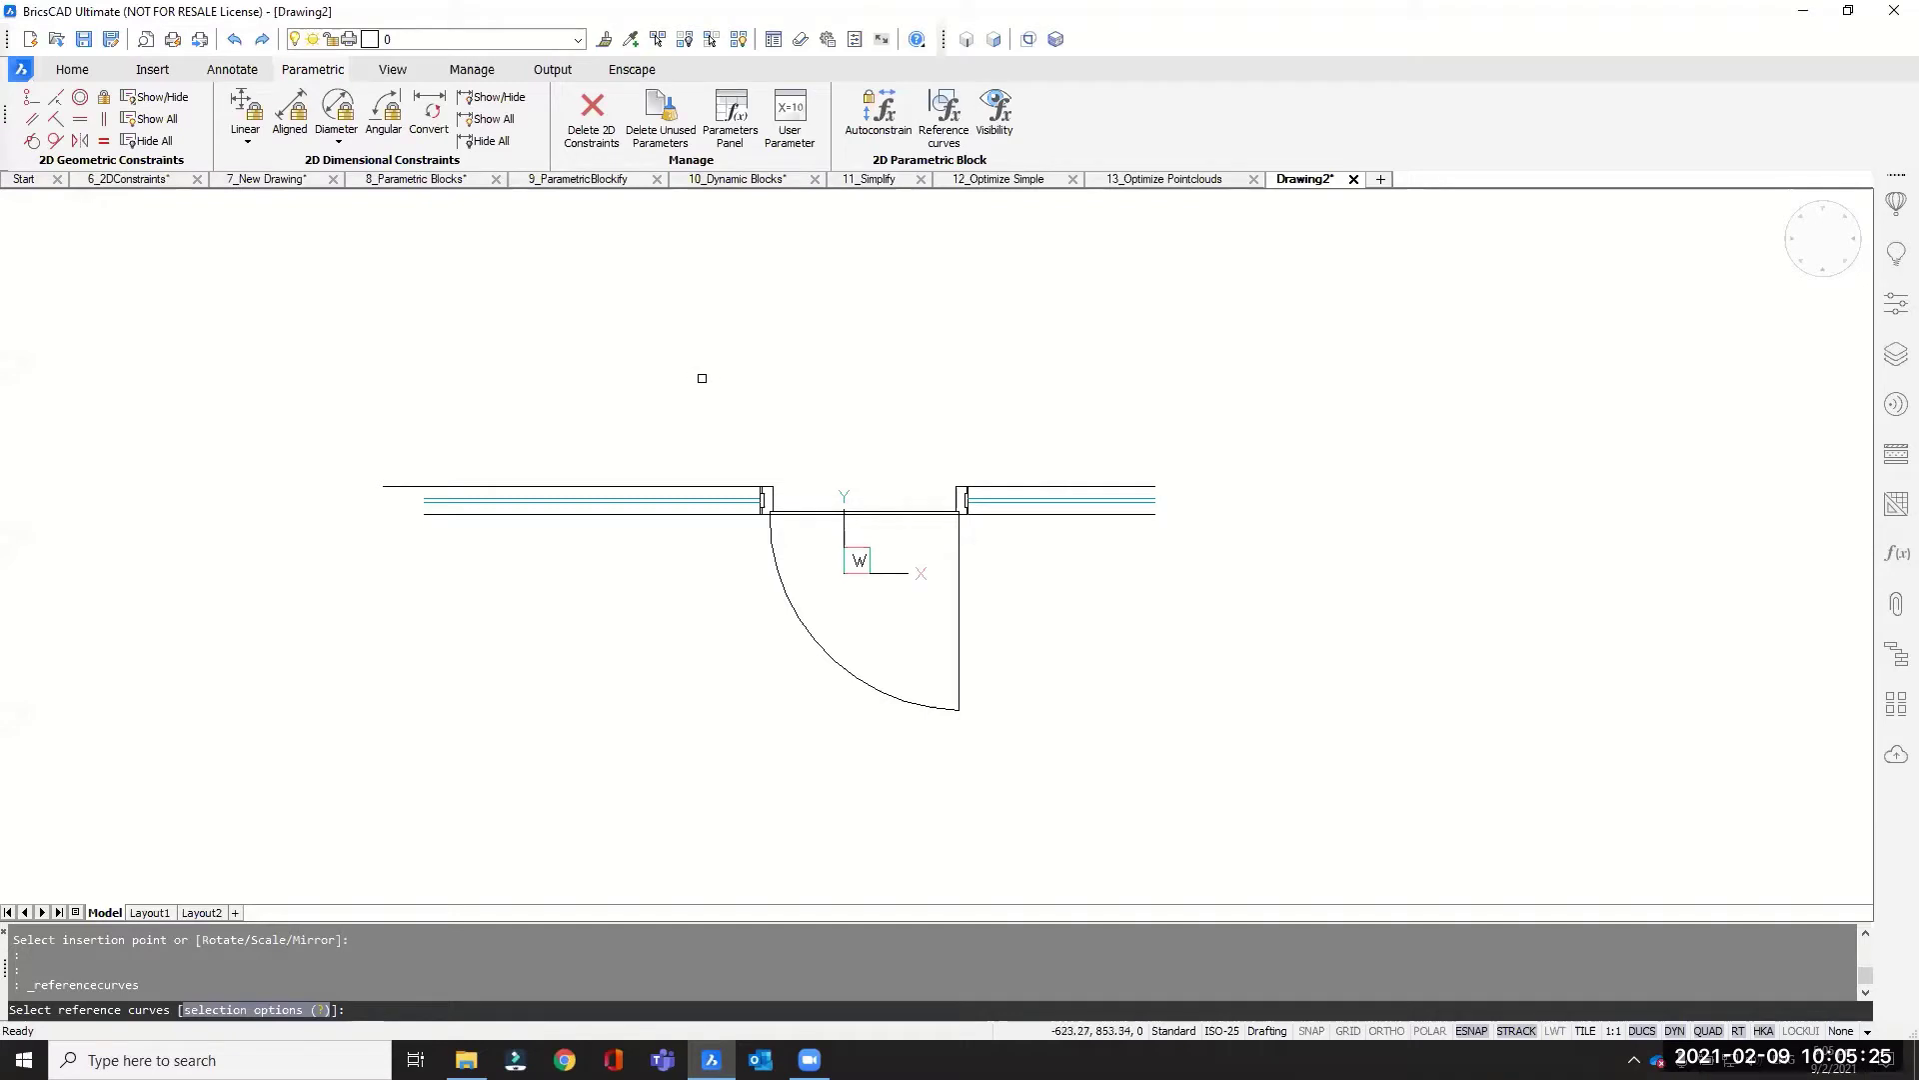
left_click(710, 449)
left_click(580, 565)
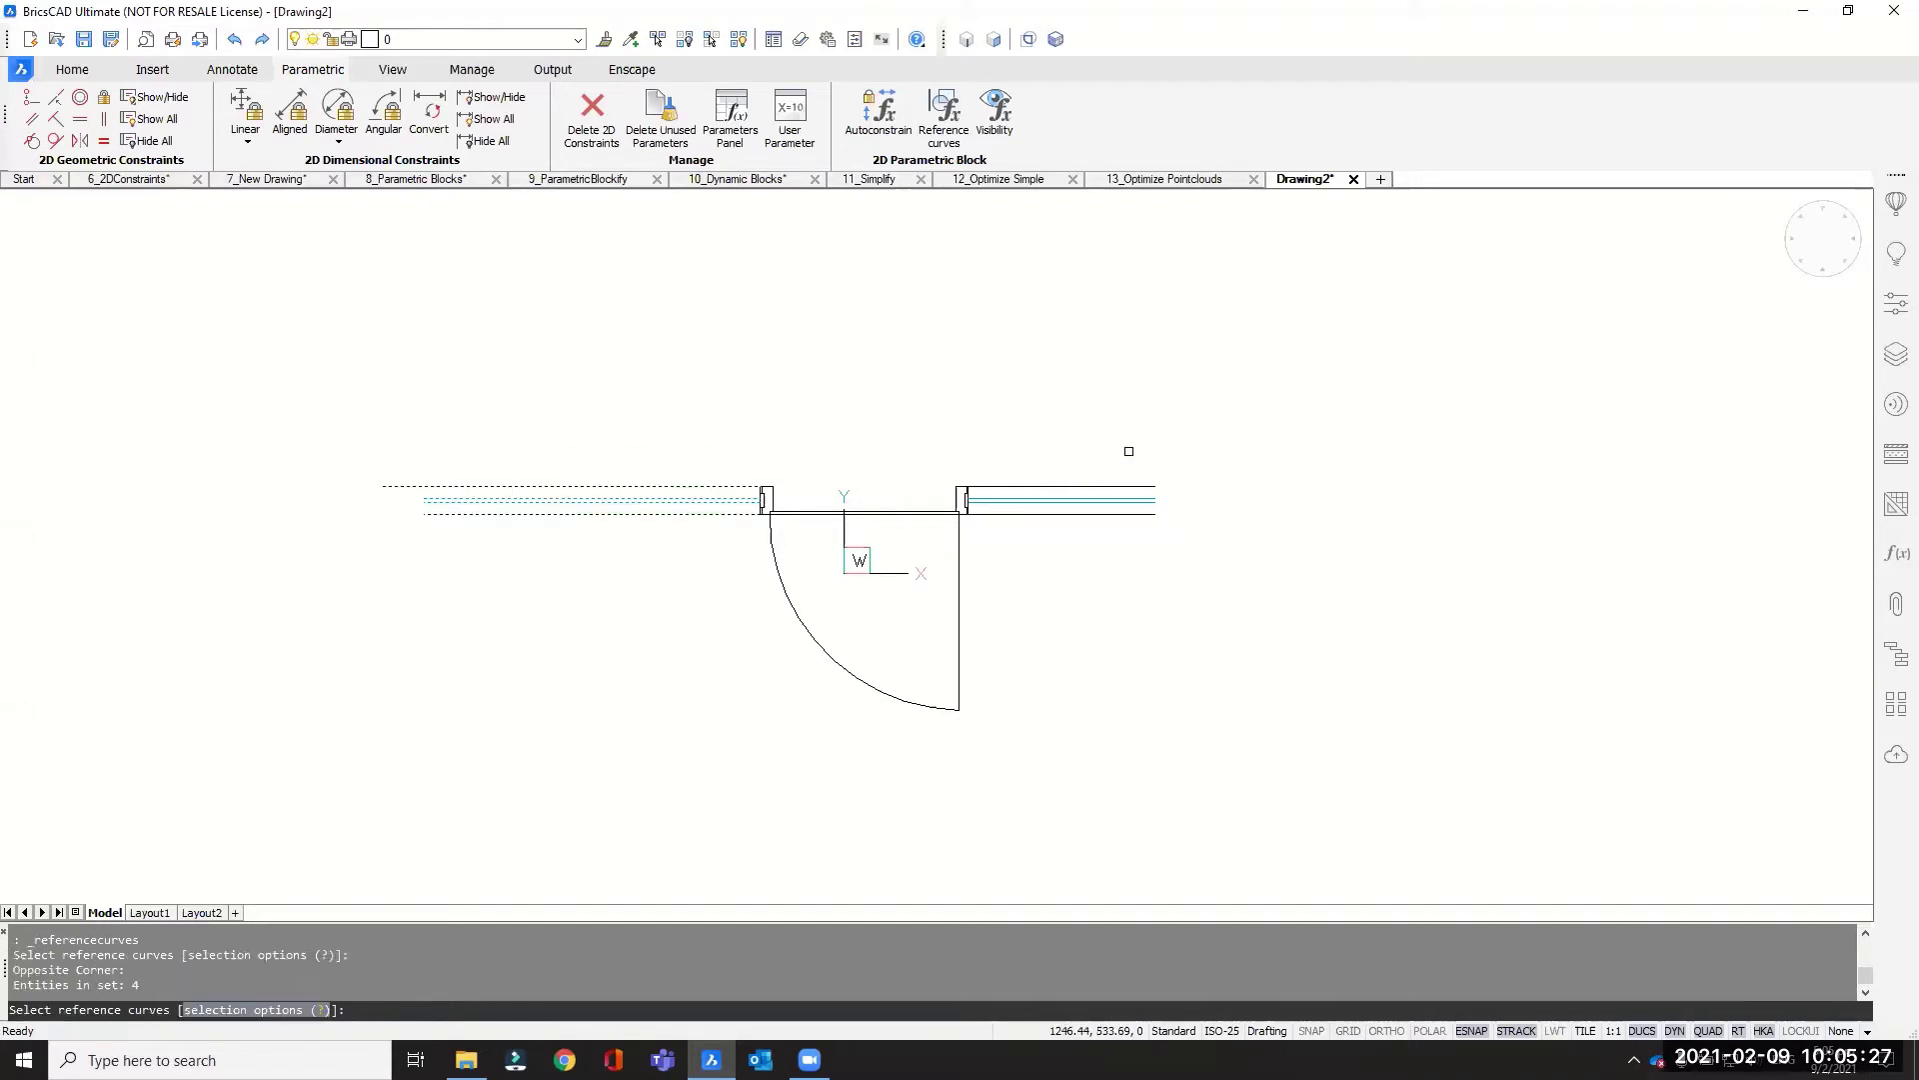
left_click(1140, 447)
left_click(1062, 590)
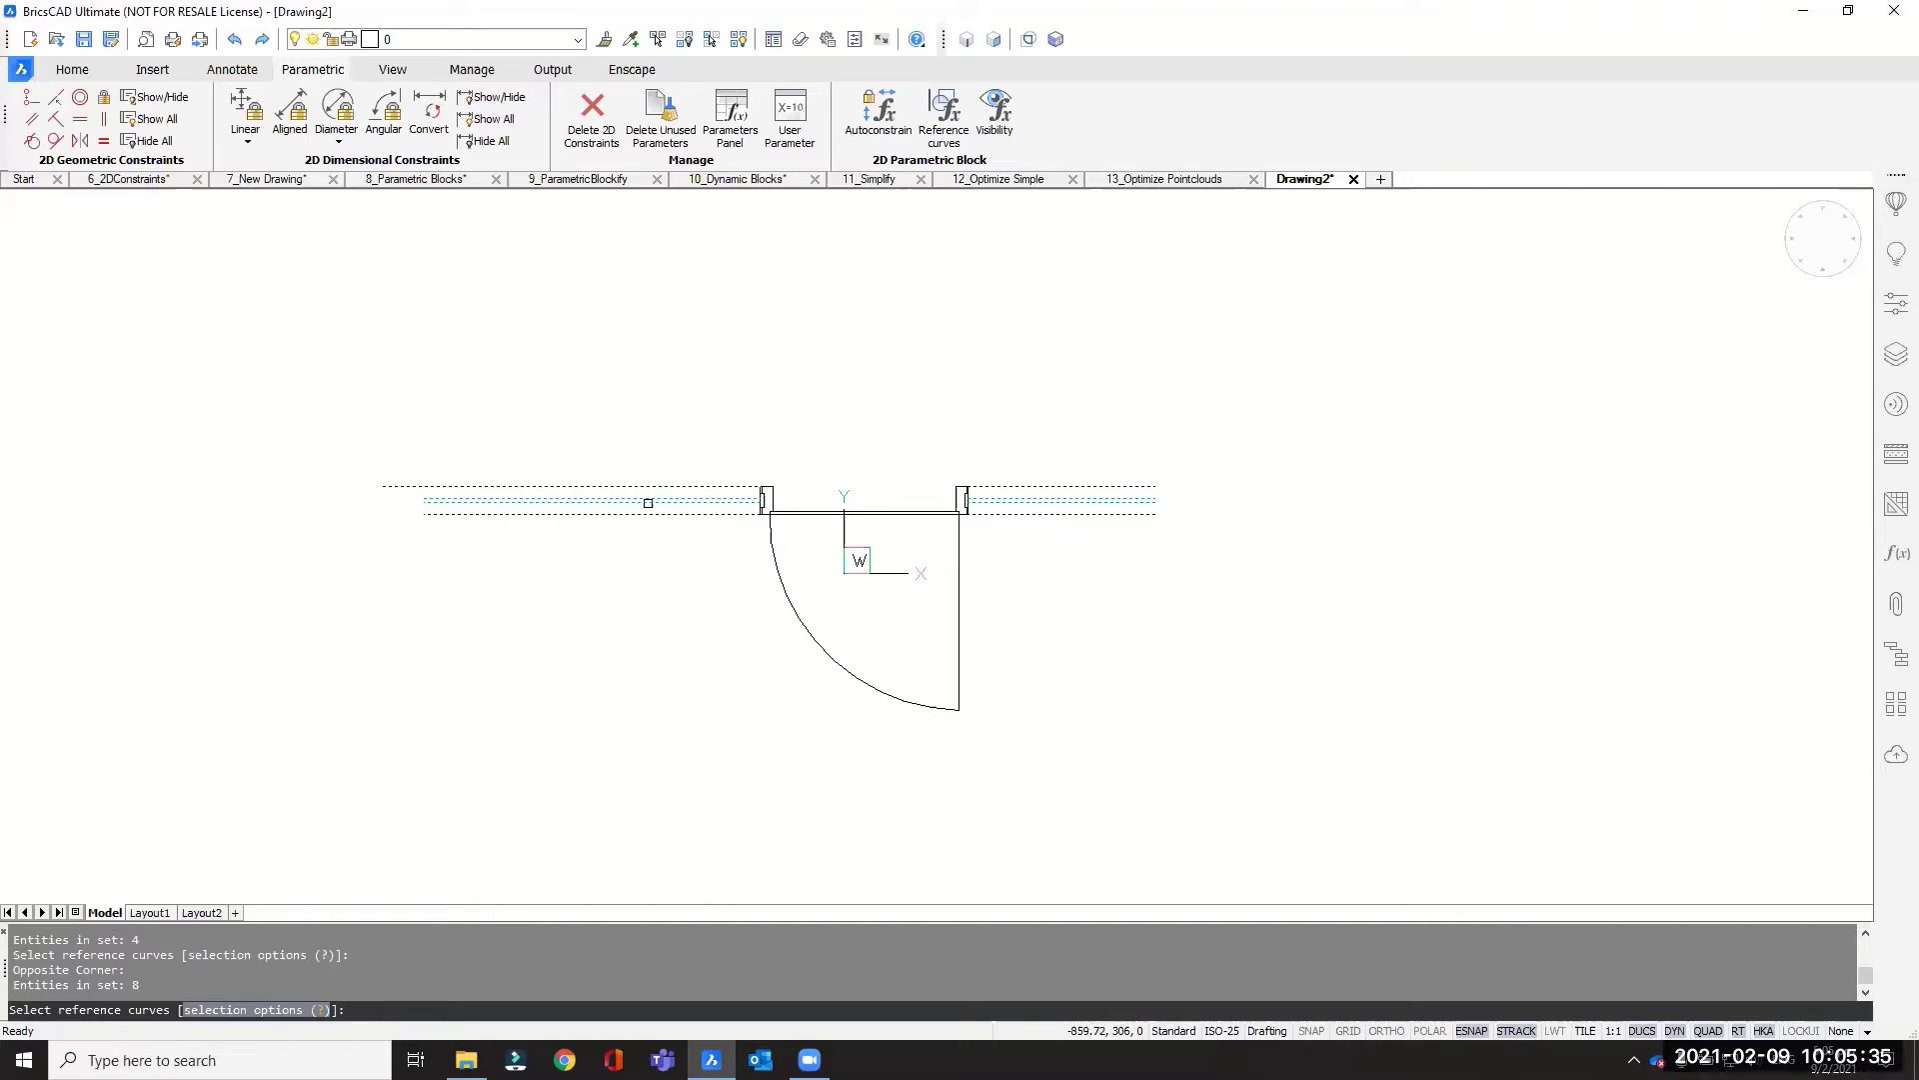
key("Return")
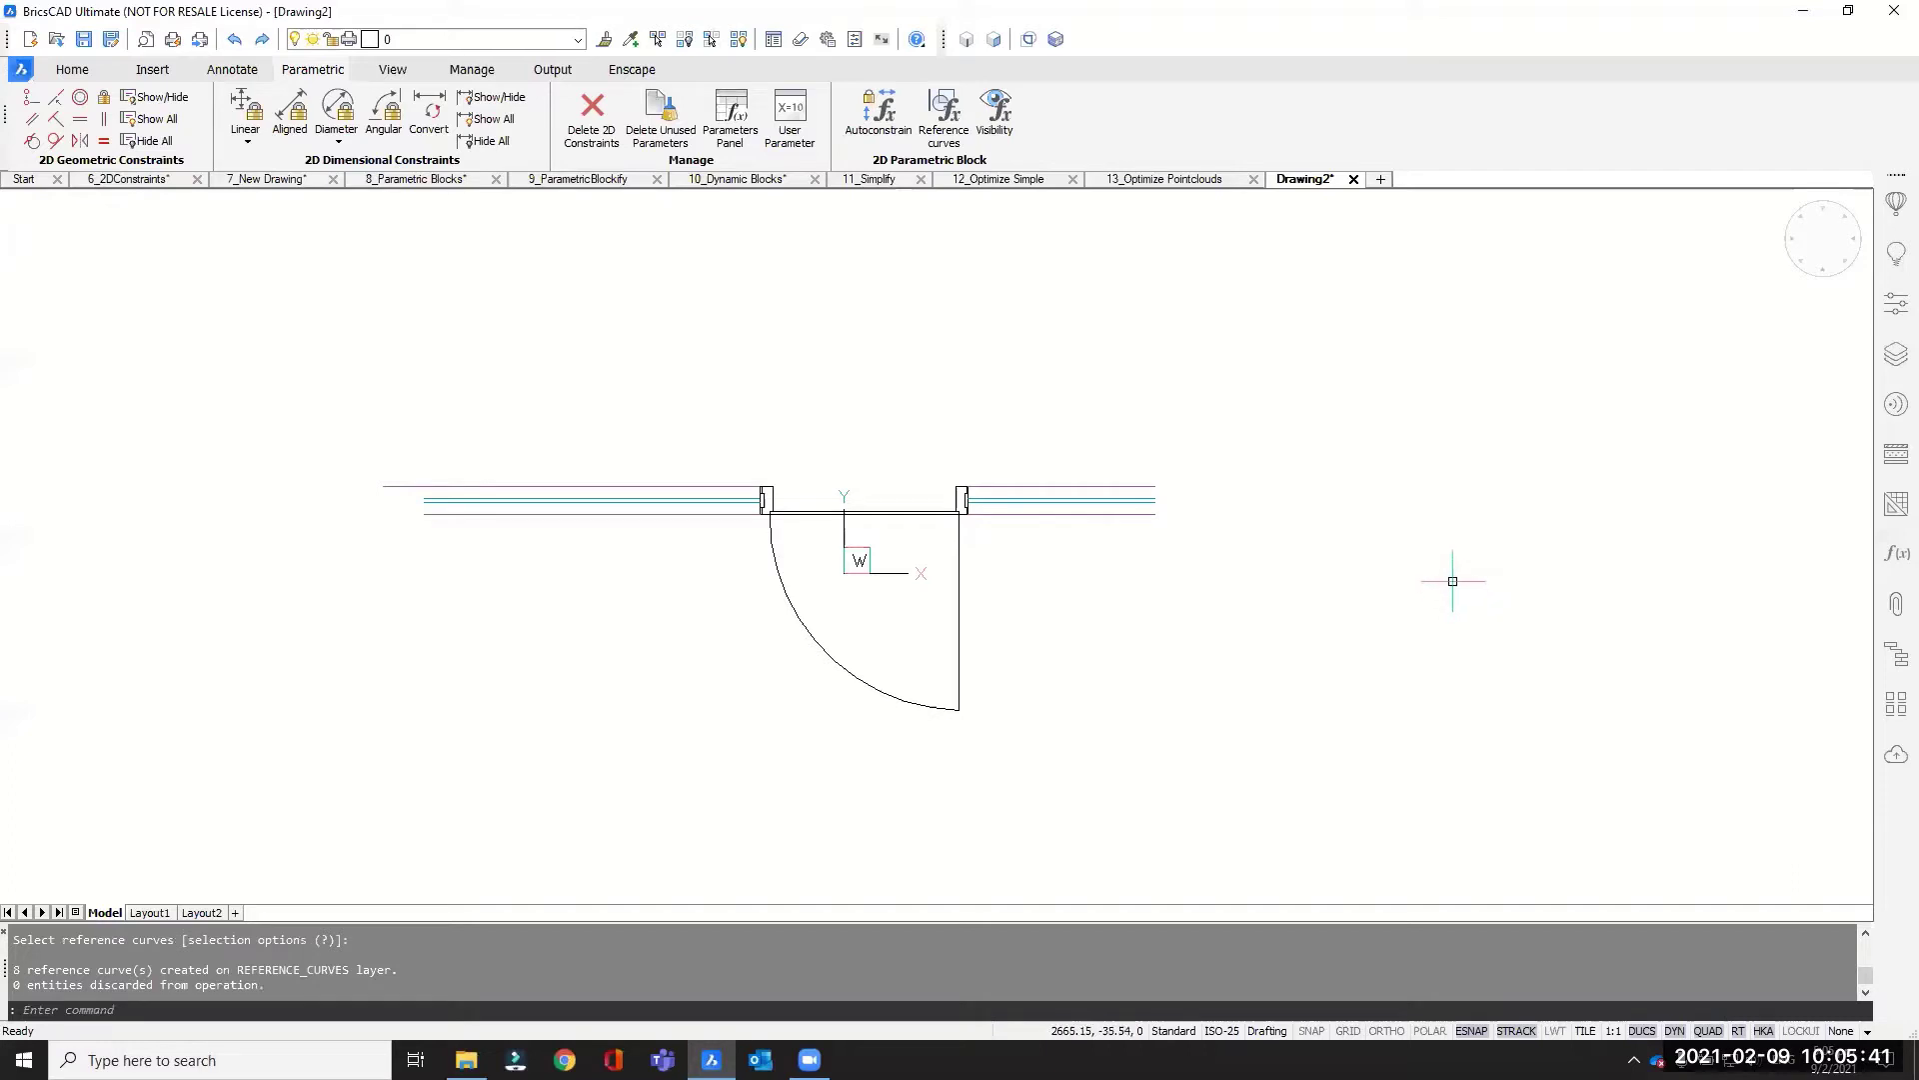
Step: Examine the REFERENCE_CURVES layer in the drawing's layer list
left_click(1892, 370)
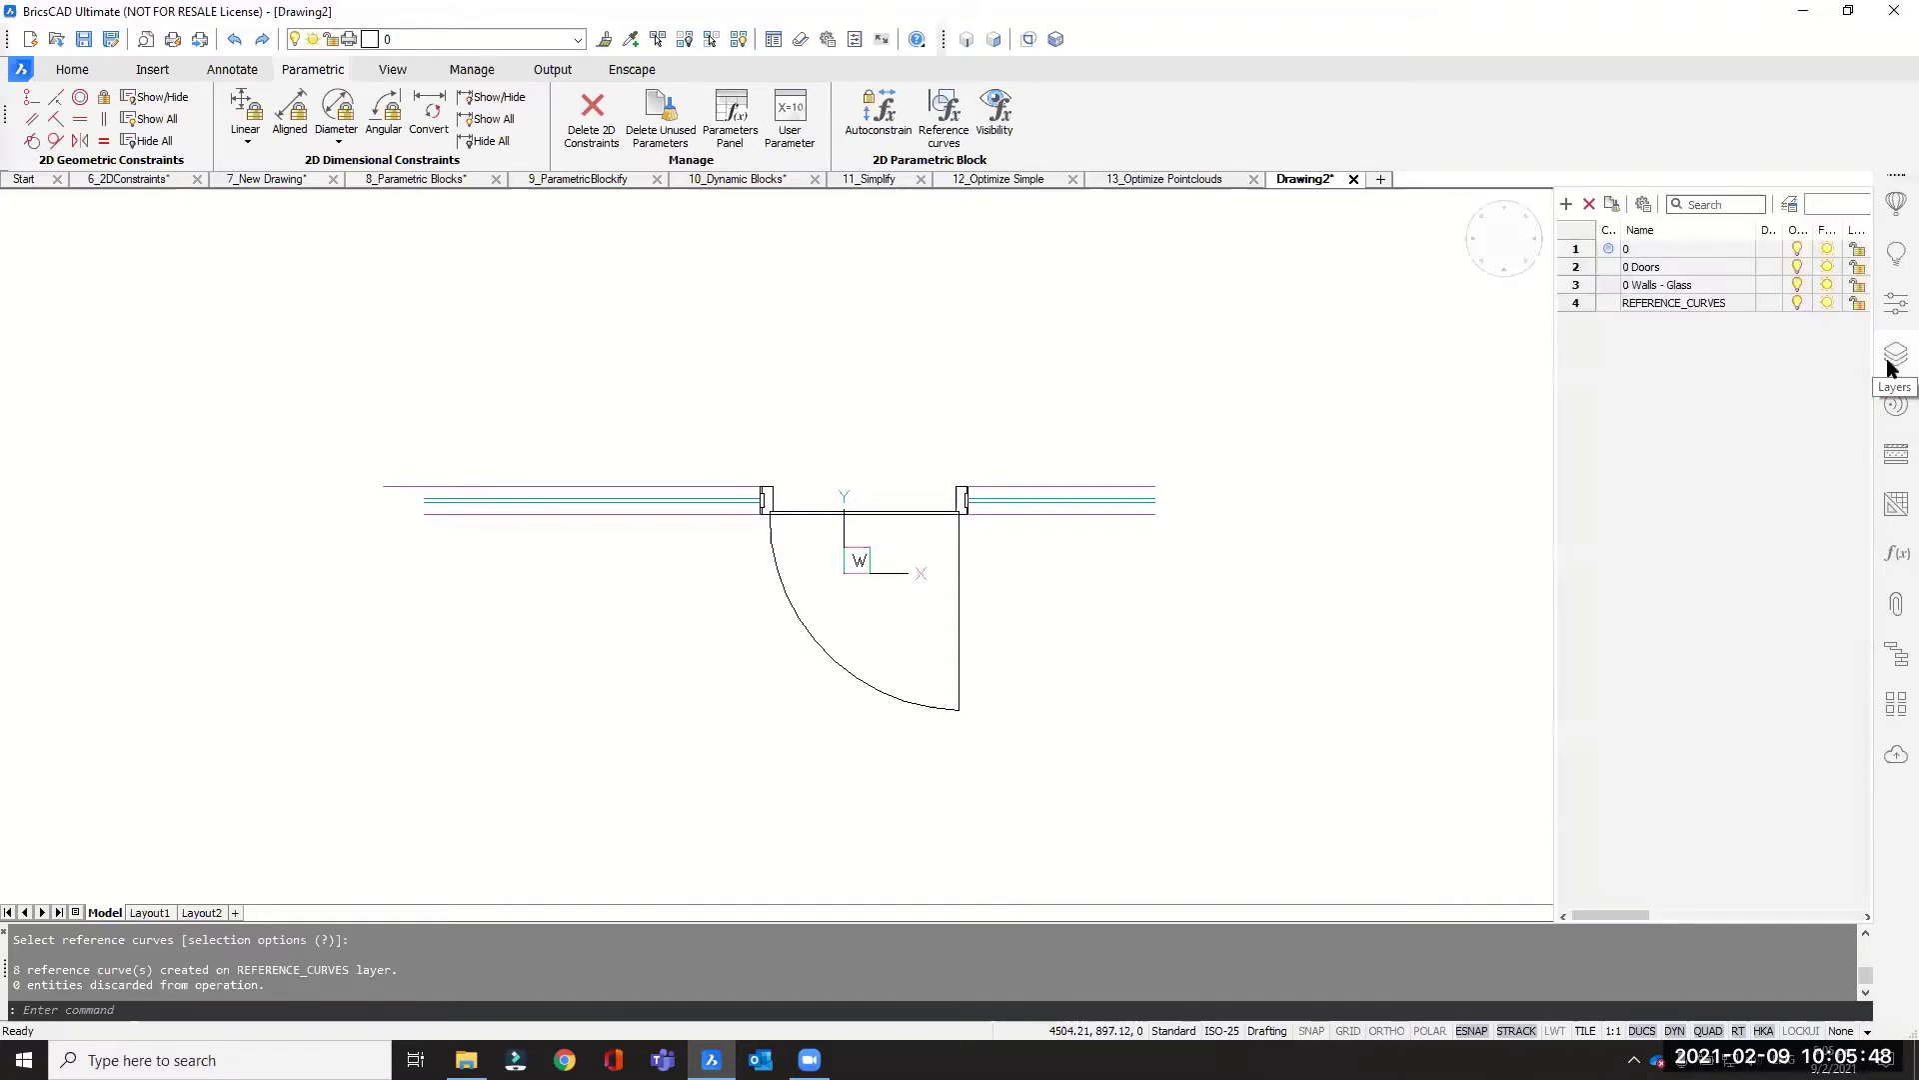
double_click(1696, 308)
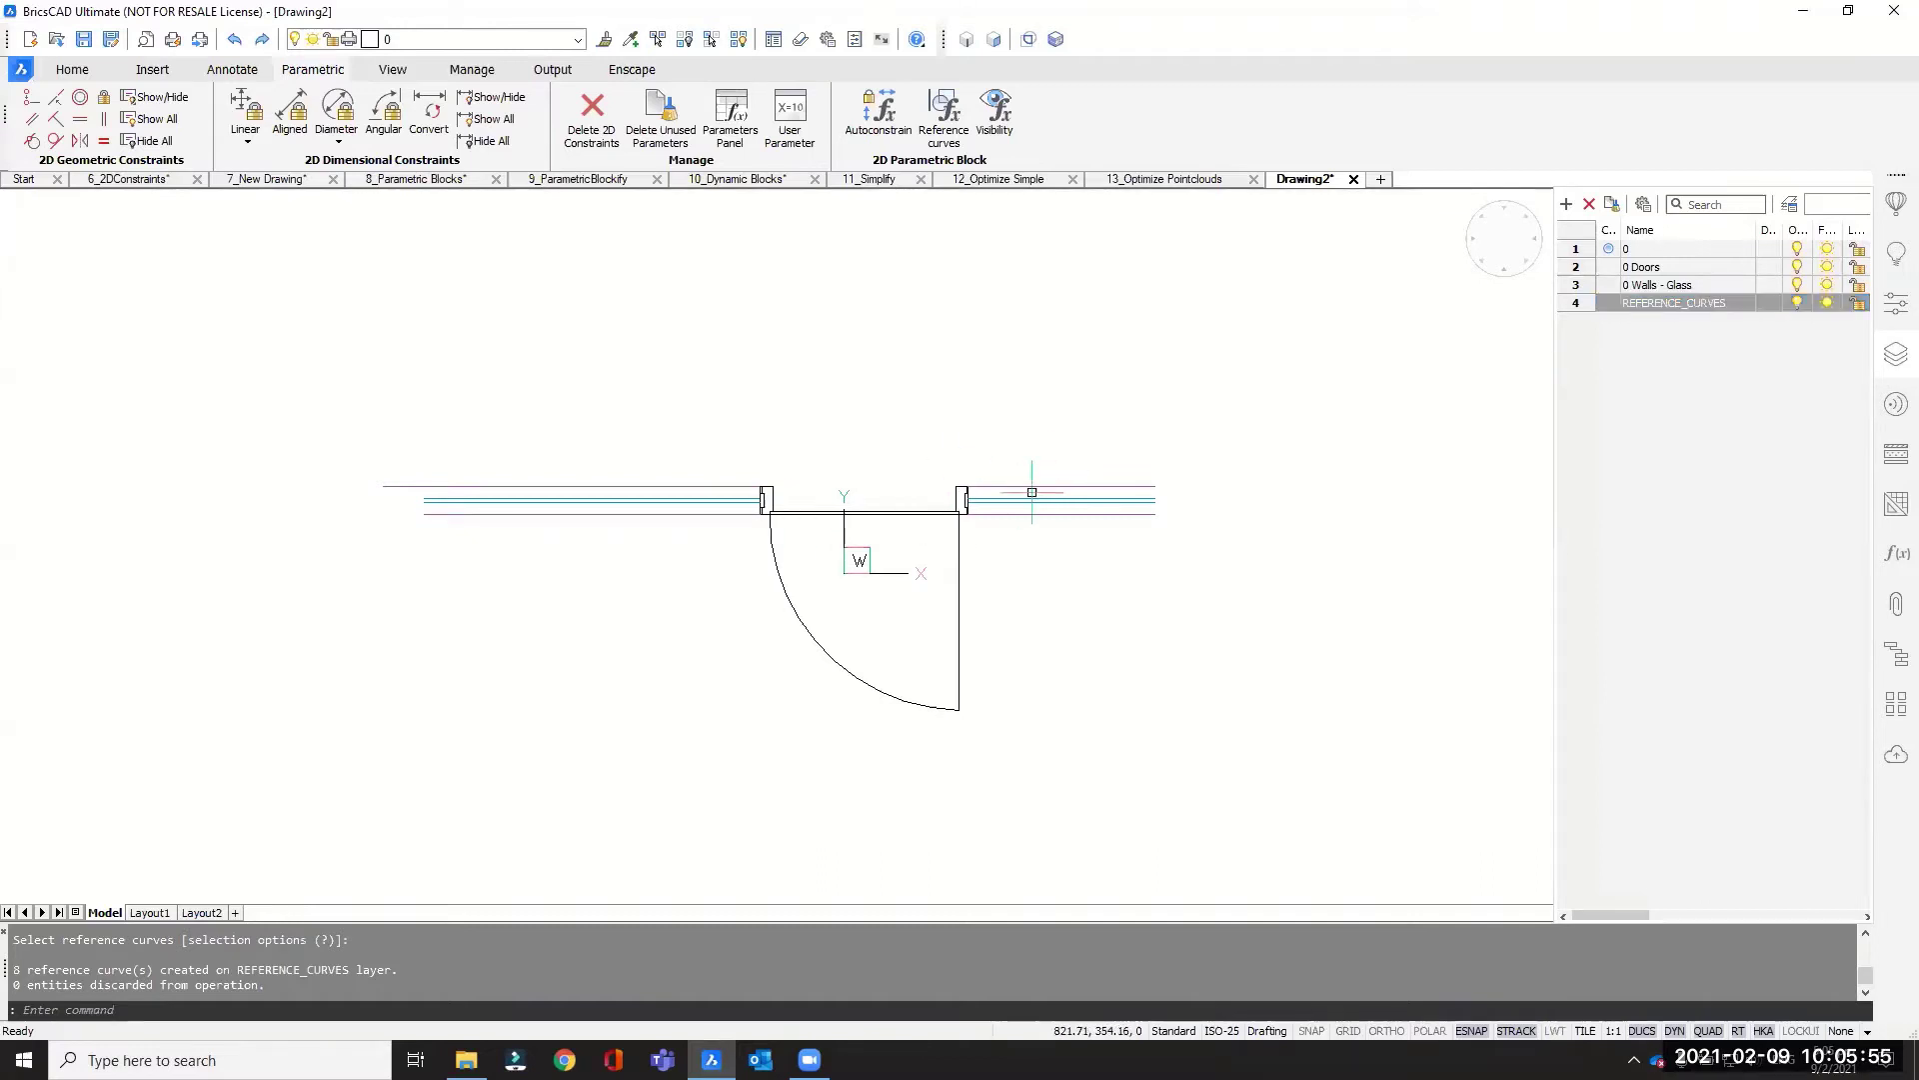
left_click(1737, 345)
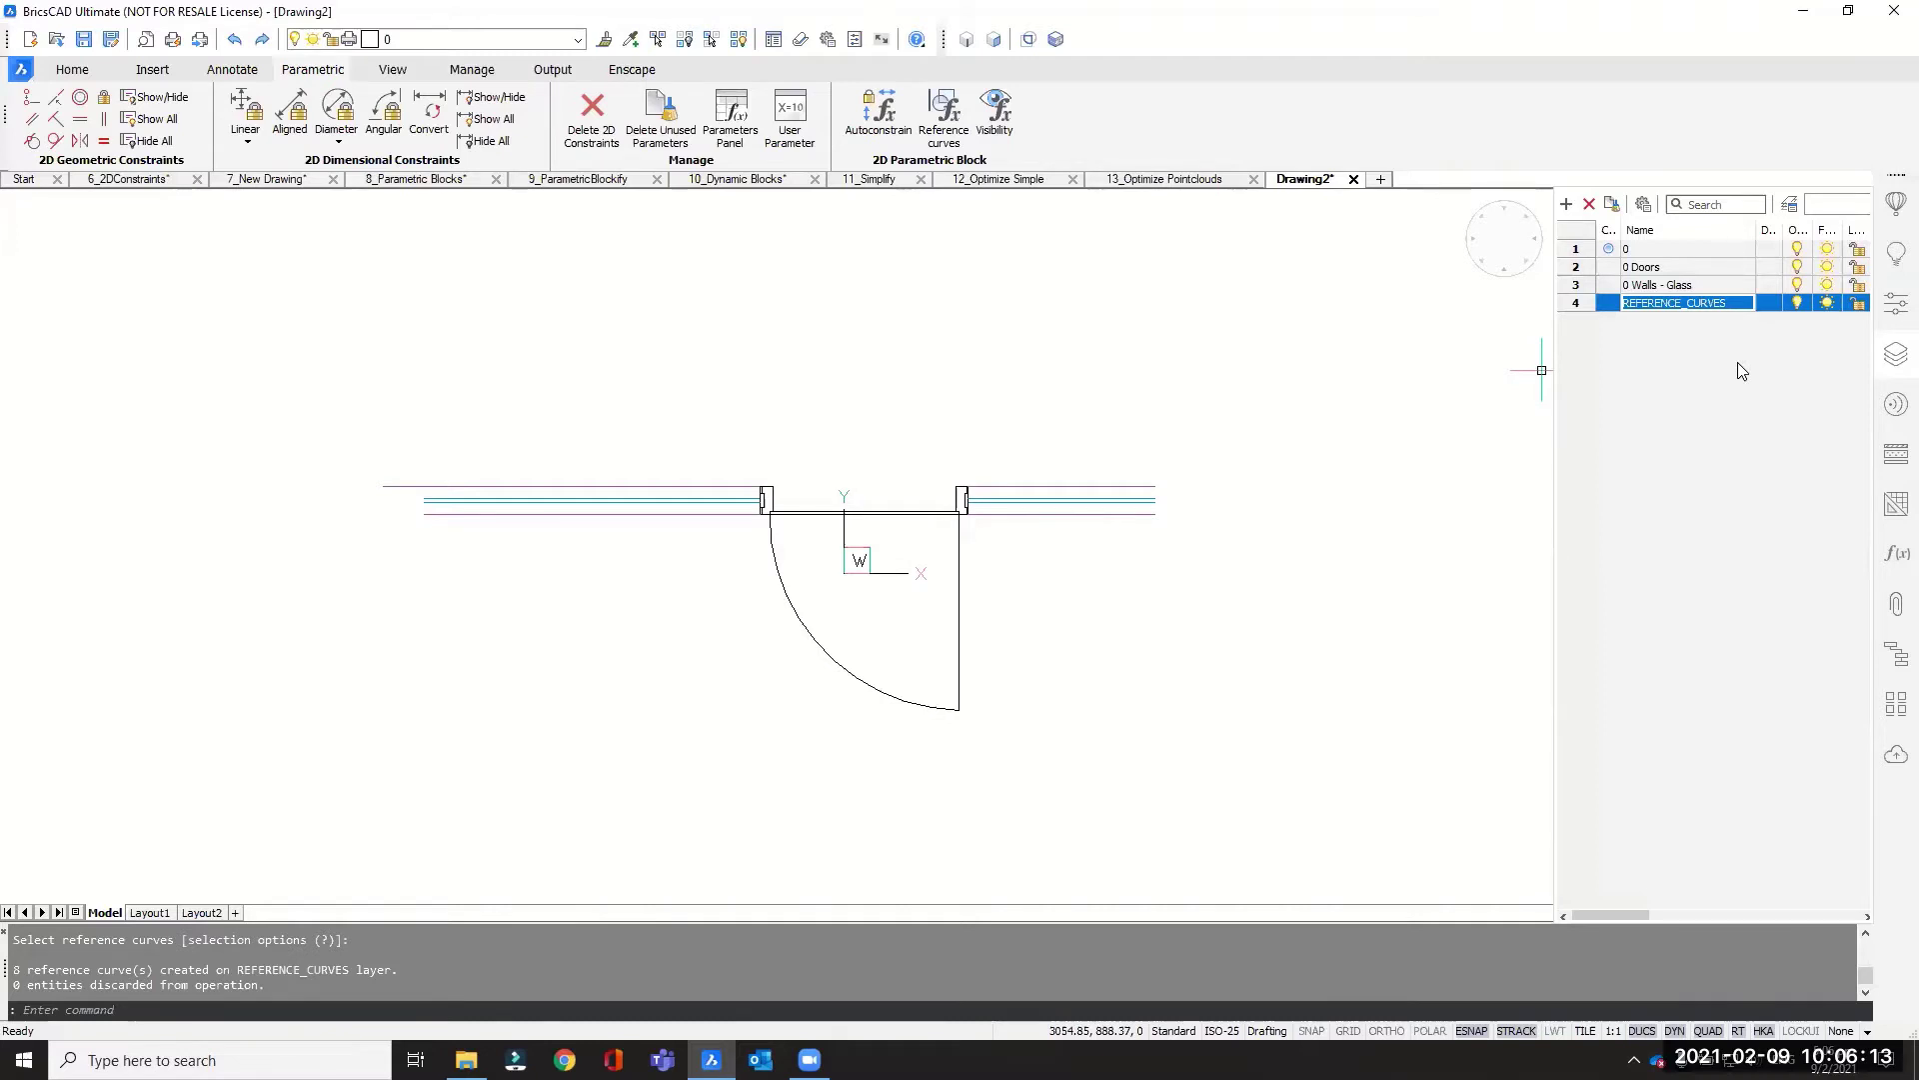
Step: Start adding the entire drawing to the block library under the name Door_with_guidecurves1
left_click(1896, 204)
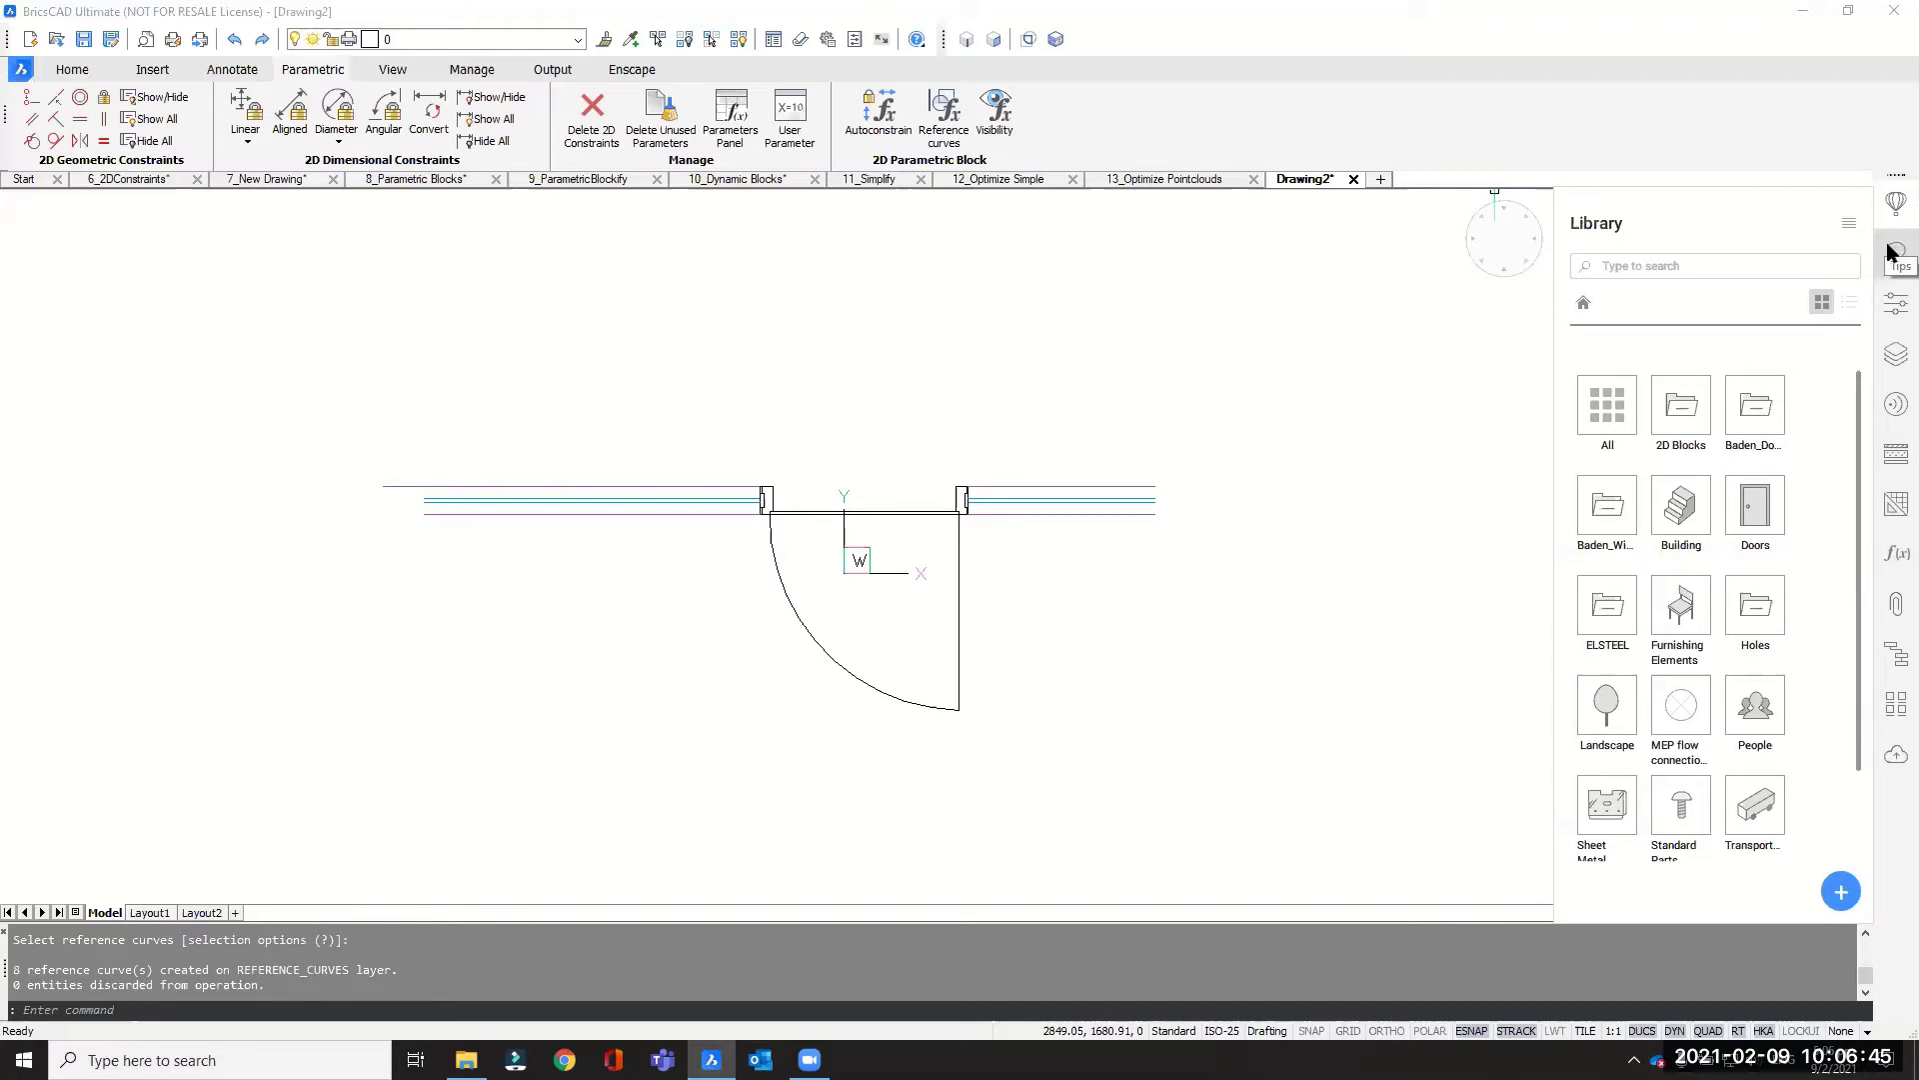
left_click(1841, 898)
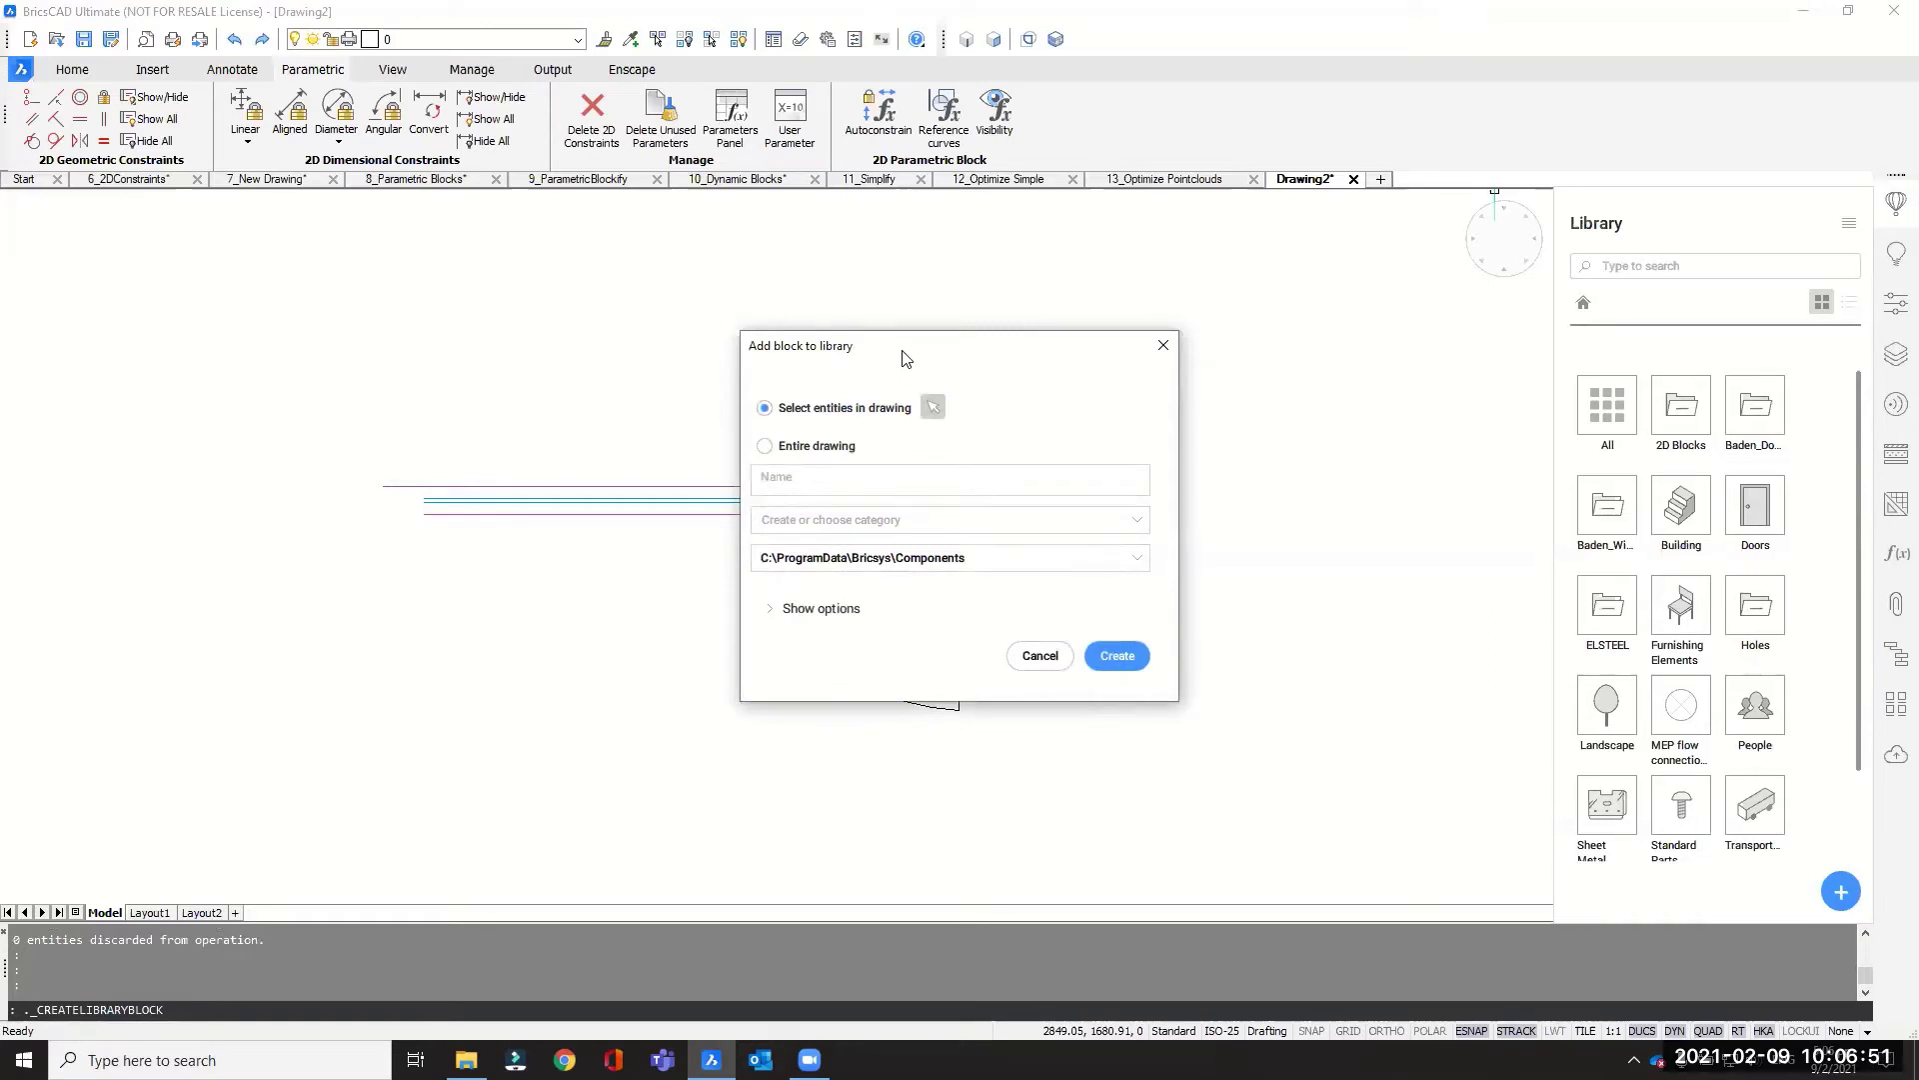
left_click_drag(905, 357, 1291, 384)
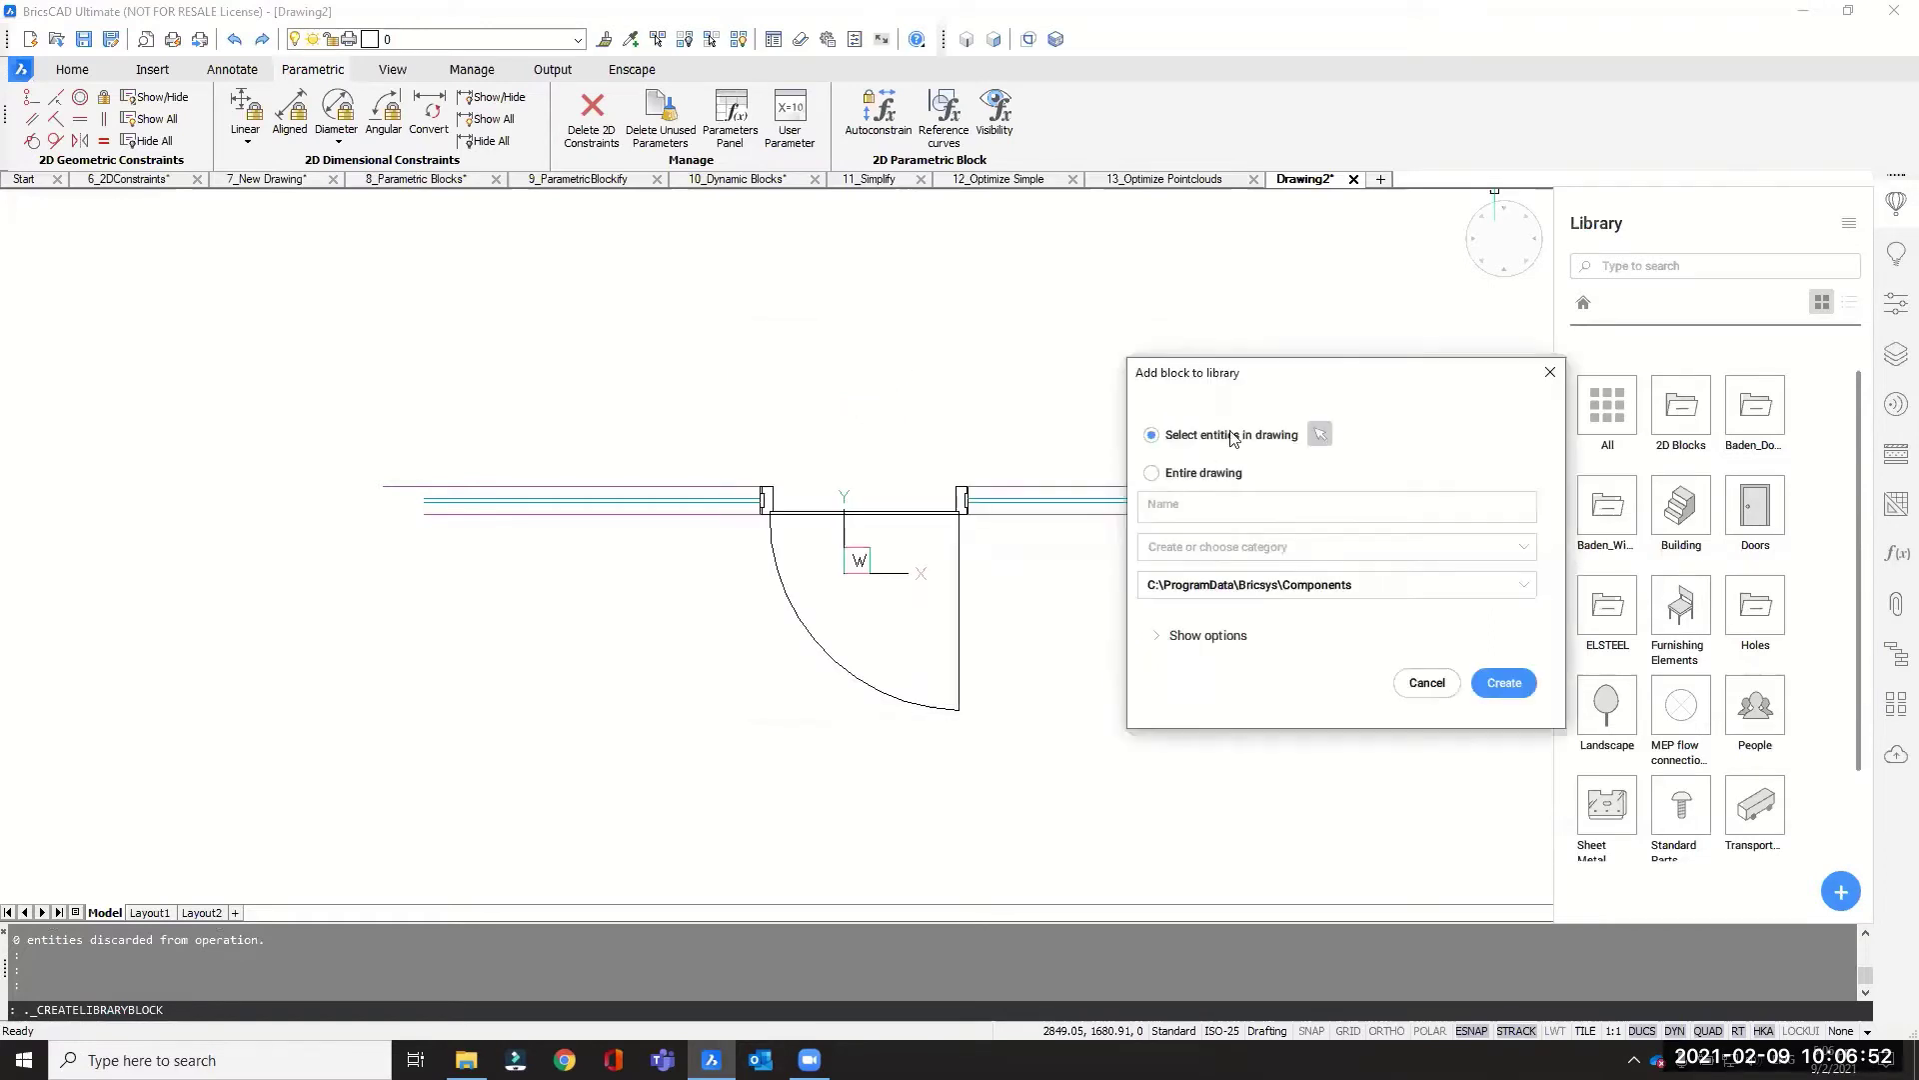
left_click(1179, 476)
left_click(1175, 506)
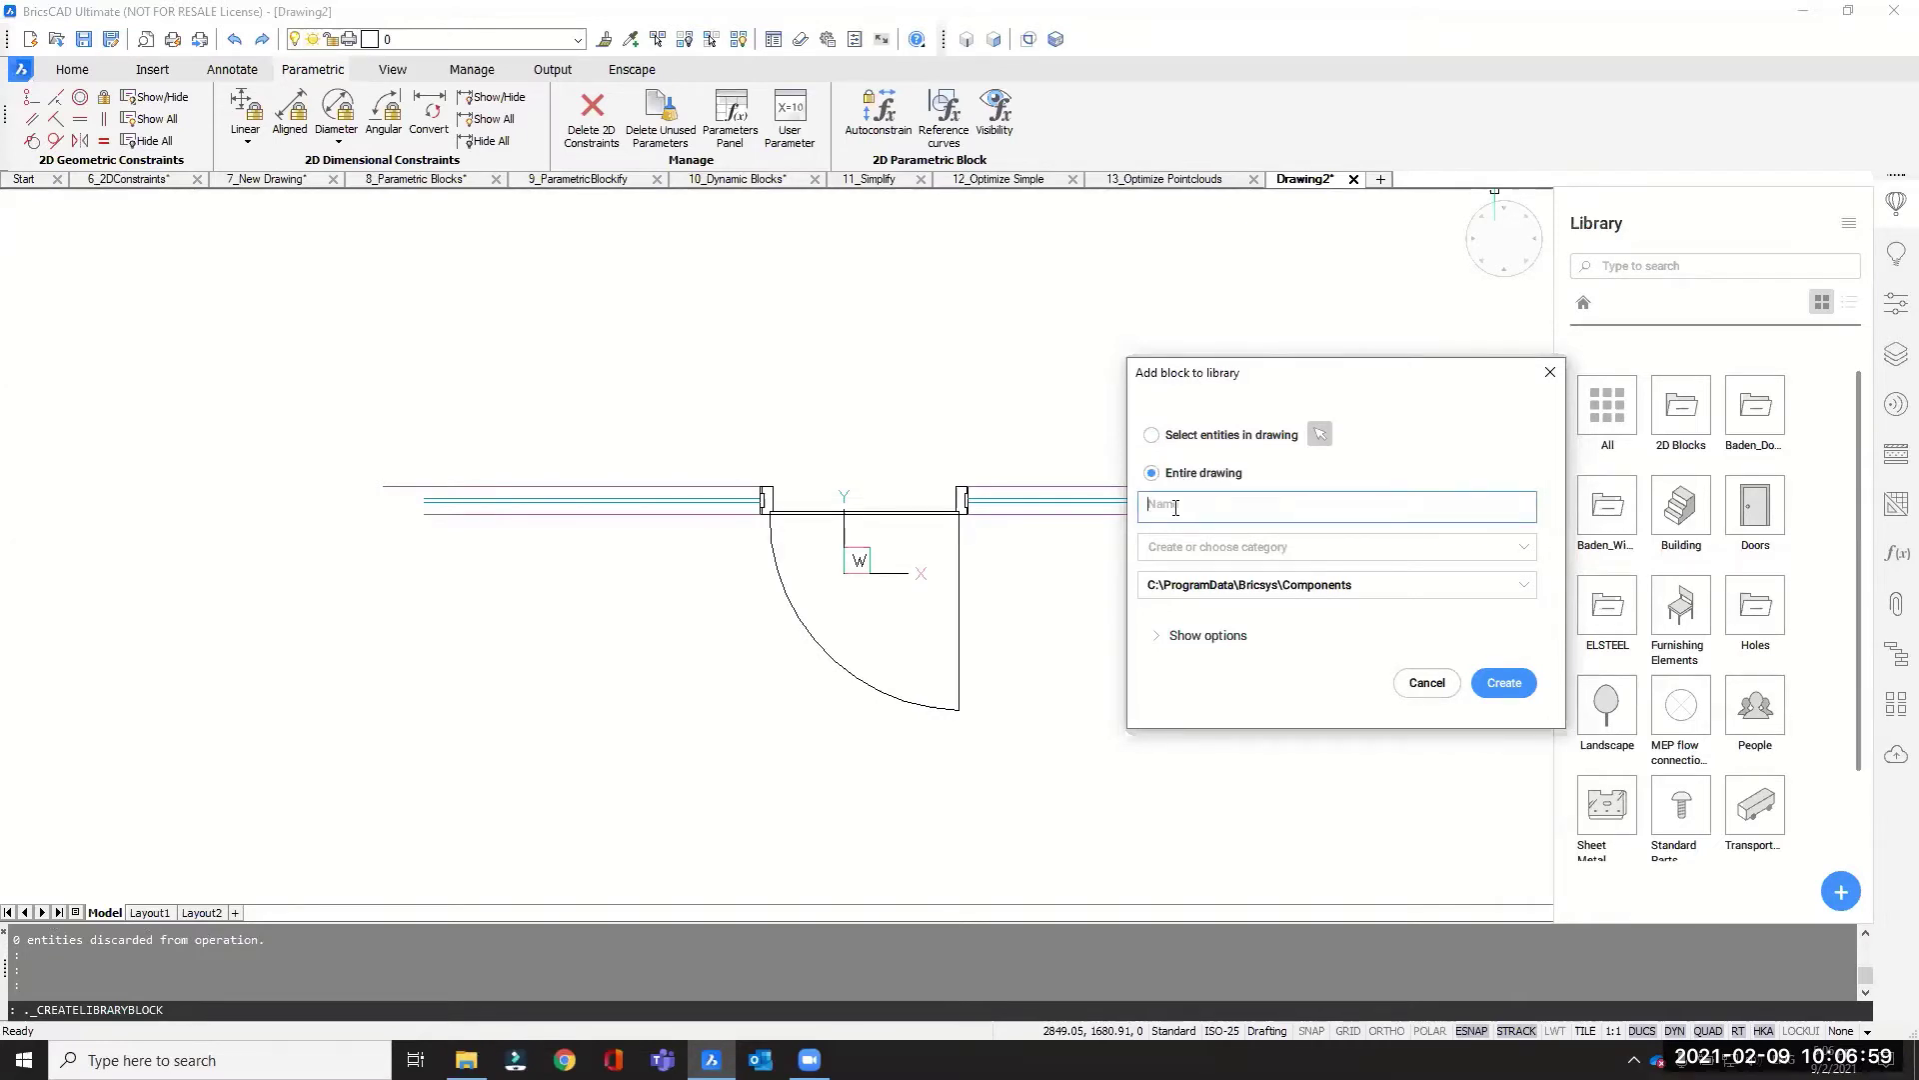
type("oor")
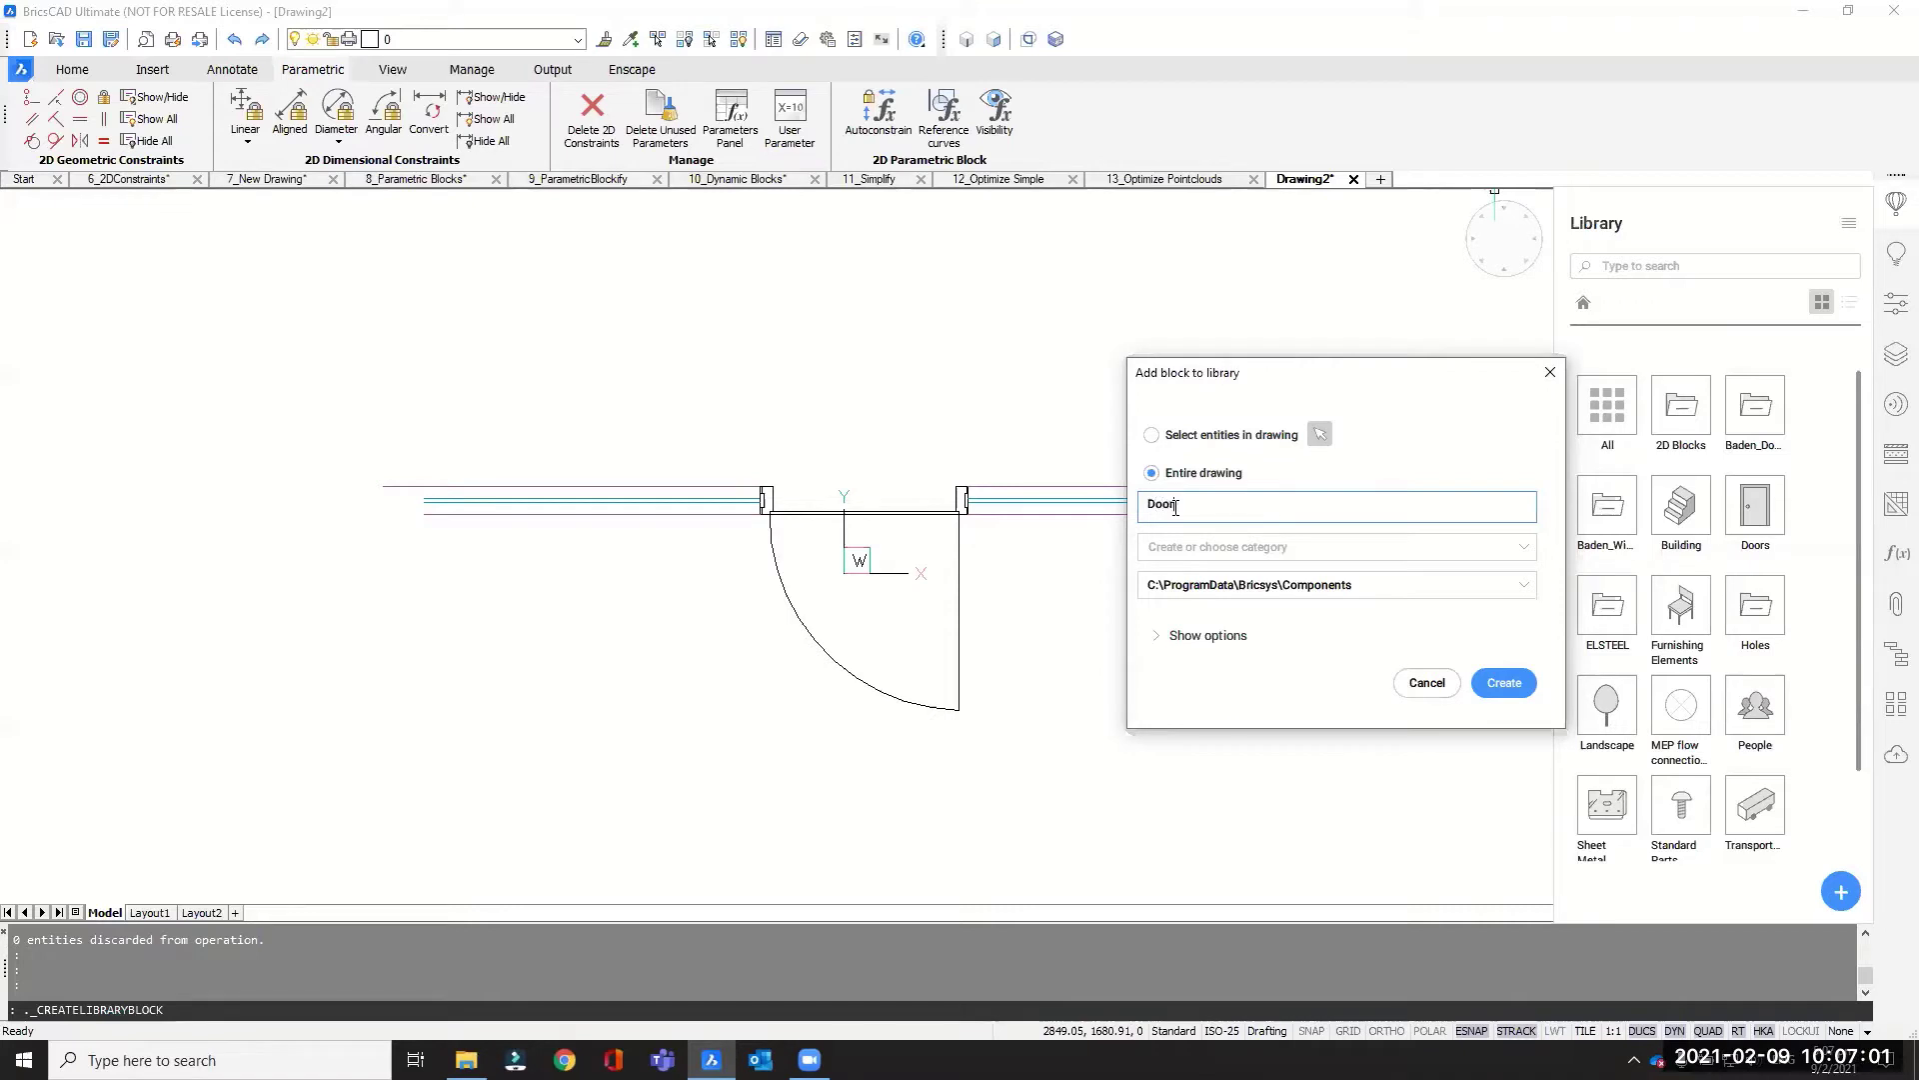
type("_with_guidecurves1")
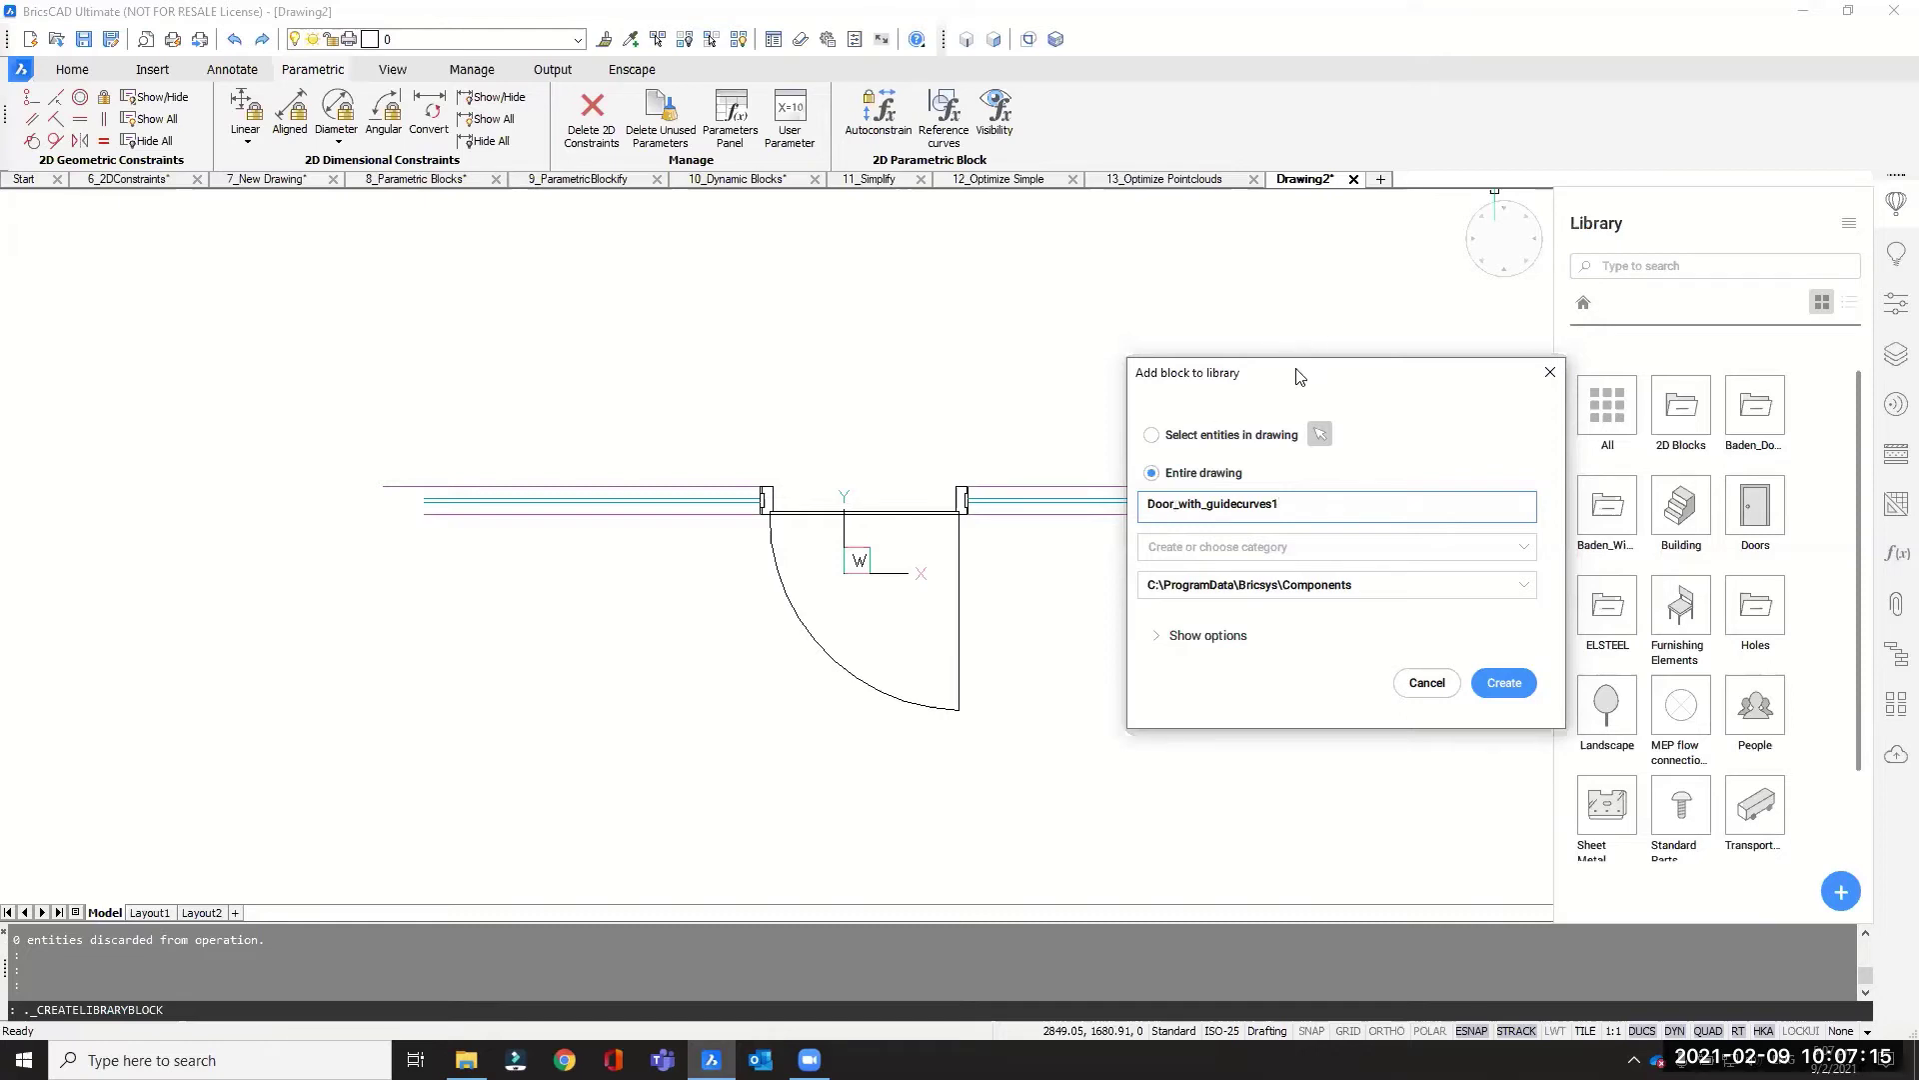
Step: Assign the new library block to the 2D Blocks category and create it
left_click_drag(1299, 376, 1247, 378)
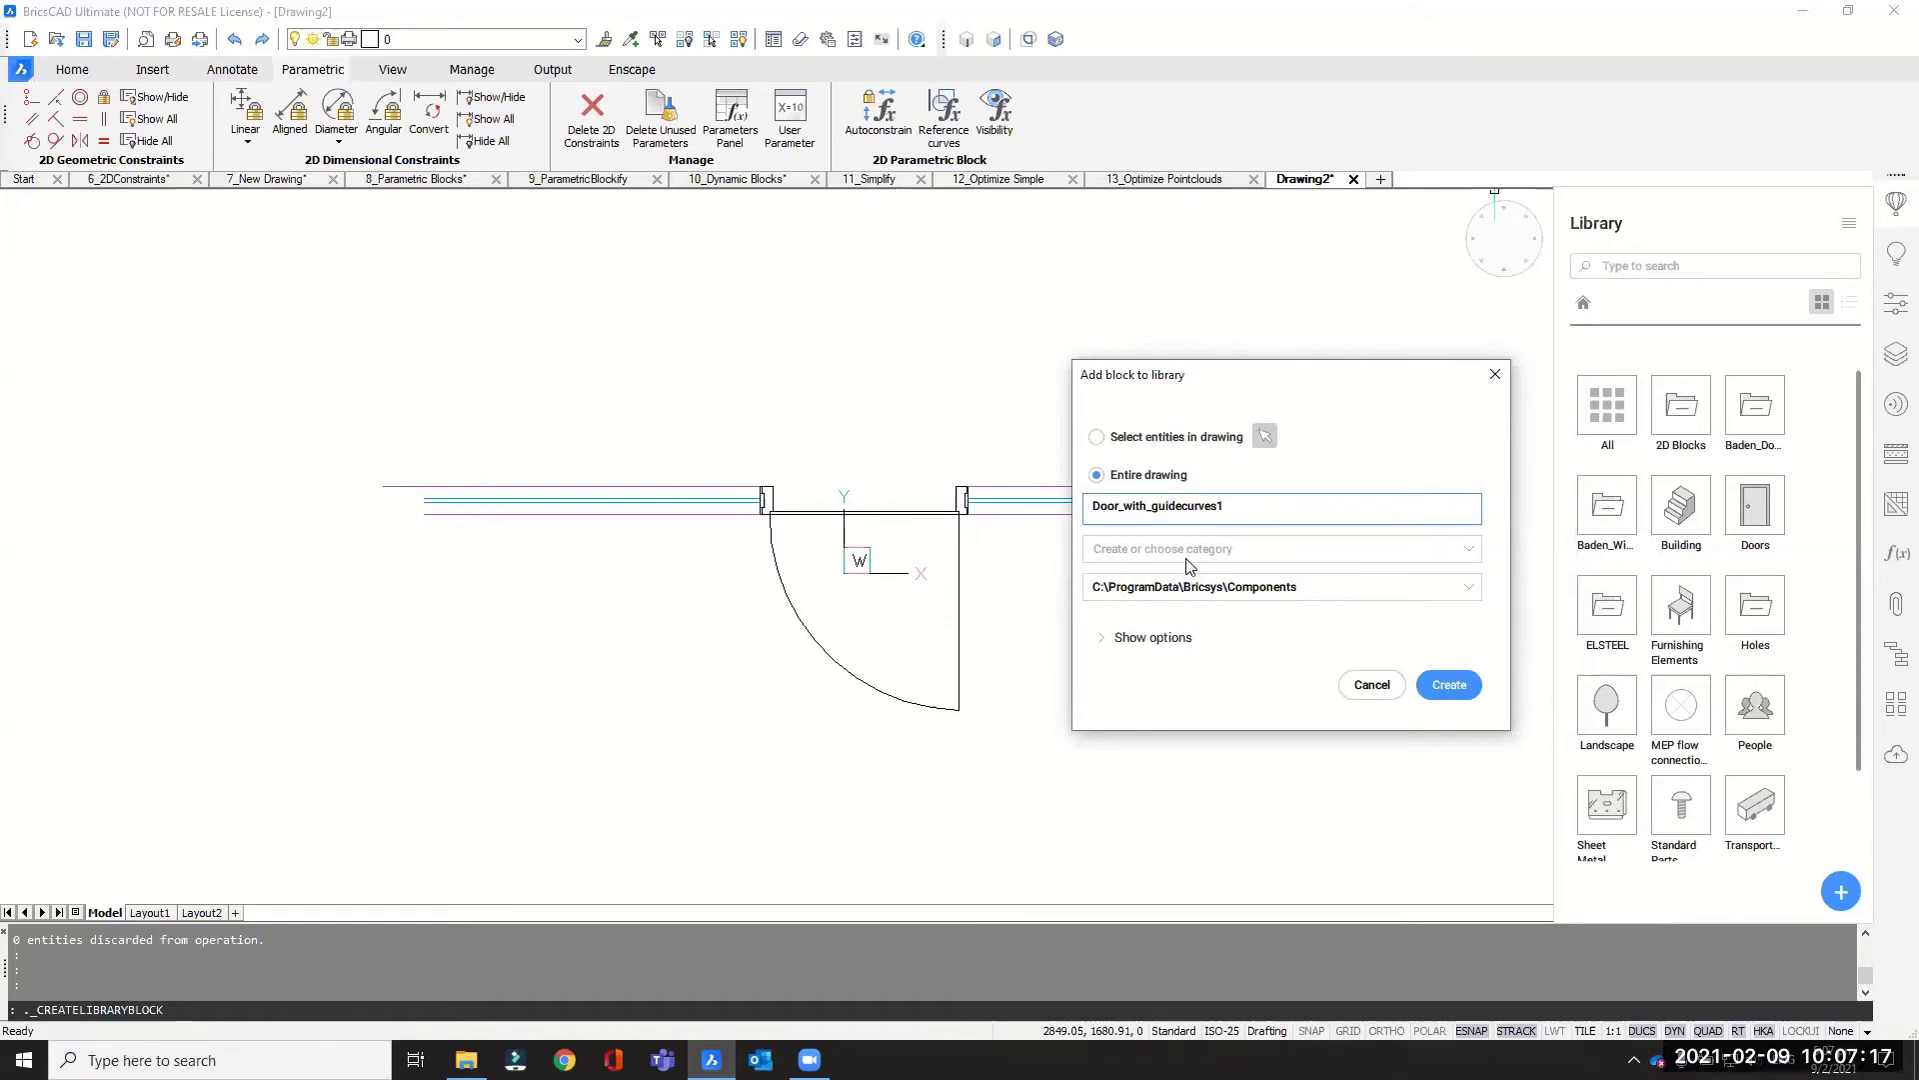
left_click(1312, 550)
left_click(1471, 553)
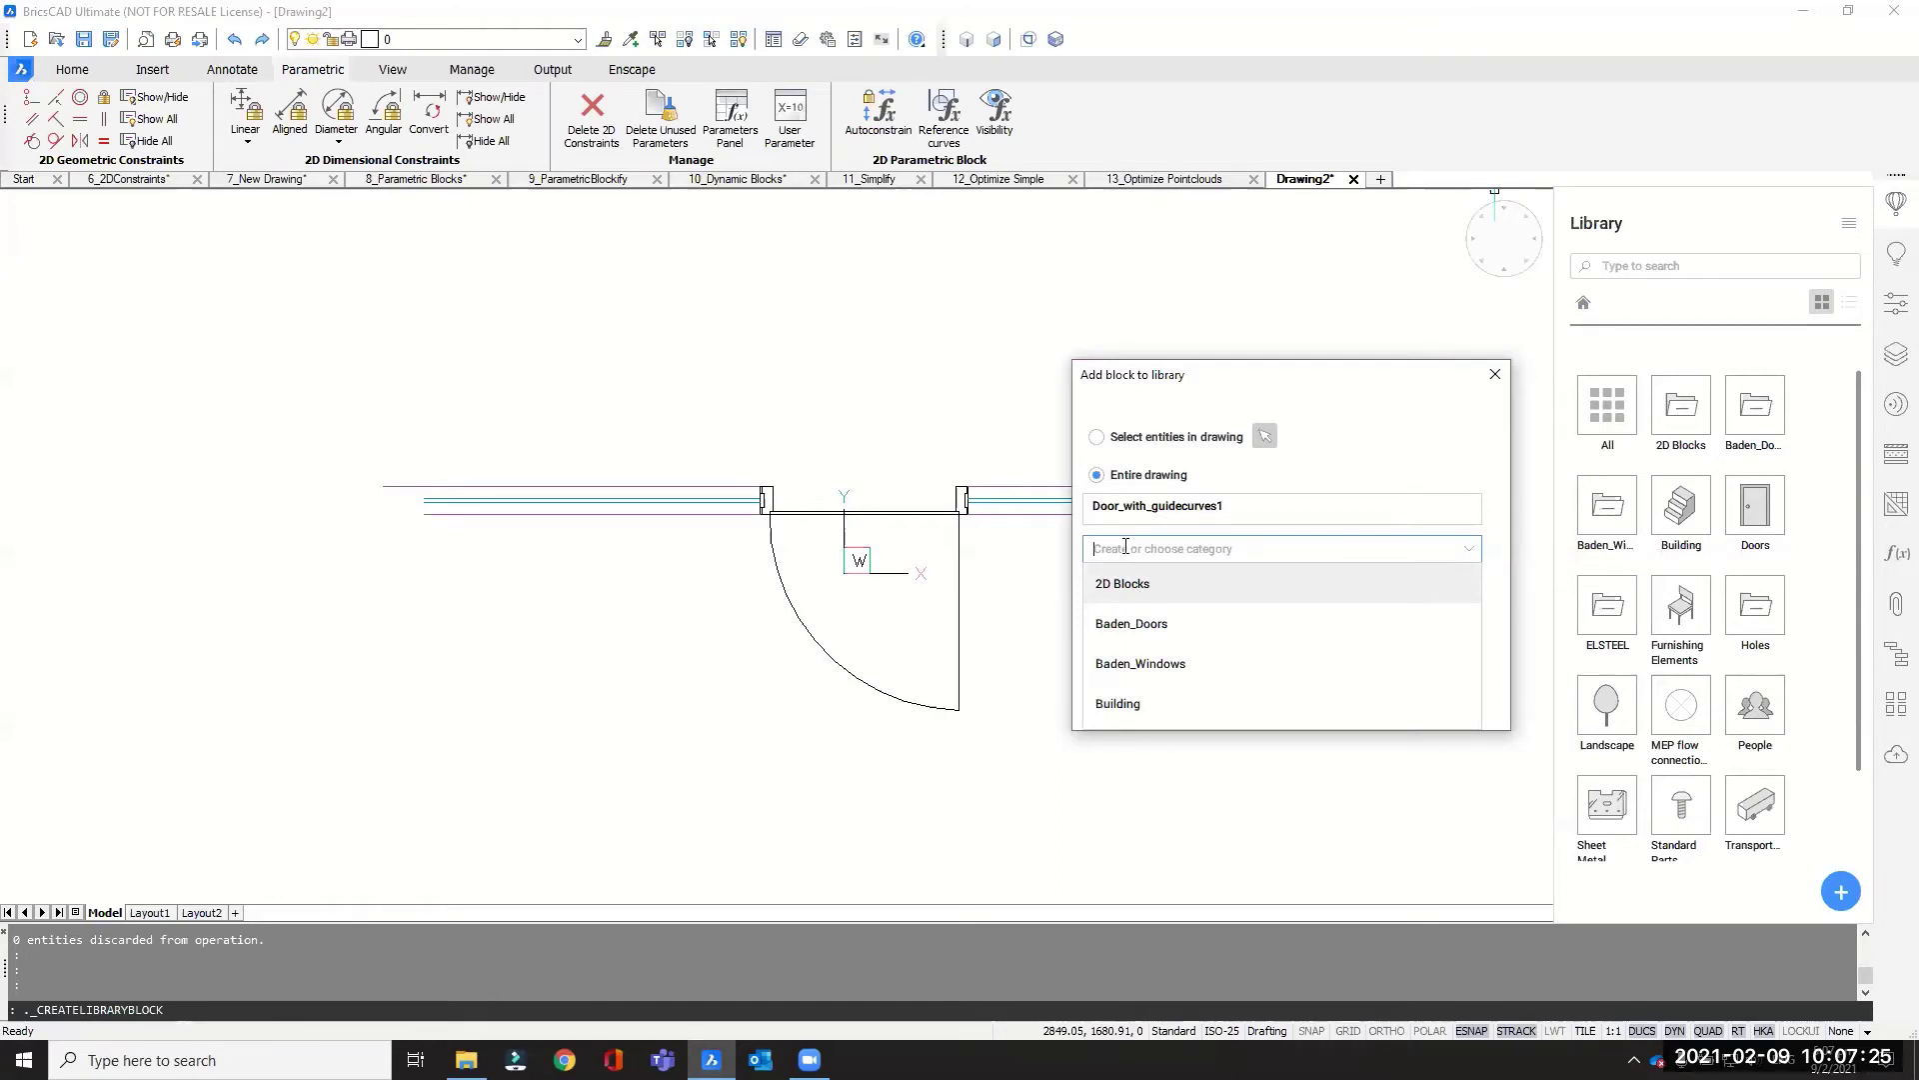
type("2")
key("BackSpace")
key("BackSpace")
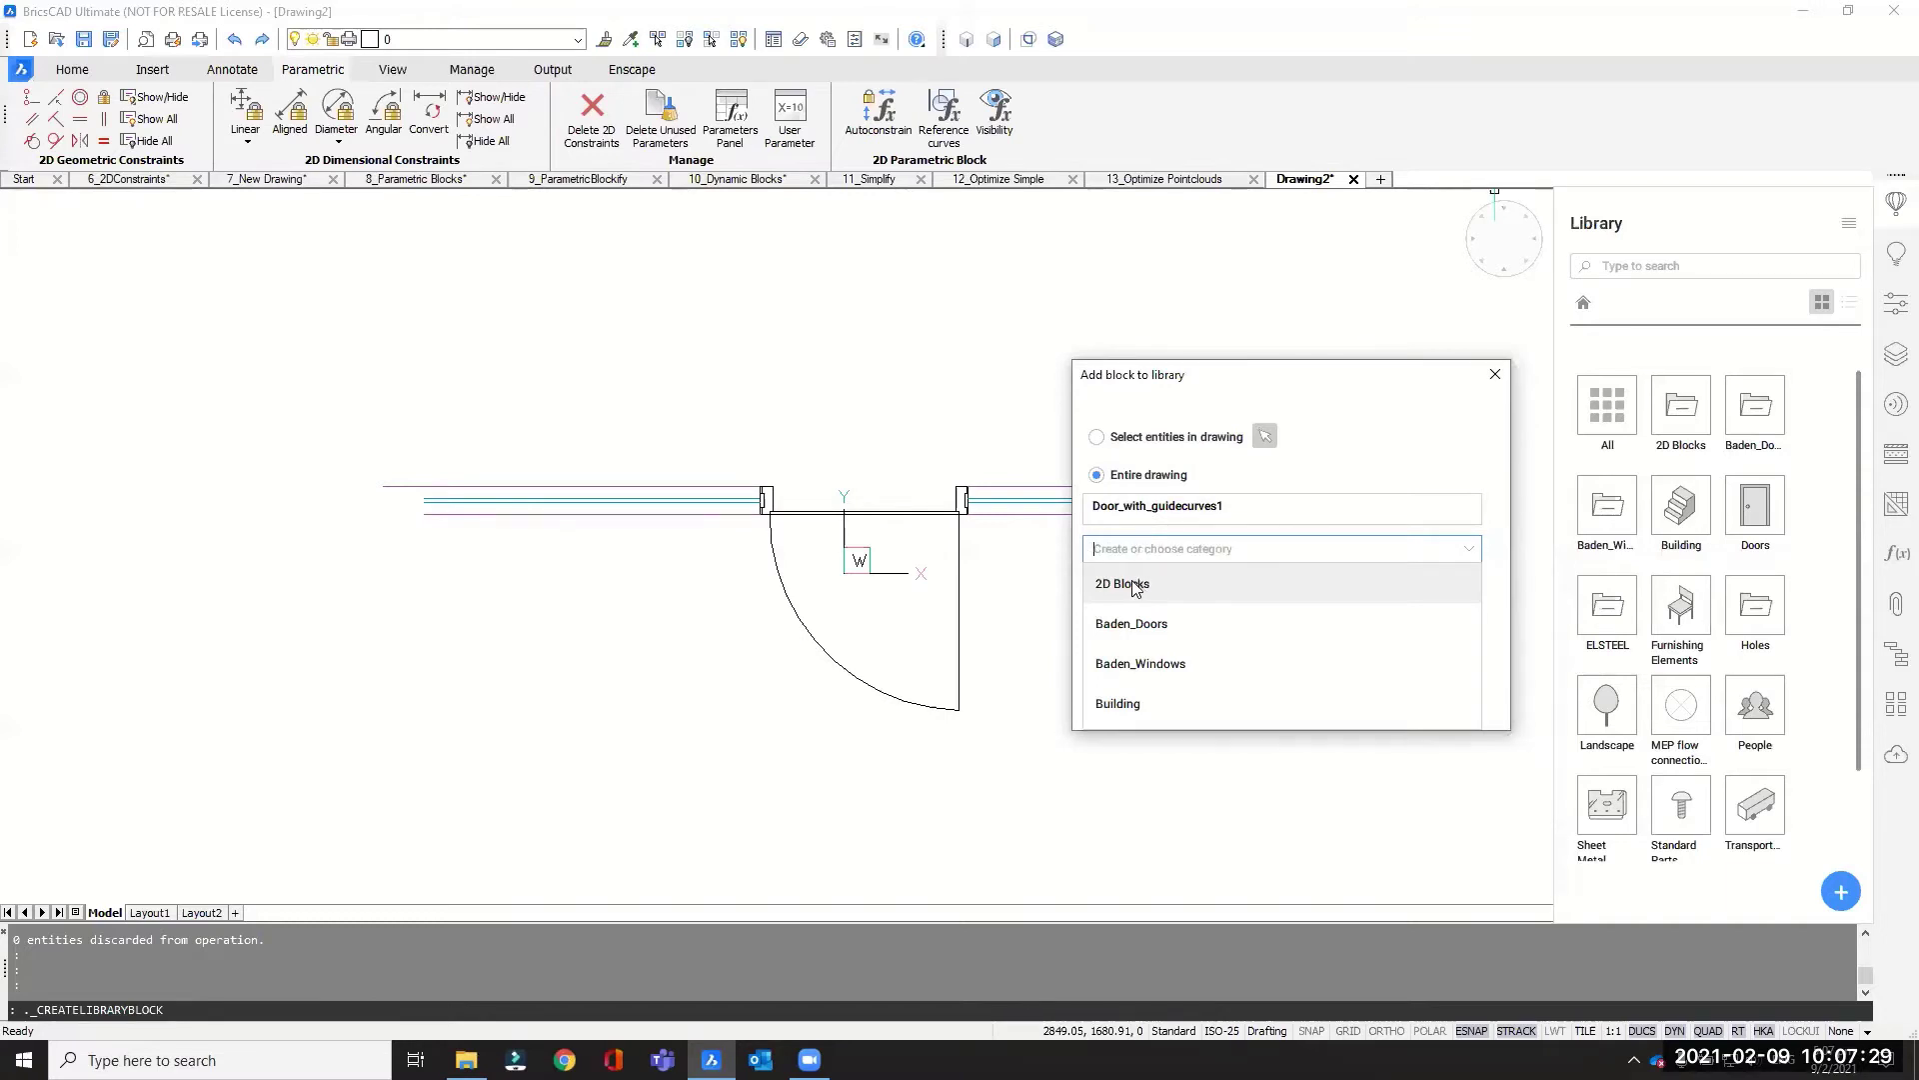
left_click(1135, 589)
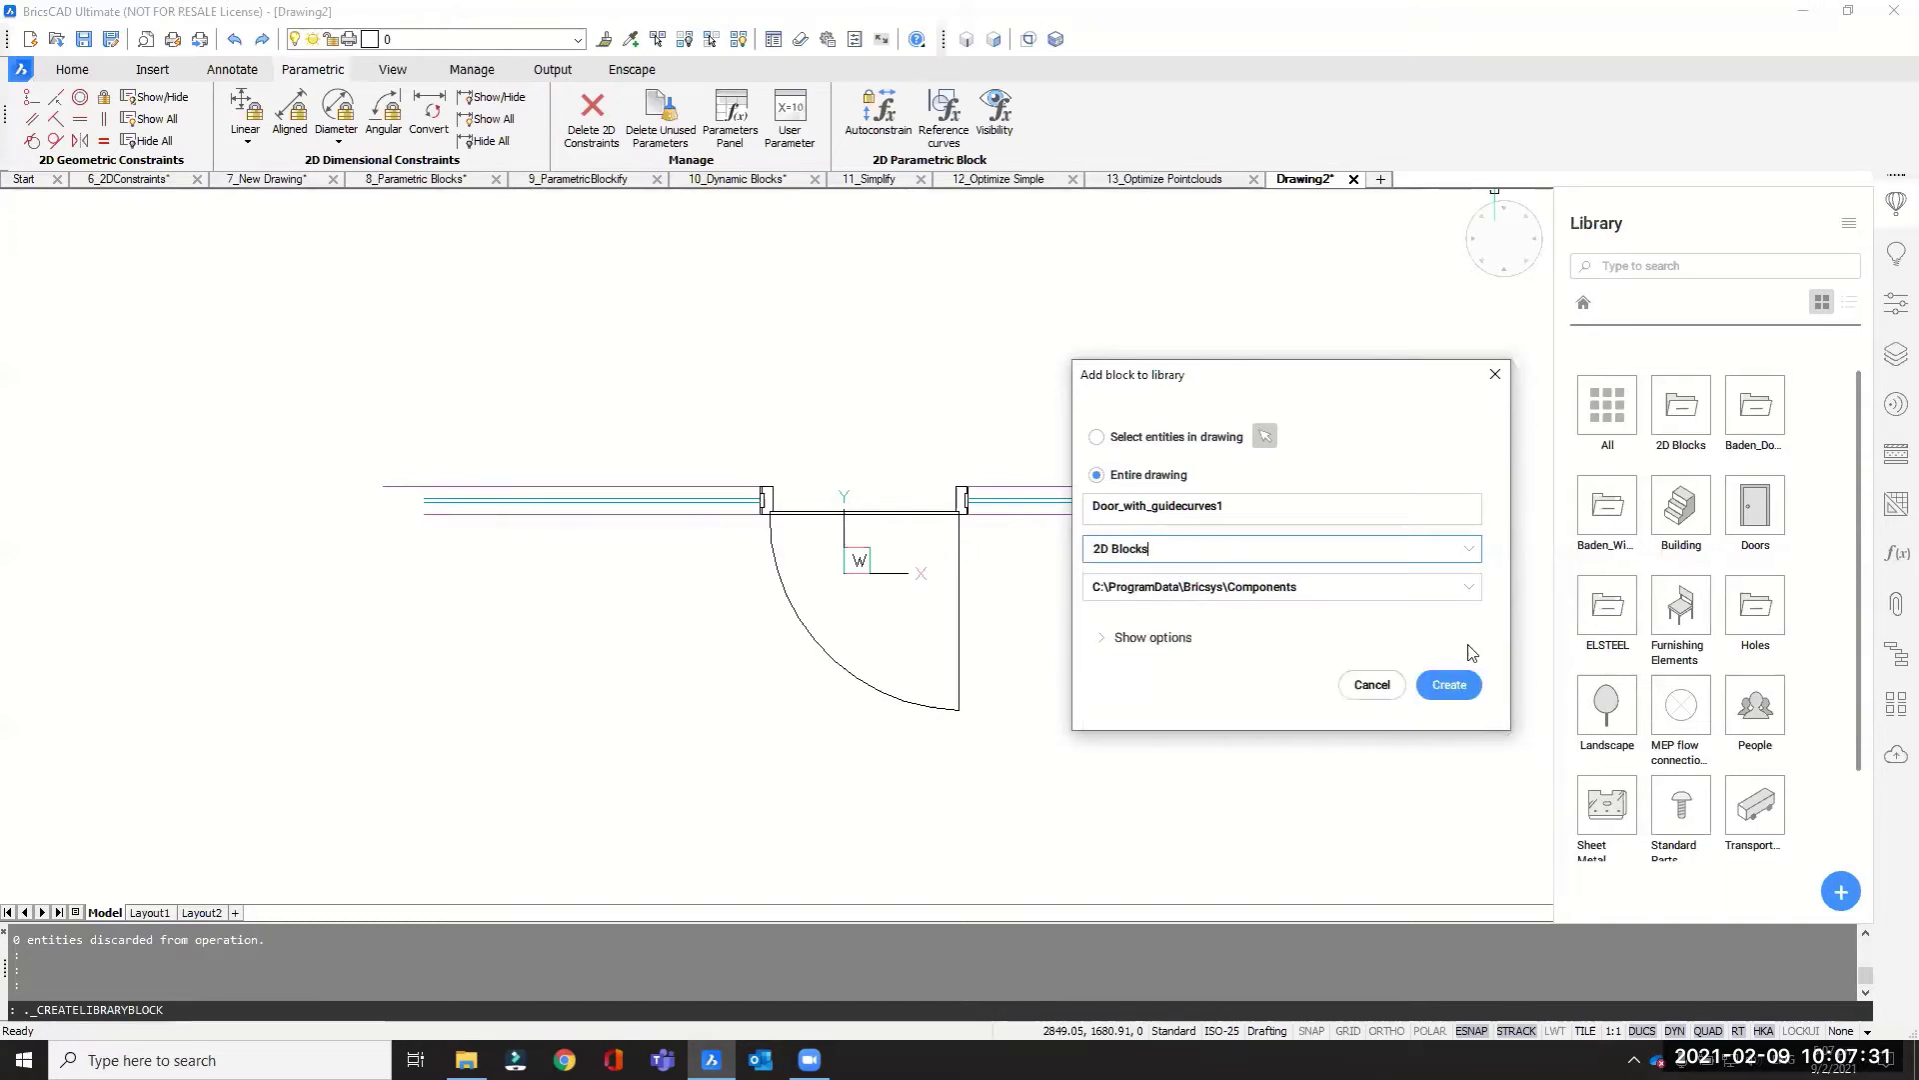
left_click(1450, 686)
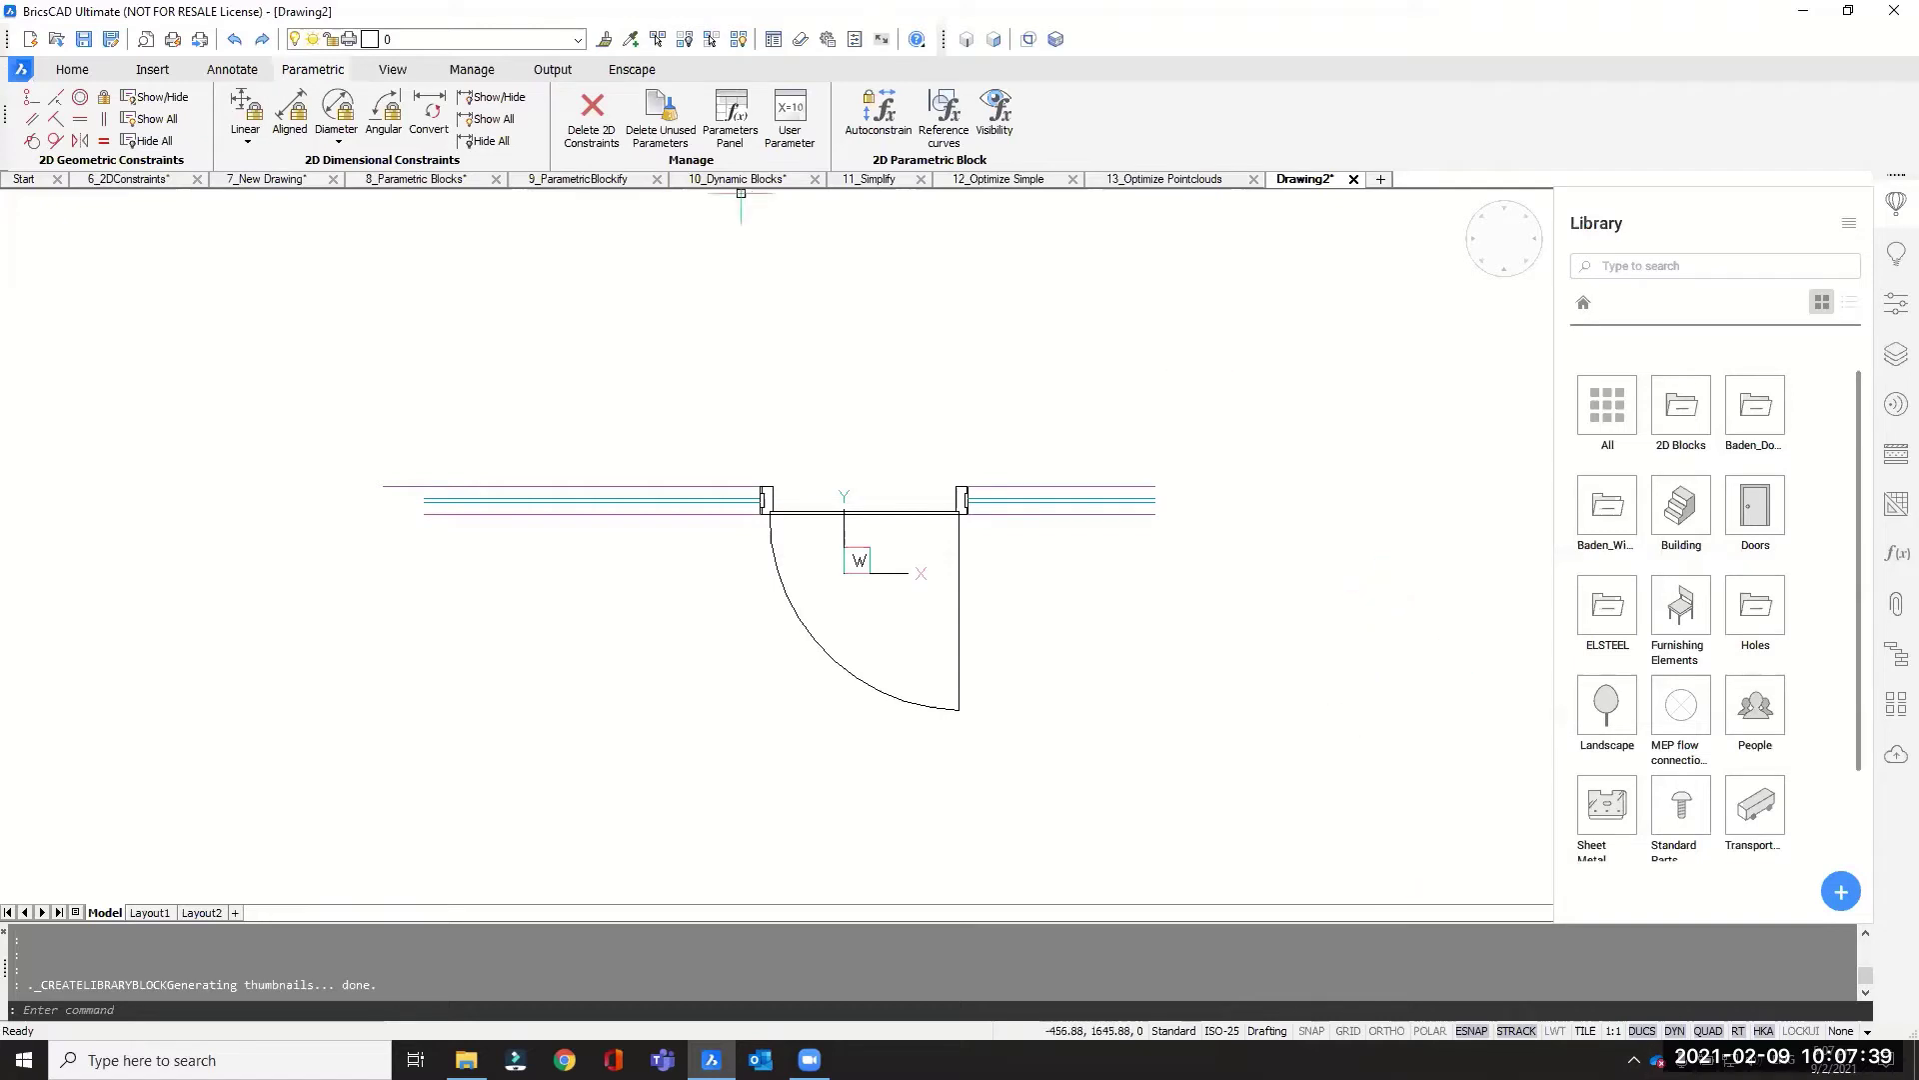
Step: Return to the 8_Parametric Blocks drawing and clear the selection of the copied door and wall segments
left_click(418, 179)
scroll(860, 440, "down", 4)
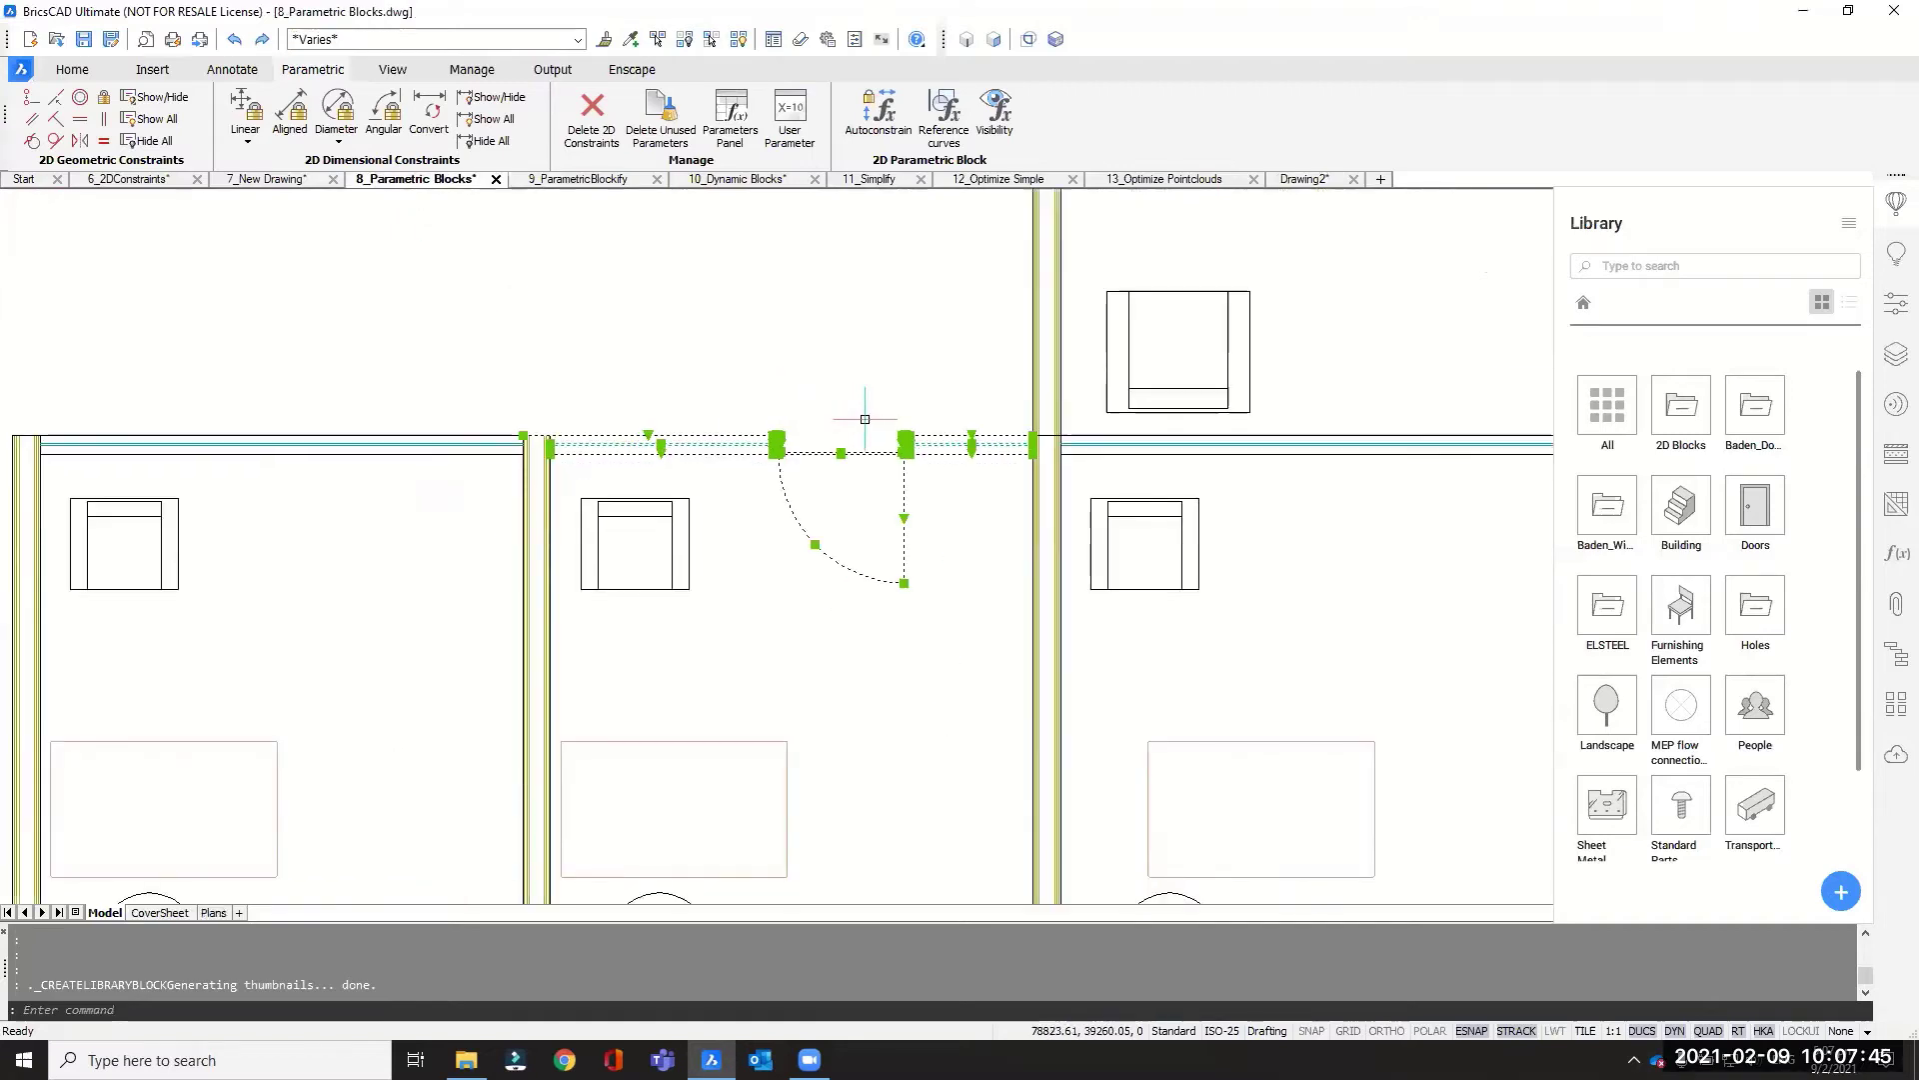
scroll(998, 541, "down", 3)
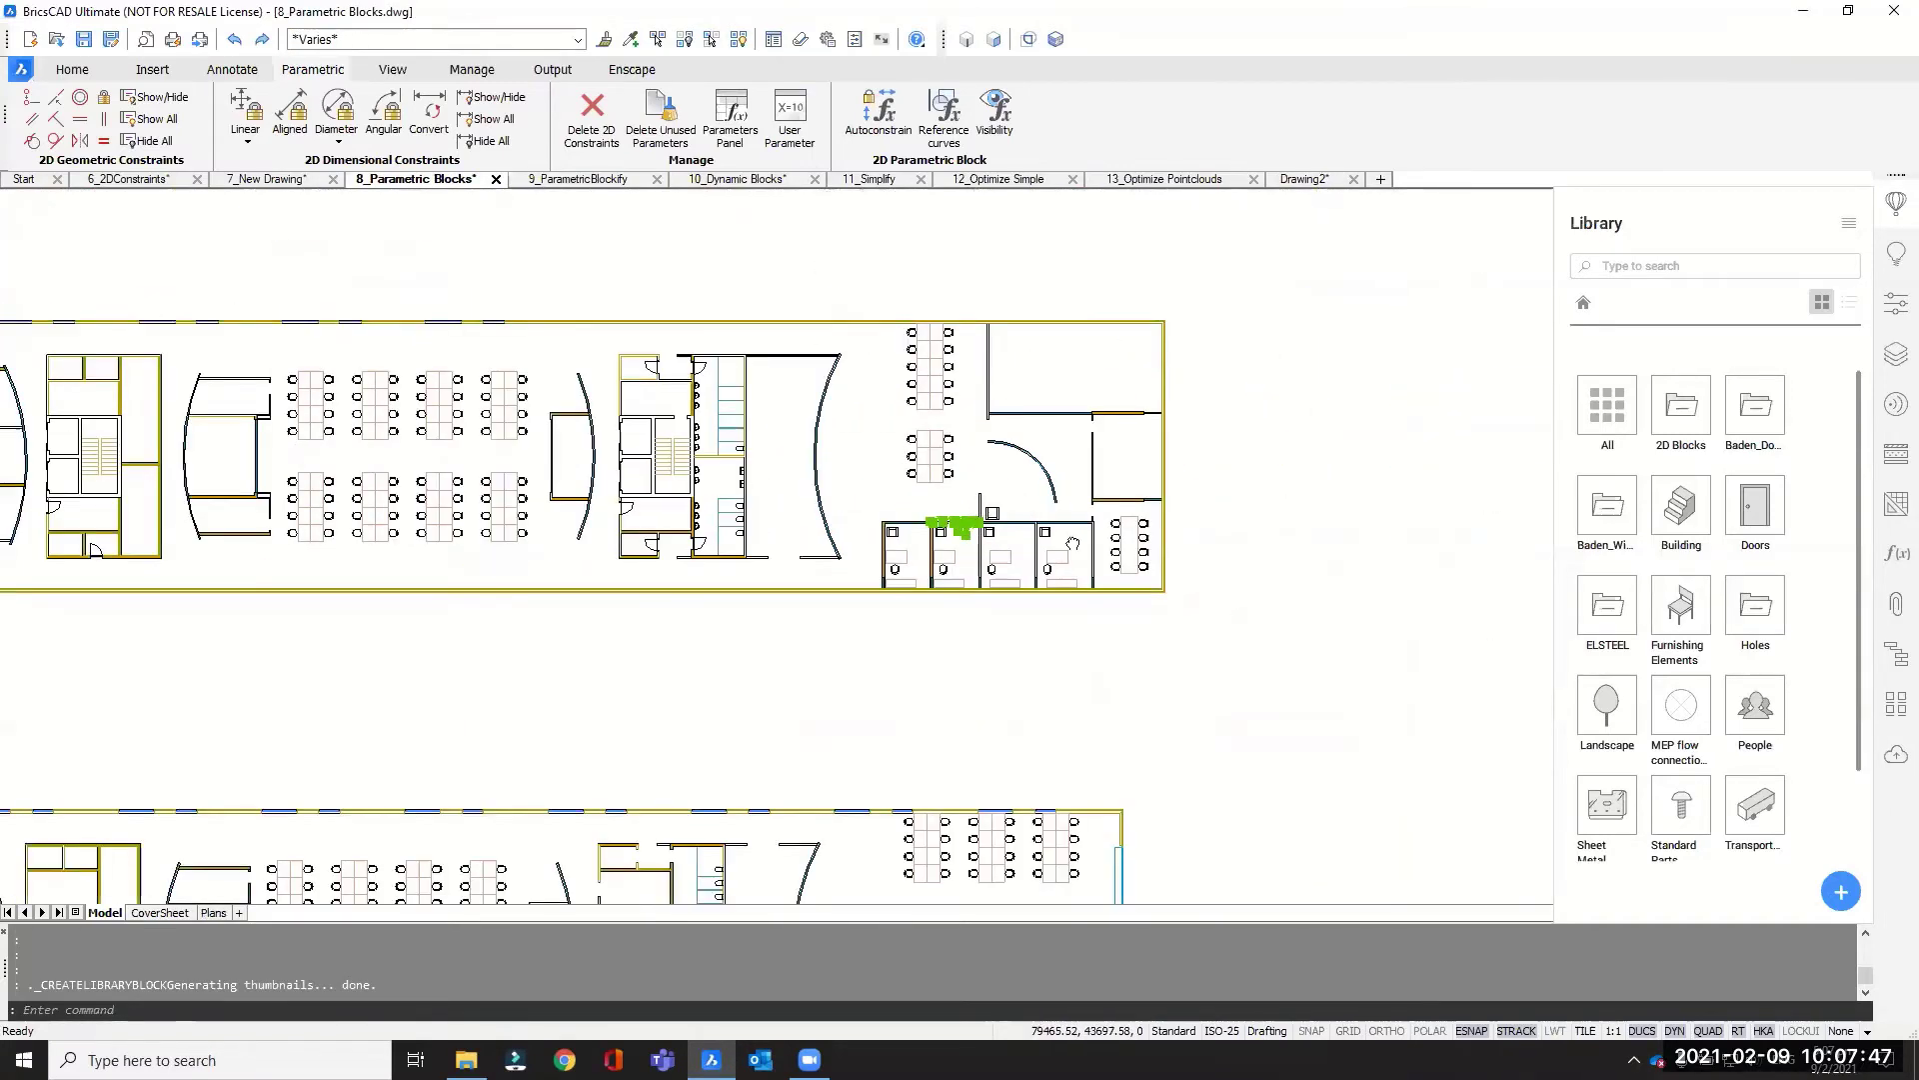
key("Escape")
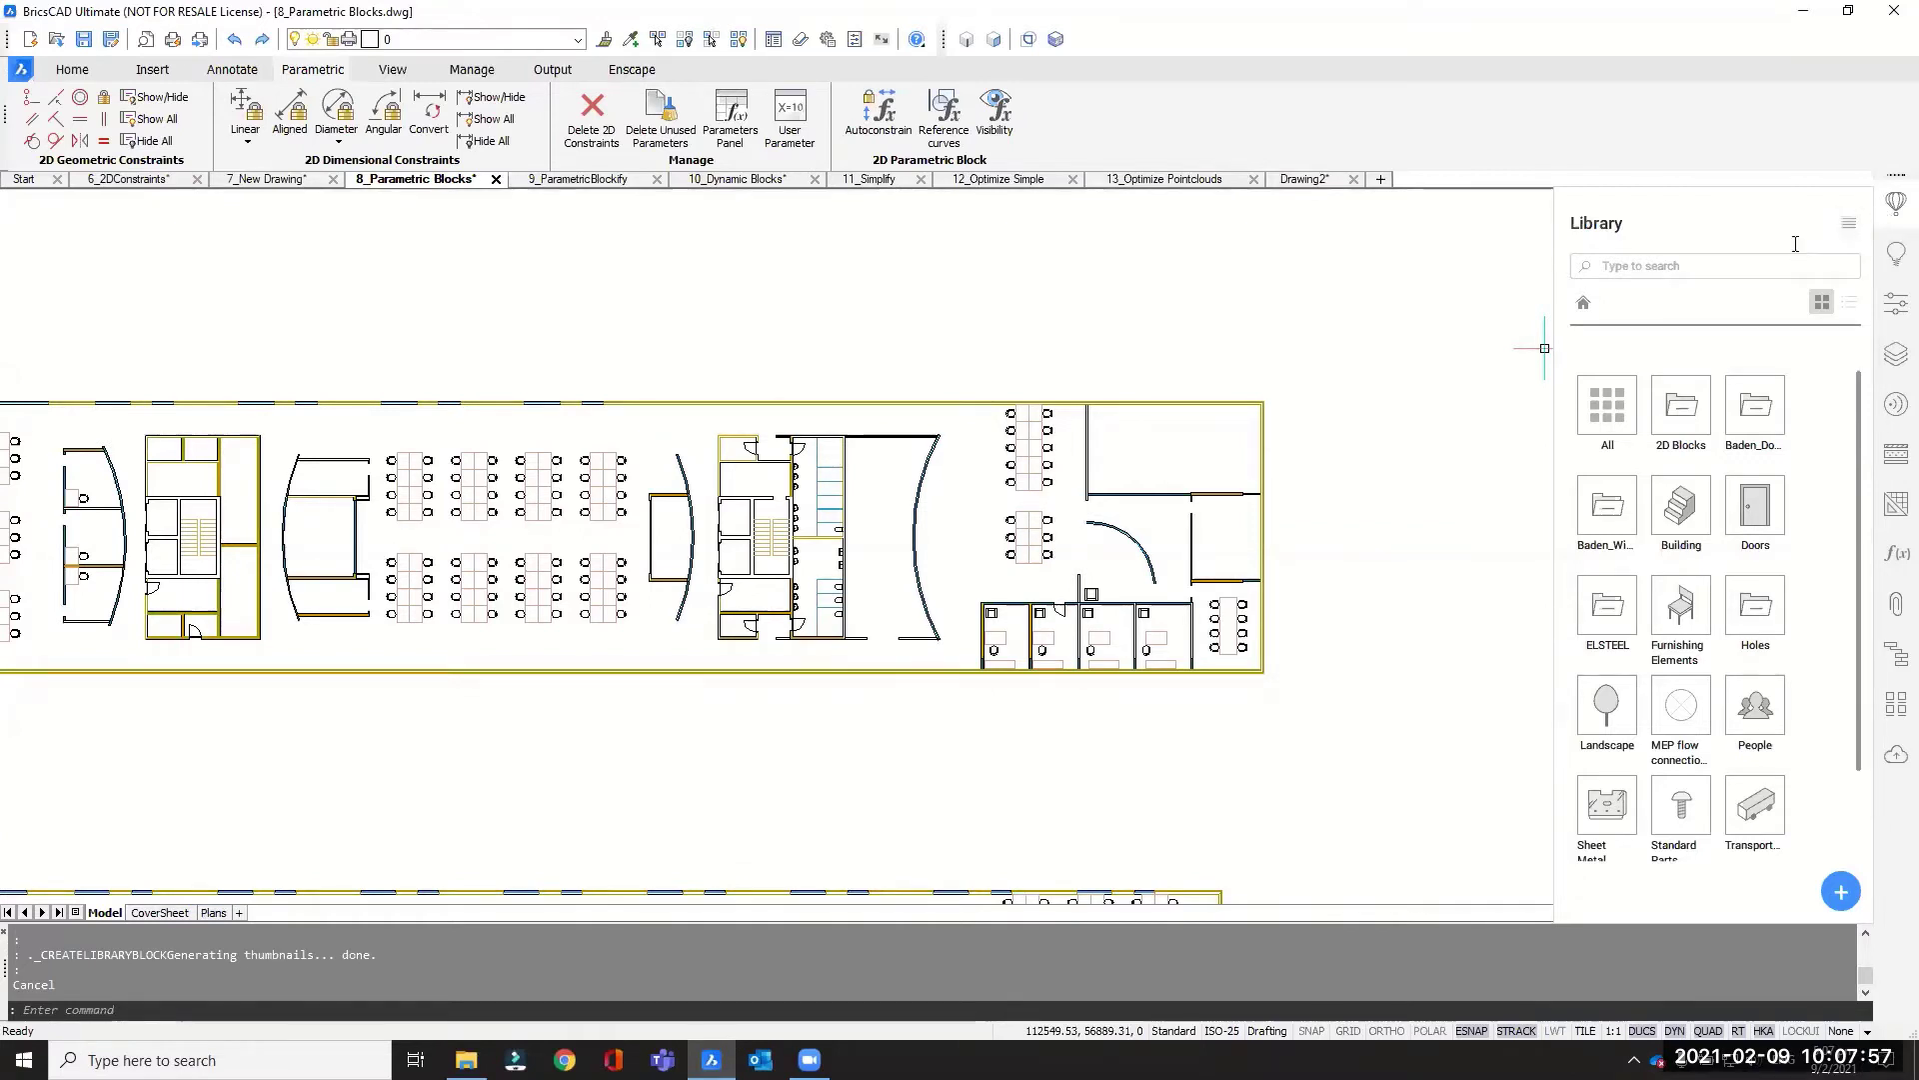
Step: Insert Door_with_guidecurves1 from the 2D Blocks library category into the leftmost office's front wall, 300 mm from its right-hand partition
left_click(1673, 432)
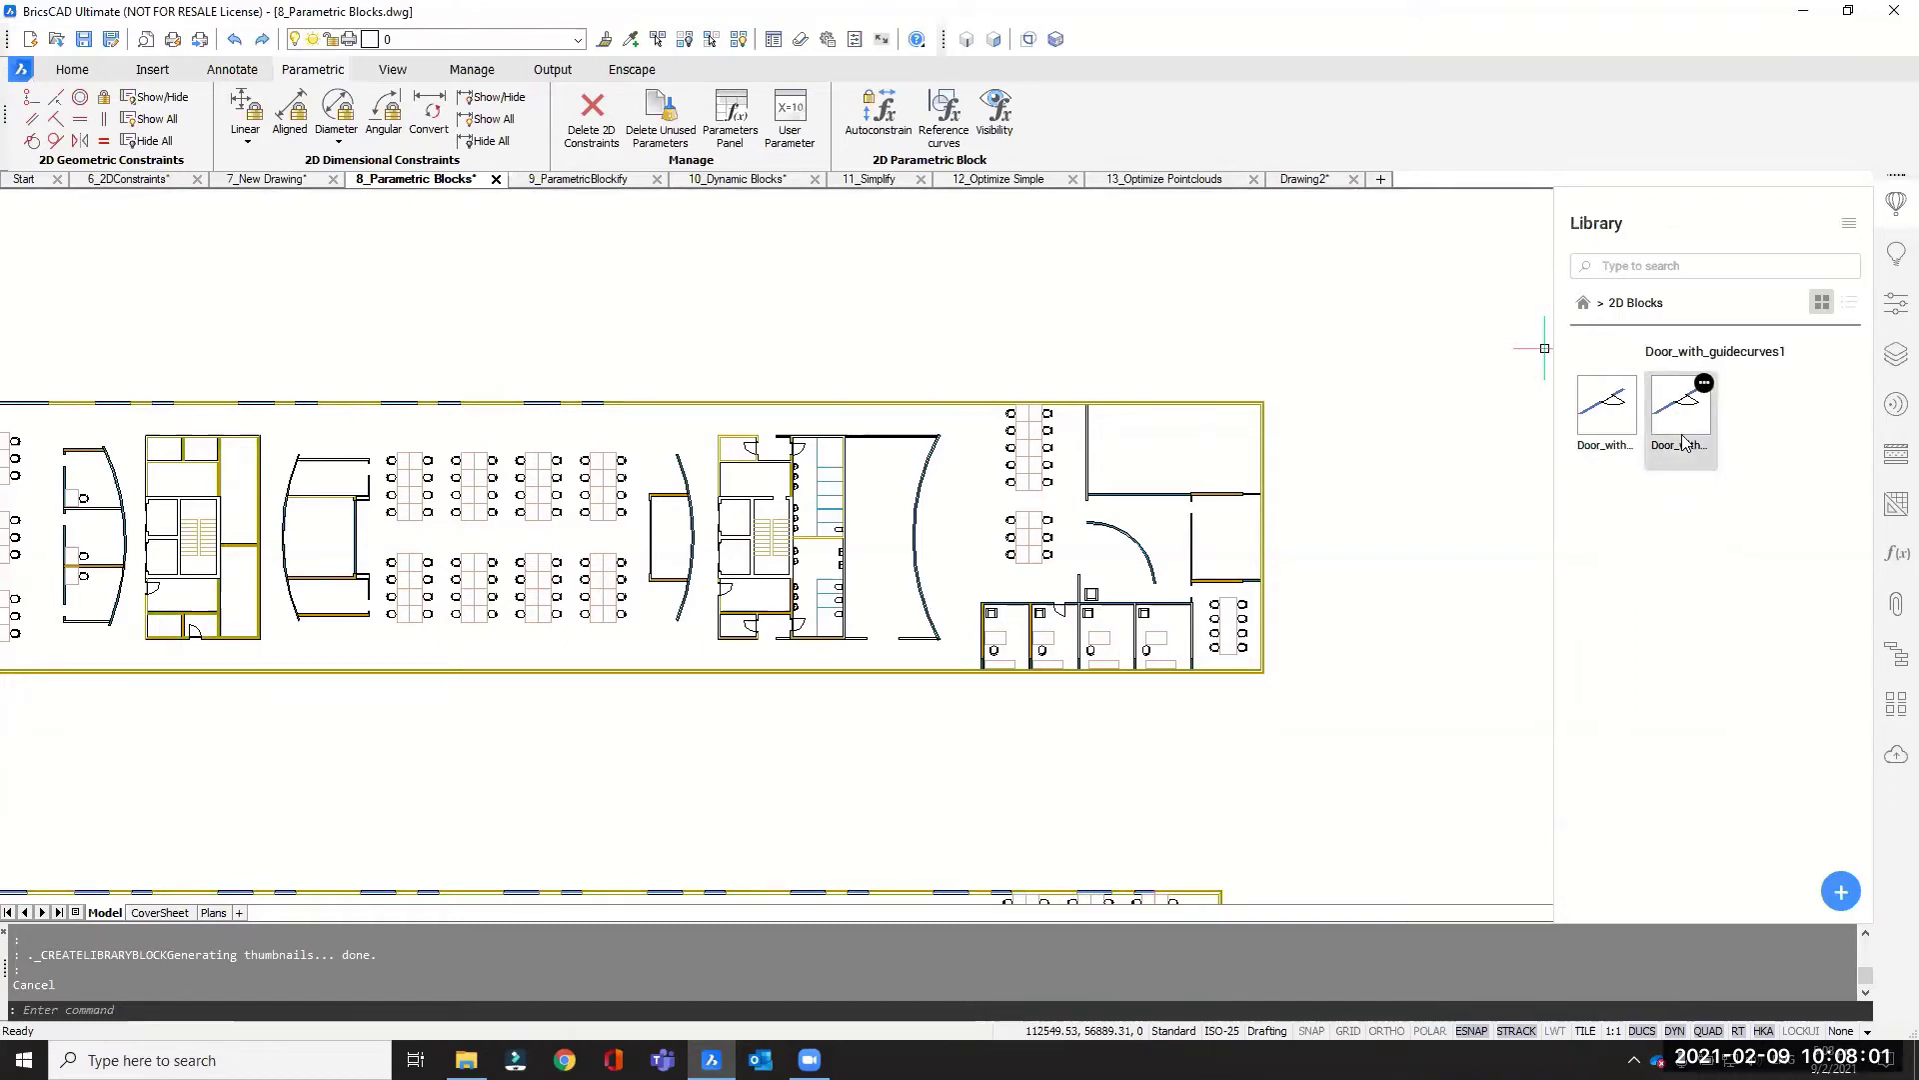
left_click(1849, 301)
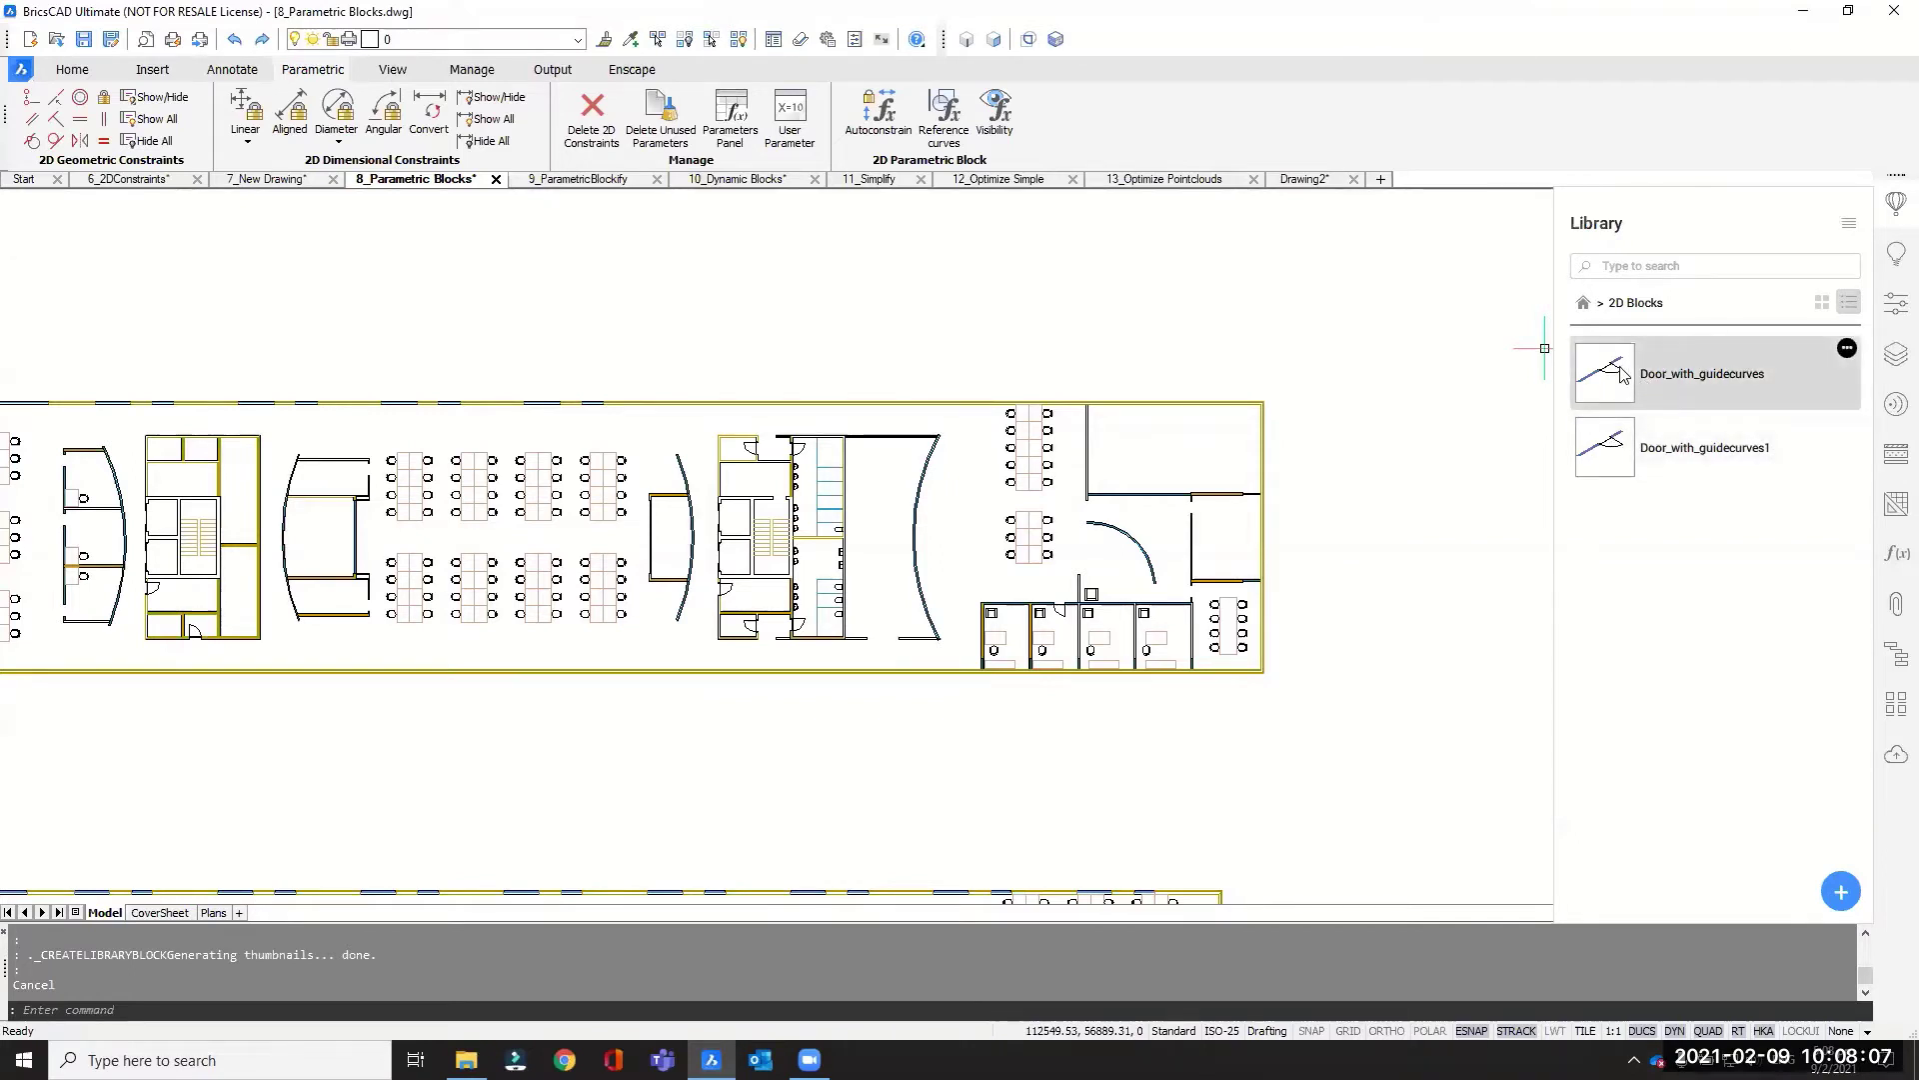
left_click(1614, 447)
scroll(1085, 605, "up", 10)
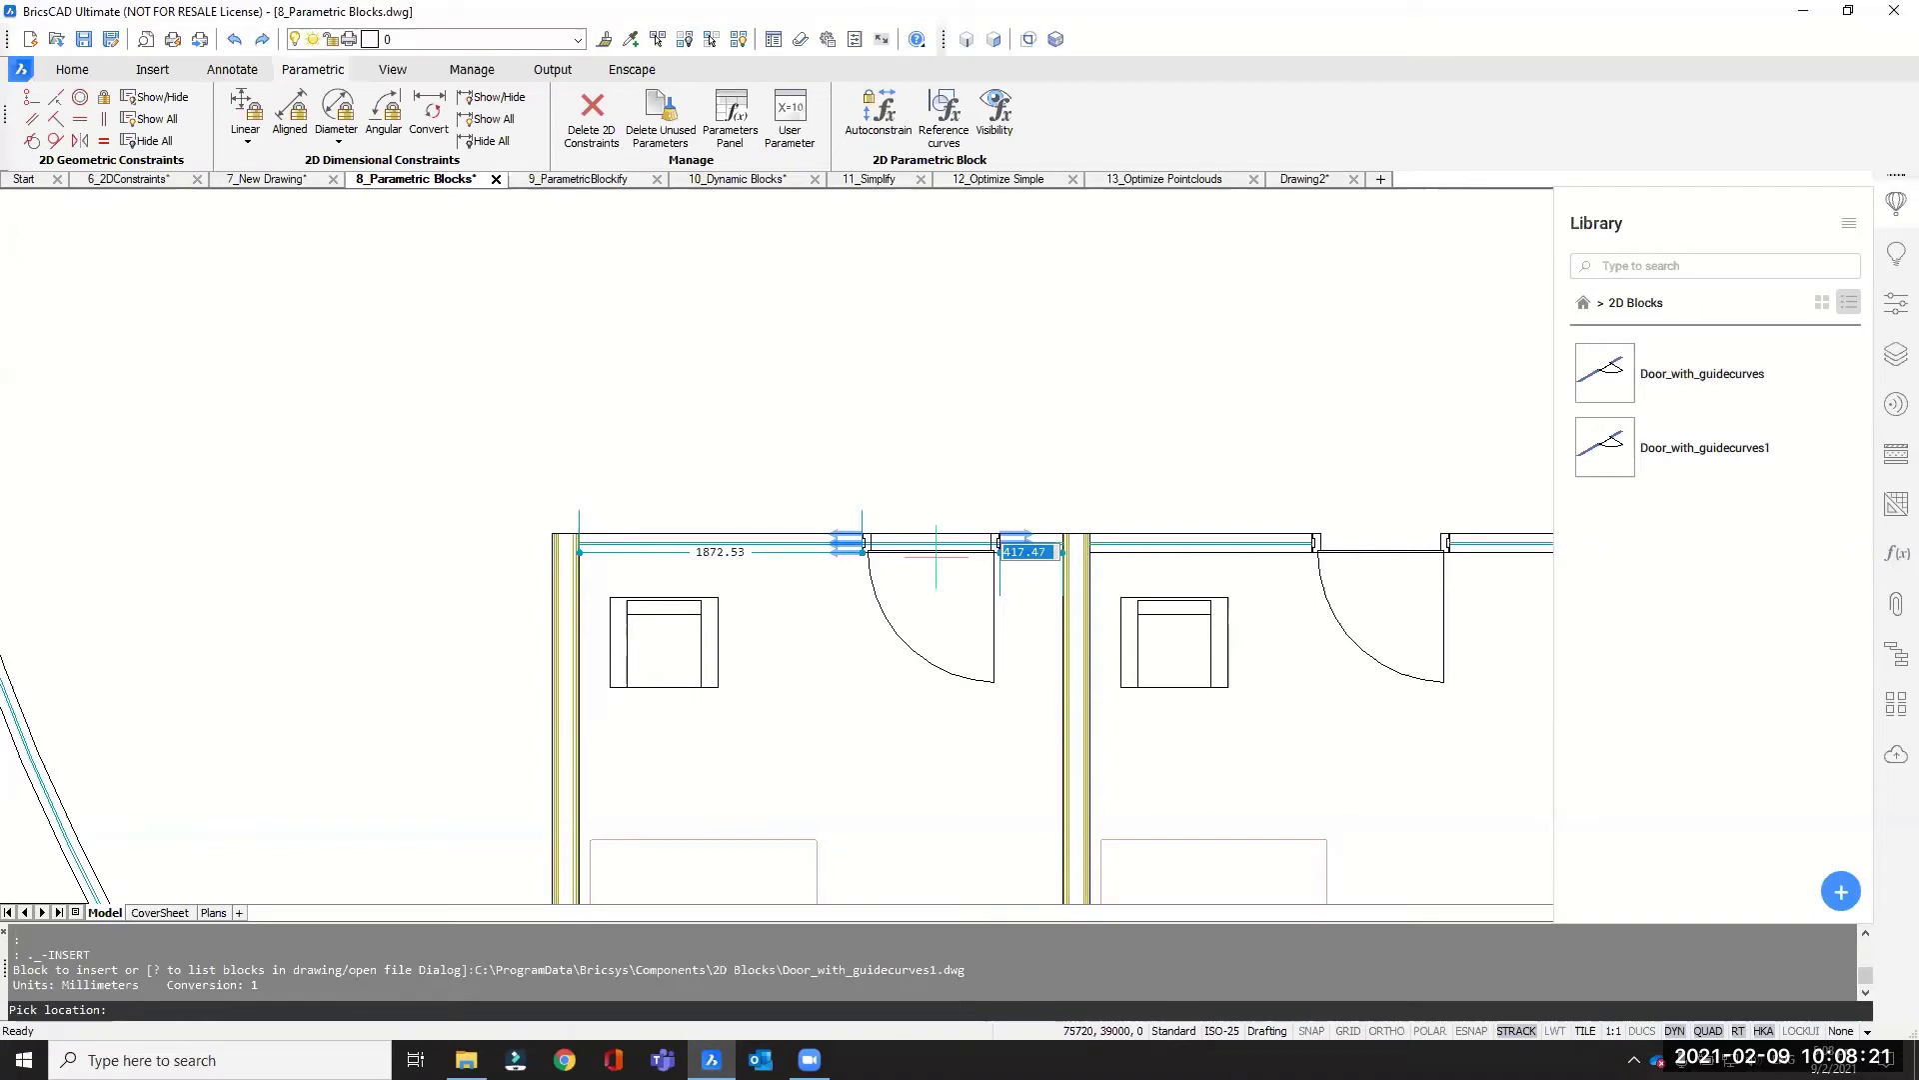
type("300")
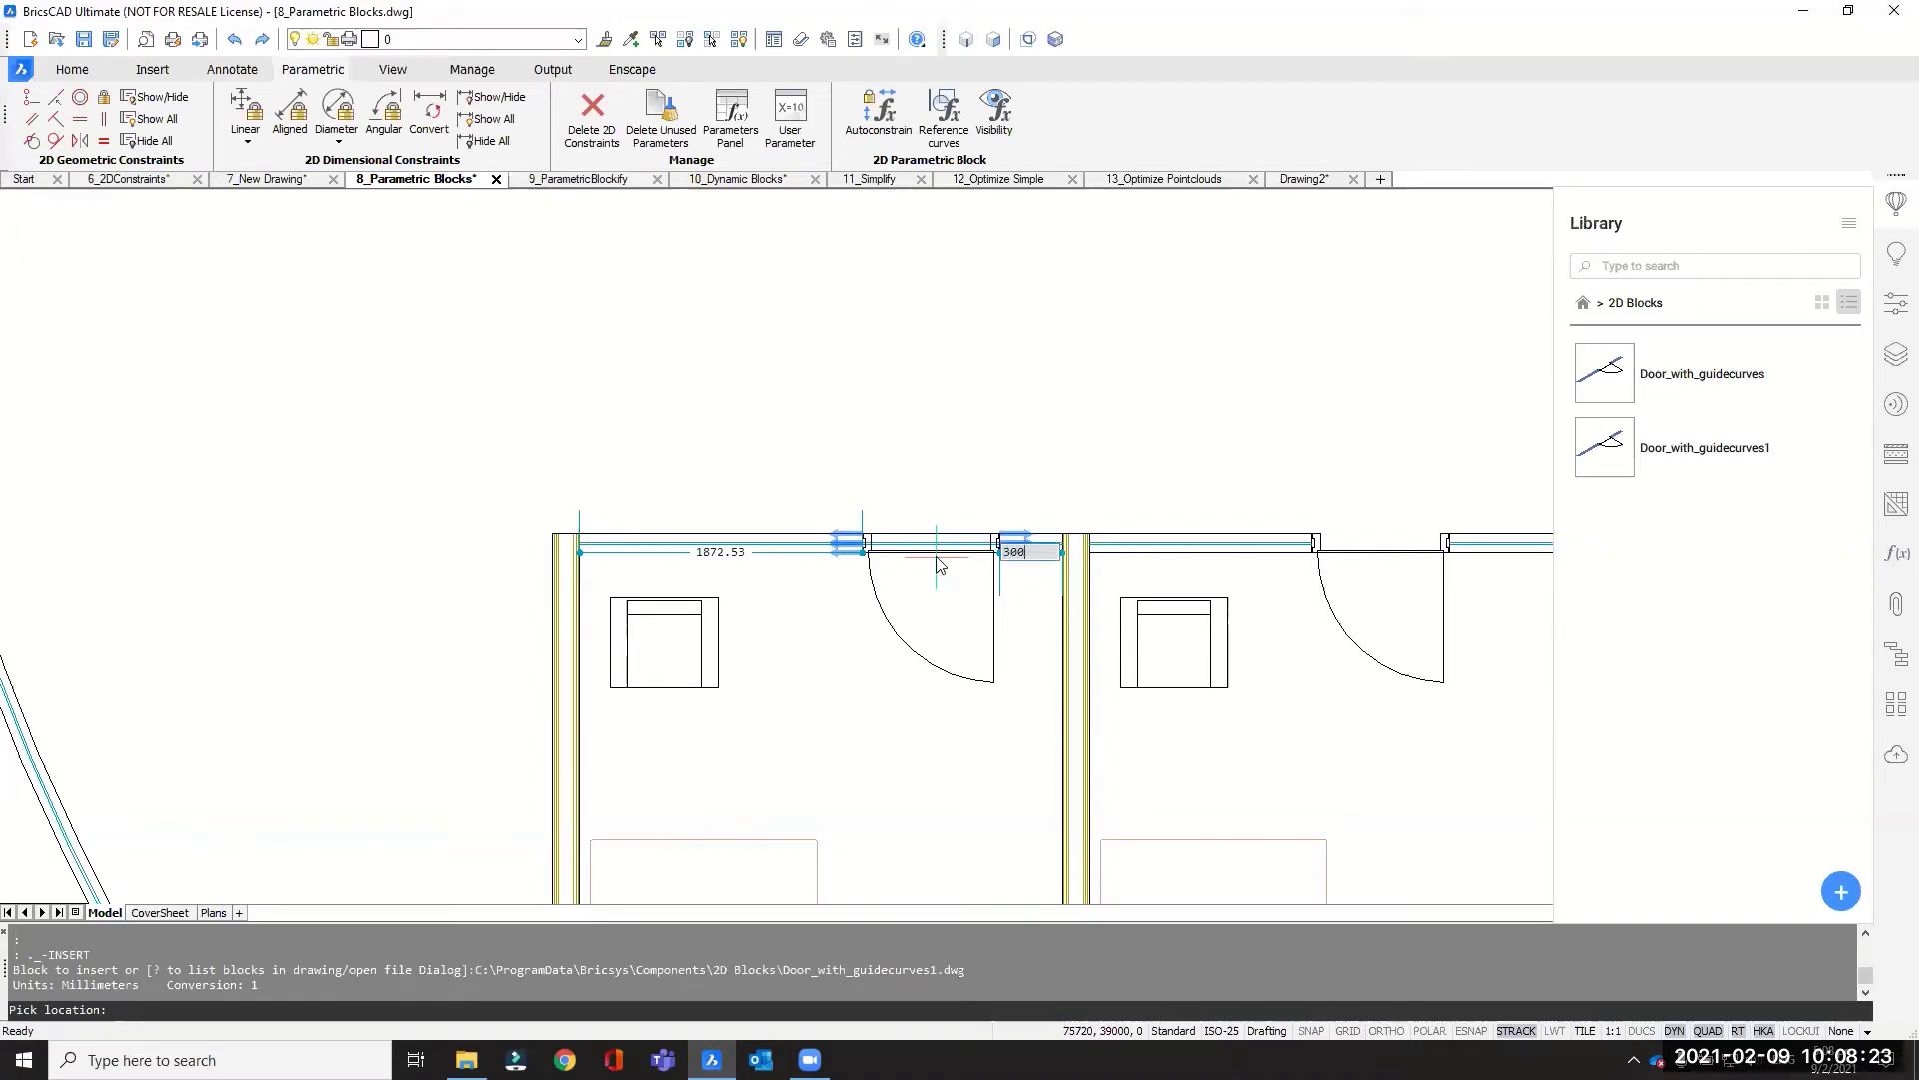
key("Tab")
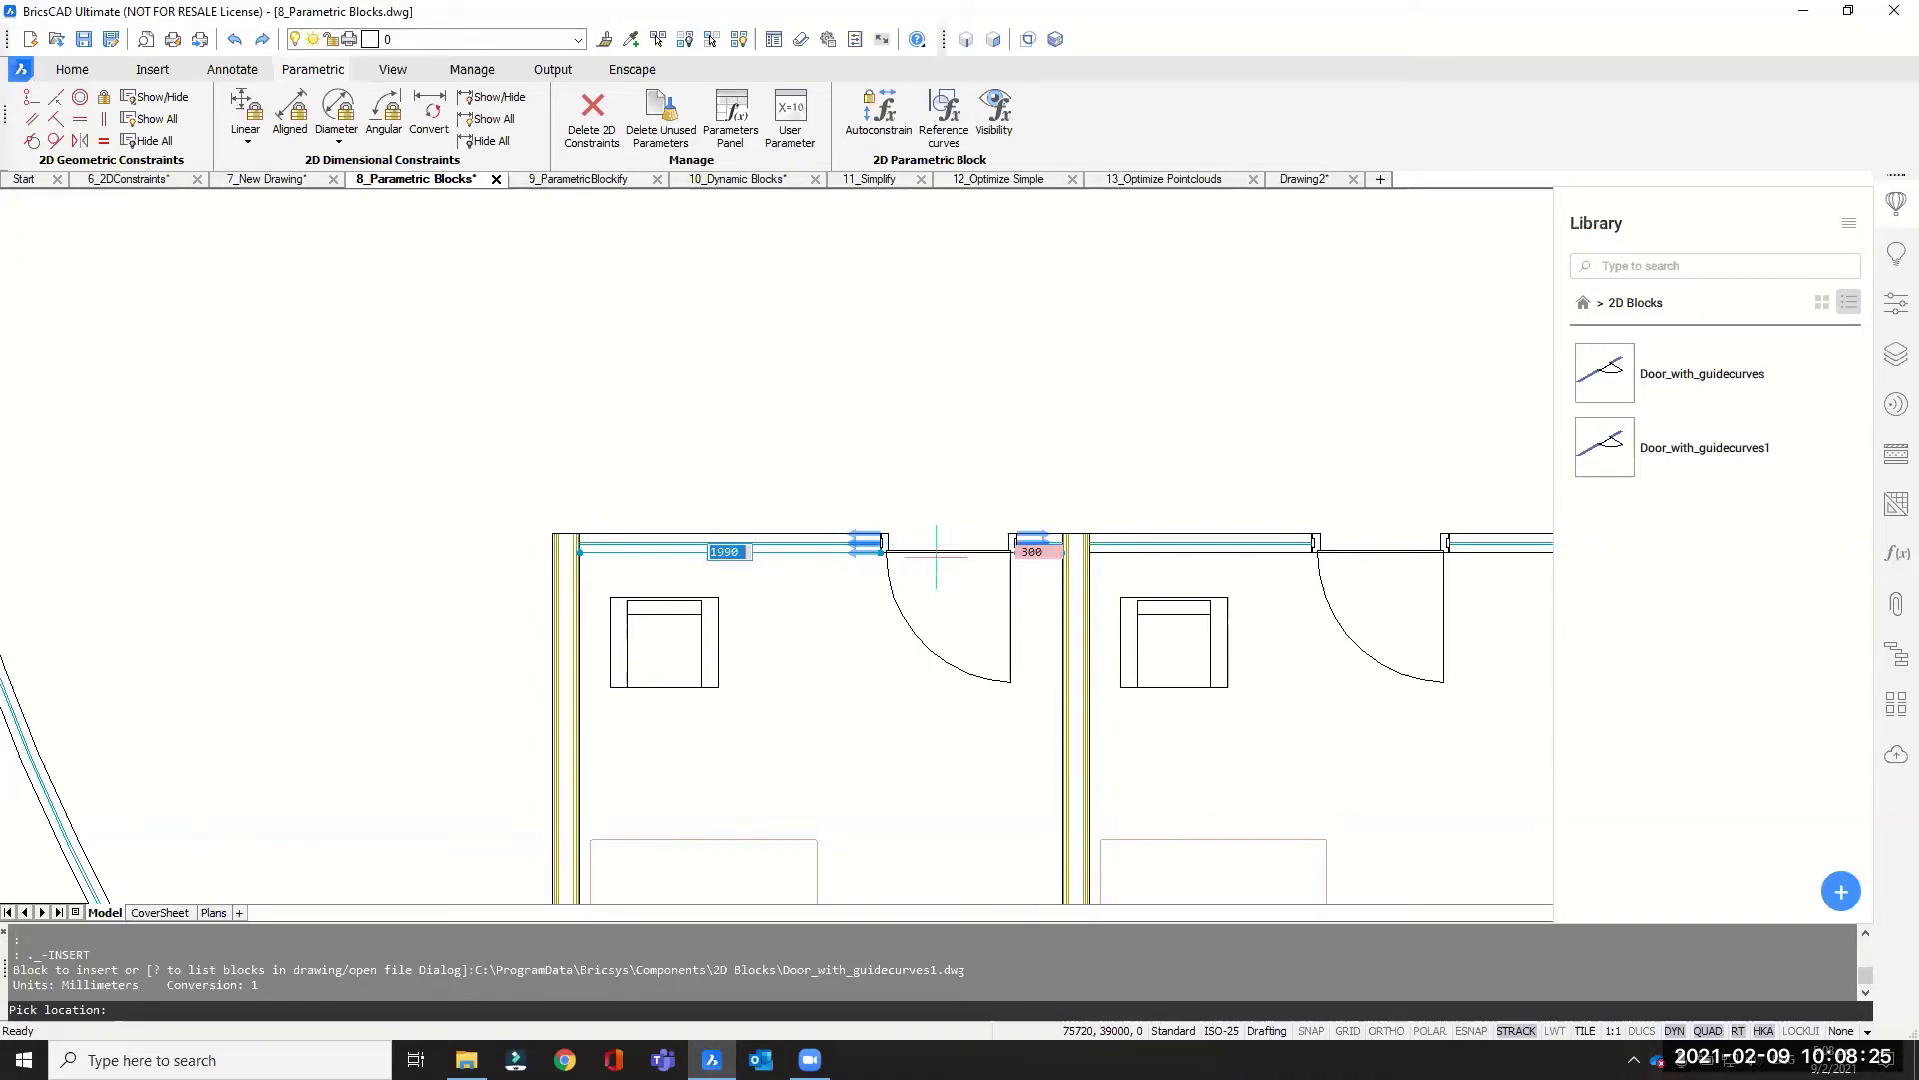
key("Return")
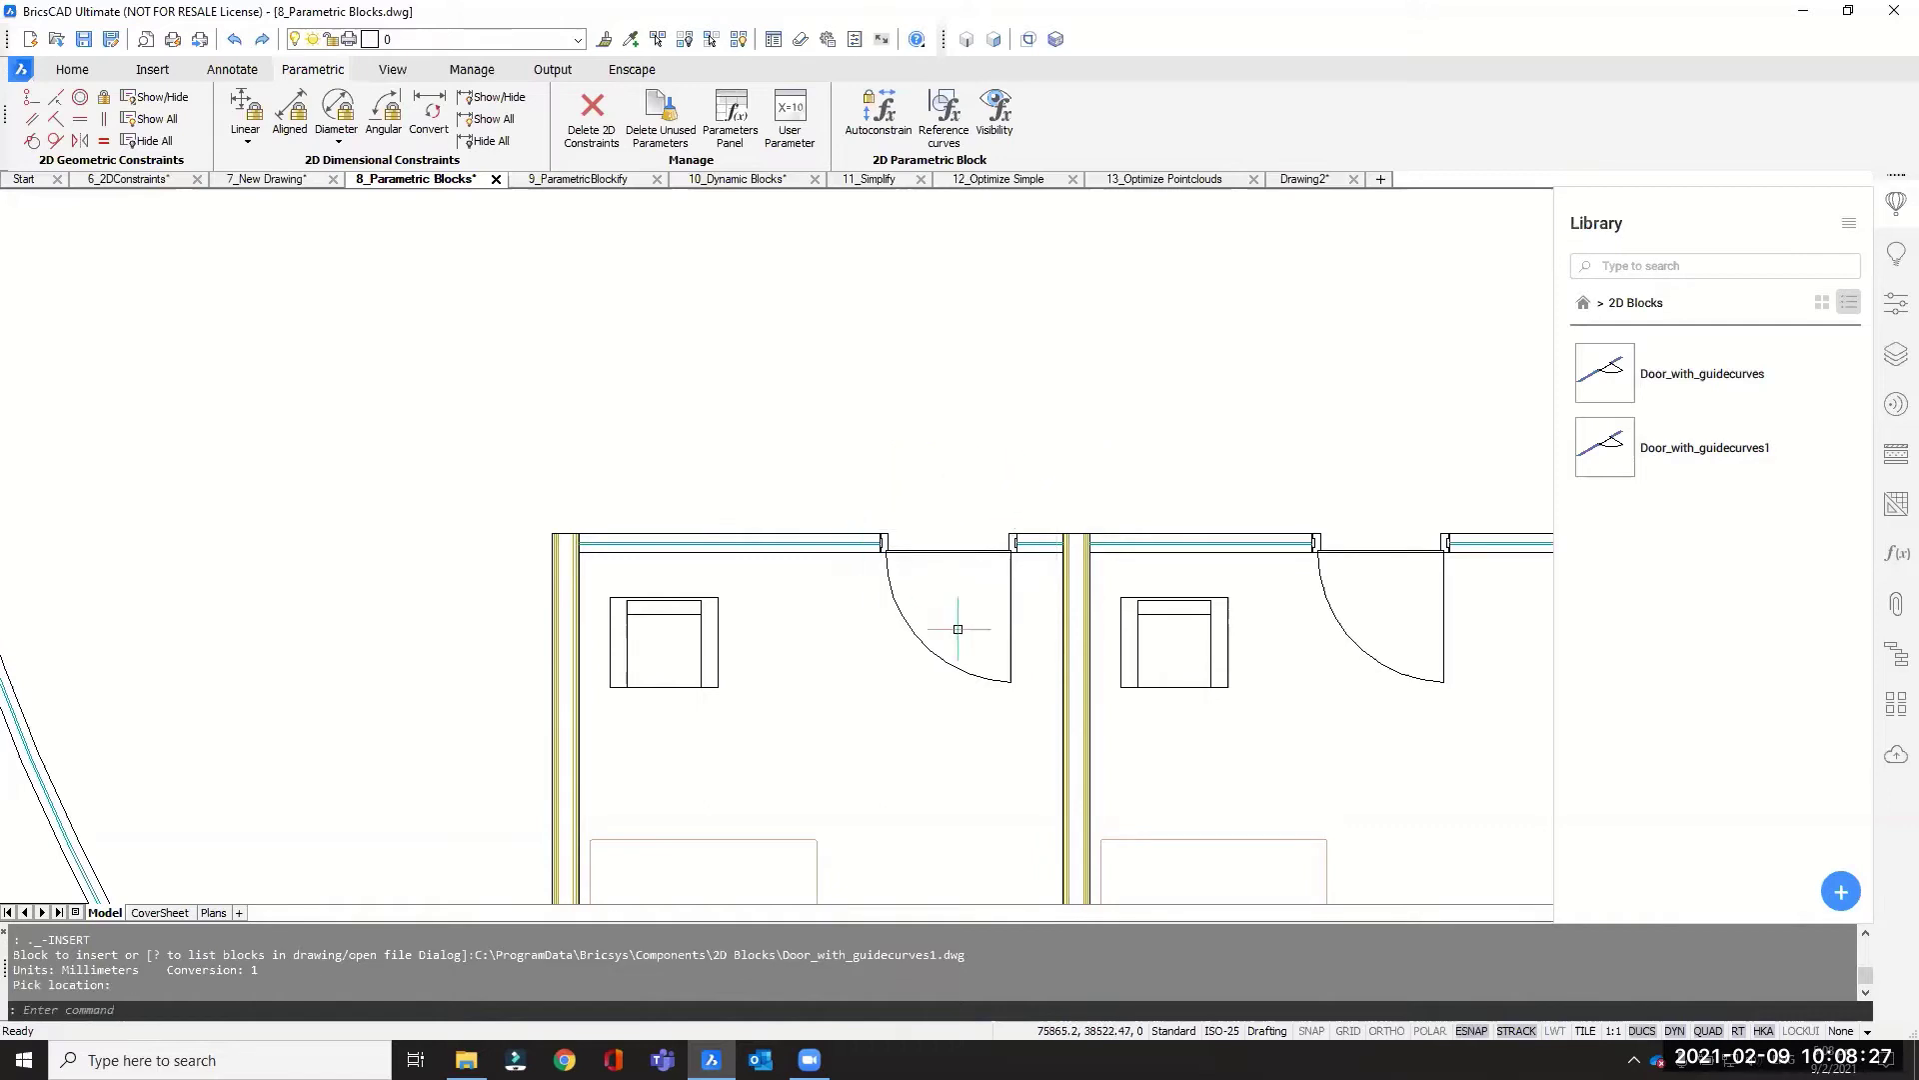
scroll(934, 507, "up", 3)
scroll(935, 511, "up", 1)
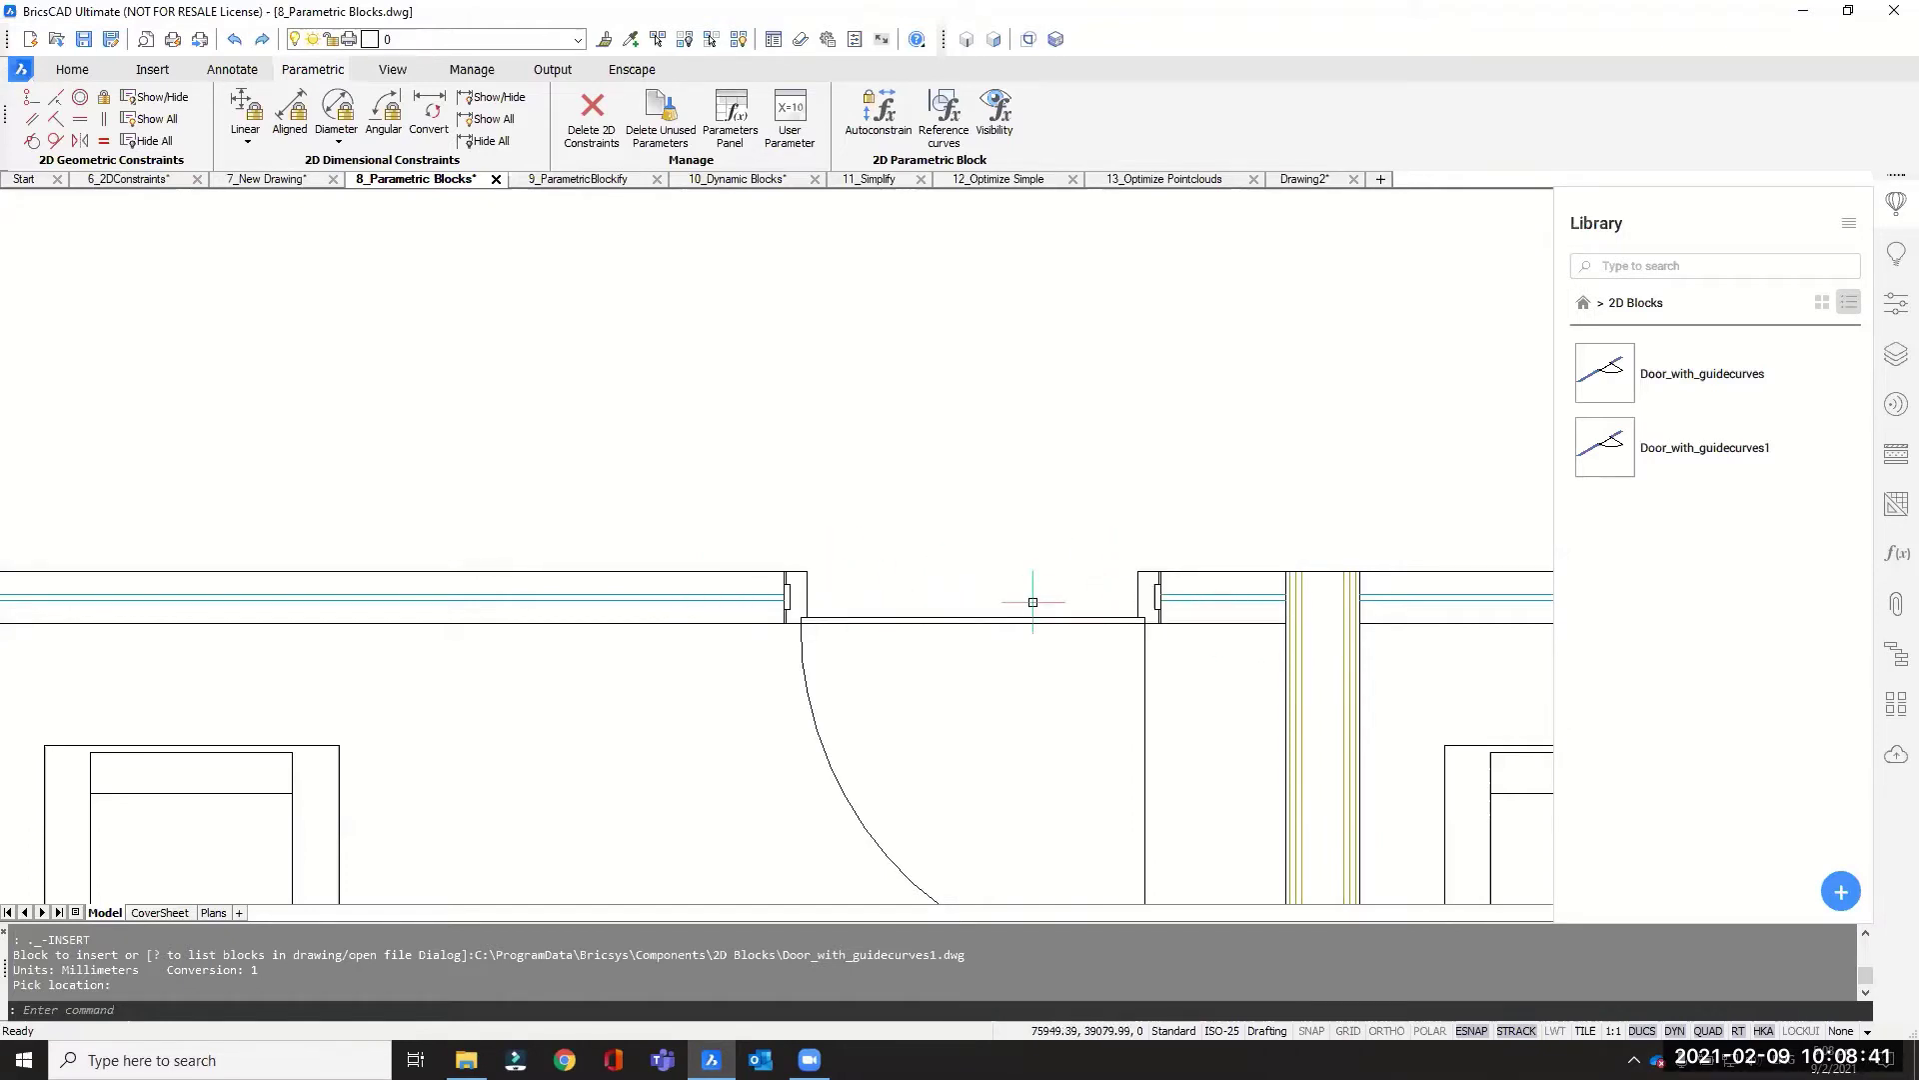
Step: Review the inserted office doors in the floor plan and locate the sanitary fixtures in the washrooms beside the stairs
scroll(850, 470, "down", 5)
scroll(1060, 585, "down", 3)
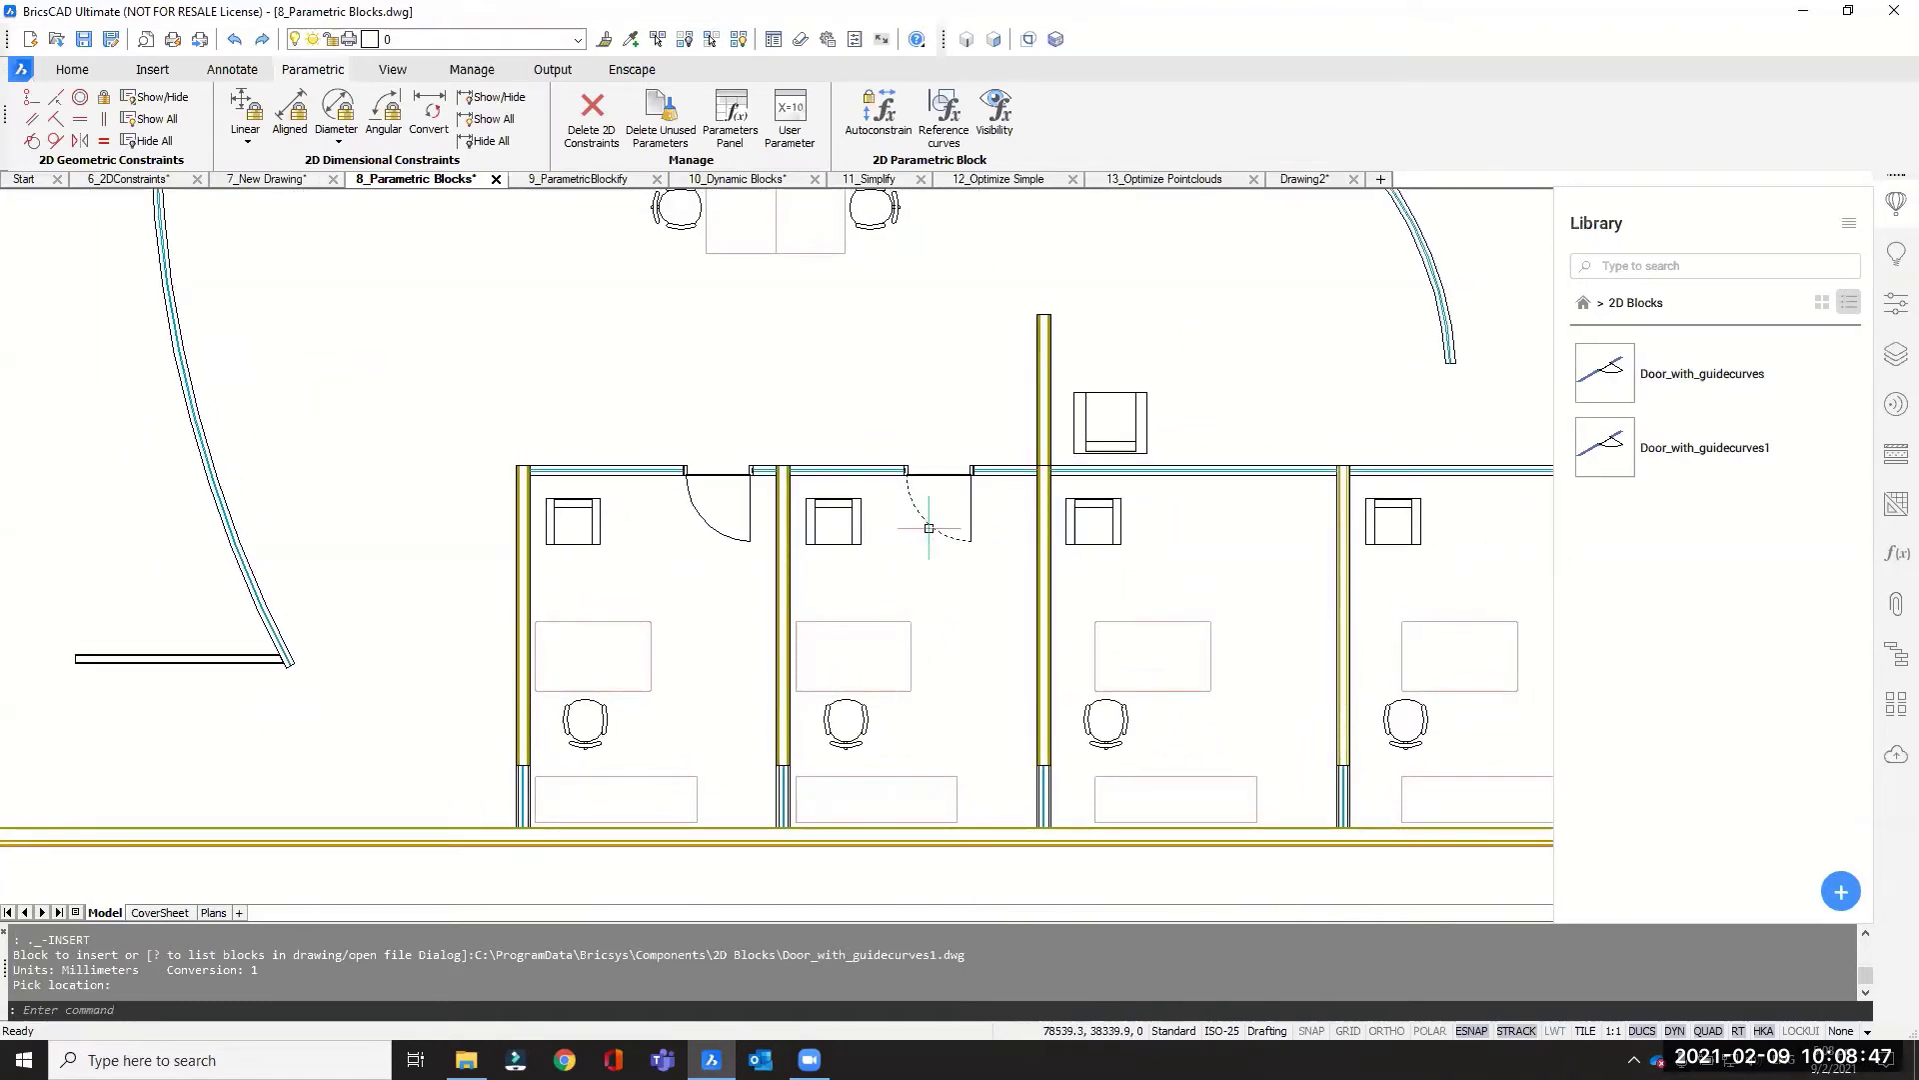
mouse_move(900, 532)
scroll(904, 564, "down", 5, "ctrl")
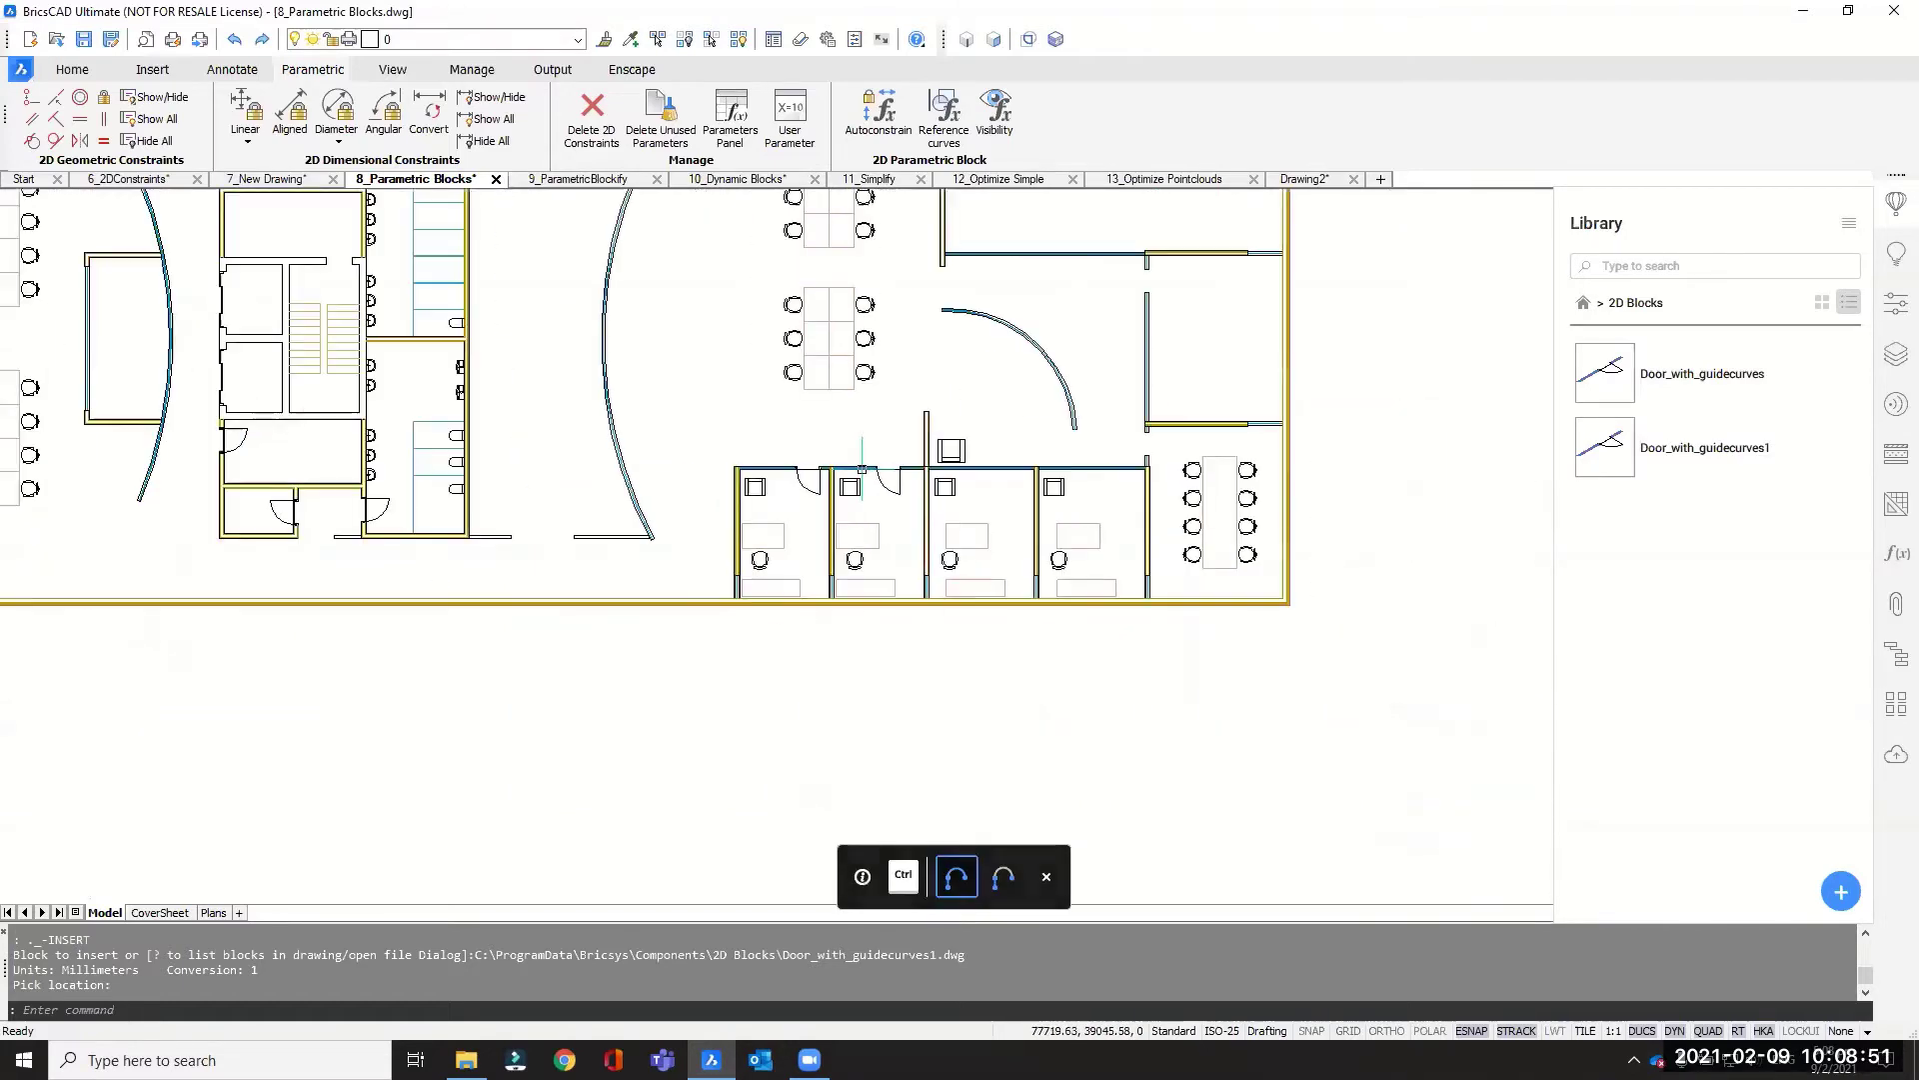
mouse_move(911, 586)
middle_mouse_down()
mouse_move(1102, 435)
mouse_move(1166, 416)
middle_mouse_up()
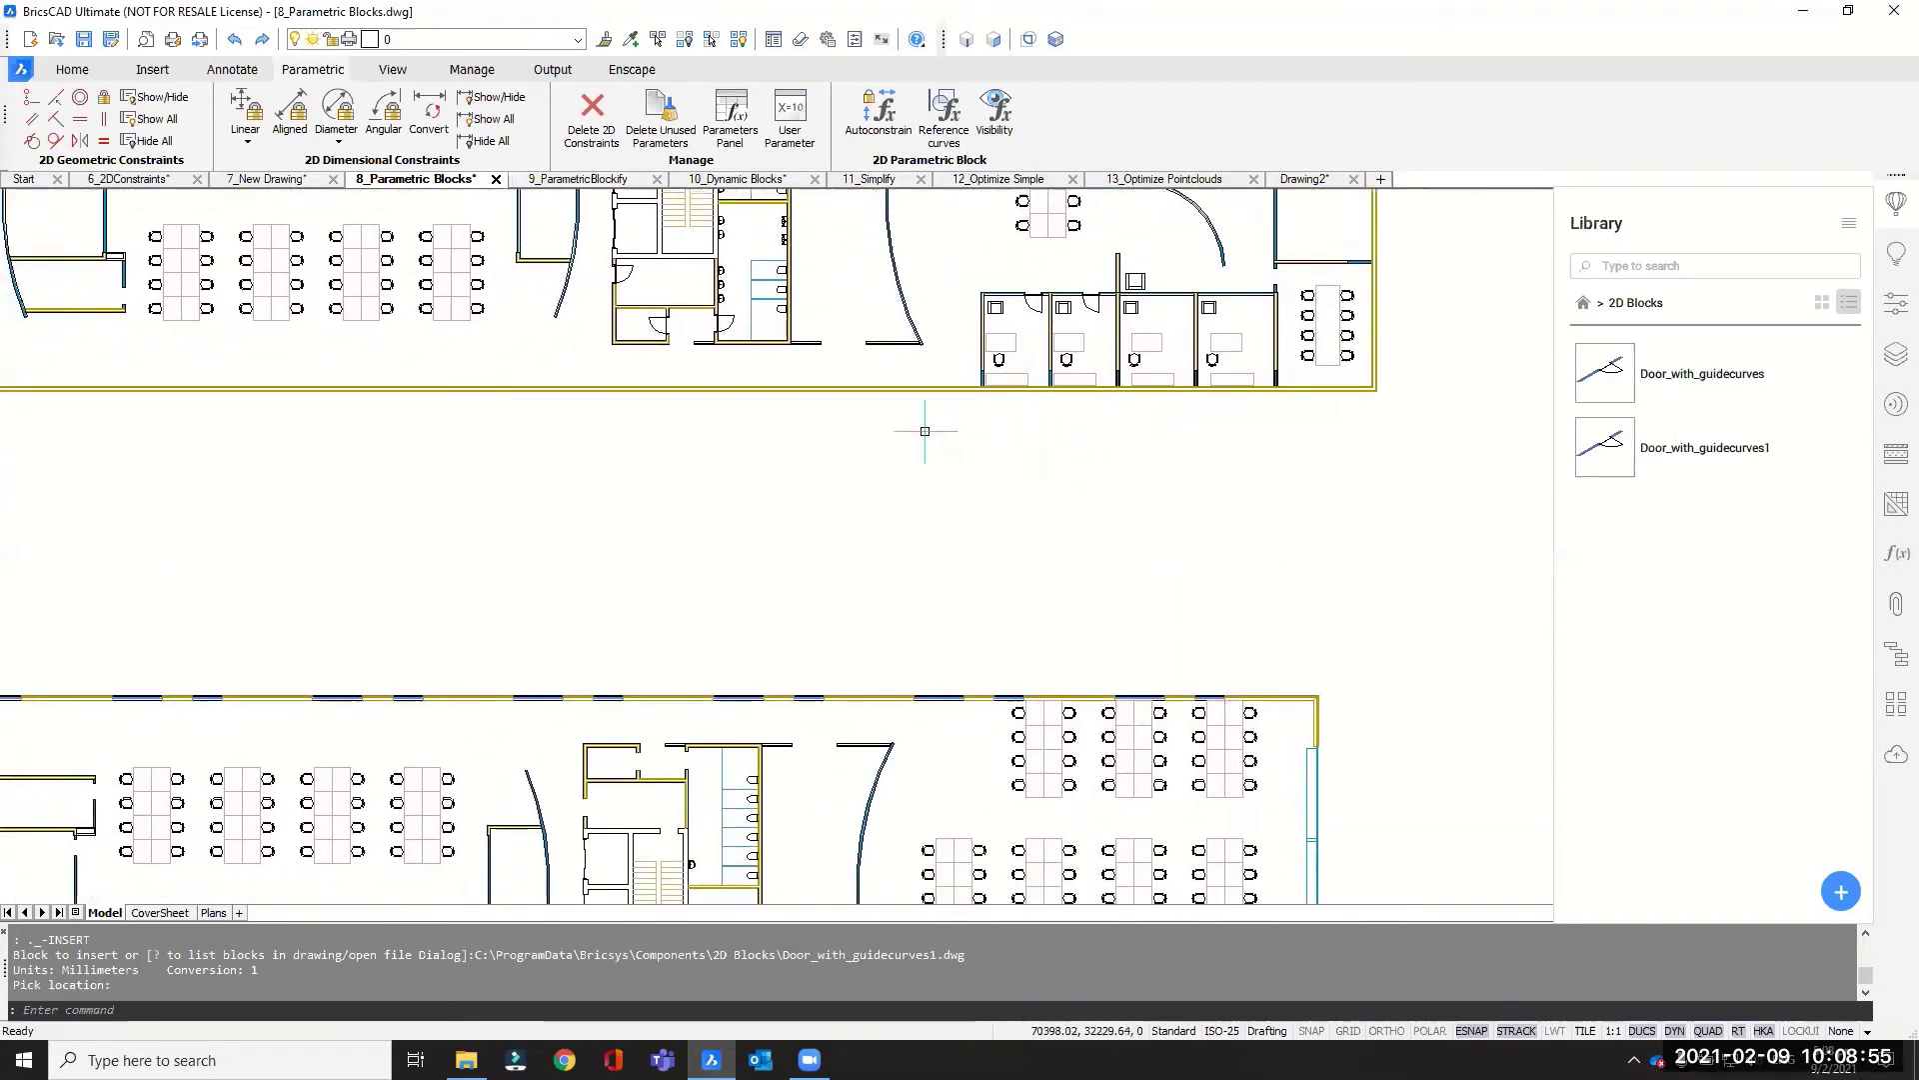
middle_click_drag(1063, 571, 1217, 729)
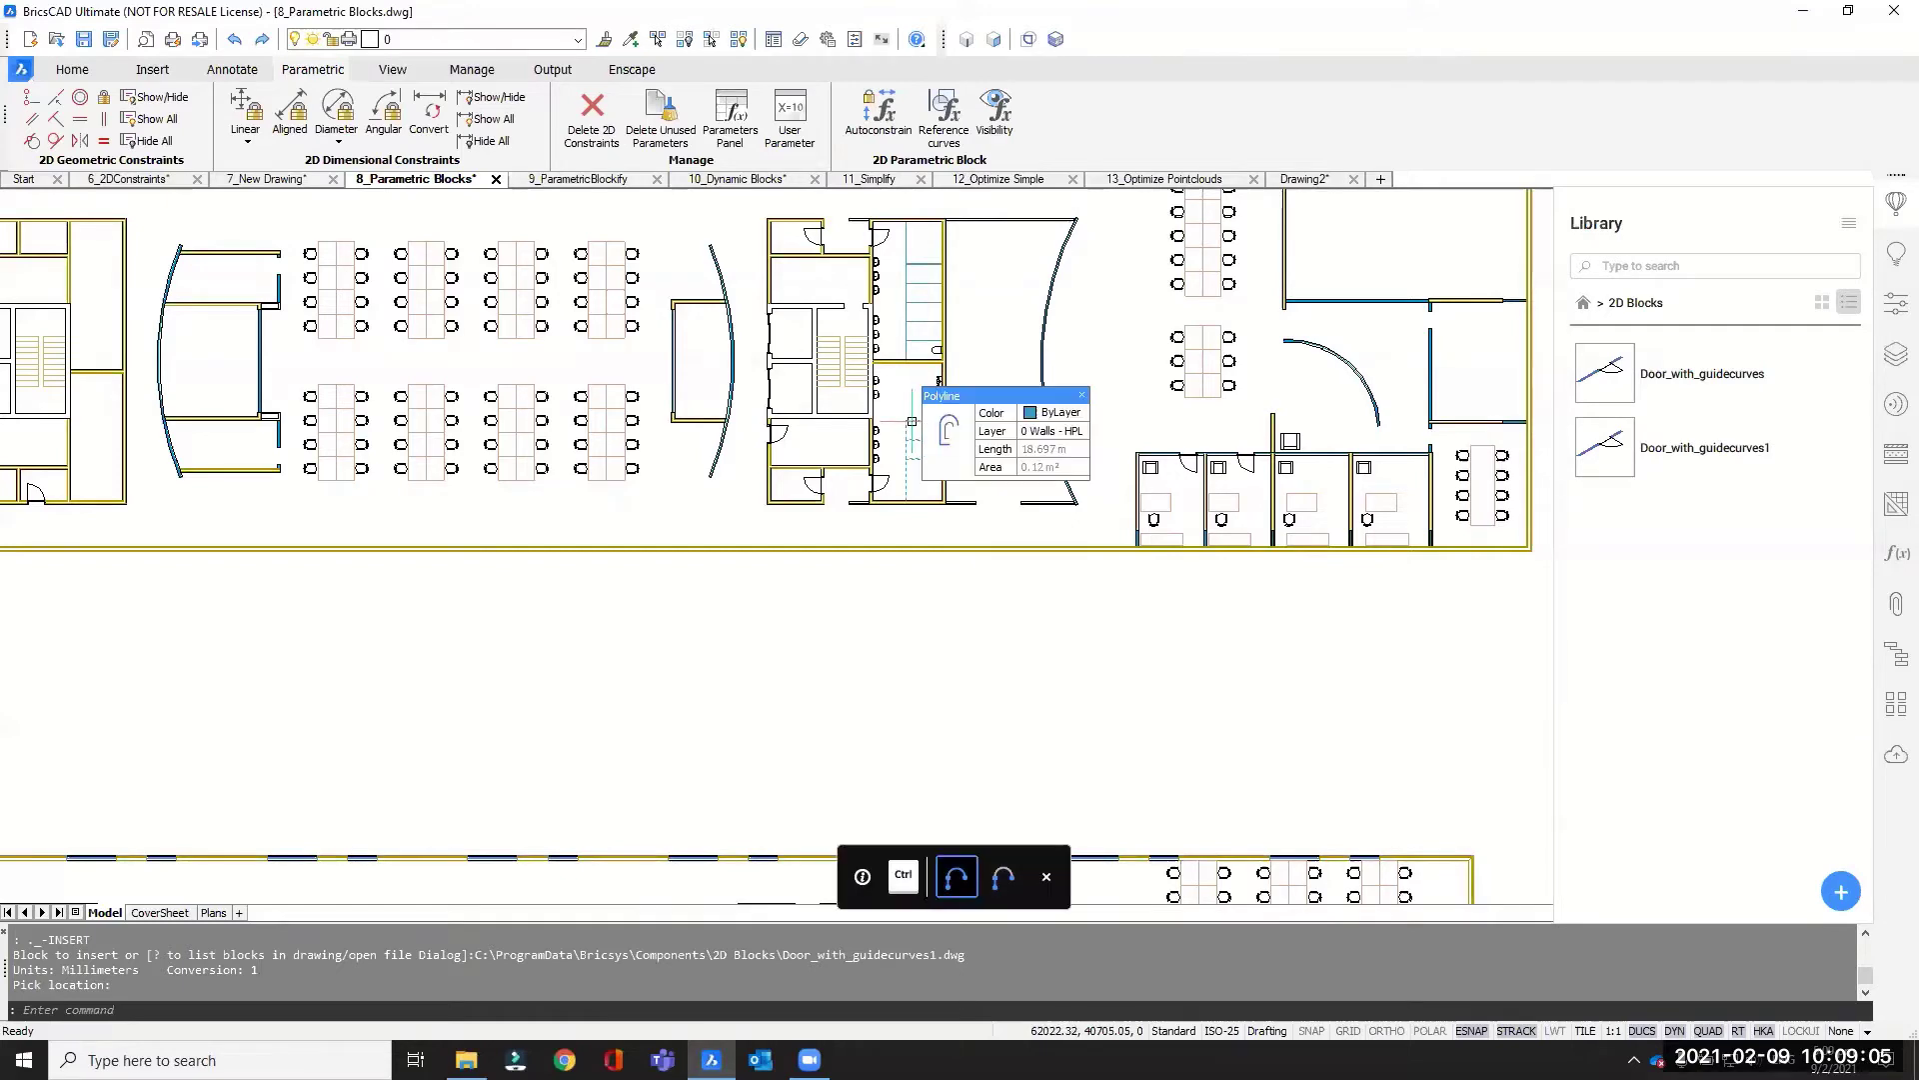
scroll(912, 421, "up", 5)
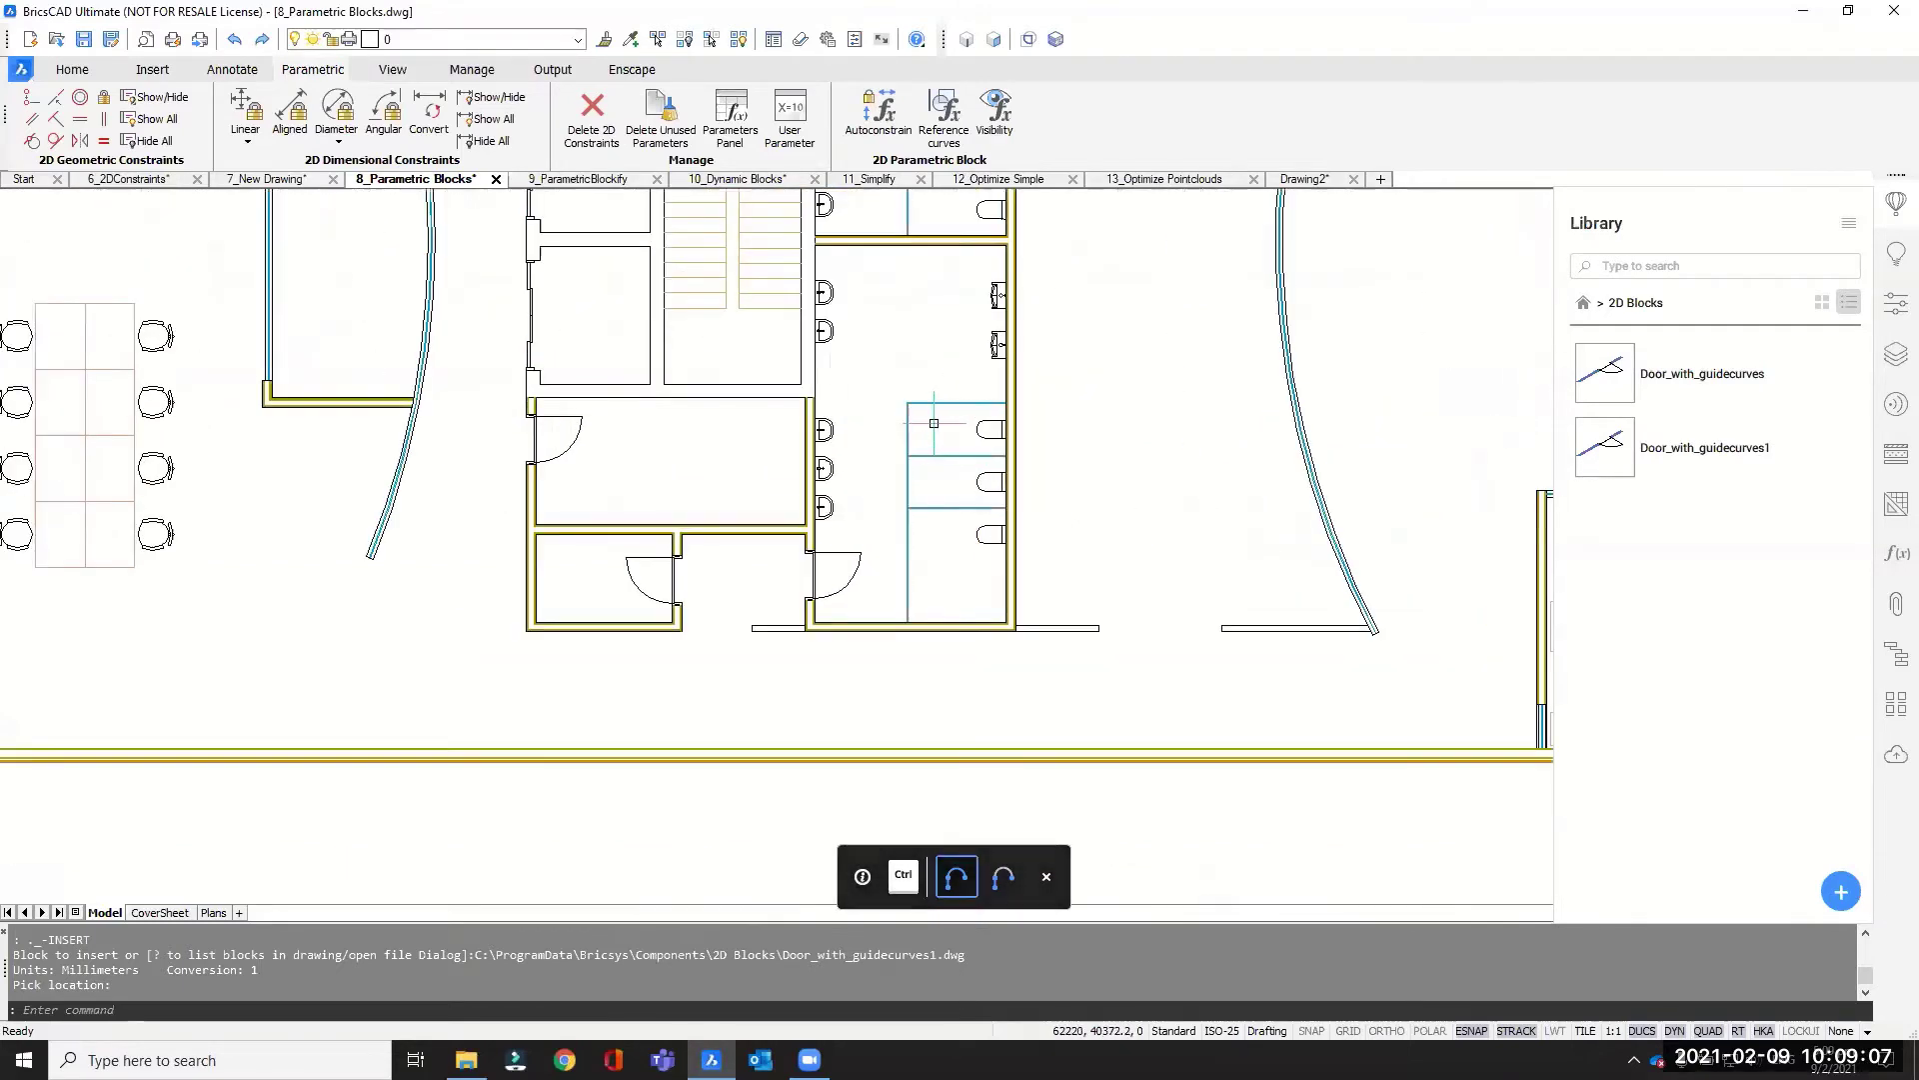
scroll(931, 354, "up", 5)
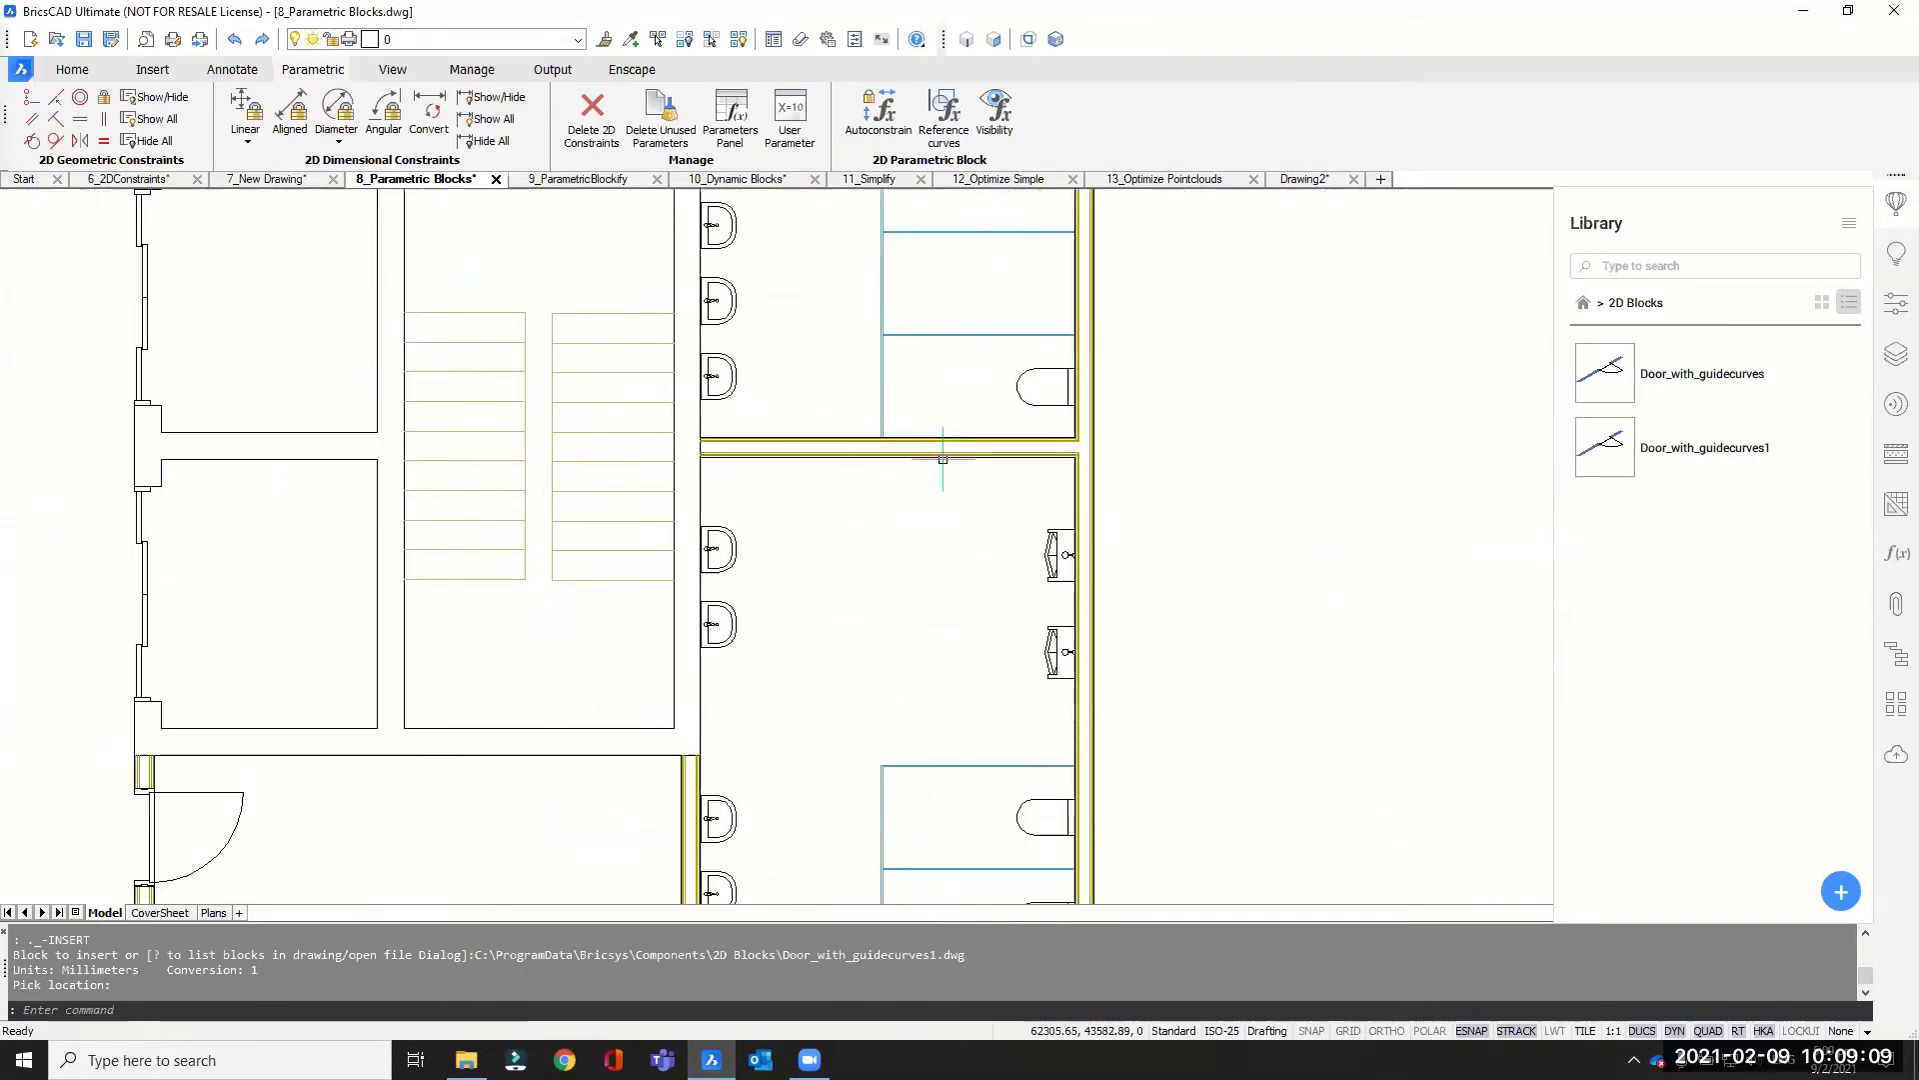
middle_click_drag(946, 501, 902, 547)
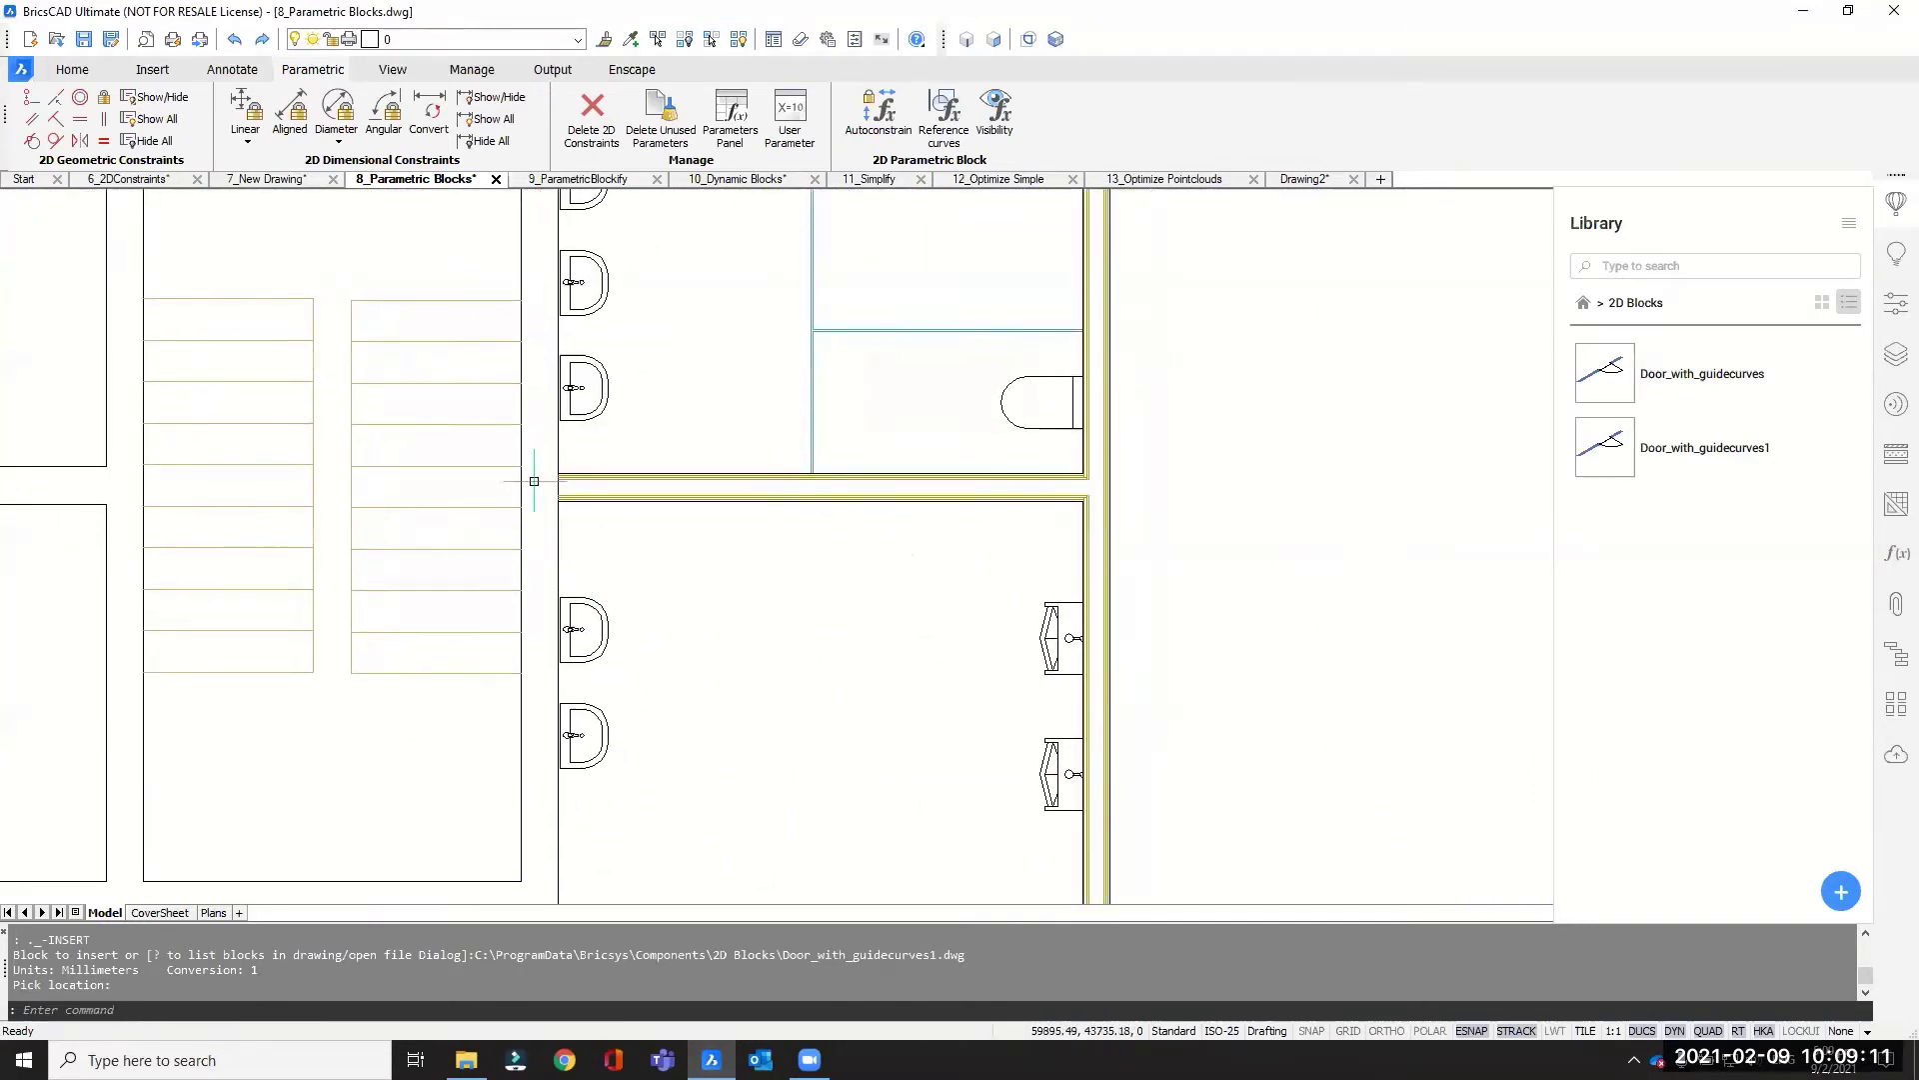
Step: Copy one washbasin, one toilet and one urinal from the washrooms to the empty area below the floor plan
left_click(537, 557)
left_click(648, 676)
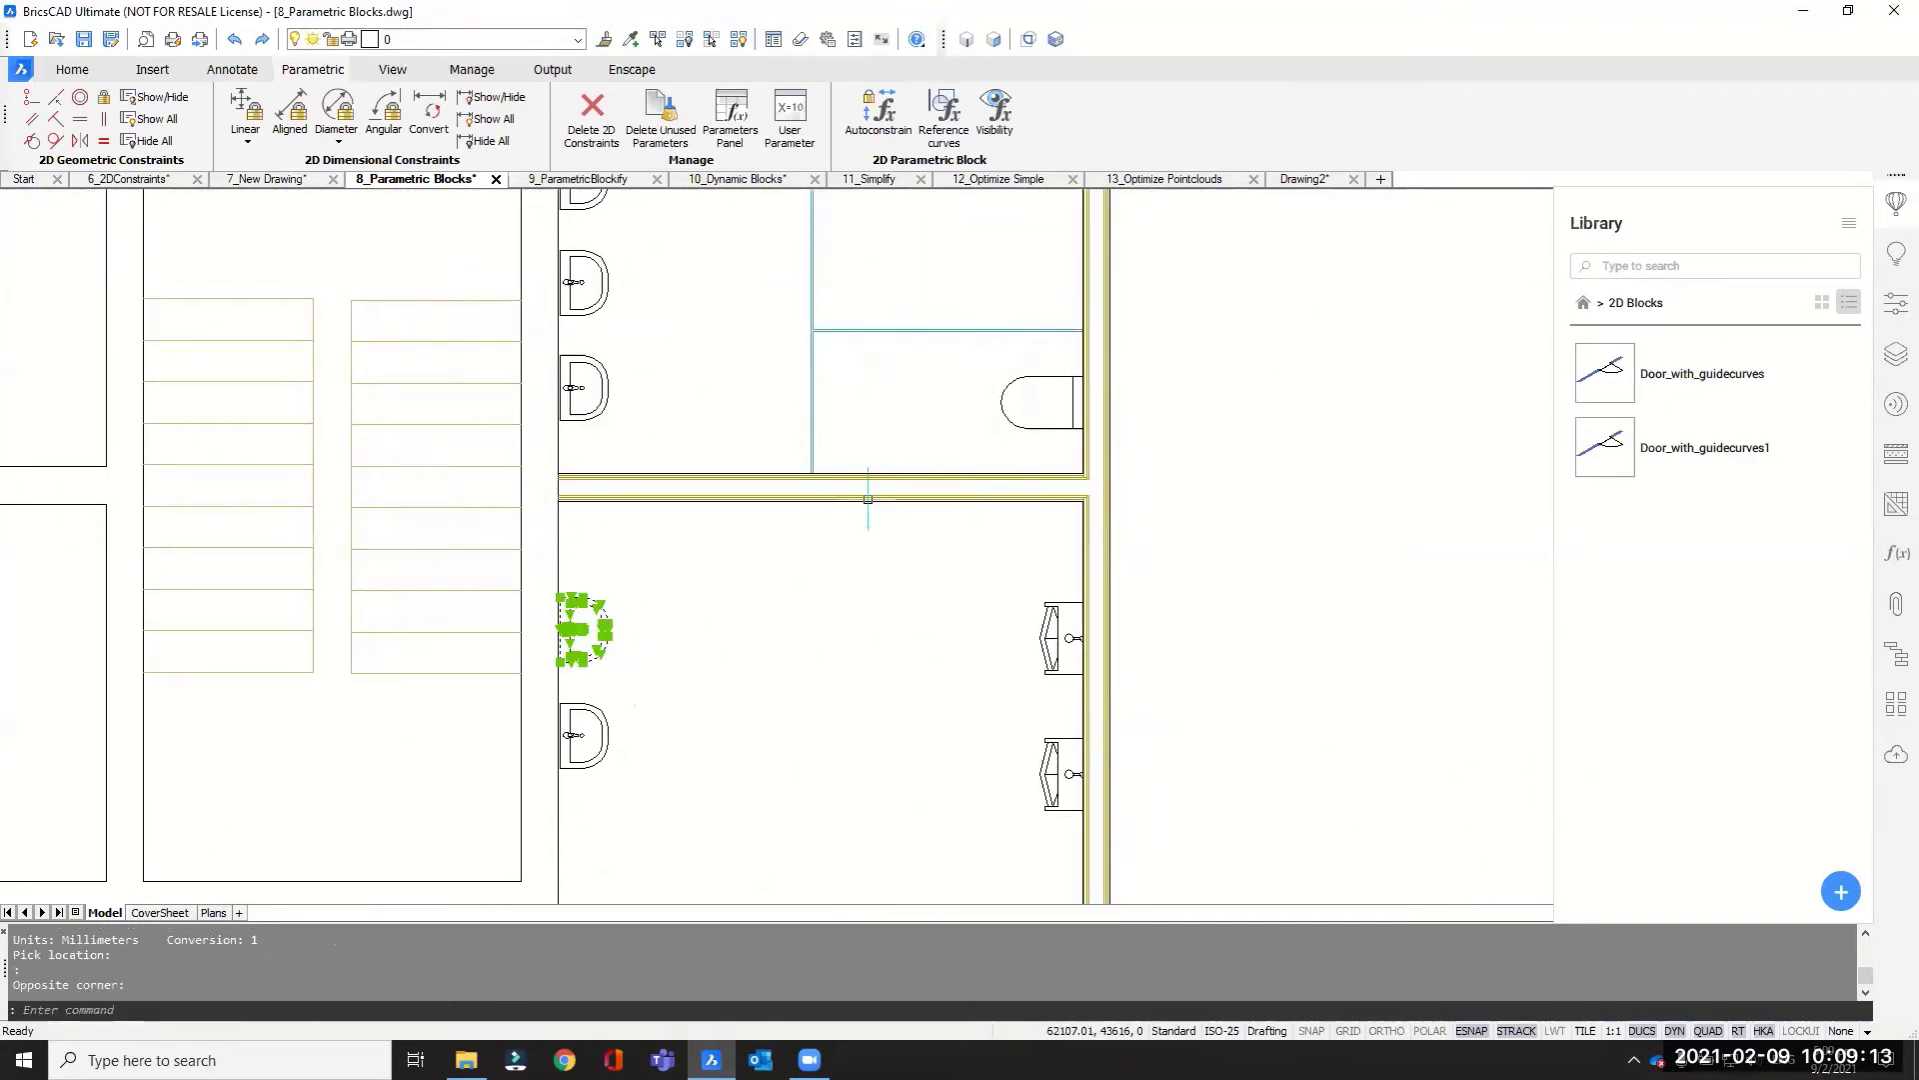
left_click(944, 360)
left_click(1246, 449)
left_click(998, 564)
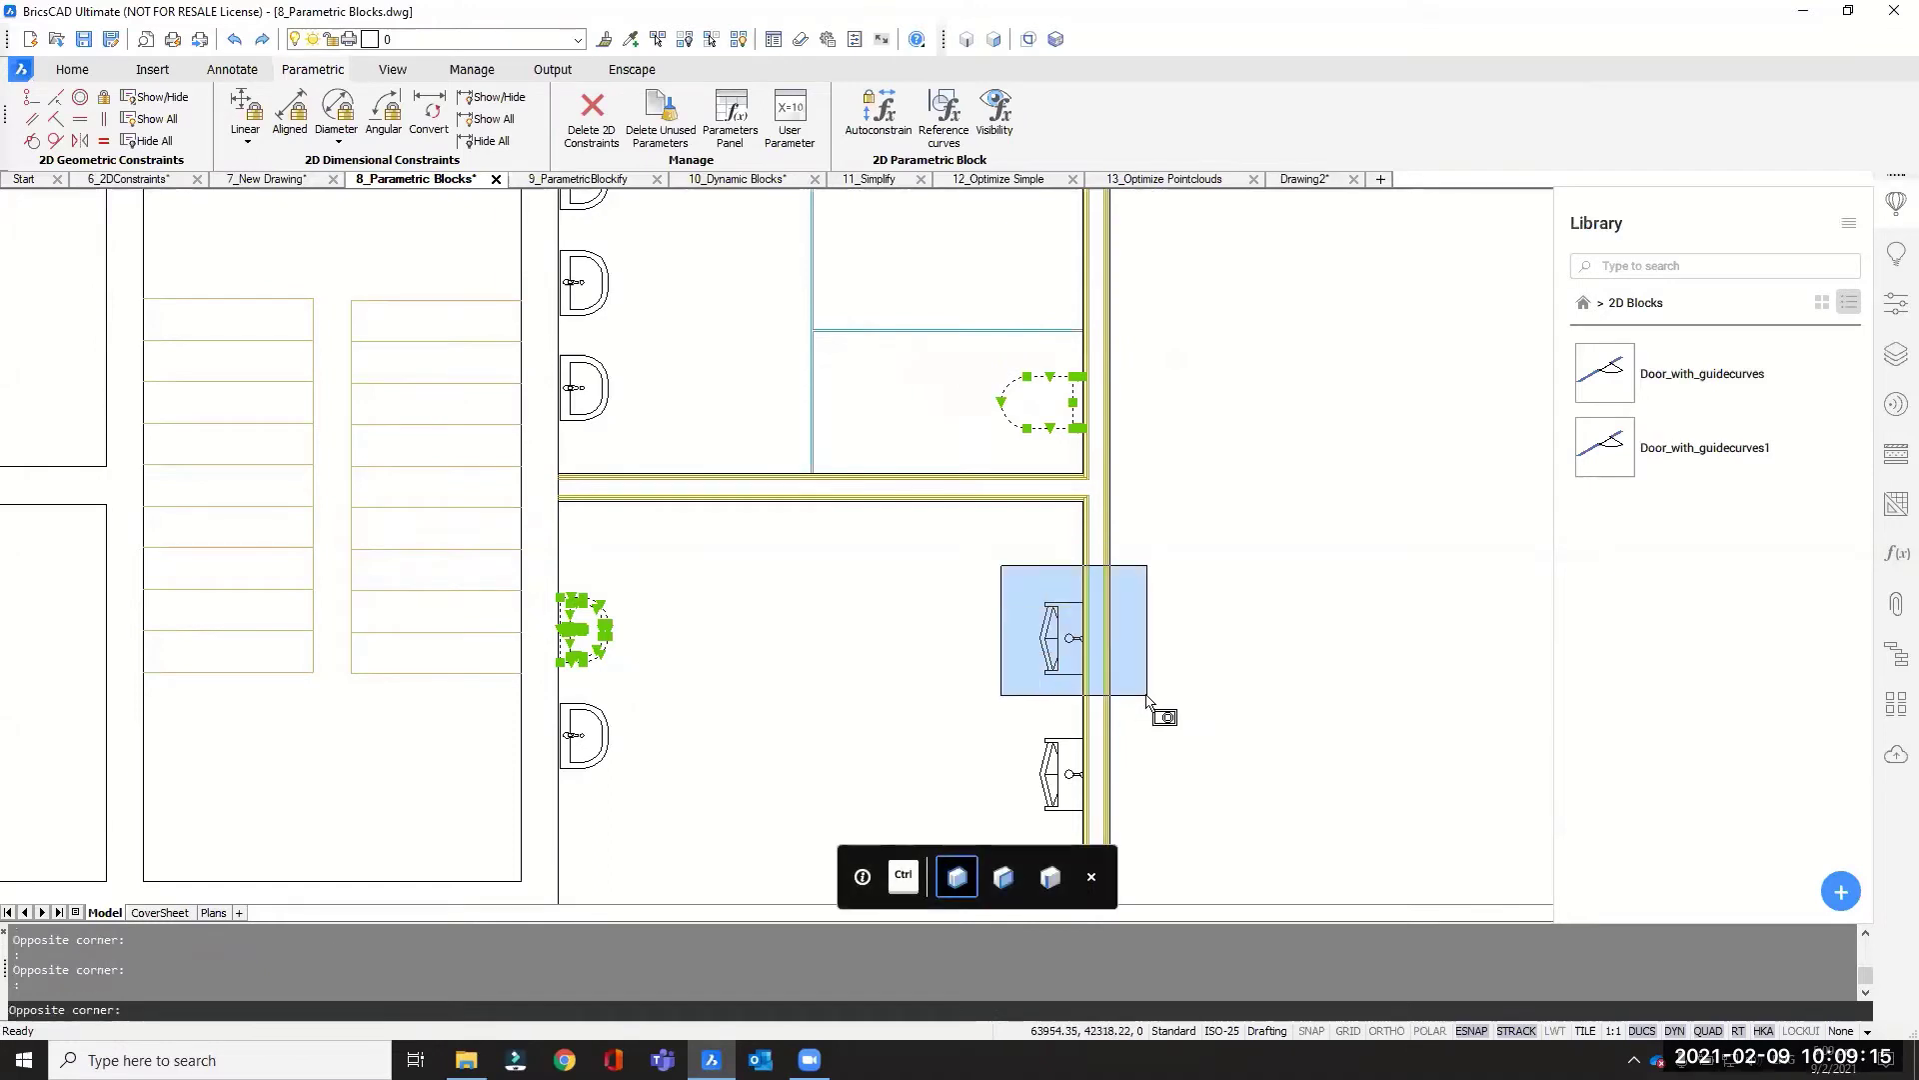
left_click(1154, 706)
scroll(884, 632, "up", 2)
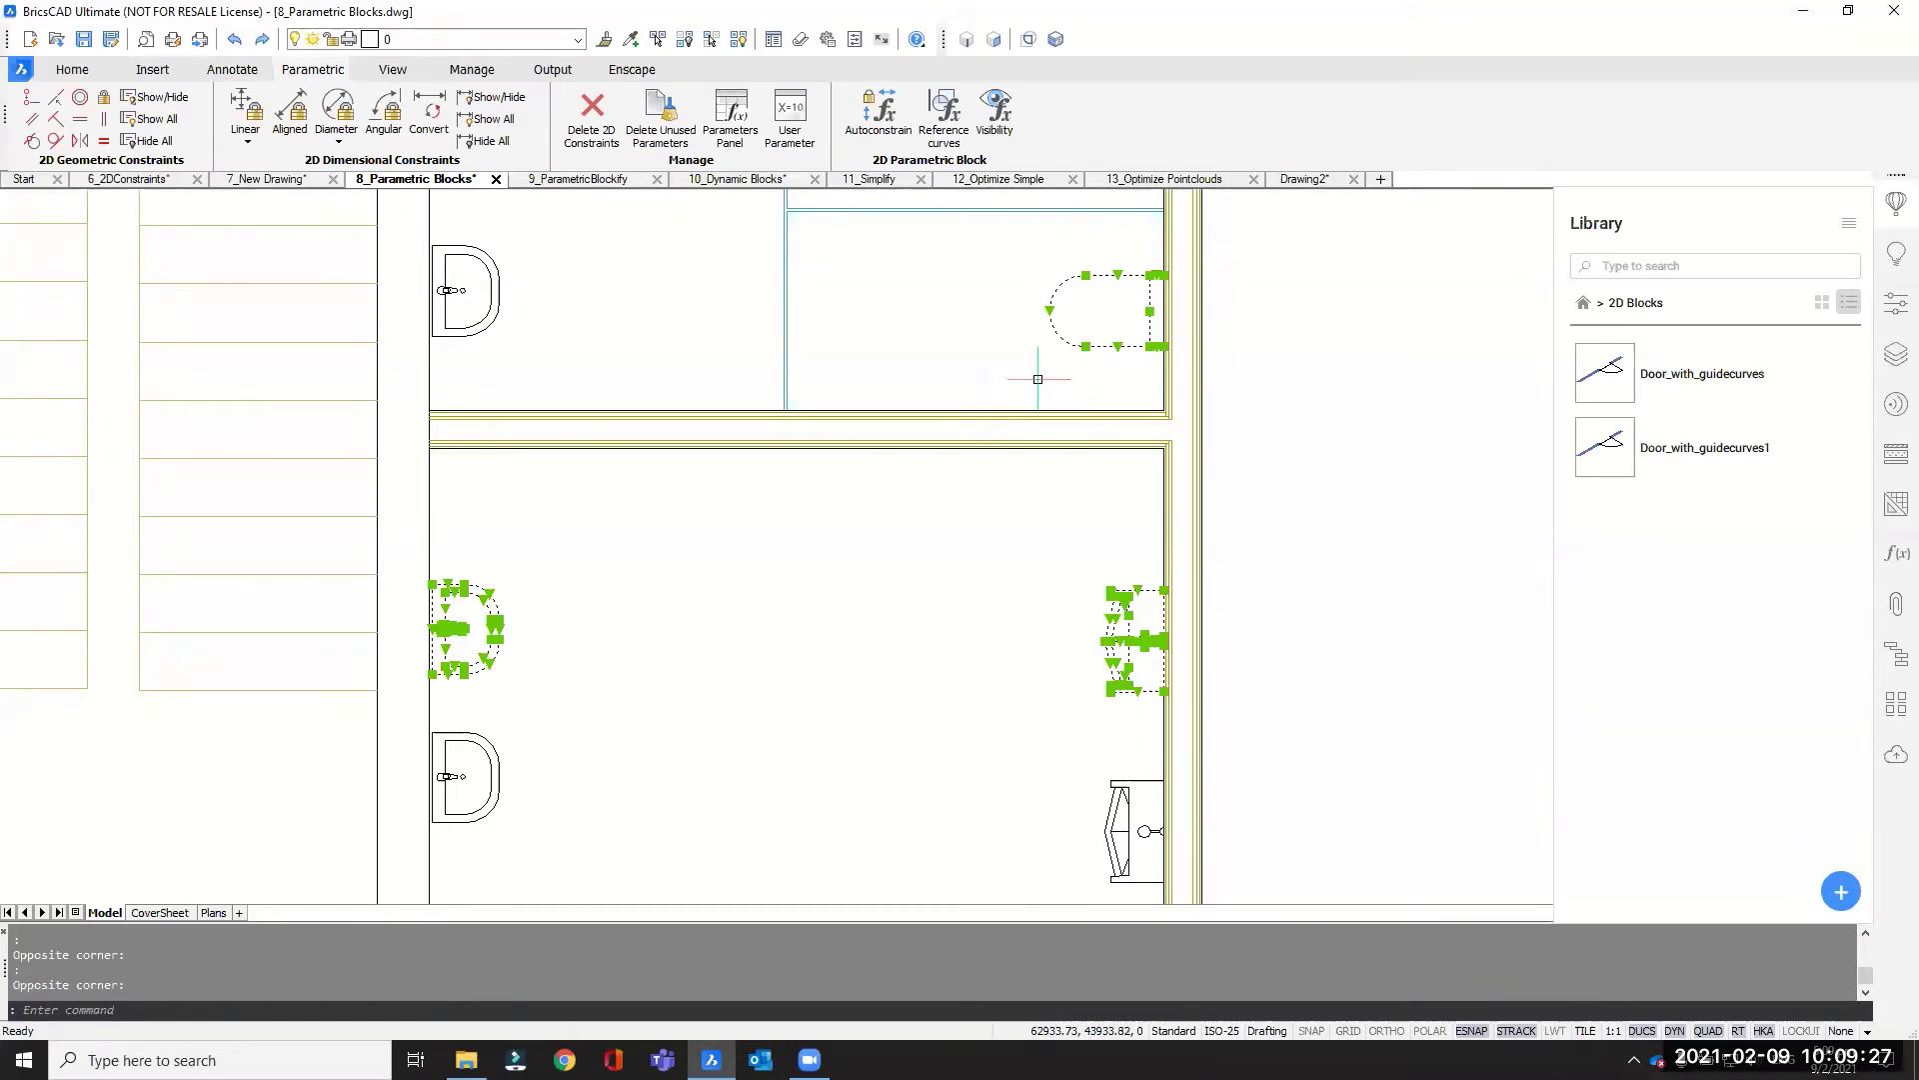
type("o")
key("Return")
left_click(758, 600)
scroll(600, 575, "down", 6)
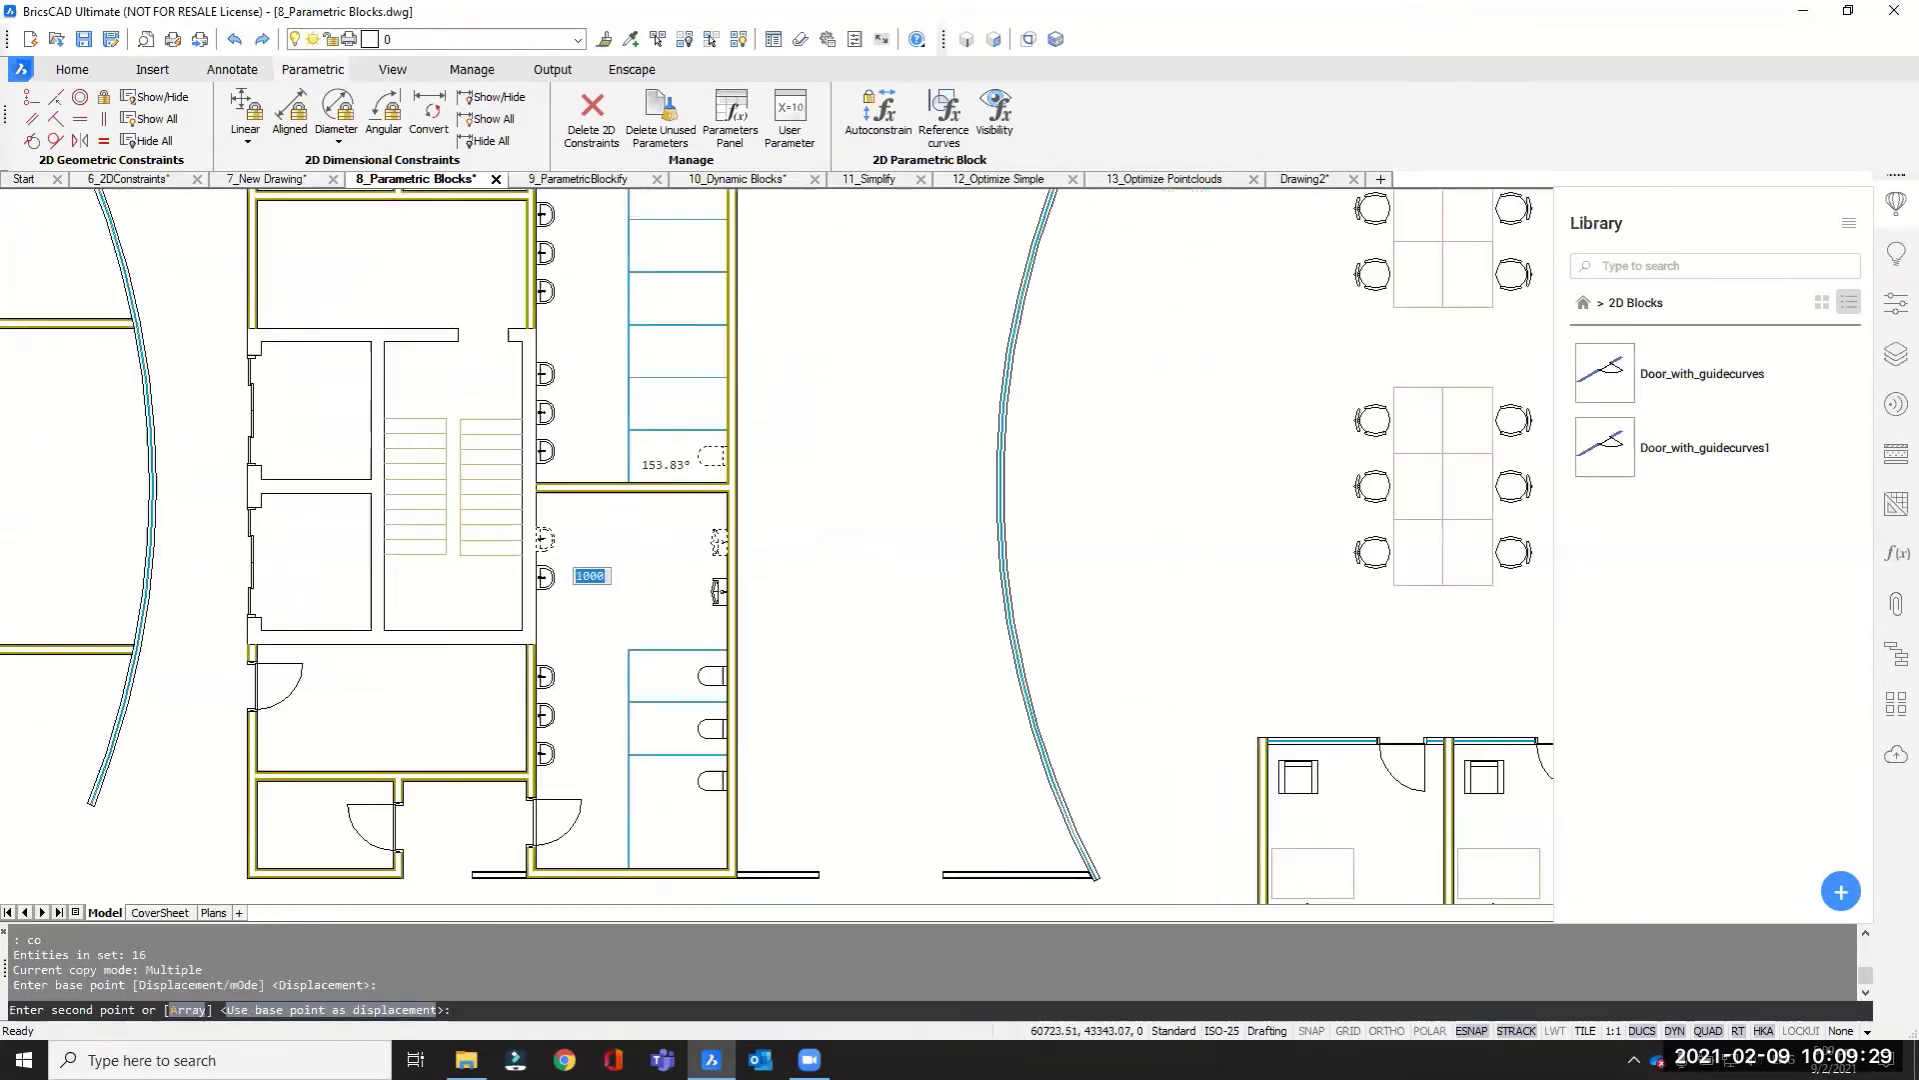
scroll(1100, 445, "down", 2)
scroll(1149, 555, "down", 1)
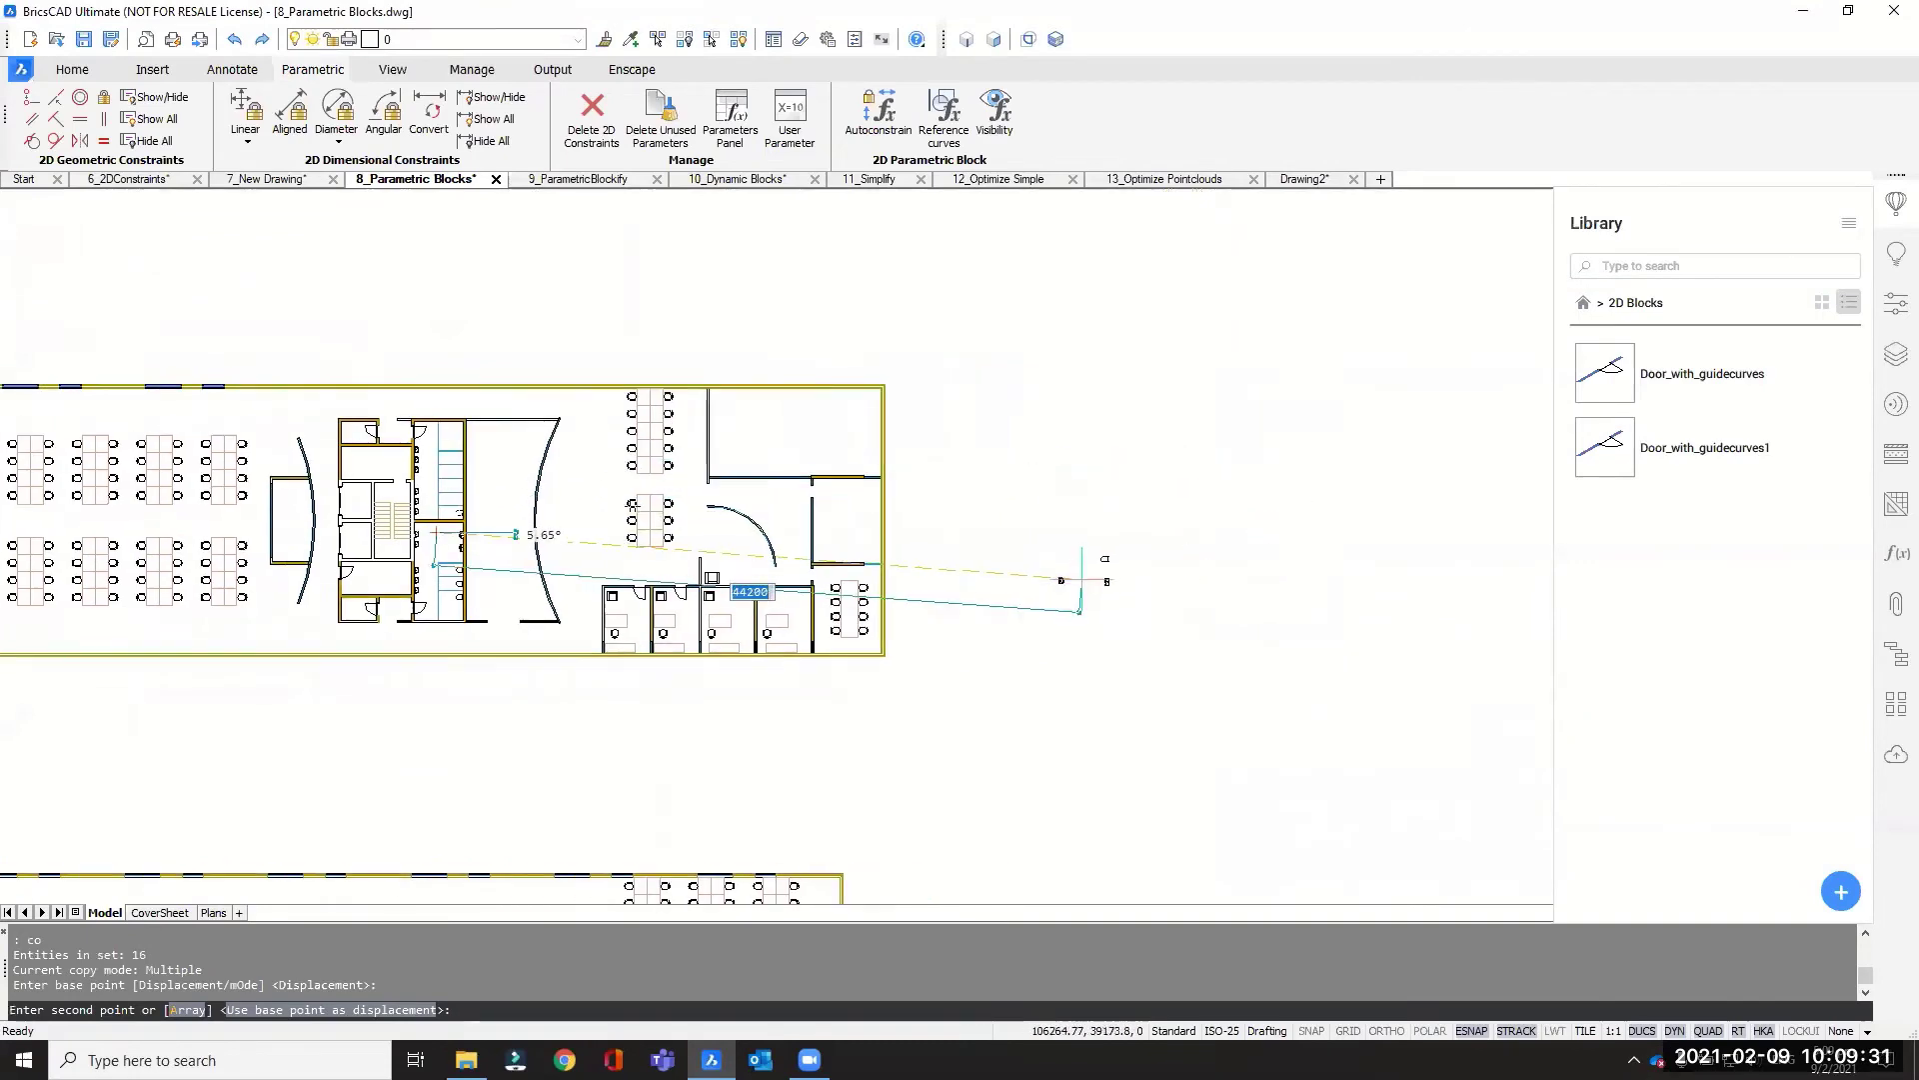
scroll(1194, 576, "up", 5)
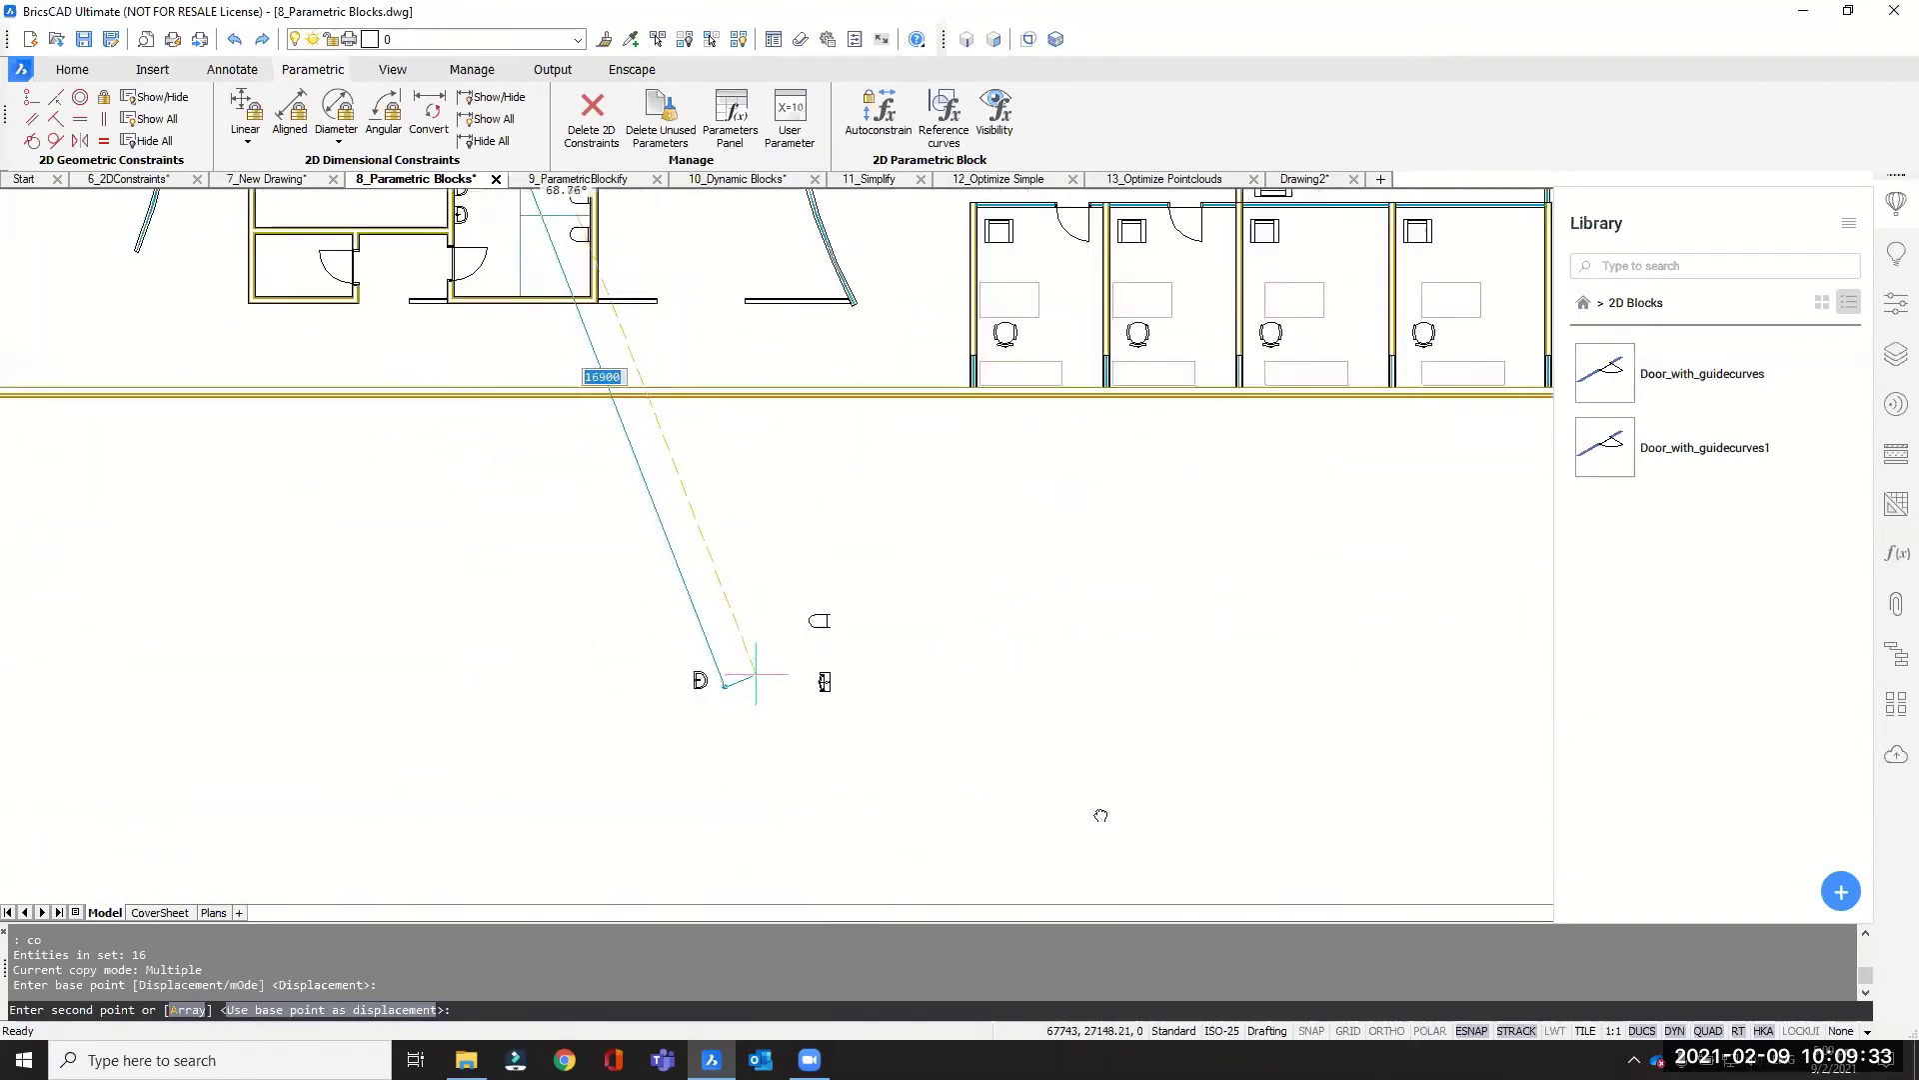
scroll(913, 700, "up", 4)
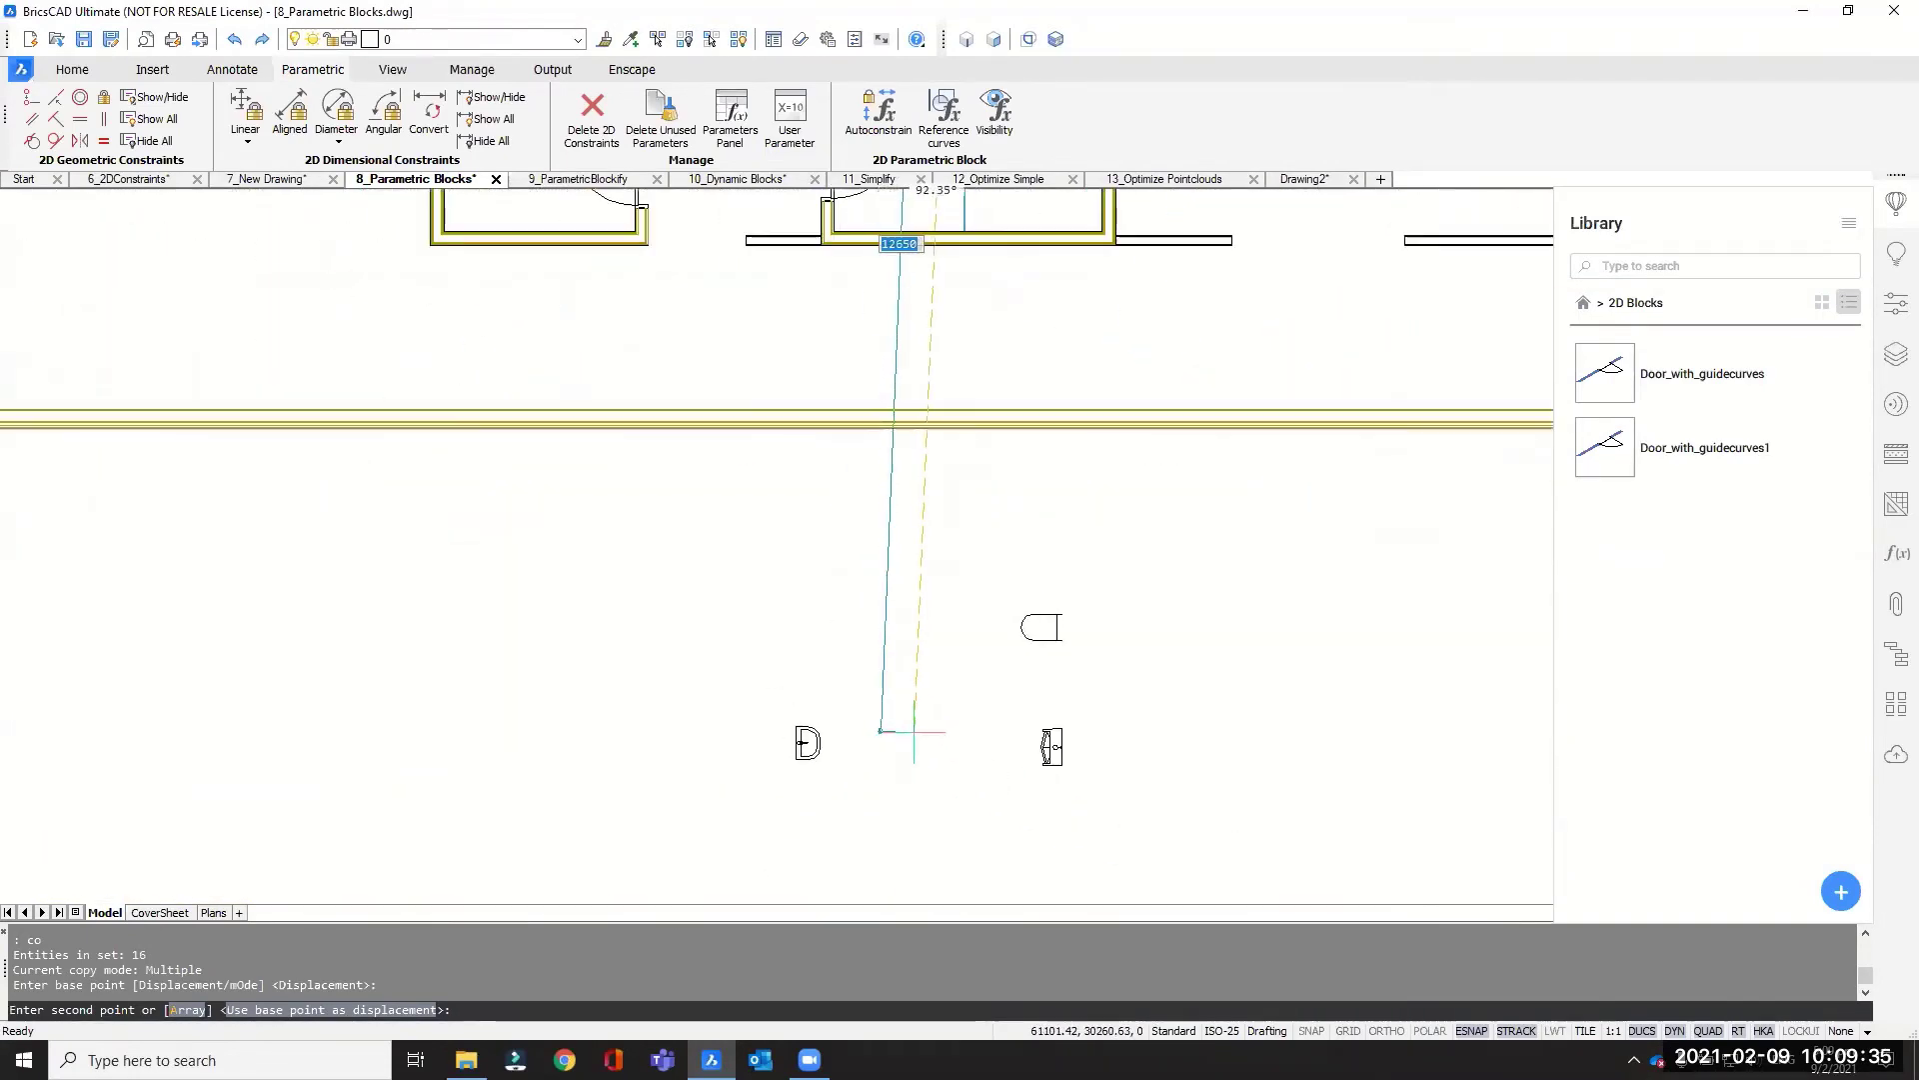
left_click(914, 712)
key("Return")
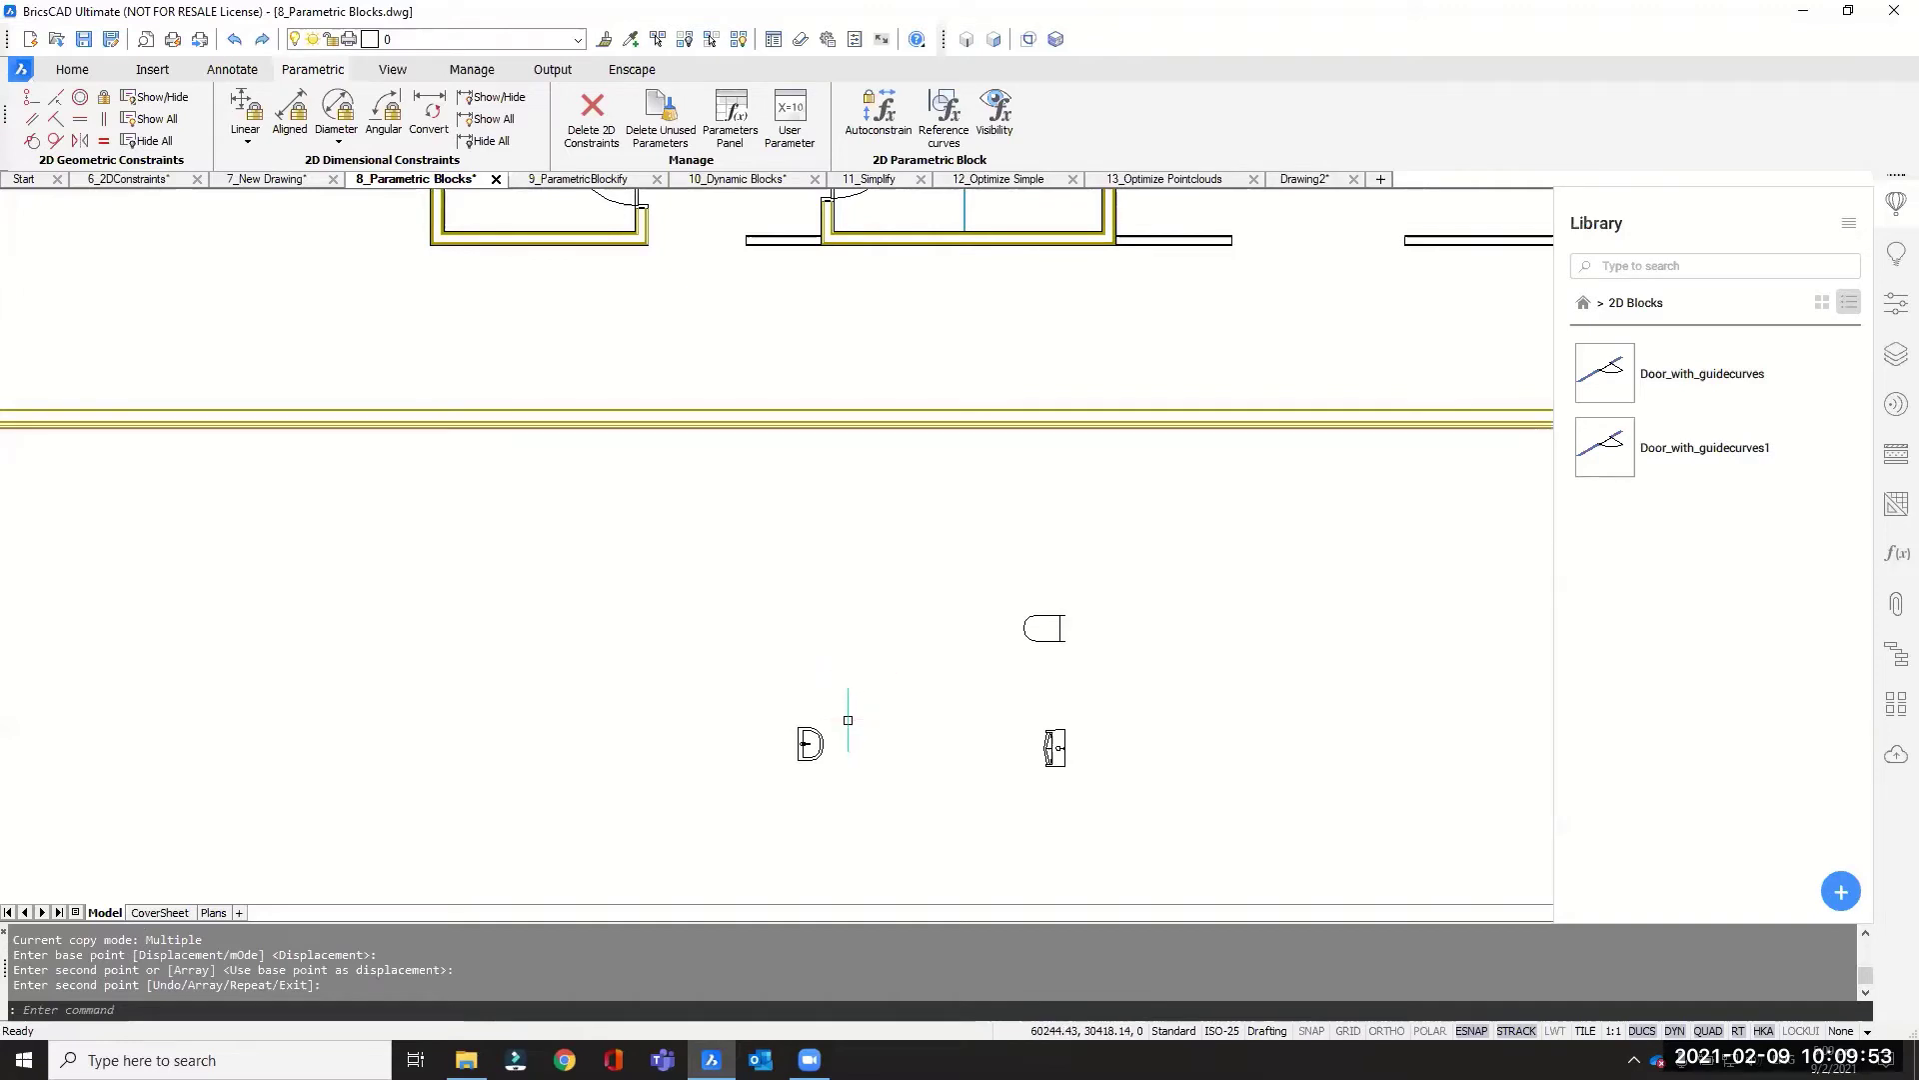
Step: Examine the geometry of the copied washbasin, toilet and urinal up close
scroll(755, 739, "up", 5)
scroll(815, 759, "up", 2)
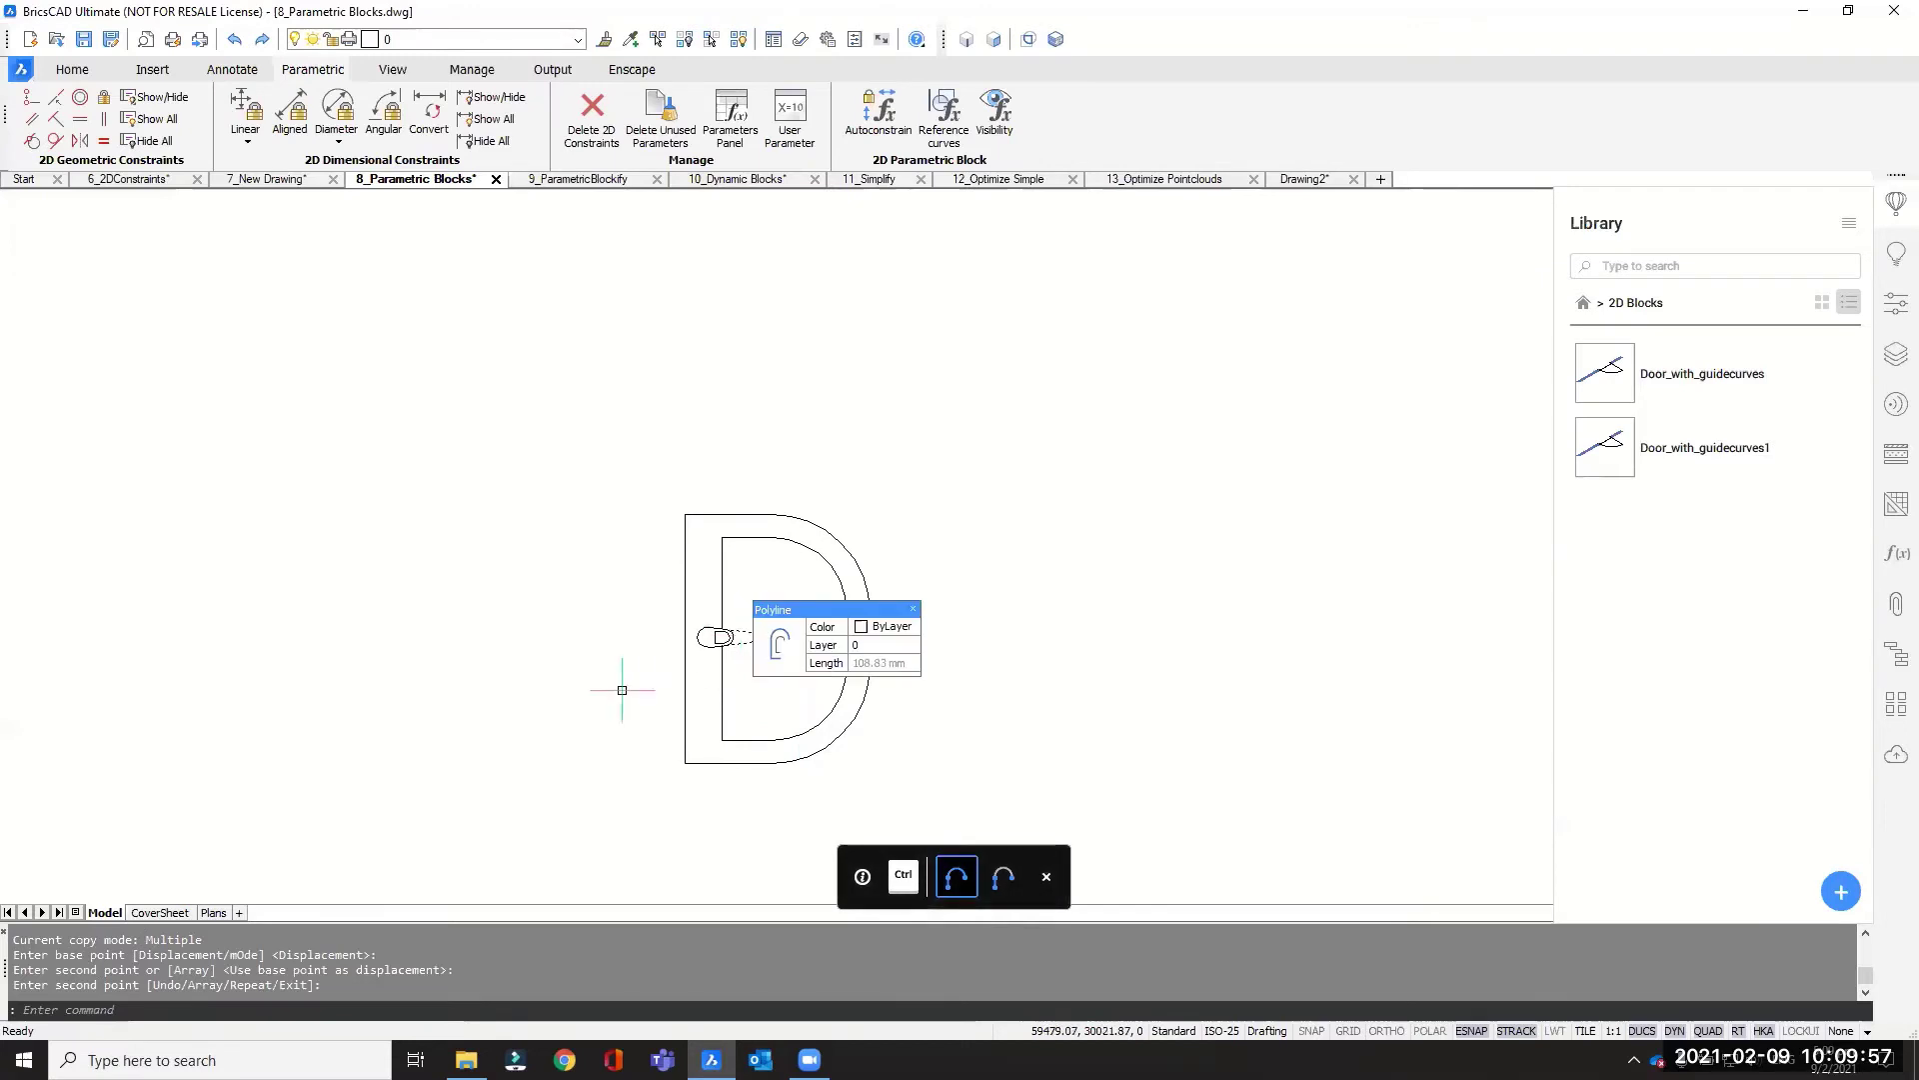
scroll(617, 687, "down", 3)
scroll(882, 372, "up", 4)
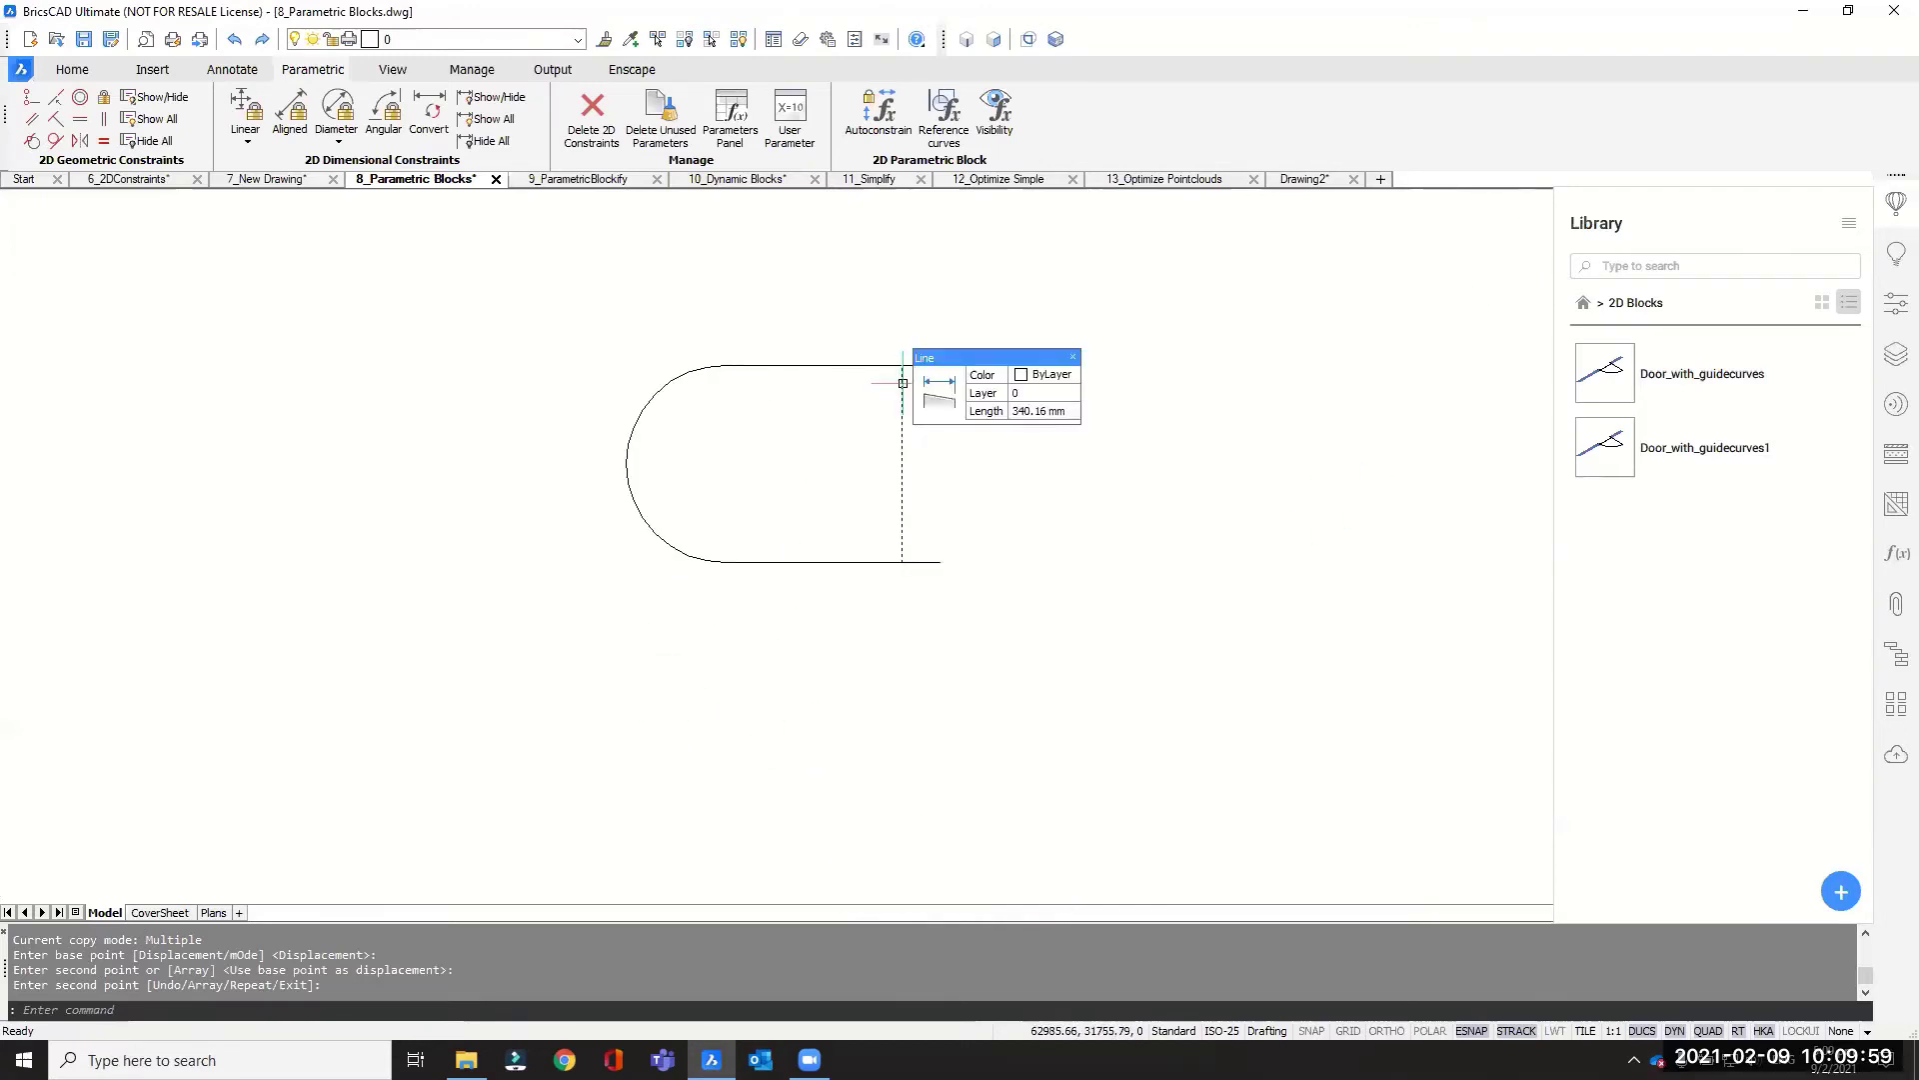
scroll(936, 410, "down", 4)
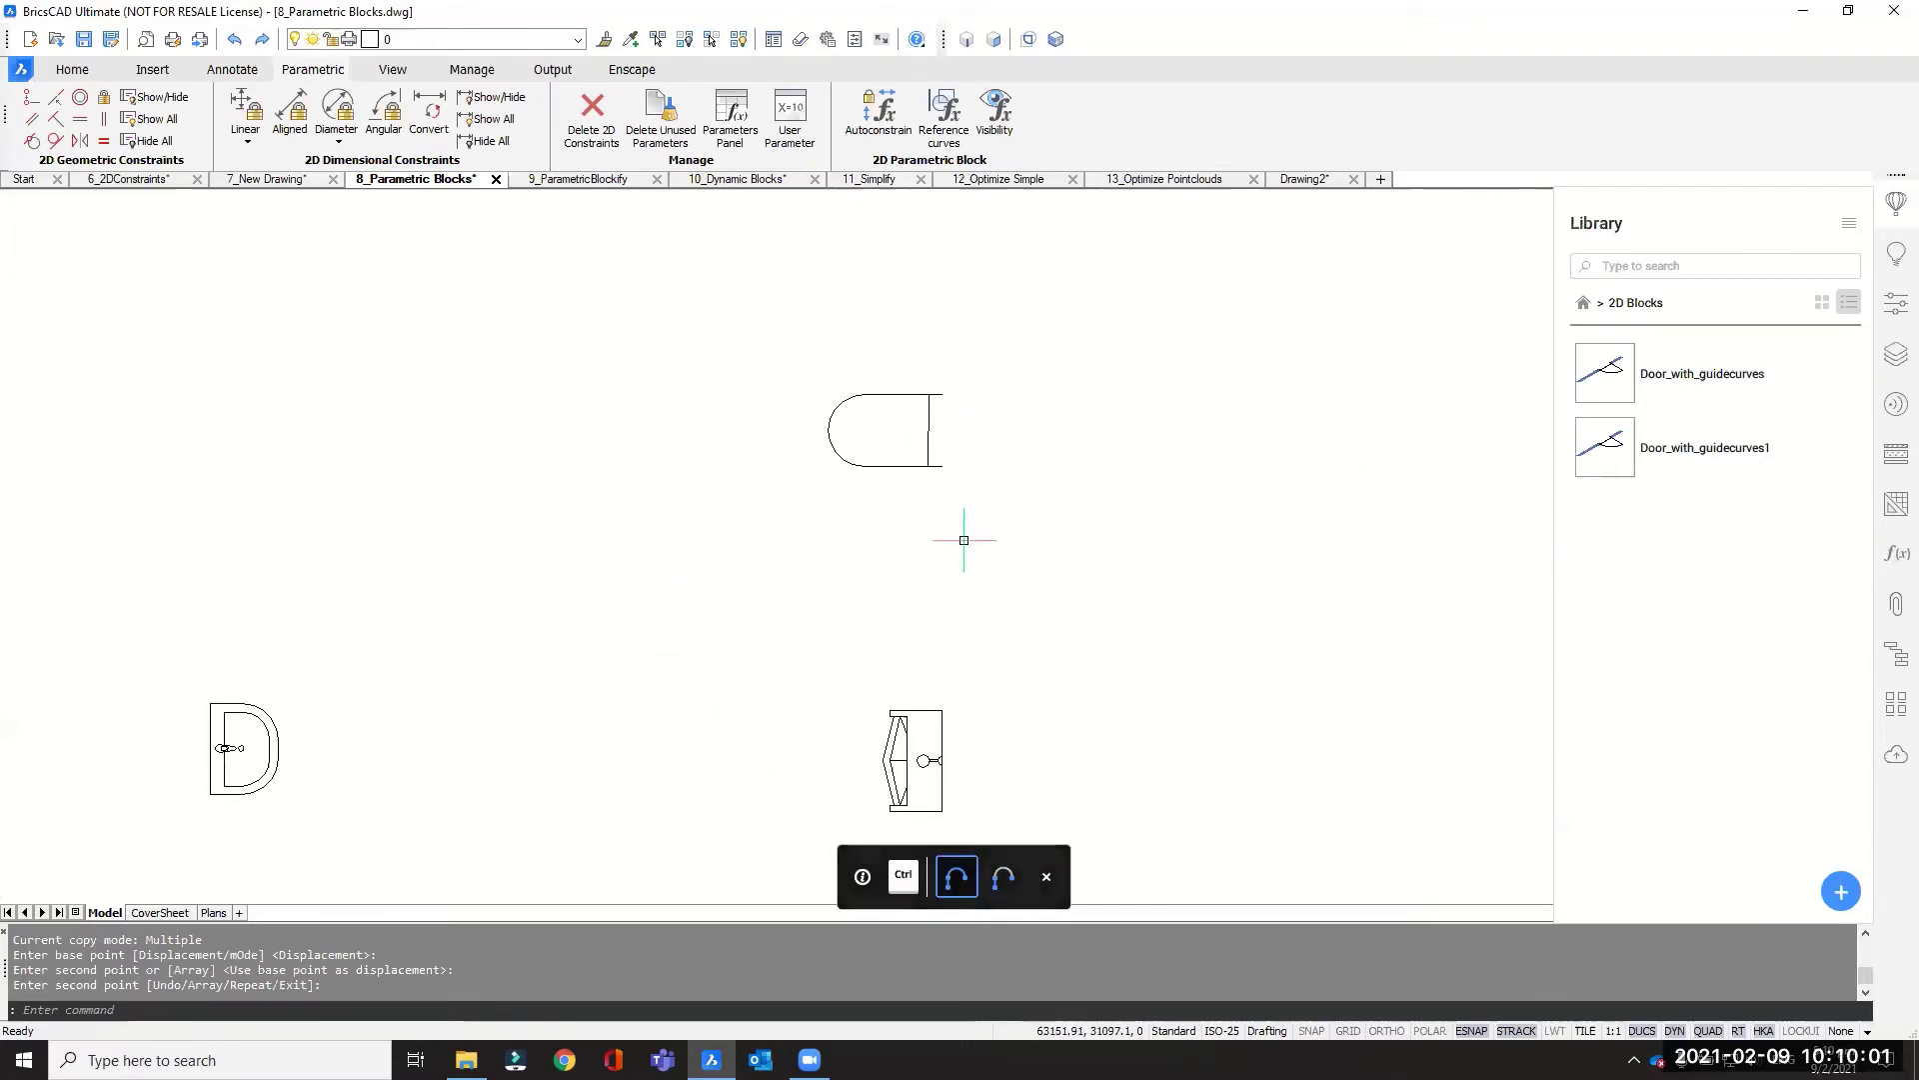
middle_click_drag(964, 541, 1078, 326)
scroll(1021, 511, "up", 5)
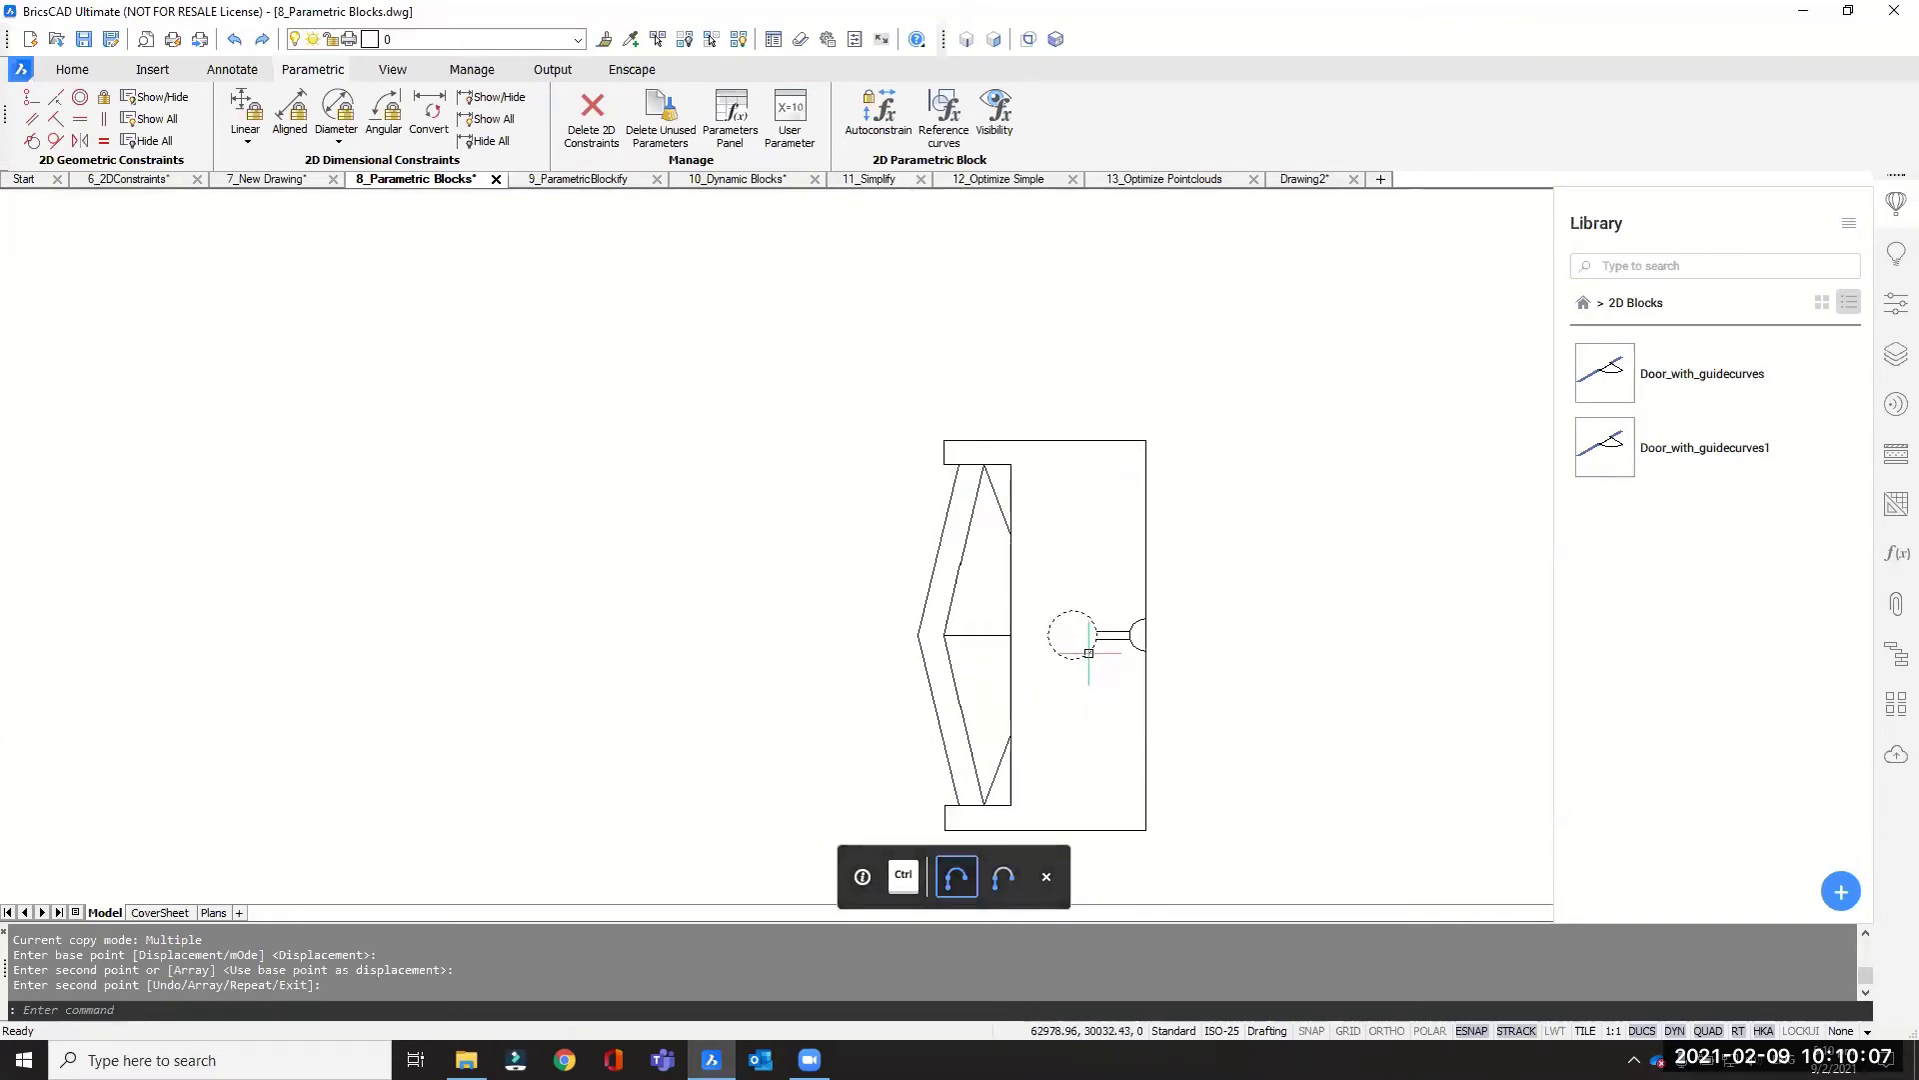
scroll(1128, 636, "down", 6)
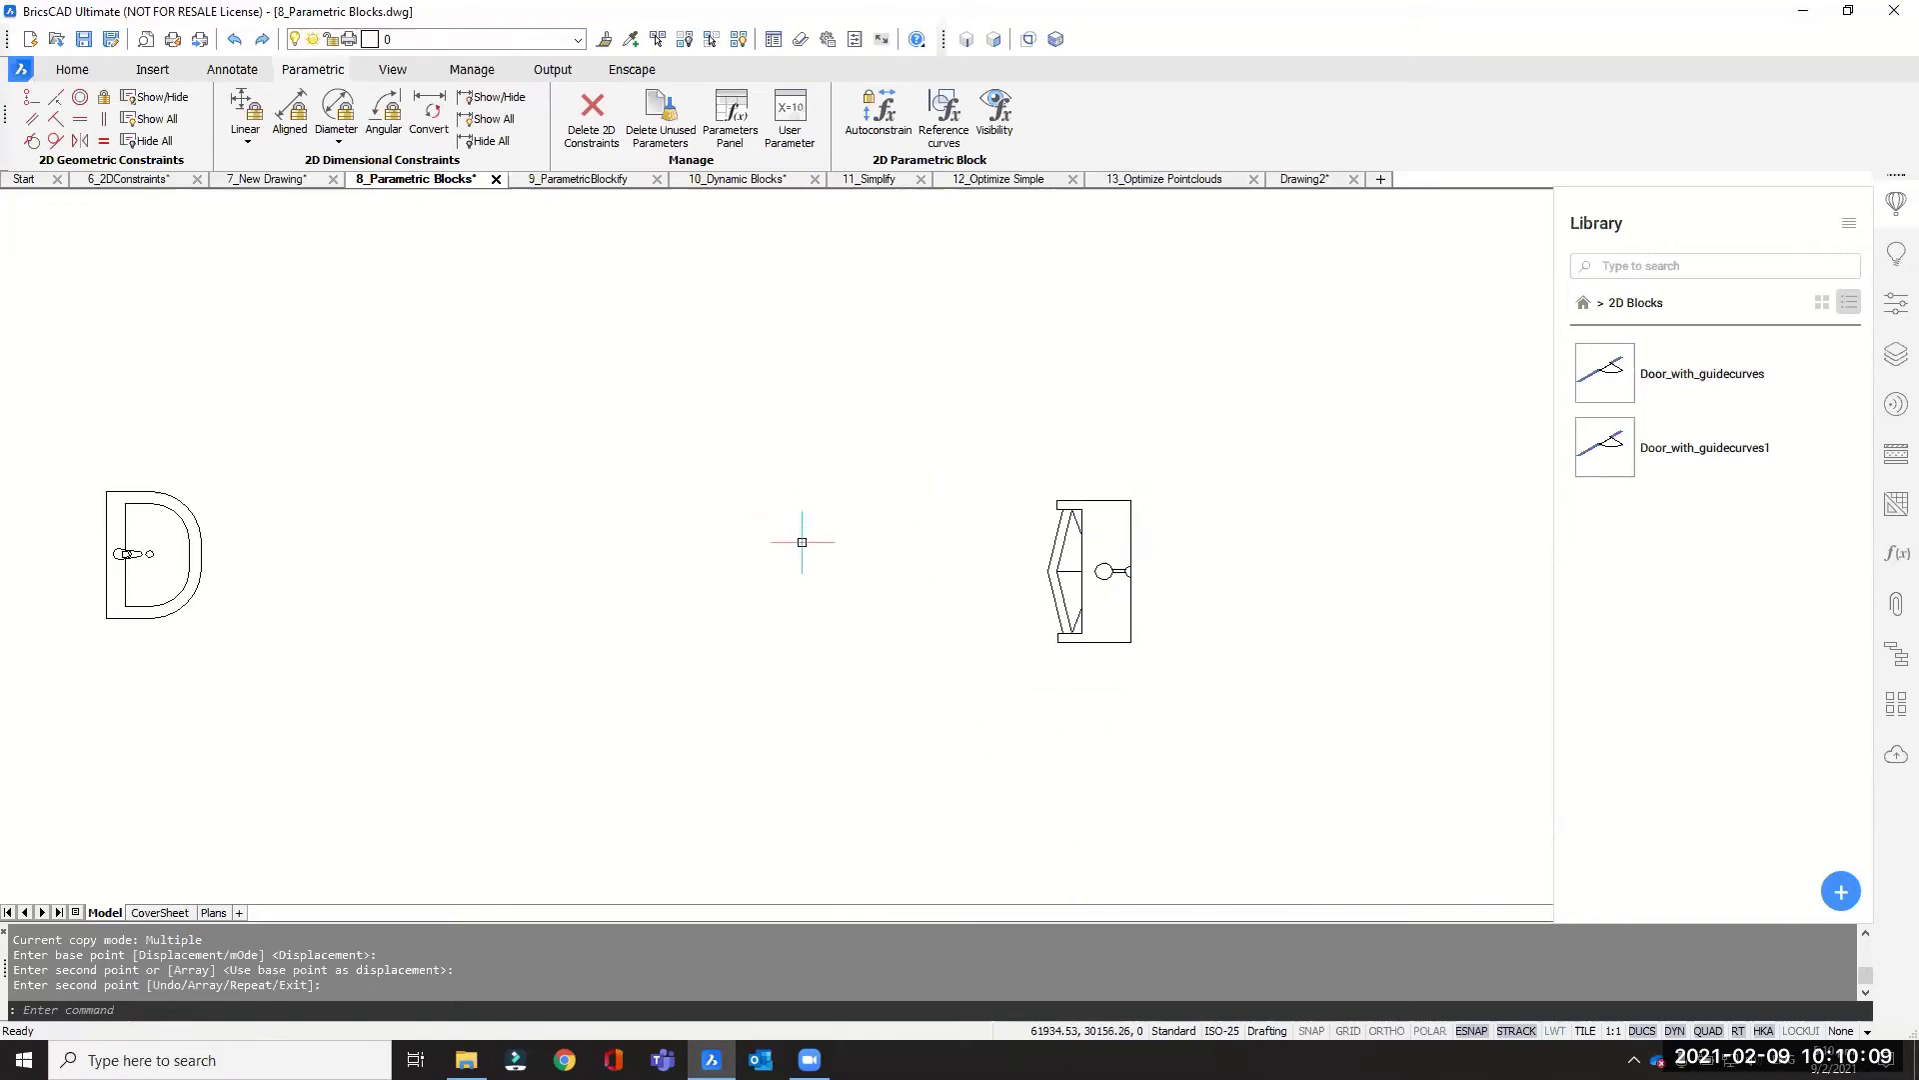
middle_click_drag(667, 480, 806, 642)
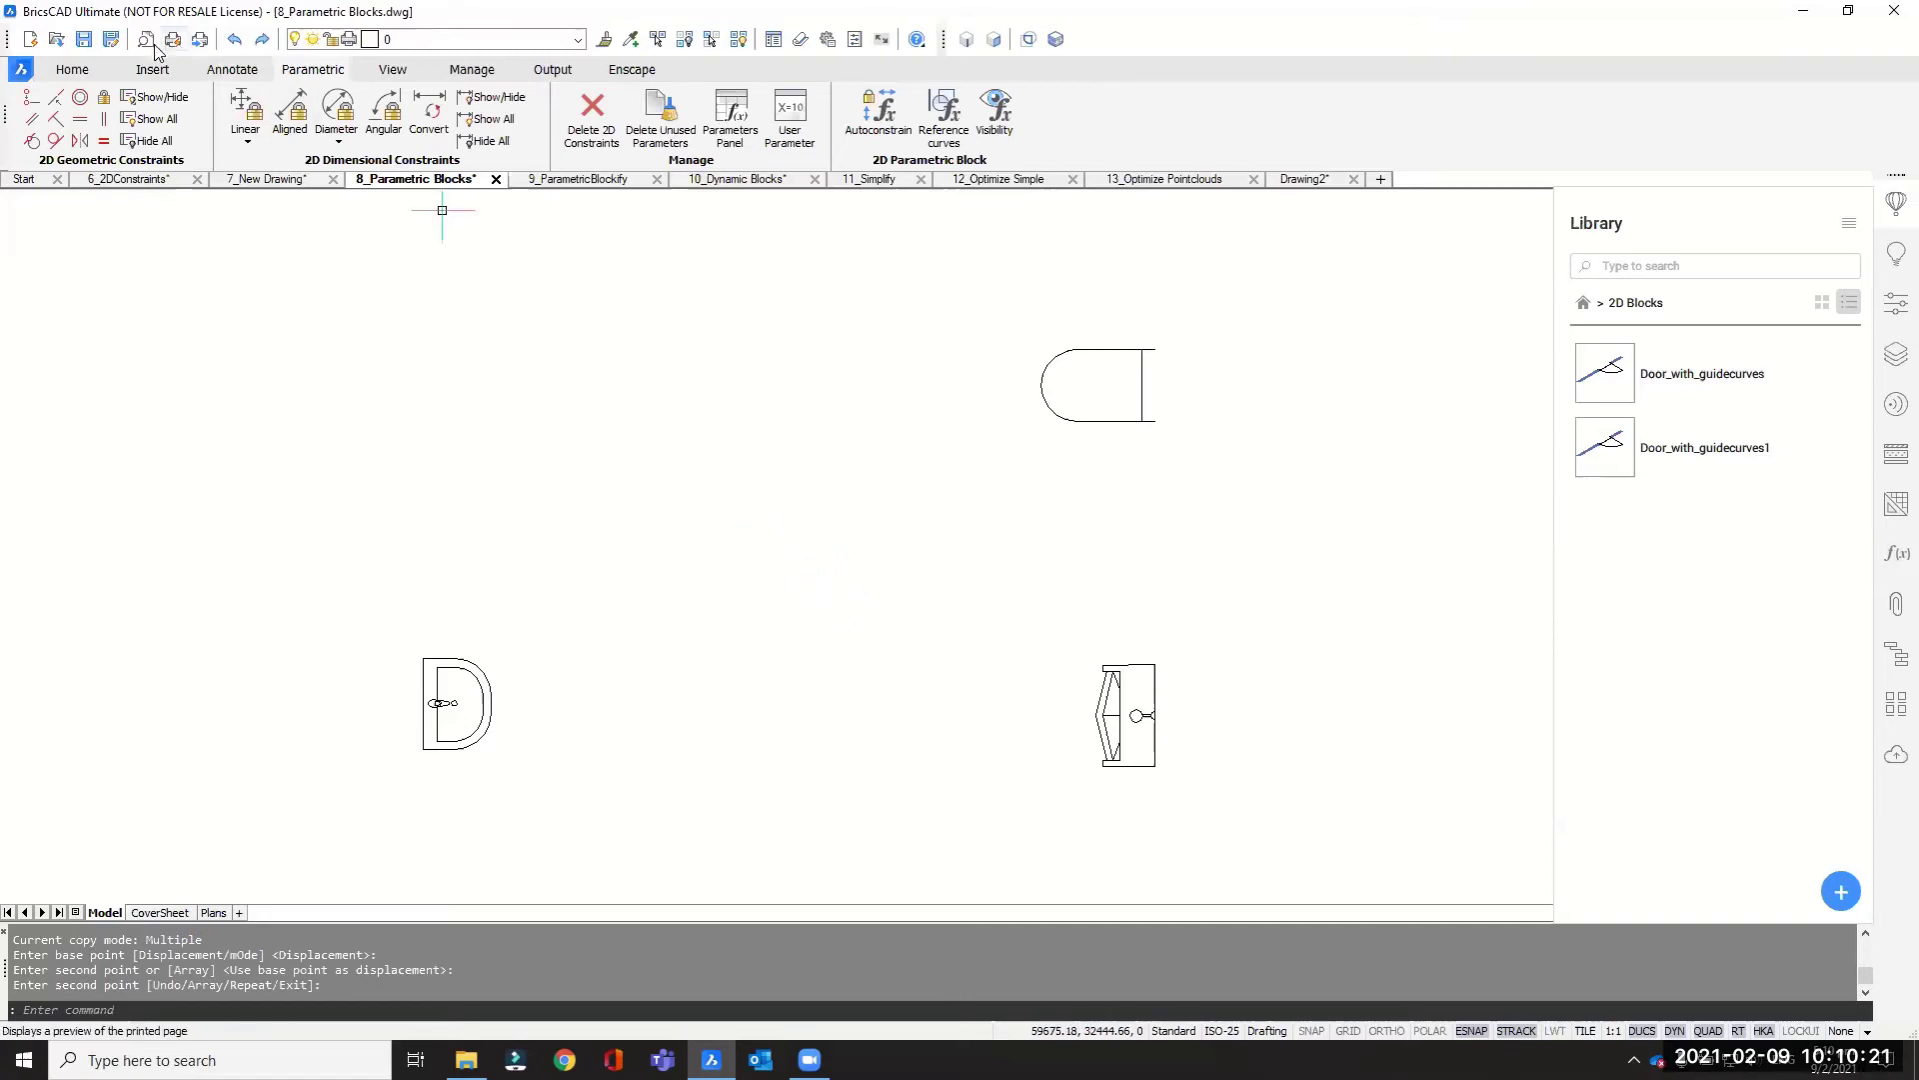
Step: Start a block definition named Sanitary and select all three copied fixtures as its entities
left_click(88, 72)
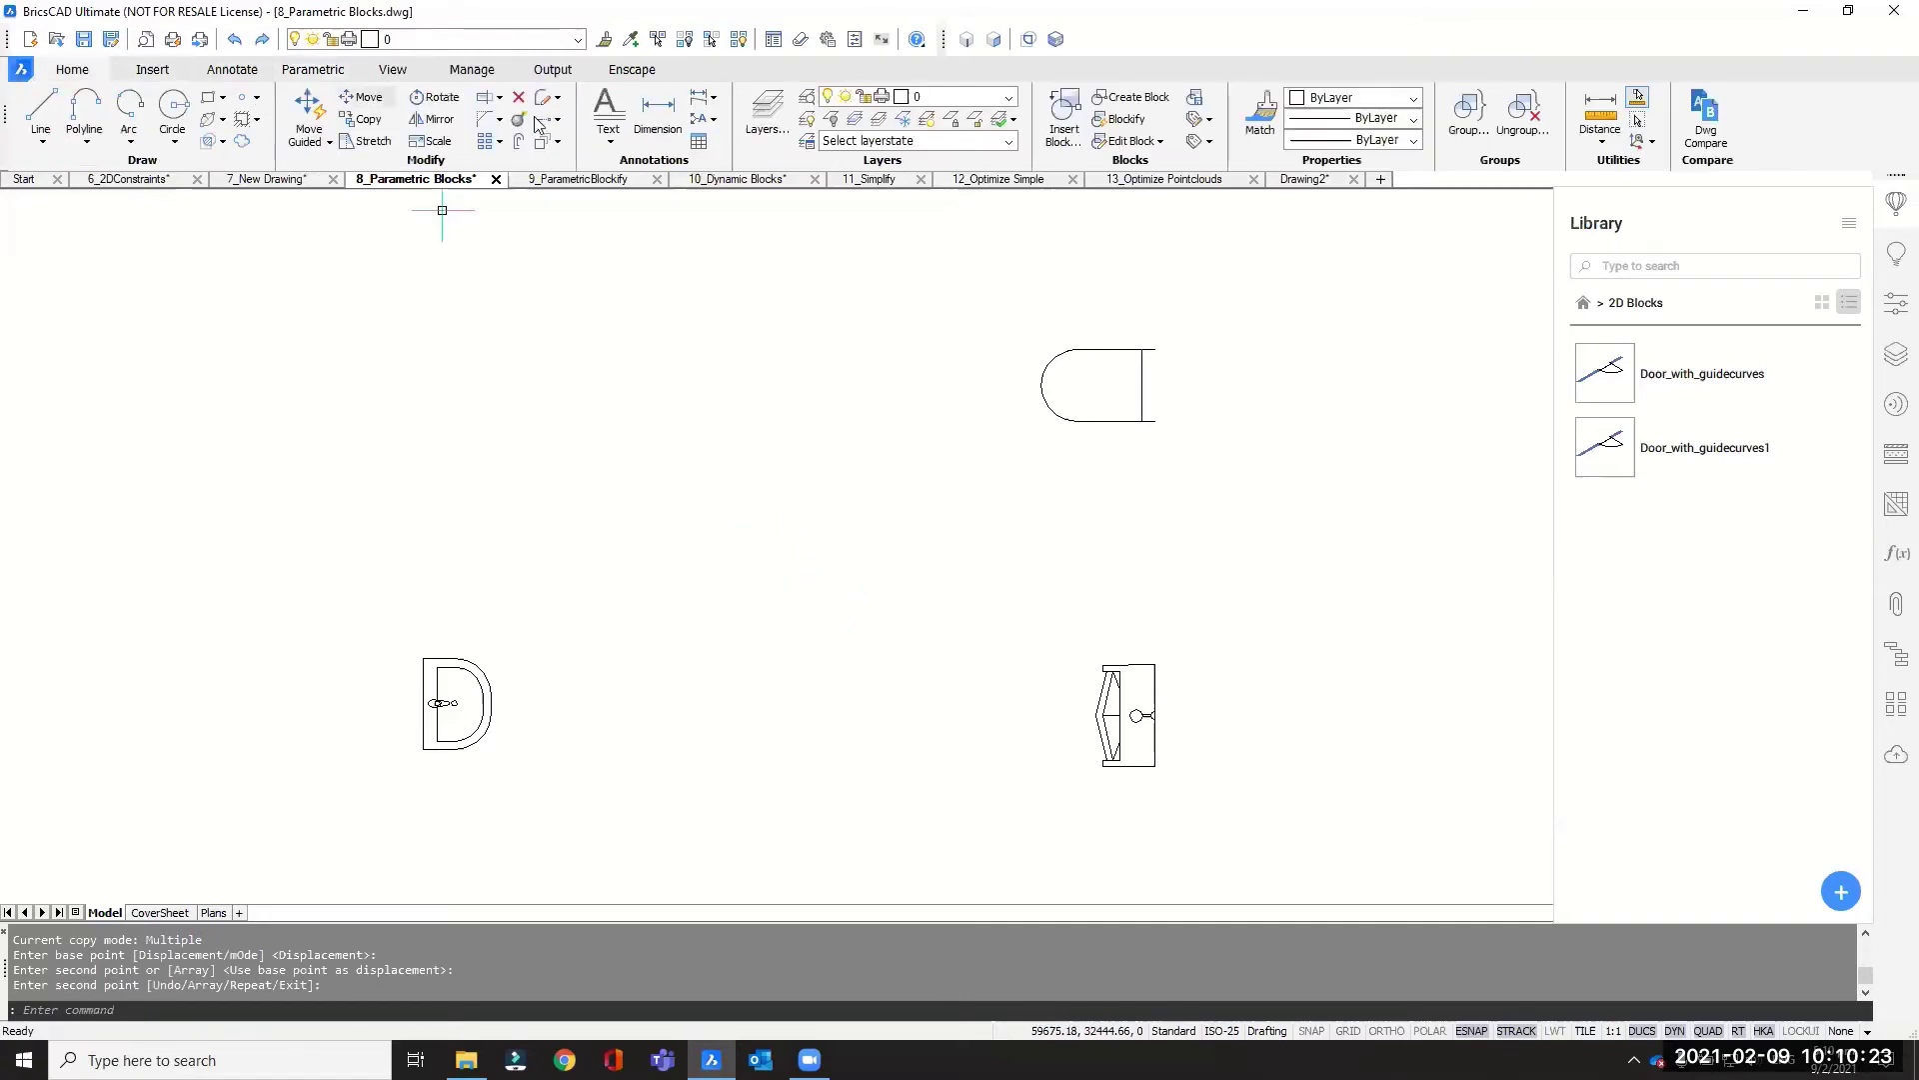
left_click(1148, 99)
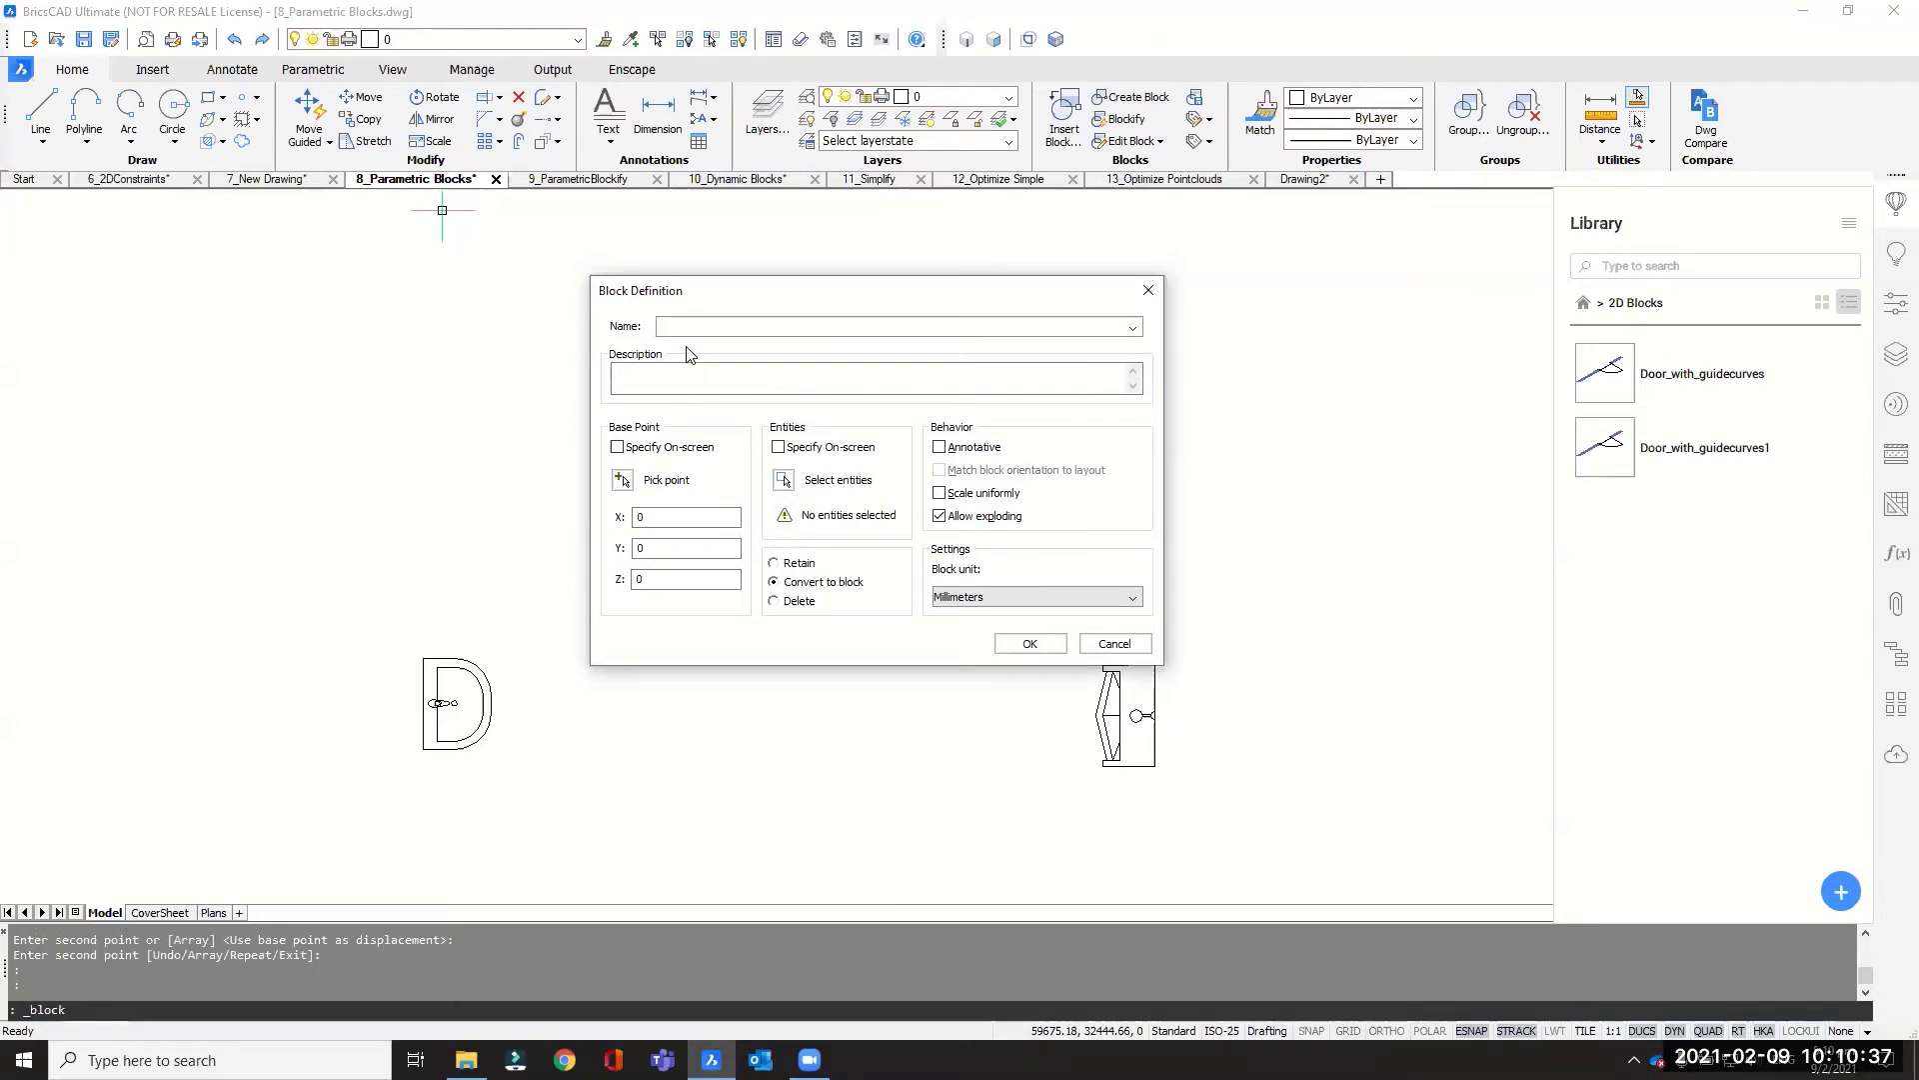
type("Sanitary")
left_click(784, 479)
left_click(342, 264)
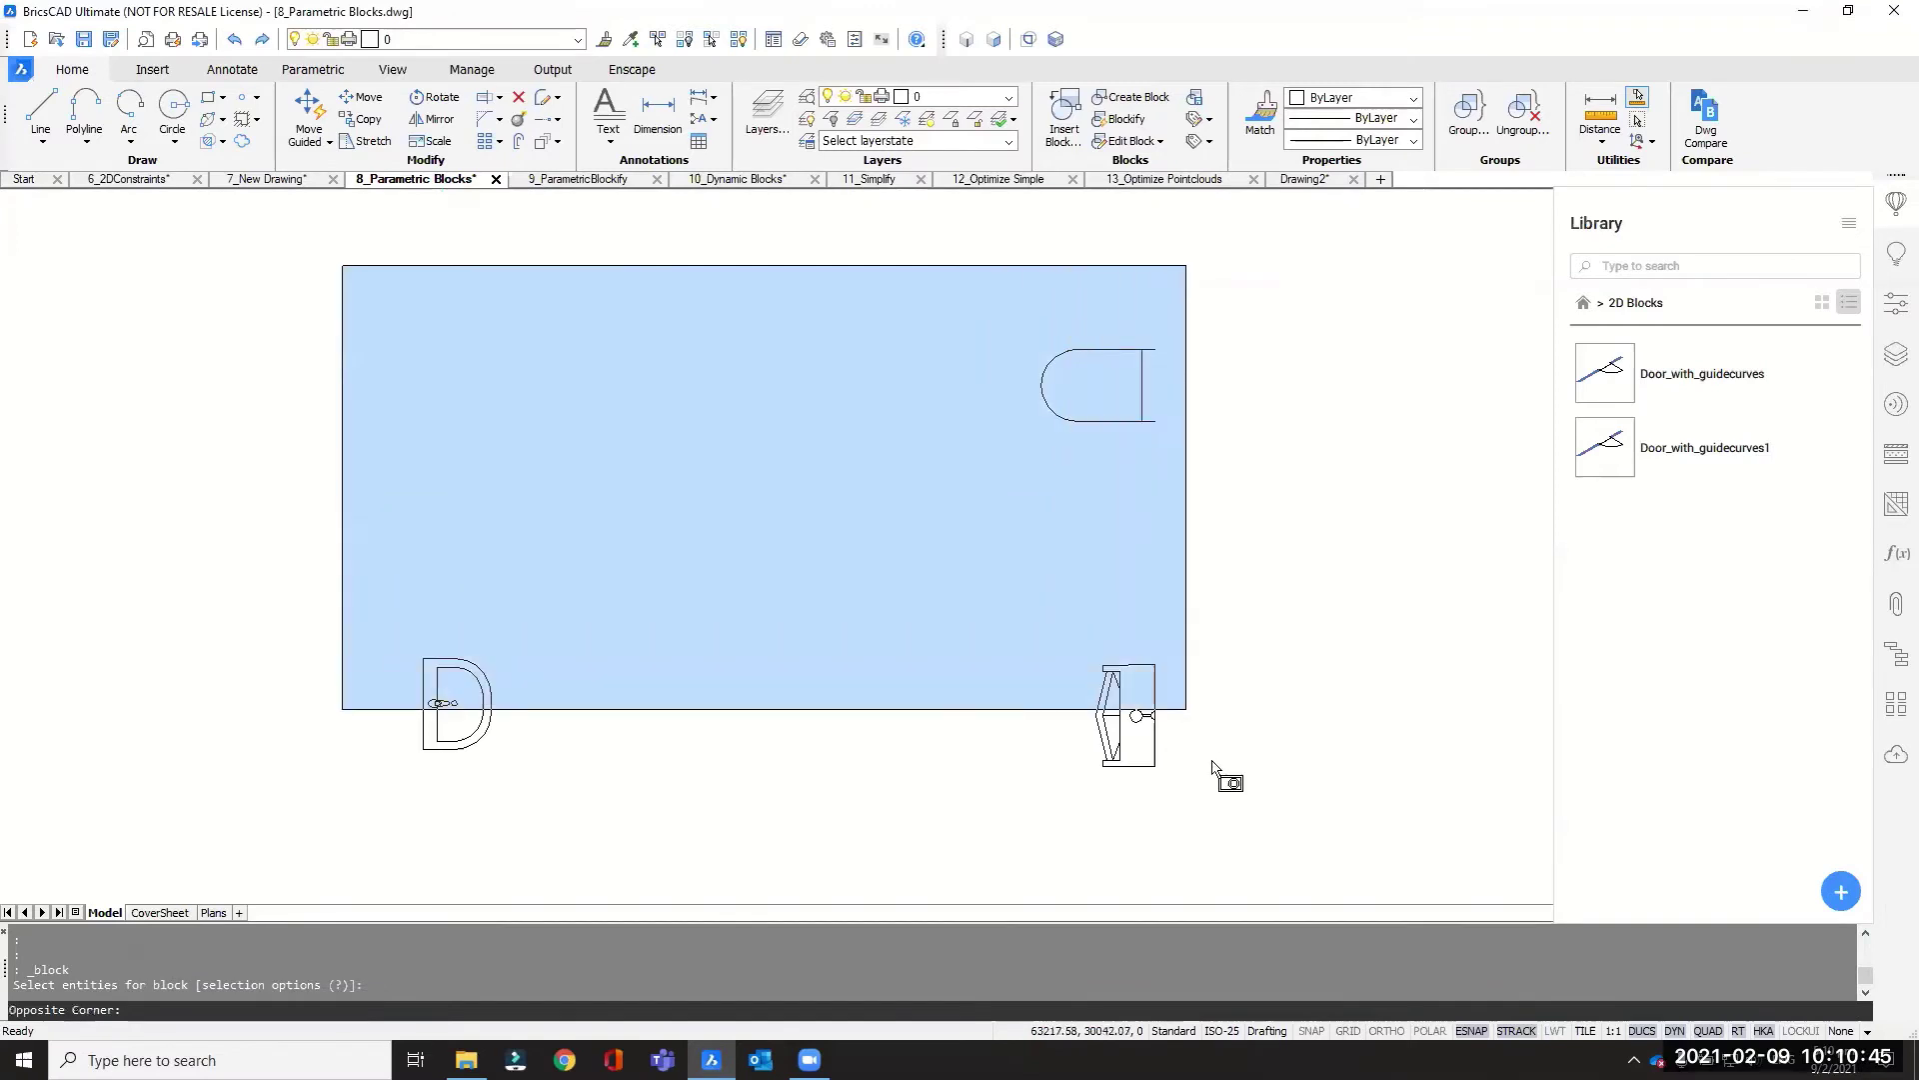
left_click(1260, 834)
key("Return")
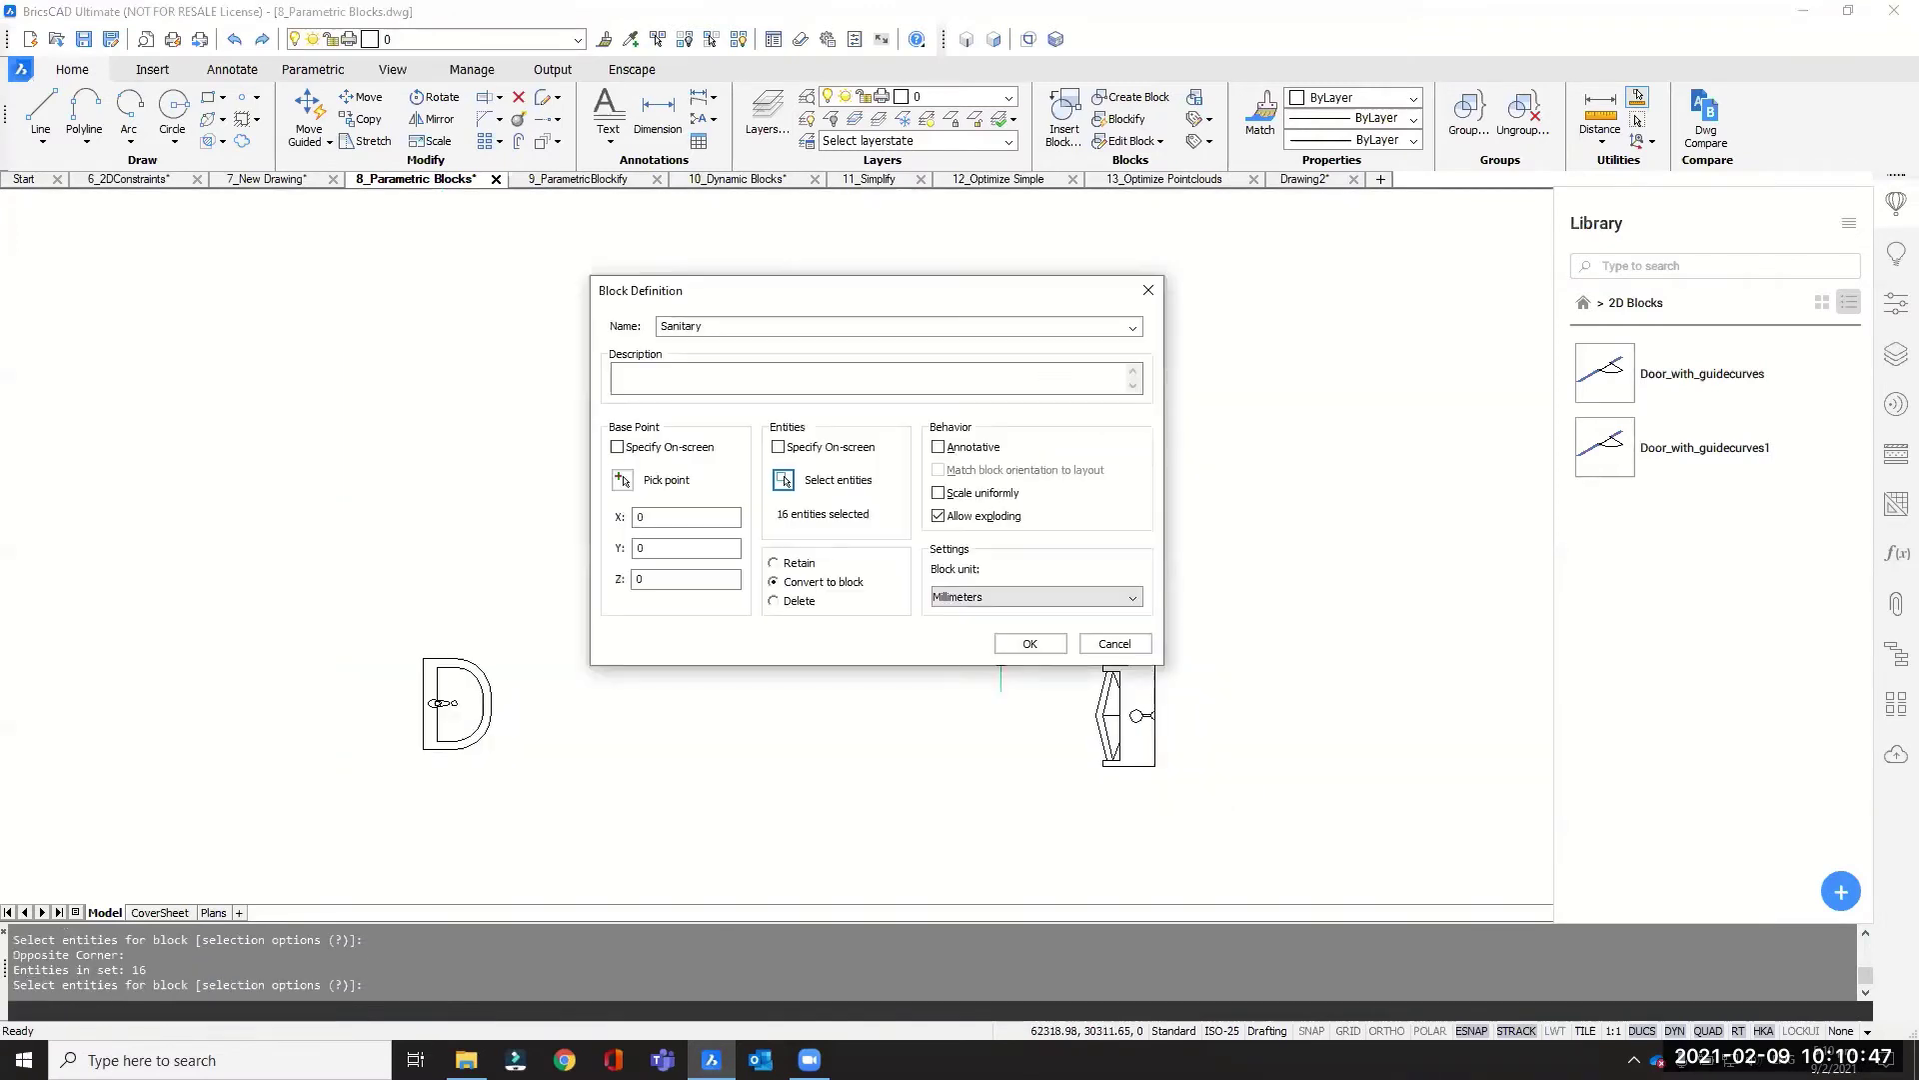
Step: Set the Sanitary block's base point at the washbasin's lower-left corner and create the block
left_click(622, 481)
left_click(422, 748)
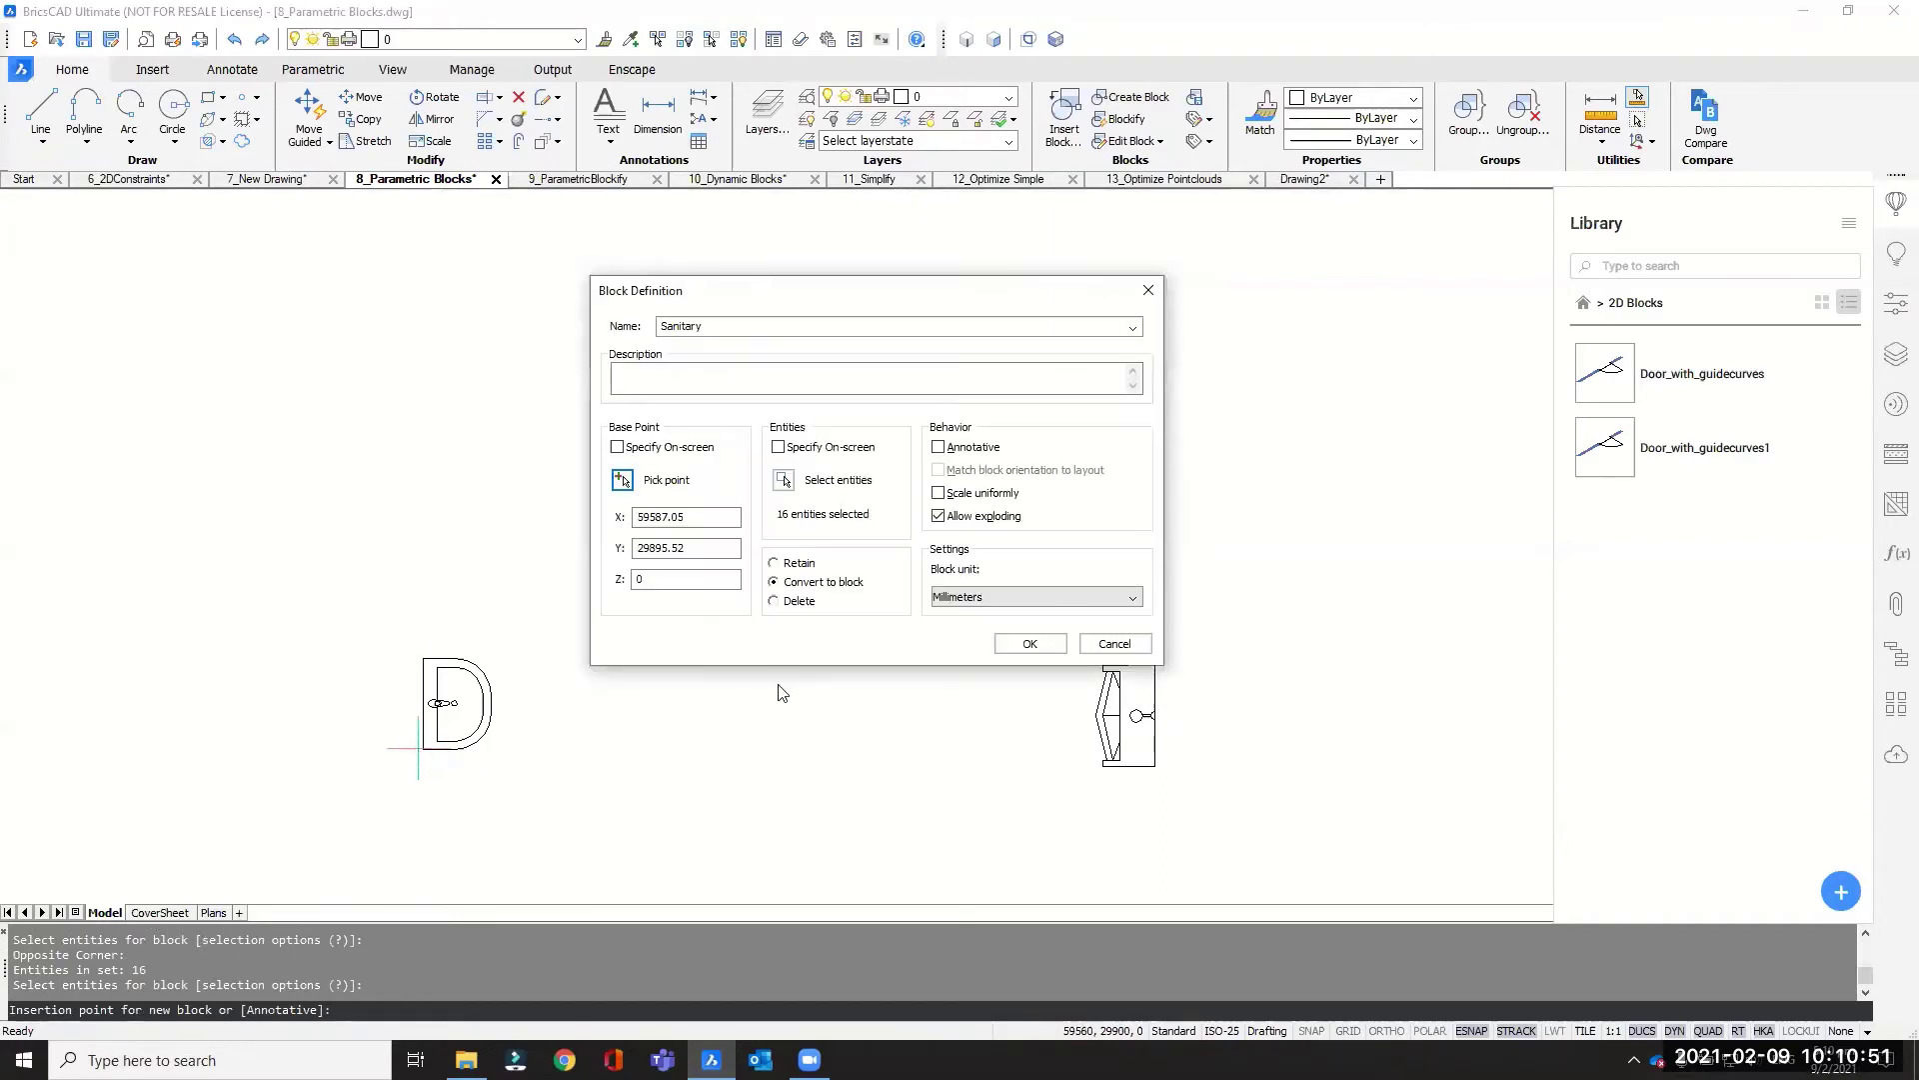
left_click(1047, 647)
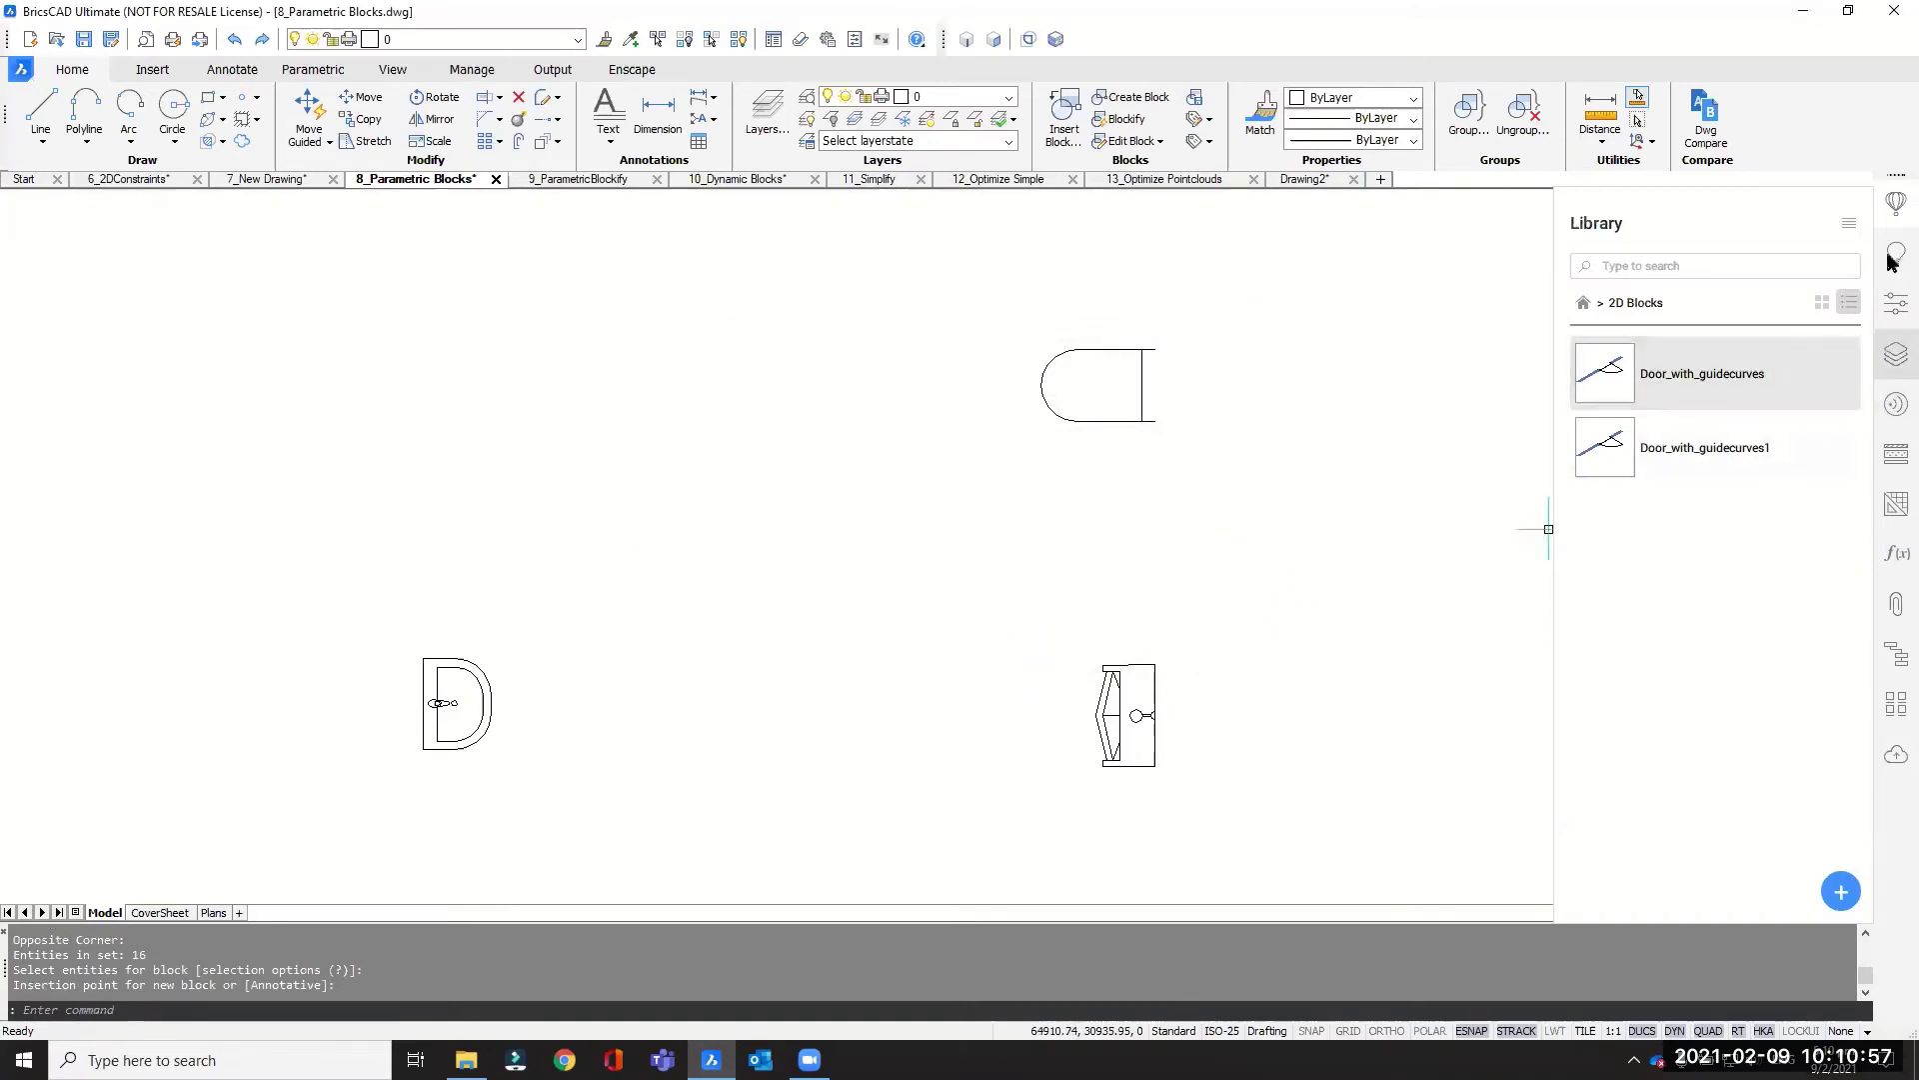
Step: Hide the block library and open the Sanitary block for editing with BEDIT
left_click(1896, 203)
middle_click_drag(1067, 581, 1209, 561)
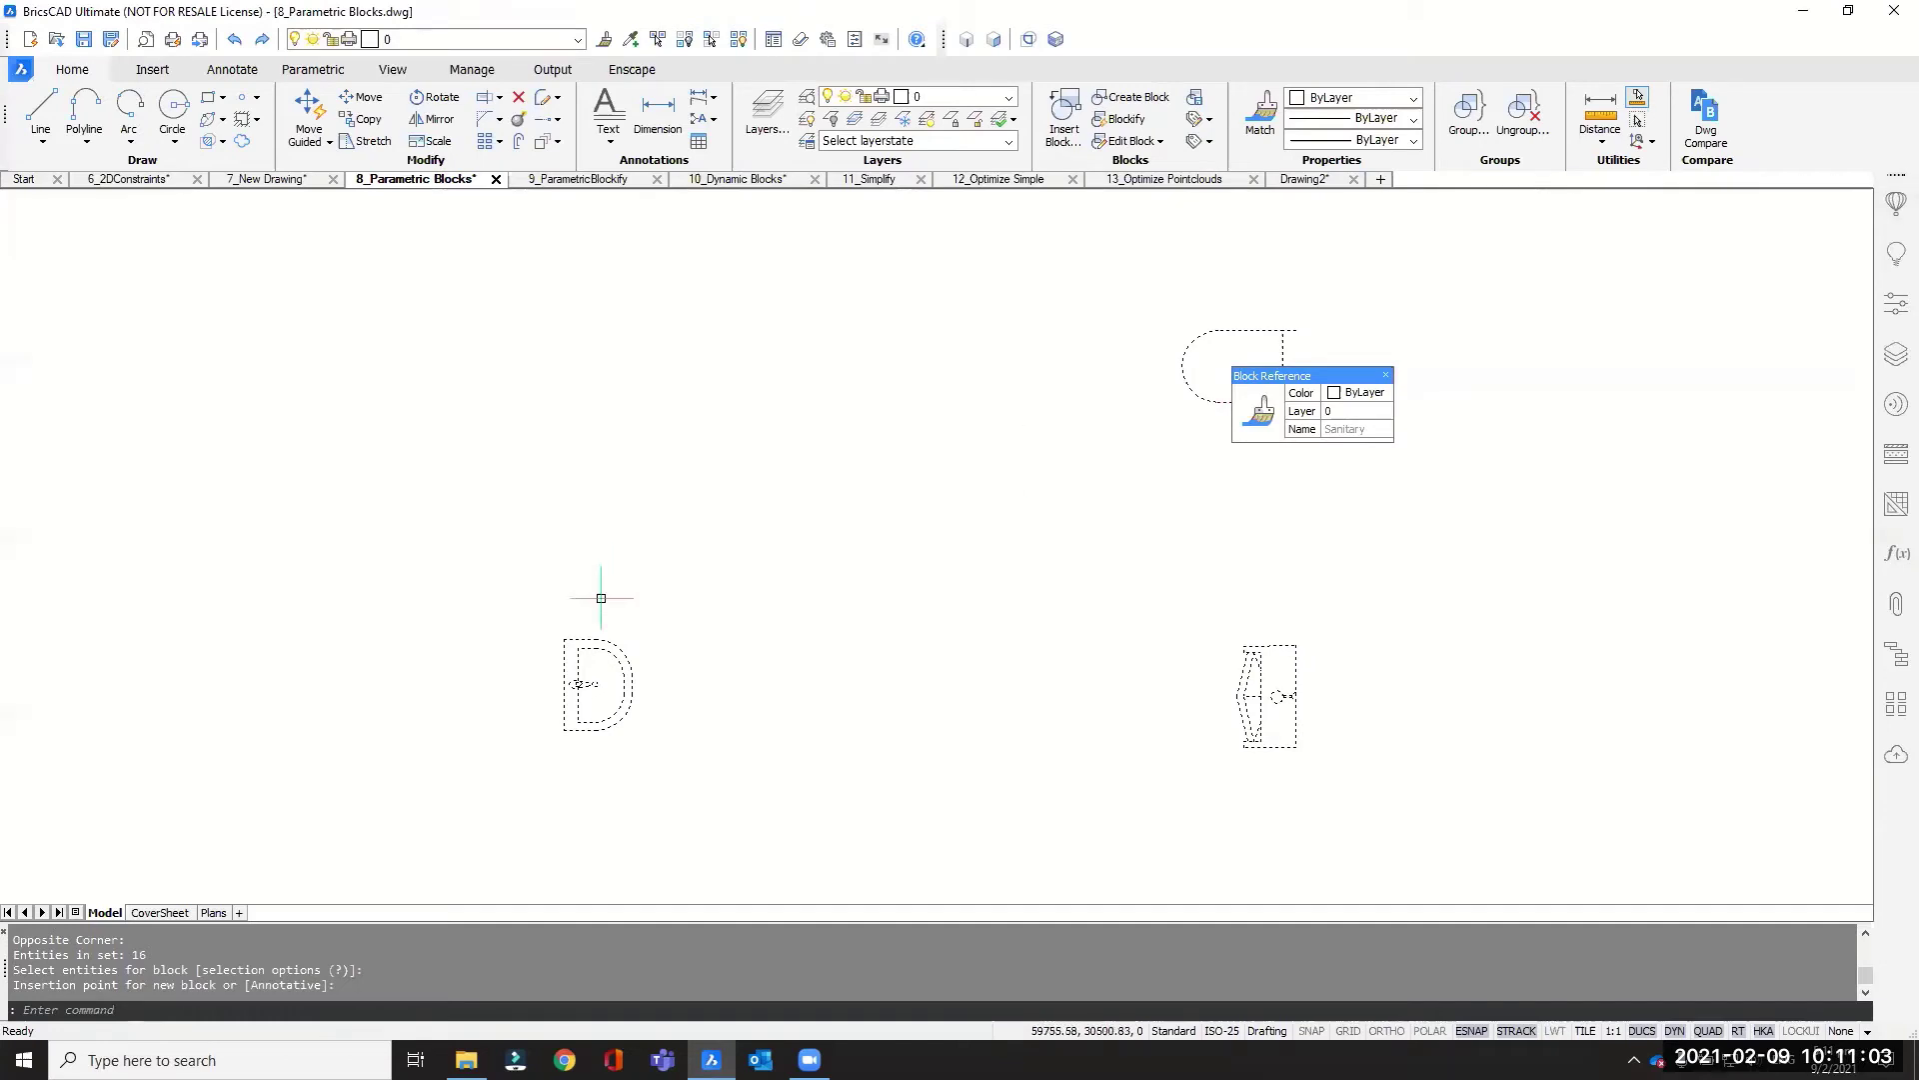
type("bedit")
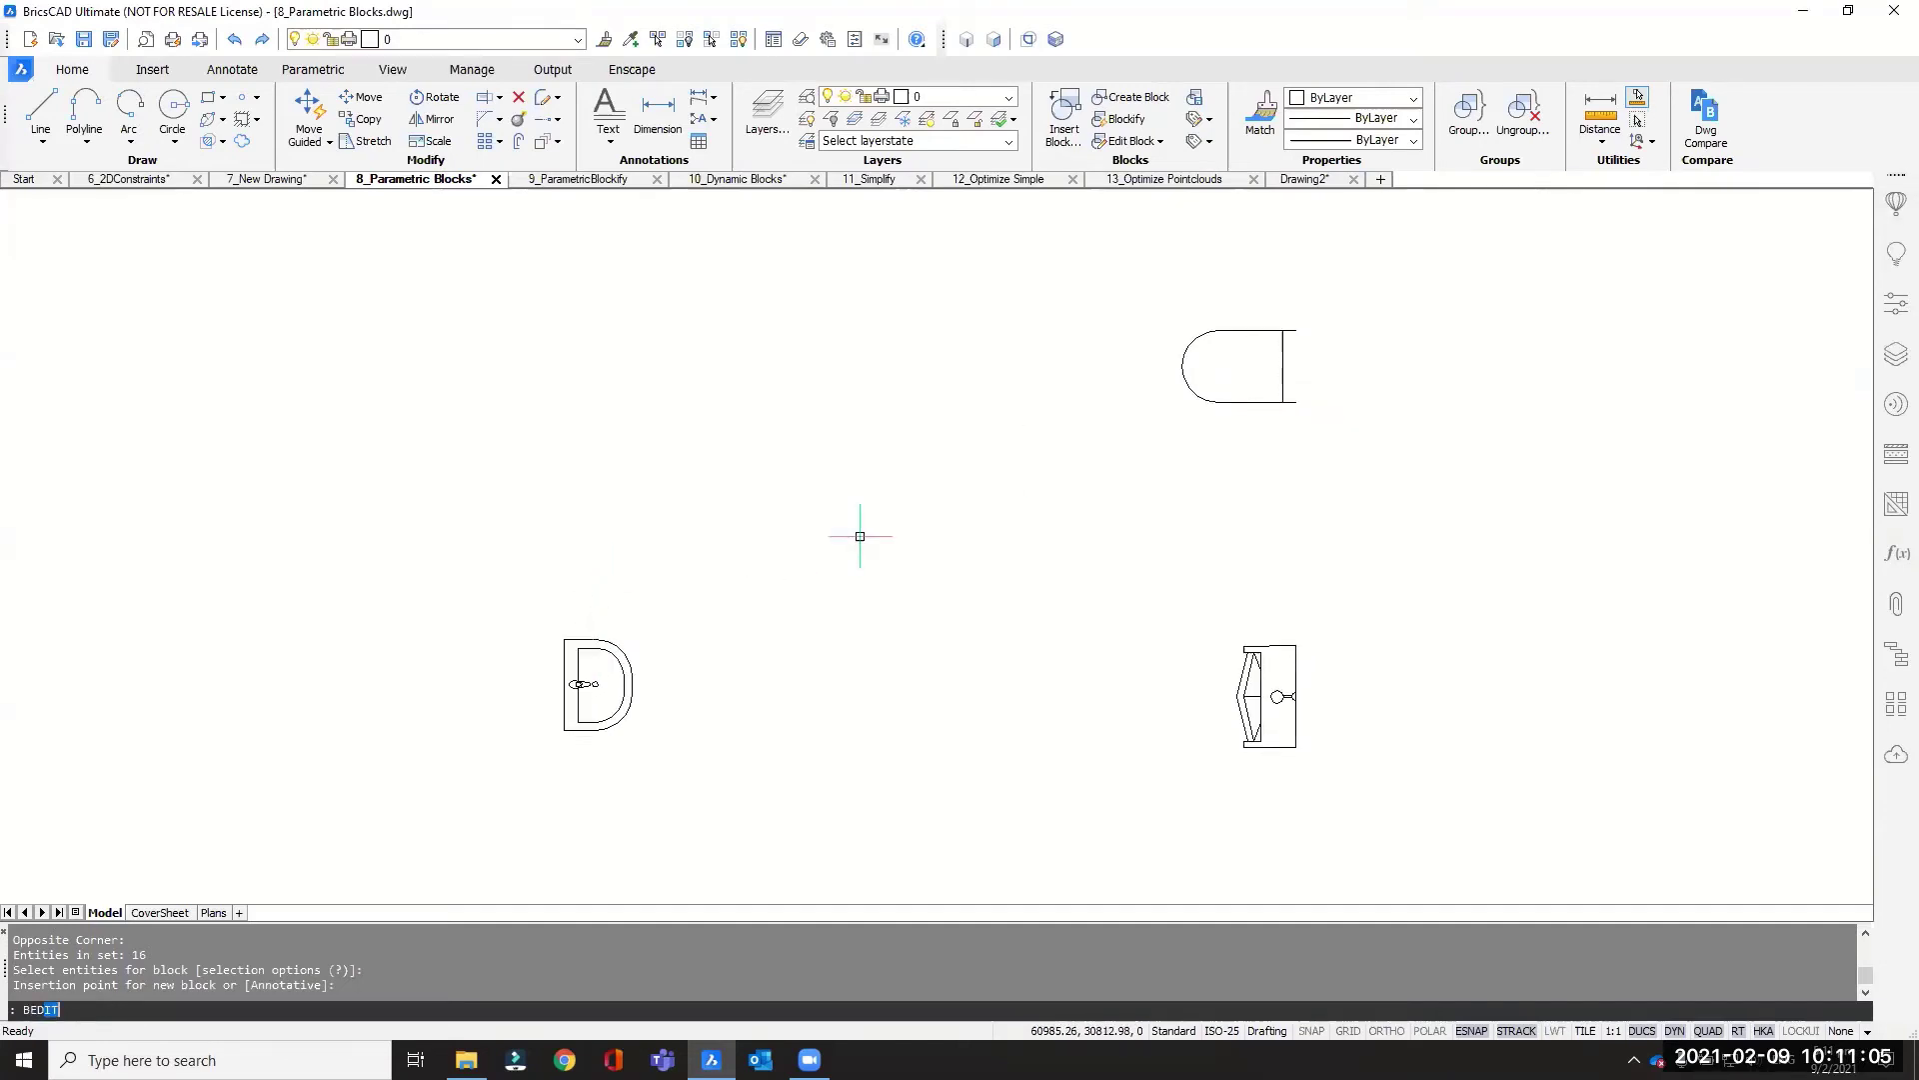
key("Return")
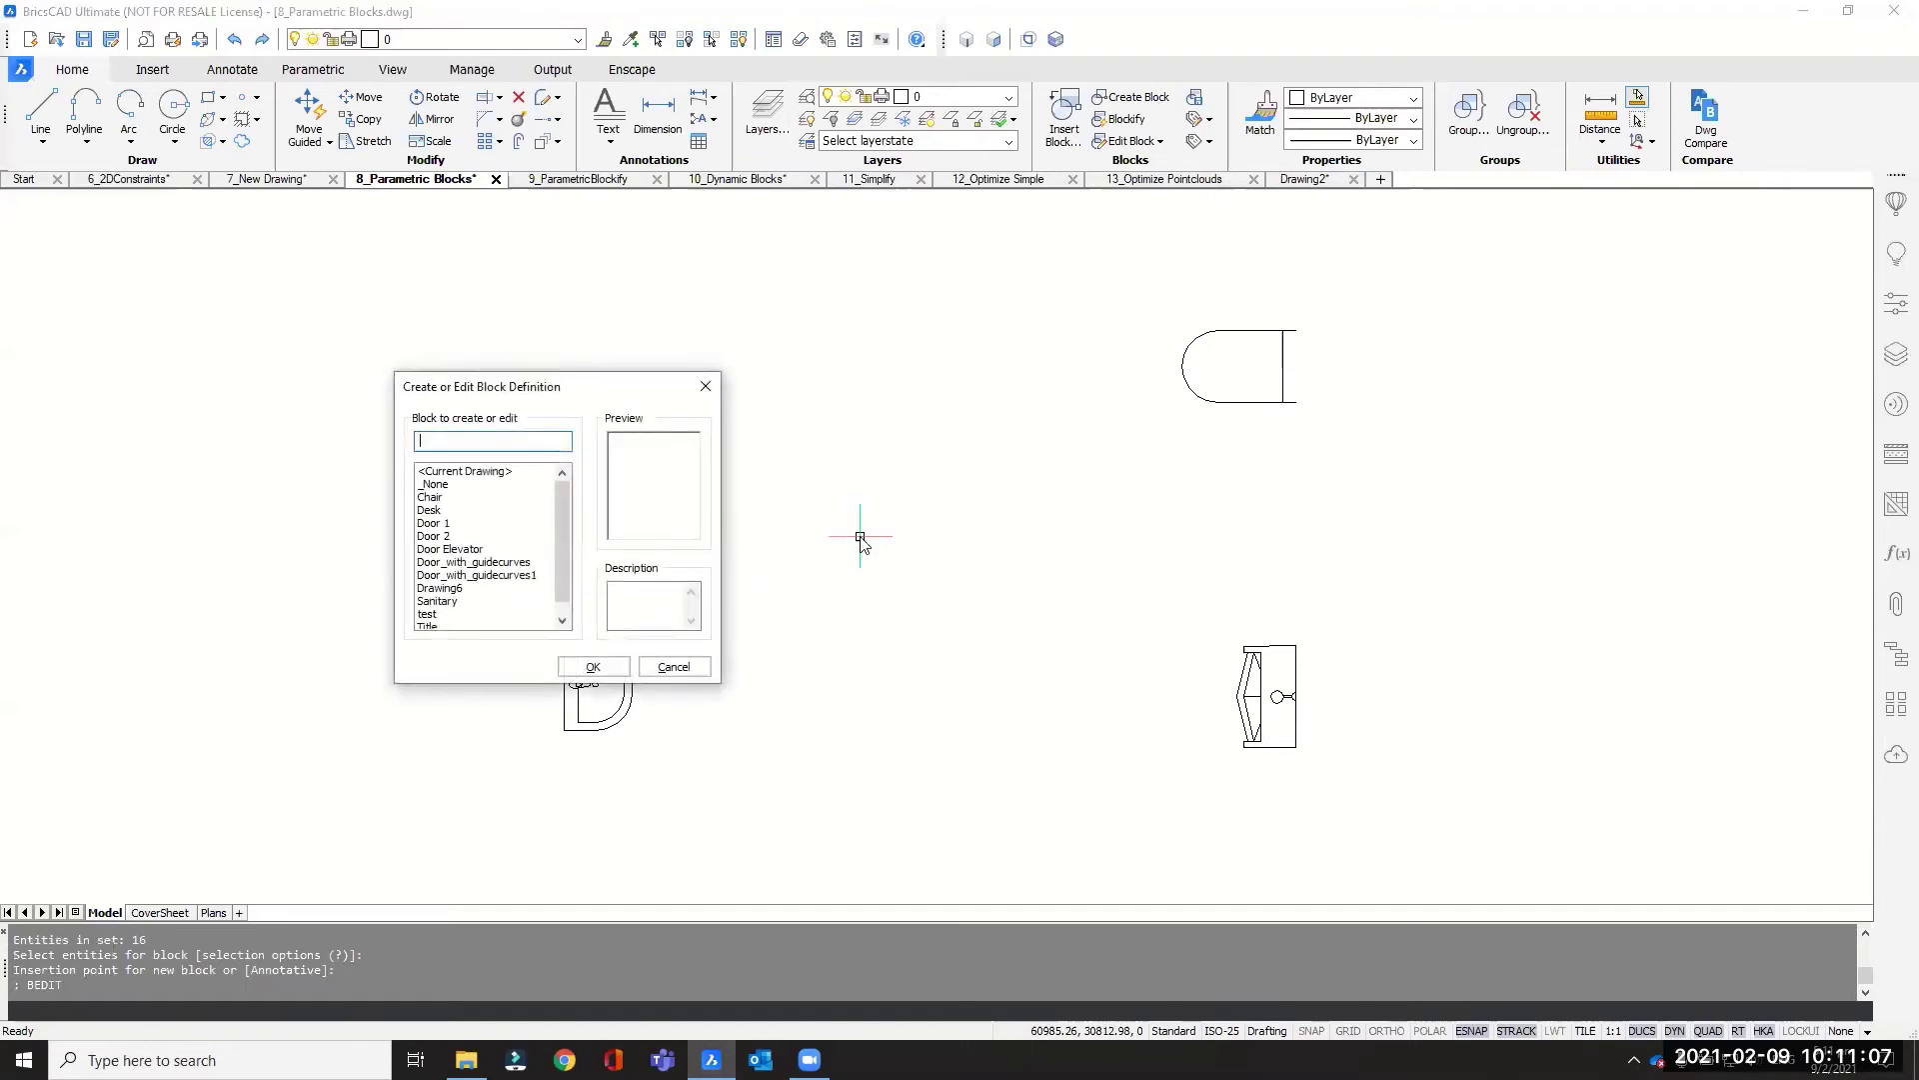
left_click(432, 603)
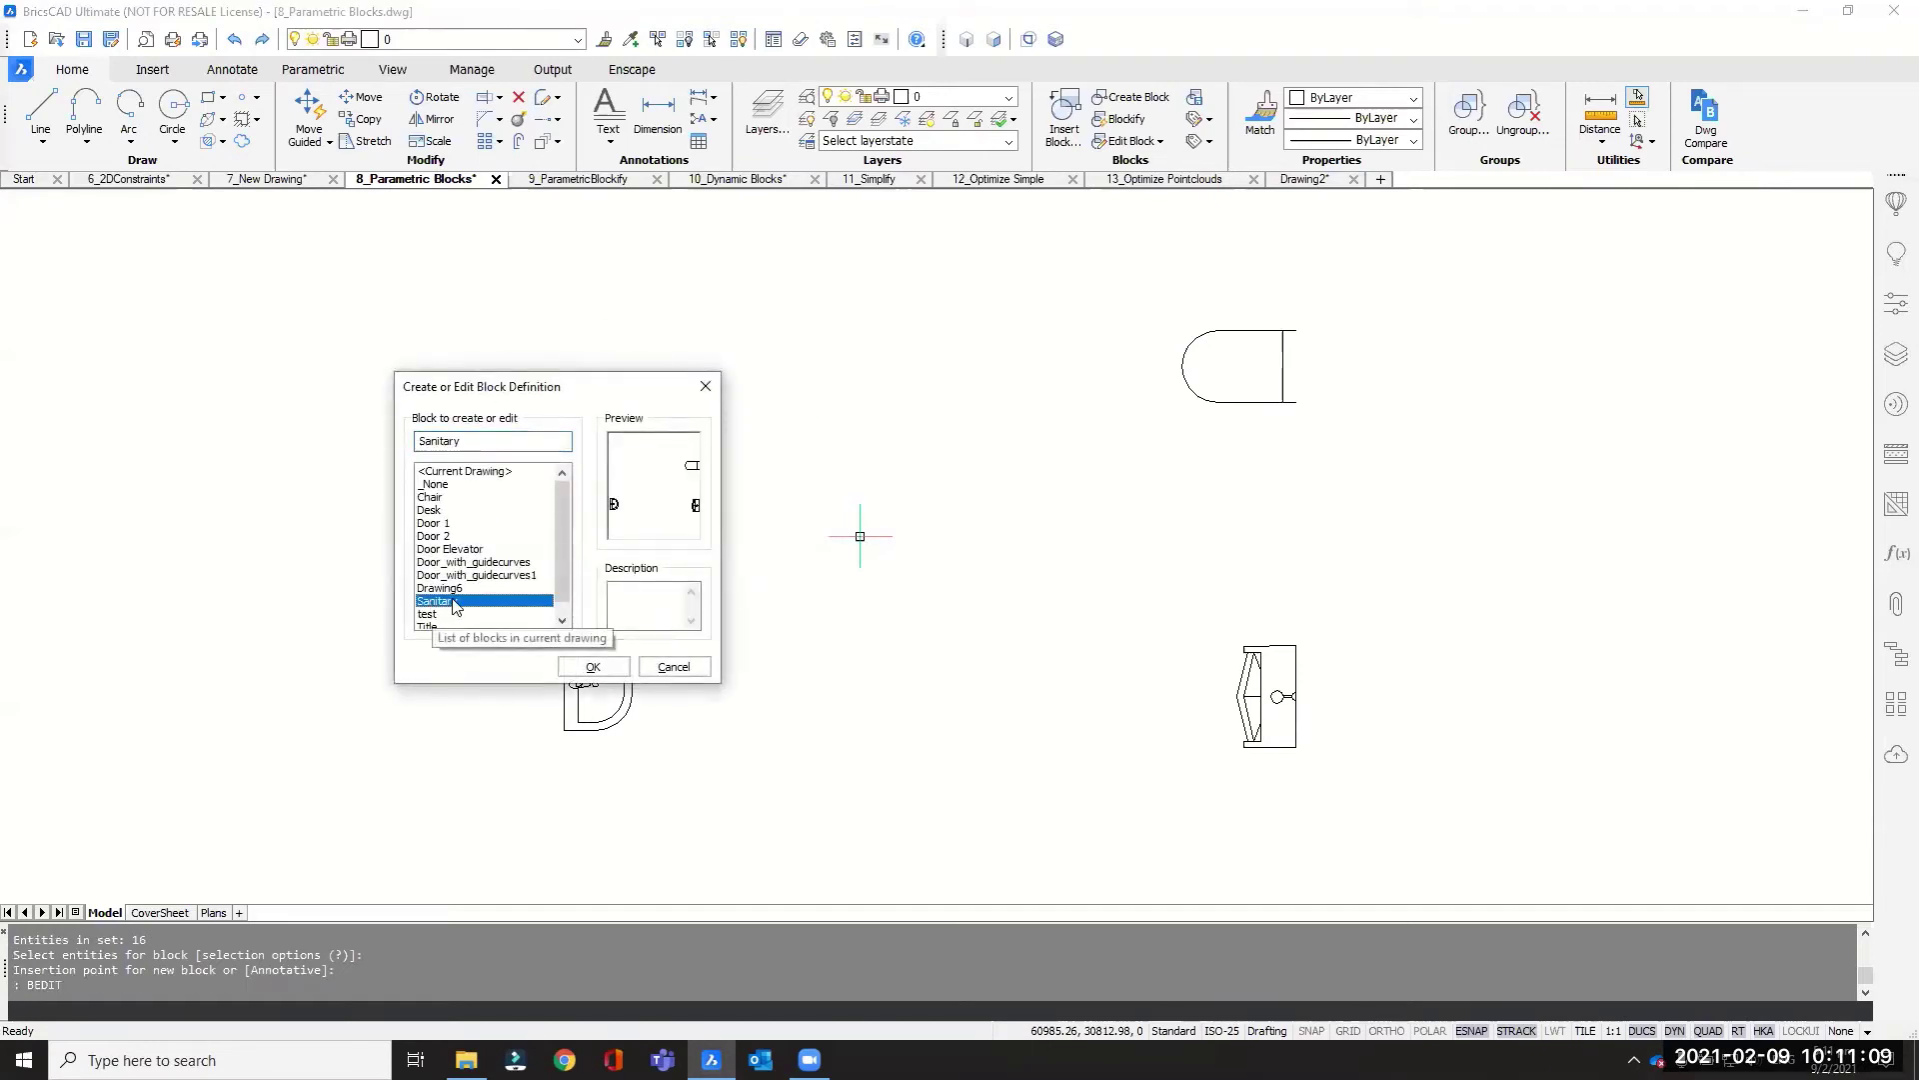
left_click(591, 666)
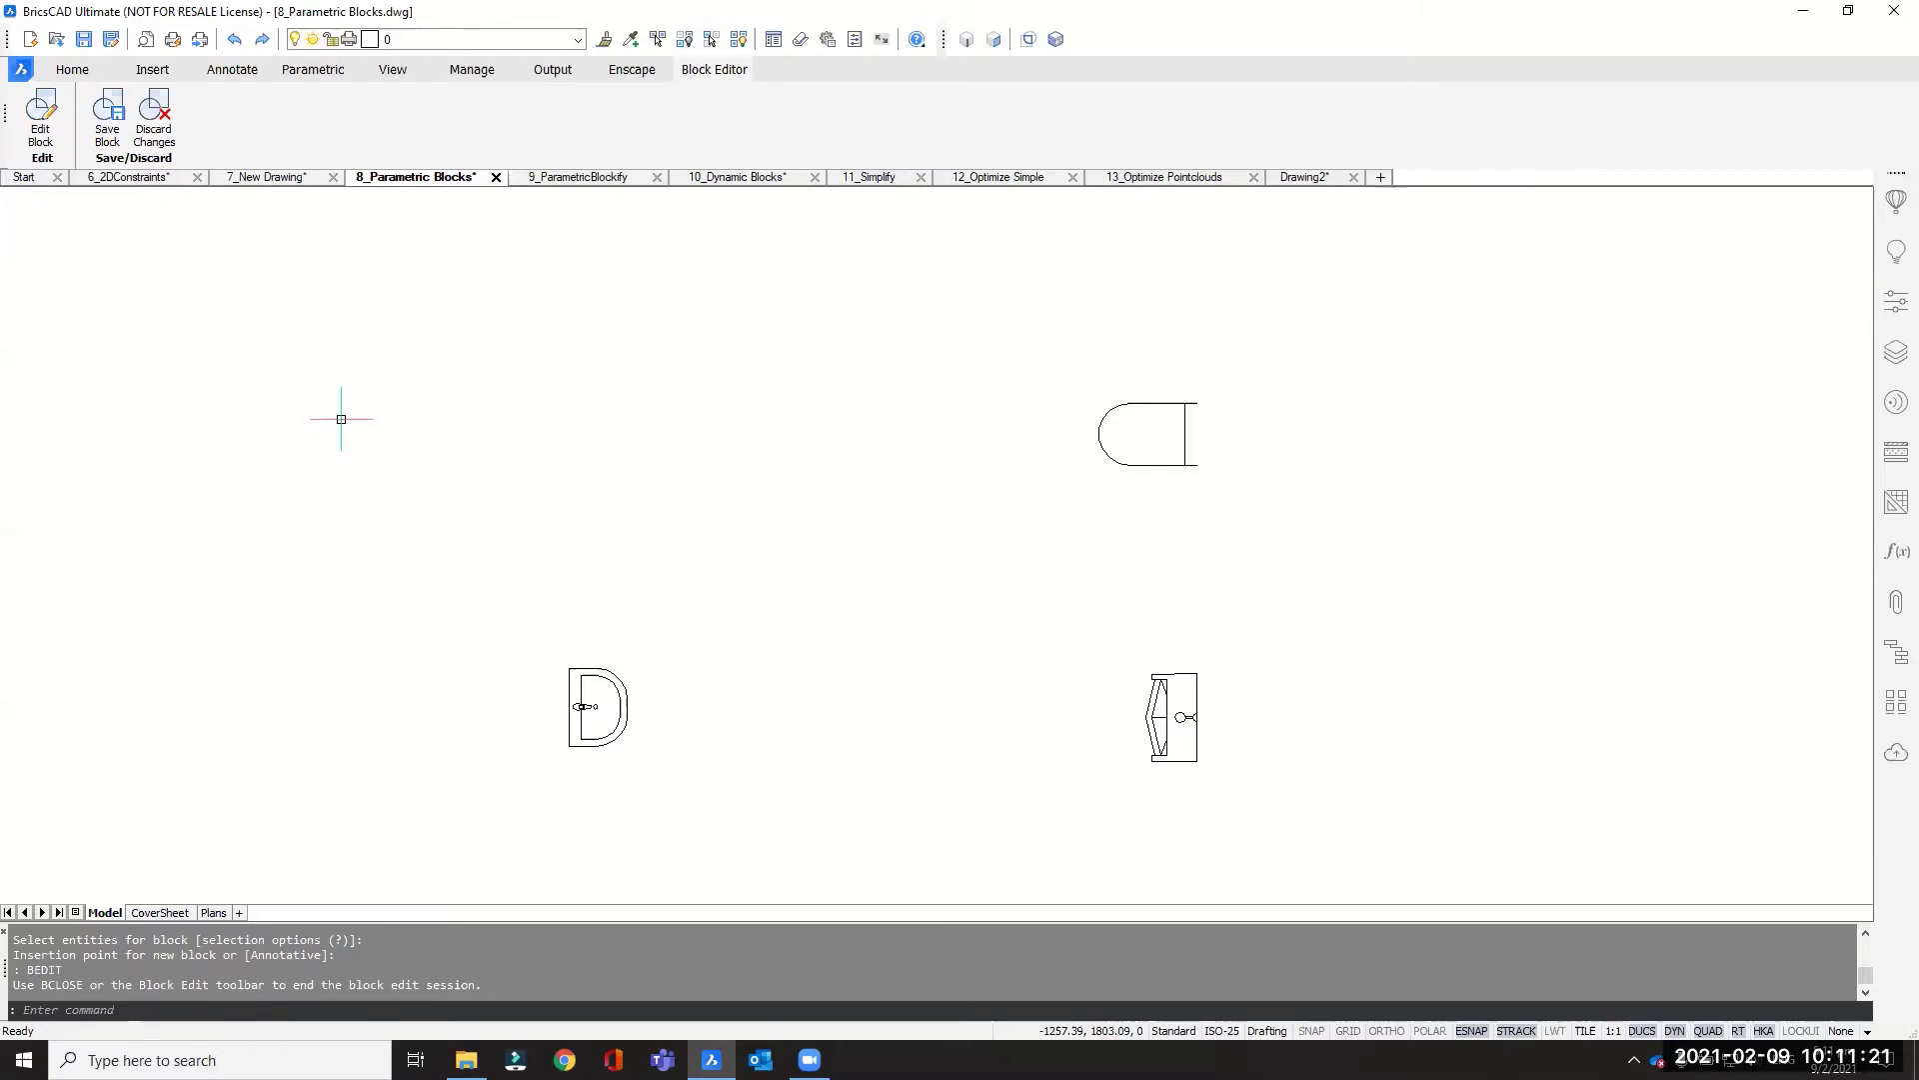
Step: Open the visibility state manager with VISIBILITYSTATES and create a visibility parameter named Type
type("VISIBILITYSTATES")
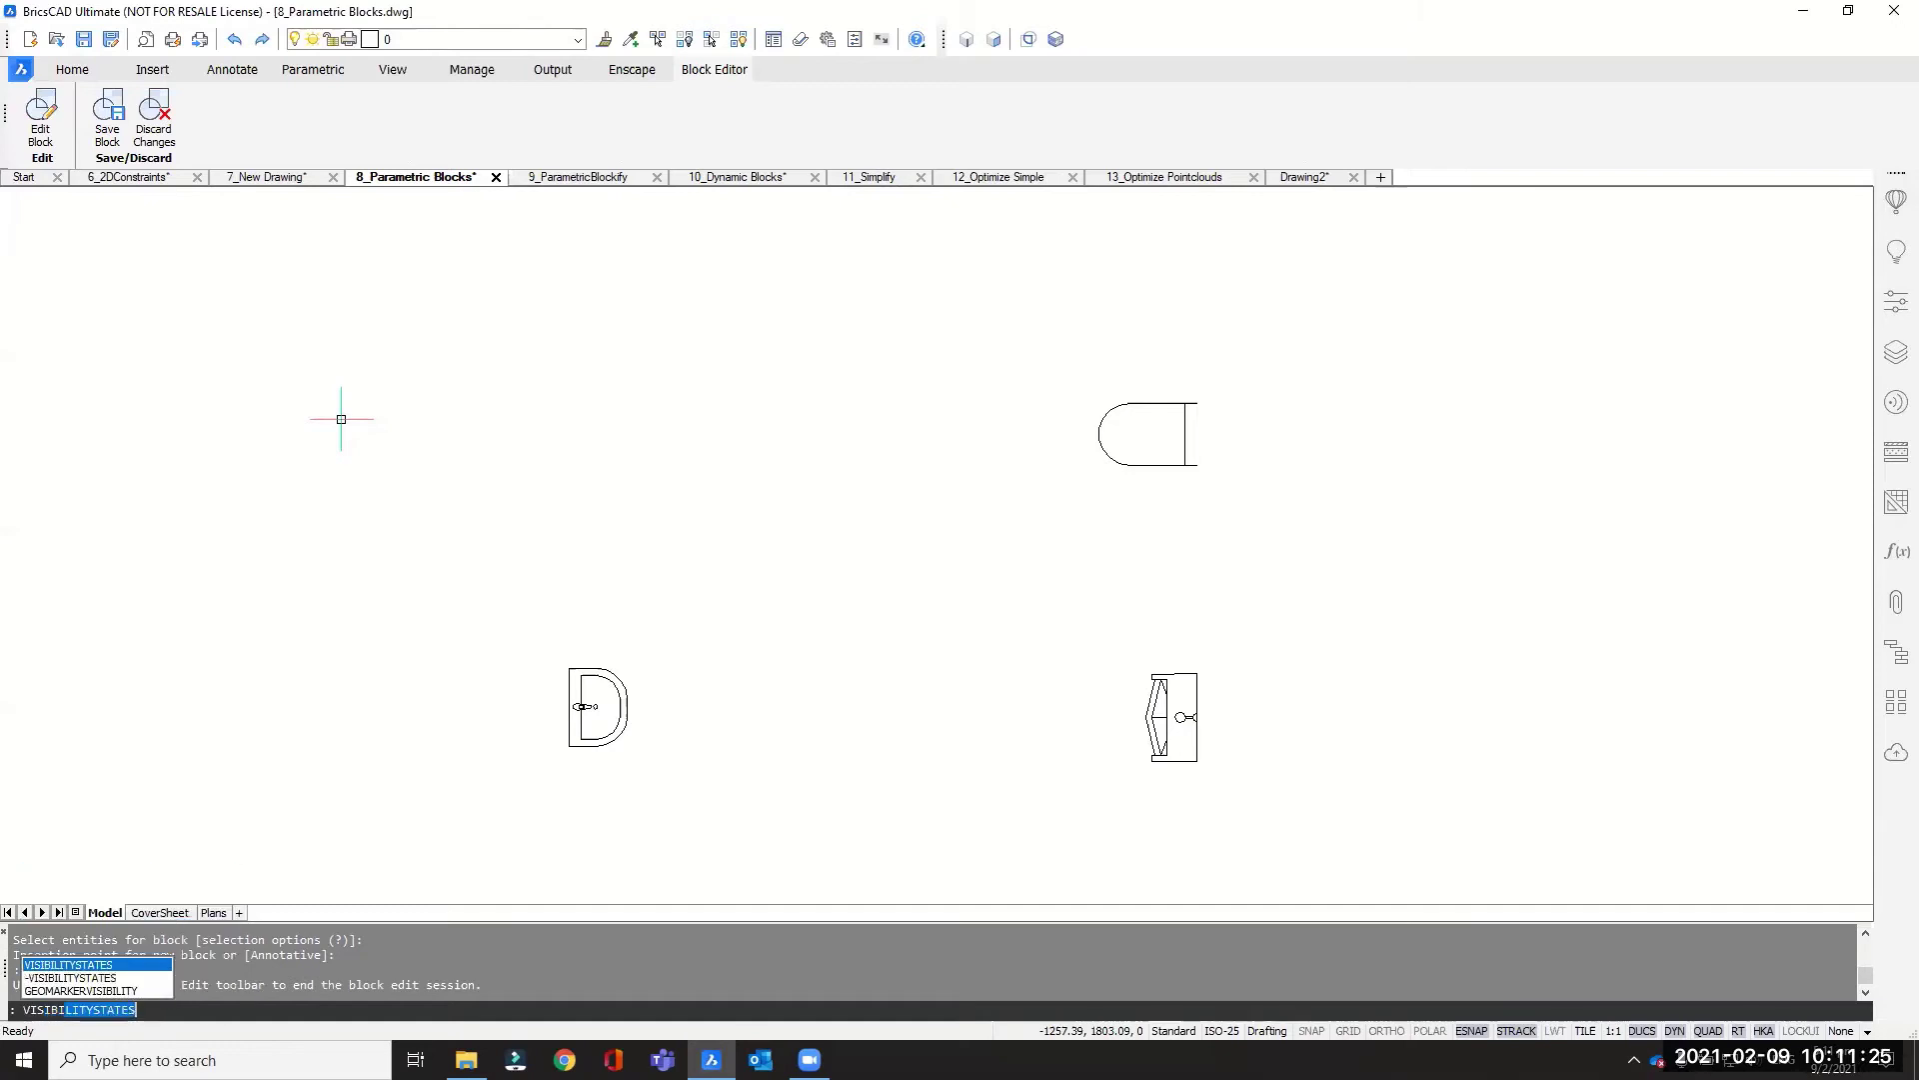
key("Return")
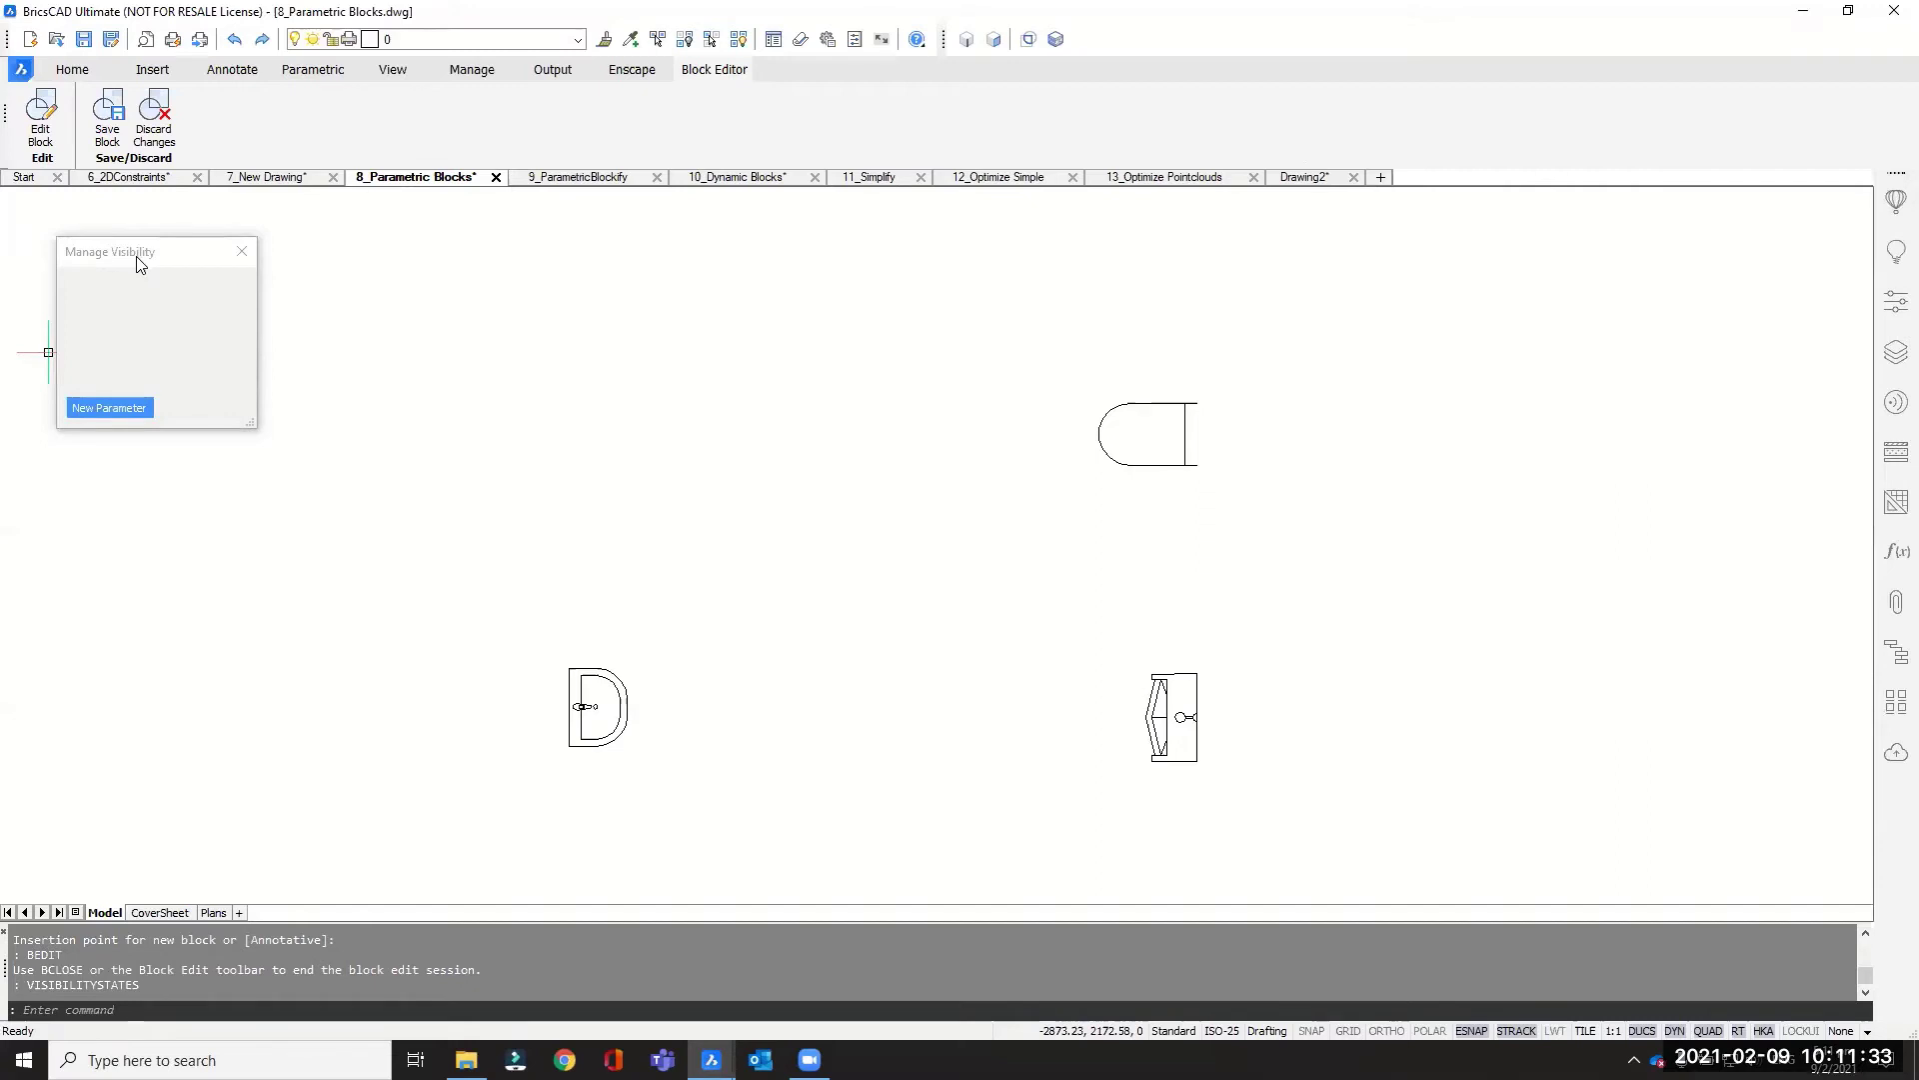
left_click(120, 408)
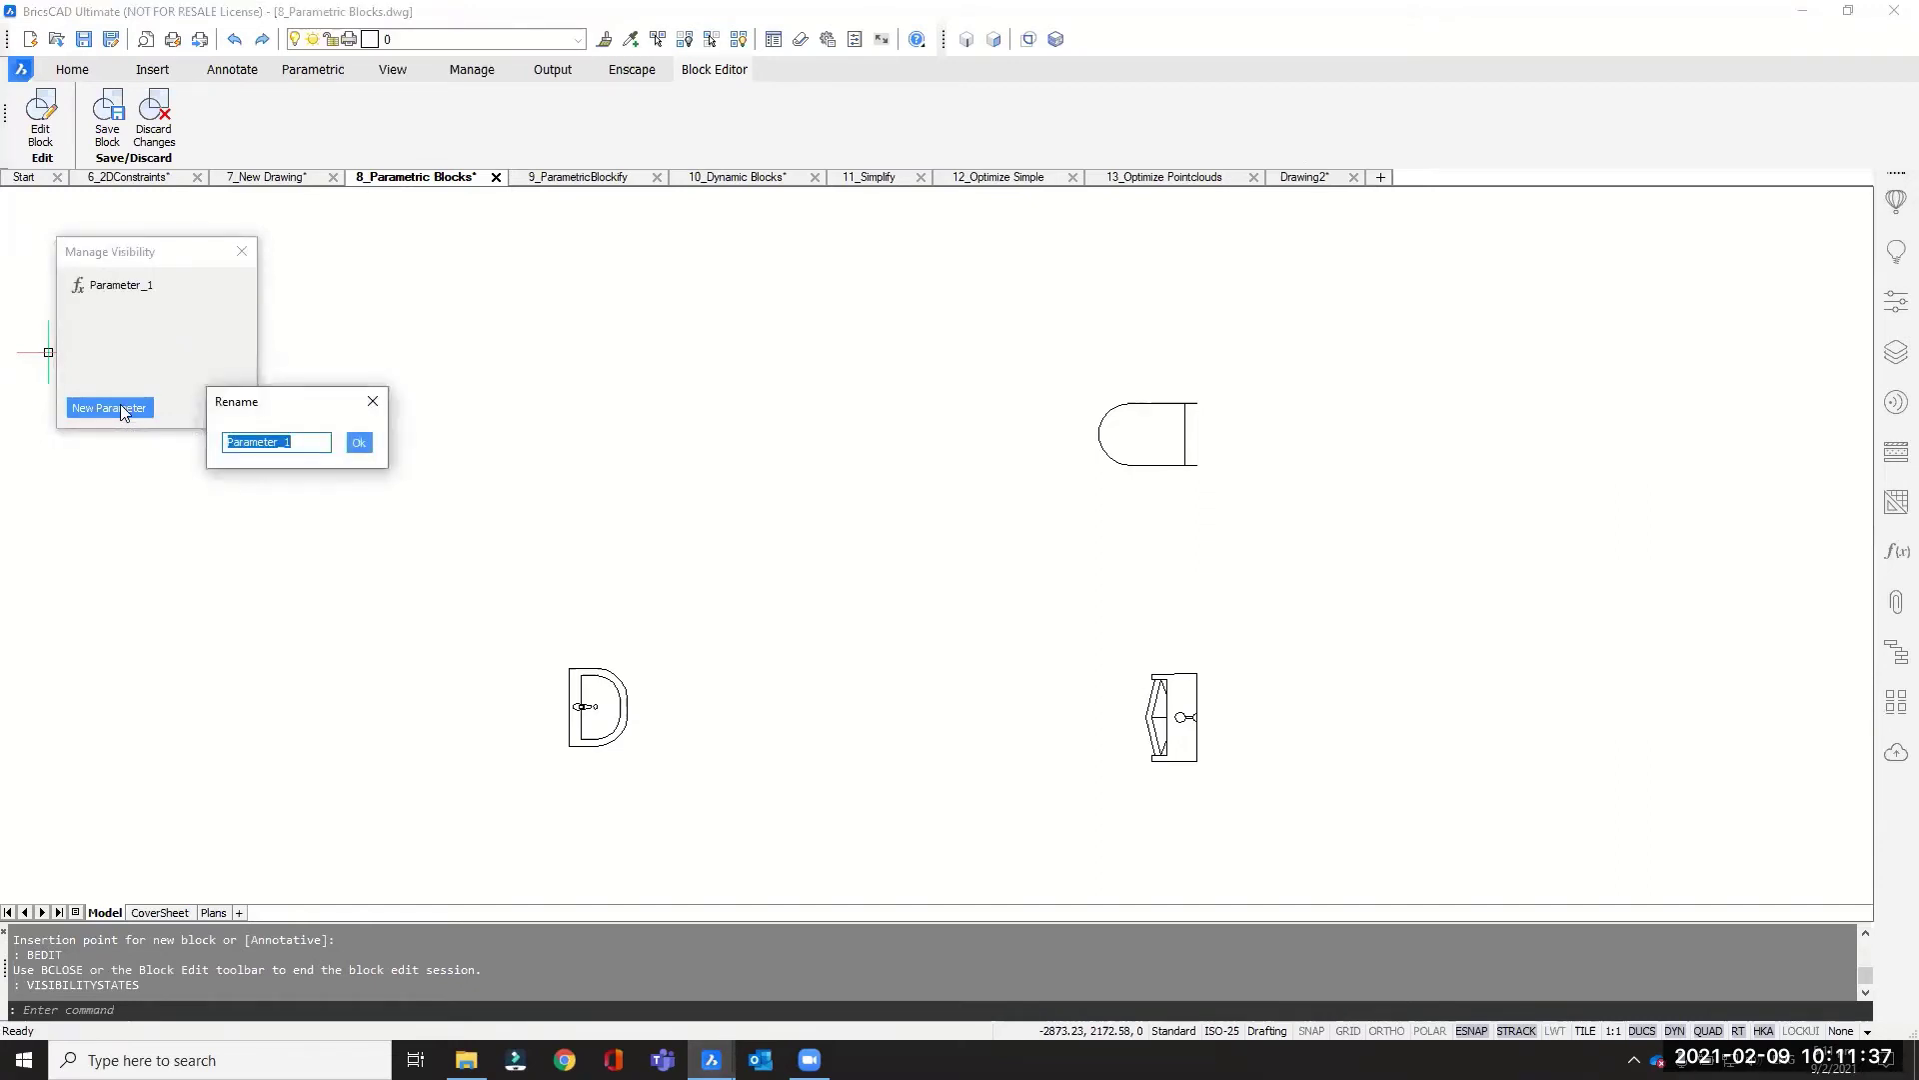
type("Type")
left_click(360, 444)
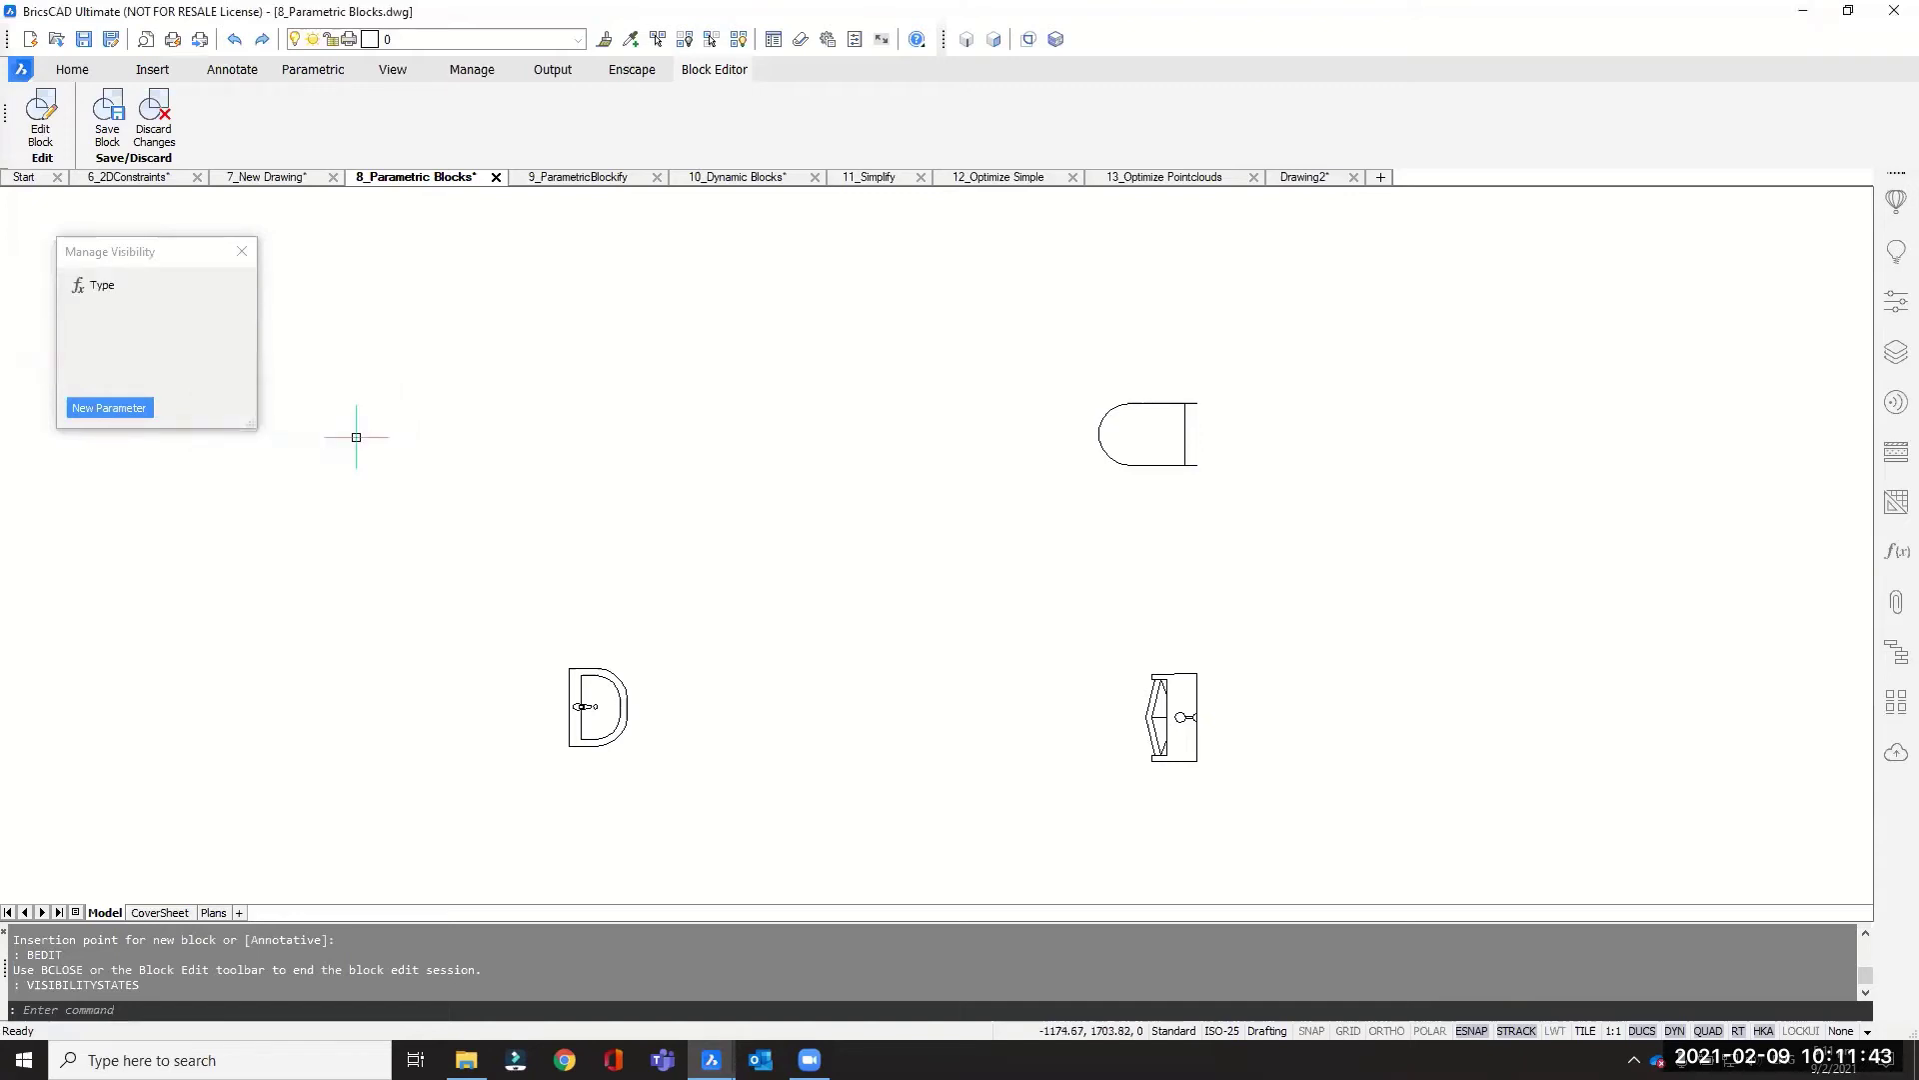
Step: Add a visibility state named Sink to the Type parameter
right_click(107, 290)
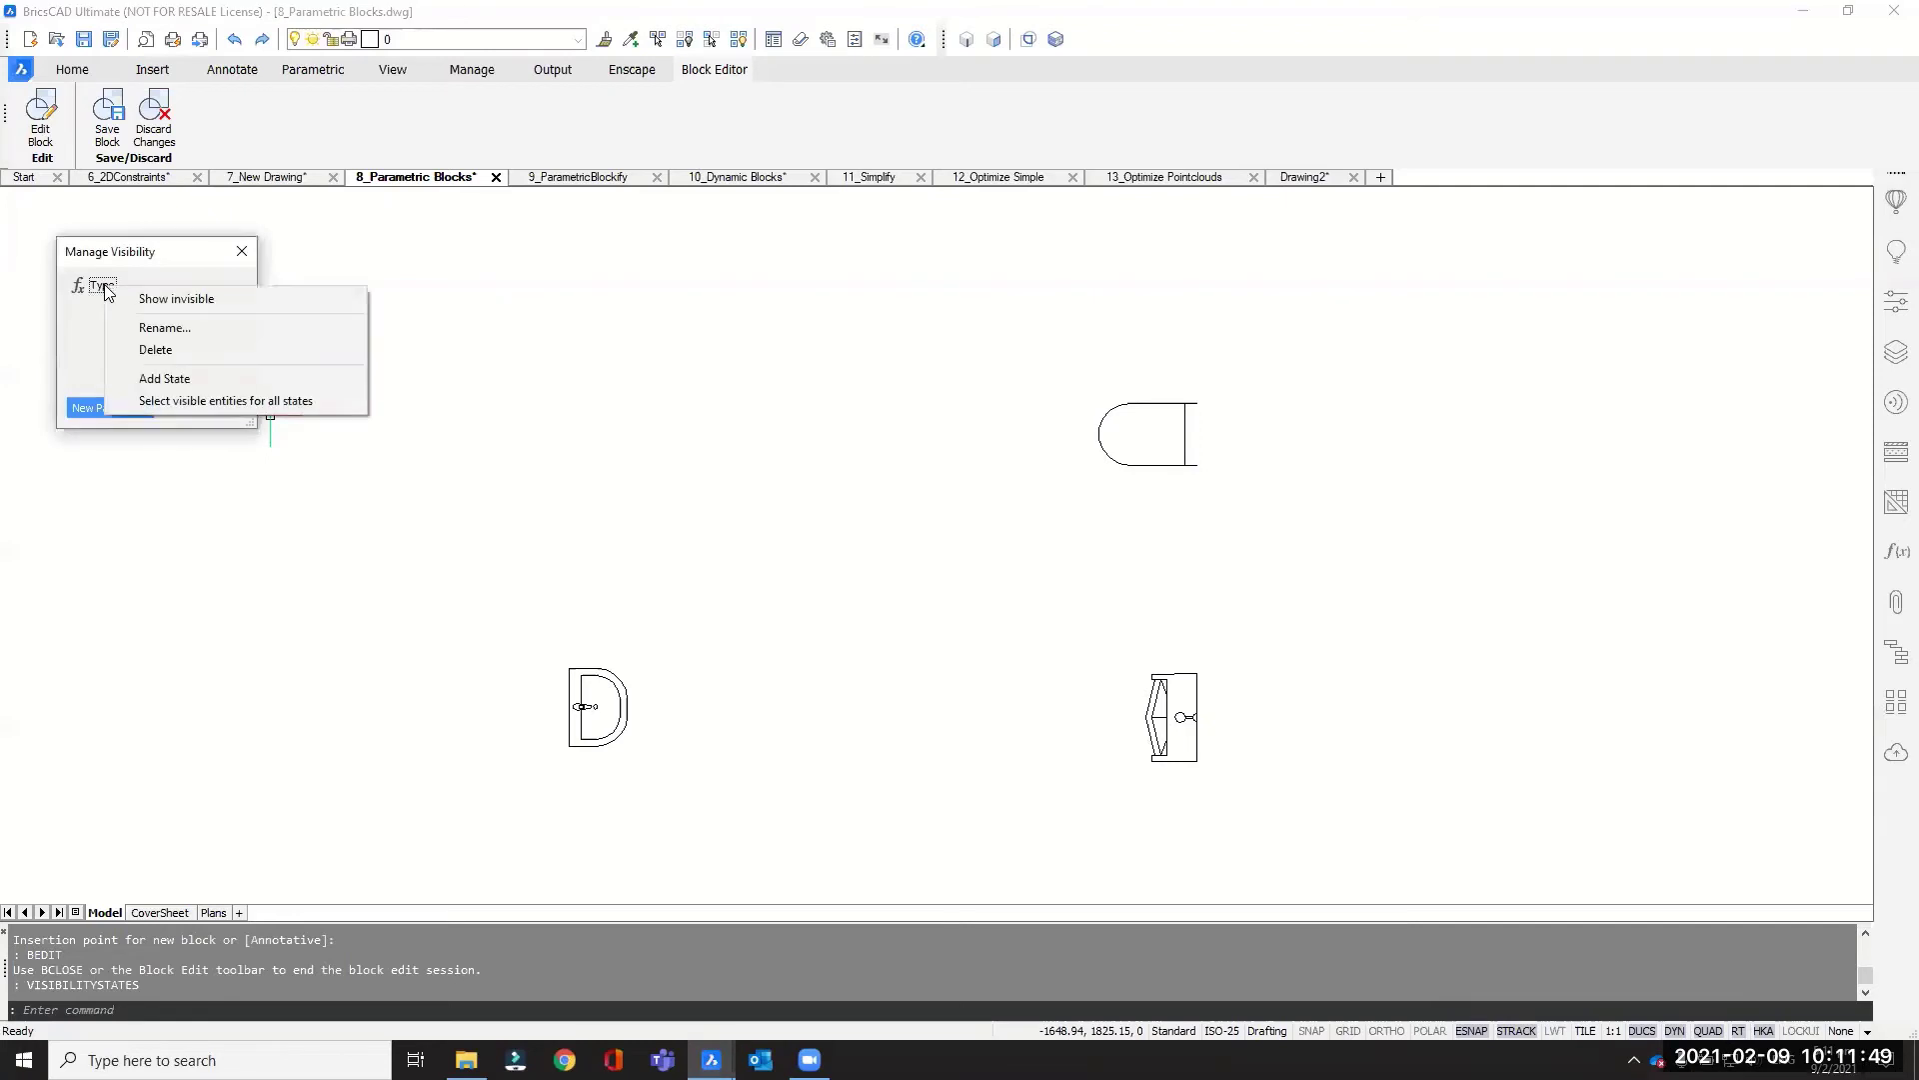
left_click(164, 380)
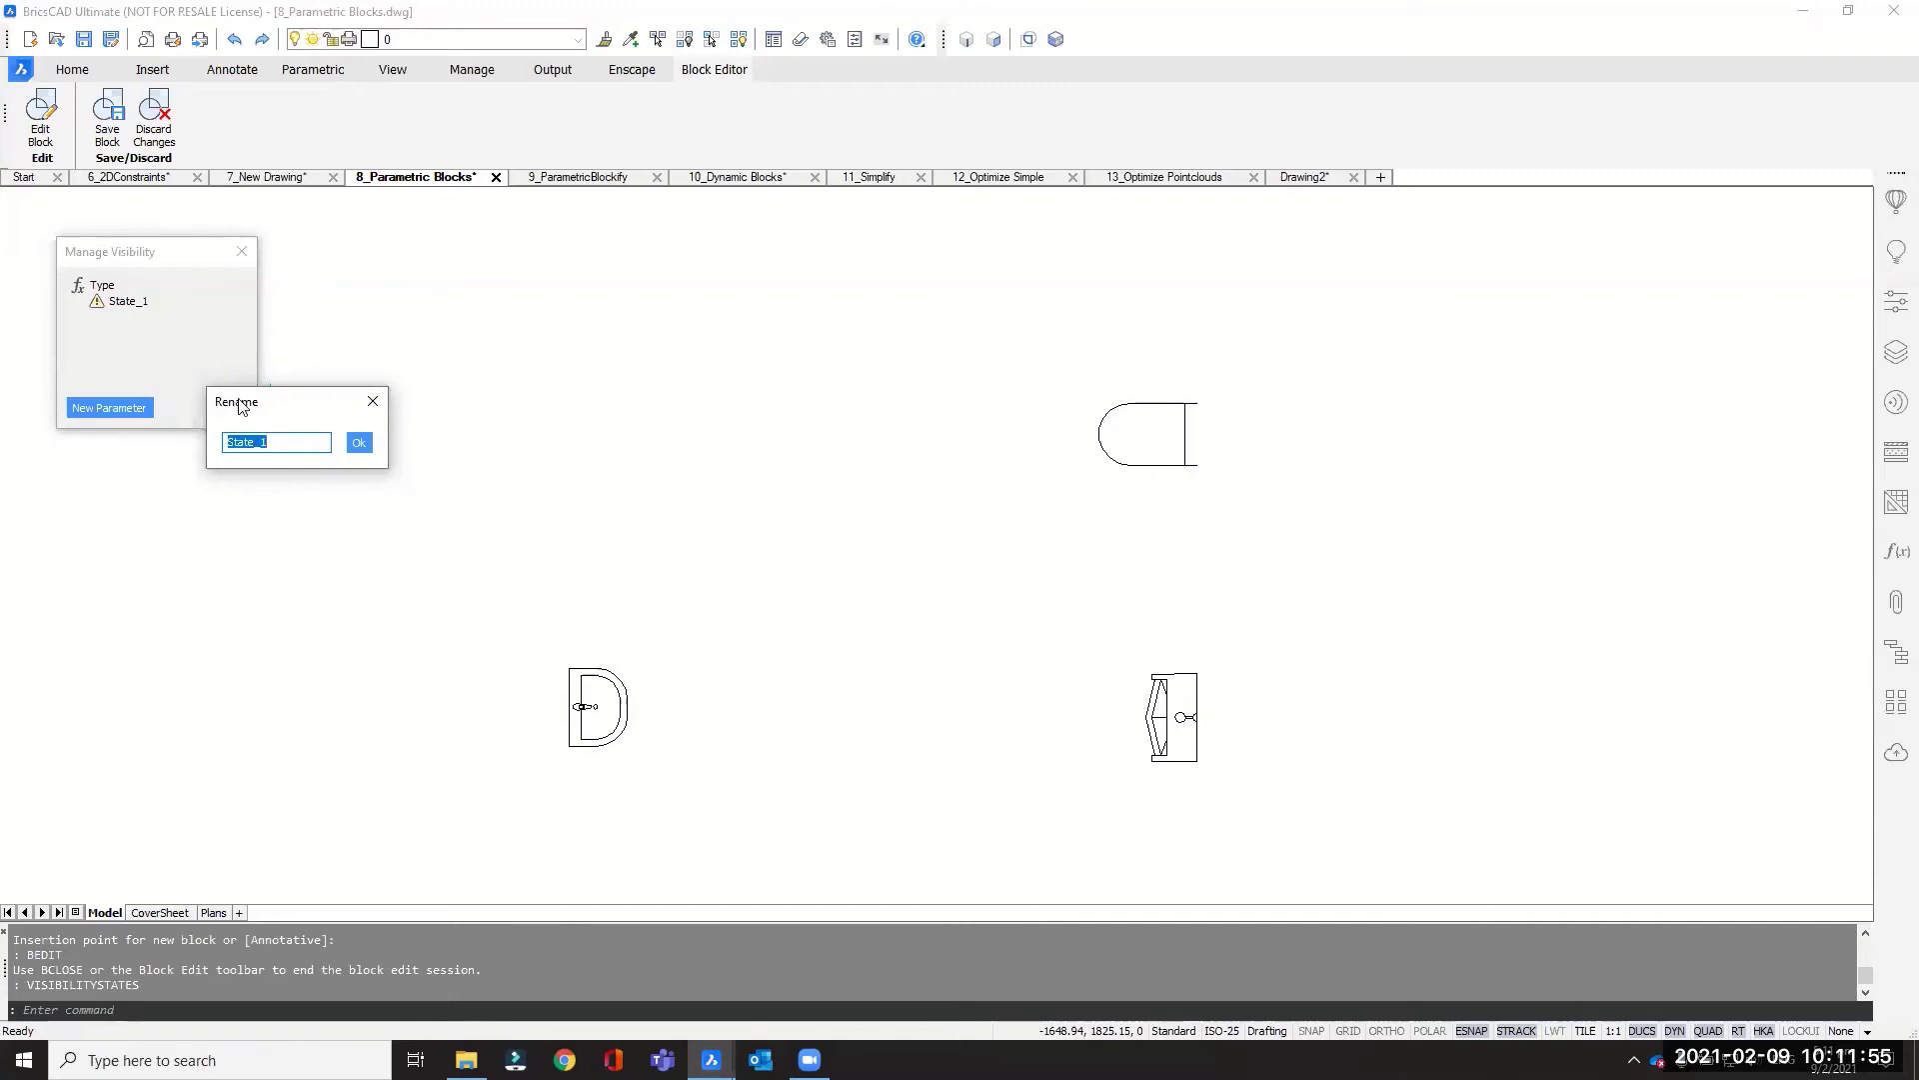
type("Sink")
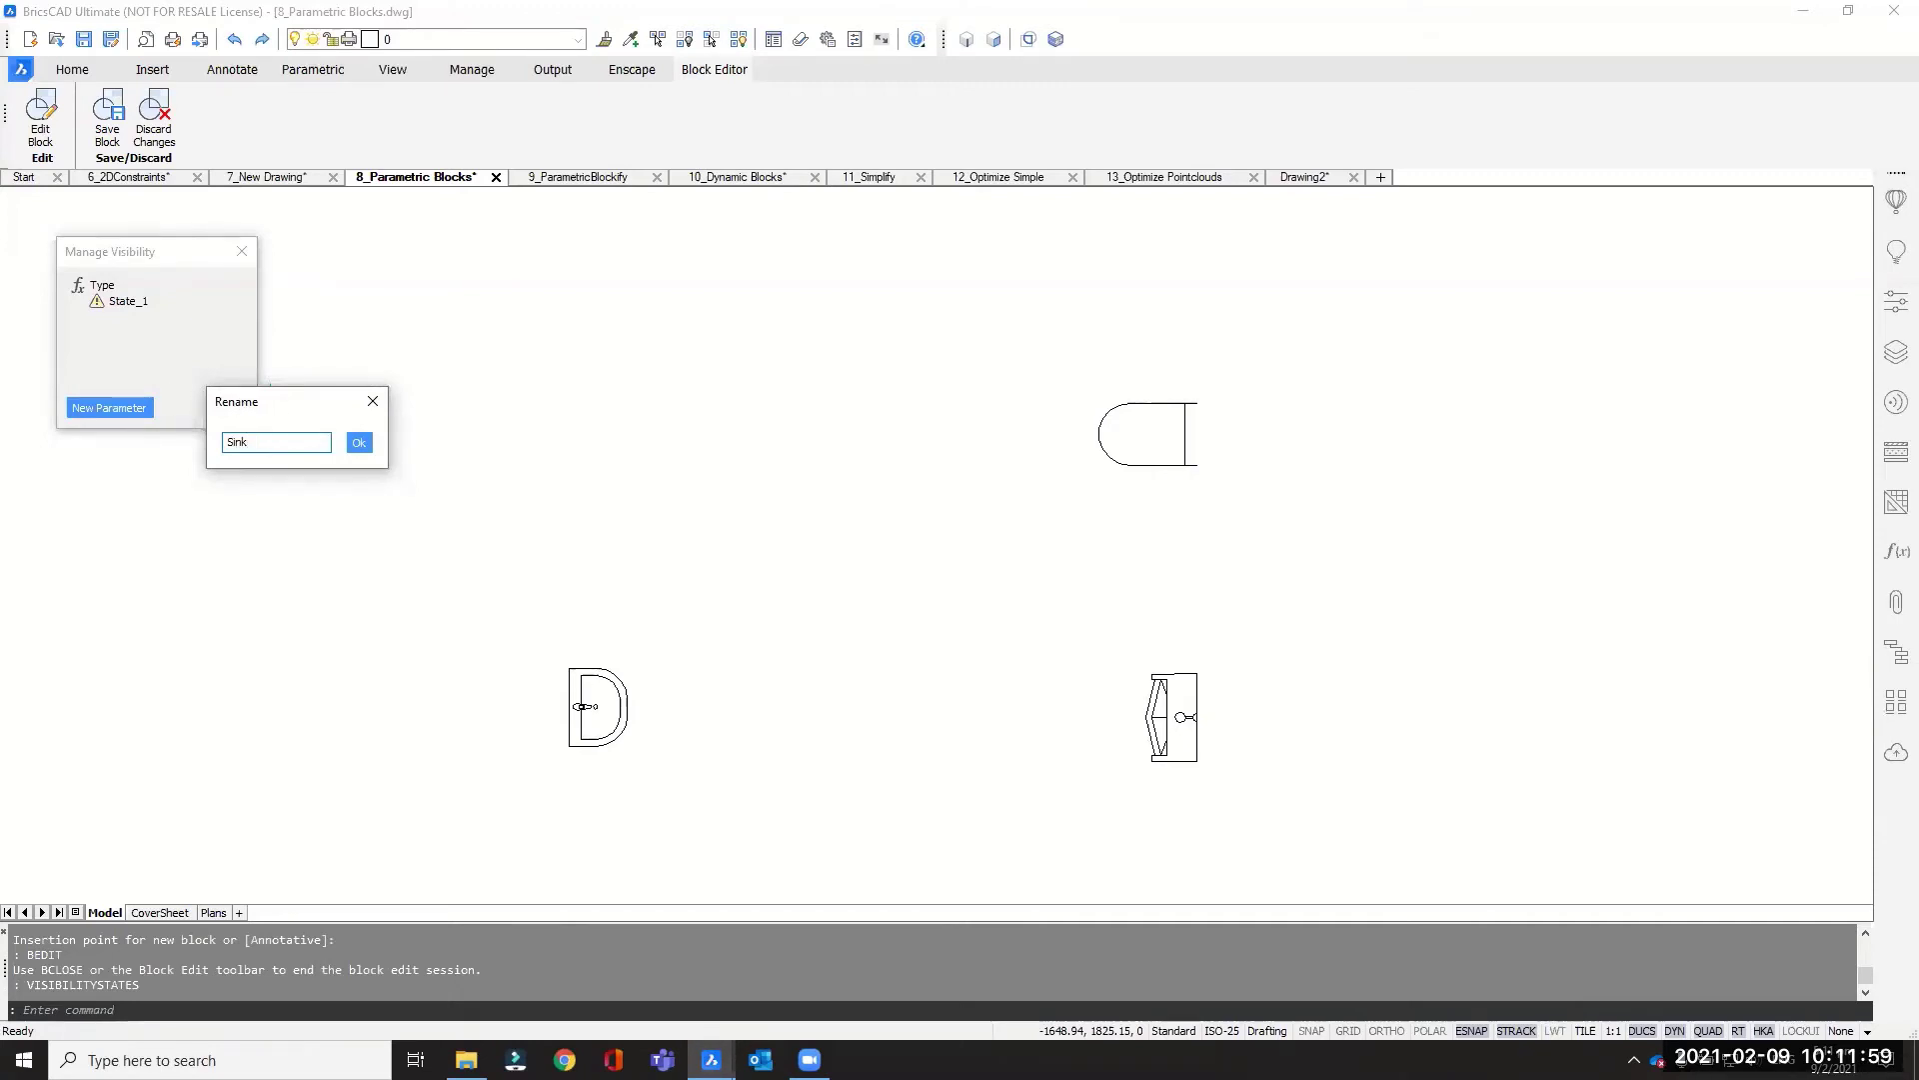
left_click(359, 443)
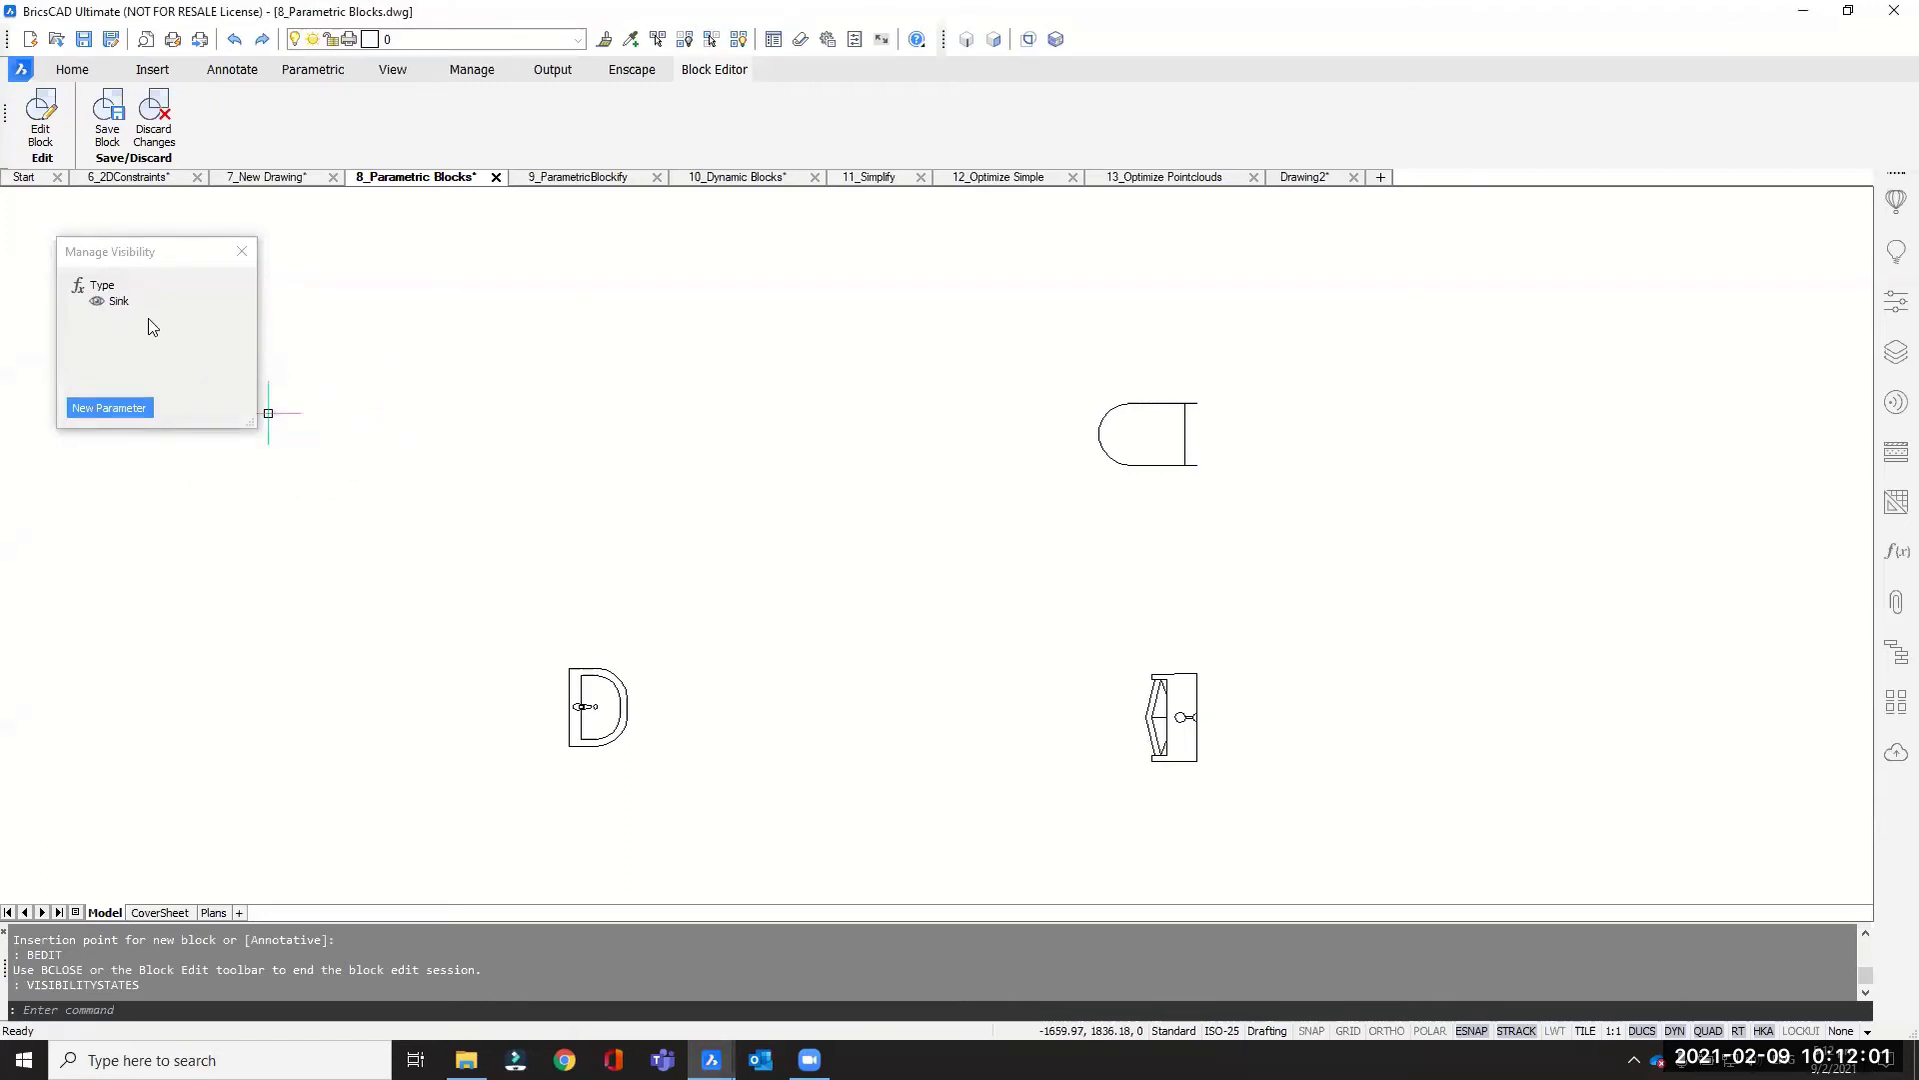
Step: Assign all of the washbasin's entities as the visible entities of the Sink state
right_click(117, 305)
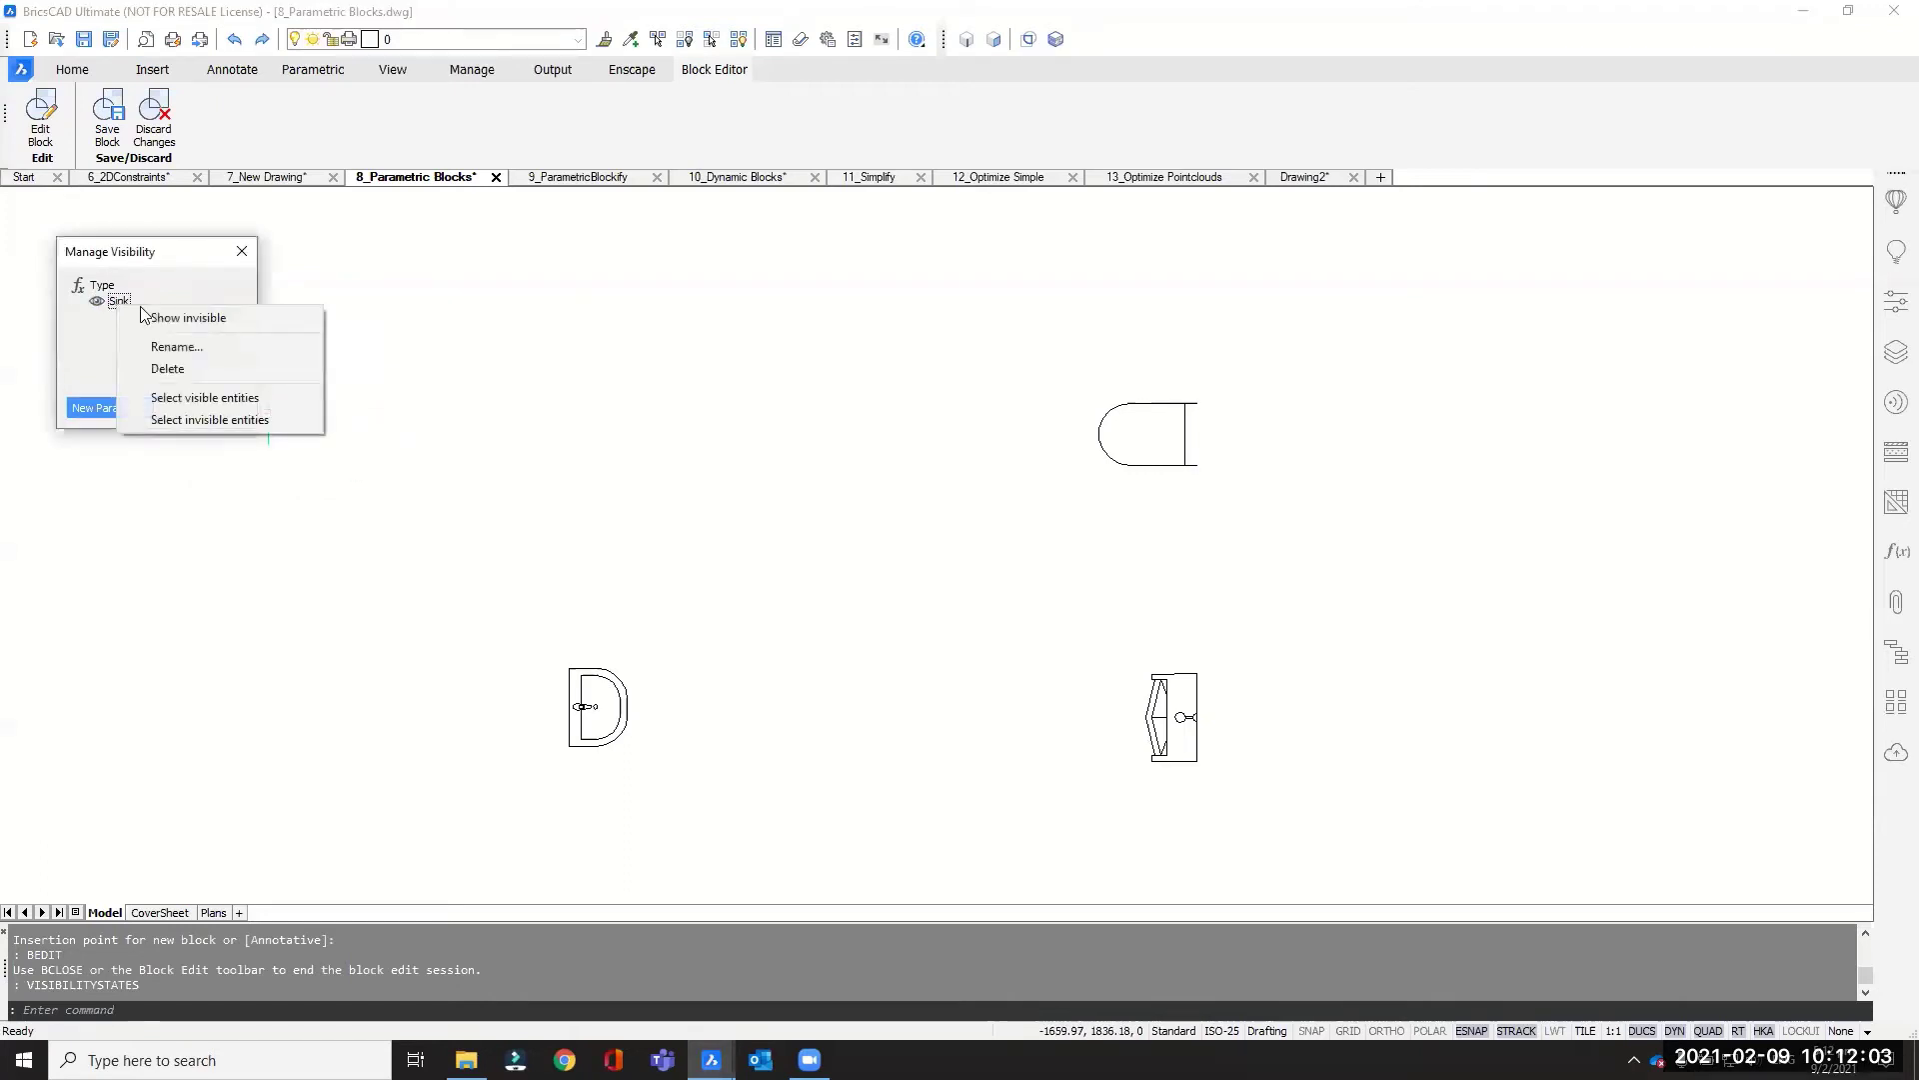
left_click(175, 400)
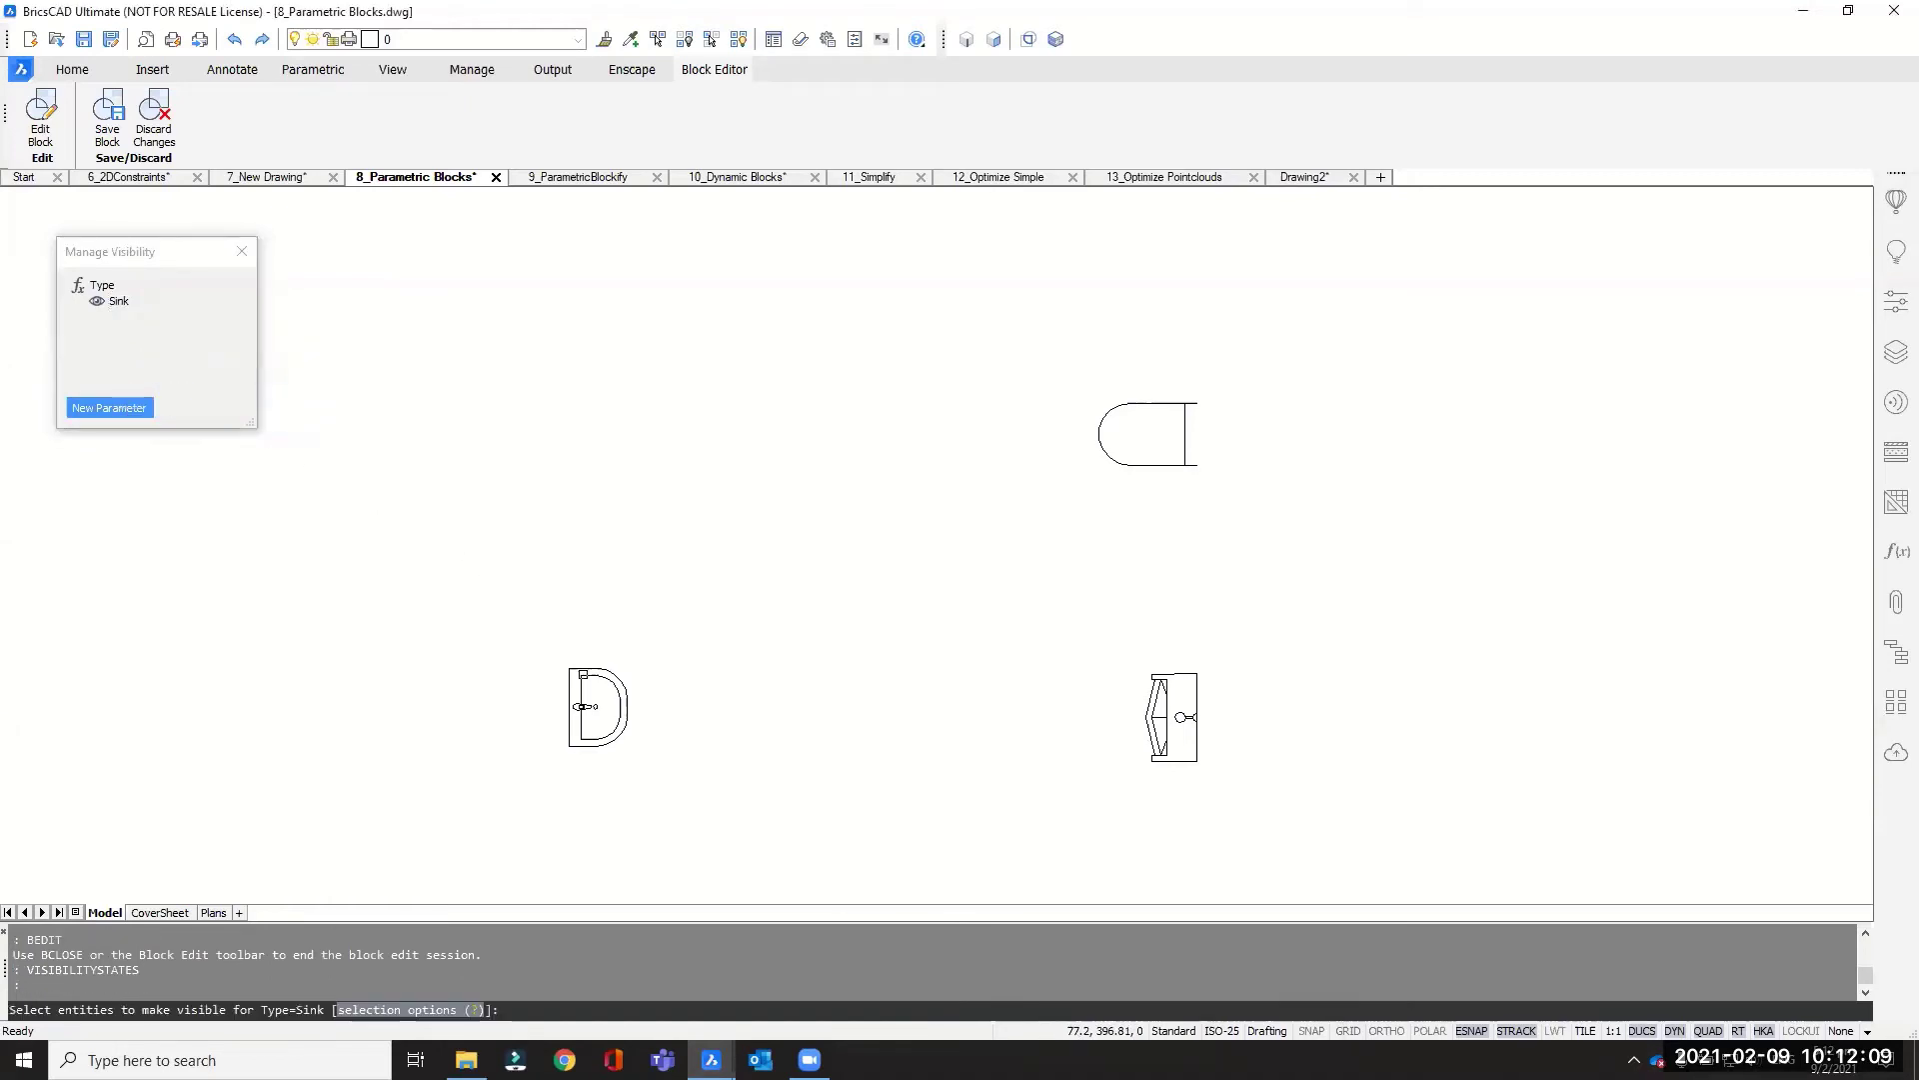
left_click(531, 648)
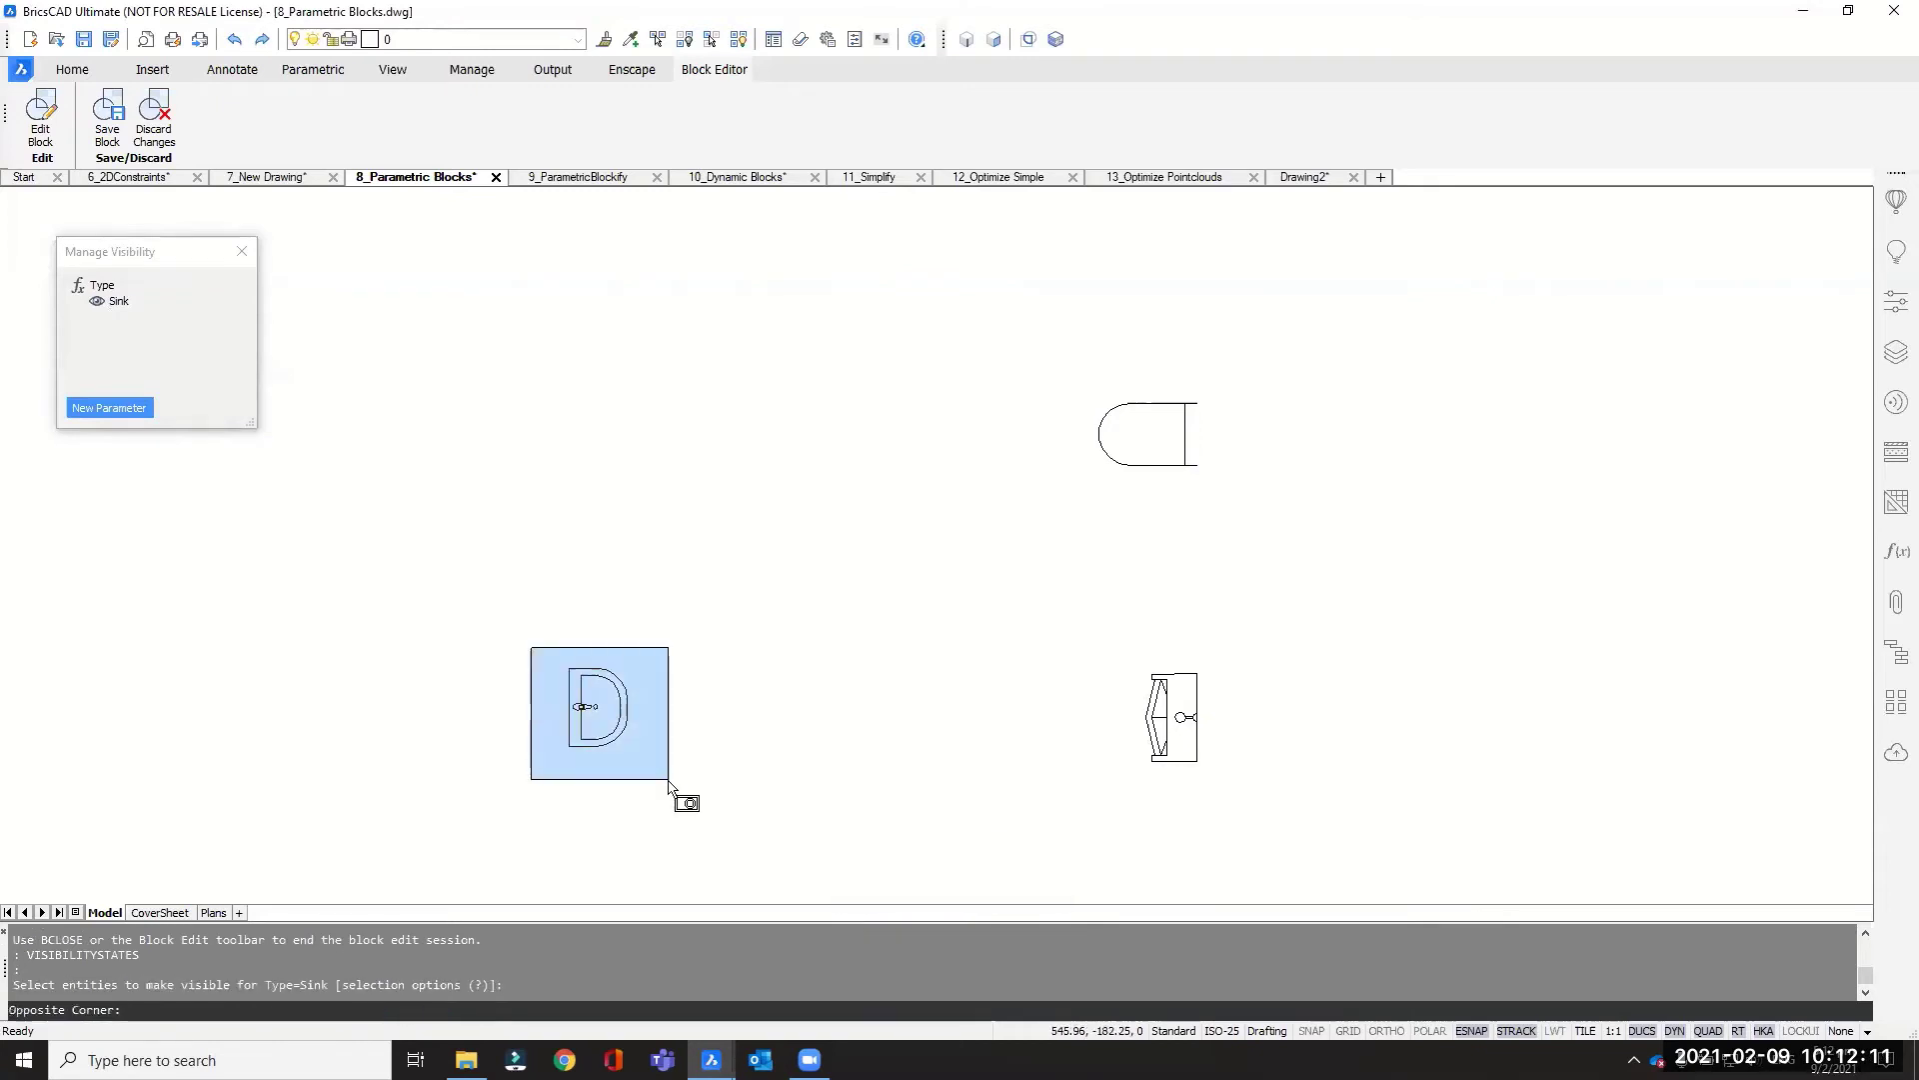
left_click(669, 773)
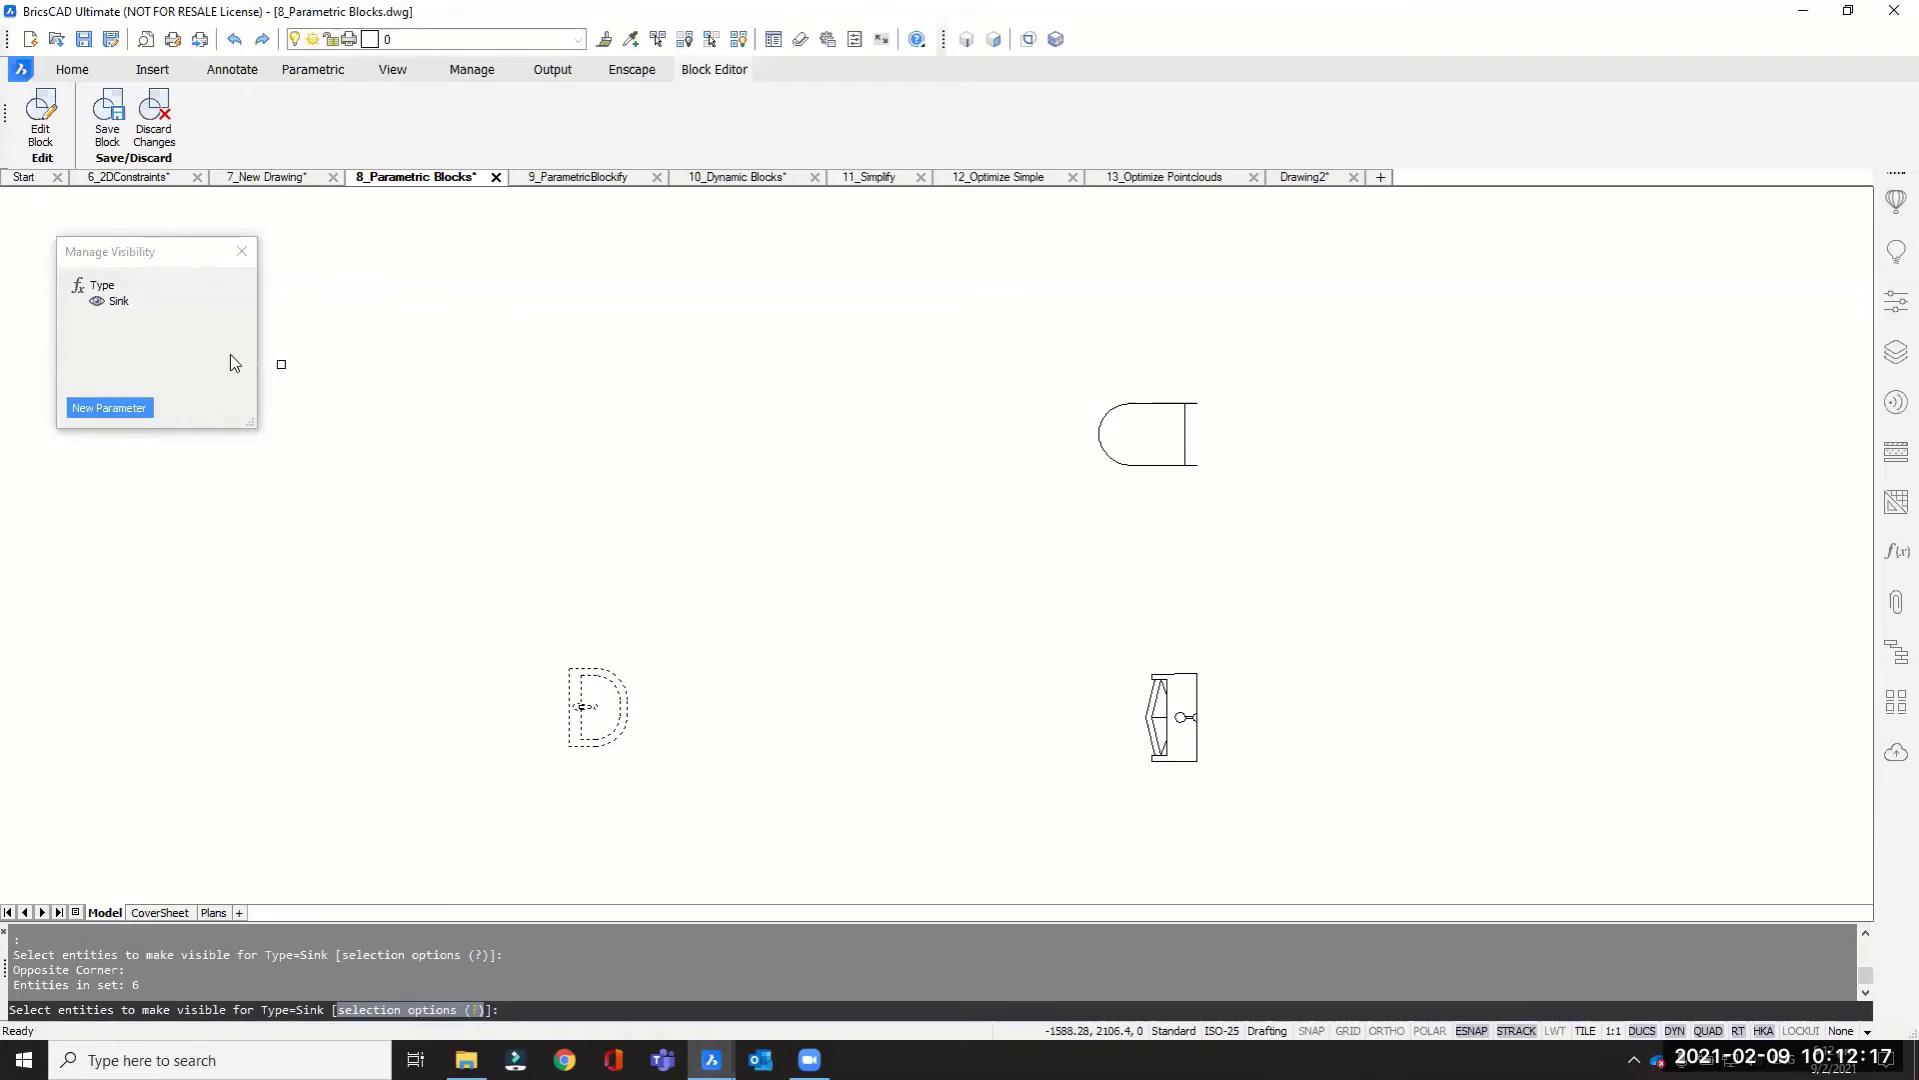
key("Return")
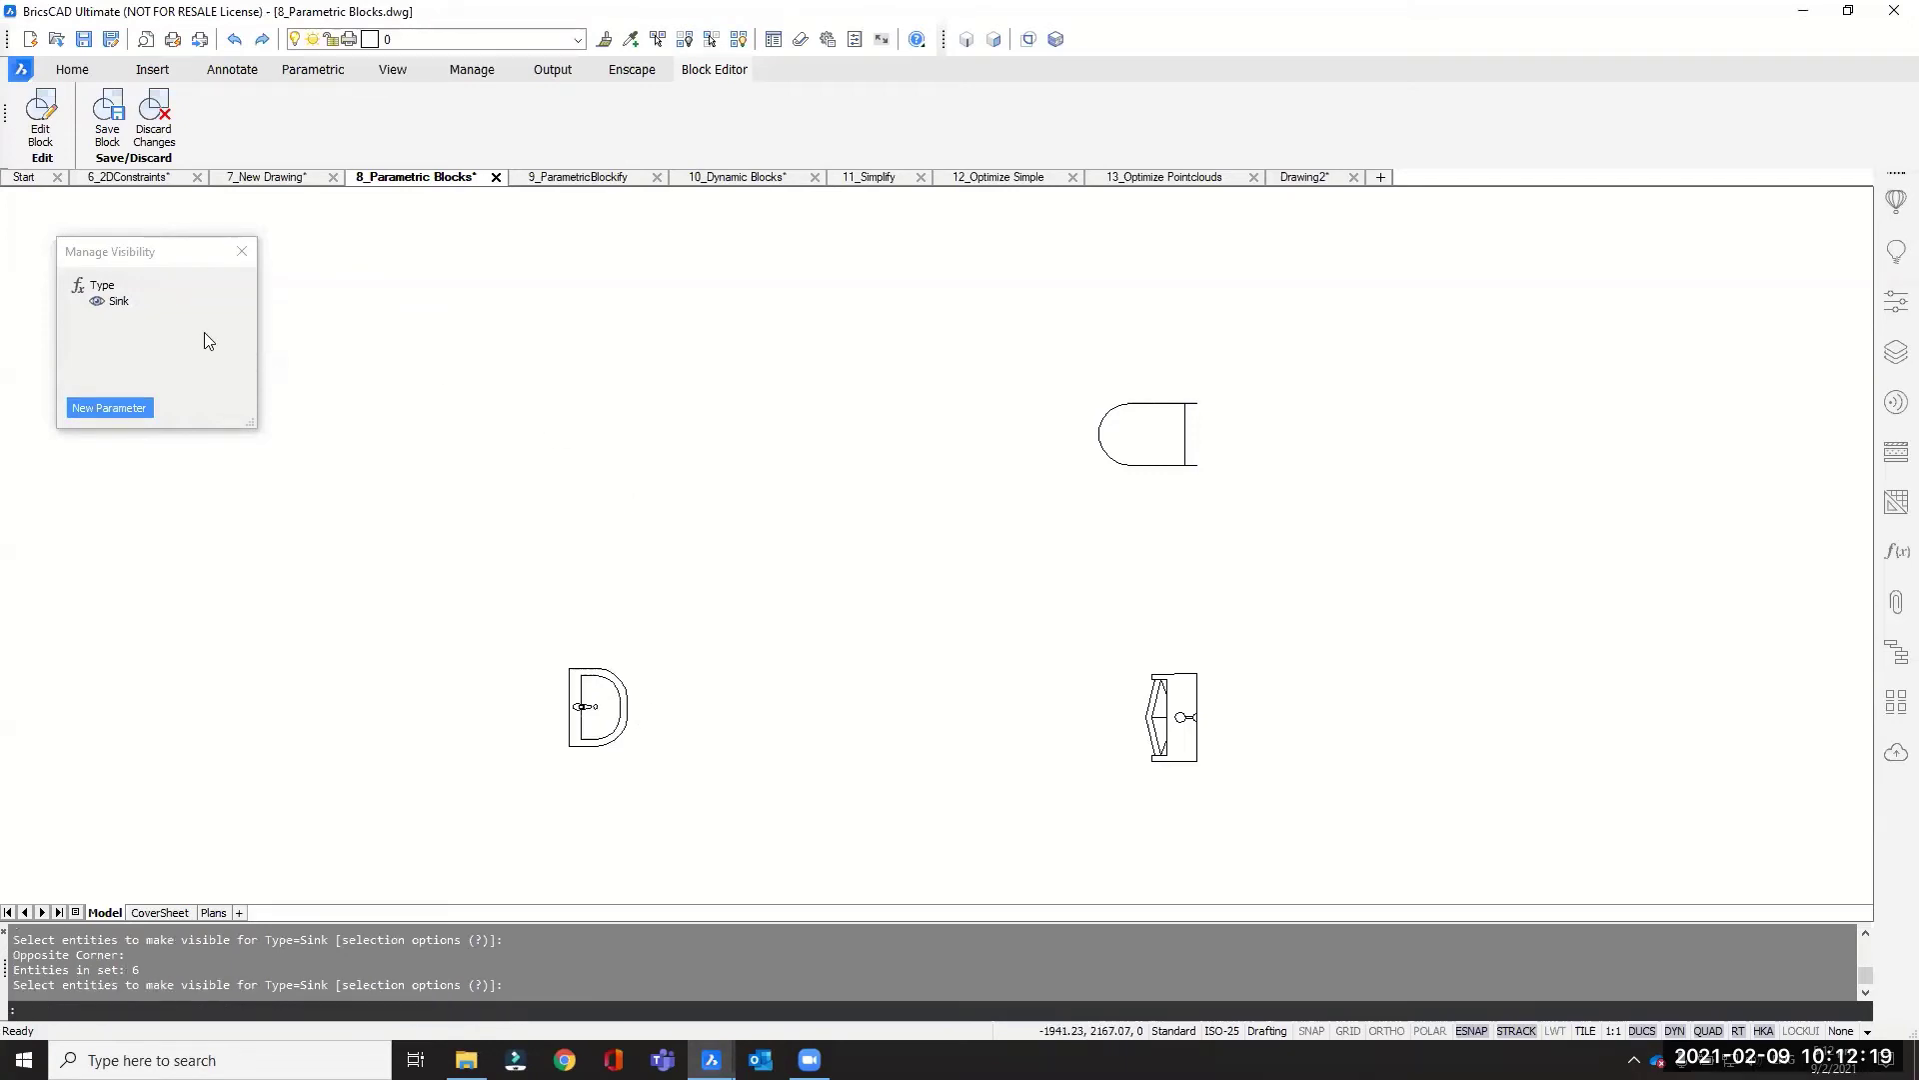
Step: Add a second visibility state named Toilet to the Type parameter
right_click(104, 287)
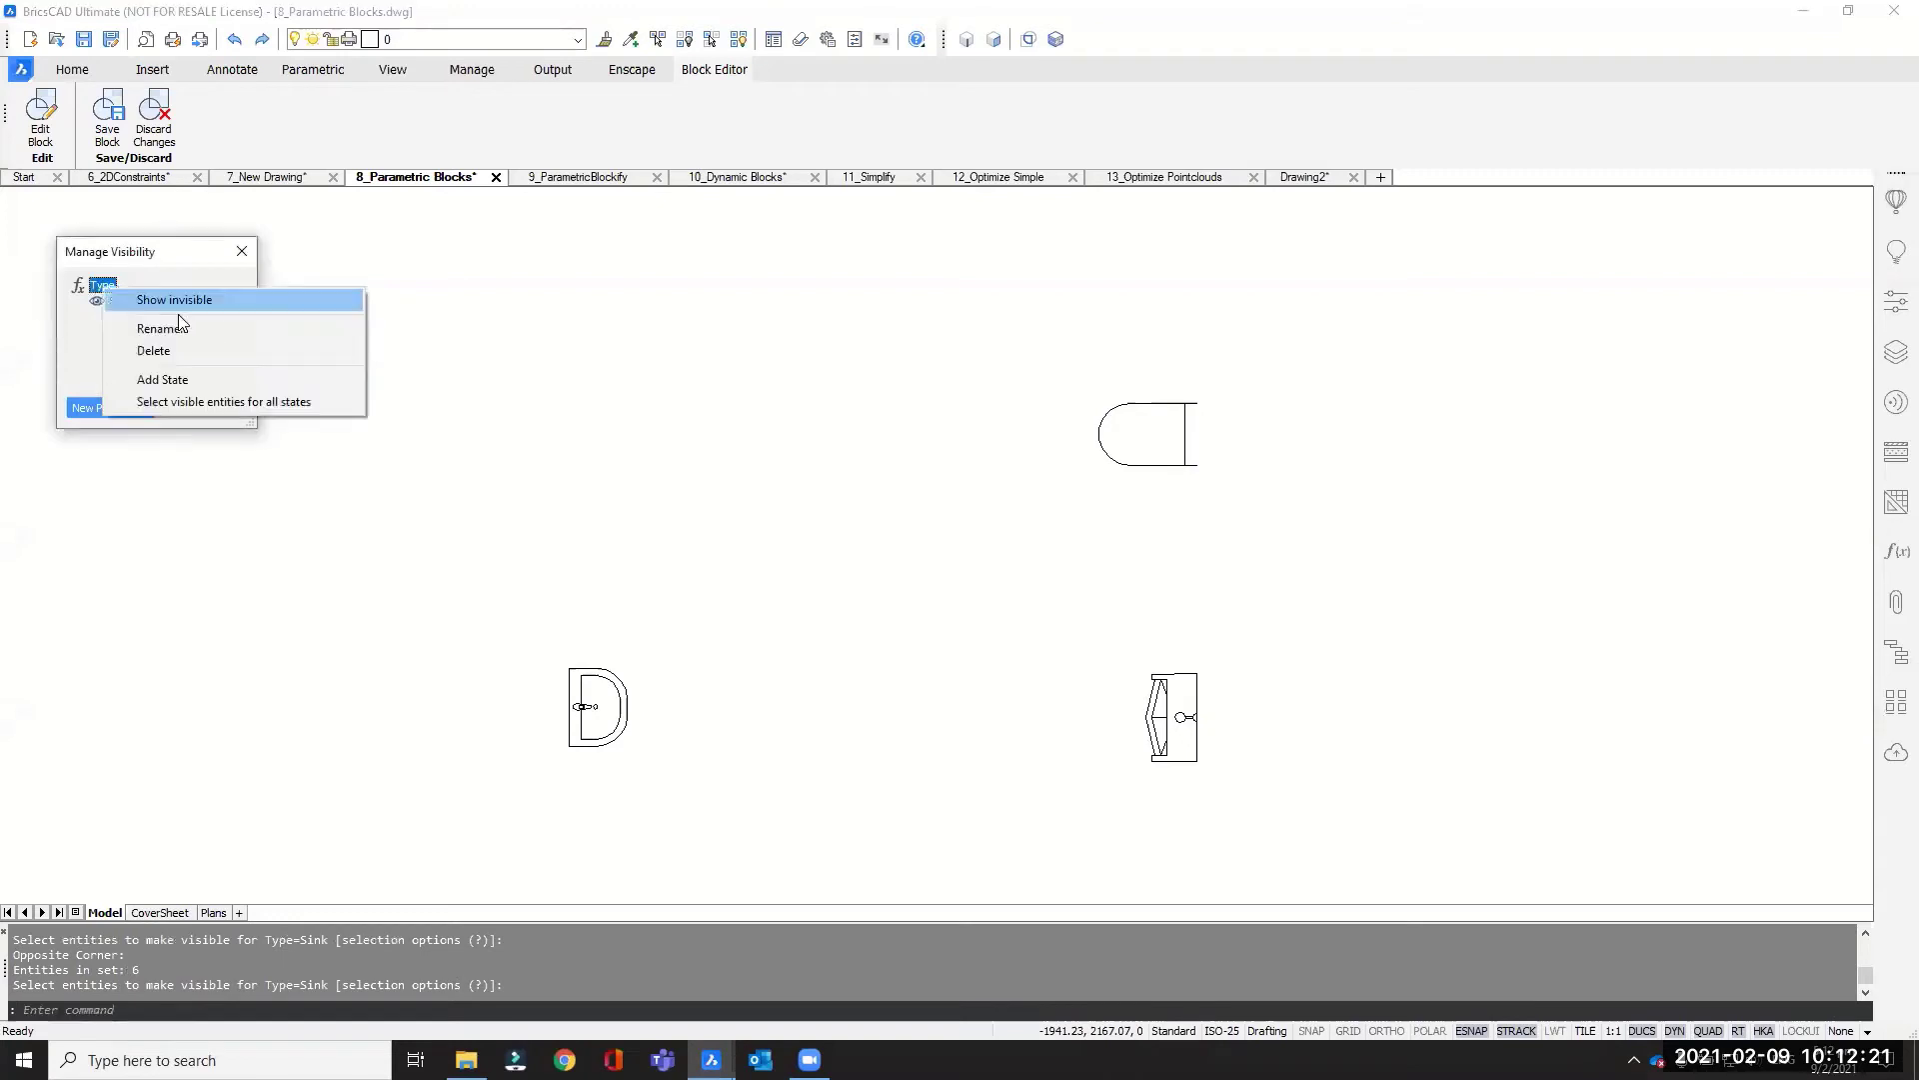
left_click(193, 378)
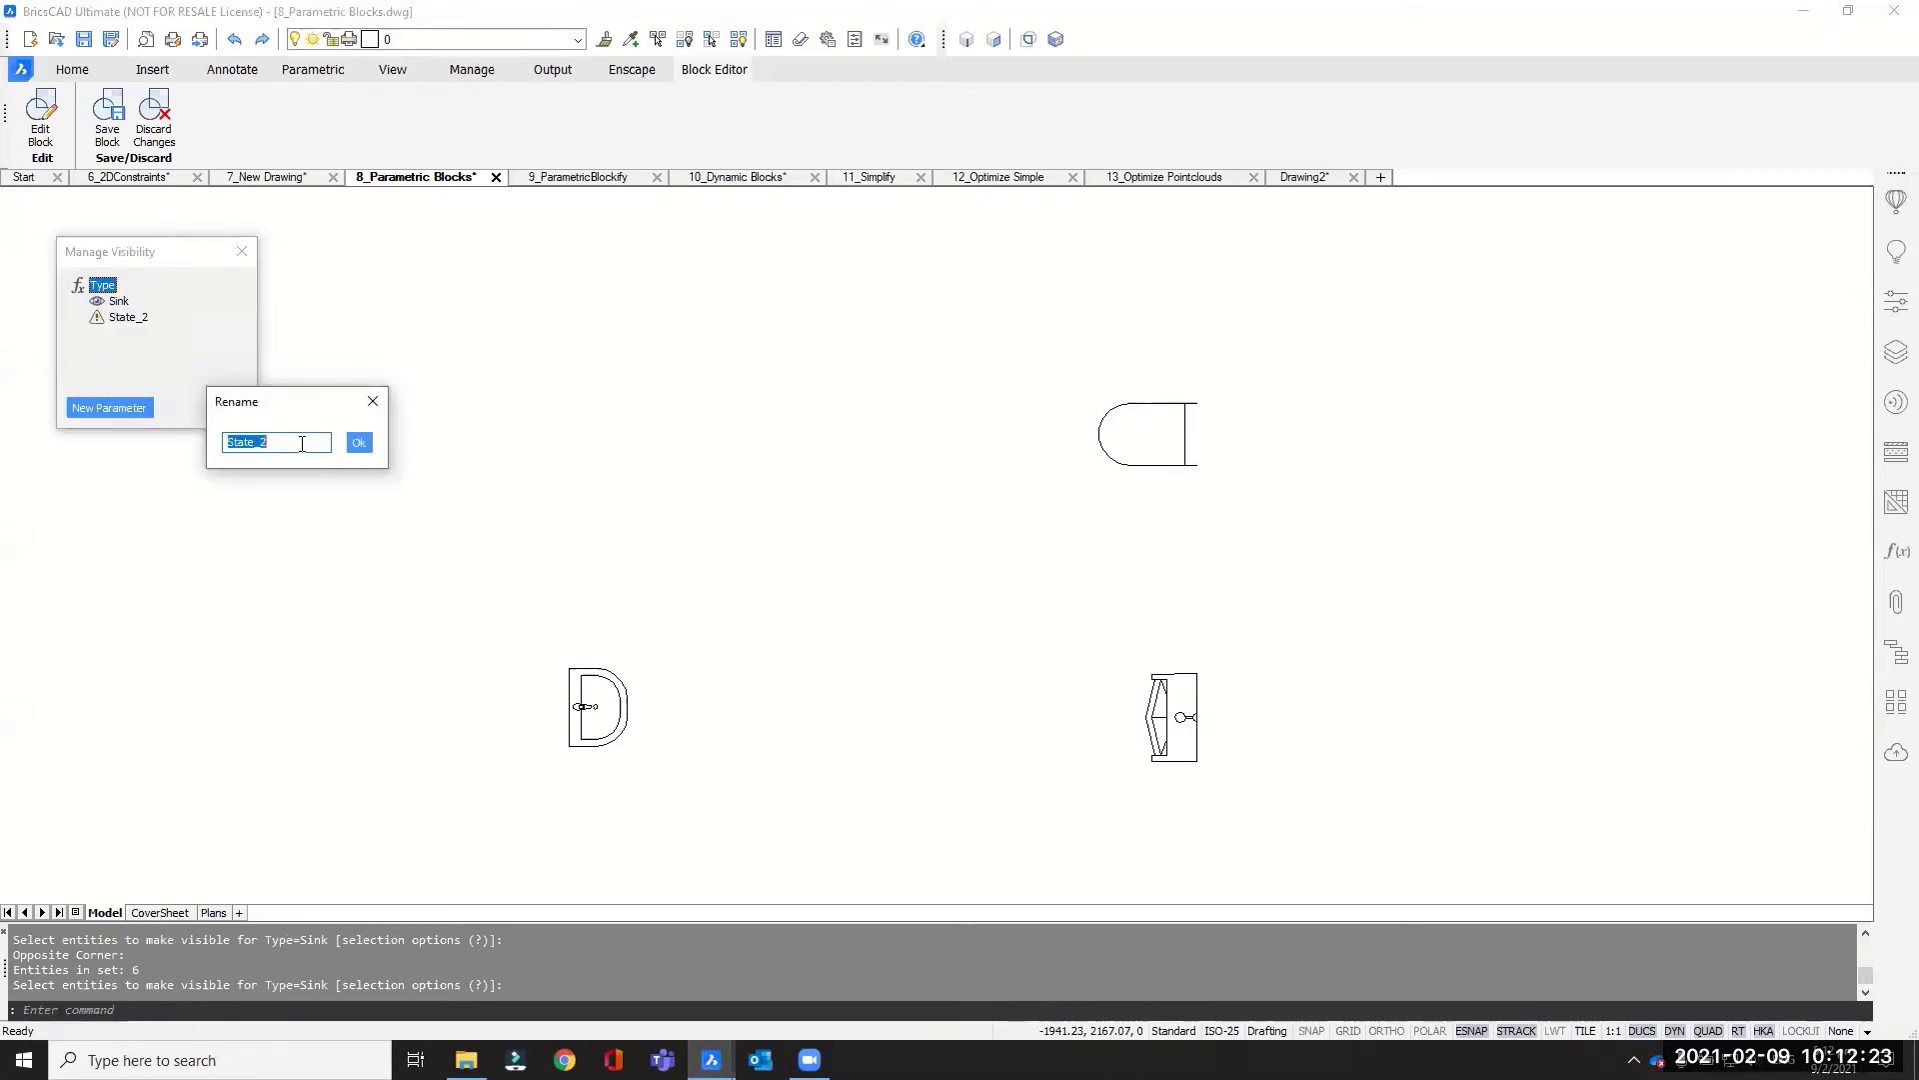
type("Toi")
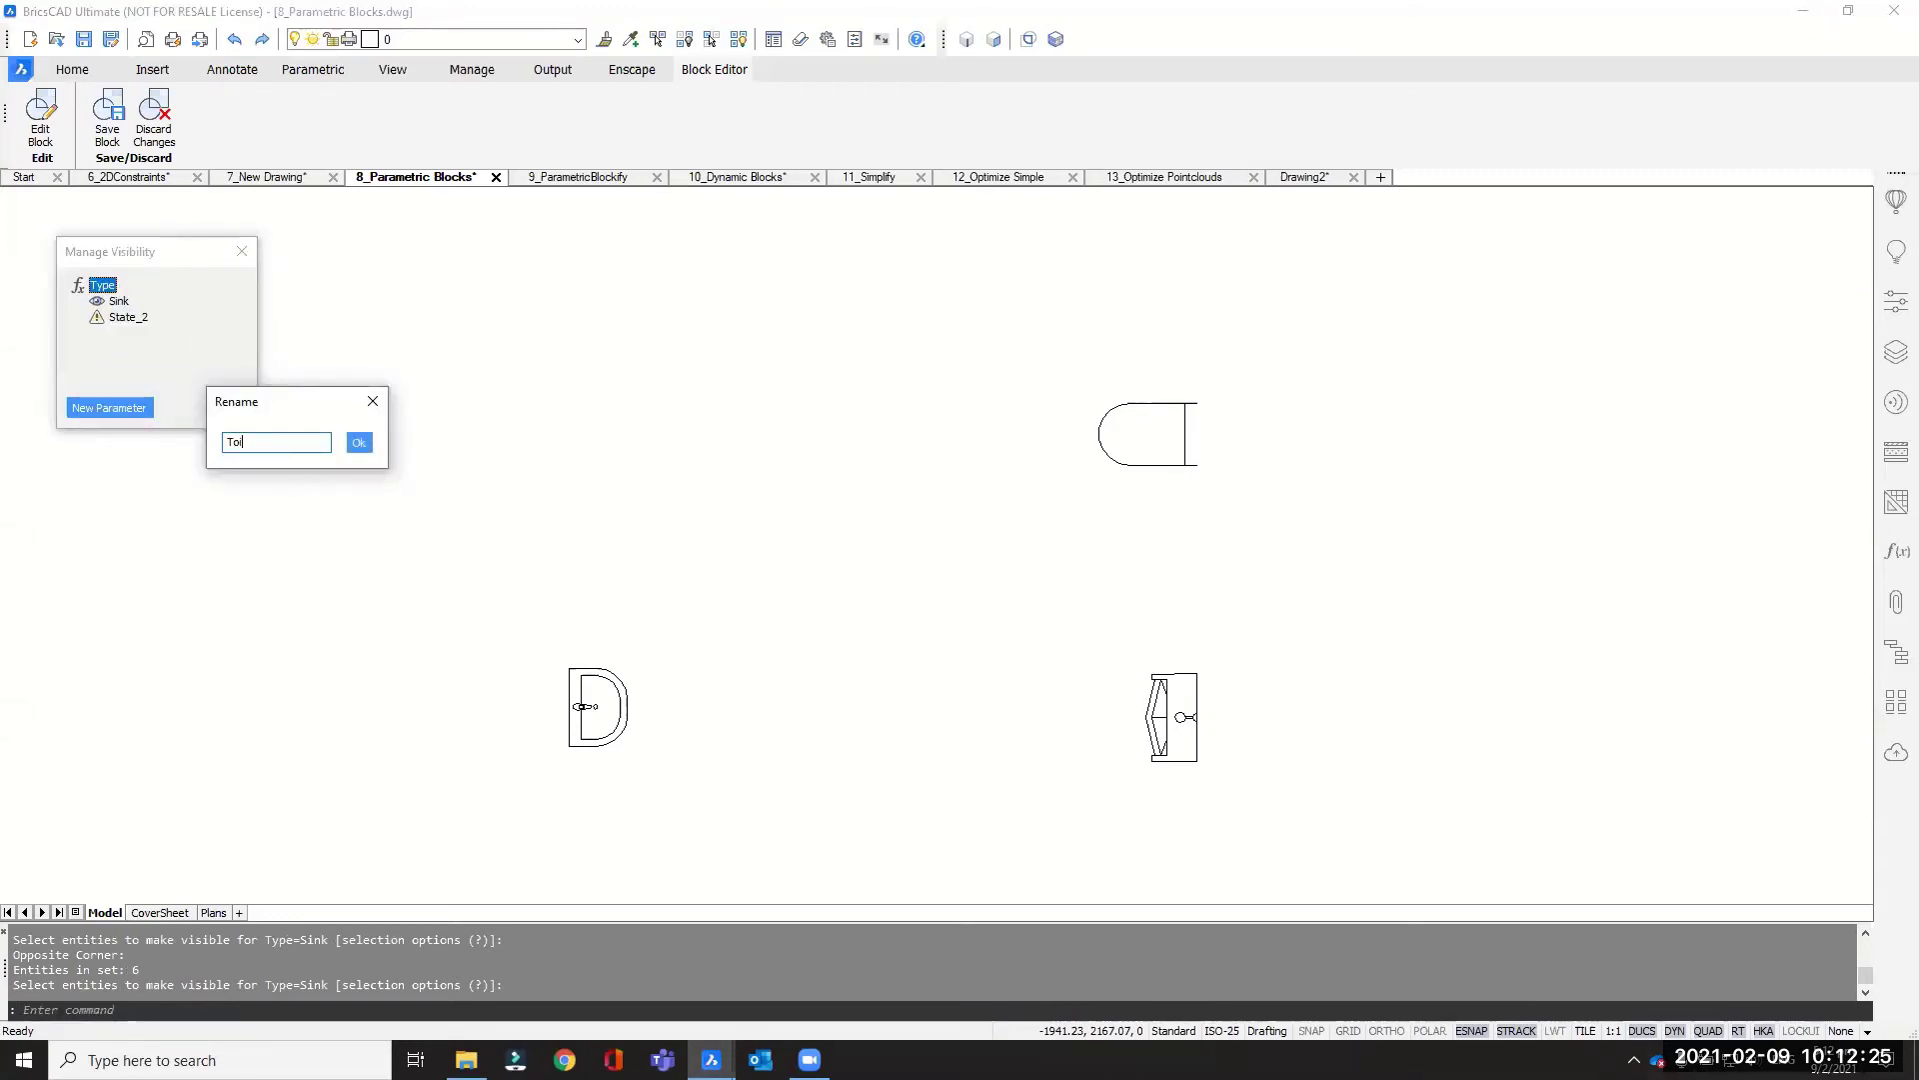
type("let")
left_click(360, 442)
Step: Assign the toilet's entities as the visible entities of the Toilet state
right_click(126, 318)
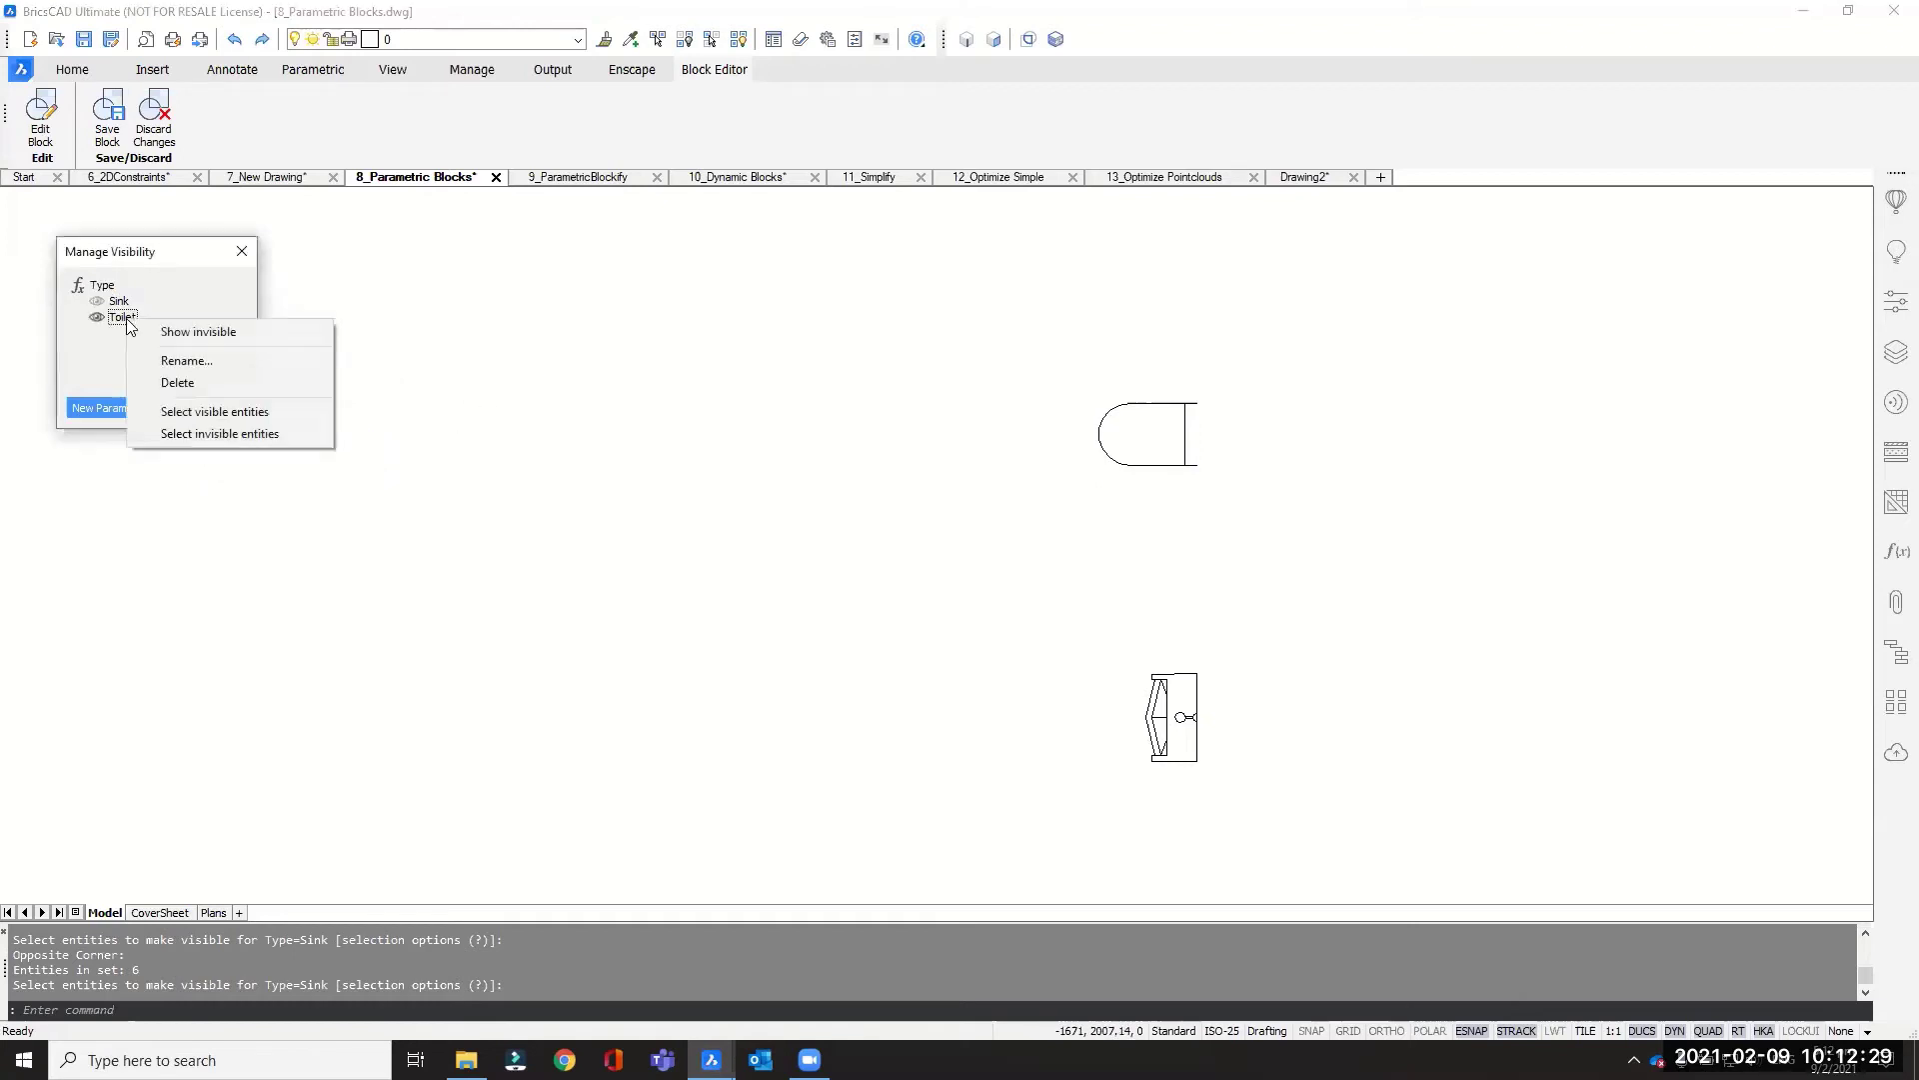
left_click(175, 412)
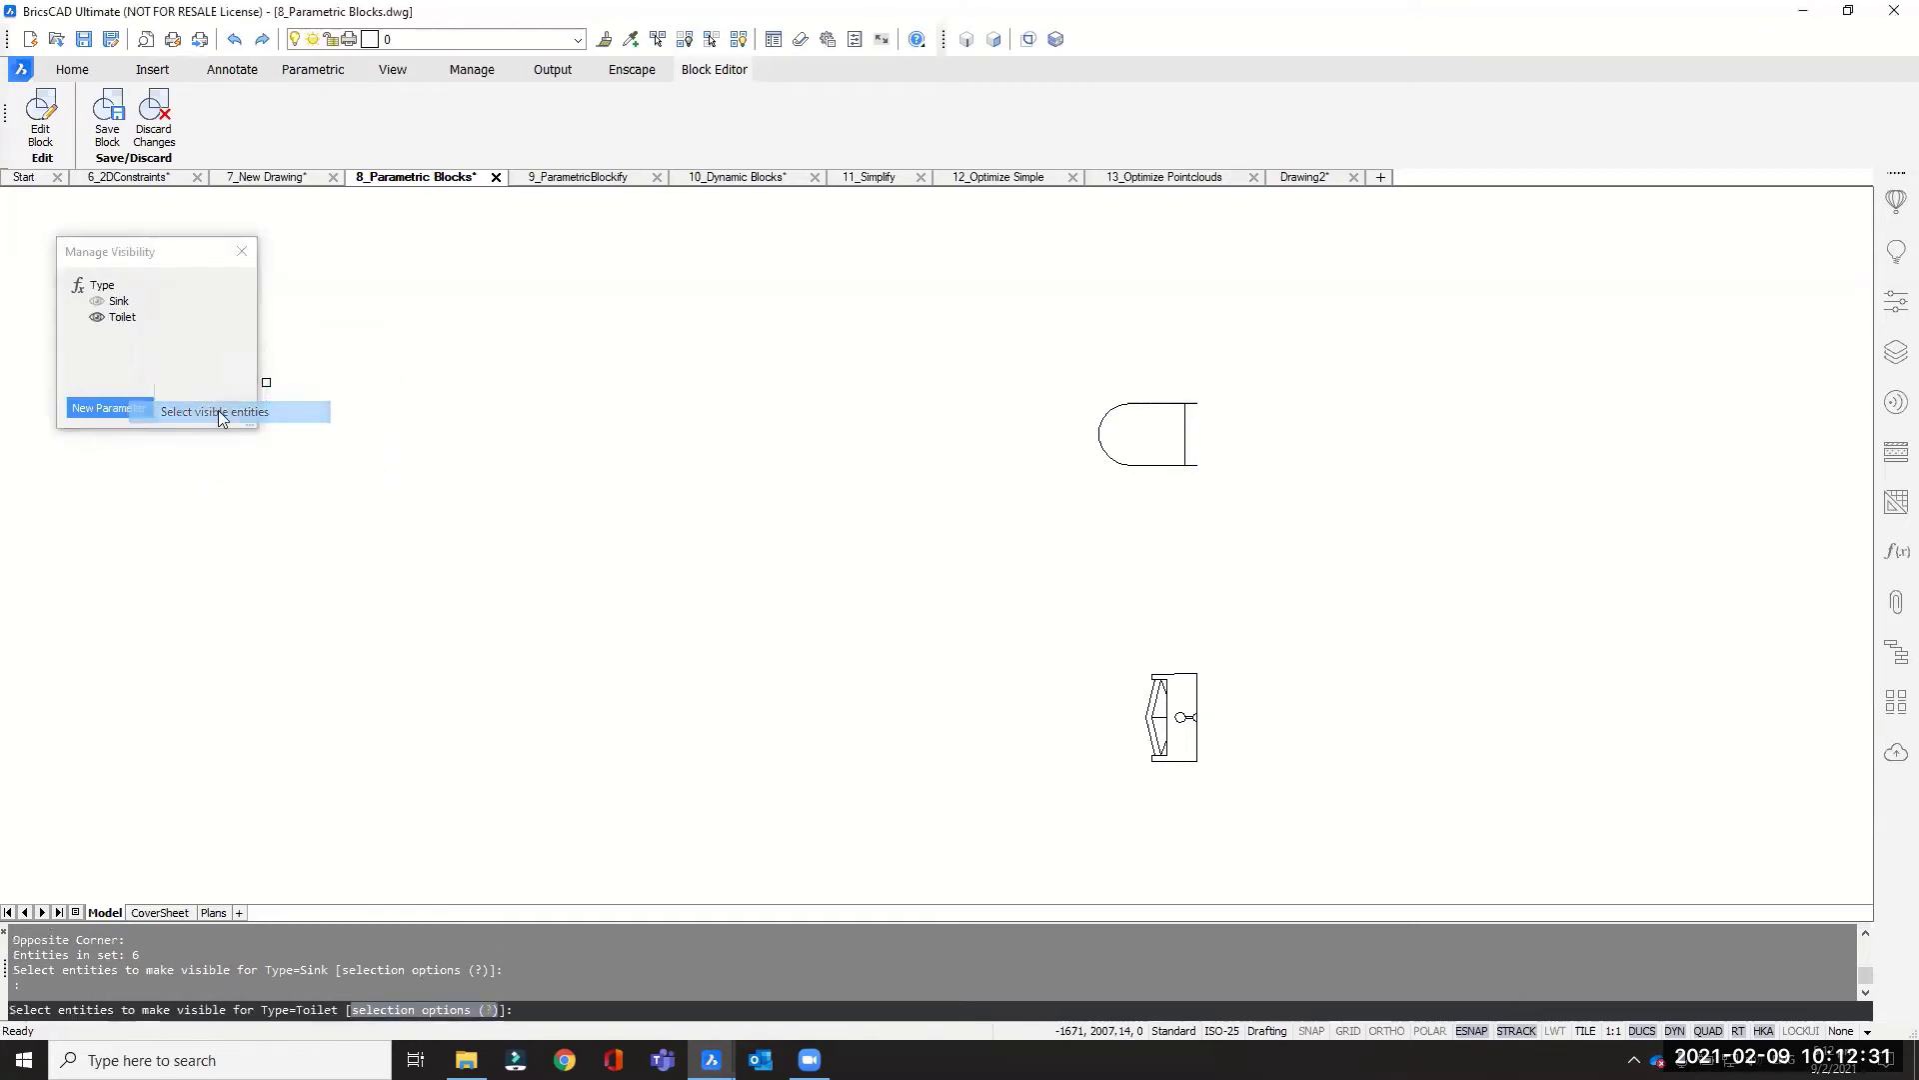
left_click(1063, 369)
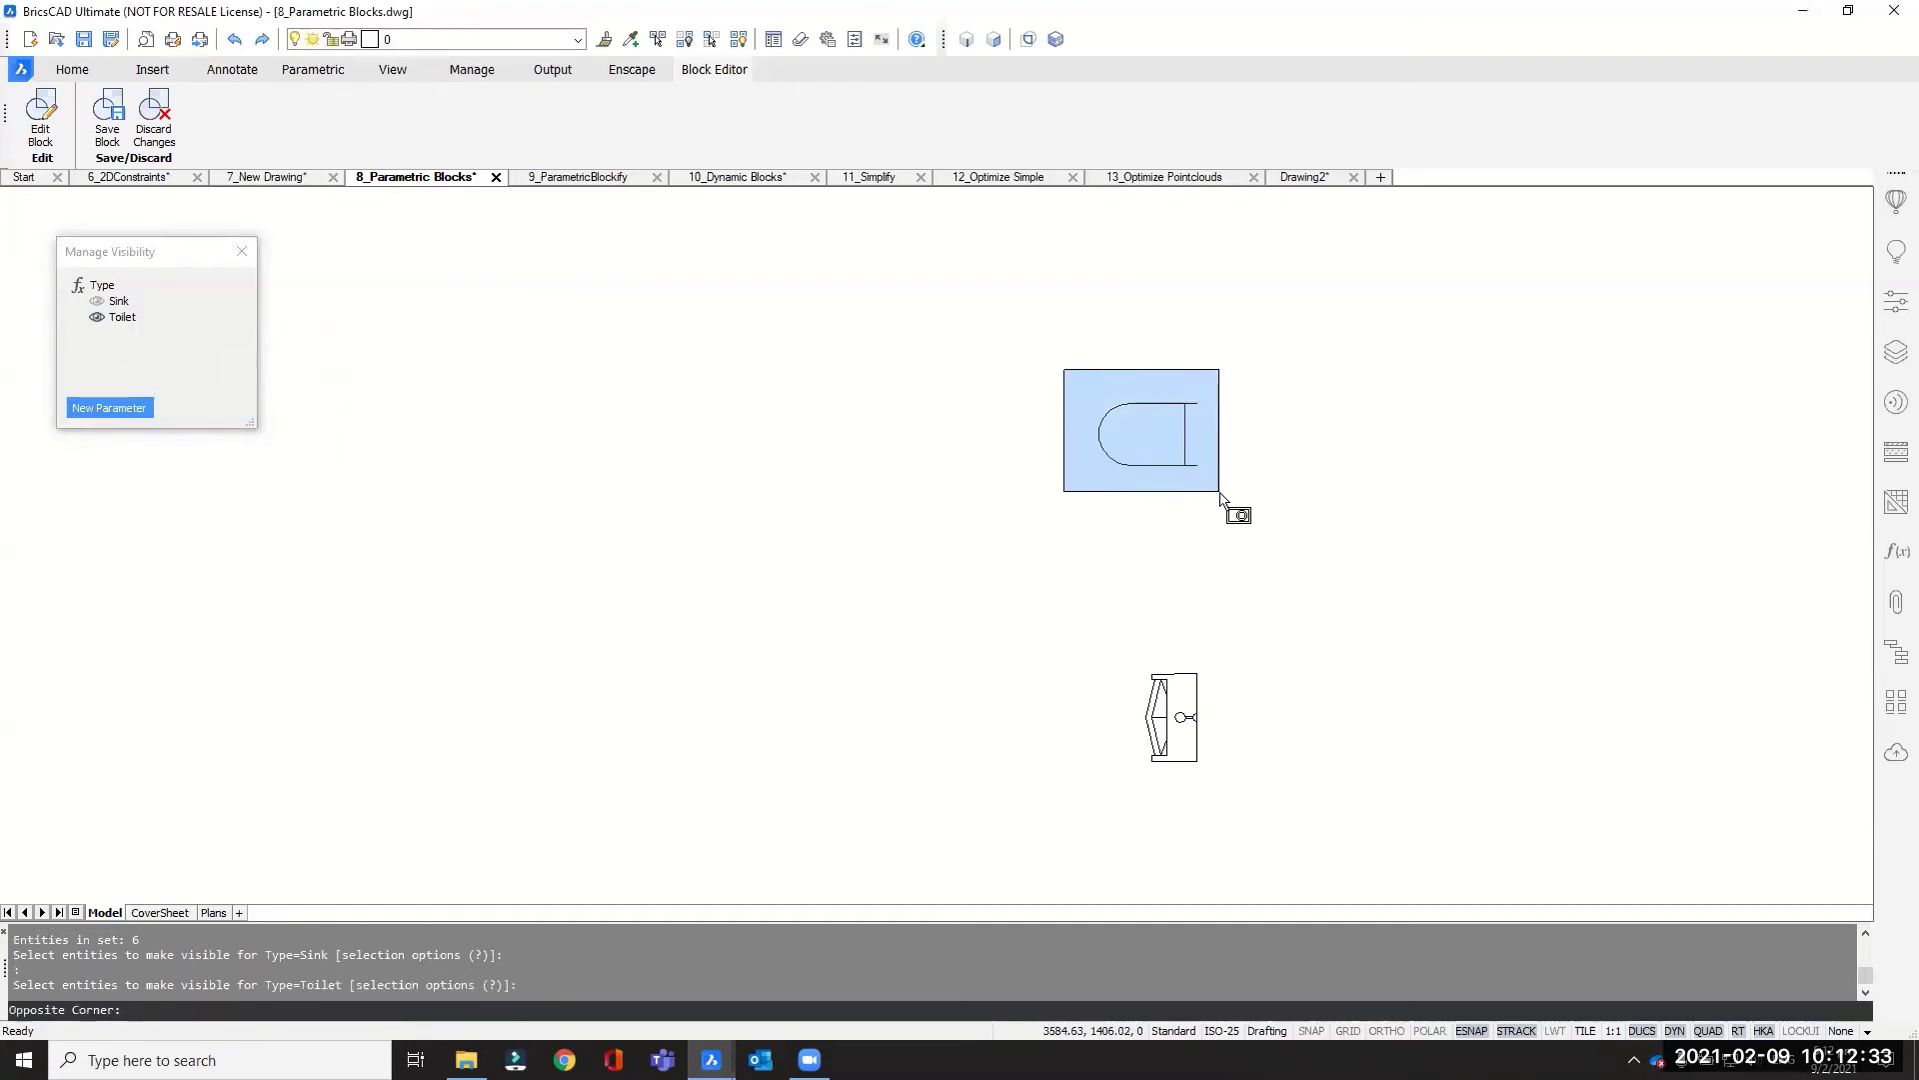
left_click(1221, 496)
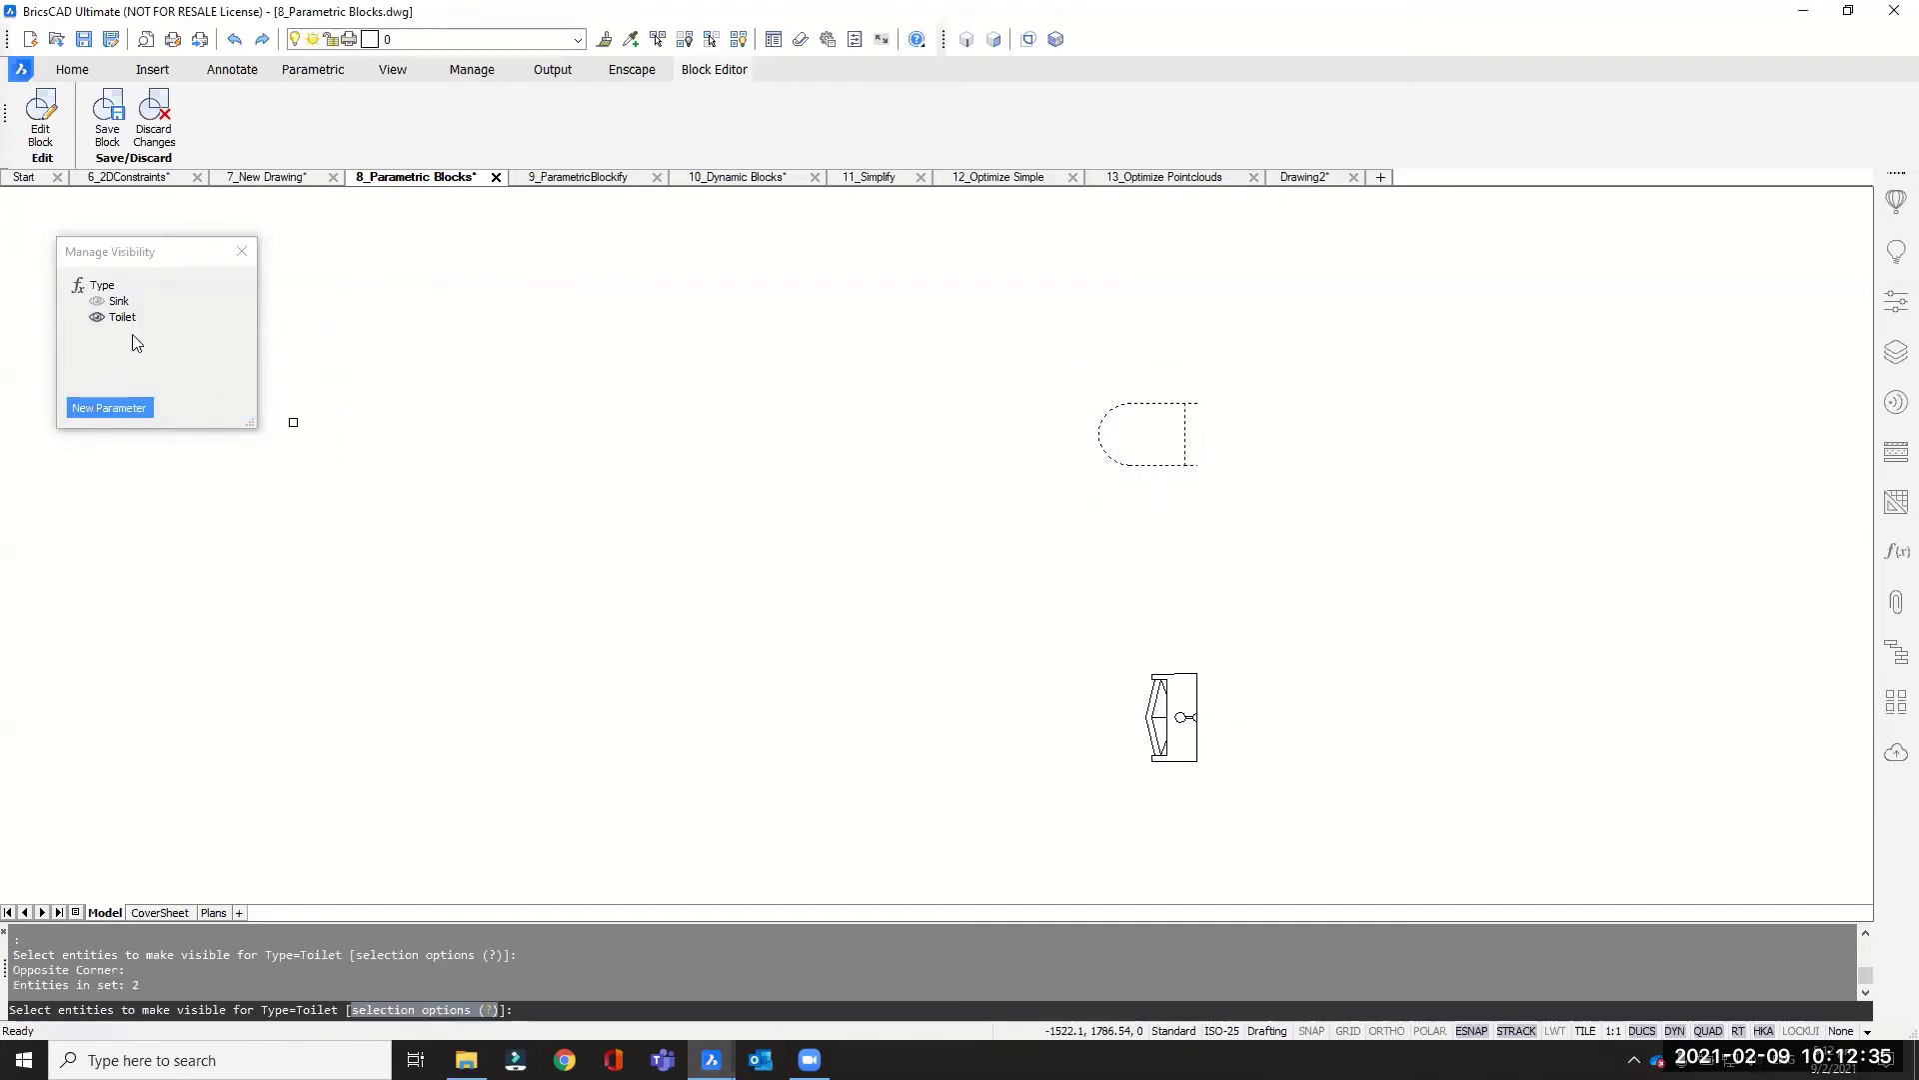
key("Return")
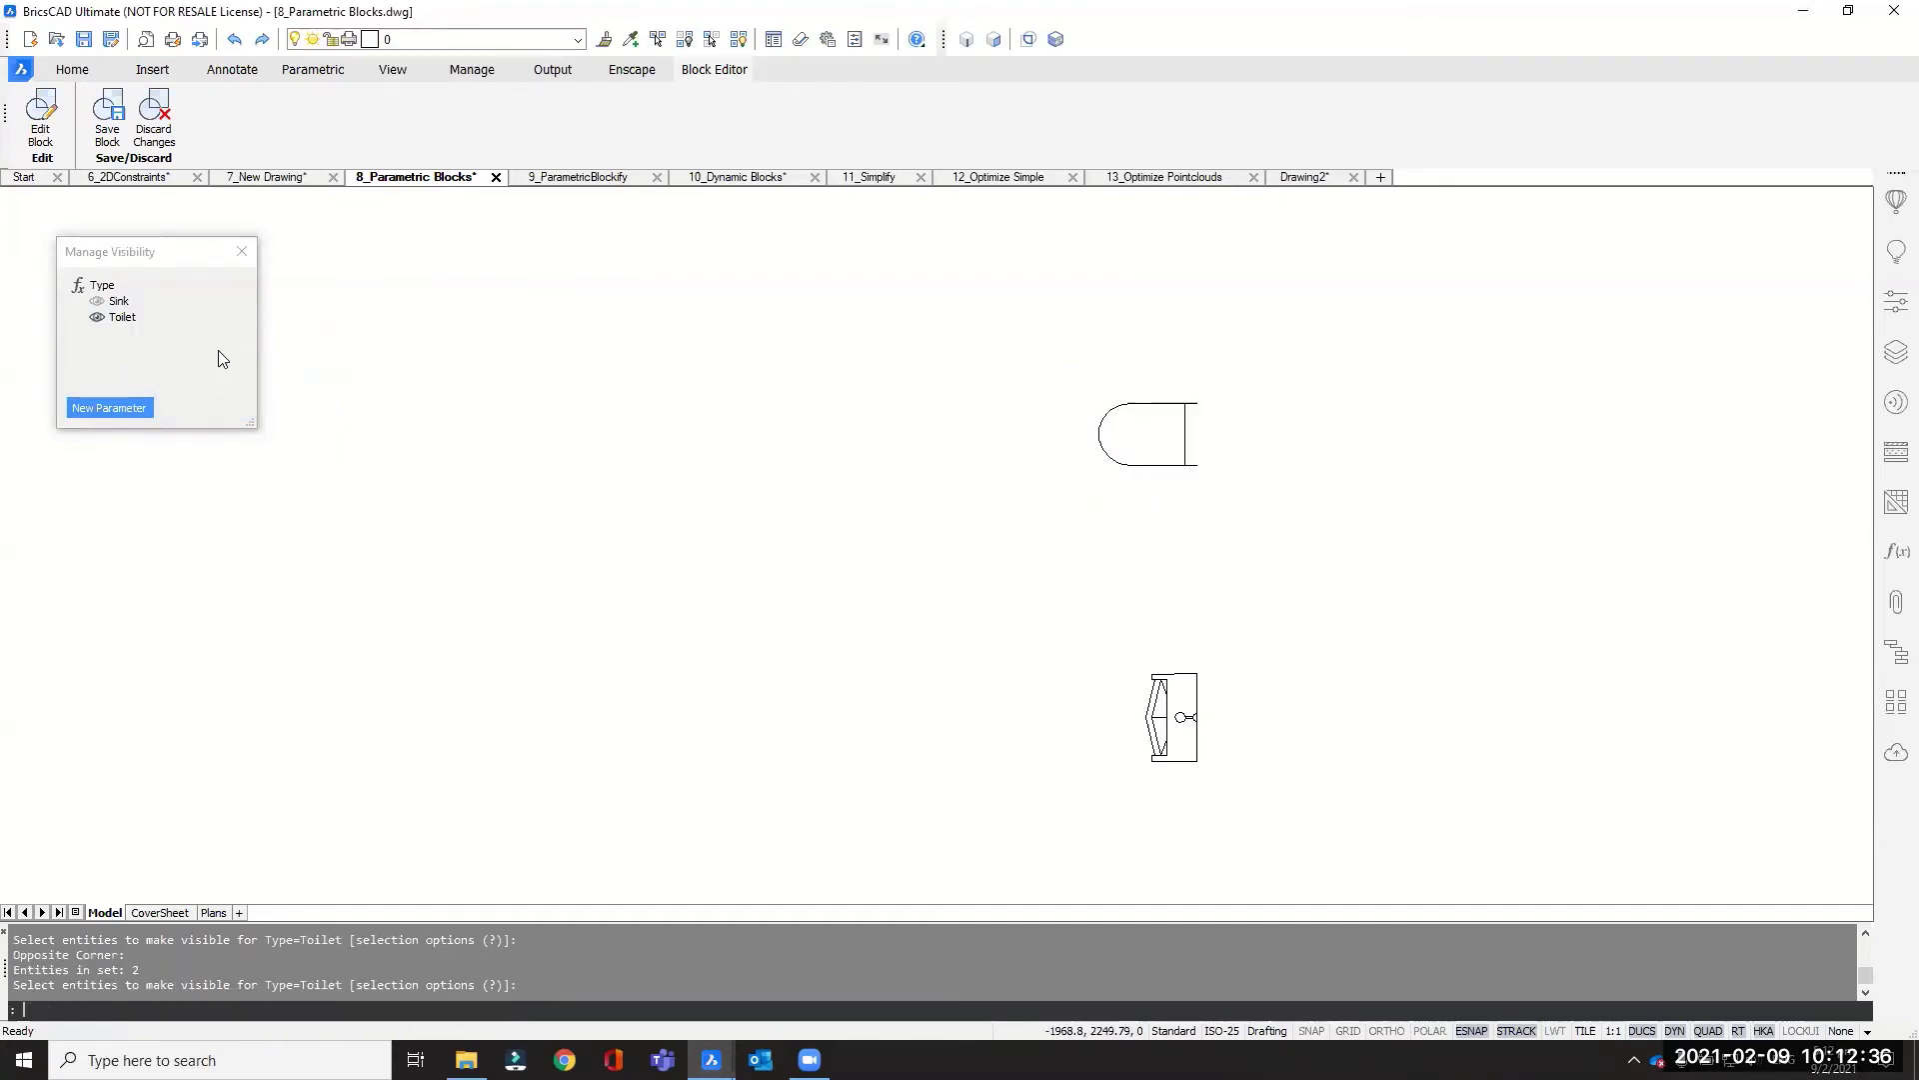
Step: Add a third visibility state named Urinal to the Type parameter
right_click(111, 290)
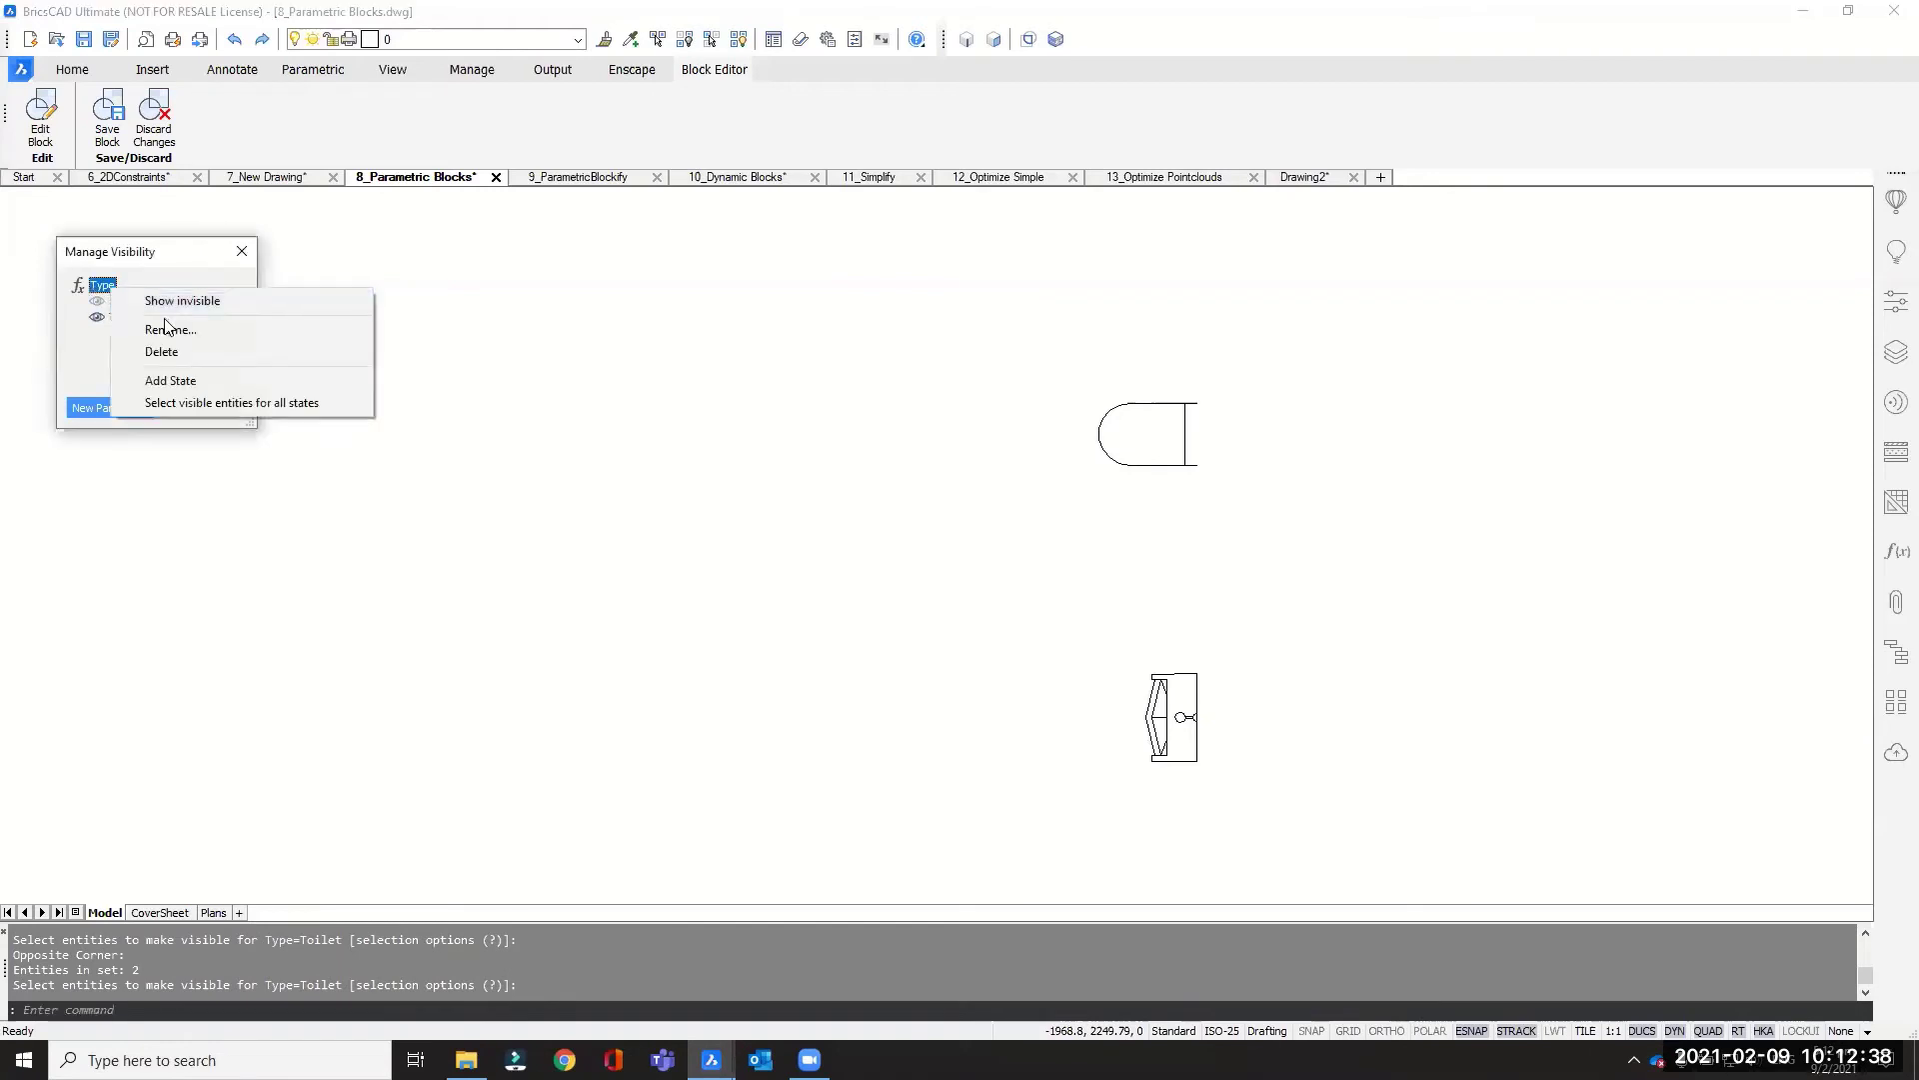
left_click(176, 381)
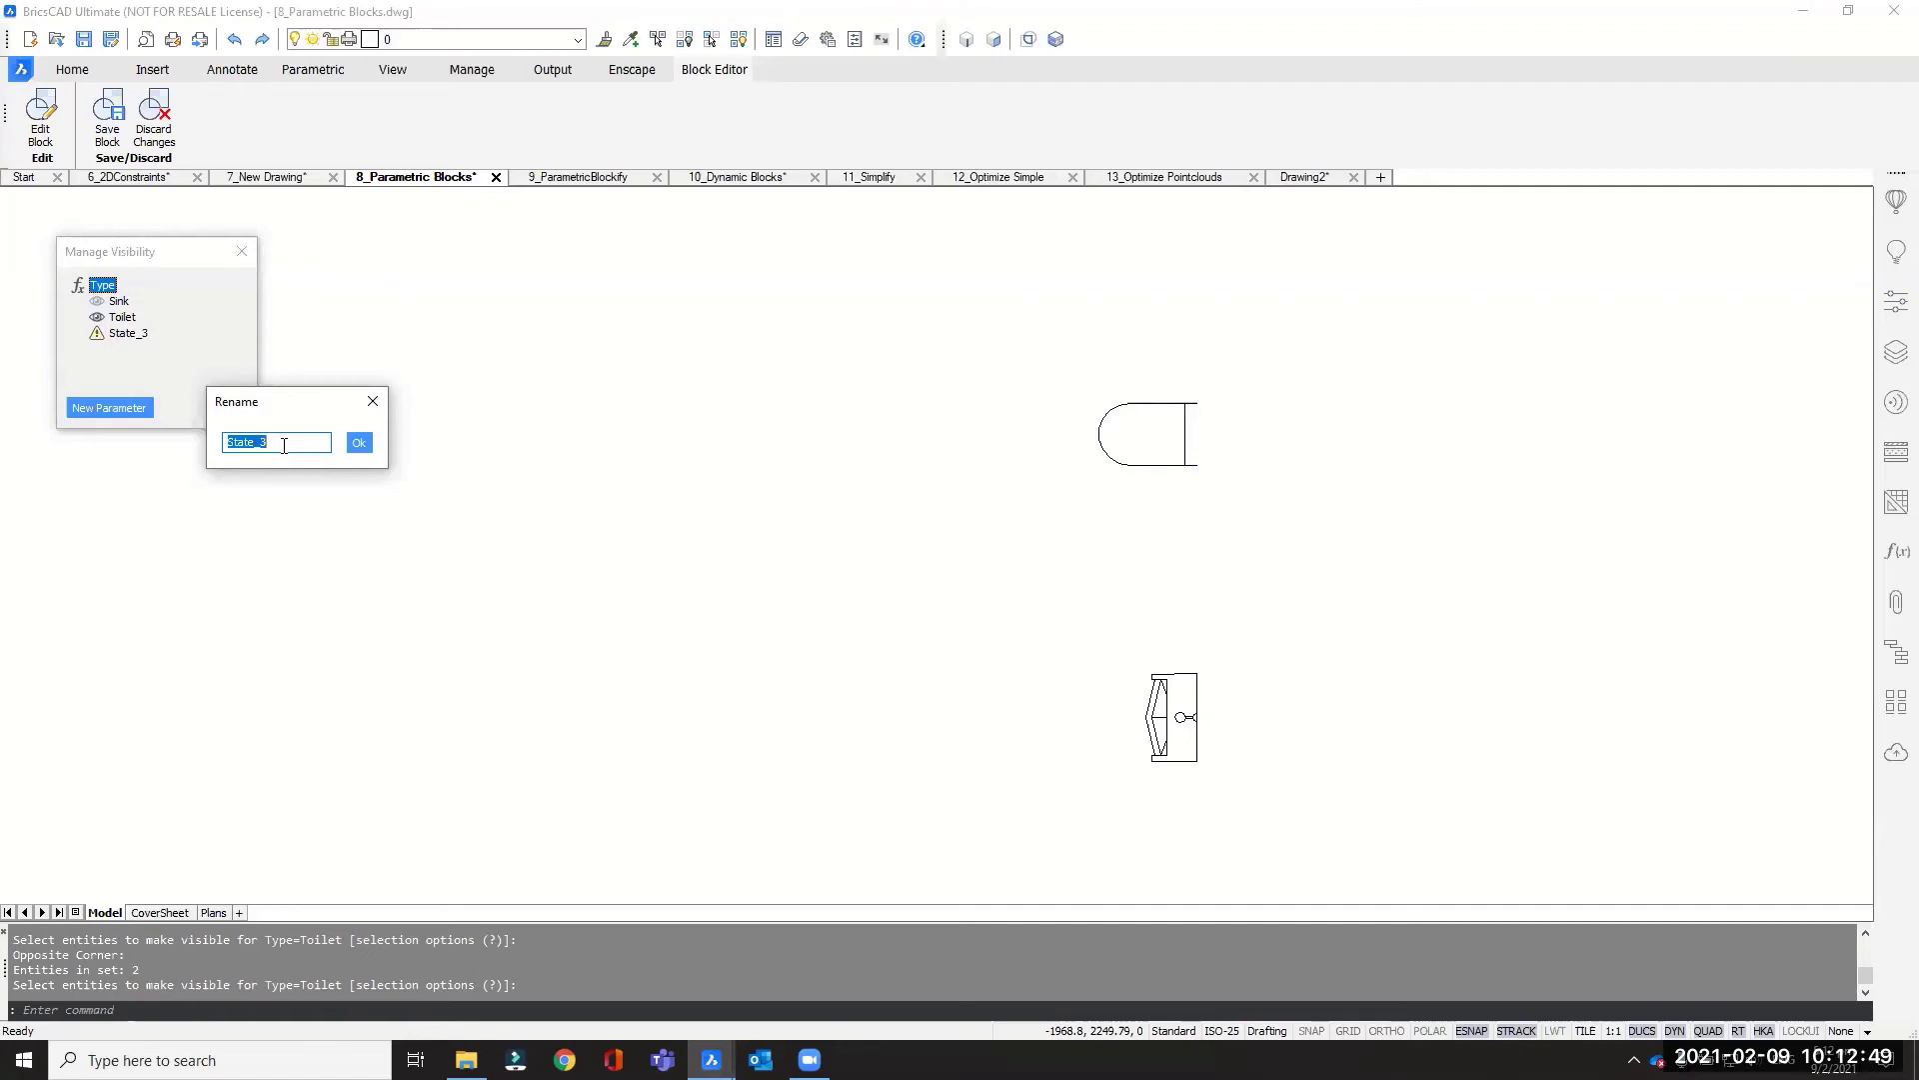
type("Urinal")
left_click(359, 442)
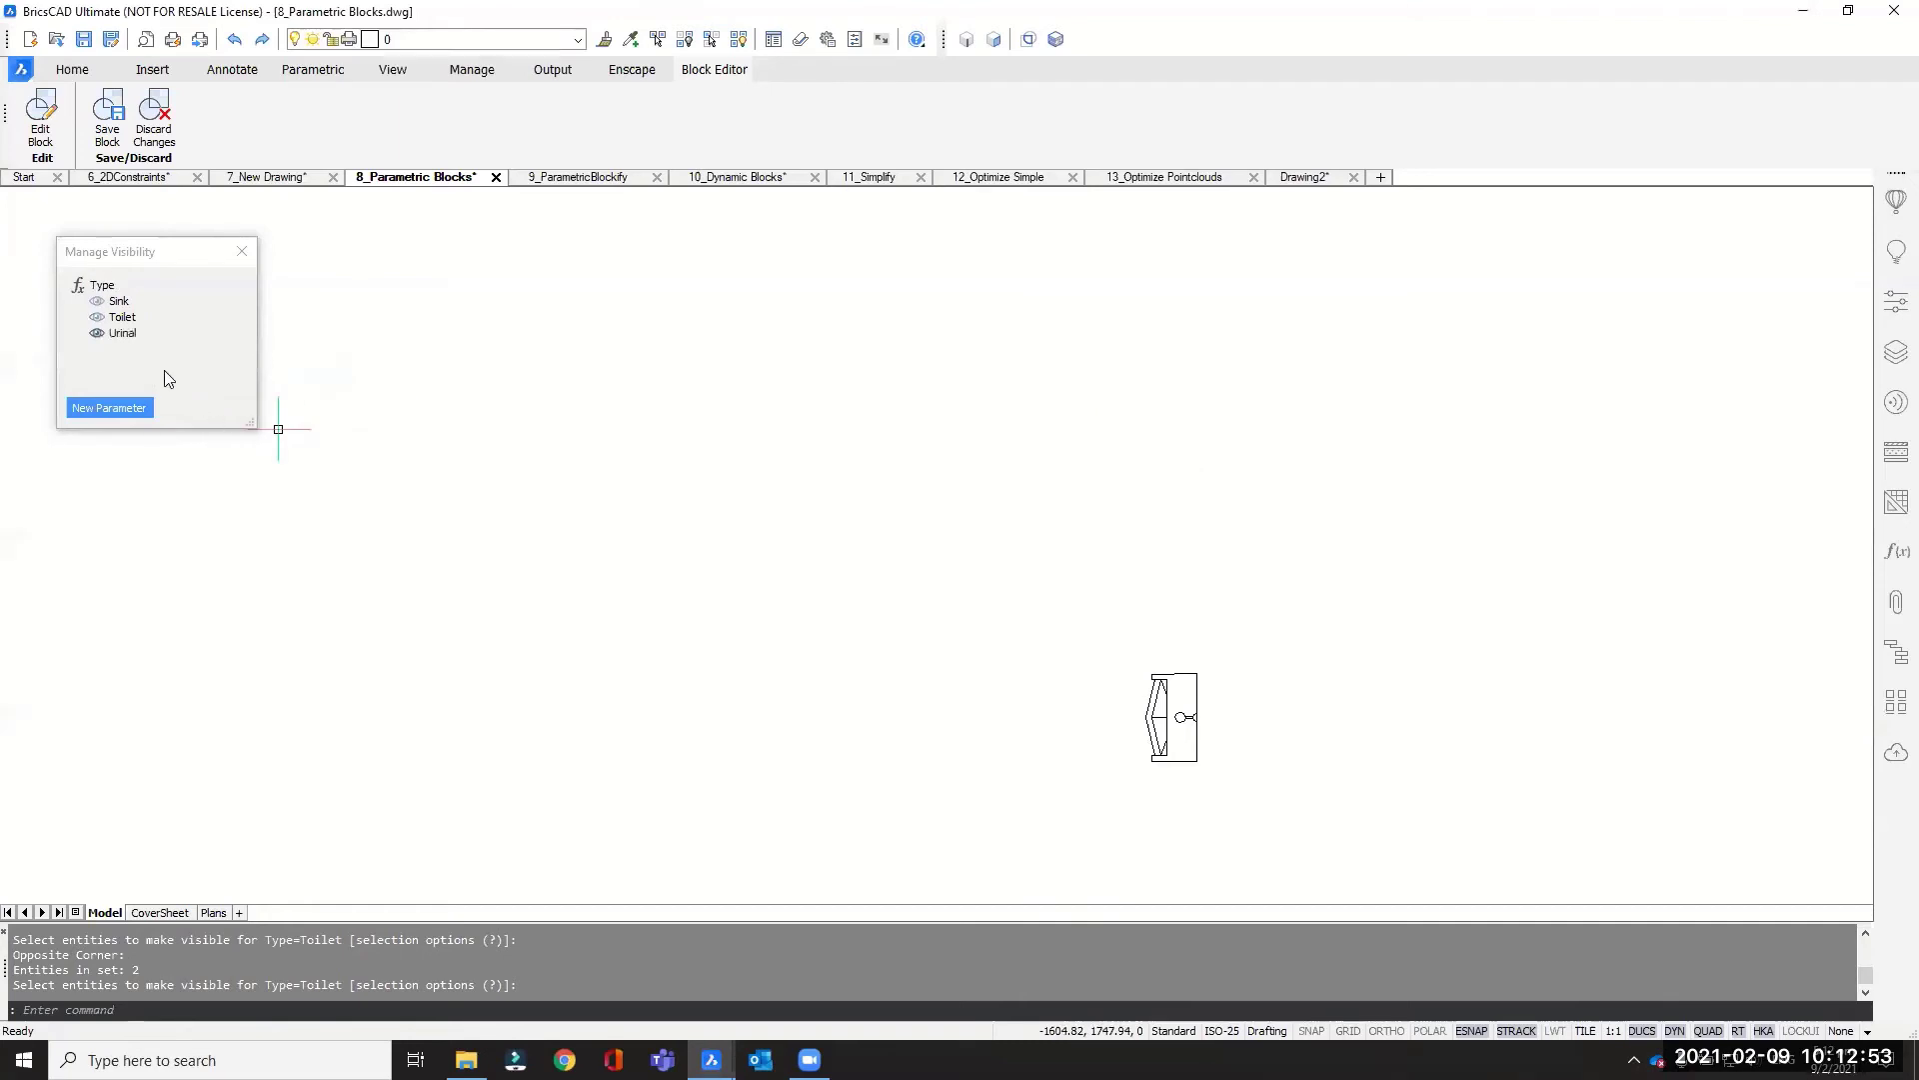
Step: Assign all of the urinal's entities as the visible entities of the Urinal state
right_click(128, 336)
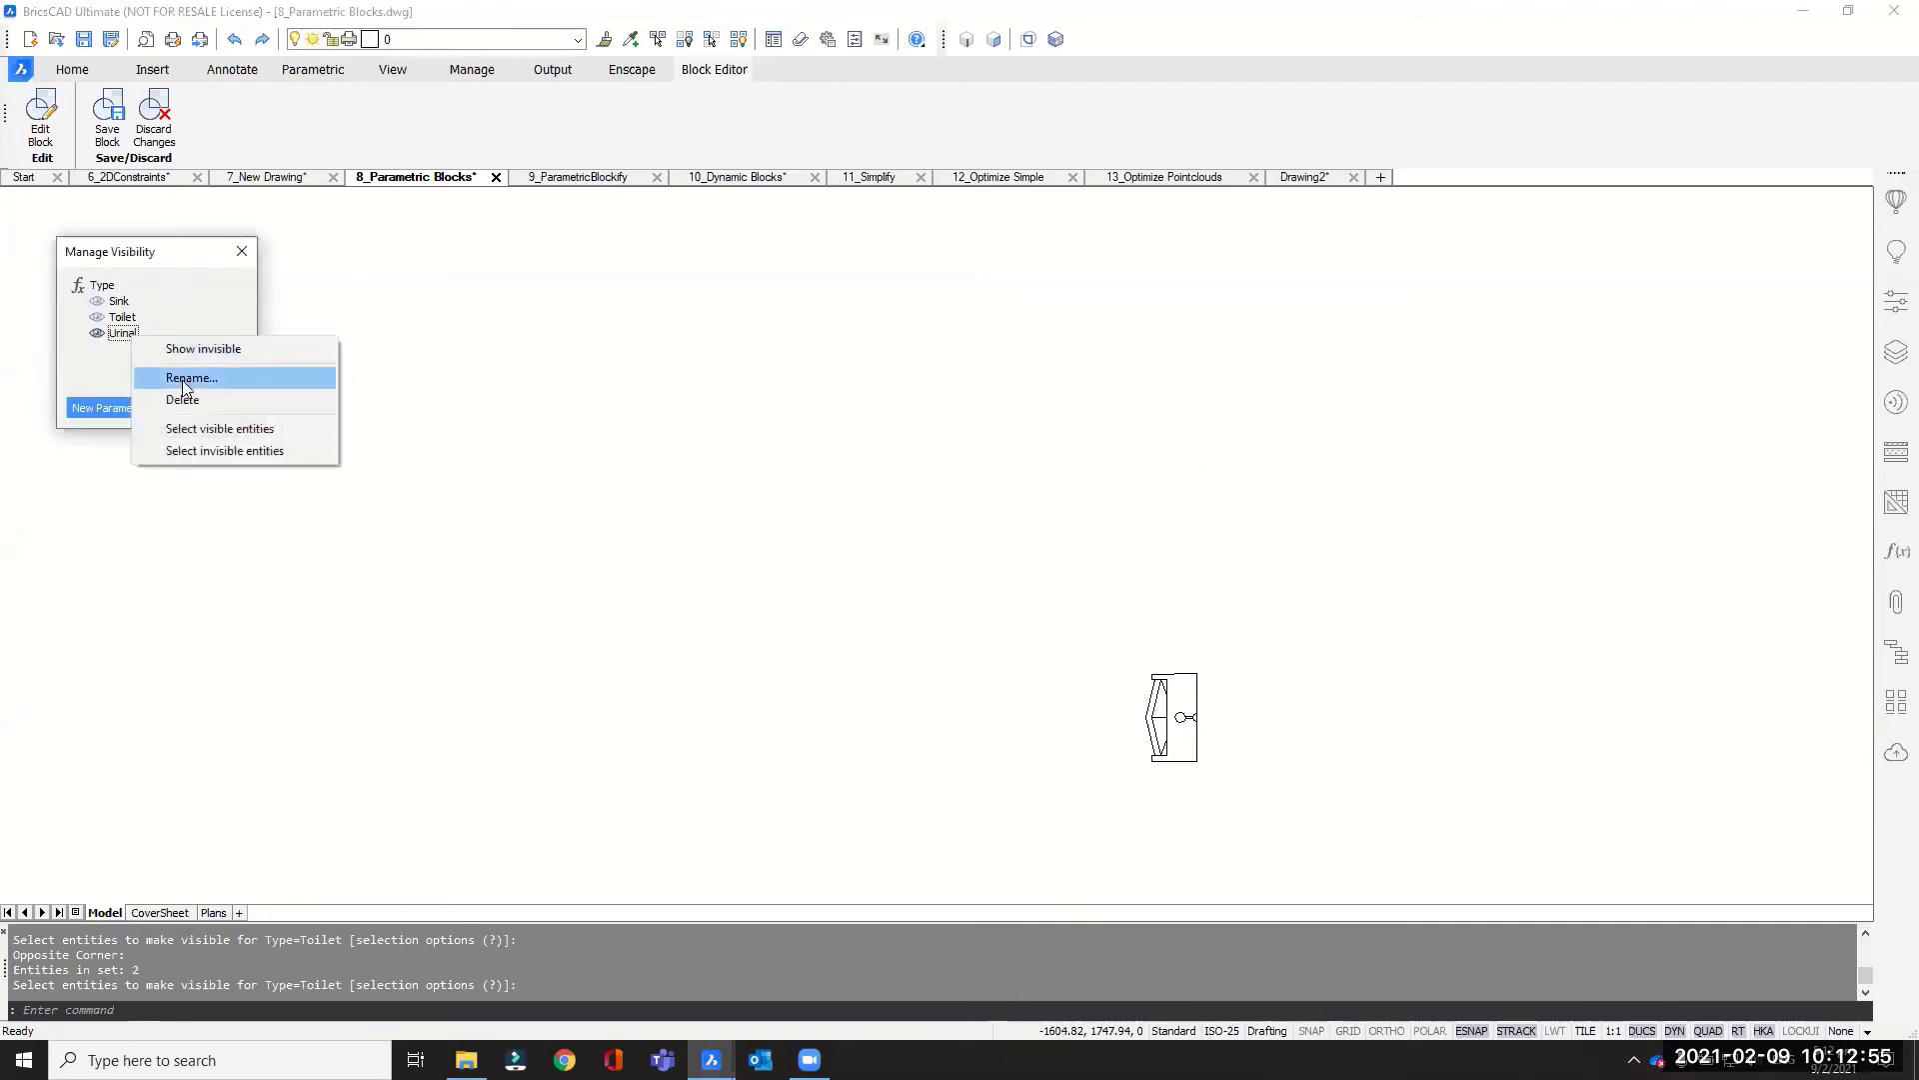
left_click(195, 432)
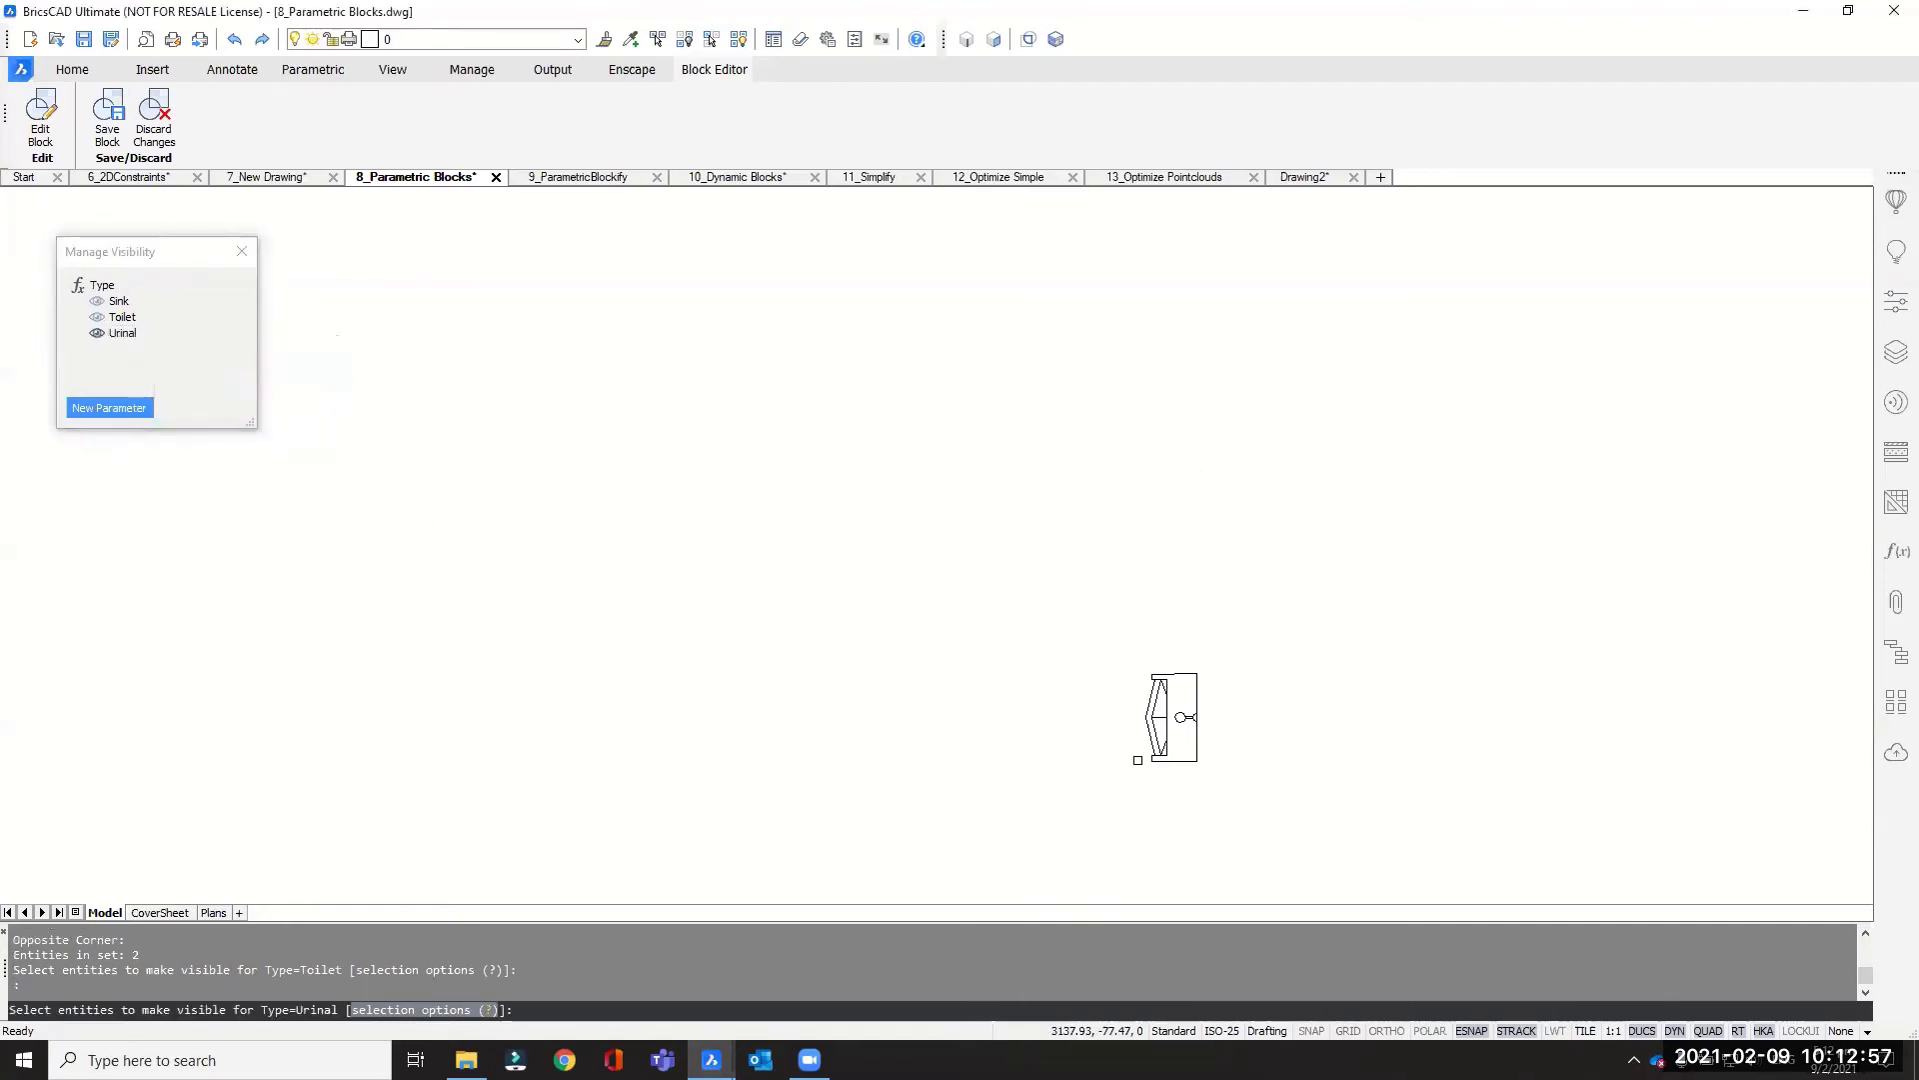
left_click(1136, 656)
left_click(1238, 800)
key("Return")
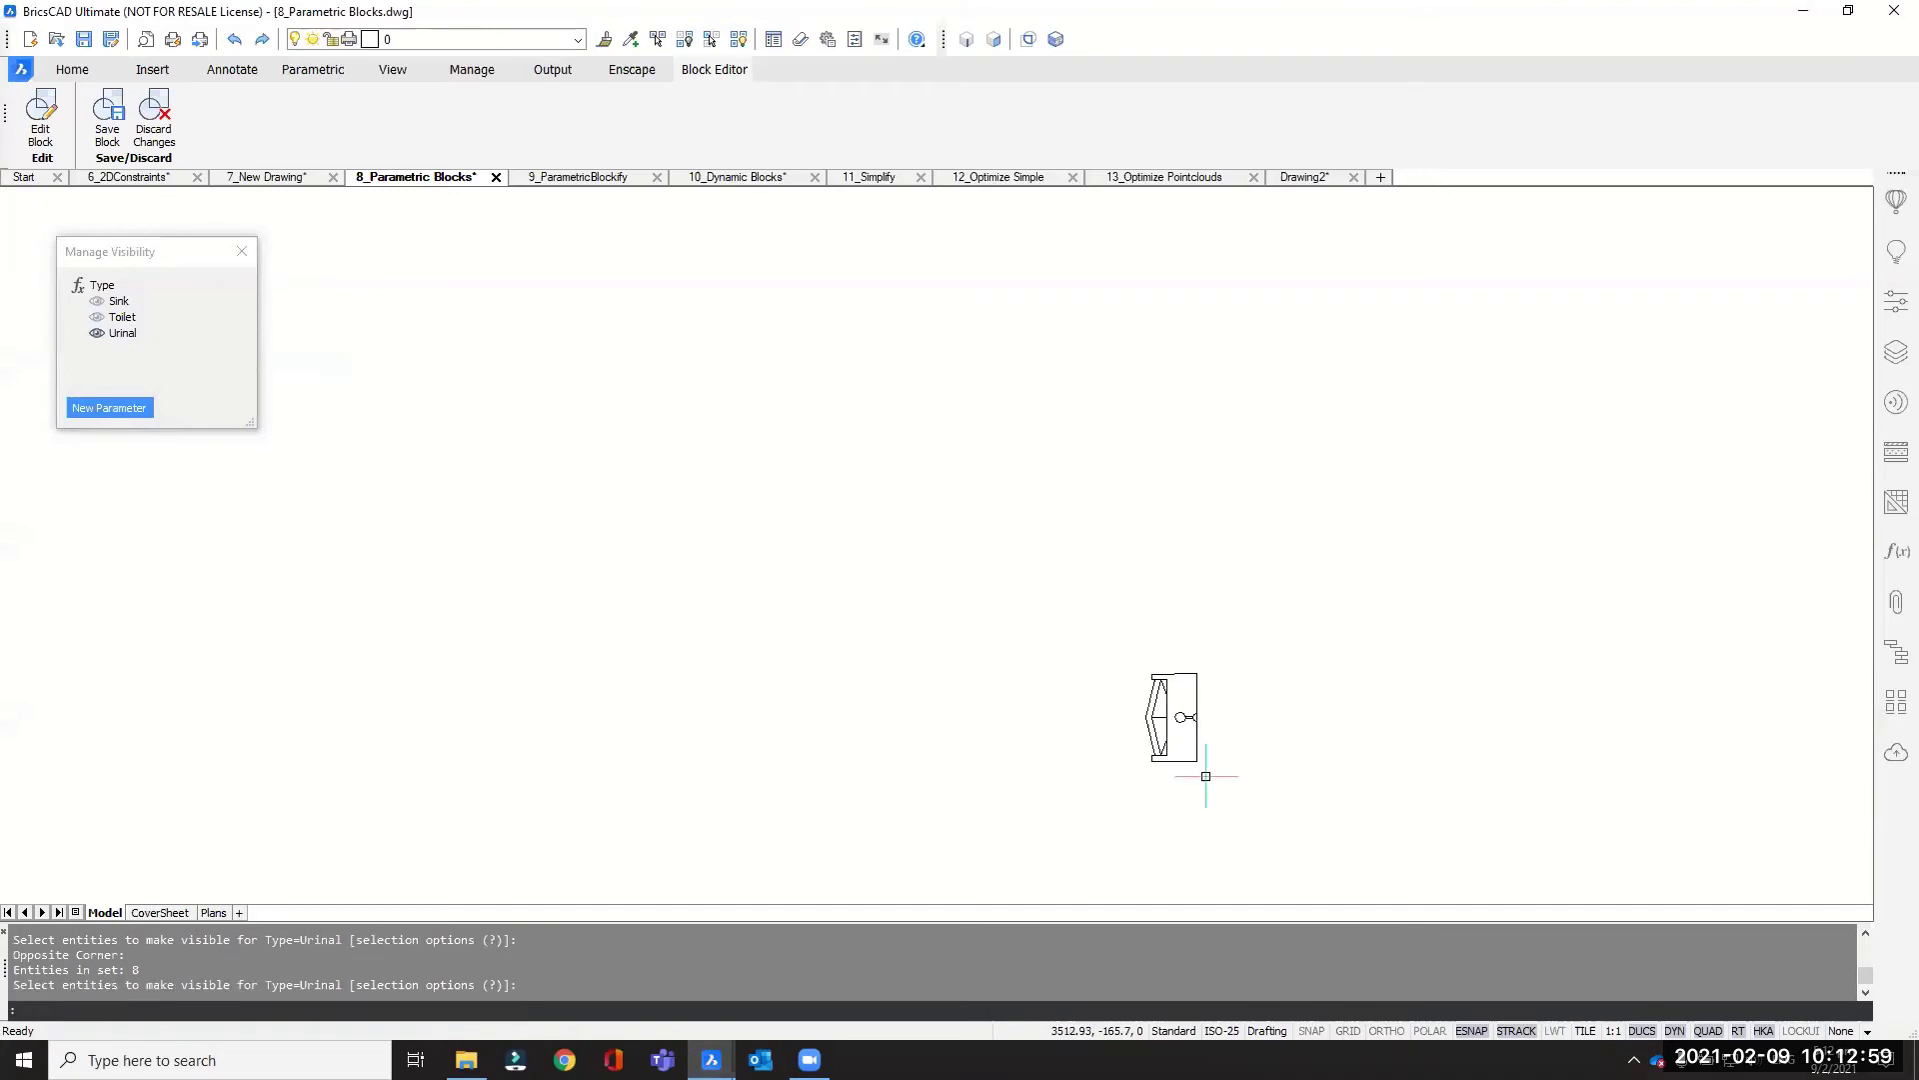
Step: Check the Sink, Toilet and Urinal states by activating each one in turn
left_click(118, 302)
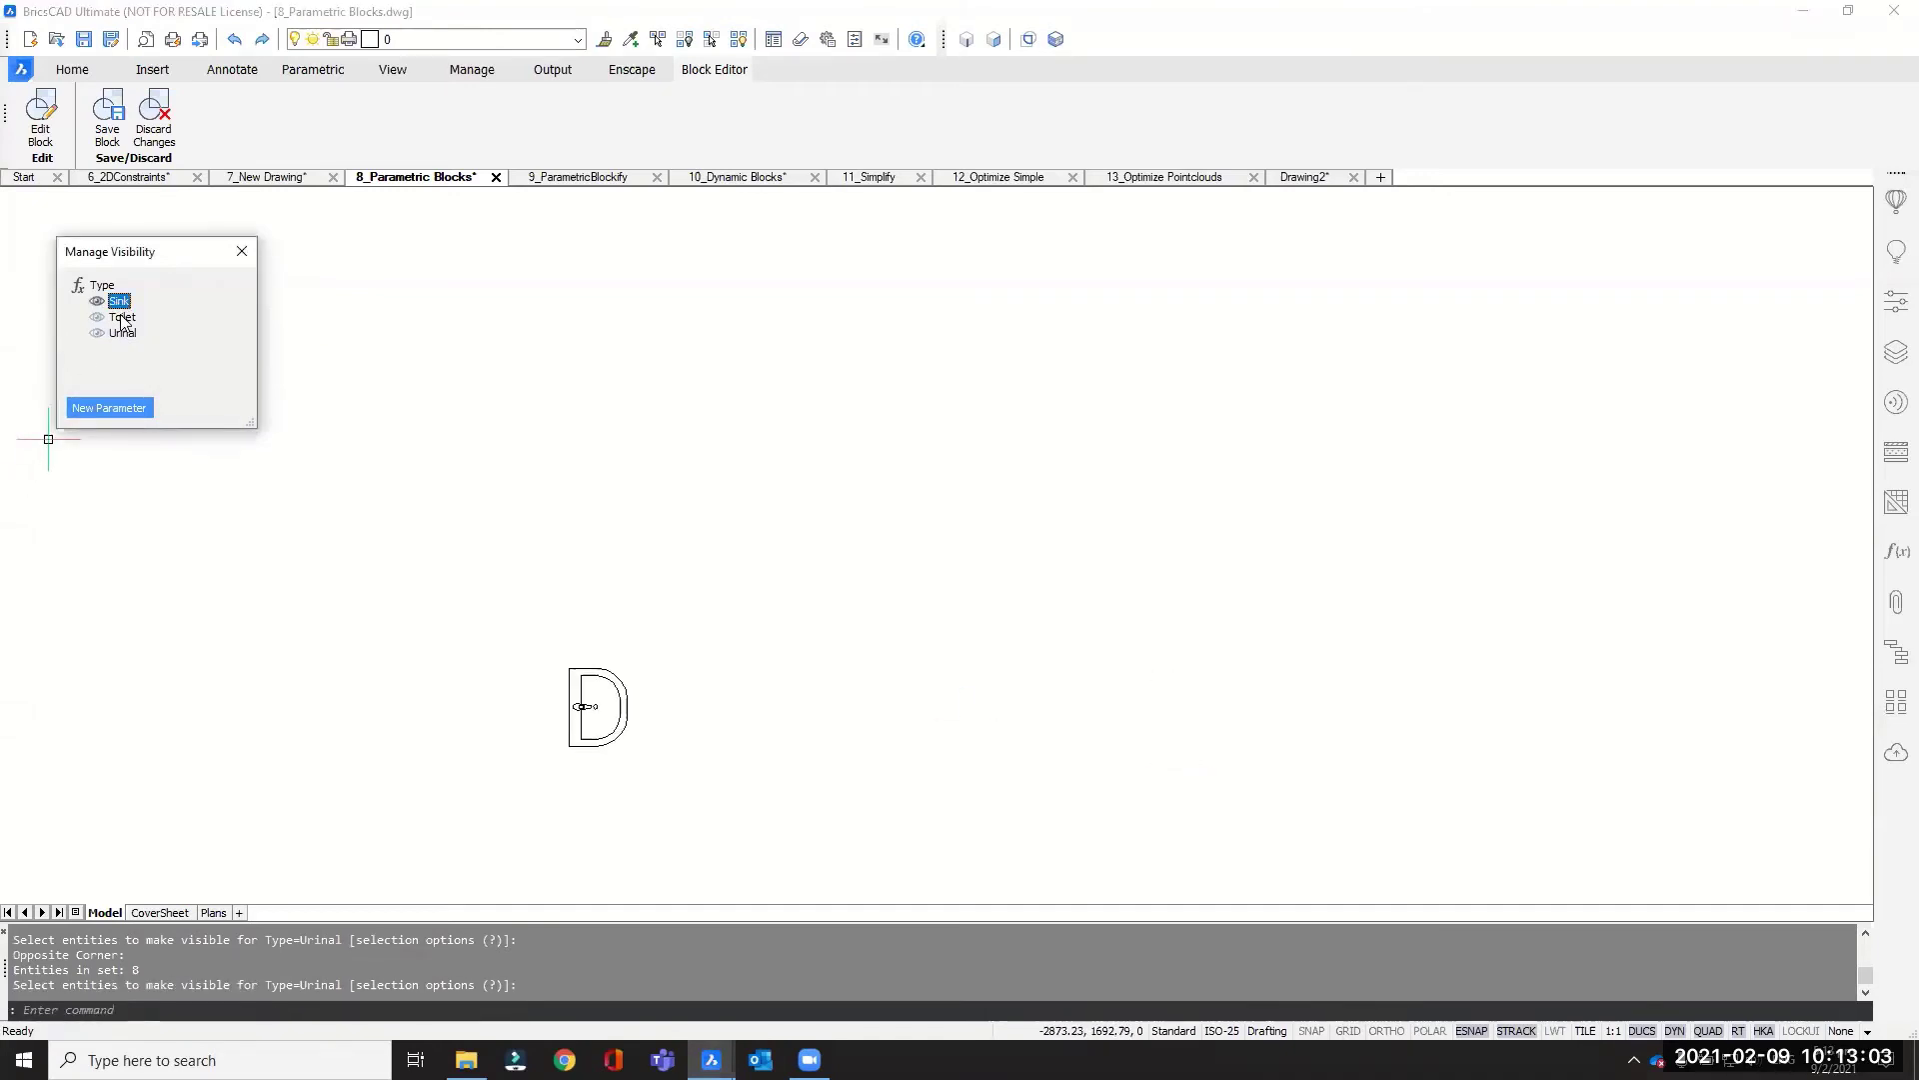
left_click(122, 318)
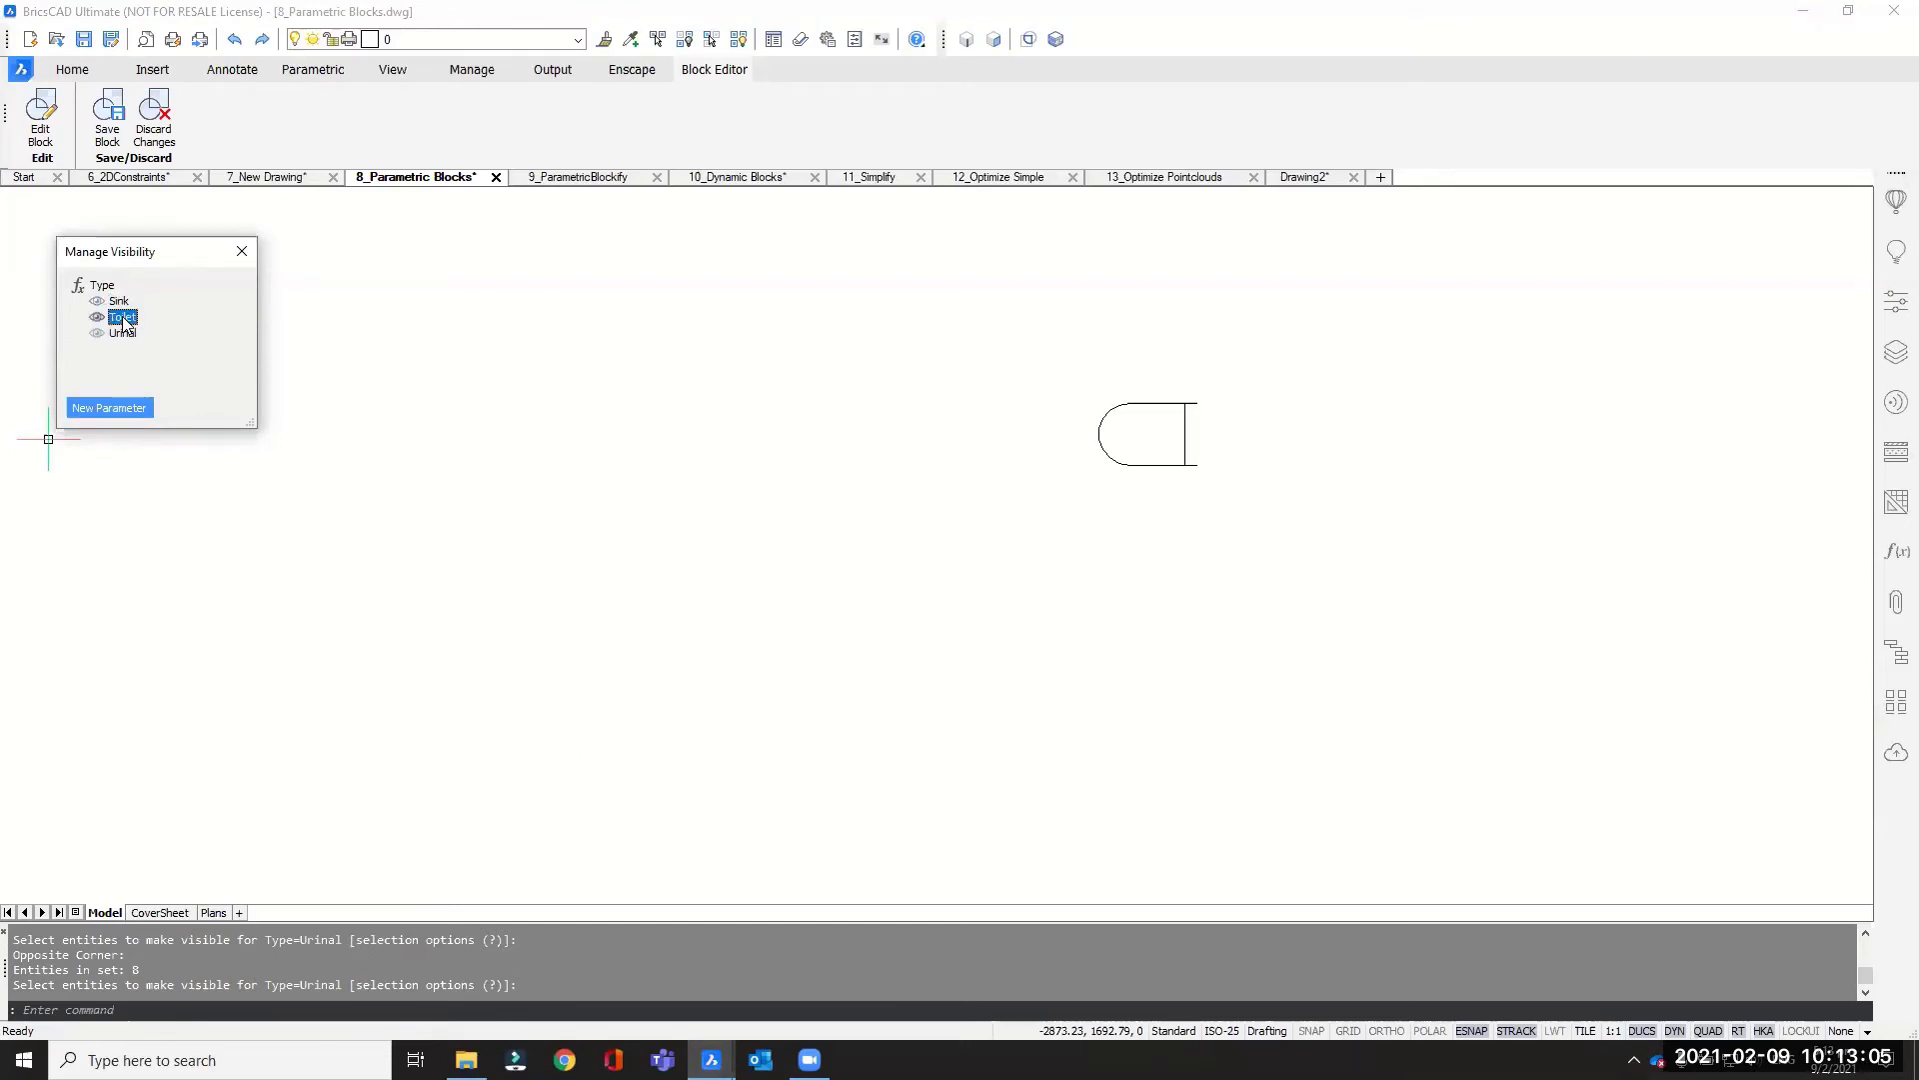
left_click(123, 333)
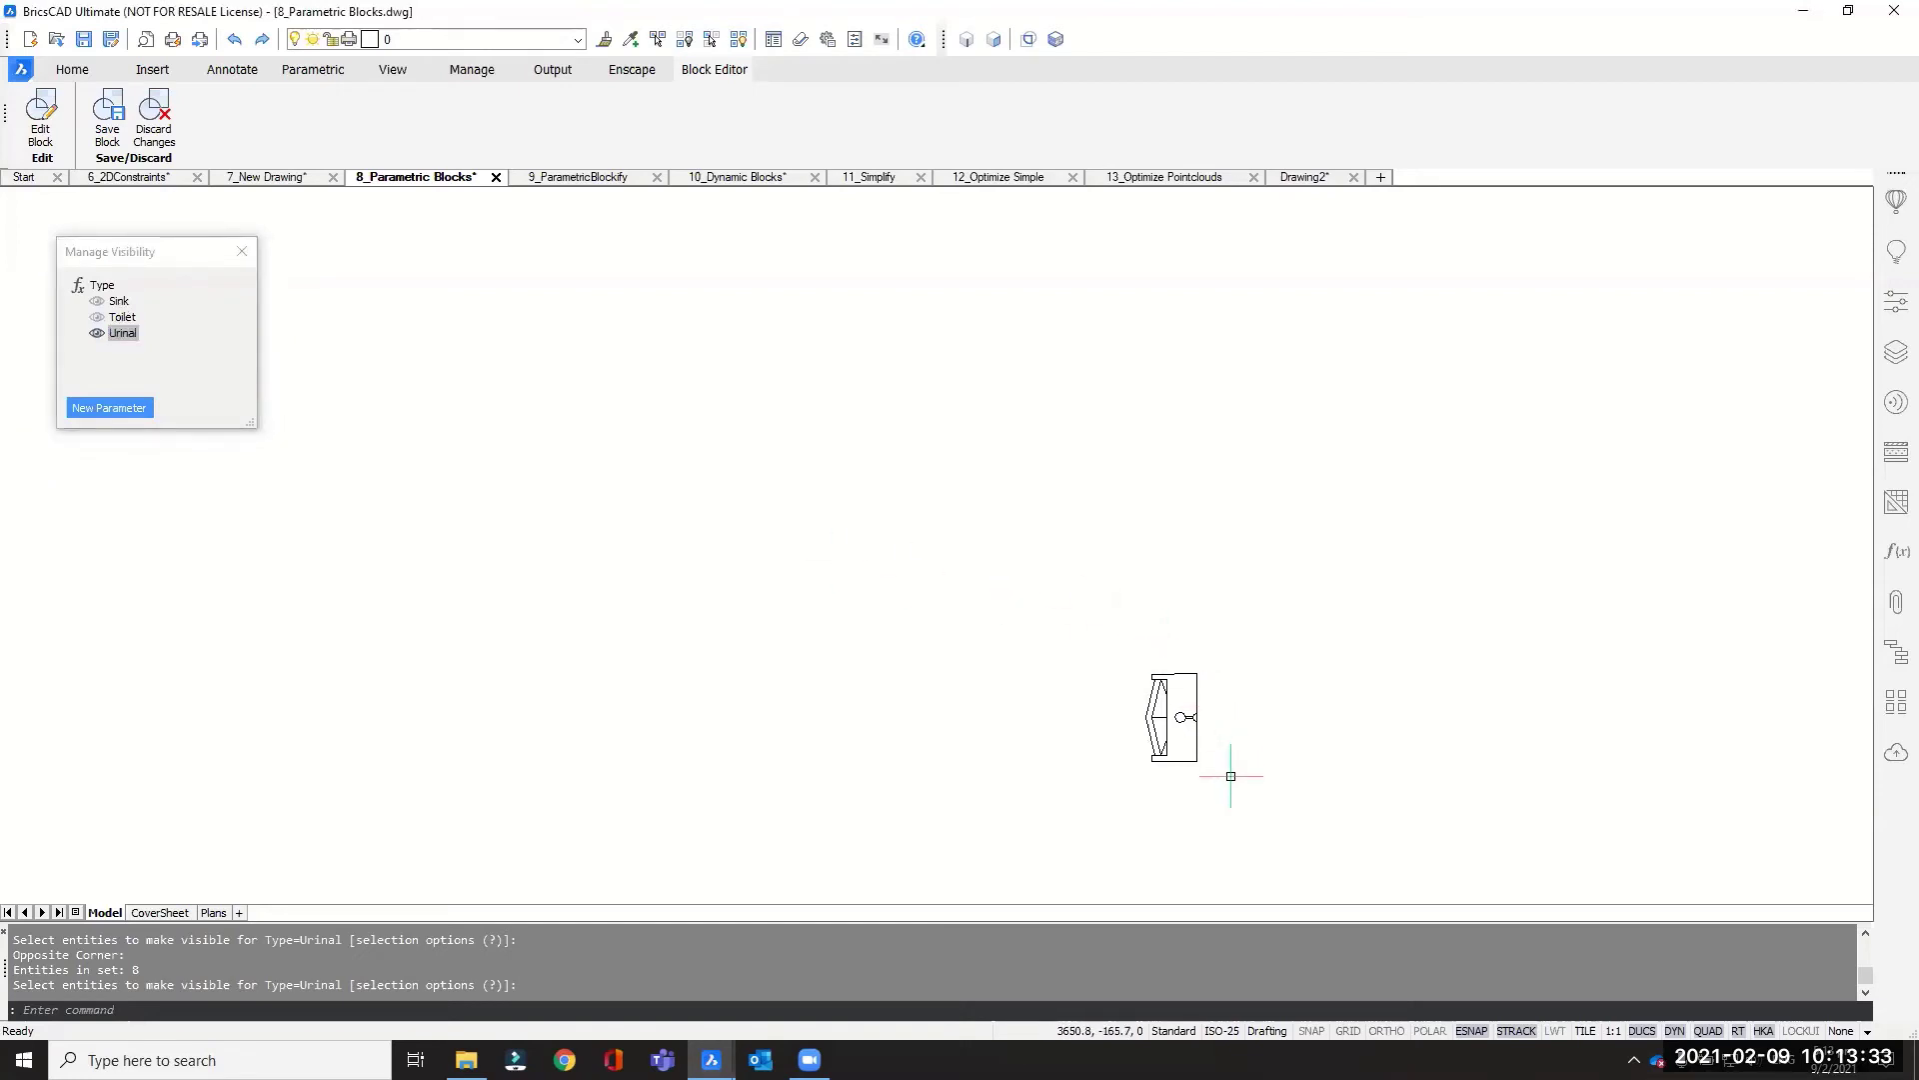
Step: Rotate the urinal's outer outline about 90° counterclockwise around its upper-right corner with the manipulator
scroll(1230, 755, "up", 4)
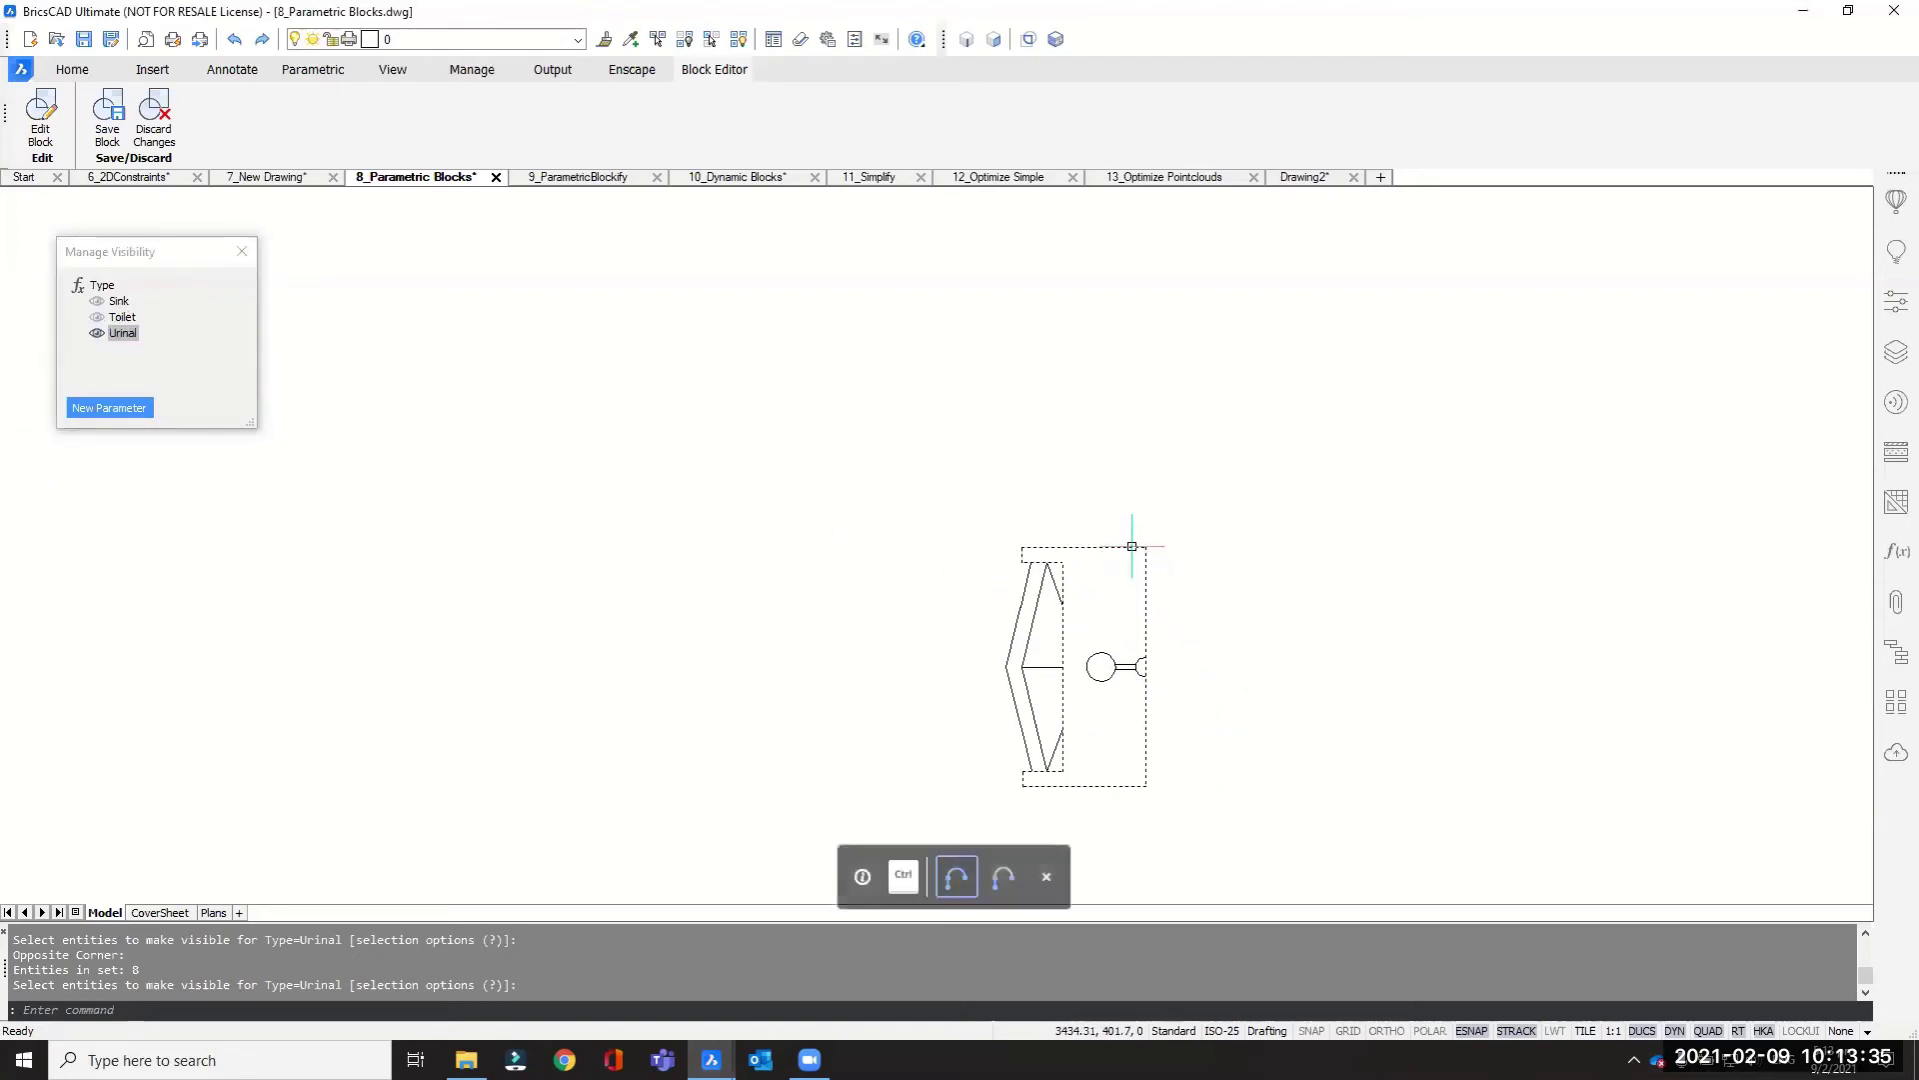
left_click(1132, 547)
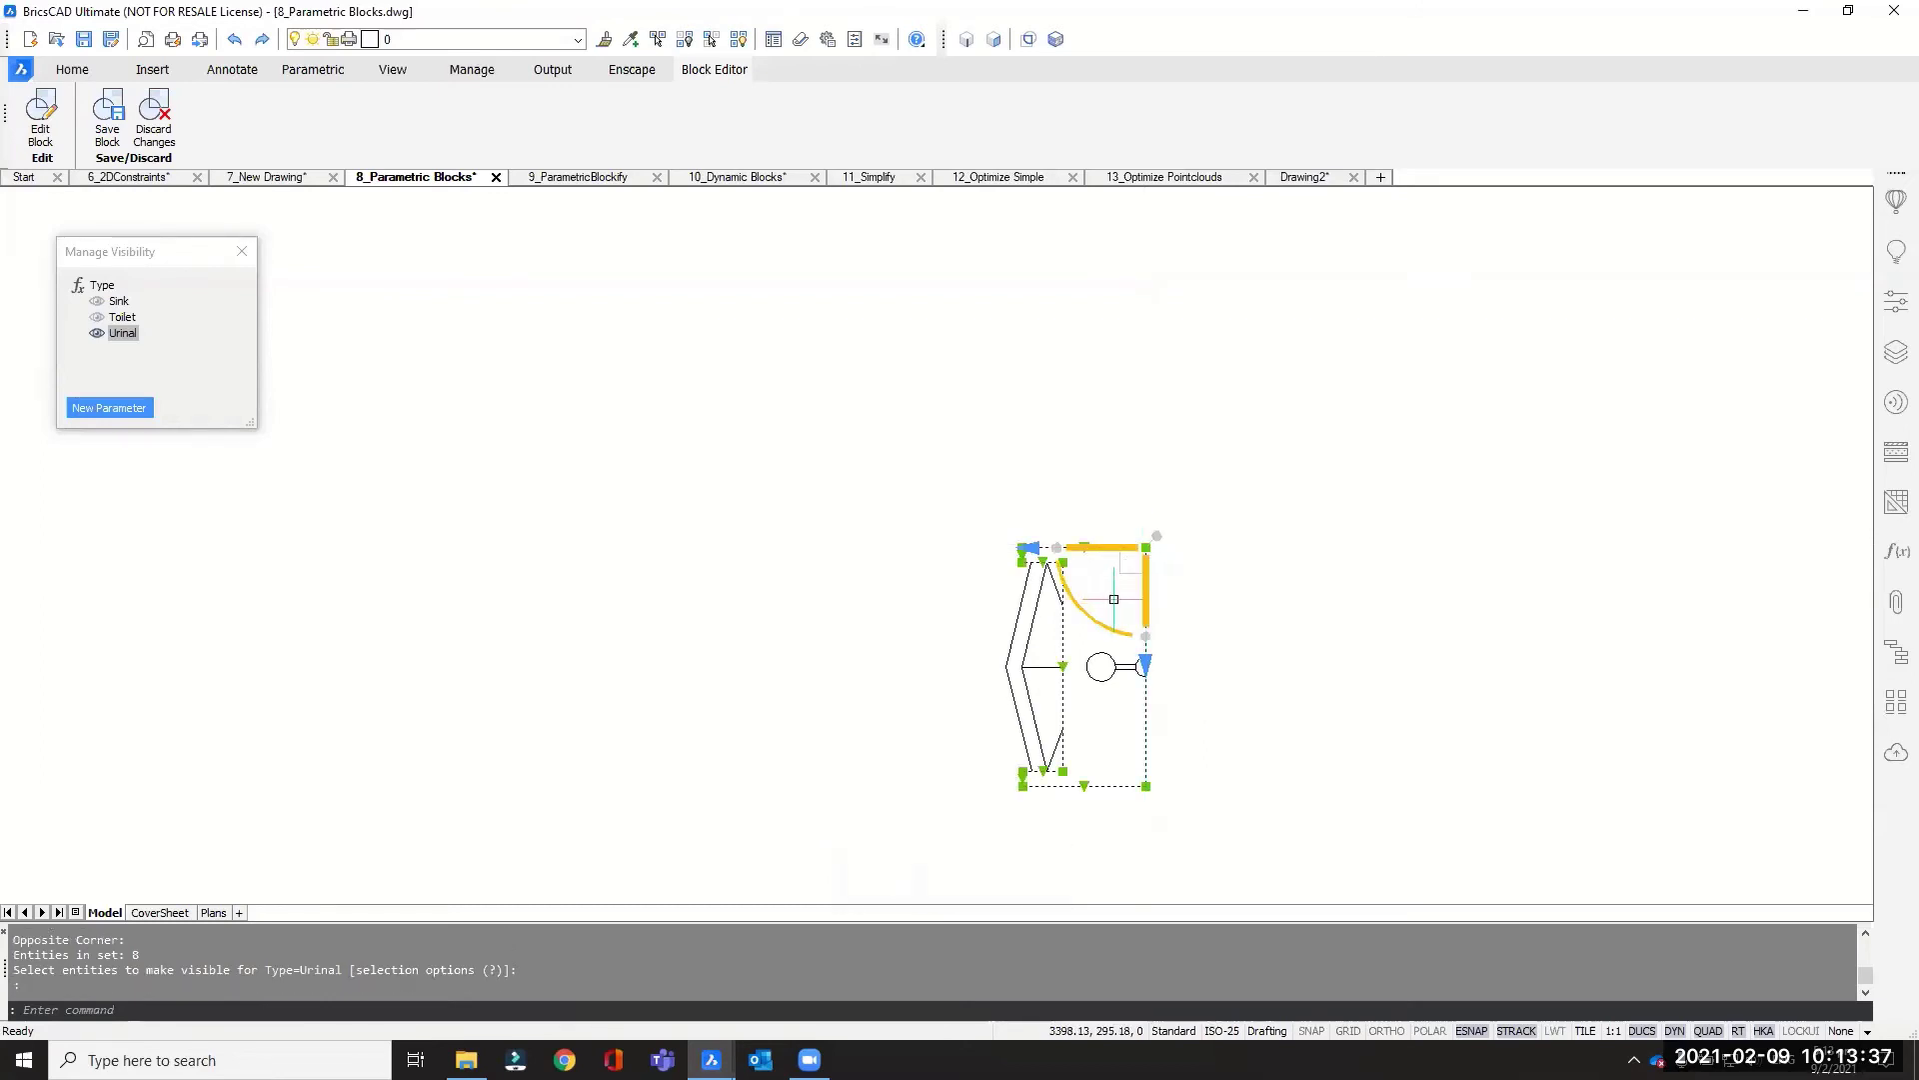
scroll(1113, 599, "down", 2)
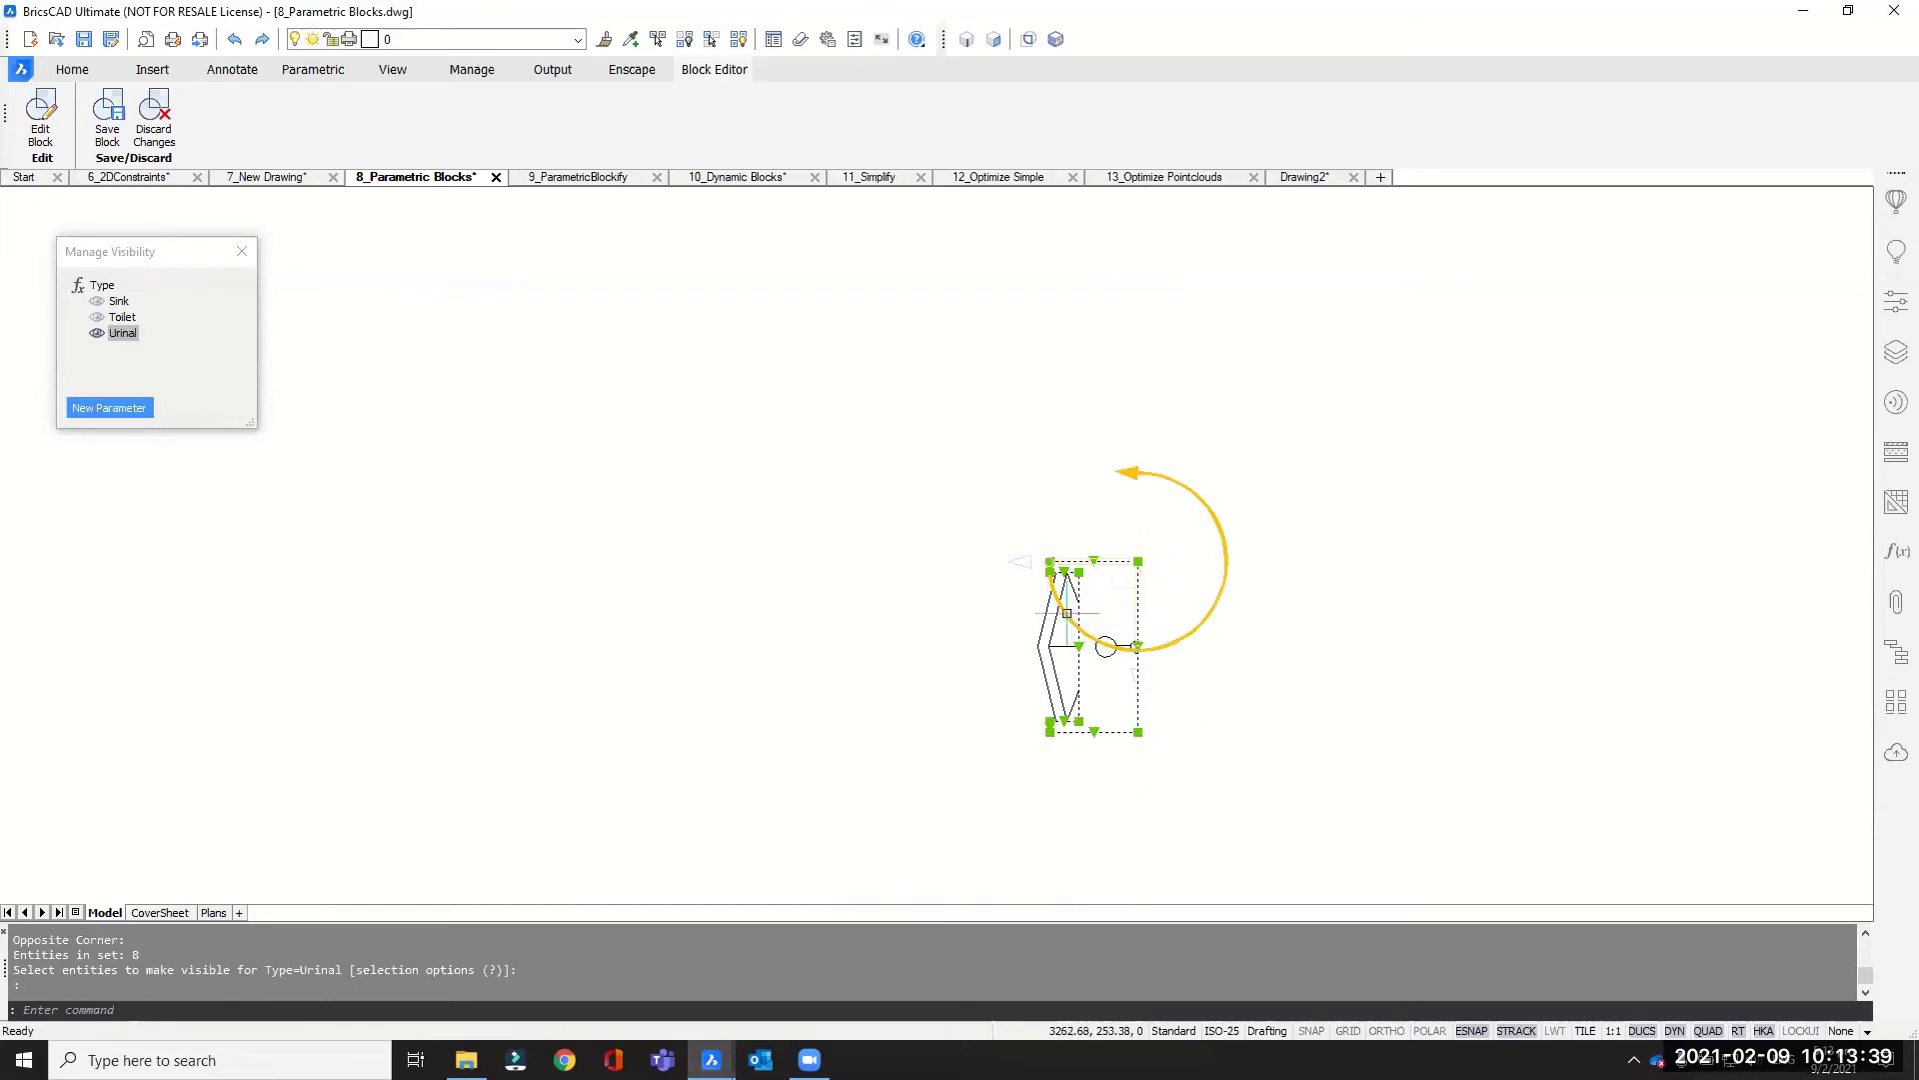
left_click(1067, 612)
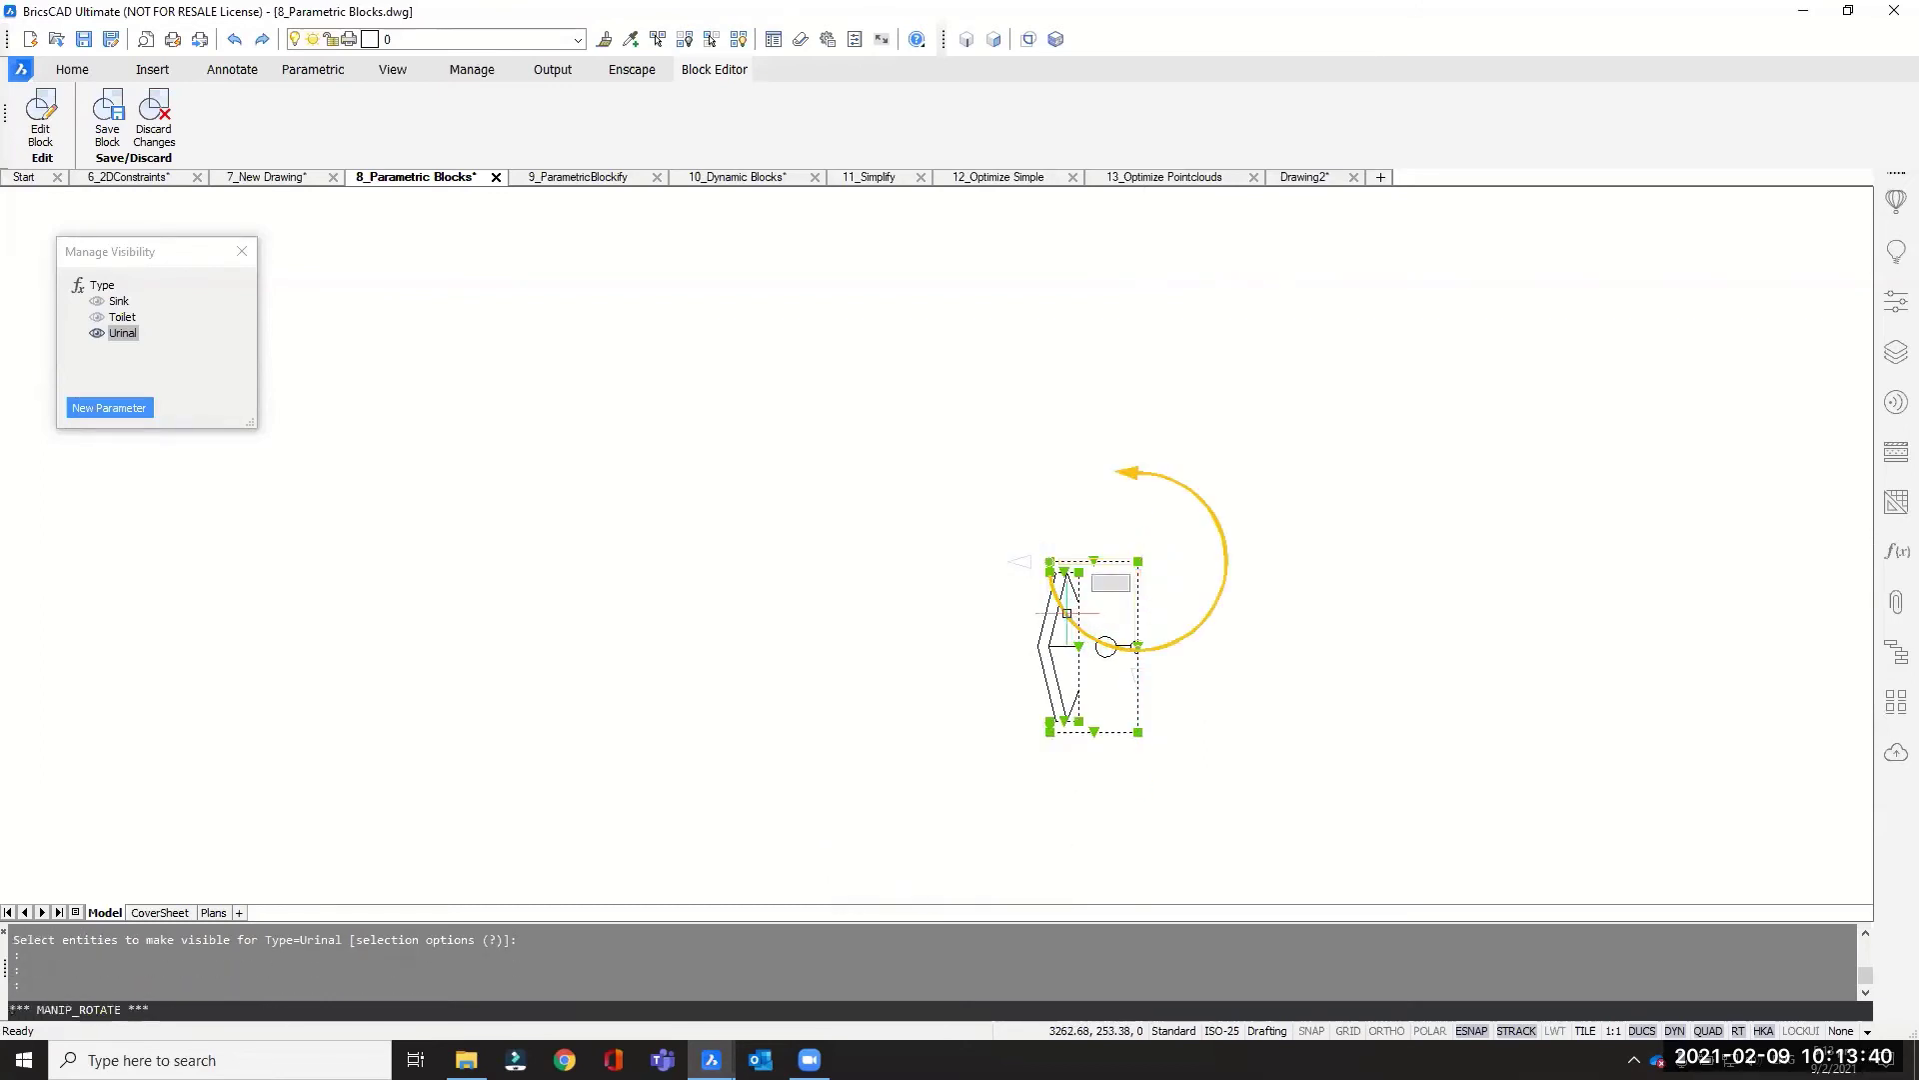
left_click(1137, 679)
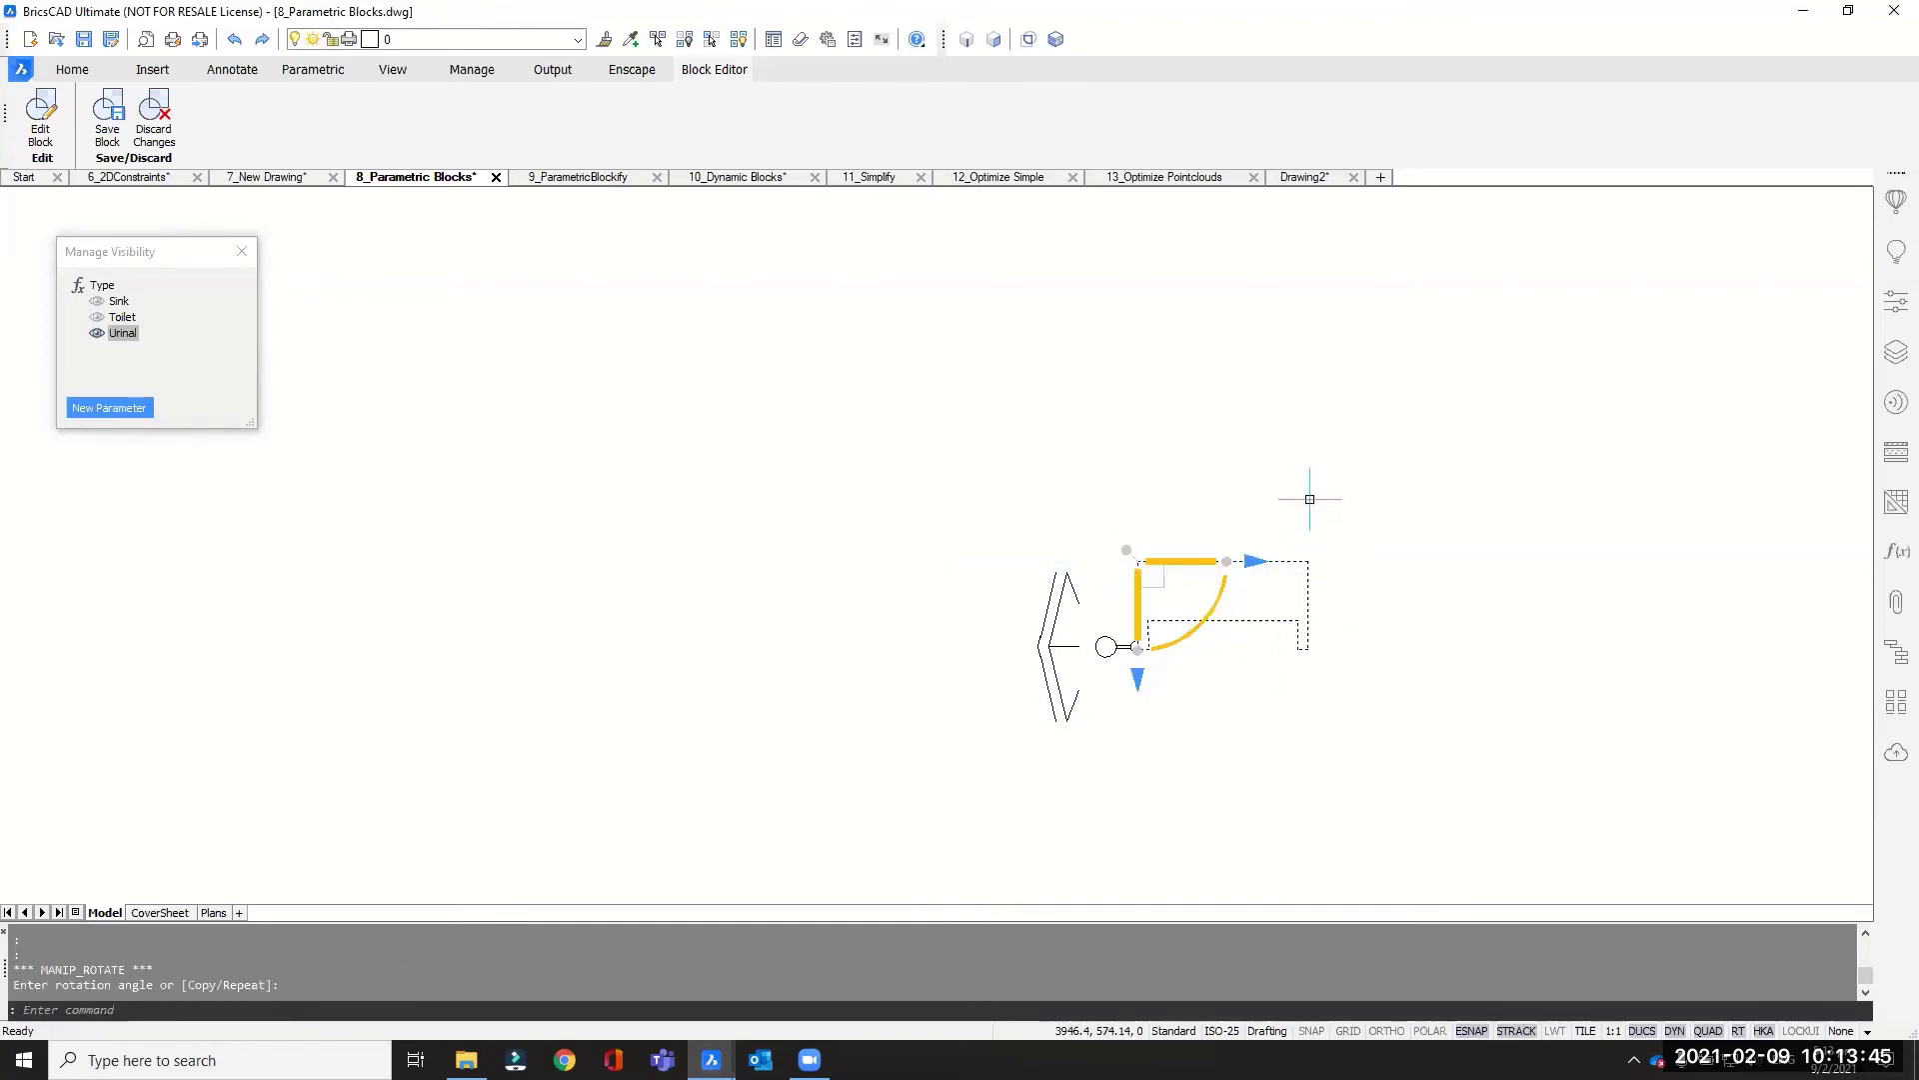
Step: Undo the last rotation of the urinal's outer outline and clear the selection
key("ctrl+z")
left_click(960, 491)
left_click(1235, 785)
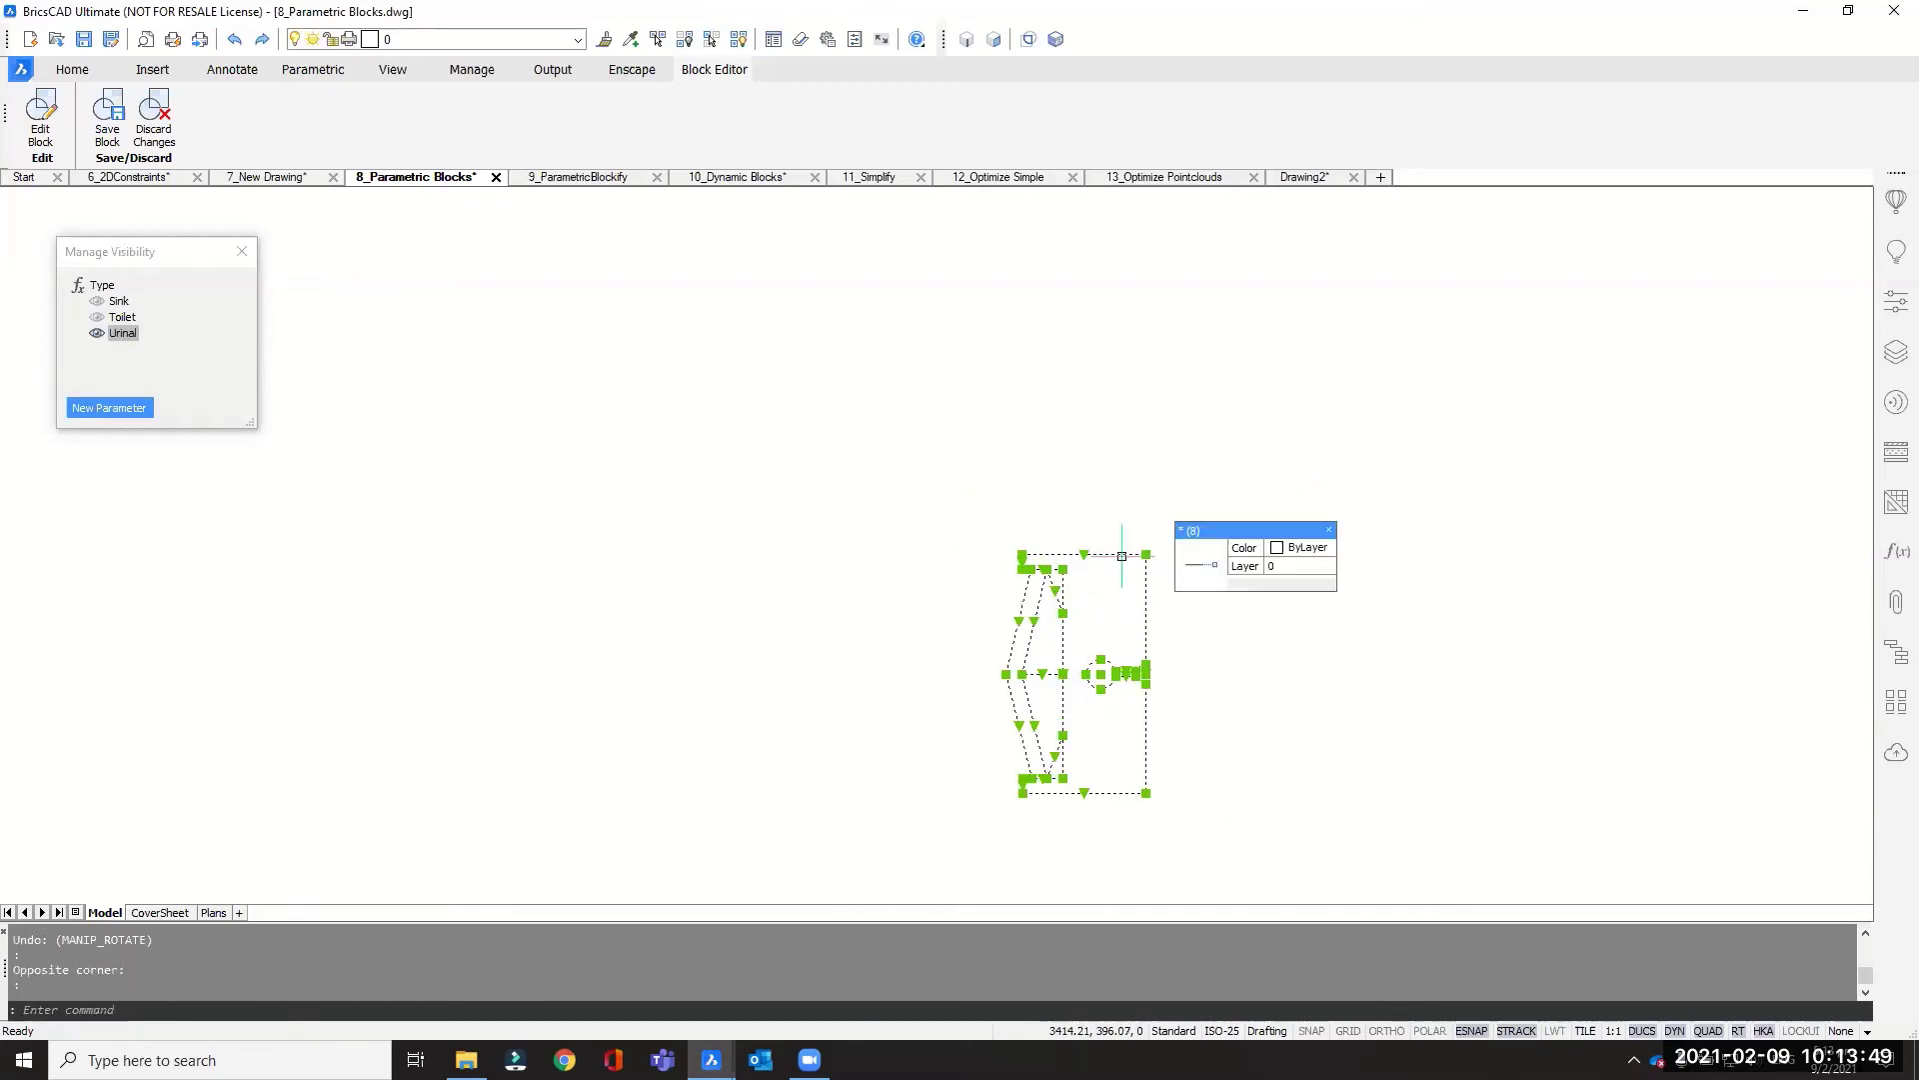
key("Escape")
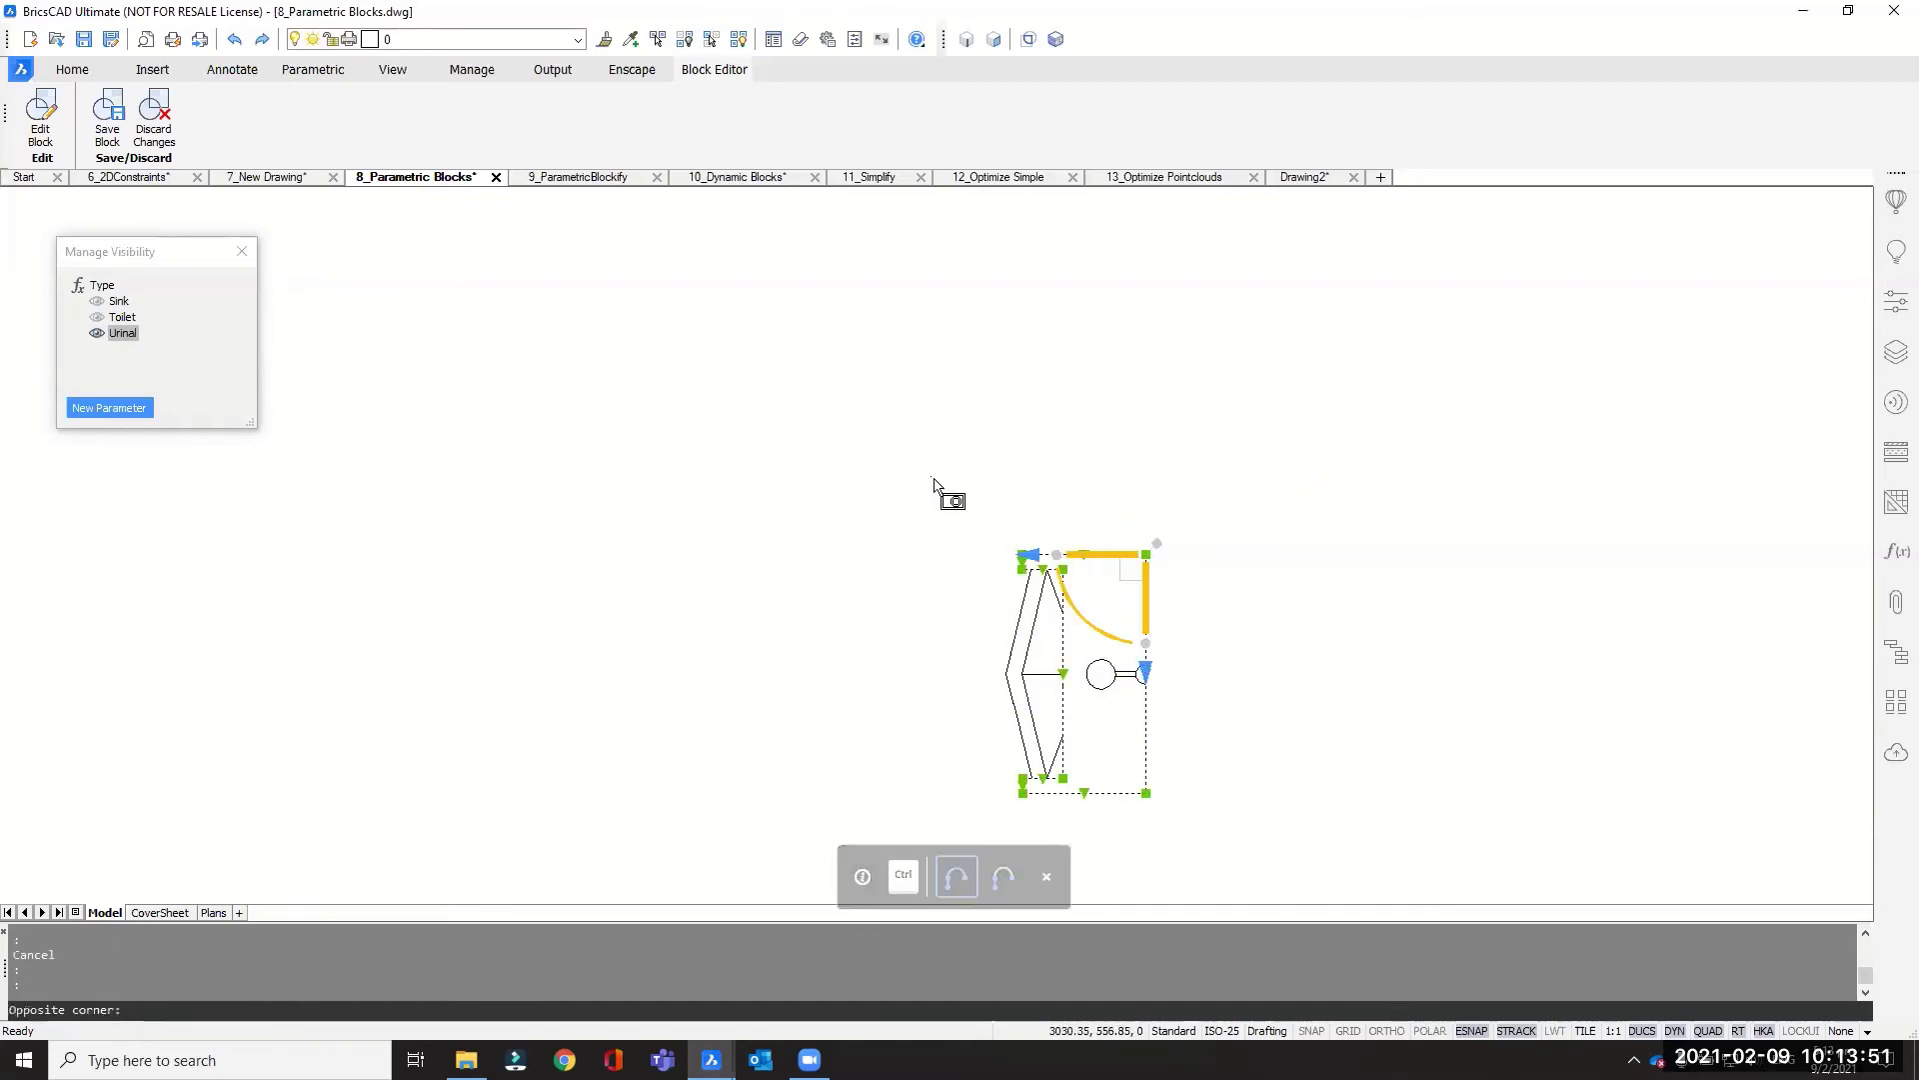
Step: Rotate all of the urinal's entities 90° counterclockwise around the outline's upper-right corner with the manipulator
left_click(955, 497)
left_click(1192, 765)
scroll(1030, 575, "up", 2)
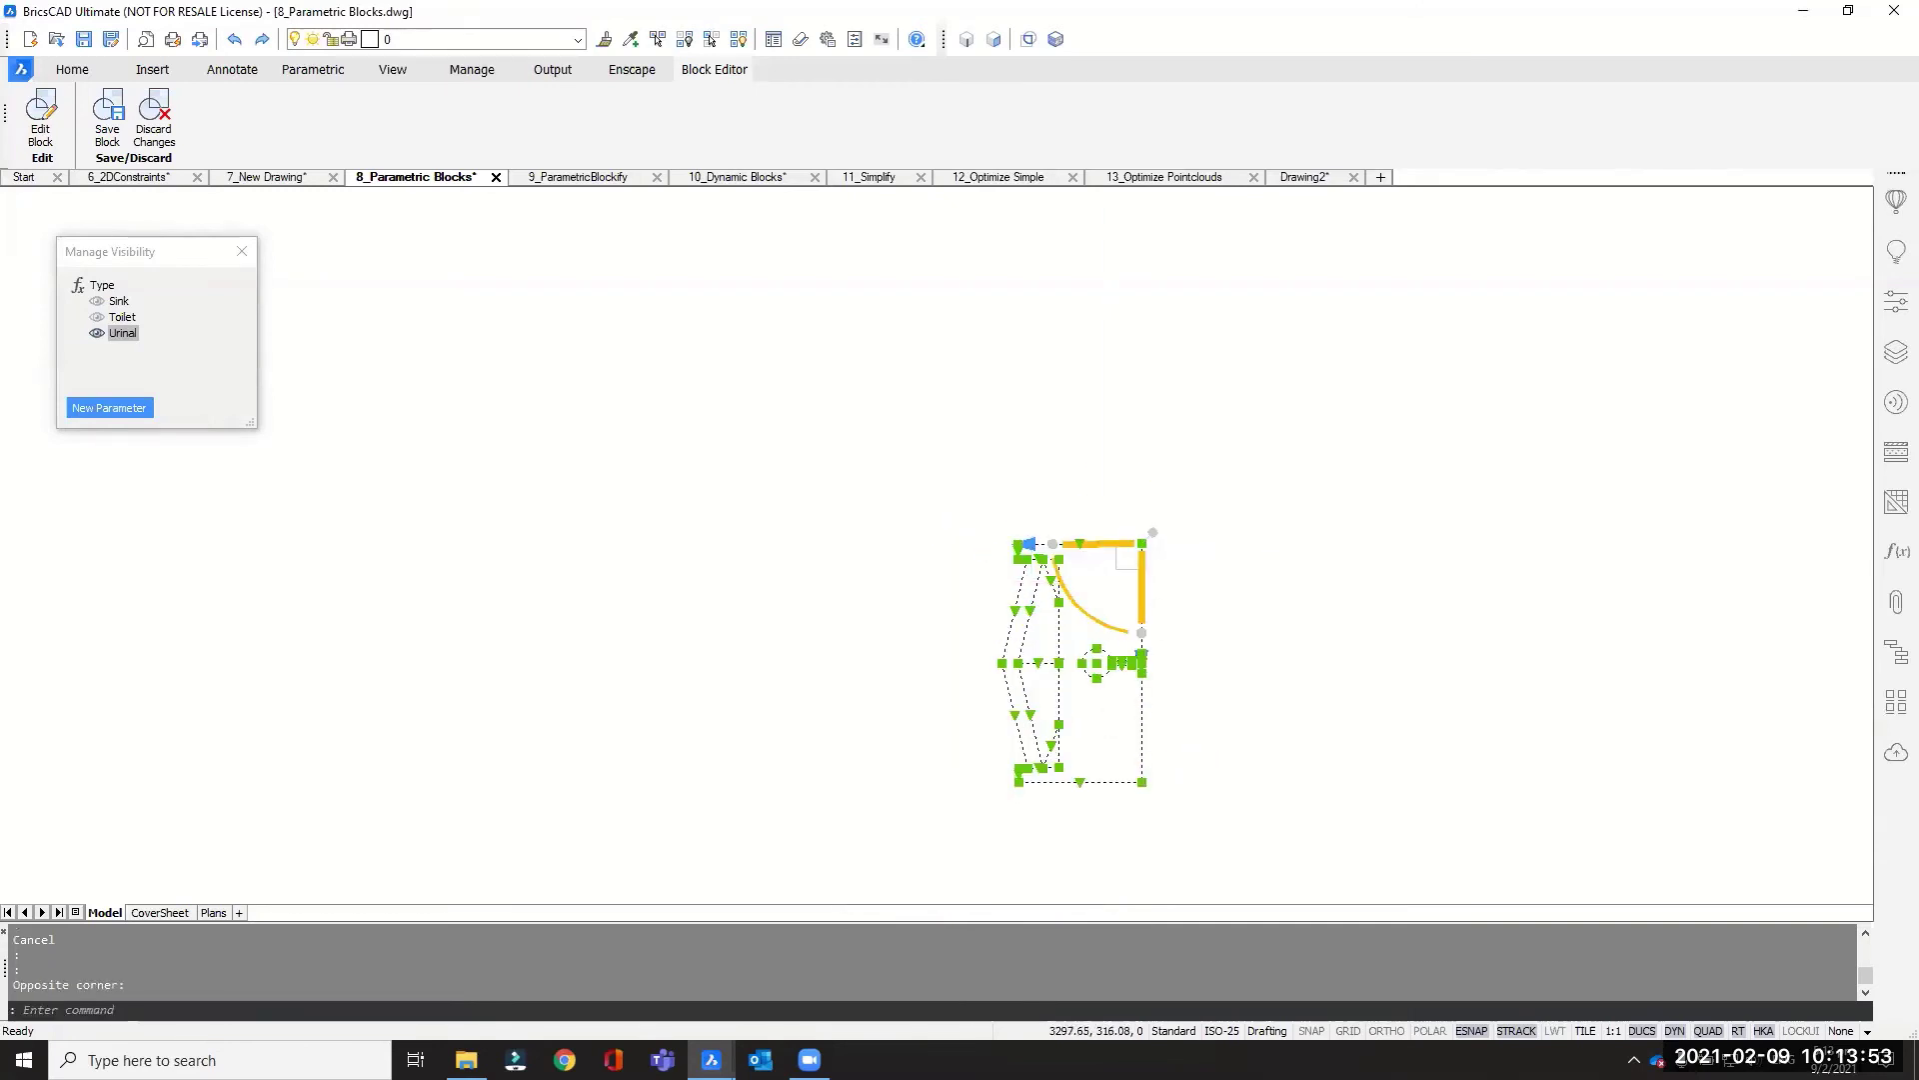
left_click(1067, 597)
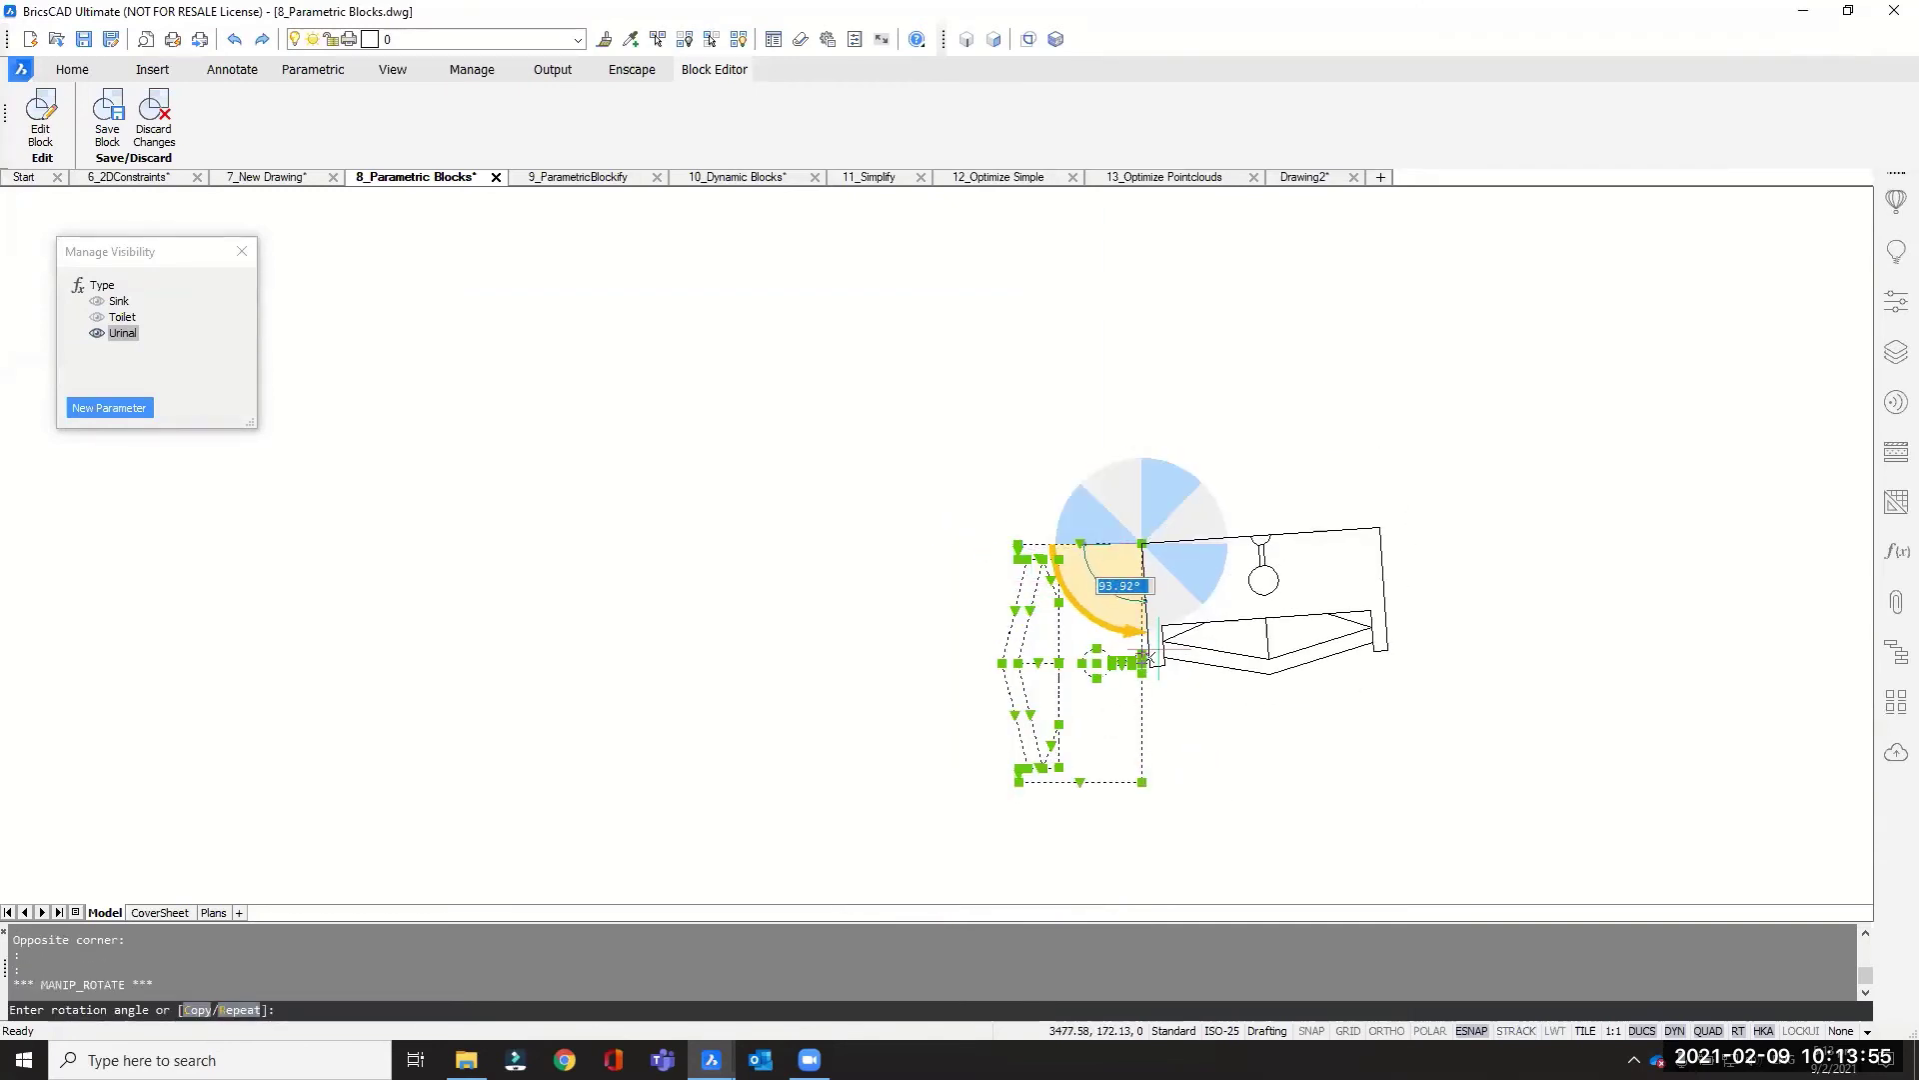
left_click(1146, 630)
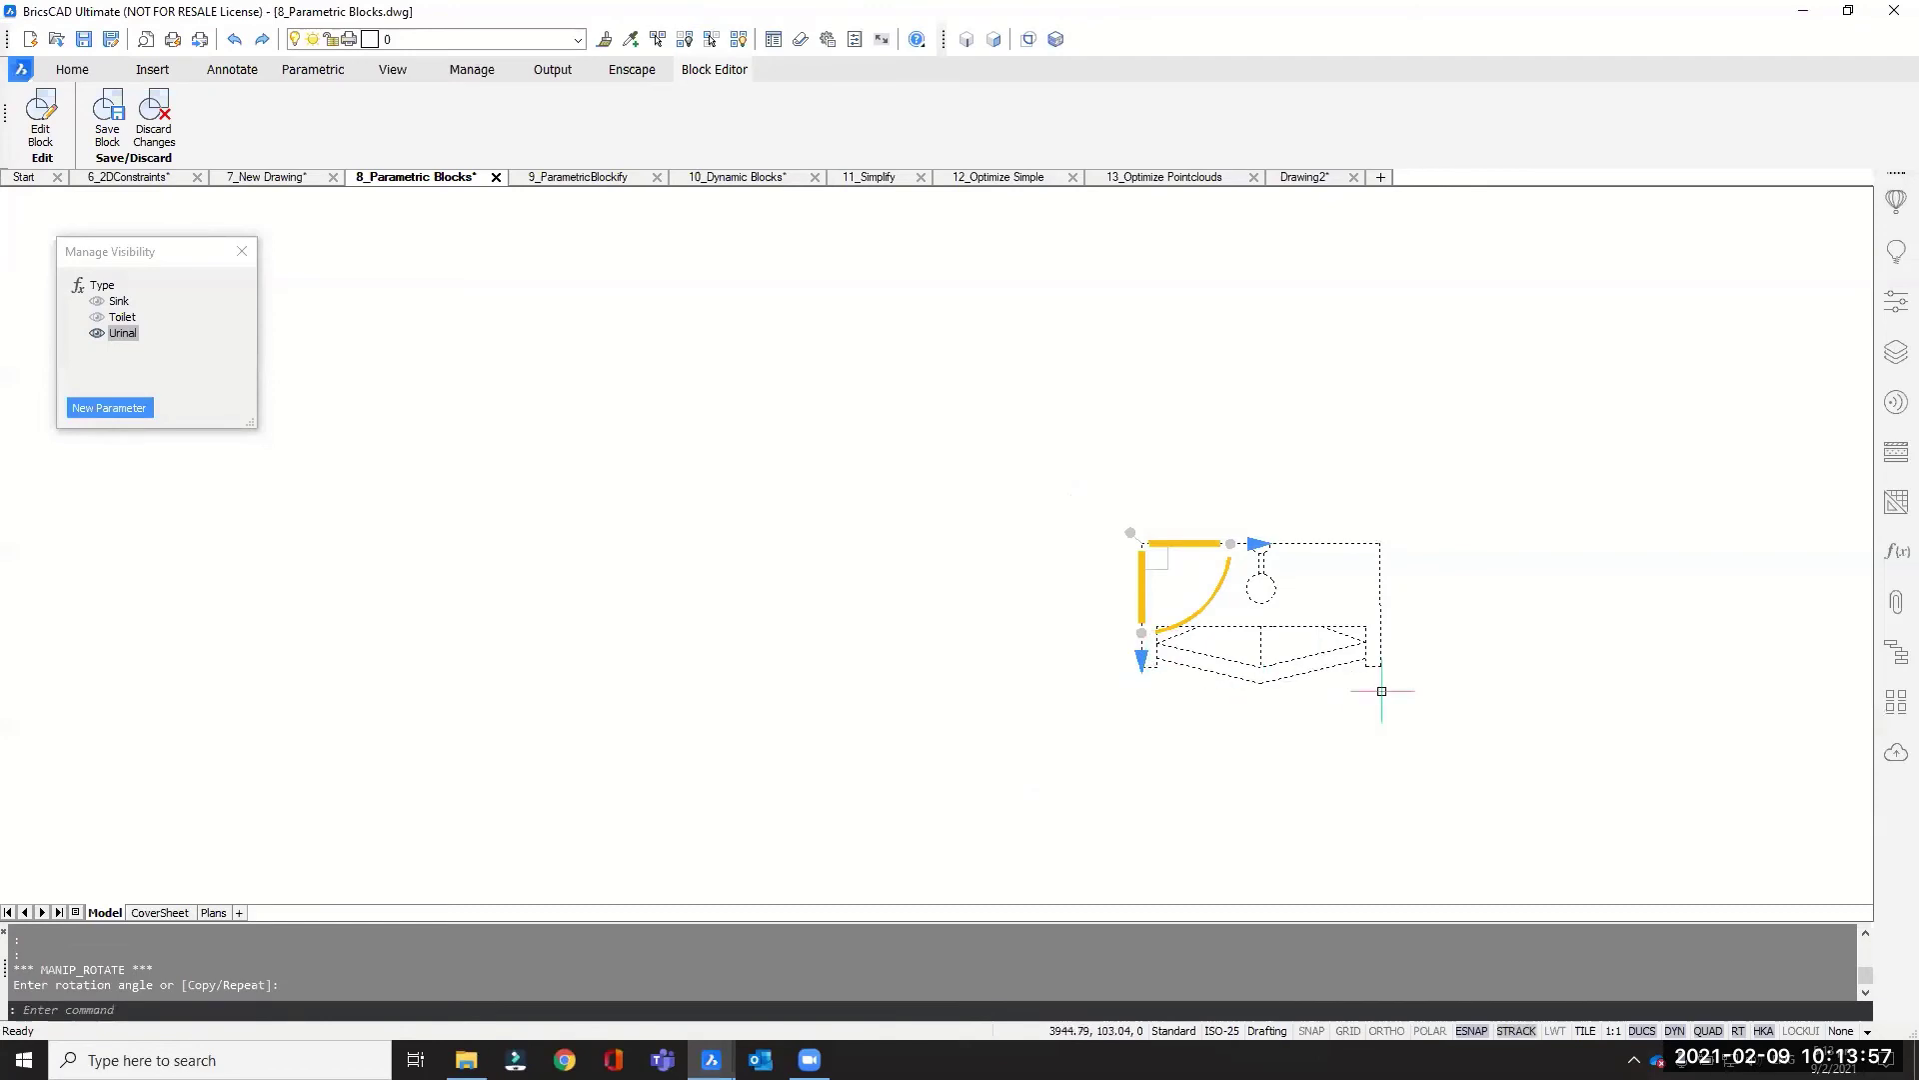
Step: Move the whole urinal from its upper-left corner to the absolute origin 0,0,0
scroll(1463, 710, "down", 2)
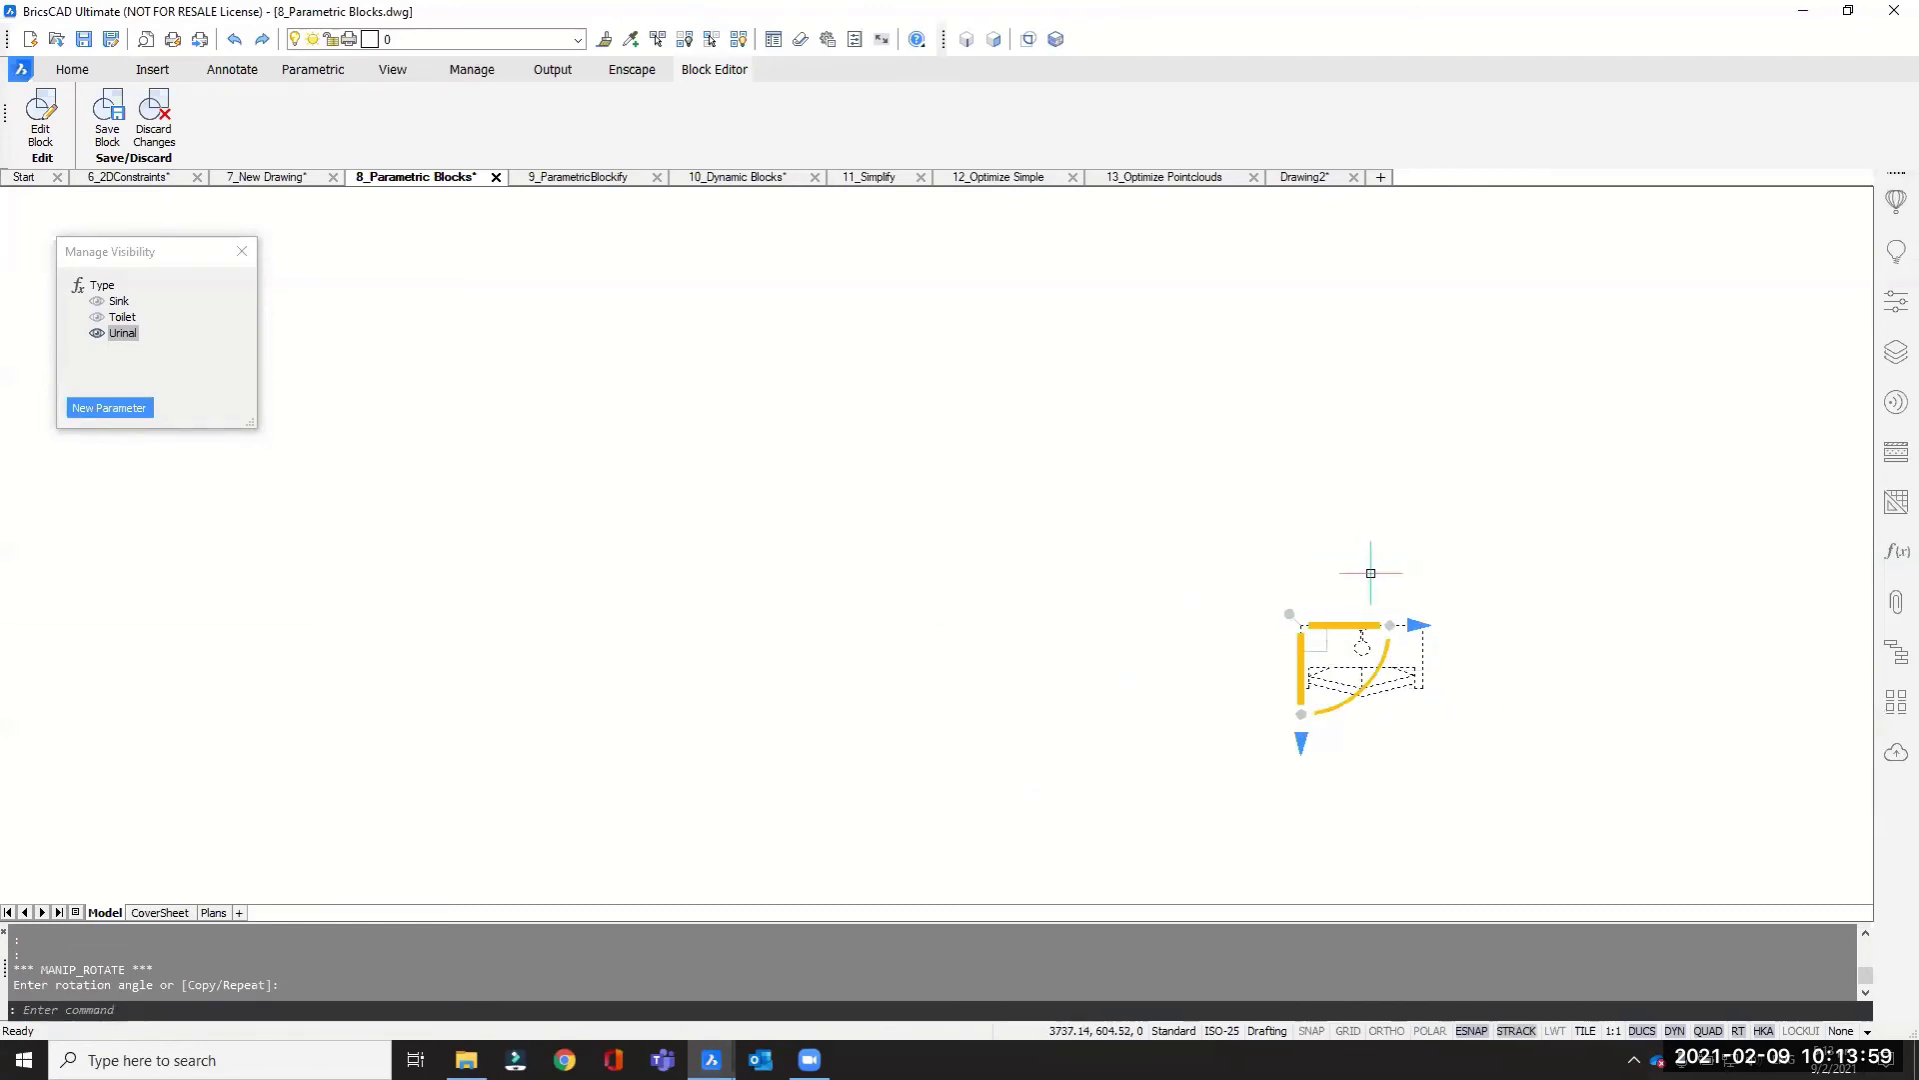
type("m")
key("Return")
left_click(1301, 625)
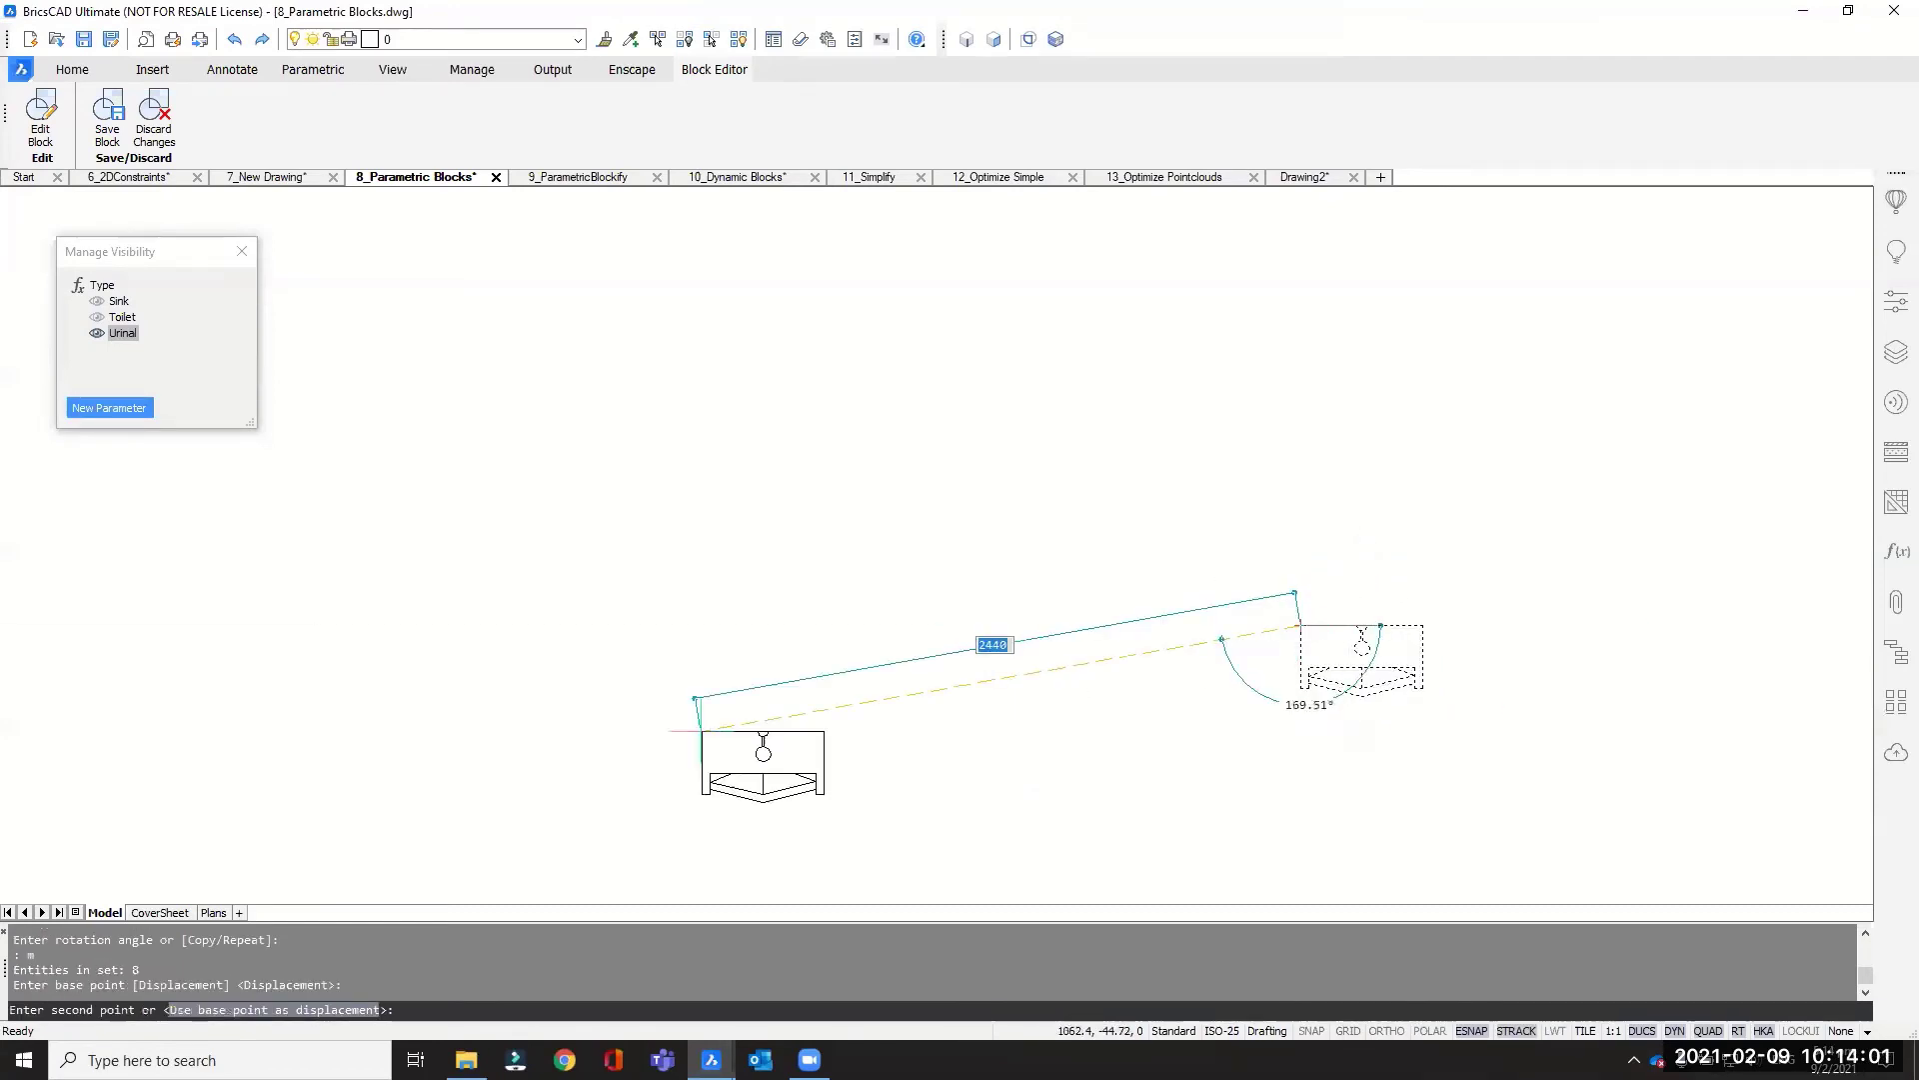
type("#0")
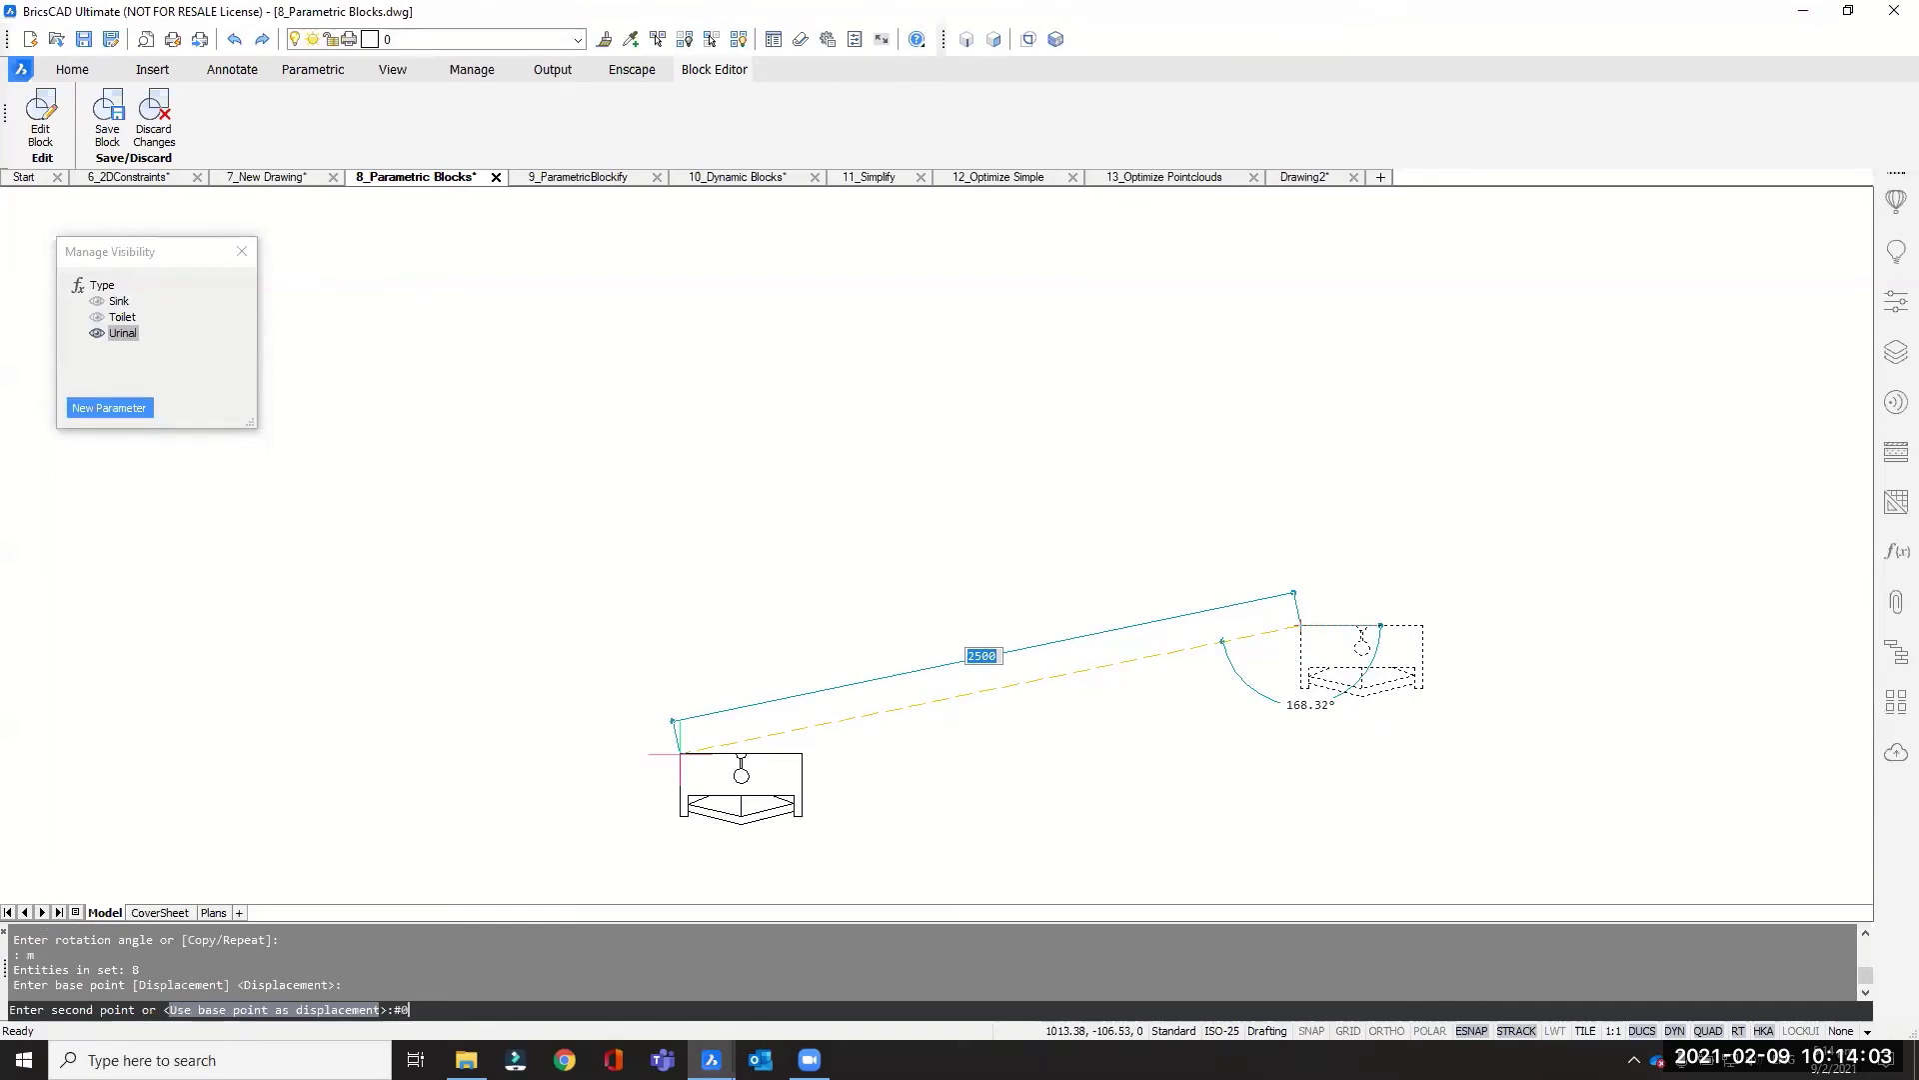
type(",0")
key("Return")
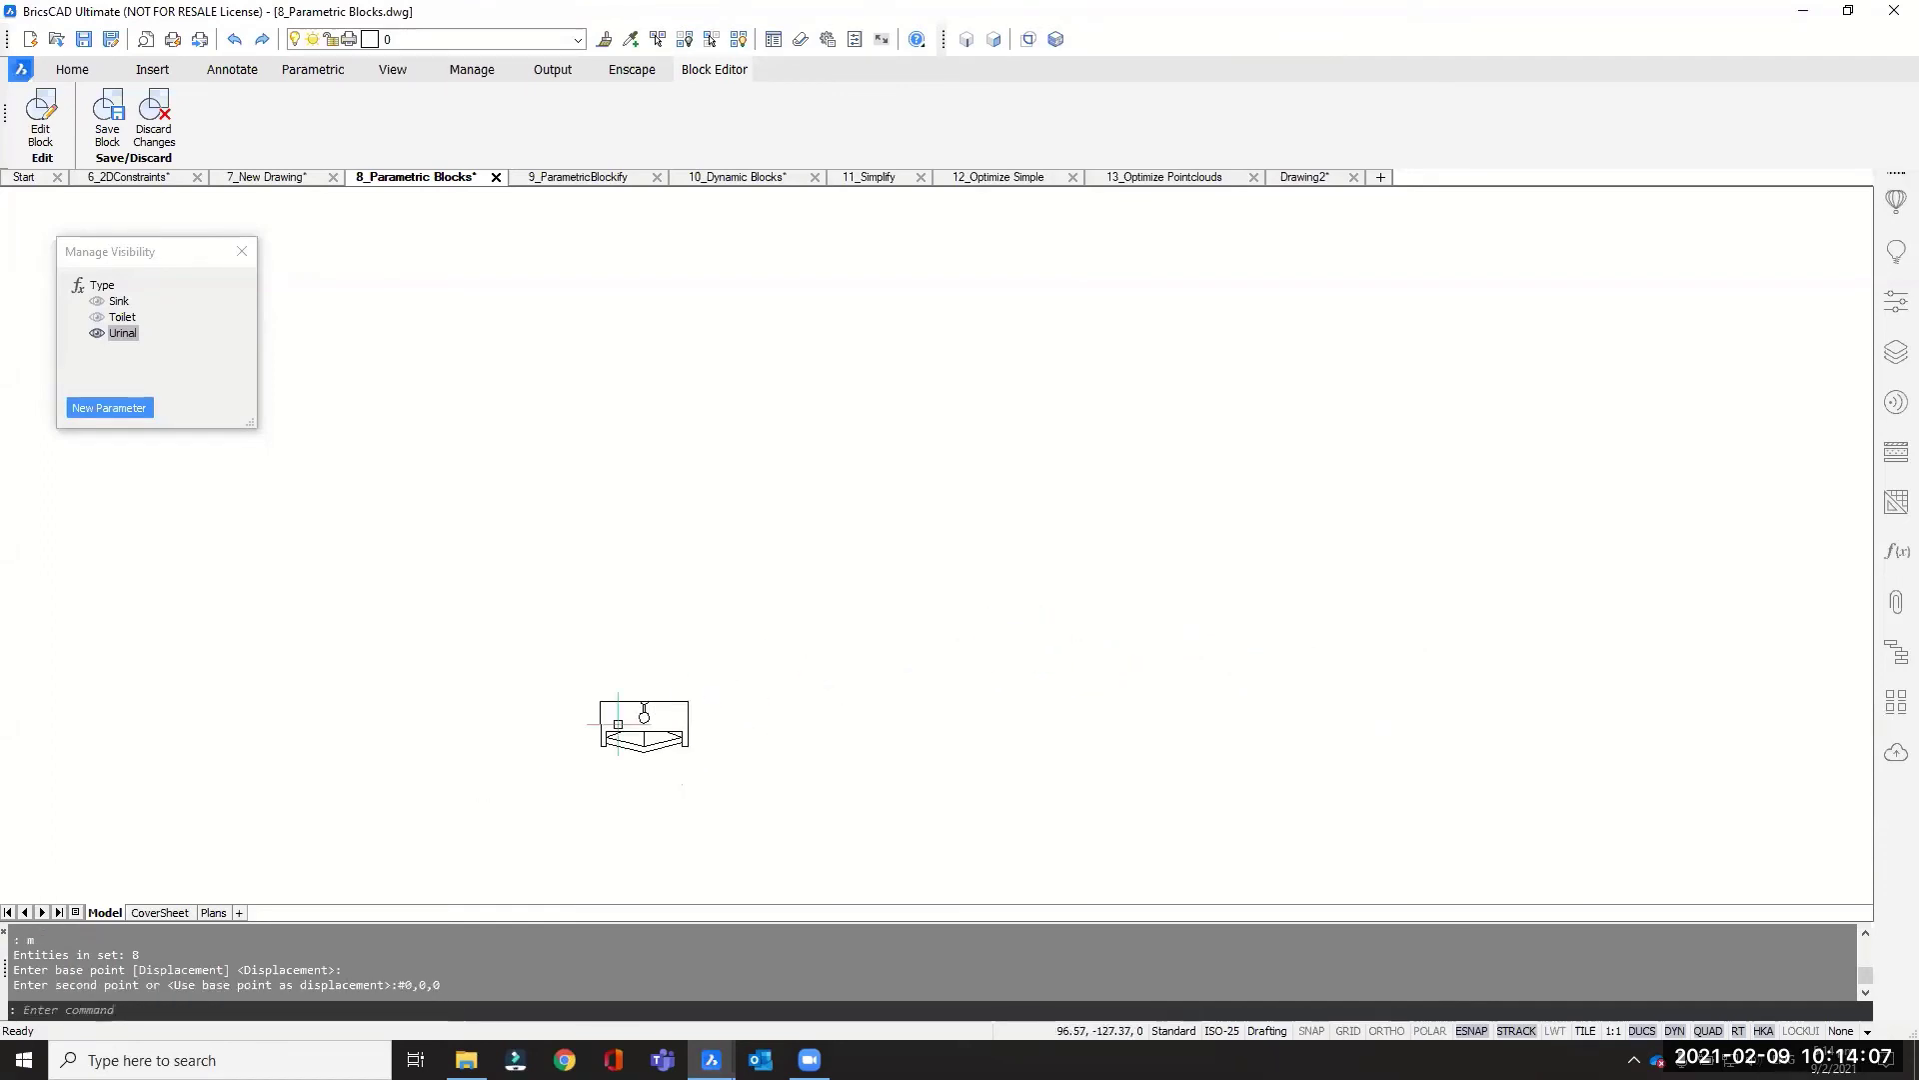
Step: Activate the Toilet state and rotate the whole toilet 90° counterclockwise with the manipulator on its upper tank edge
scroll(576, 729, "up", 2)
middle_click_drag(801, 650, 884, 611)
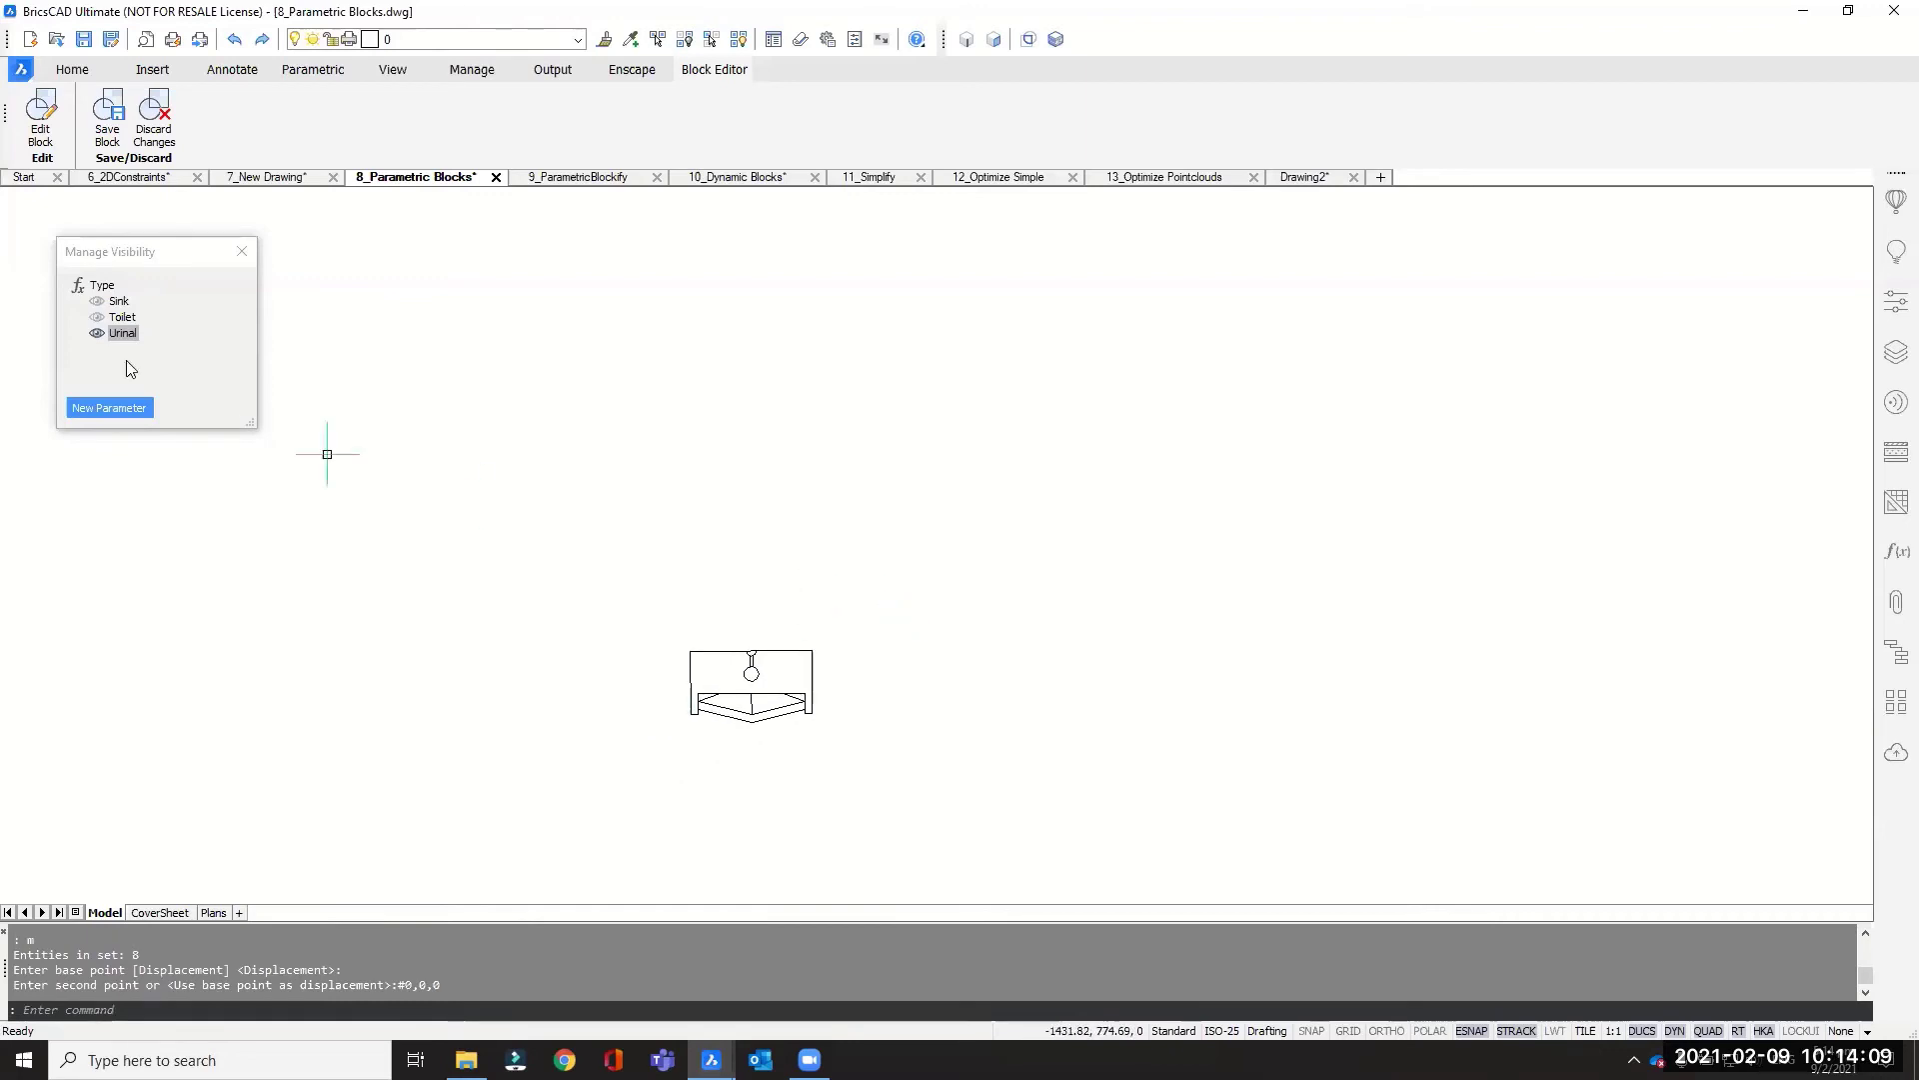
left_click(119, 318)
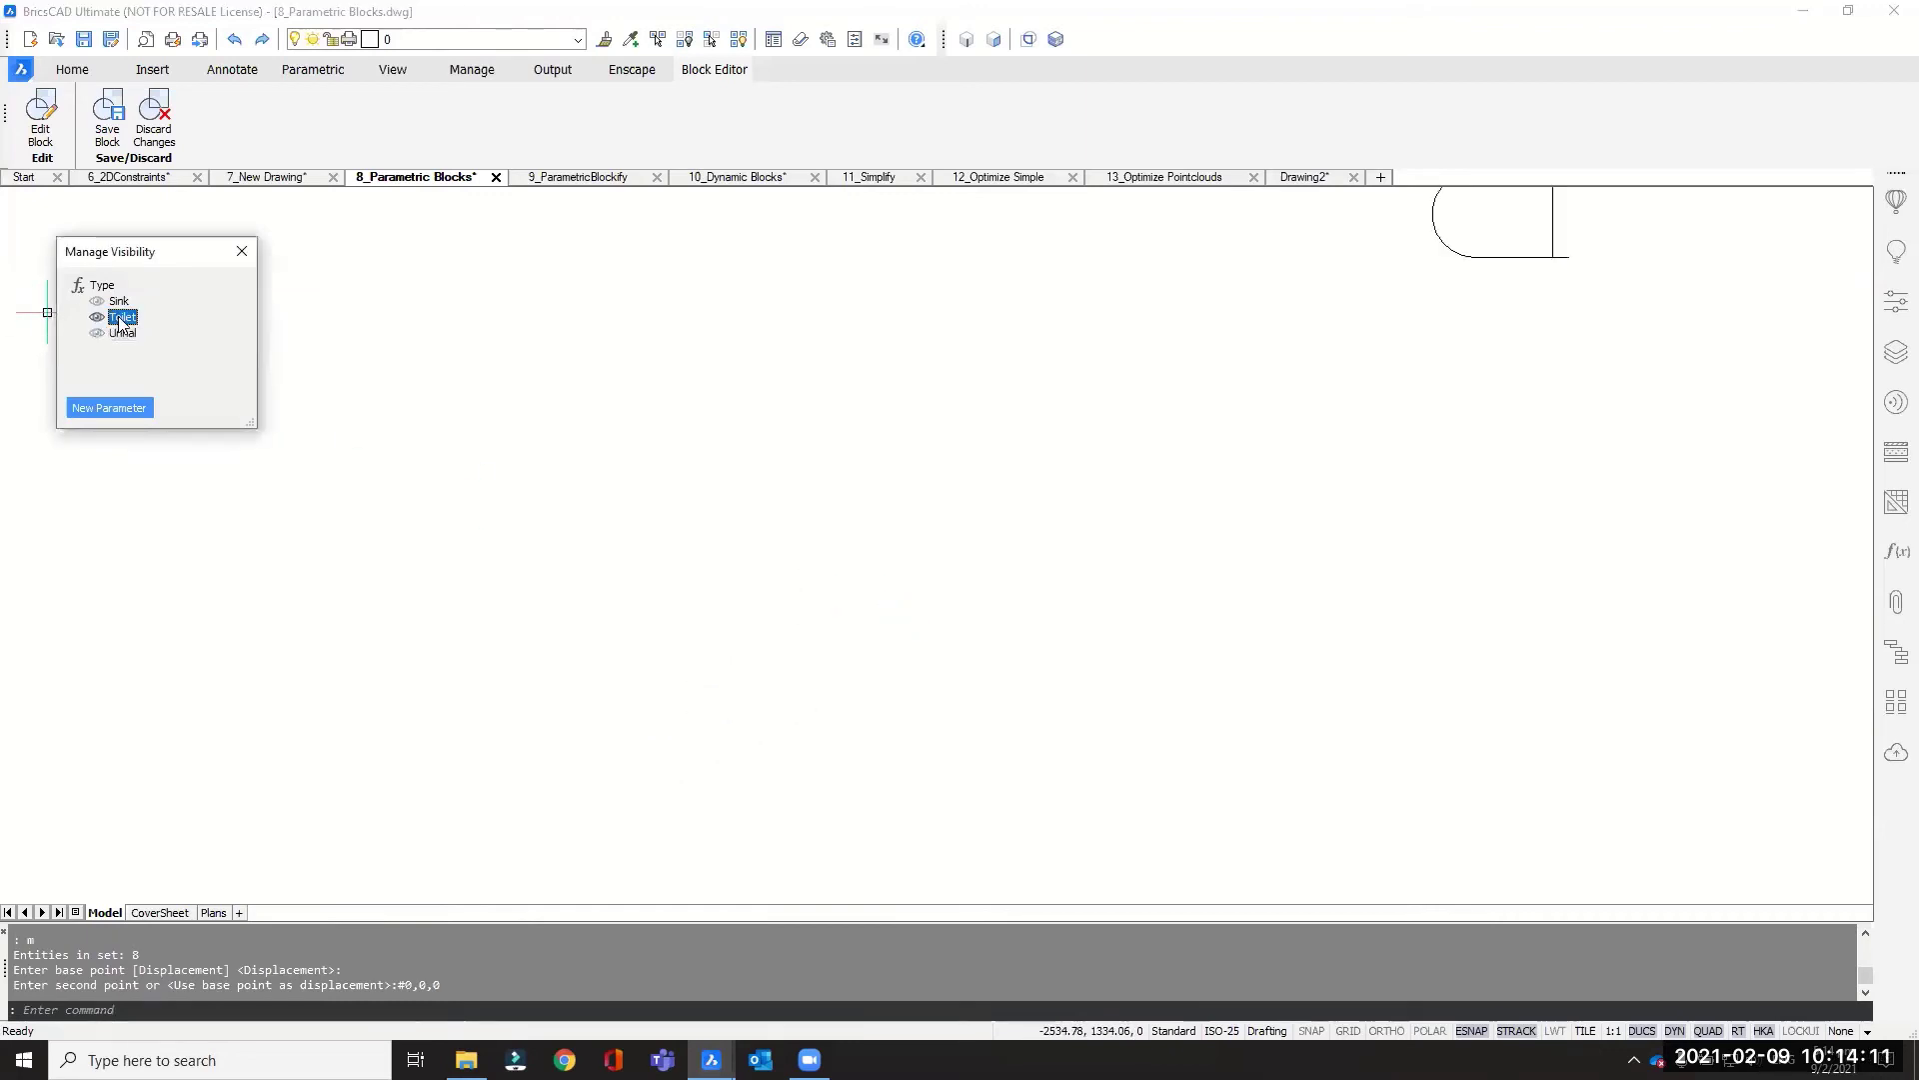
scroll(844, 566, "down", 1)
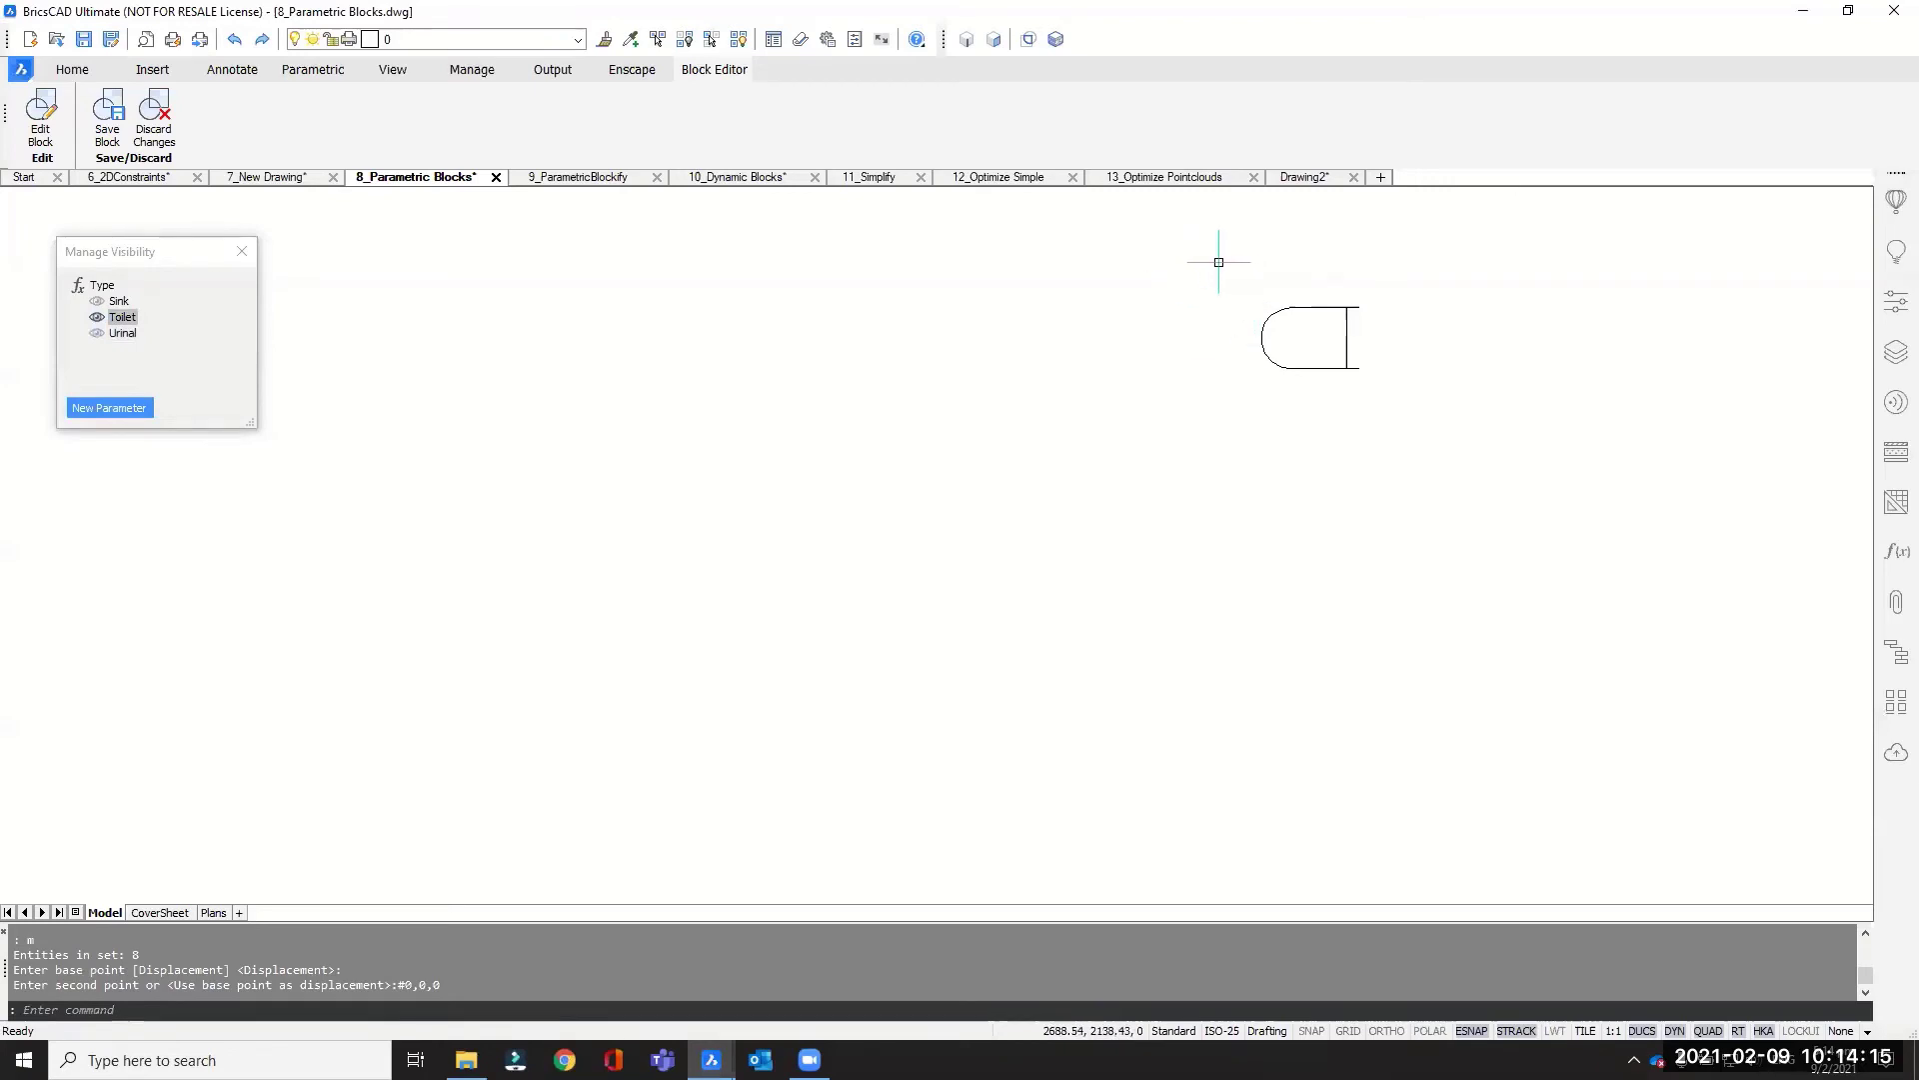
mouse_move(1346, 315)
scroll(1351, 296, "up", 3)
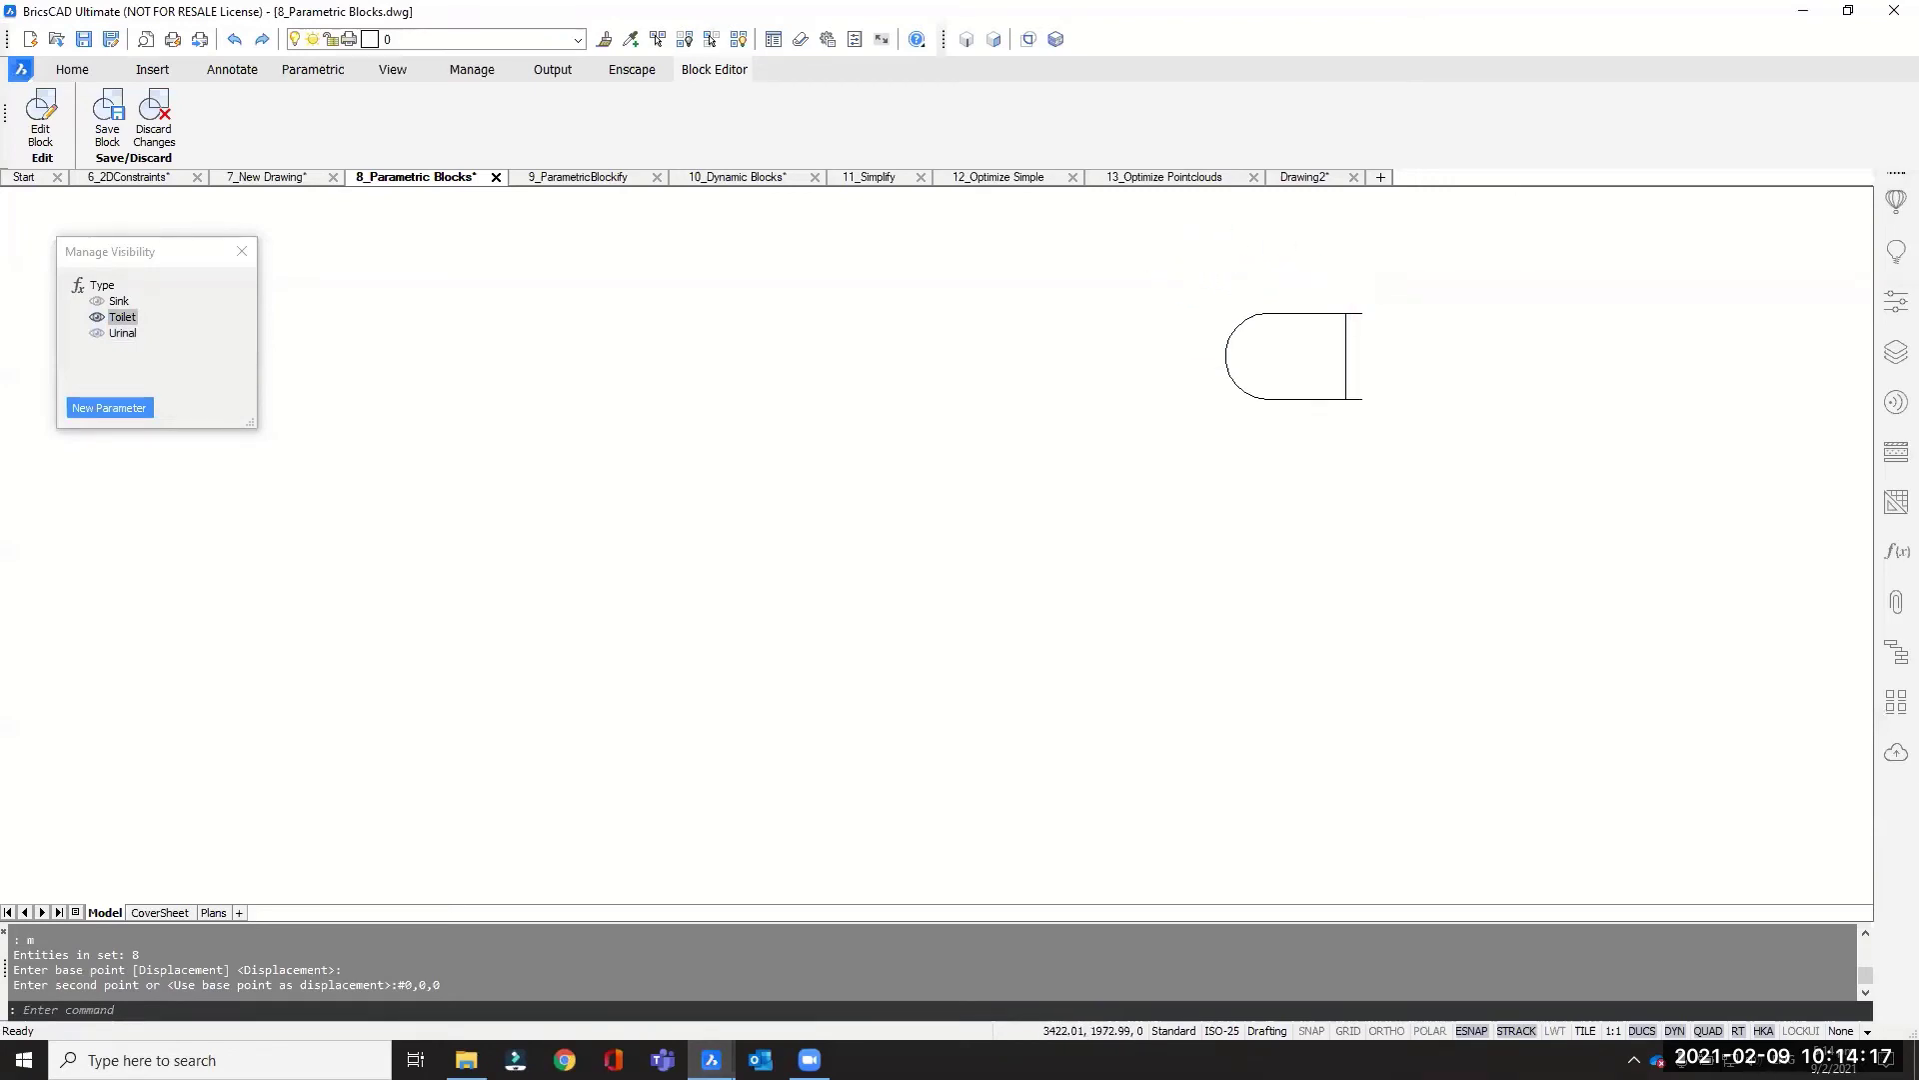
left_click(1356, 328)
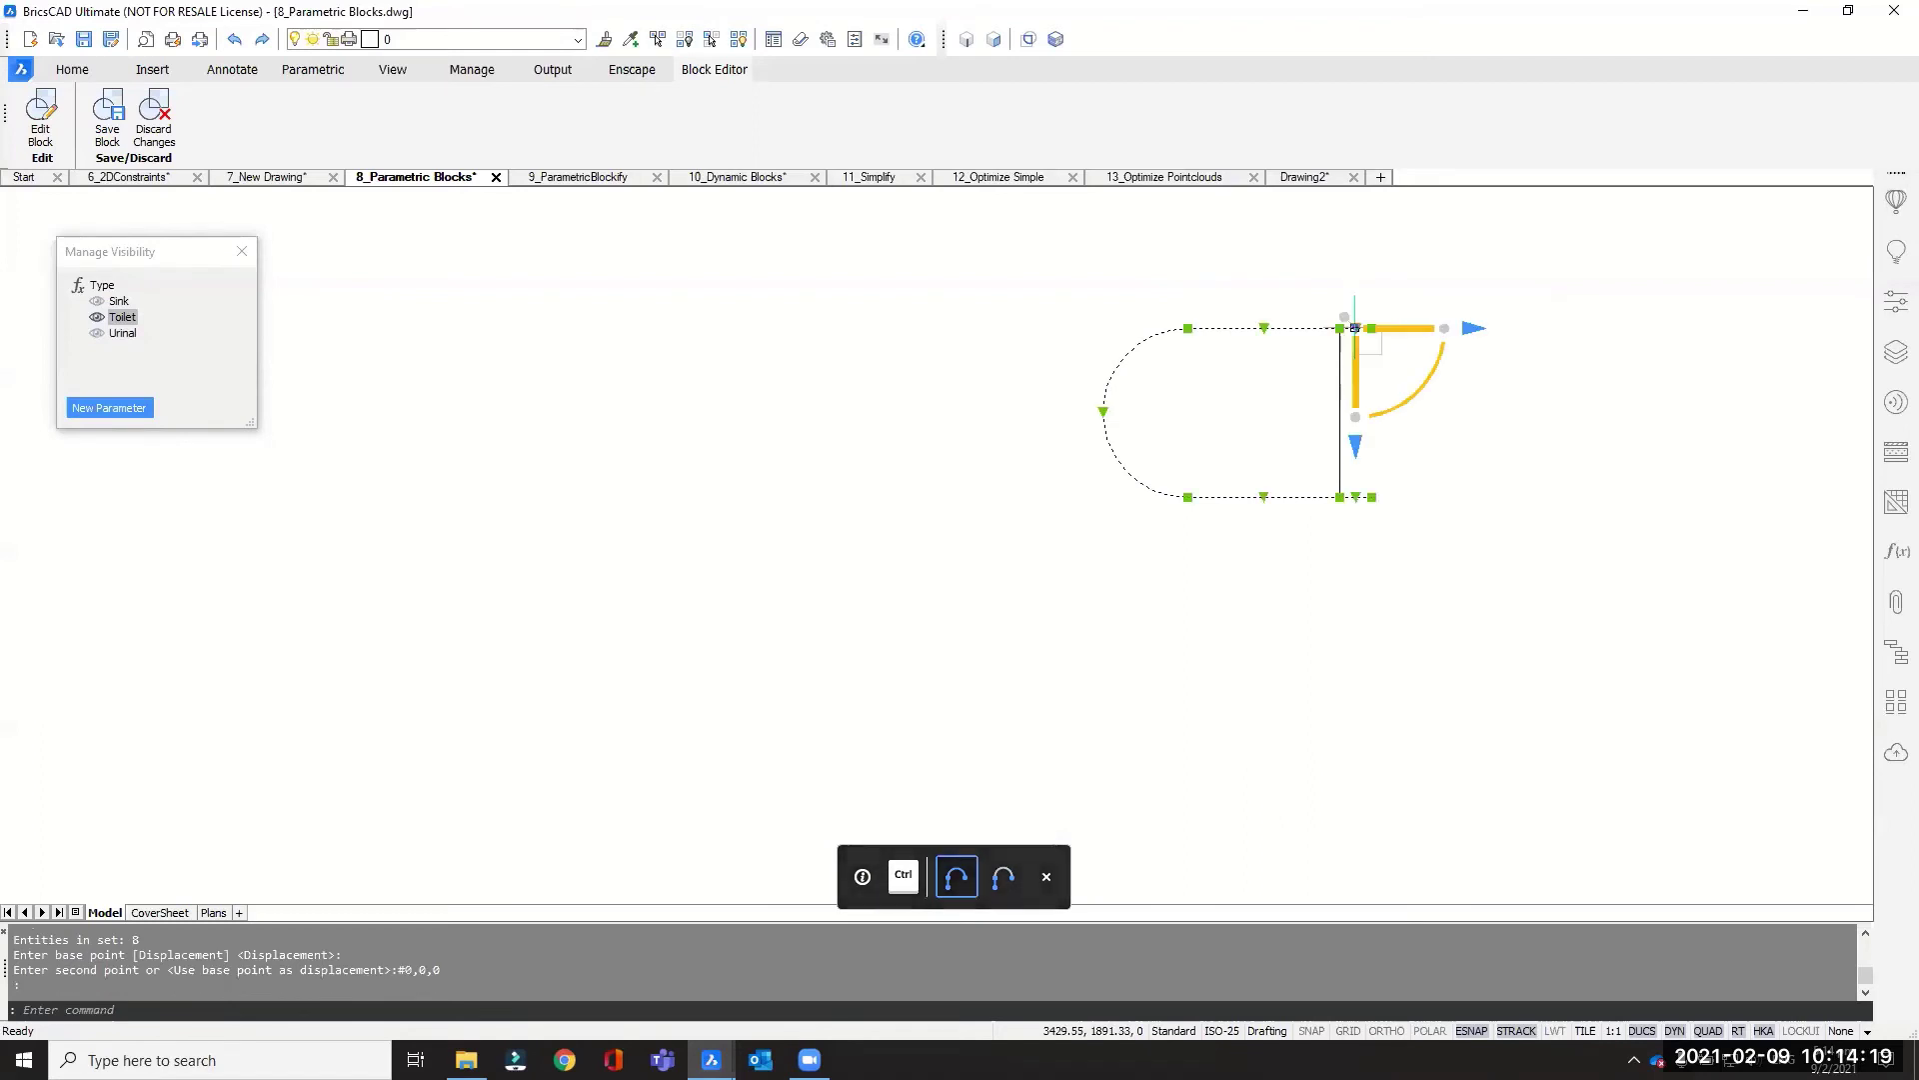
left_click(995, 254)
left_click(1379, 620)
left_click(1405, 404)
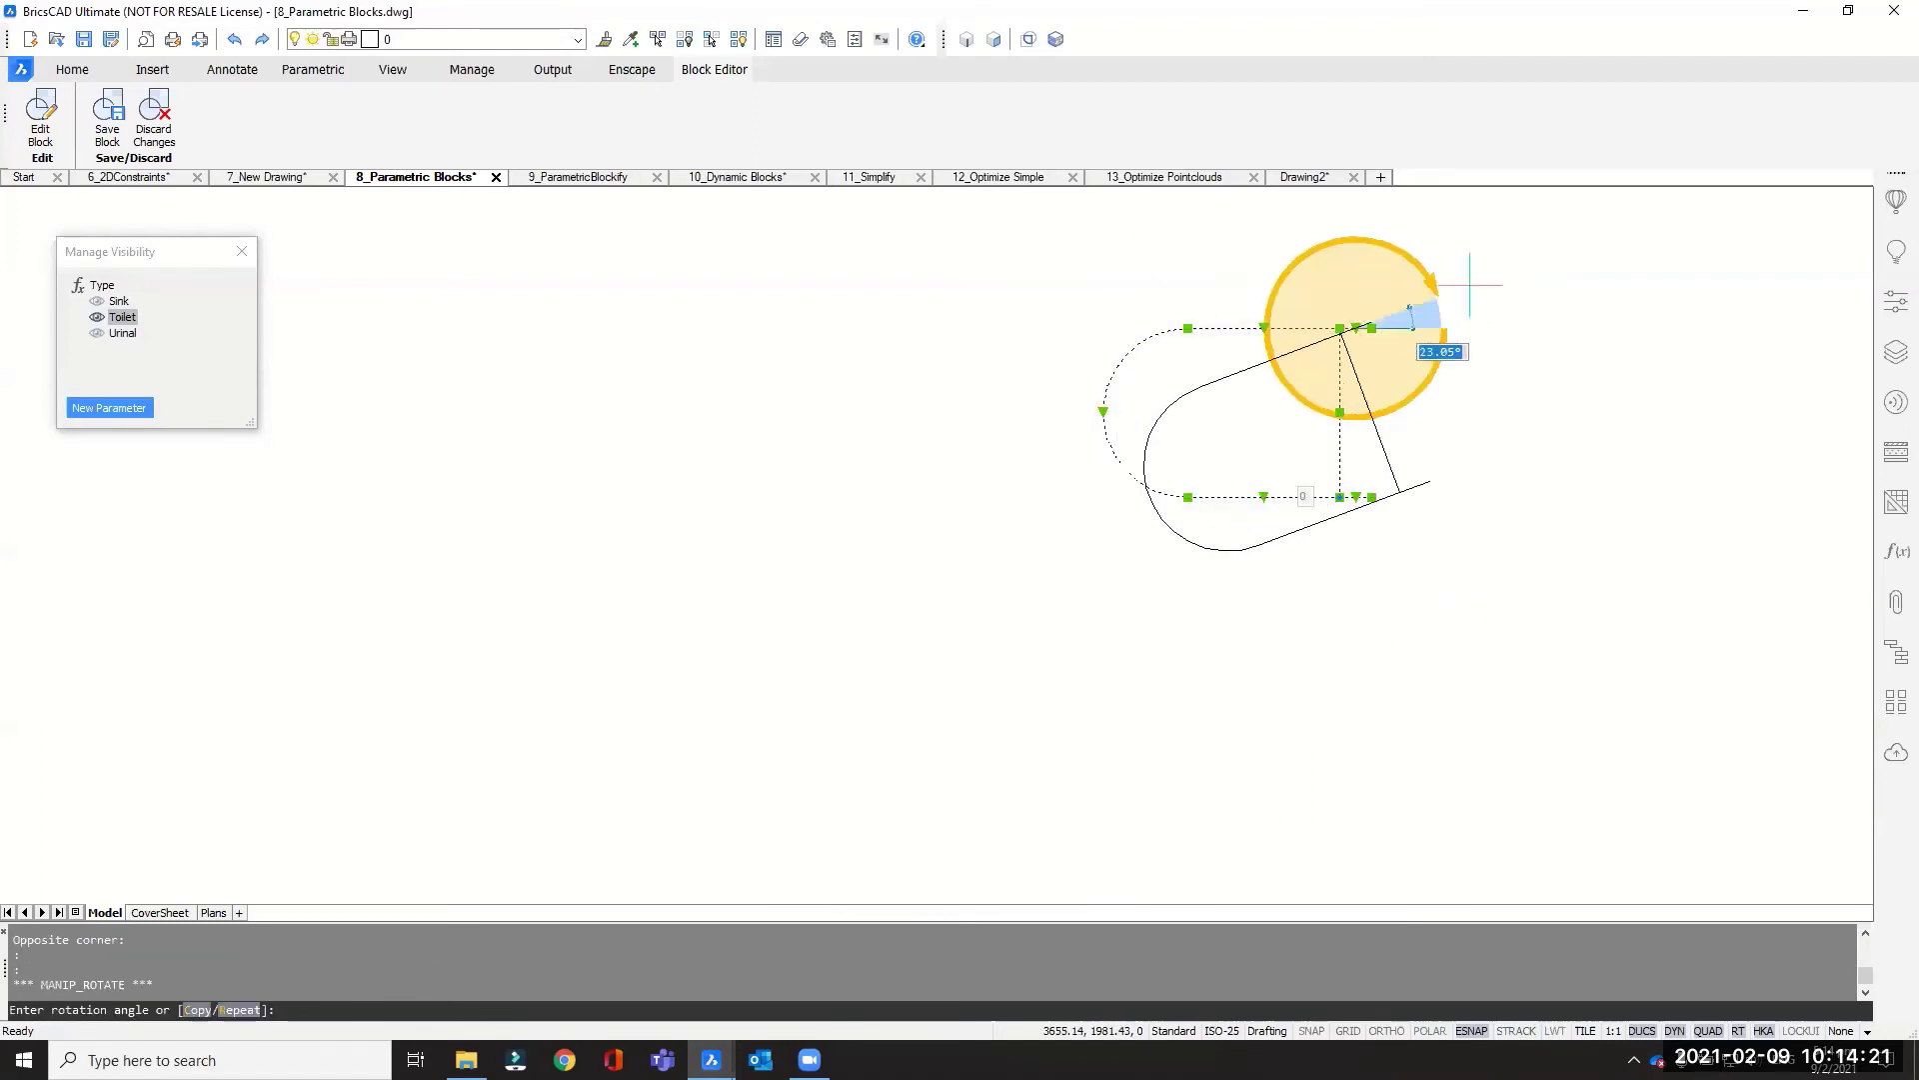
left_click(1373, 278)
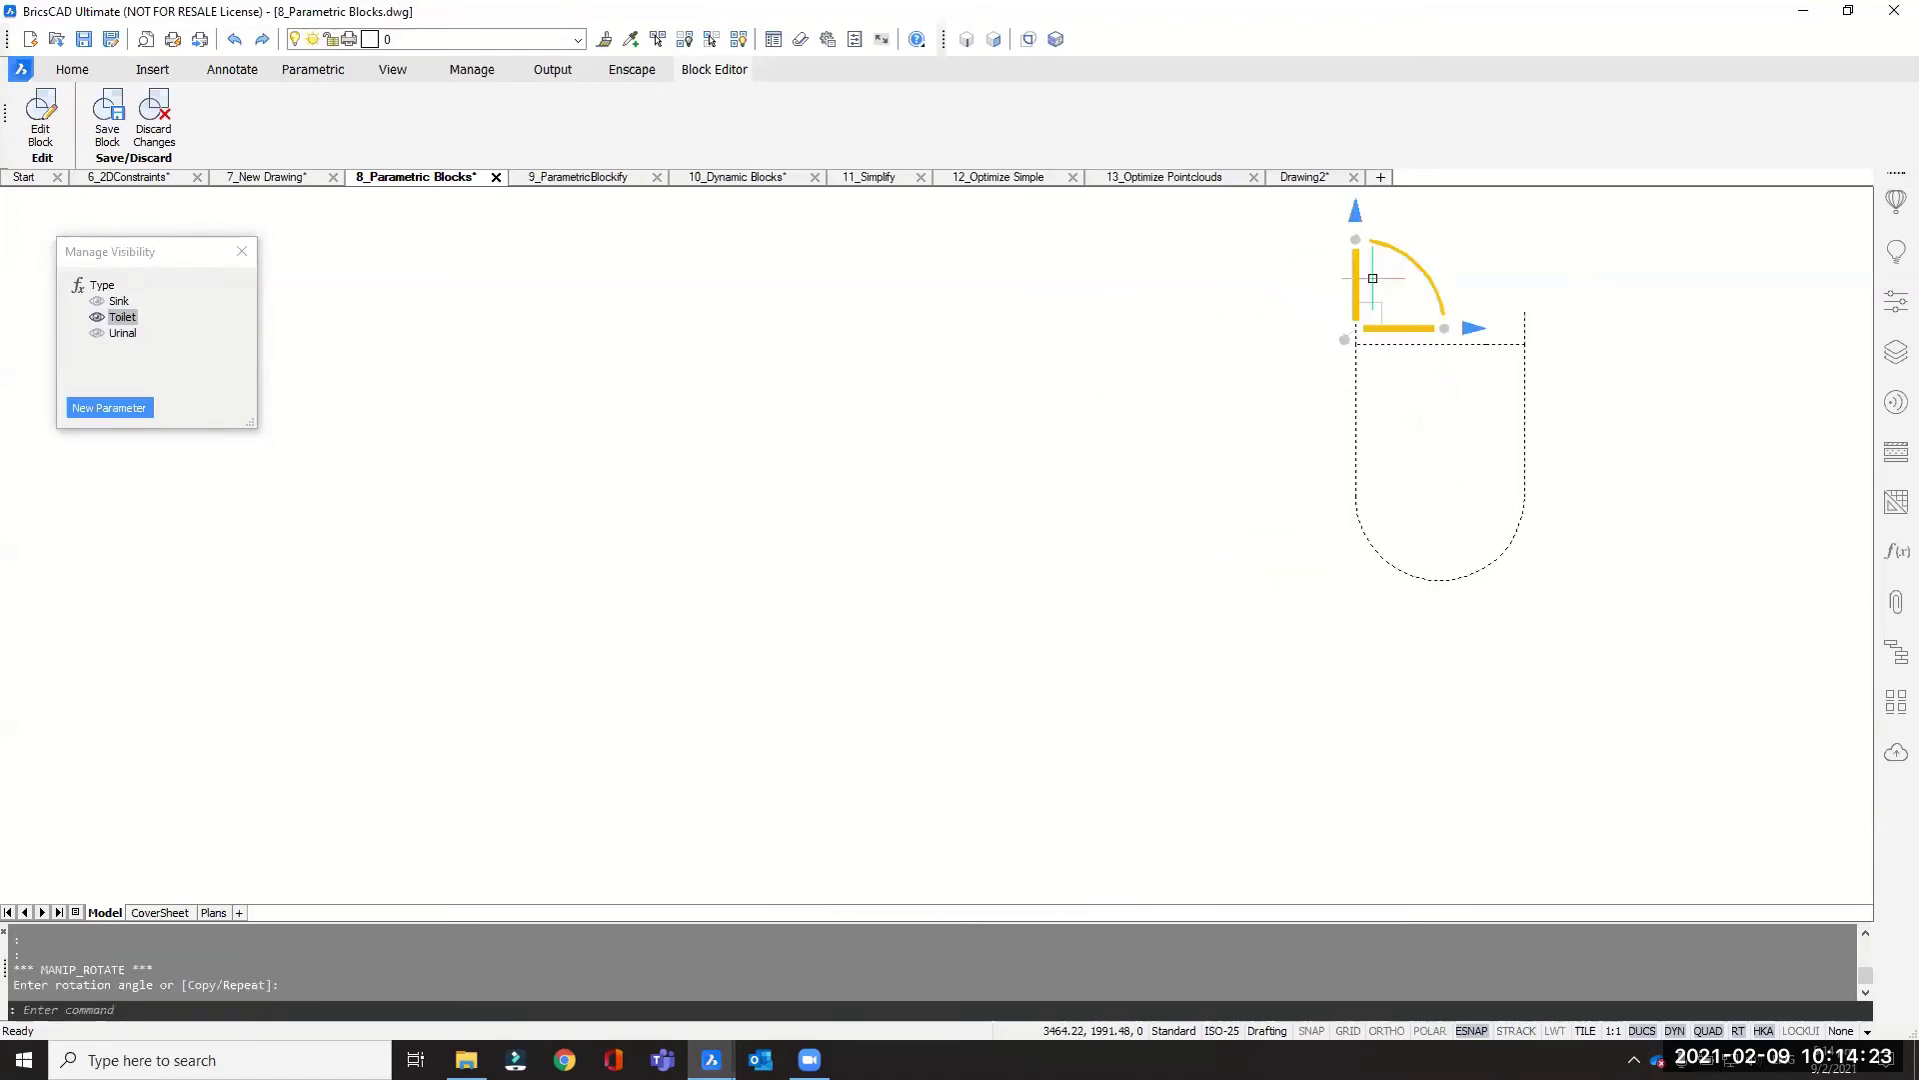
Step: Move the whole toilet from its upper-left endpoint to the absolute origin 0,0,0
scroll(1430, 489, "down", 3)
type("m")
key("Return")
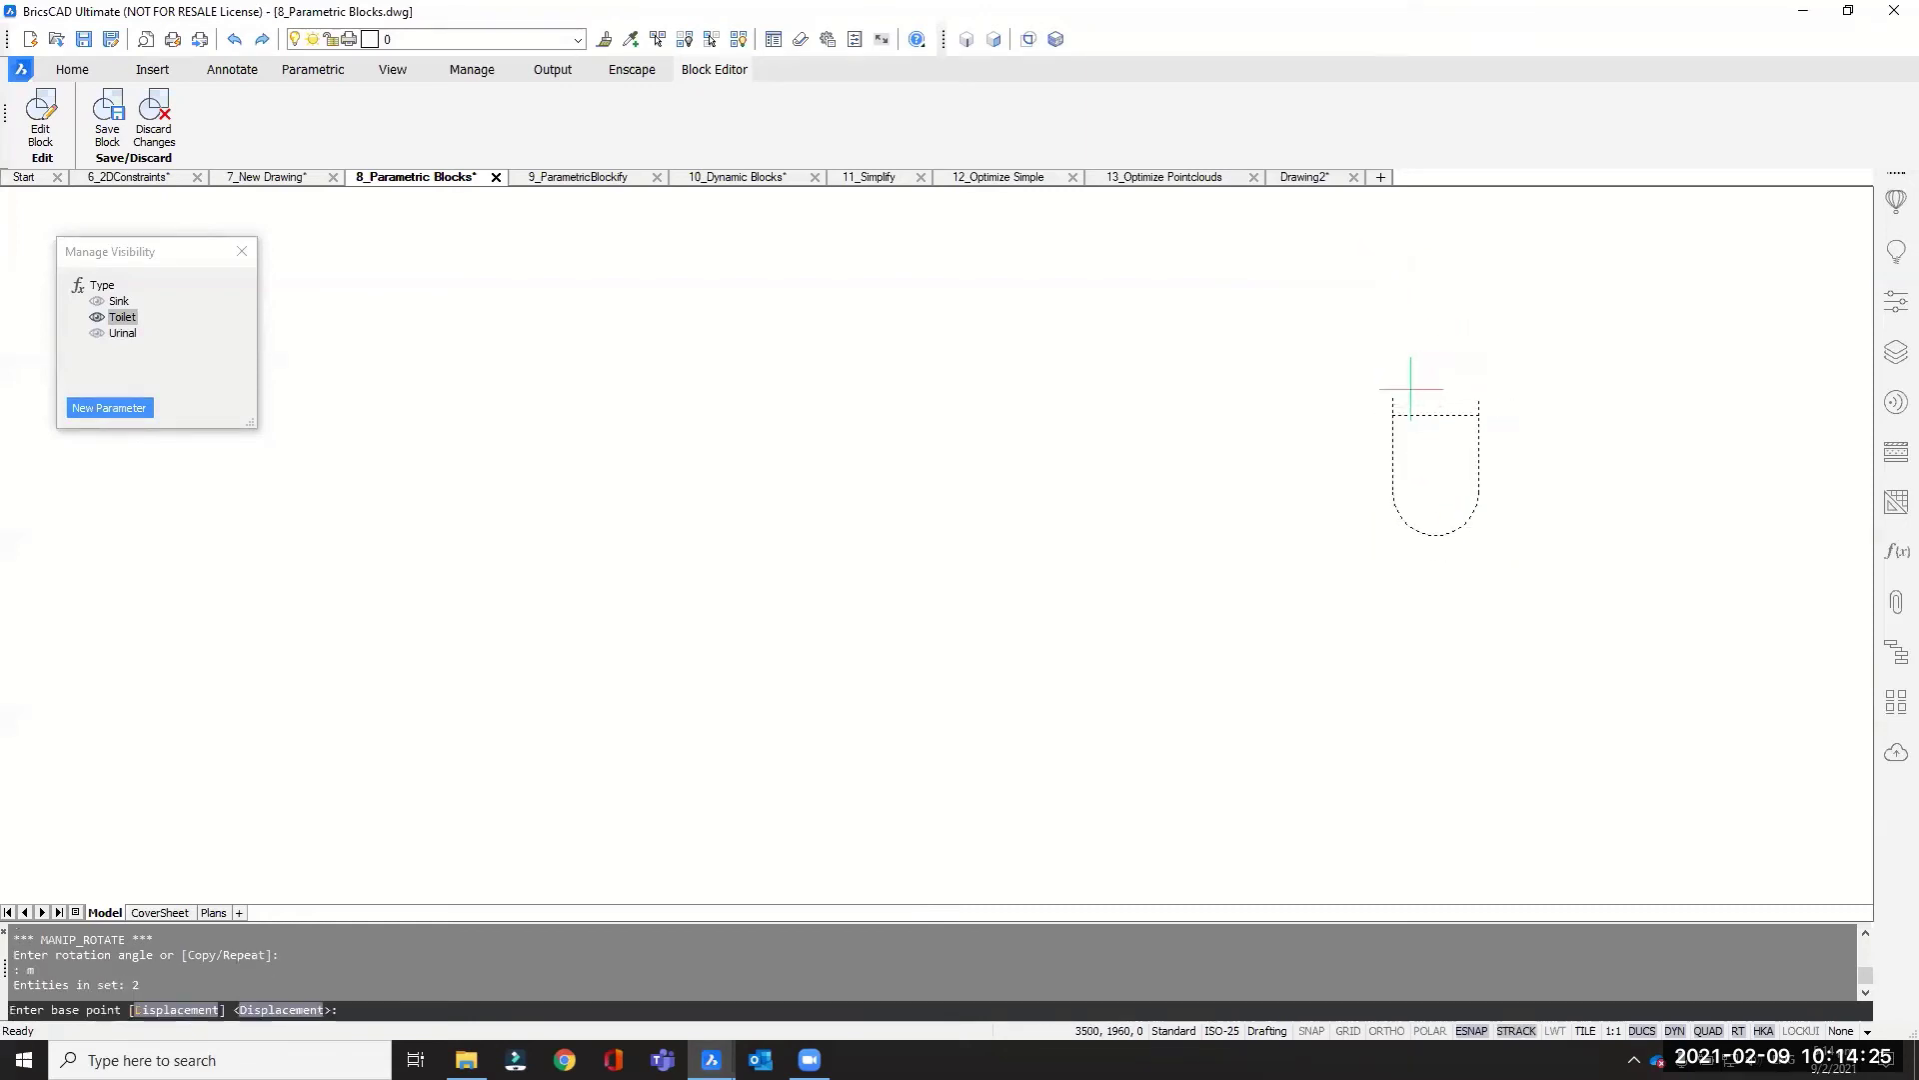
left_click(1391, 399)
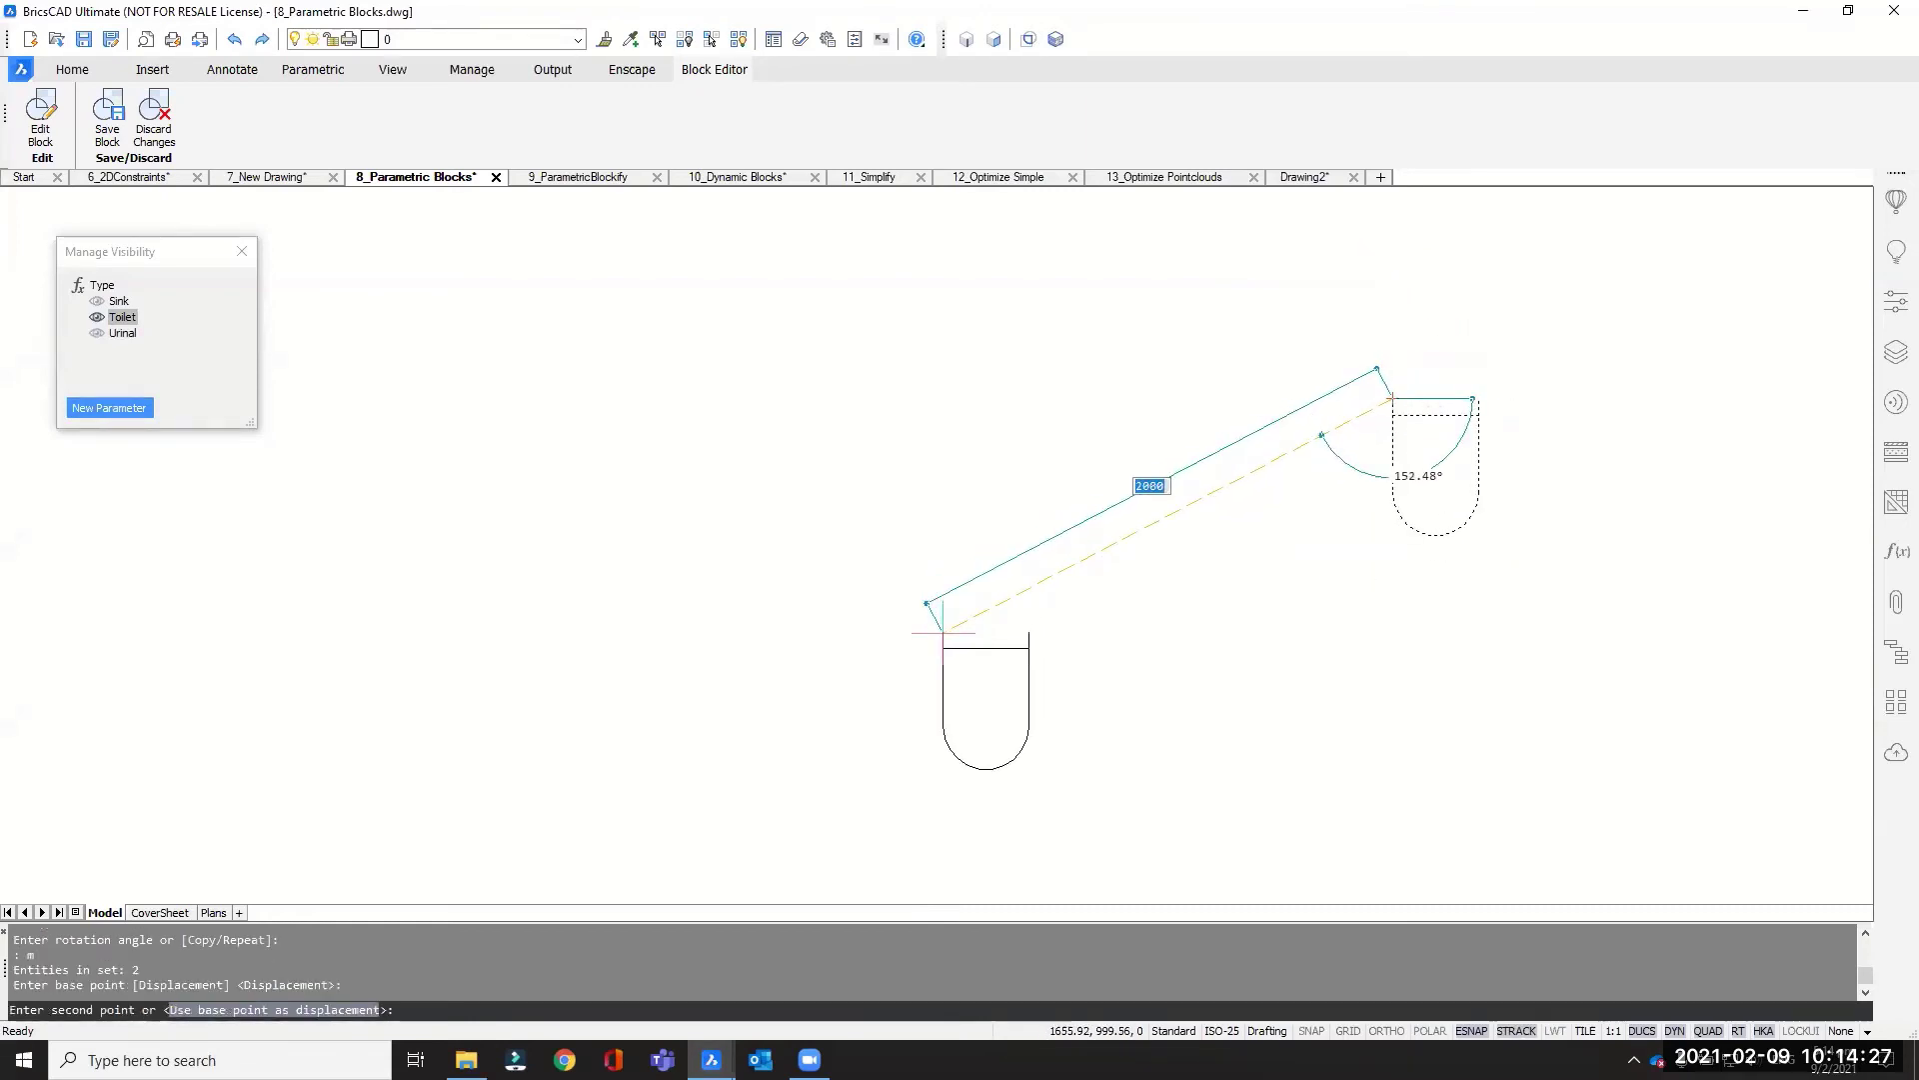
type("#0,0,0")
key("Return")
Step: Activate the Sink state and rotate all of the sink's entities 90° clockwise around its lower-left corner
scroll(982, 583, "down", 2)
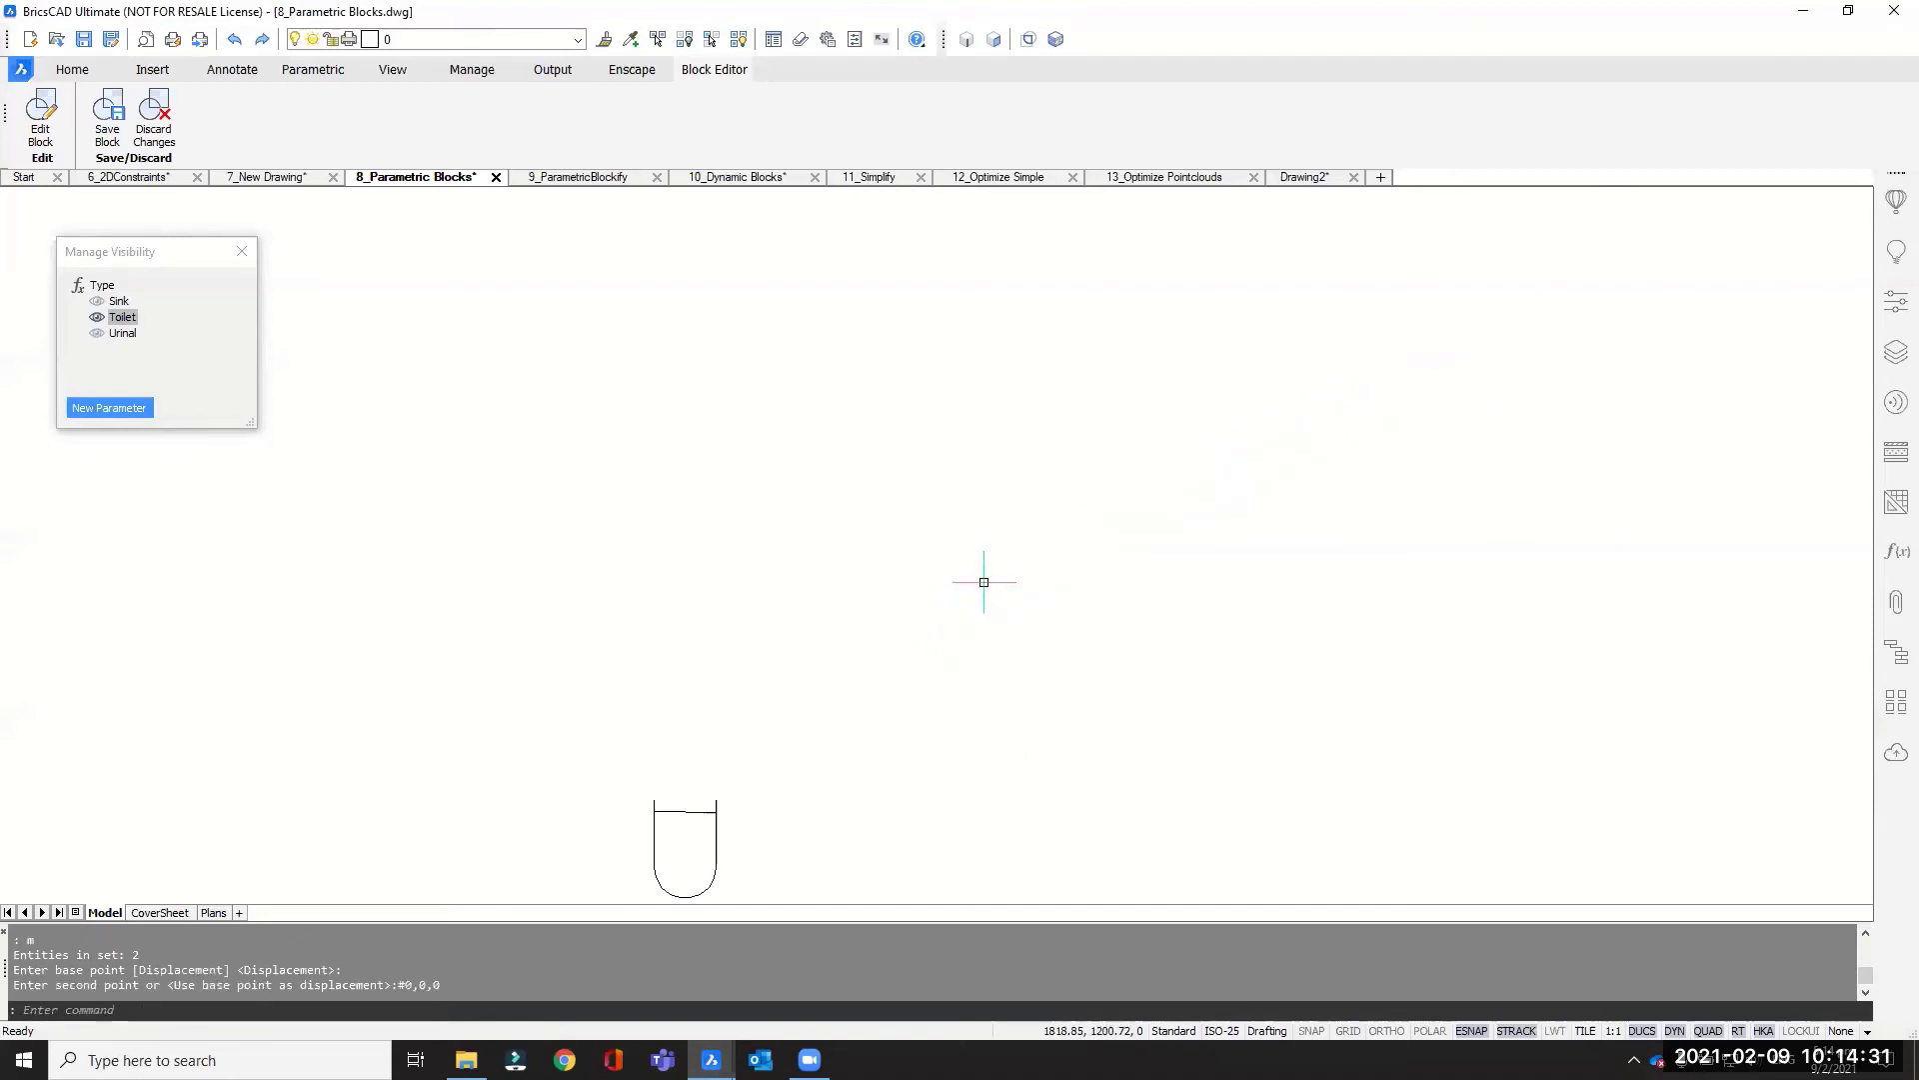
middle_click_drag(856, 735, 1009, 623)
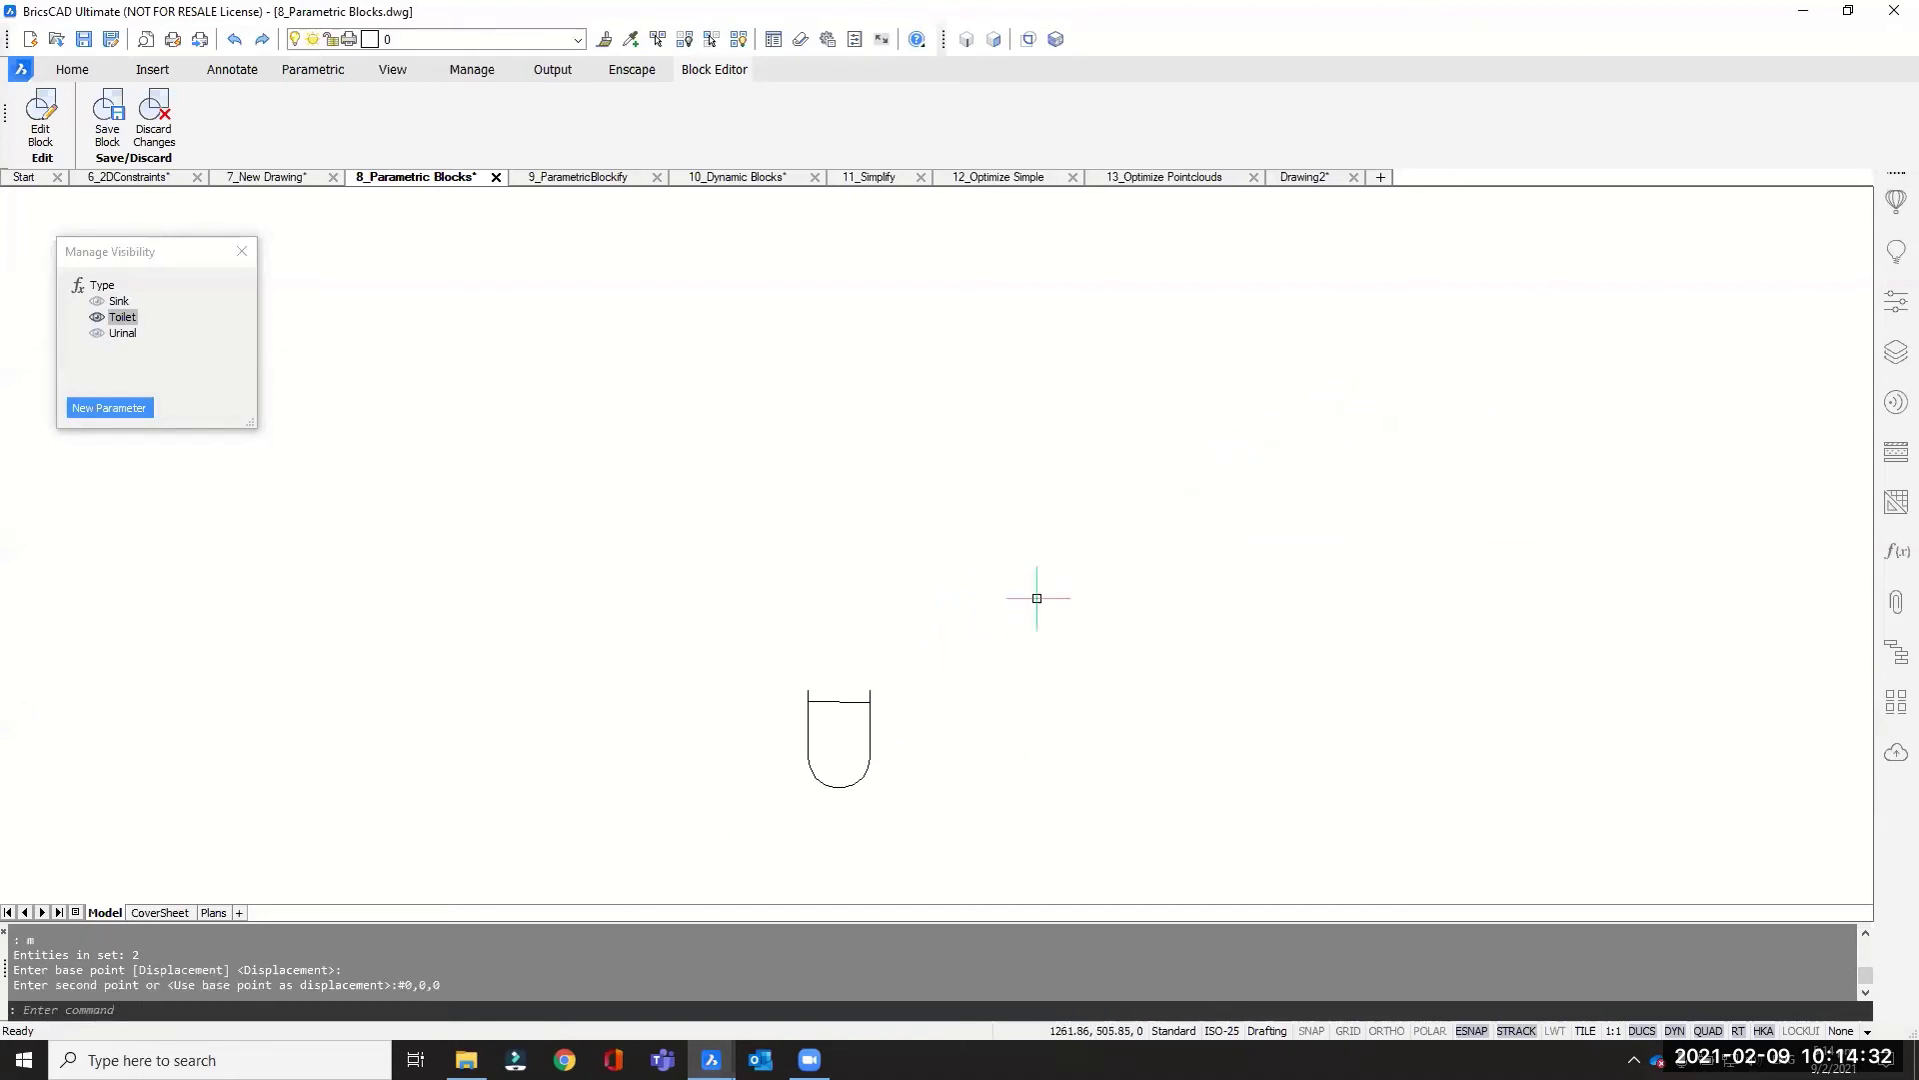
left_click(118, 301)
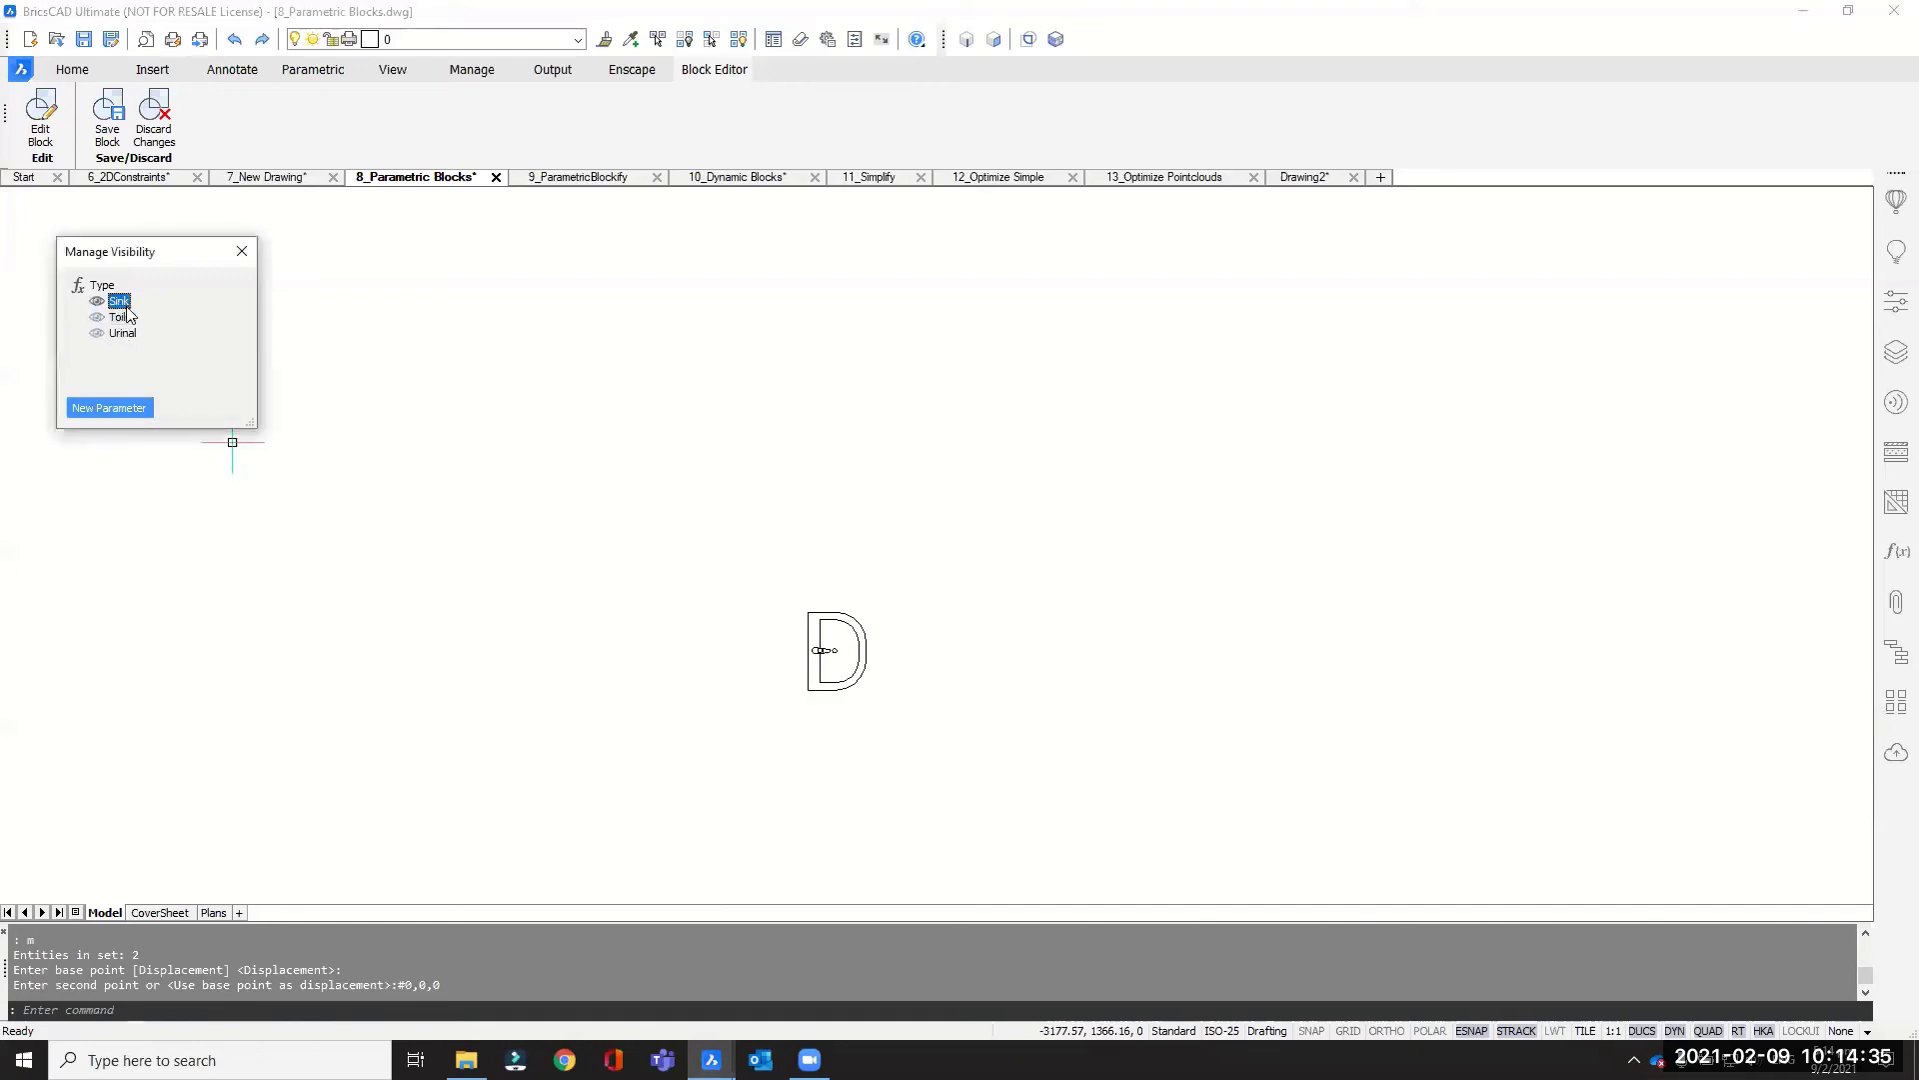
scroll(826, 652, "up", 3)
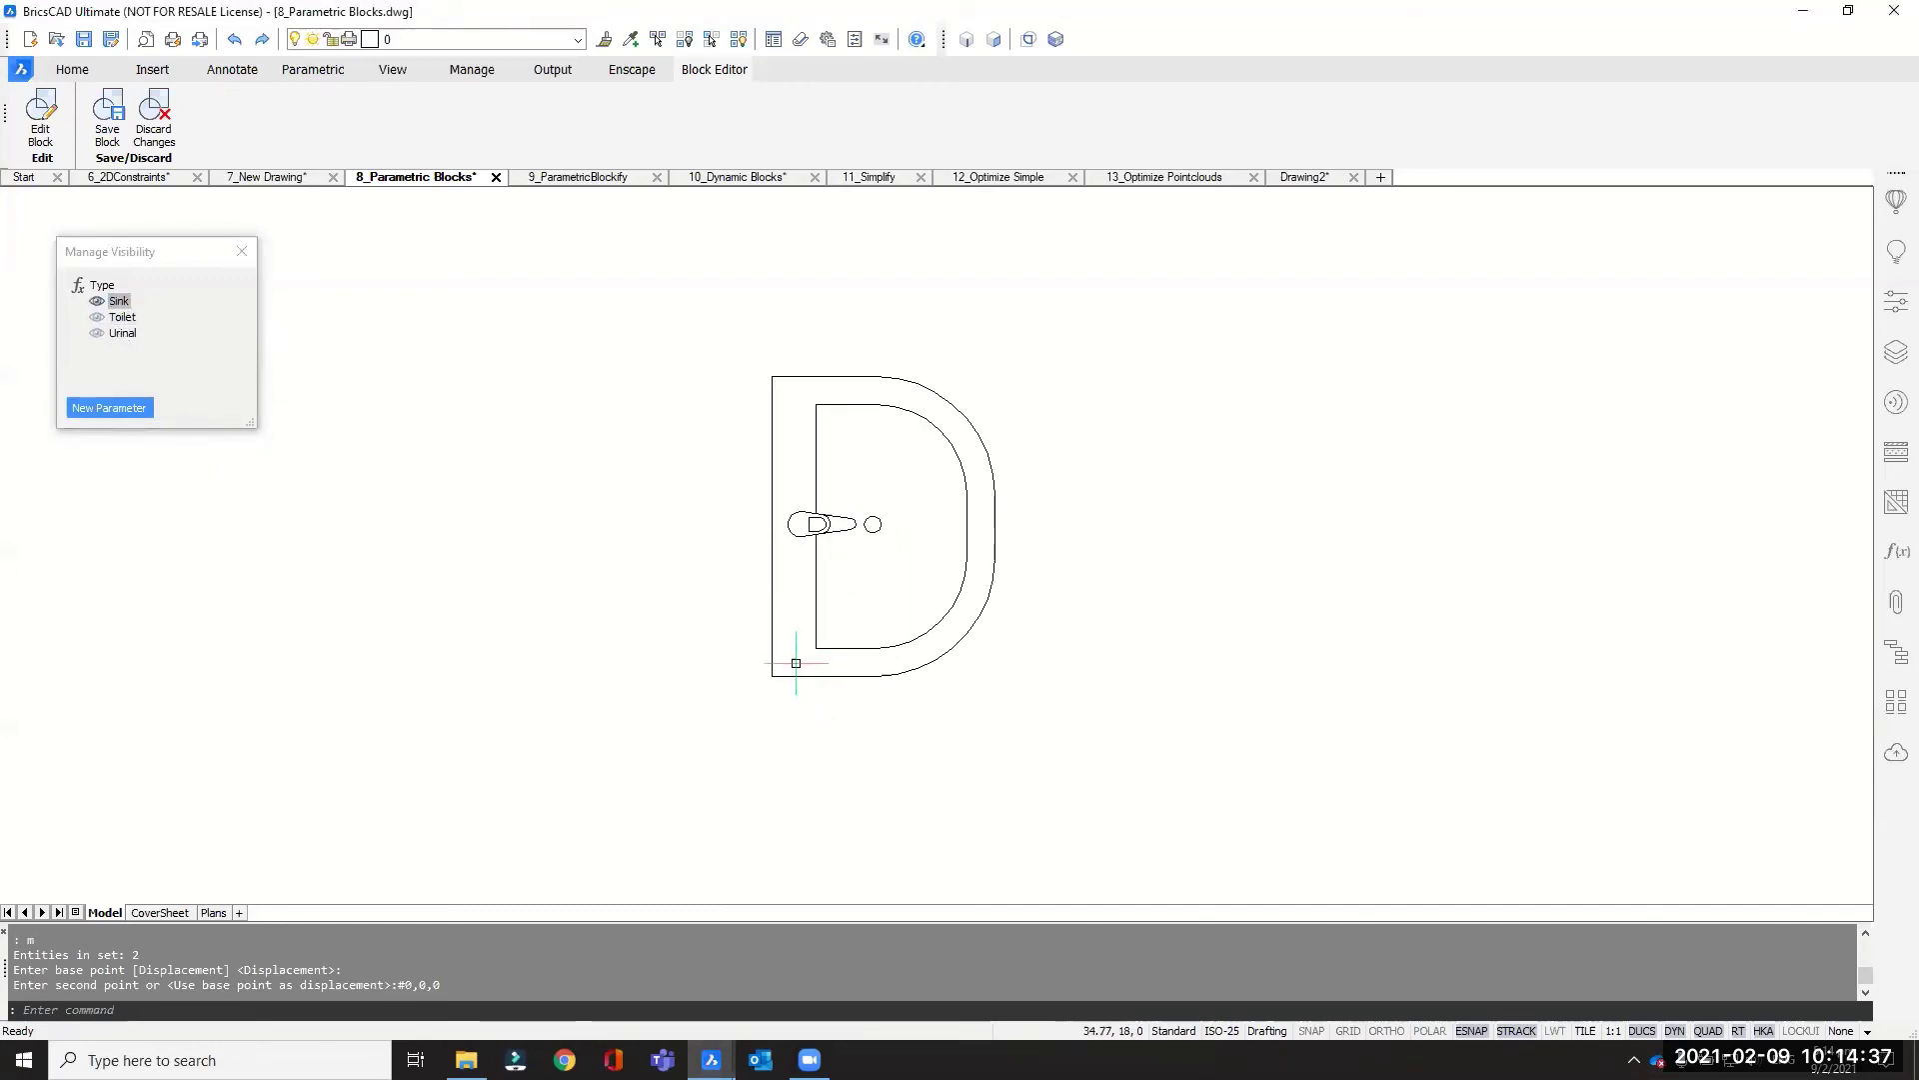
left_click(773, 662)
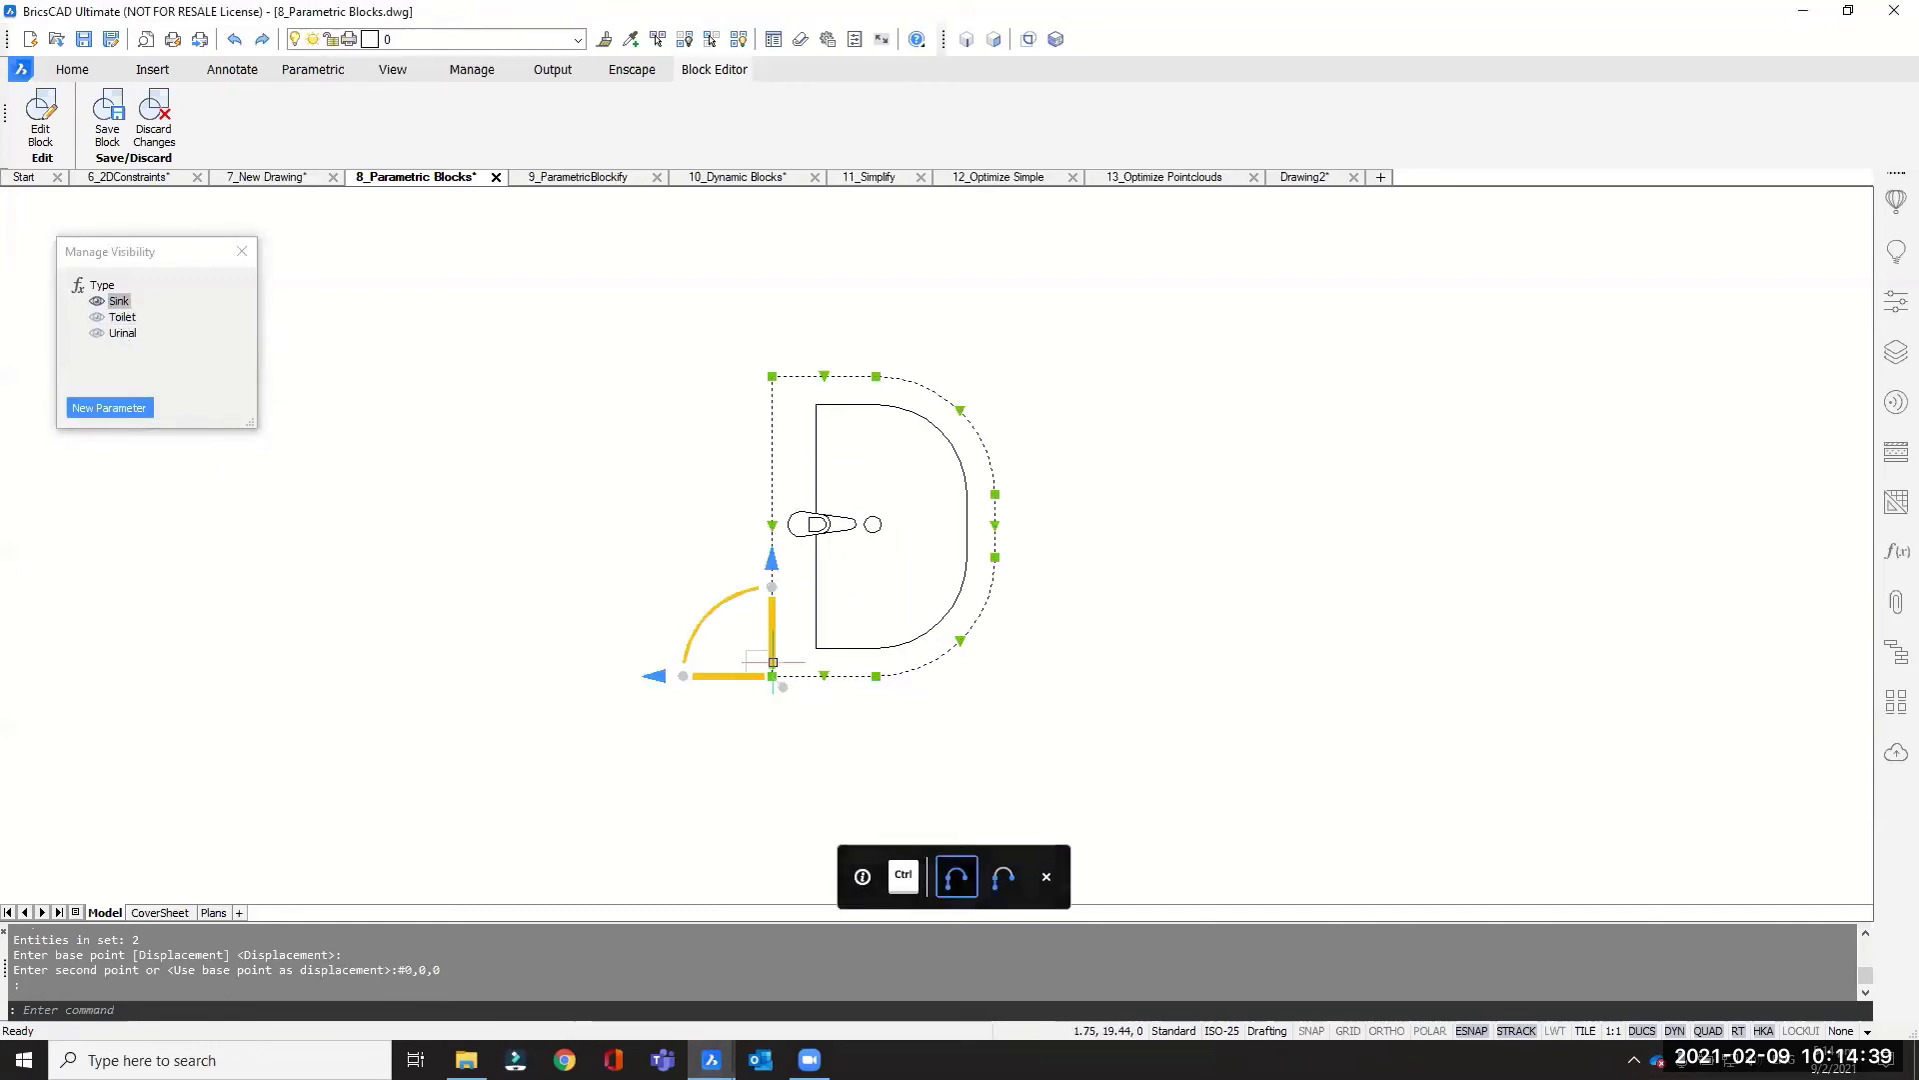
left_click(709, 279)
left_click(1101, 719)
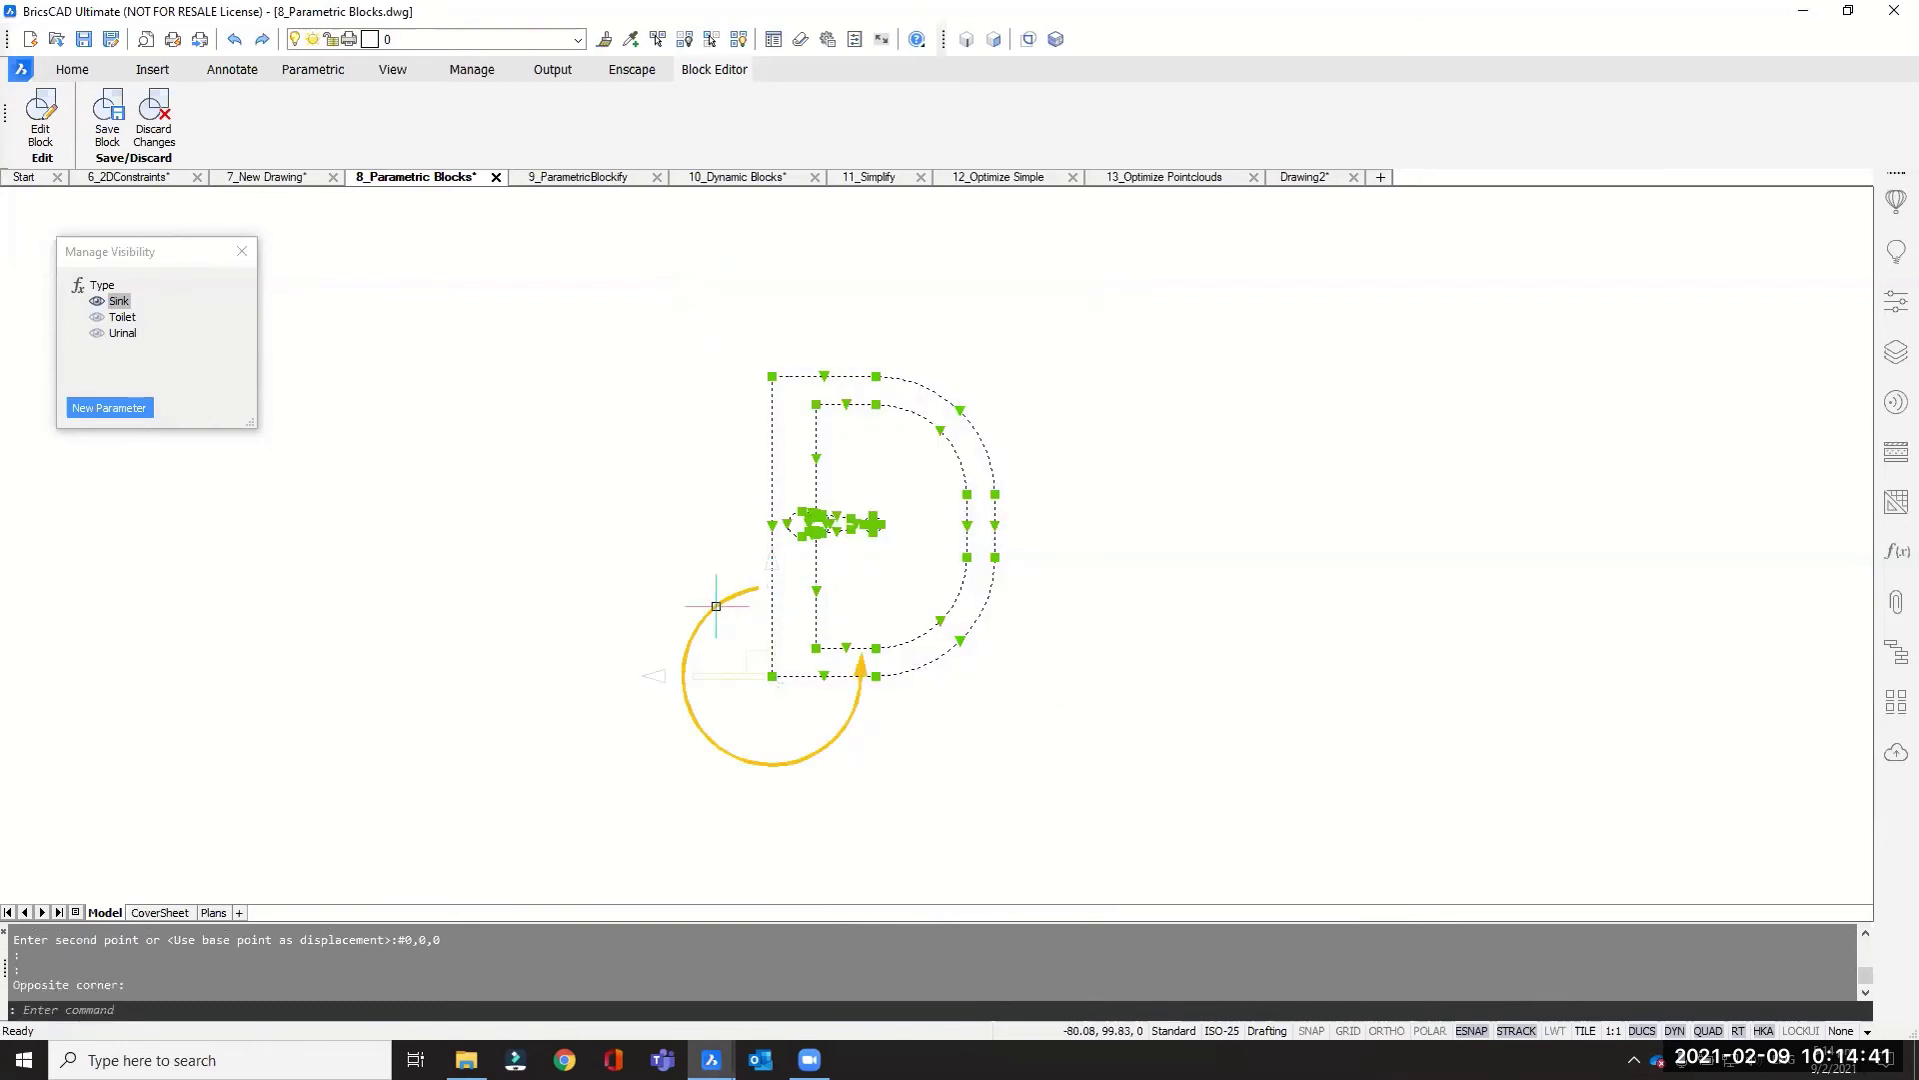
left_click(769, 594)
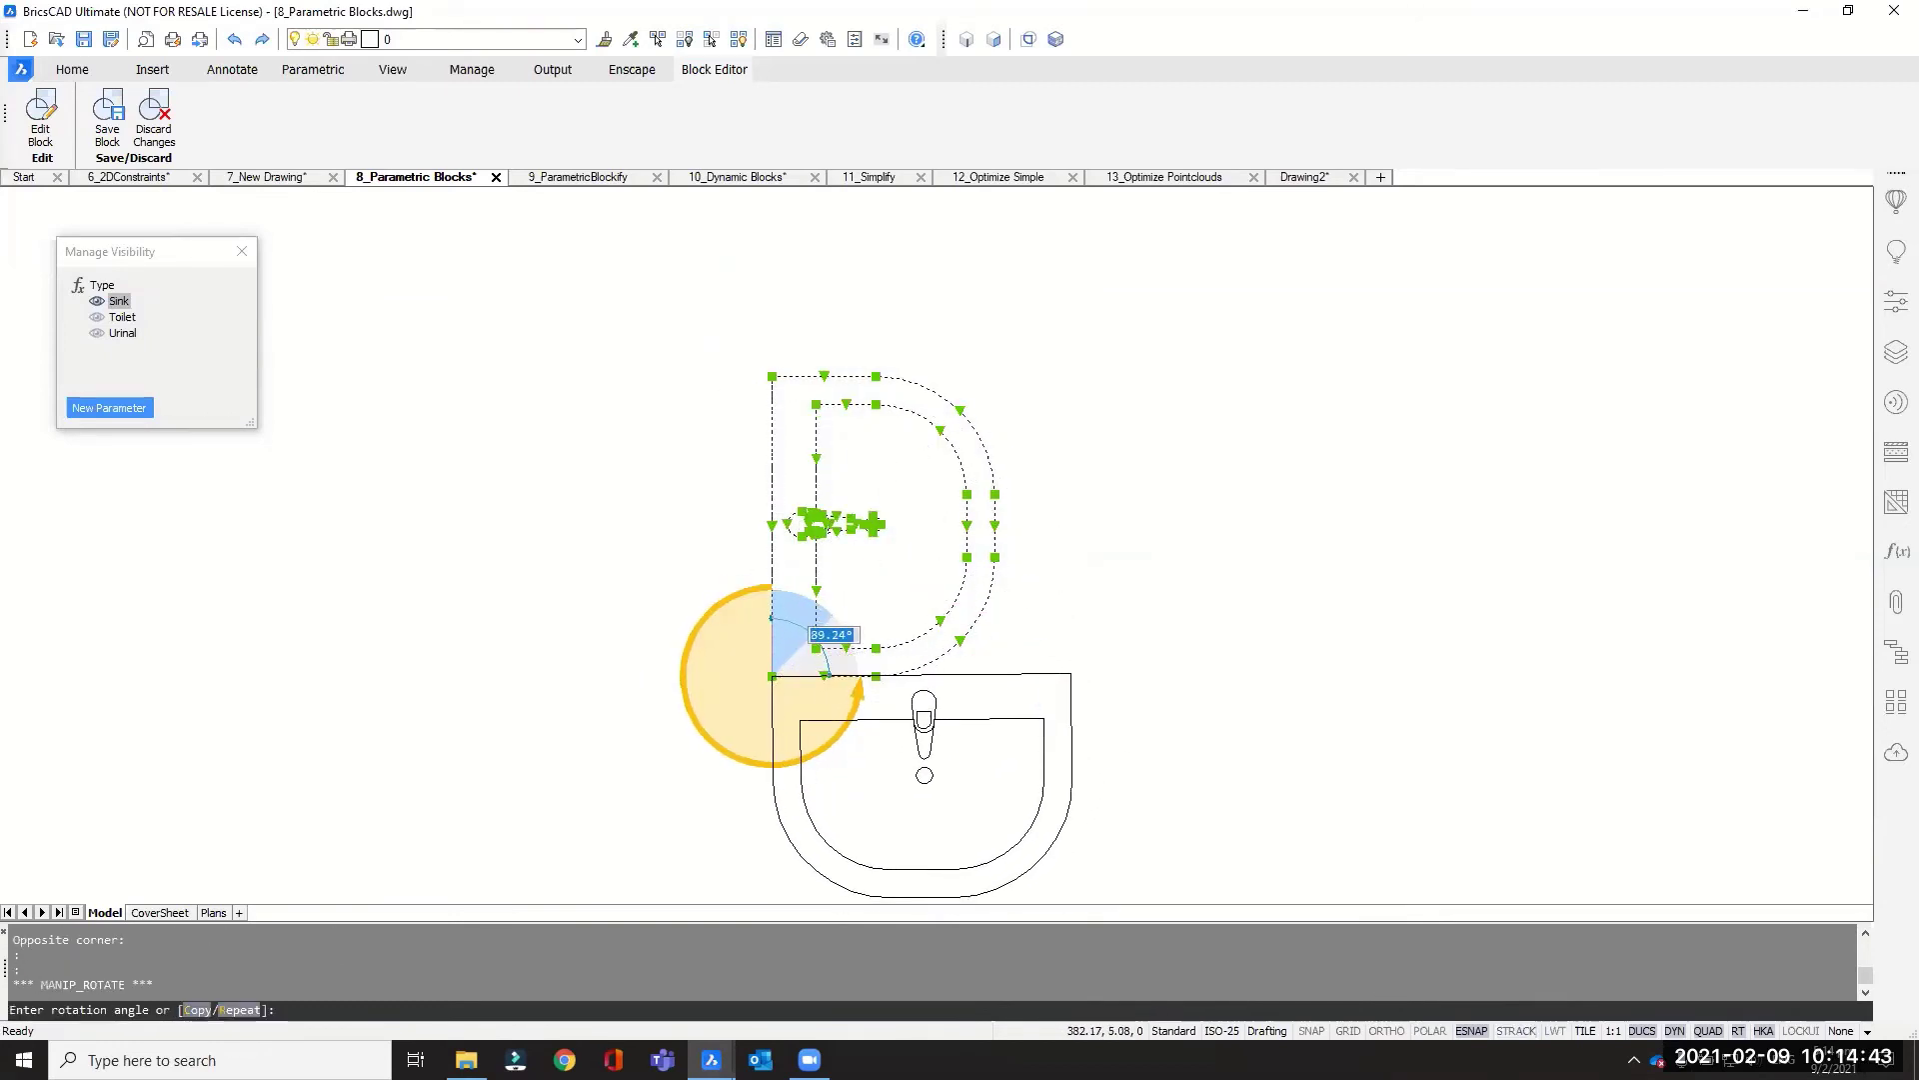
type("90m")
Step: Move the whole sink from its upper-left corner to the absolute origin 0,0,0
key("Return")
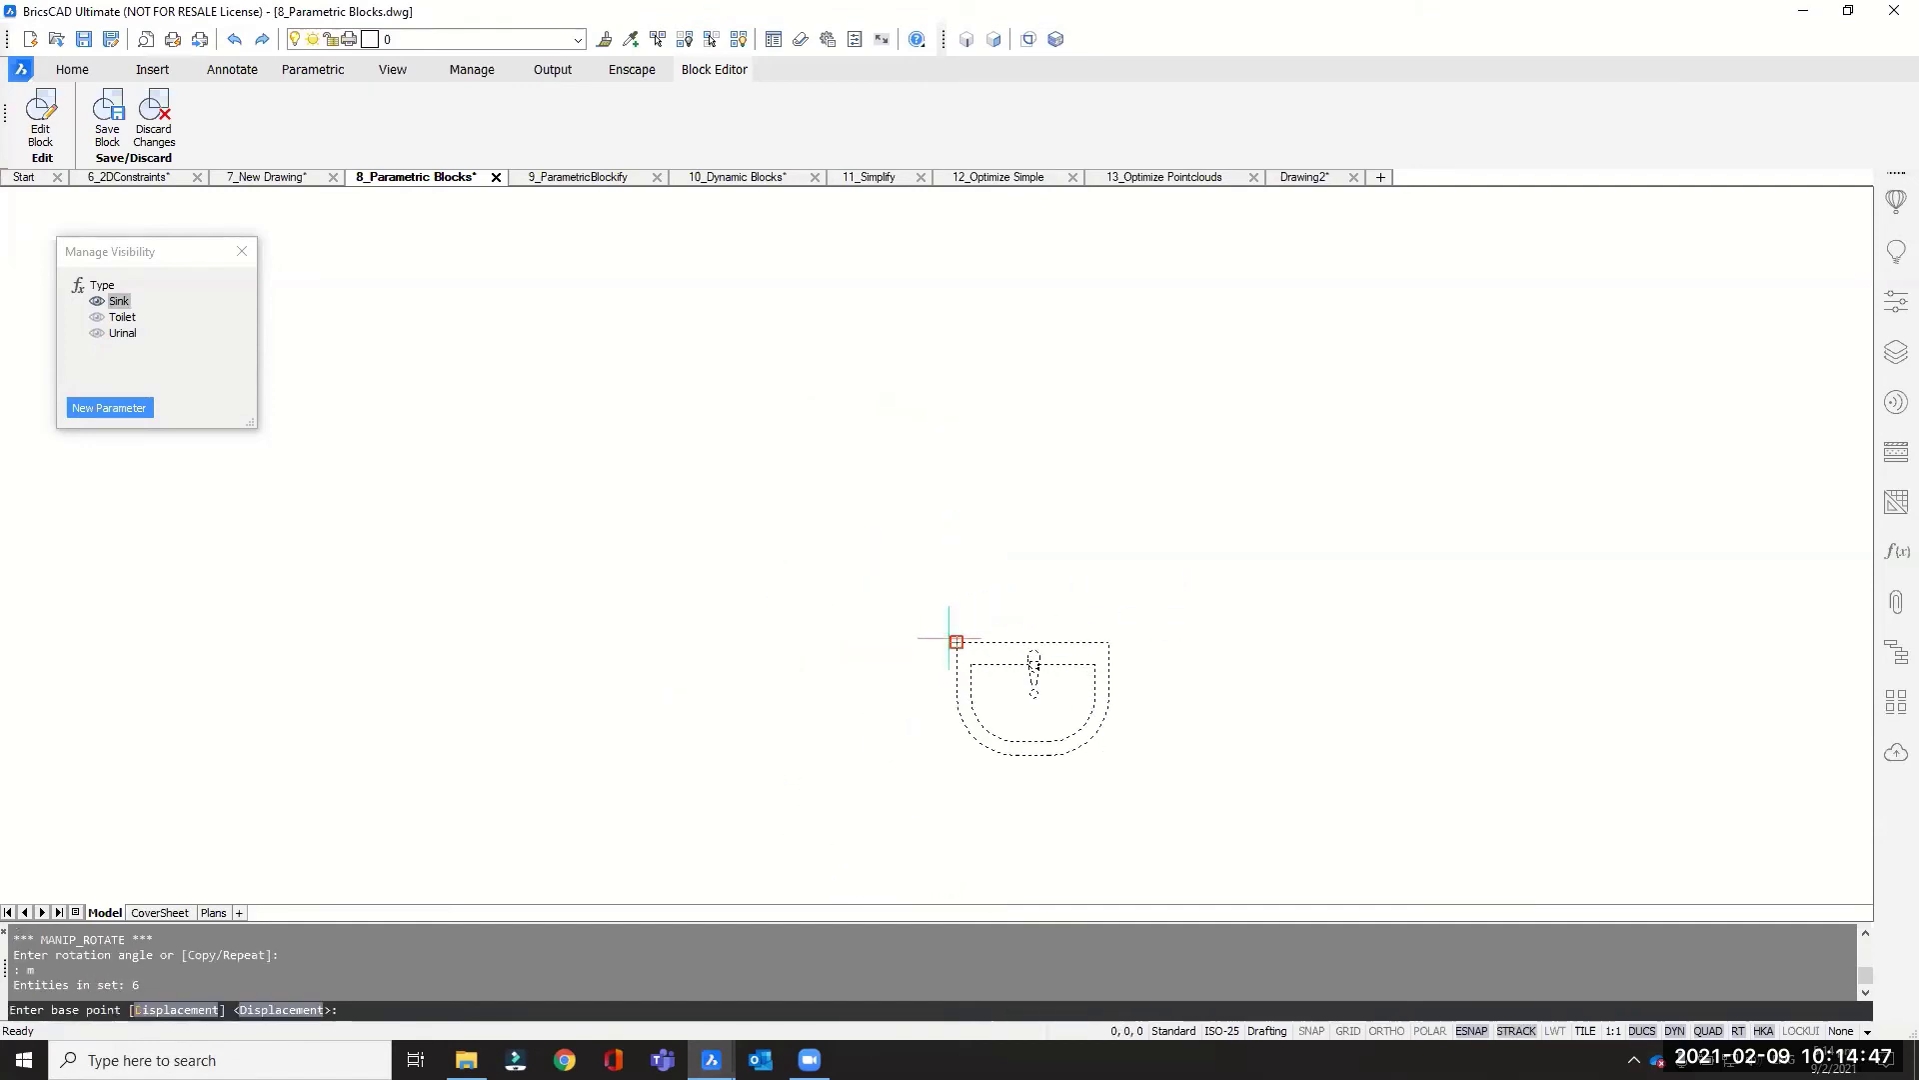
left_click(956, 643)
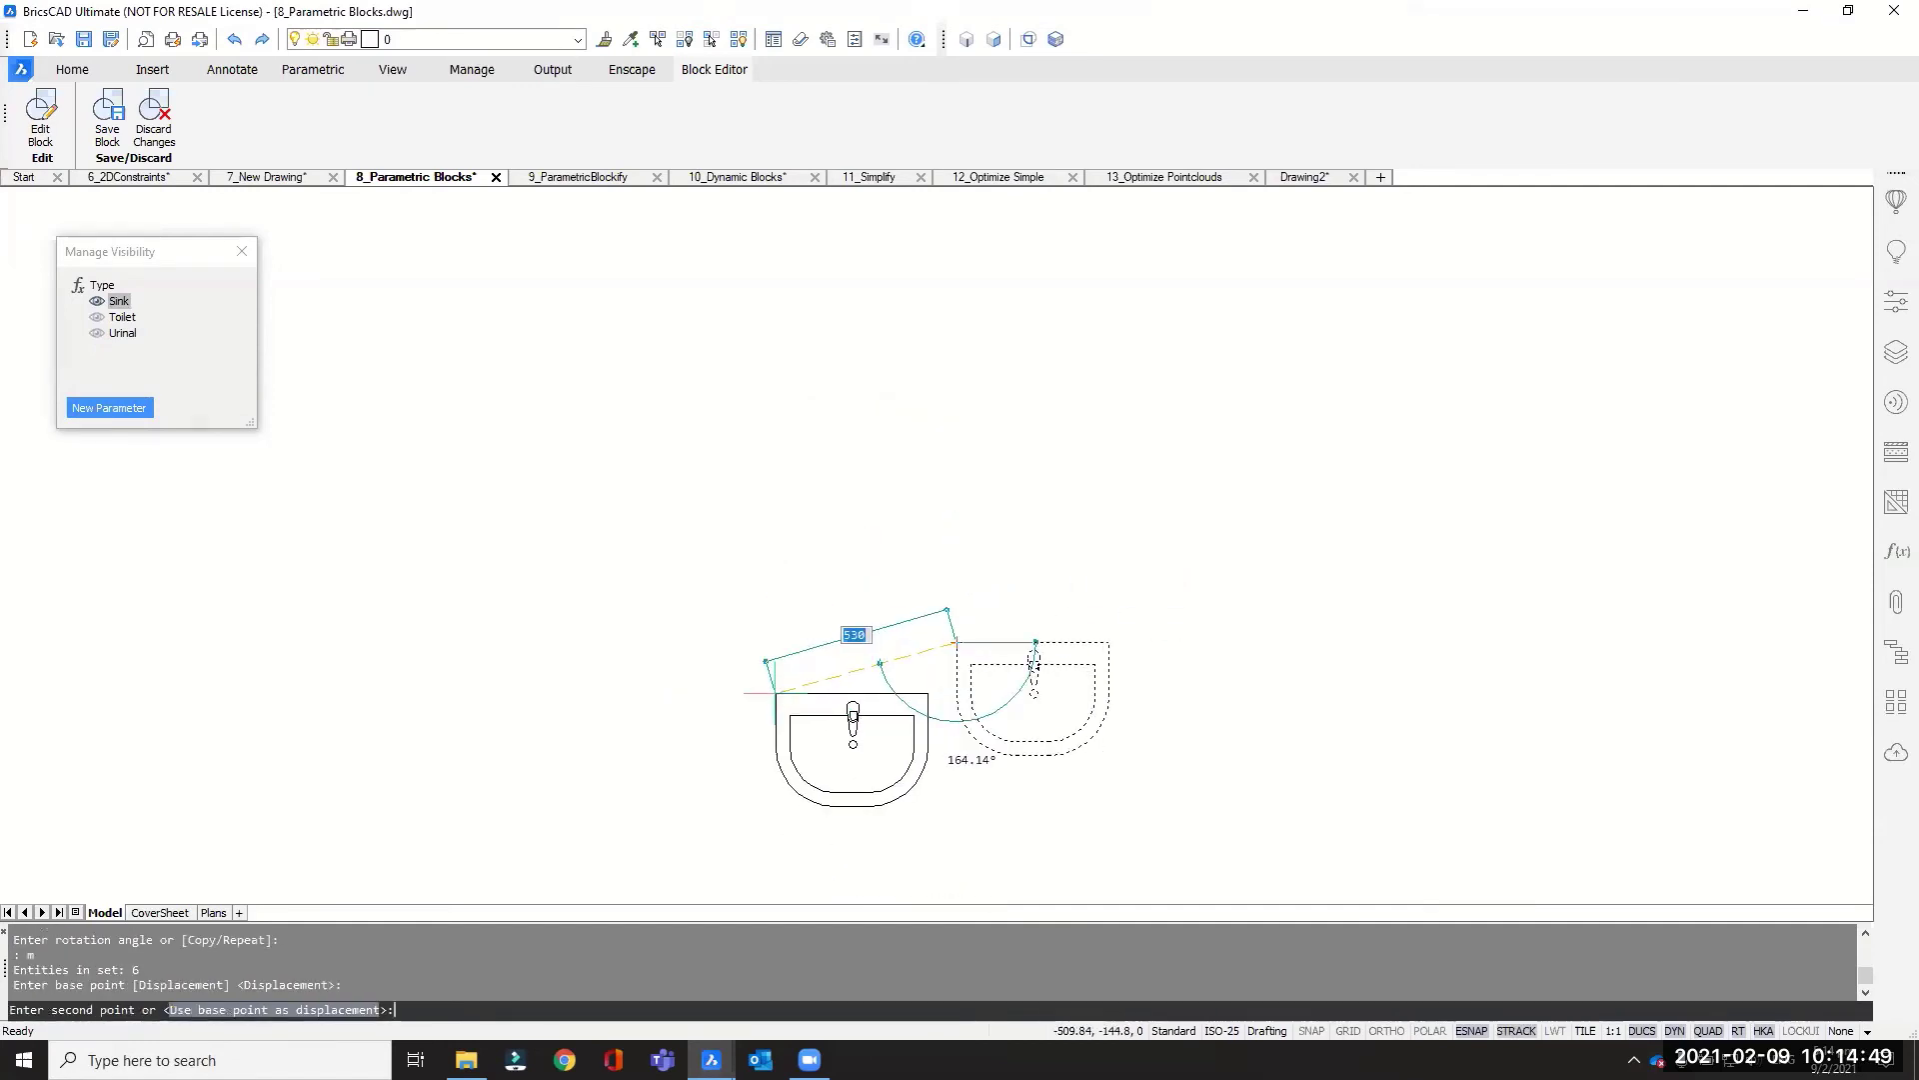
type("#0,0,0")
key("Return")
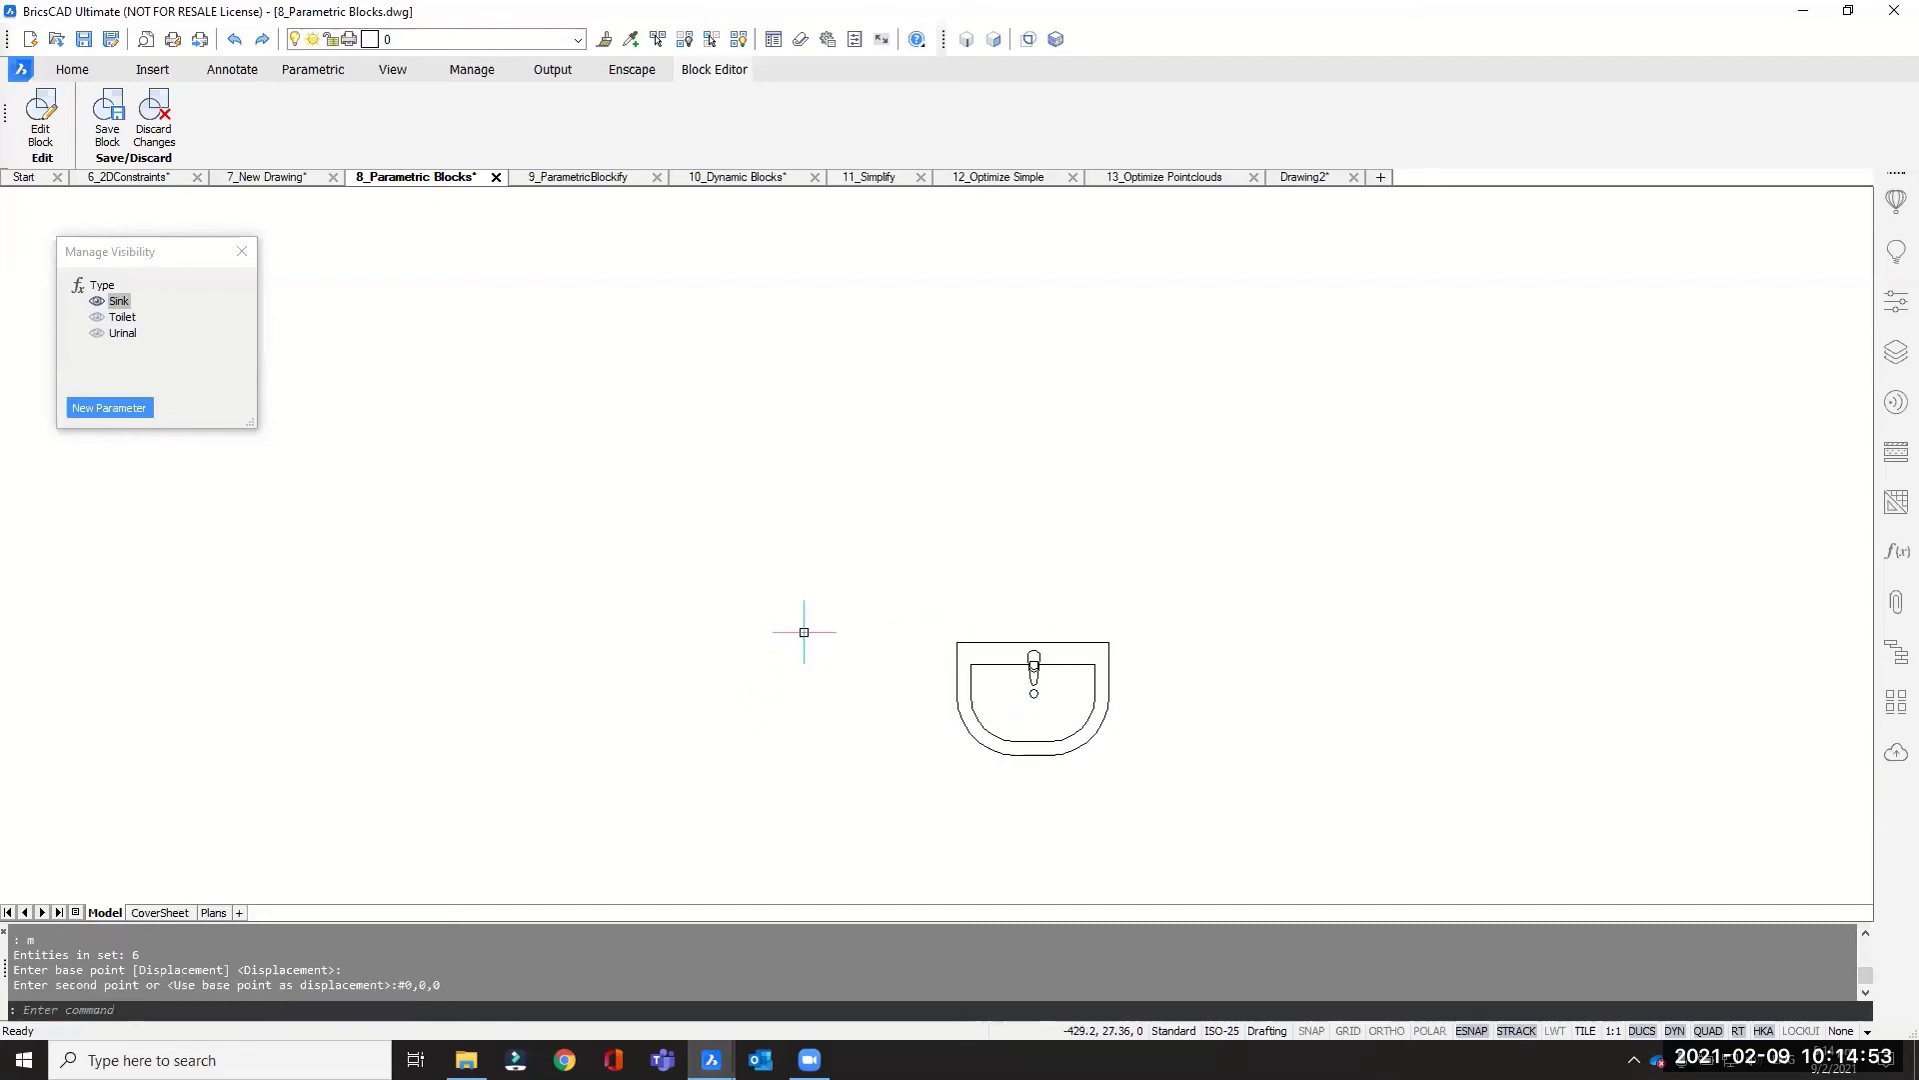
Step: Activate the Toilet and Urinal states in turn to check their alignment, and save the block edits
scroll(920, 510, "down", 1)
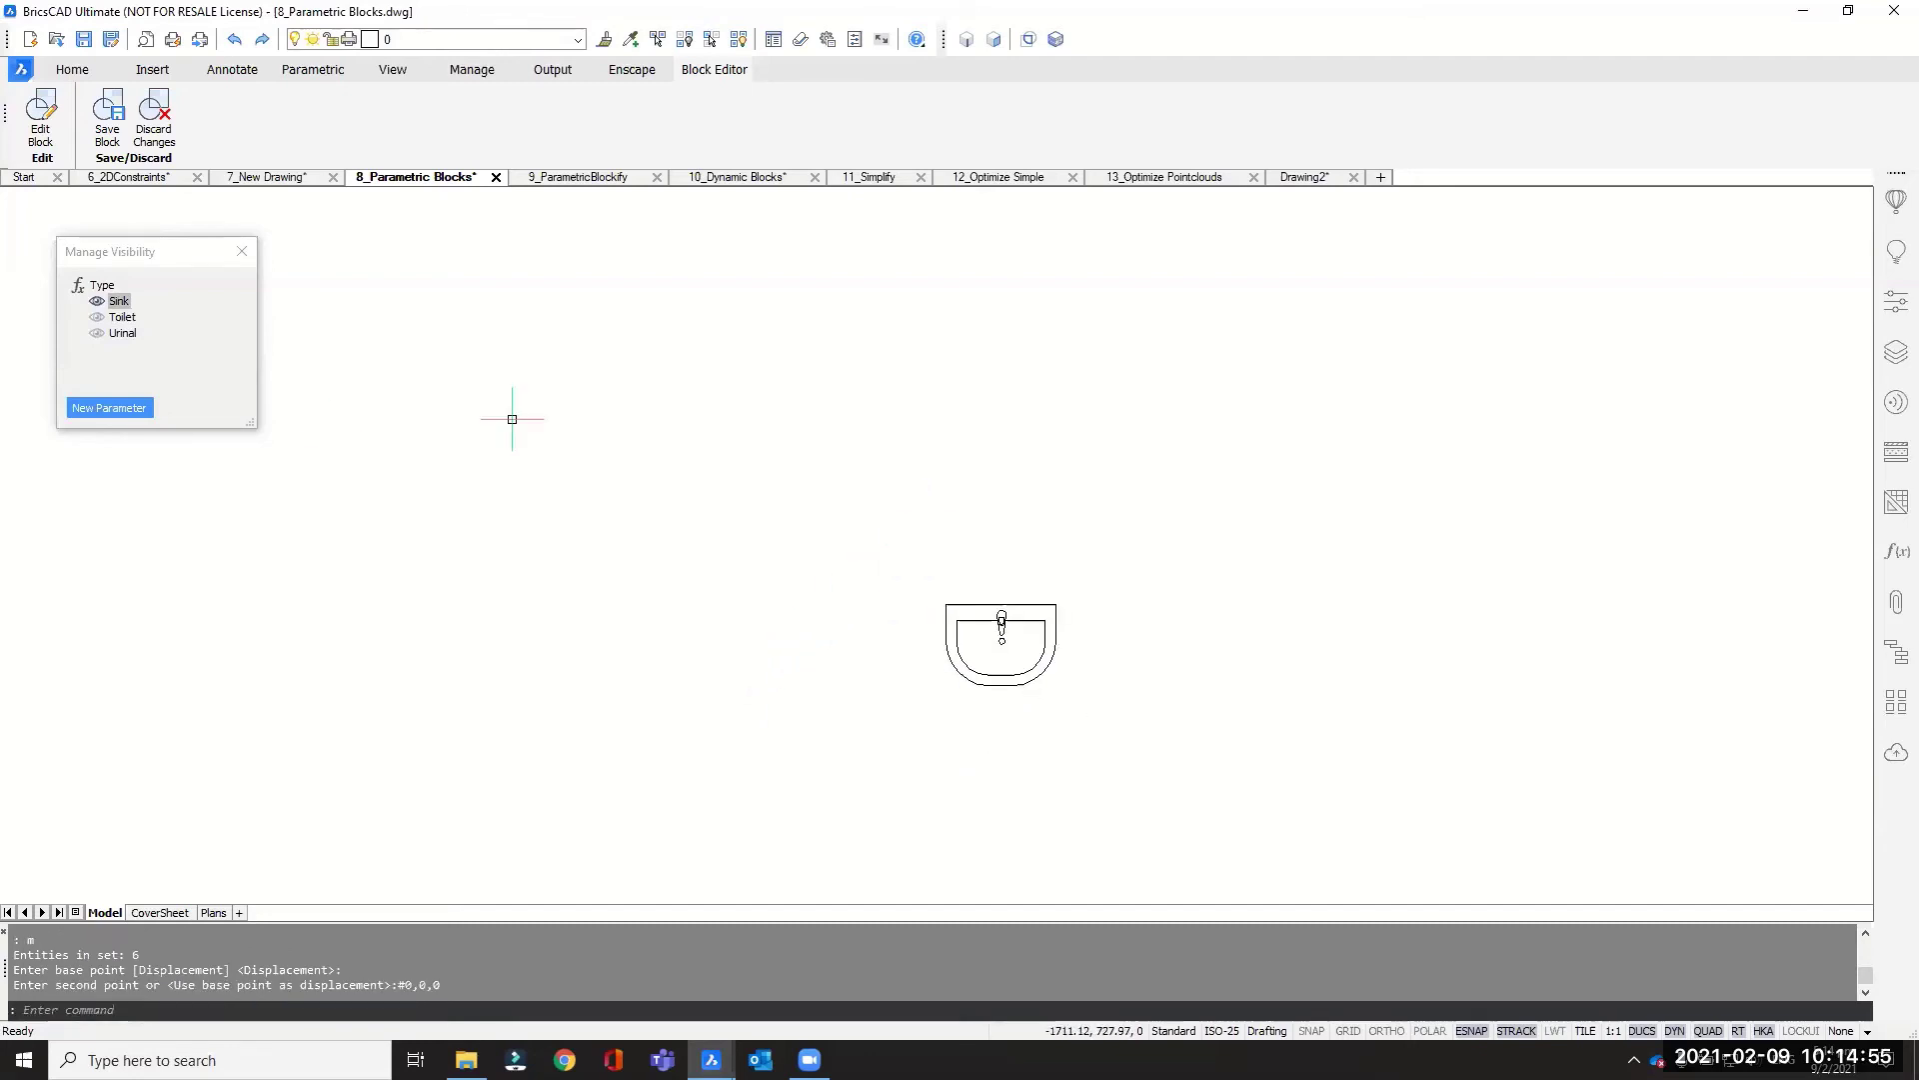
left_click(126, 318)
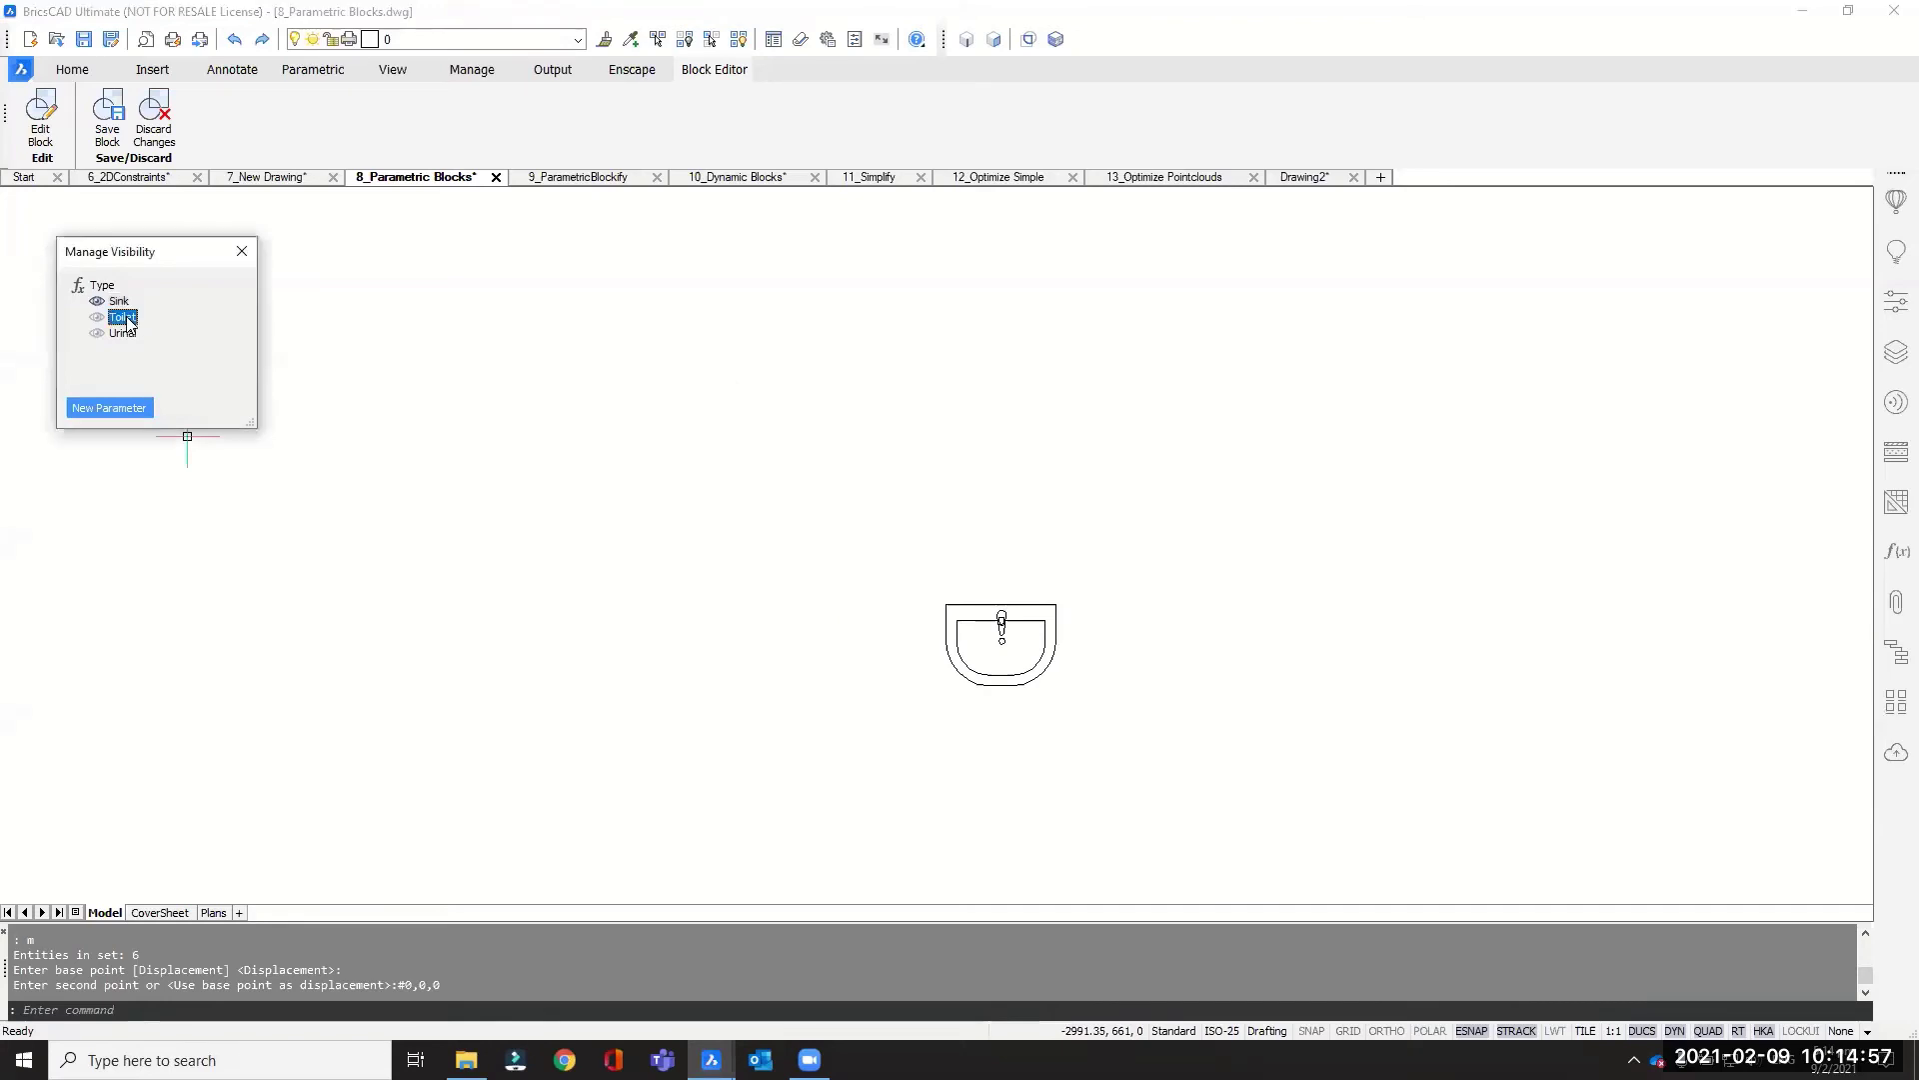
left_click(128, 334)
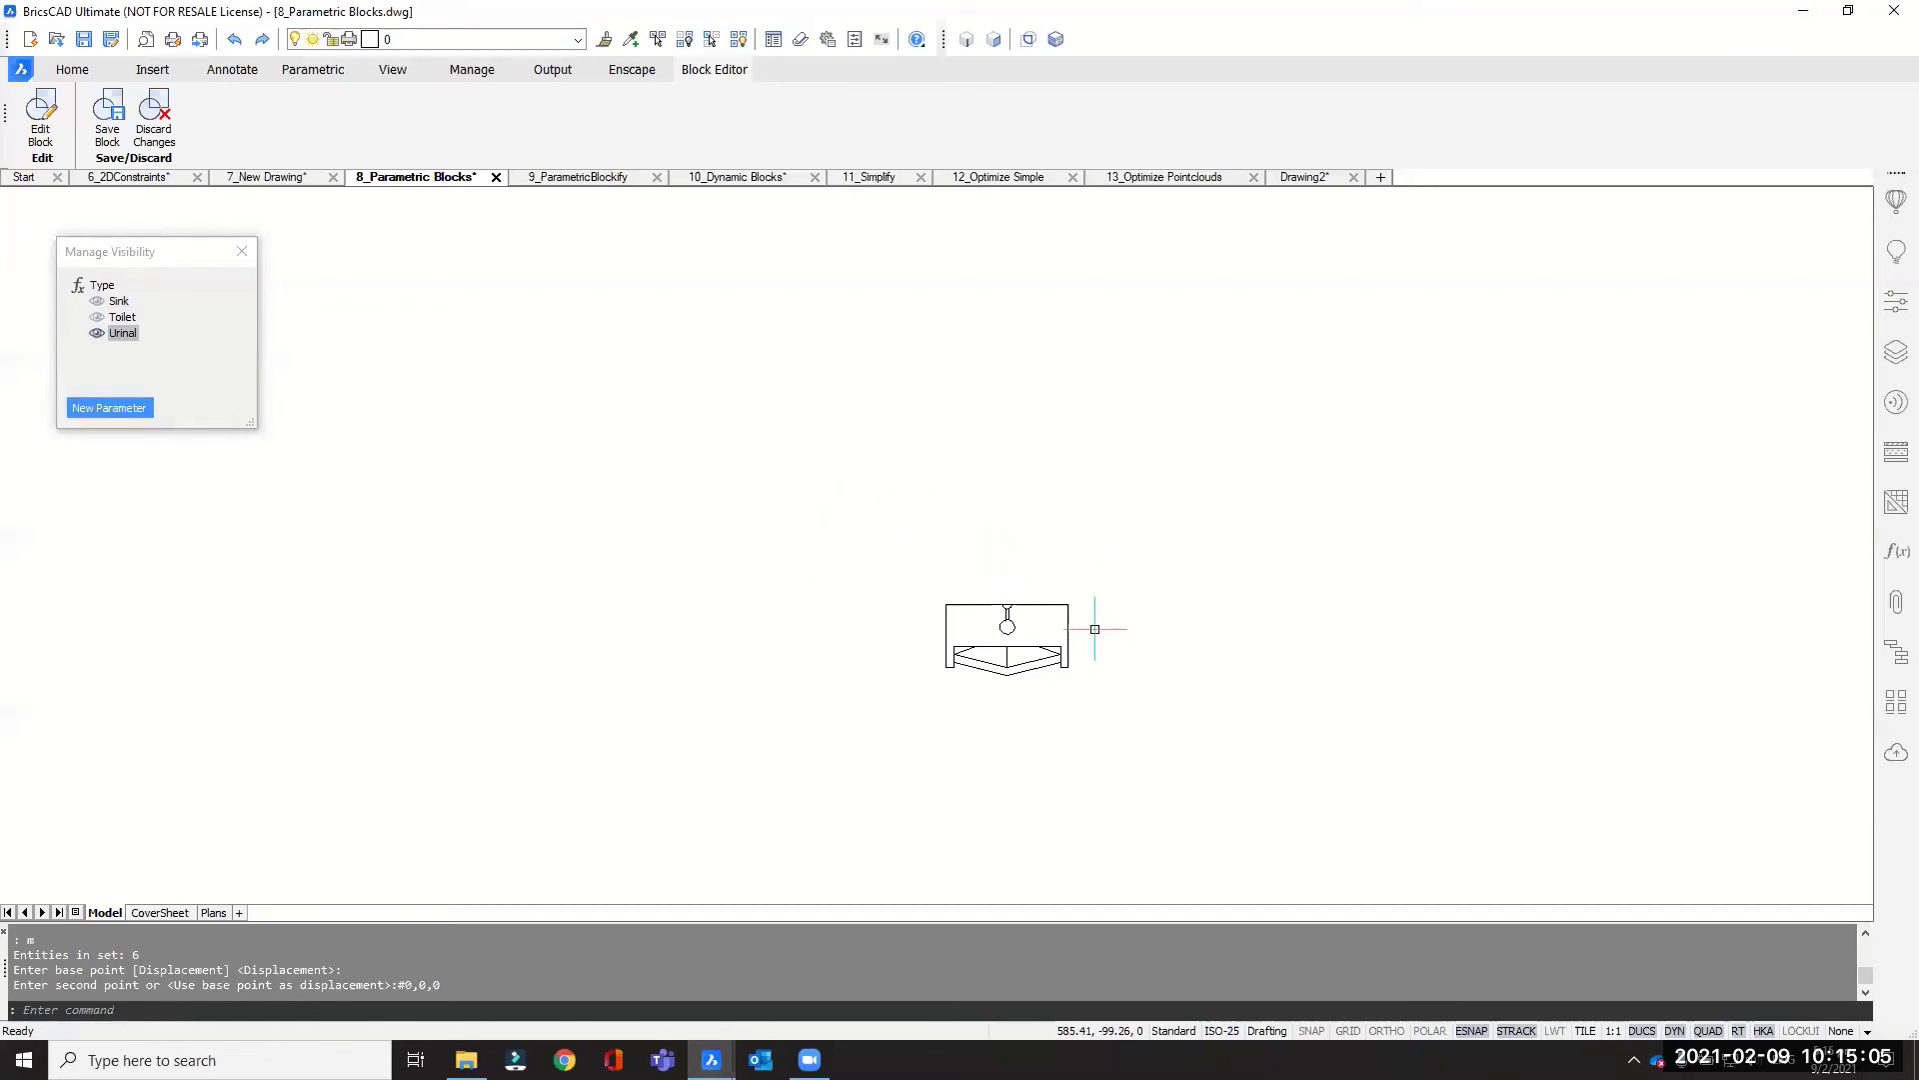
left_click(107, 118)
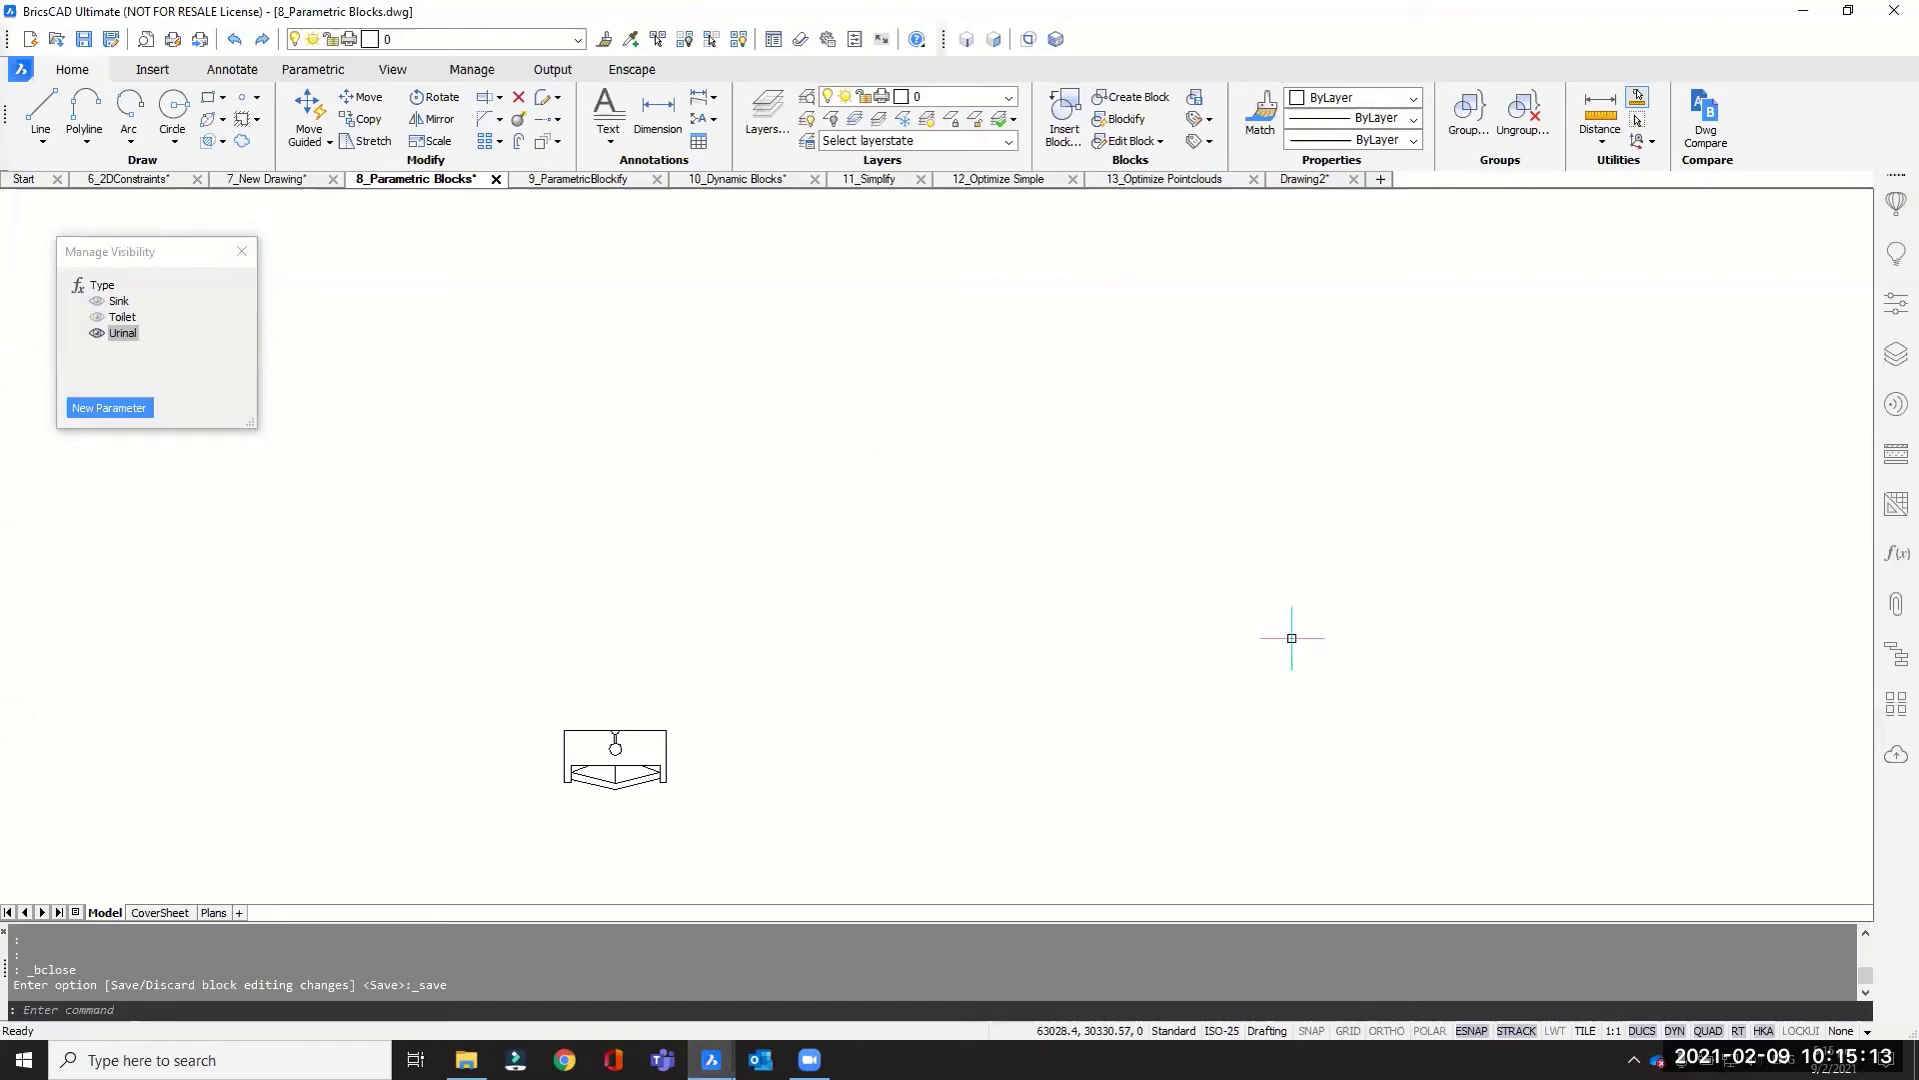
Step: Select the Sanitary block reference in the drawing and display its properties, including the Type parameter
scroll(1111, 669, "down", 3)
scroll(945, 705, "up", 3)
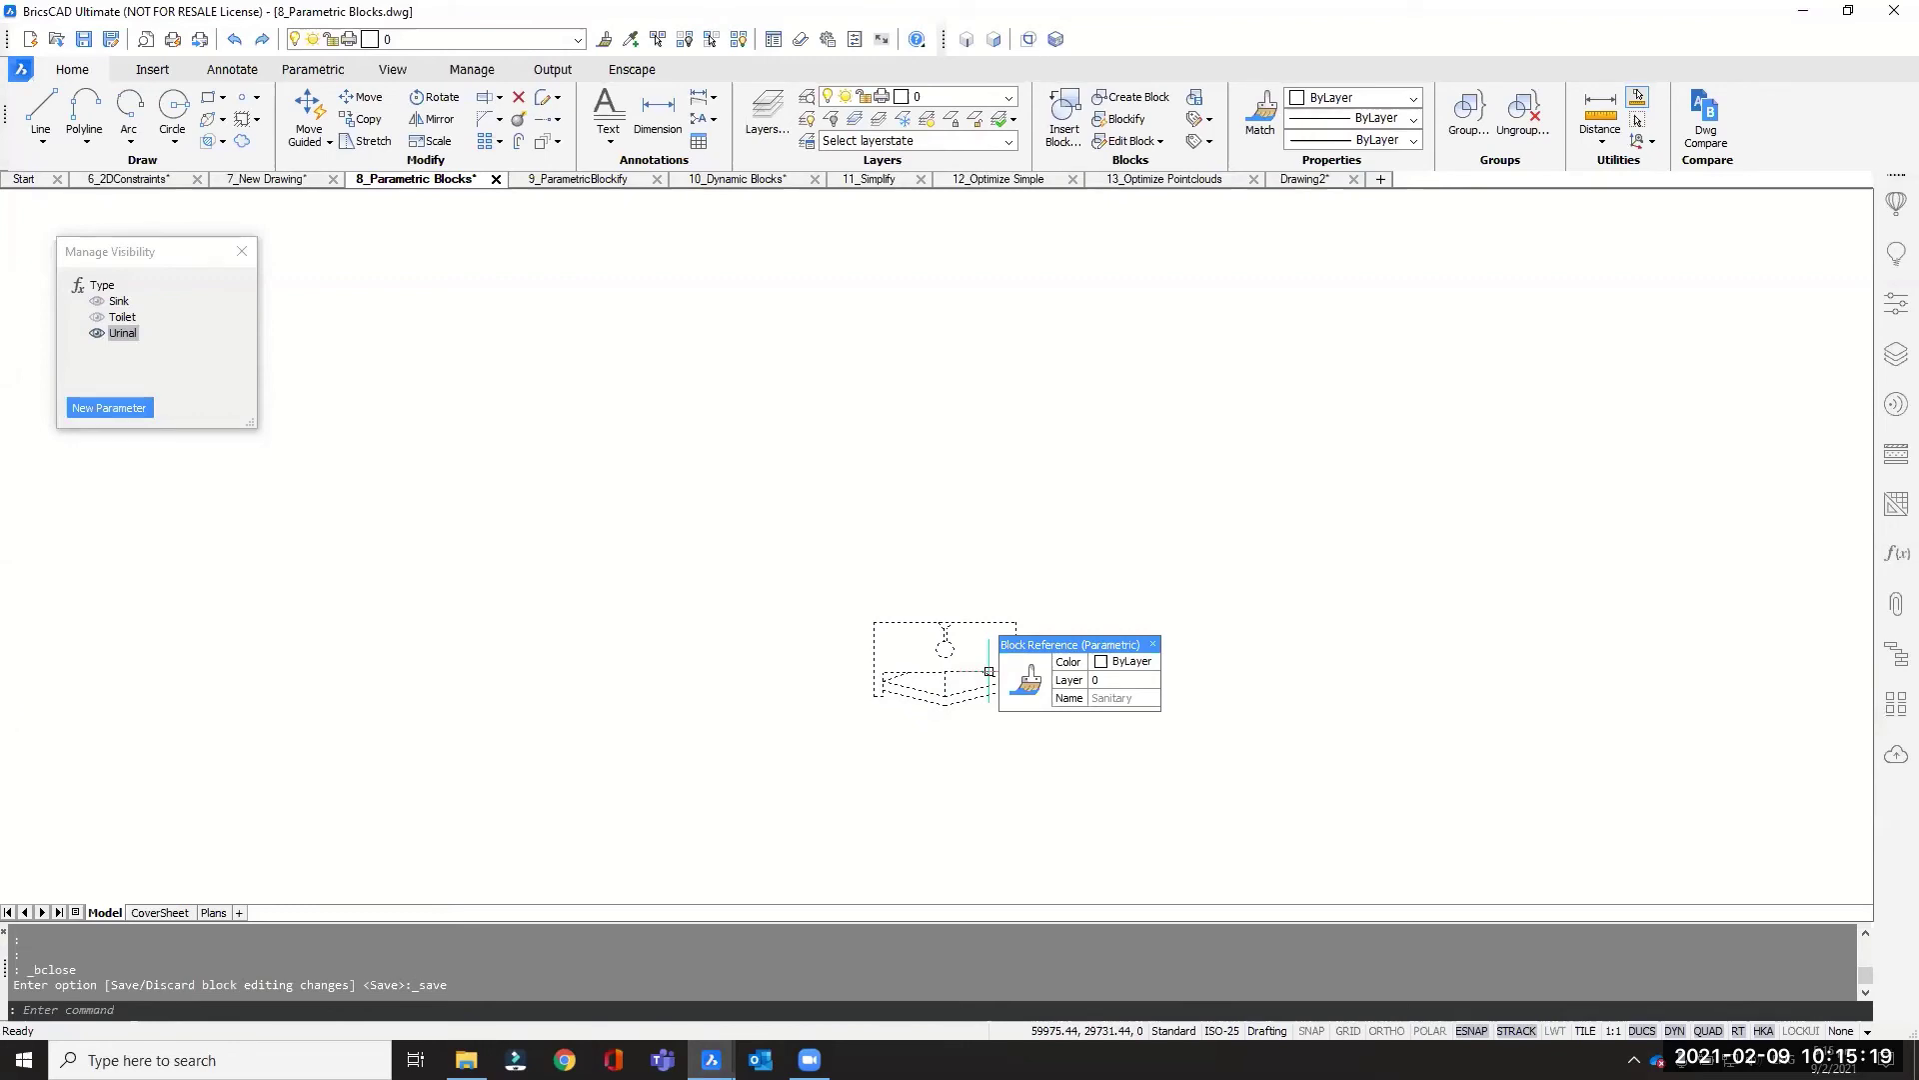
left_click(989, 670)
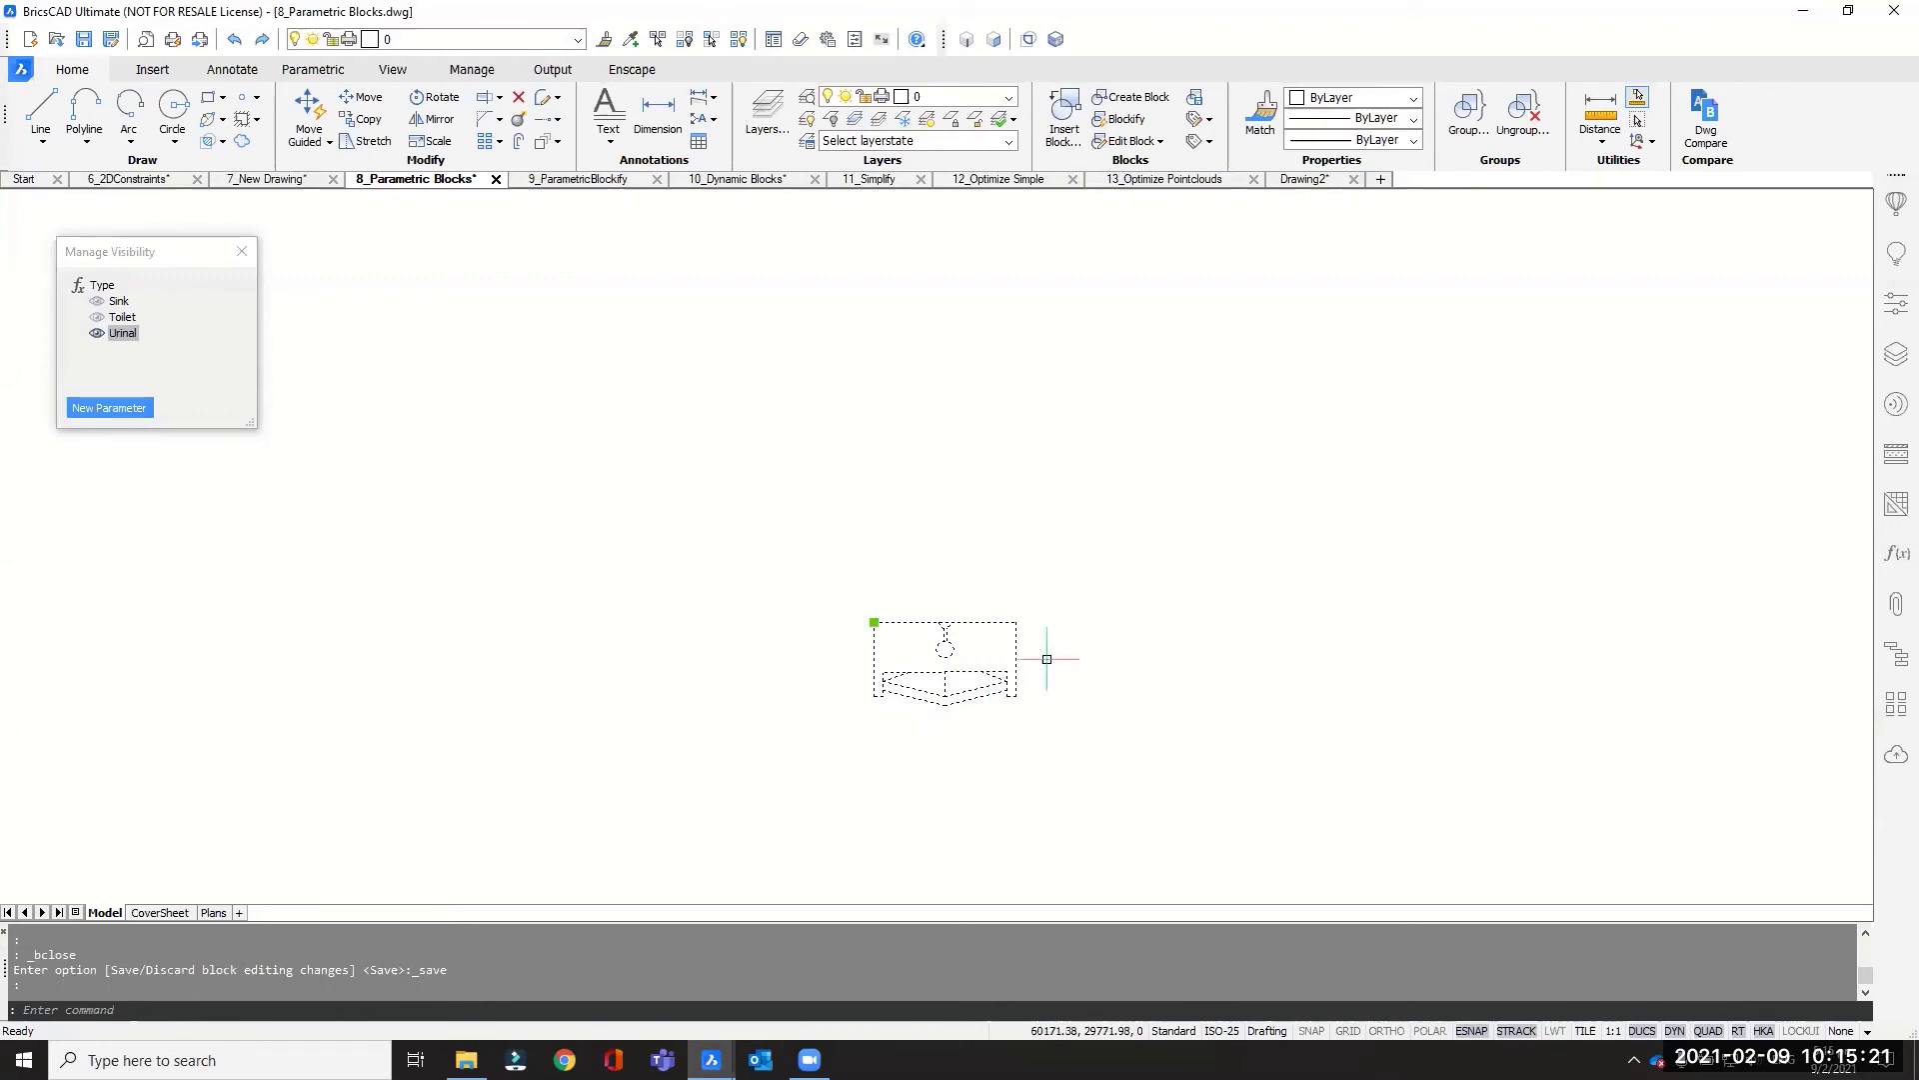
left_click(1896, 303)
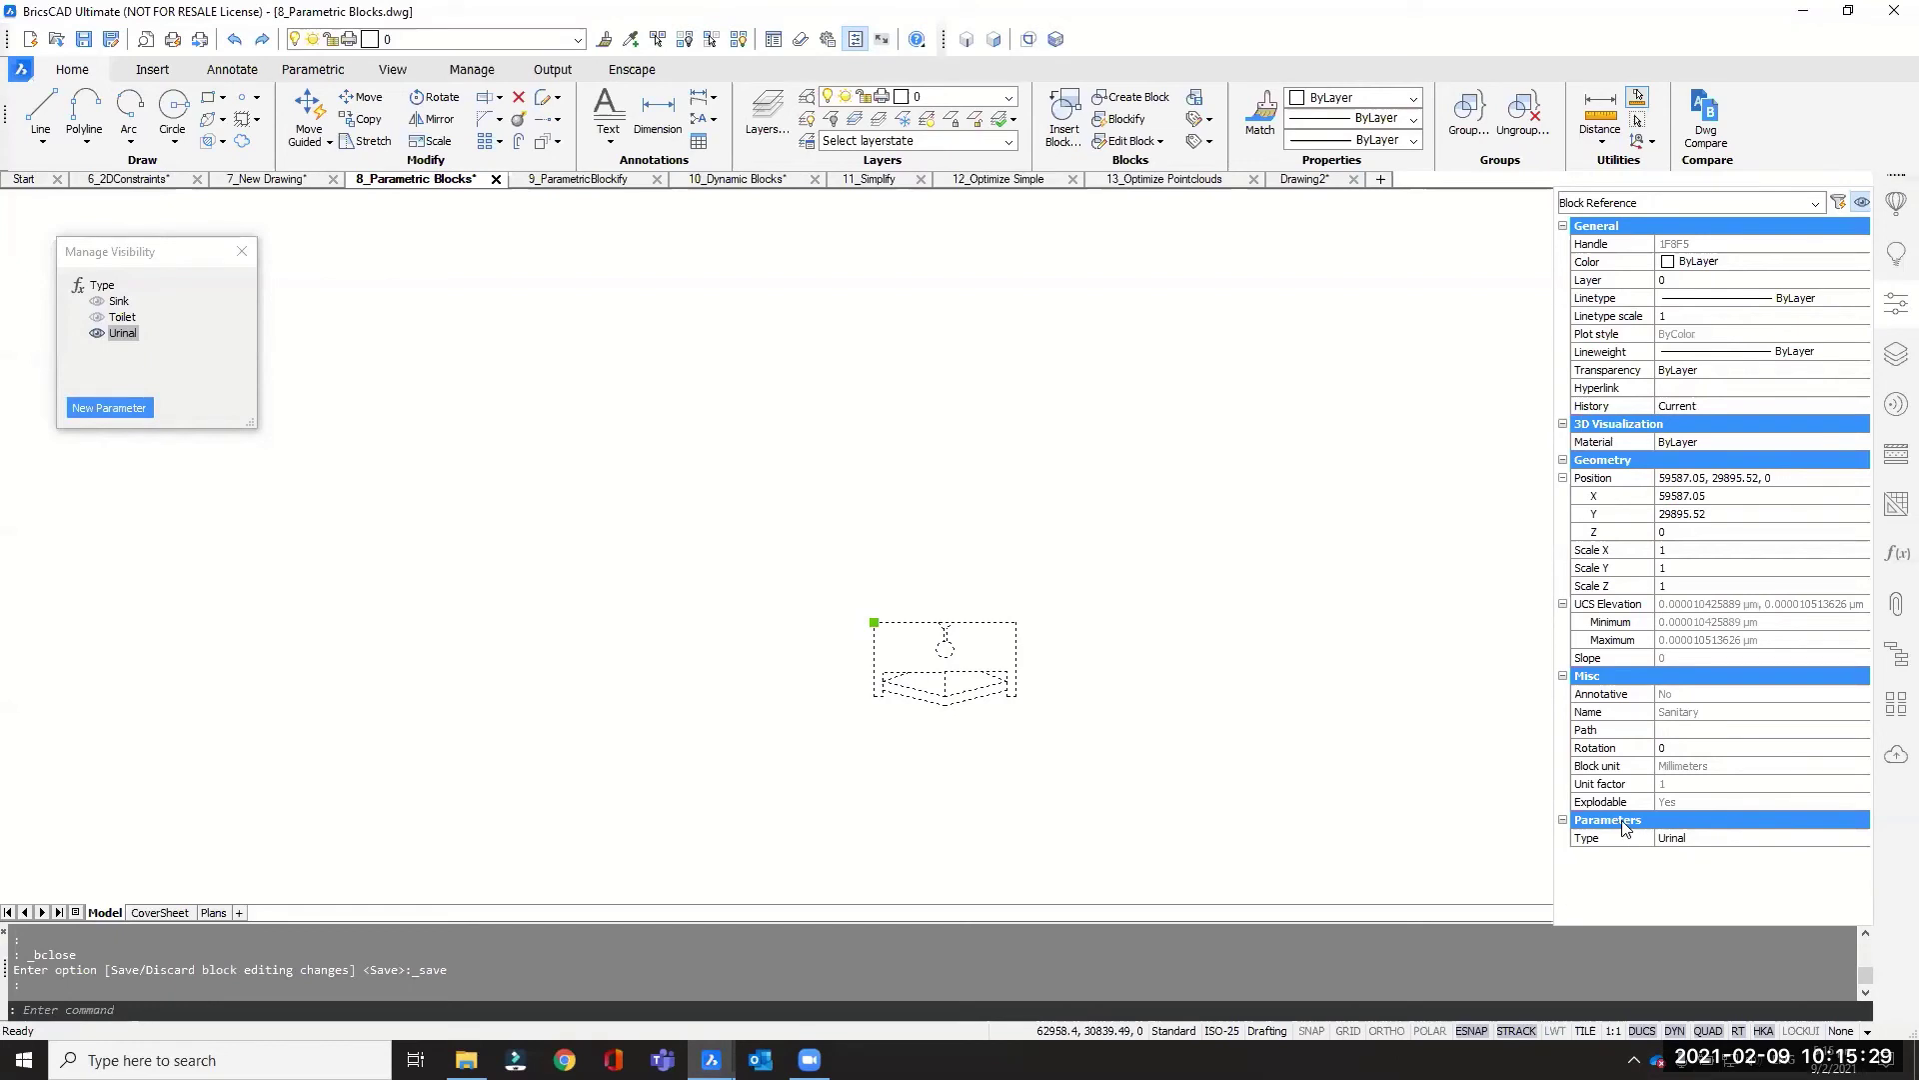
Step: Preview the Type parameter's options for the Sanitary block, keep it on Urinal, and clear the selection
left_click(1686, 838)
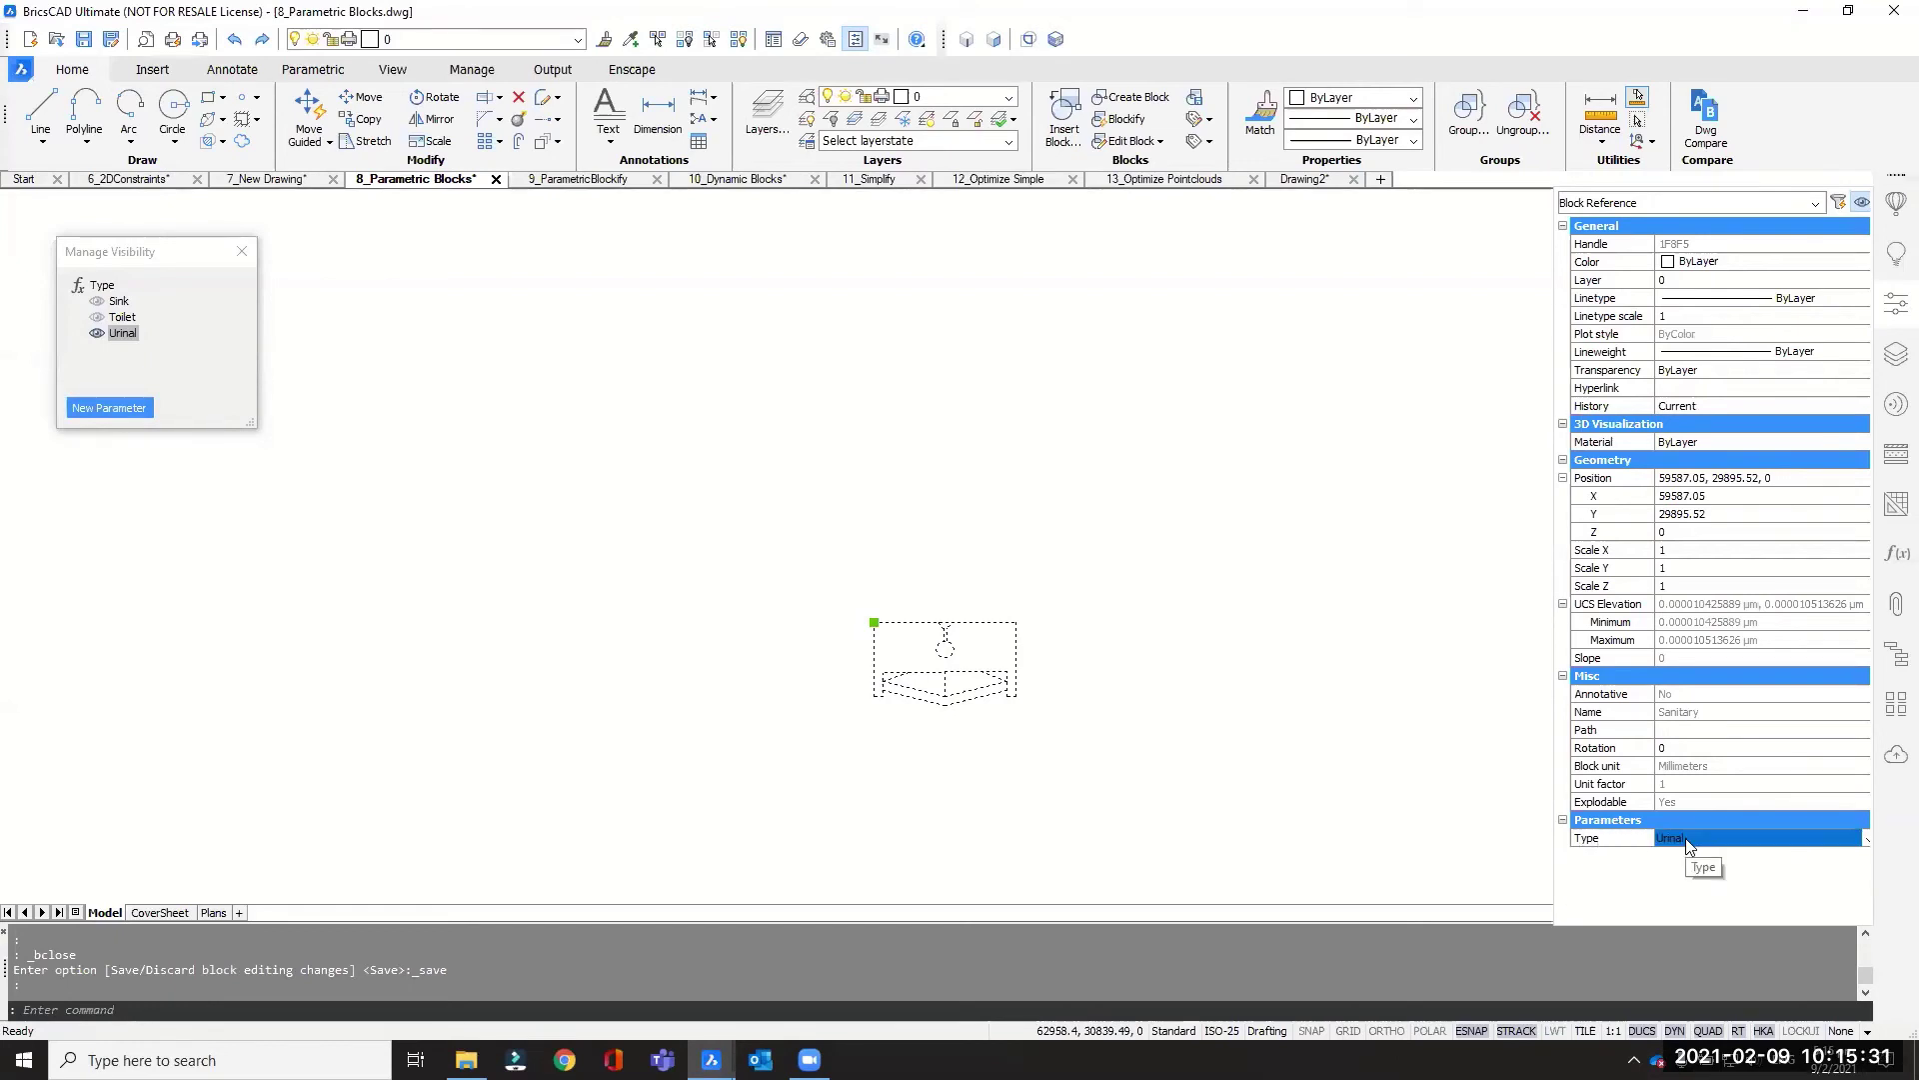
left_click(1685, 837)
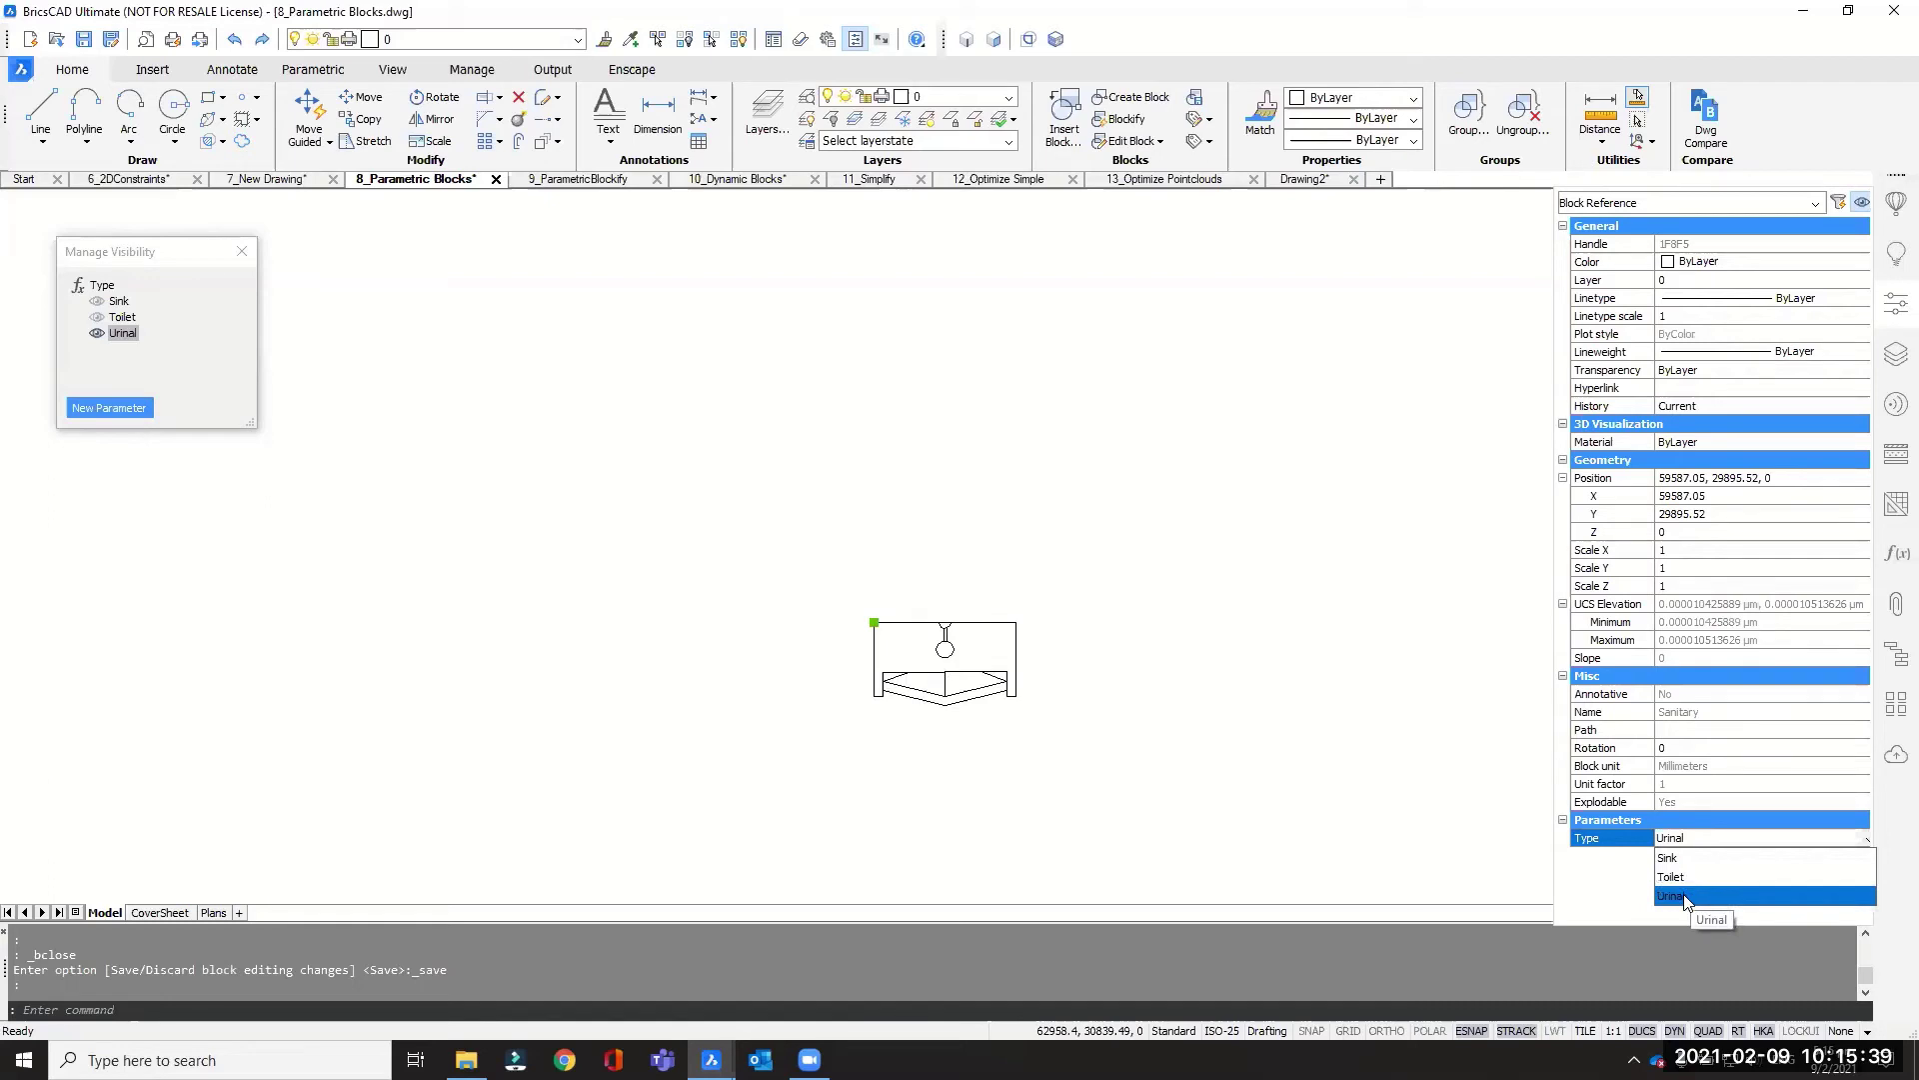
left_click(1688, 897)
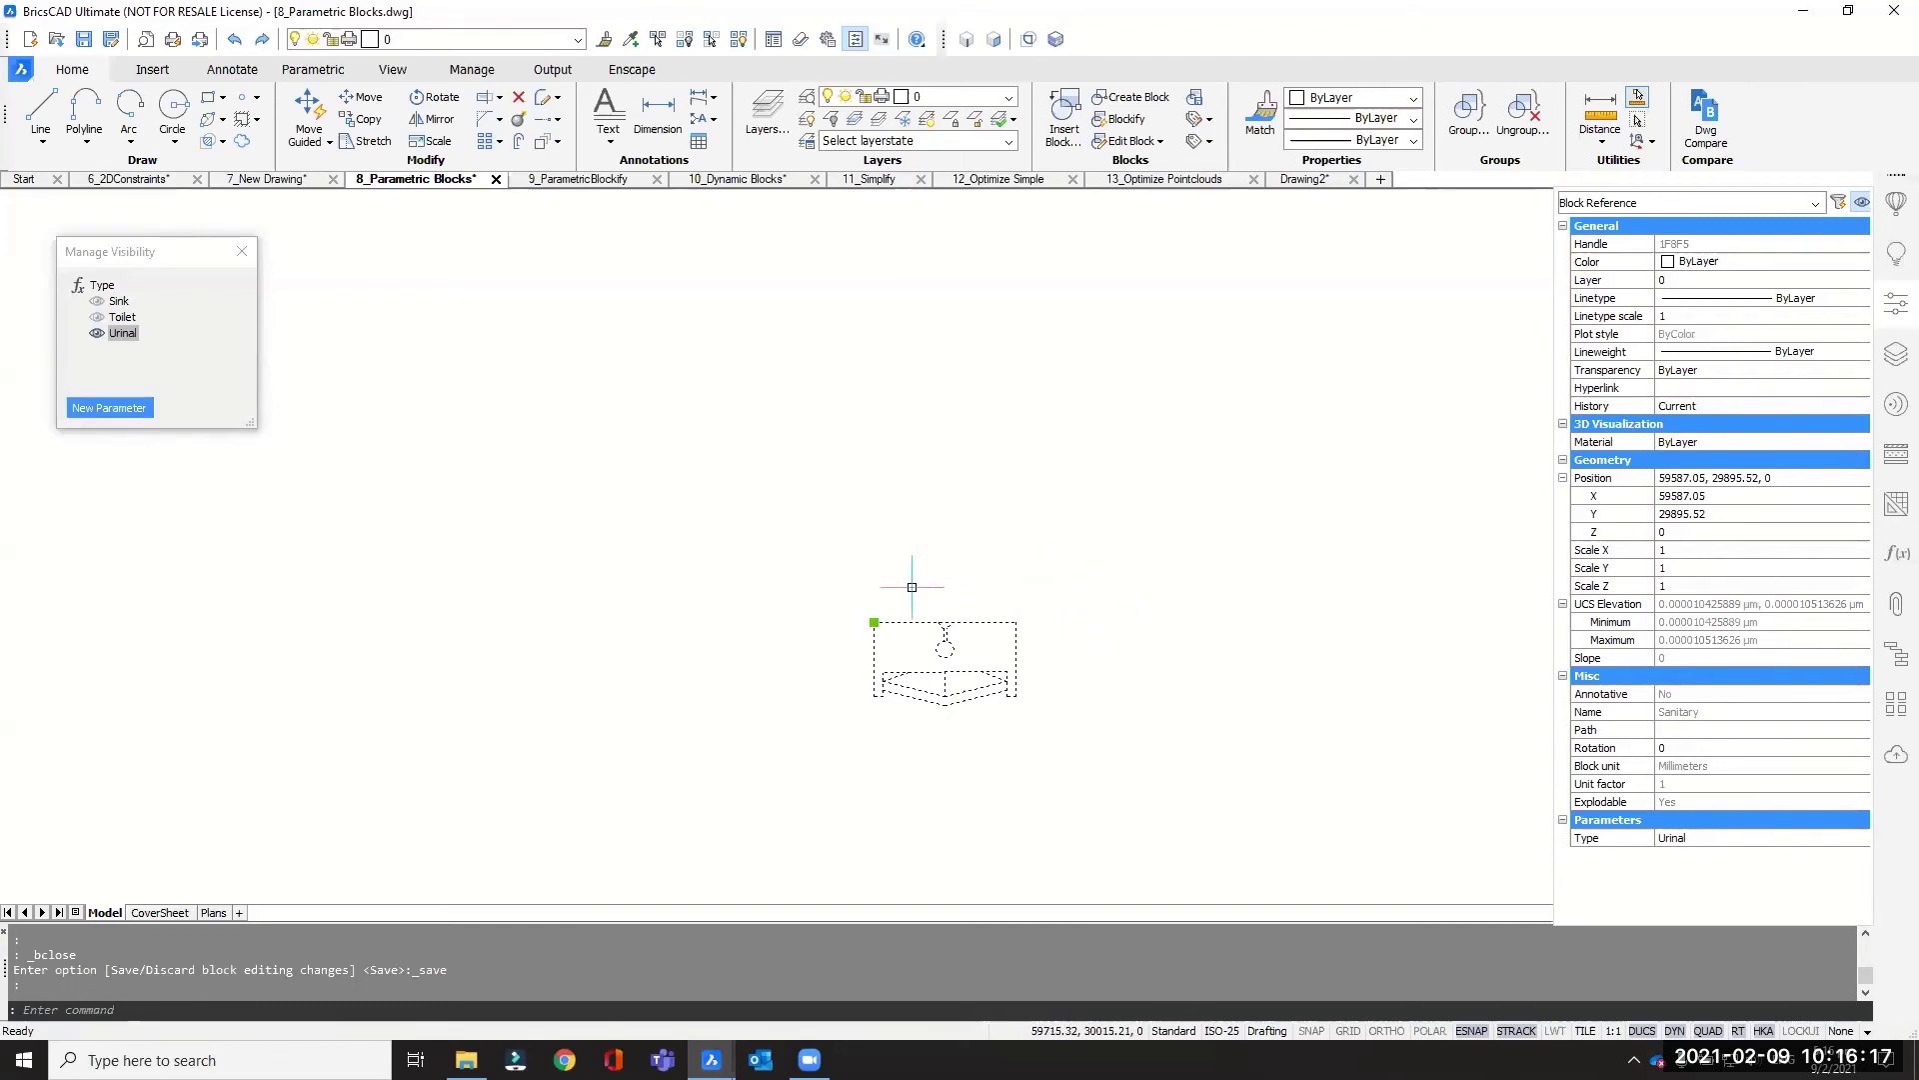
middle_click_drag(1151, 555, 971, 615)
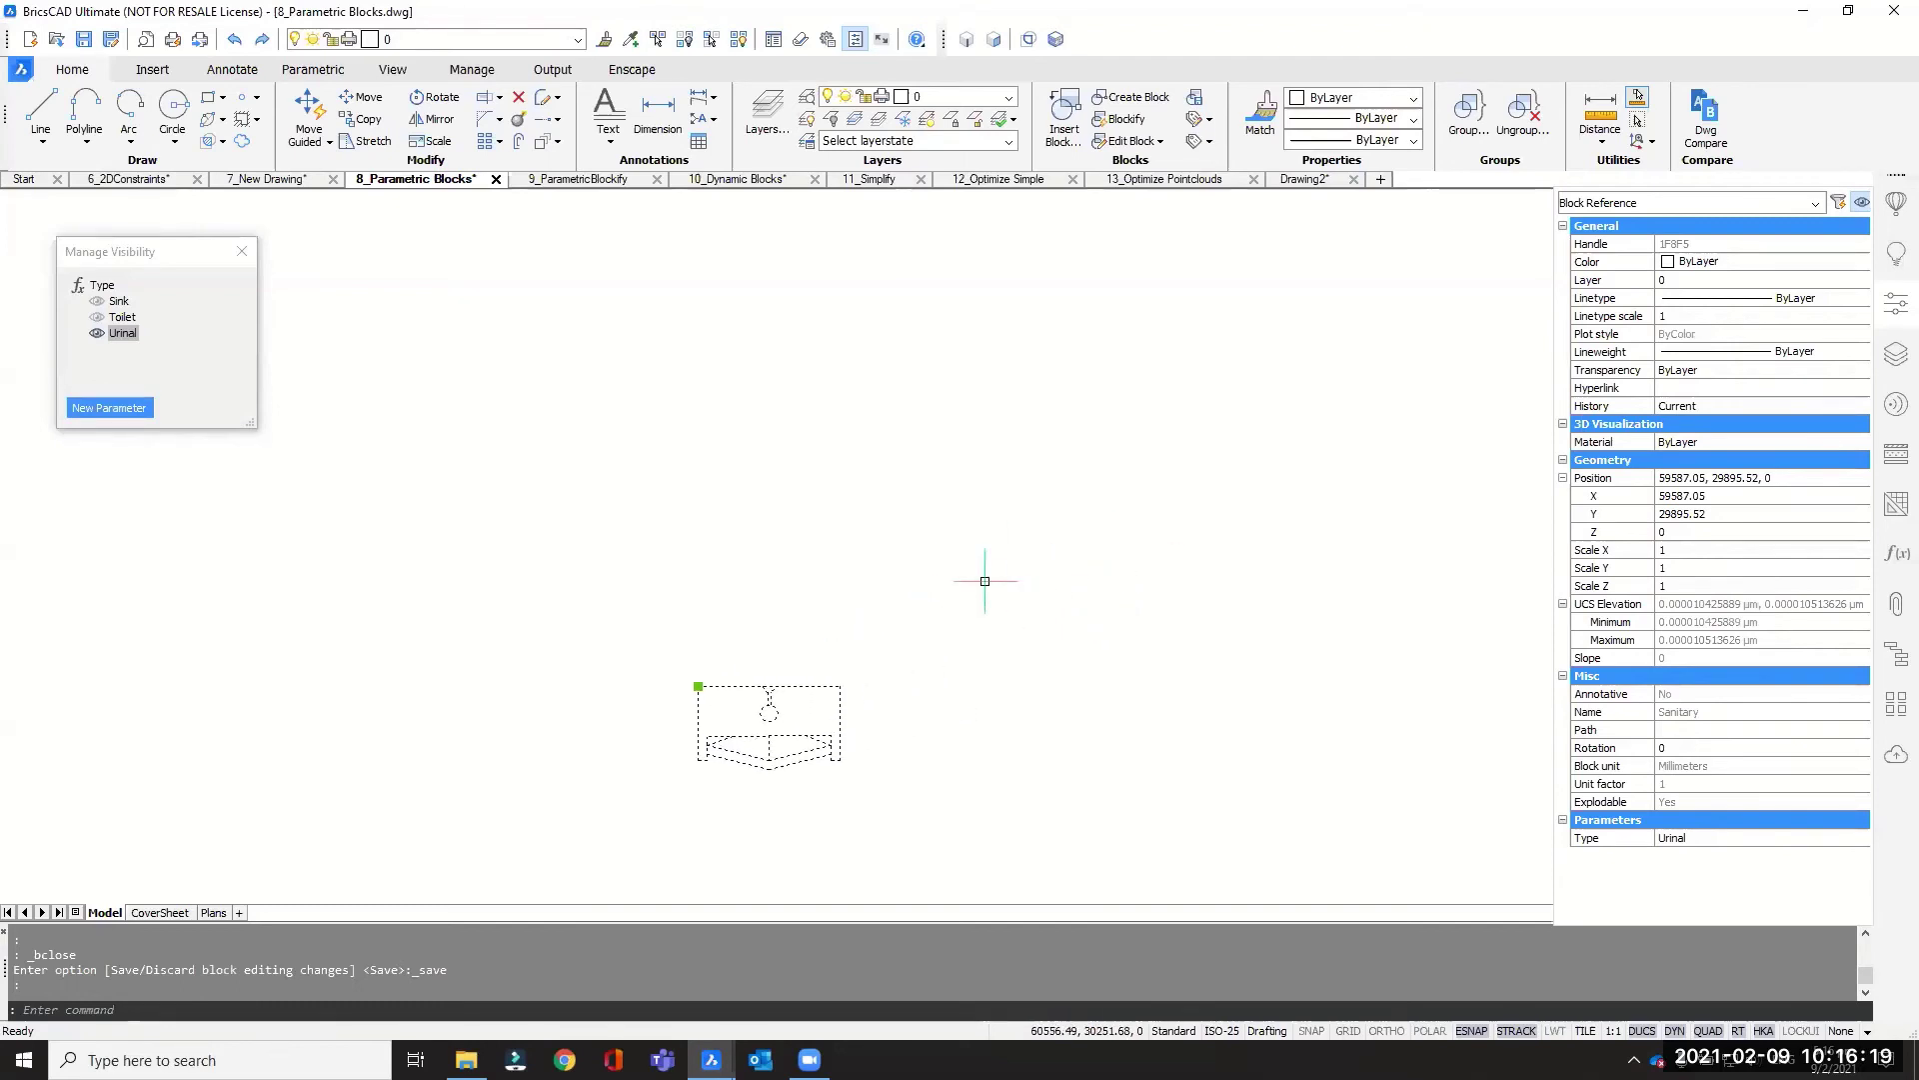
key("Escape")
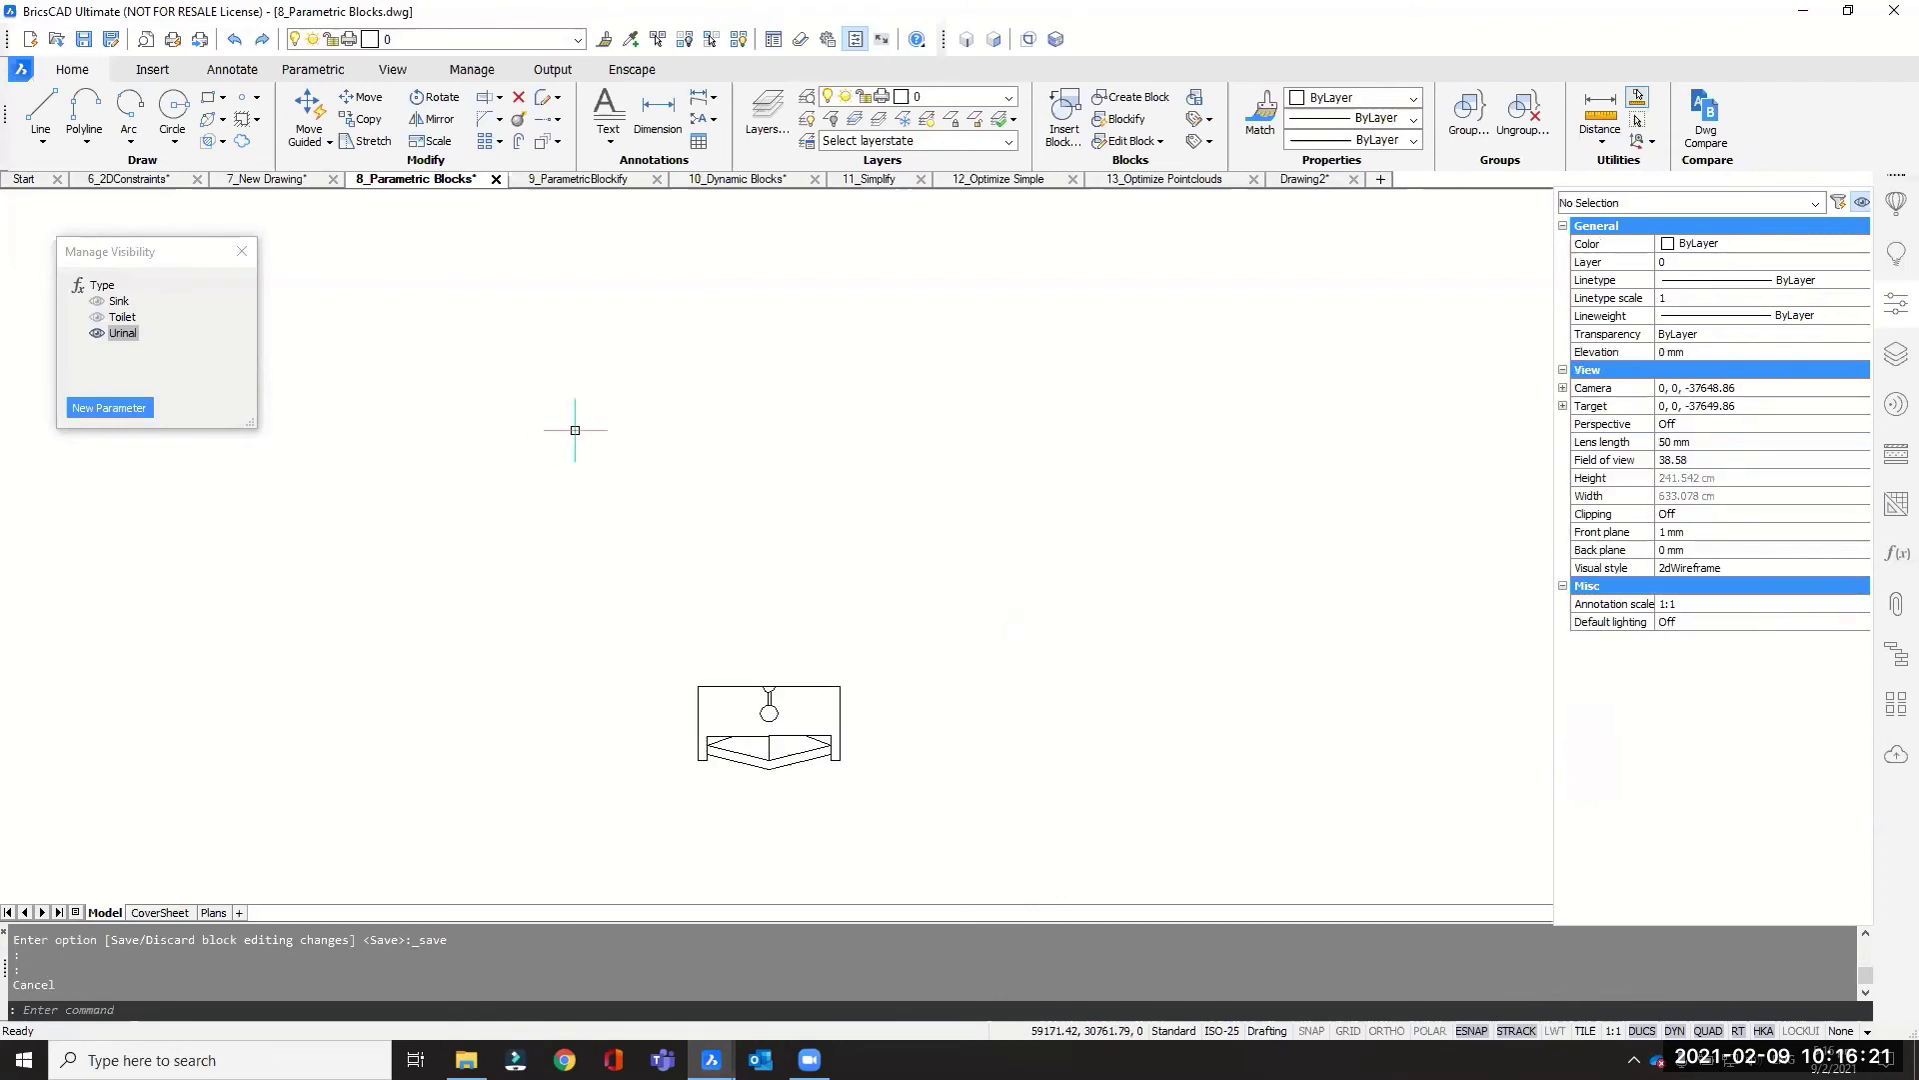
Step: Close the visibility manager and switch to the 9_ParametricBlockify drawing with its floor plans in view
left_click(248, 251)
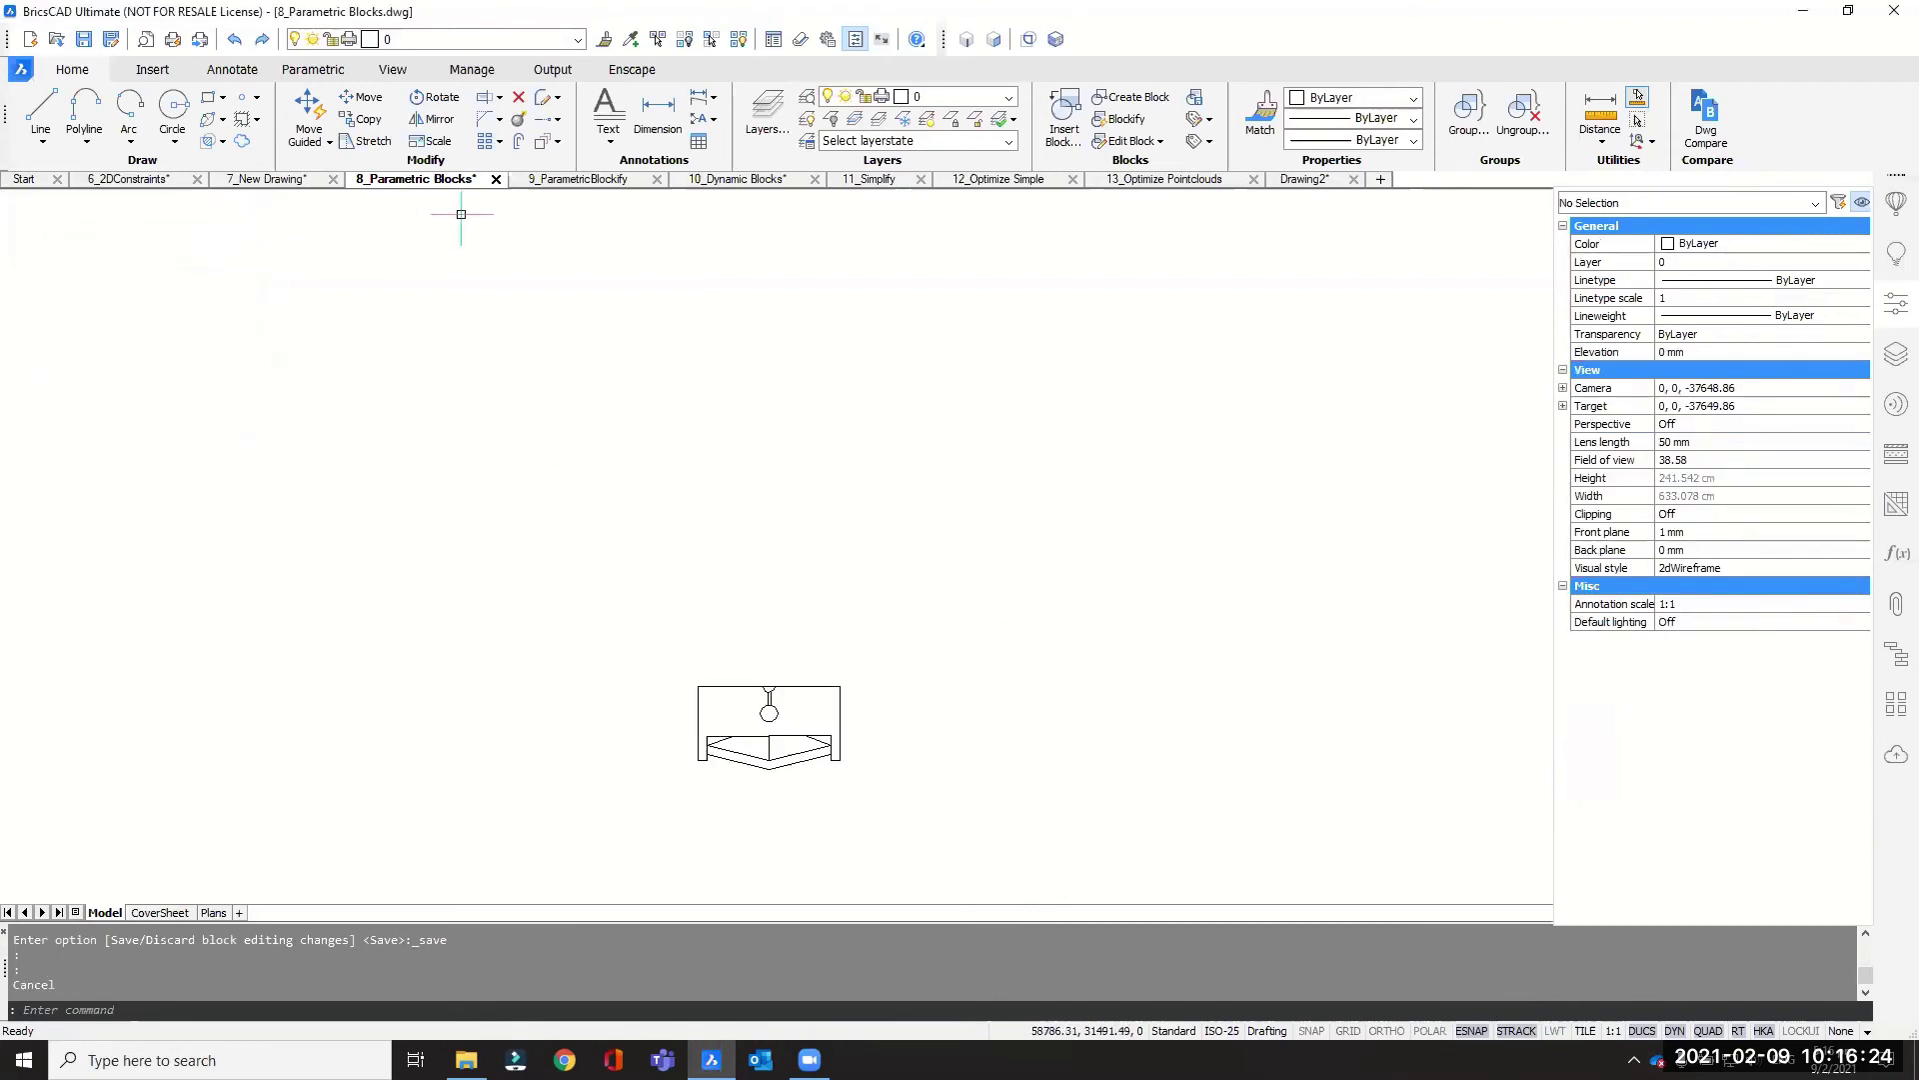
left_click(566, 180)
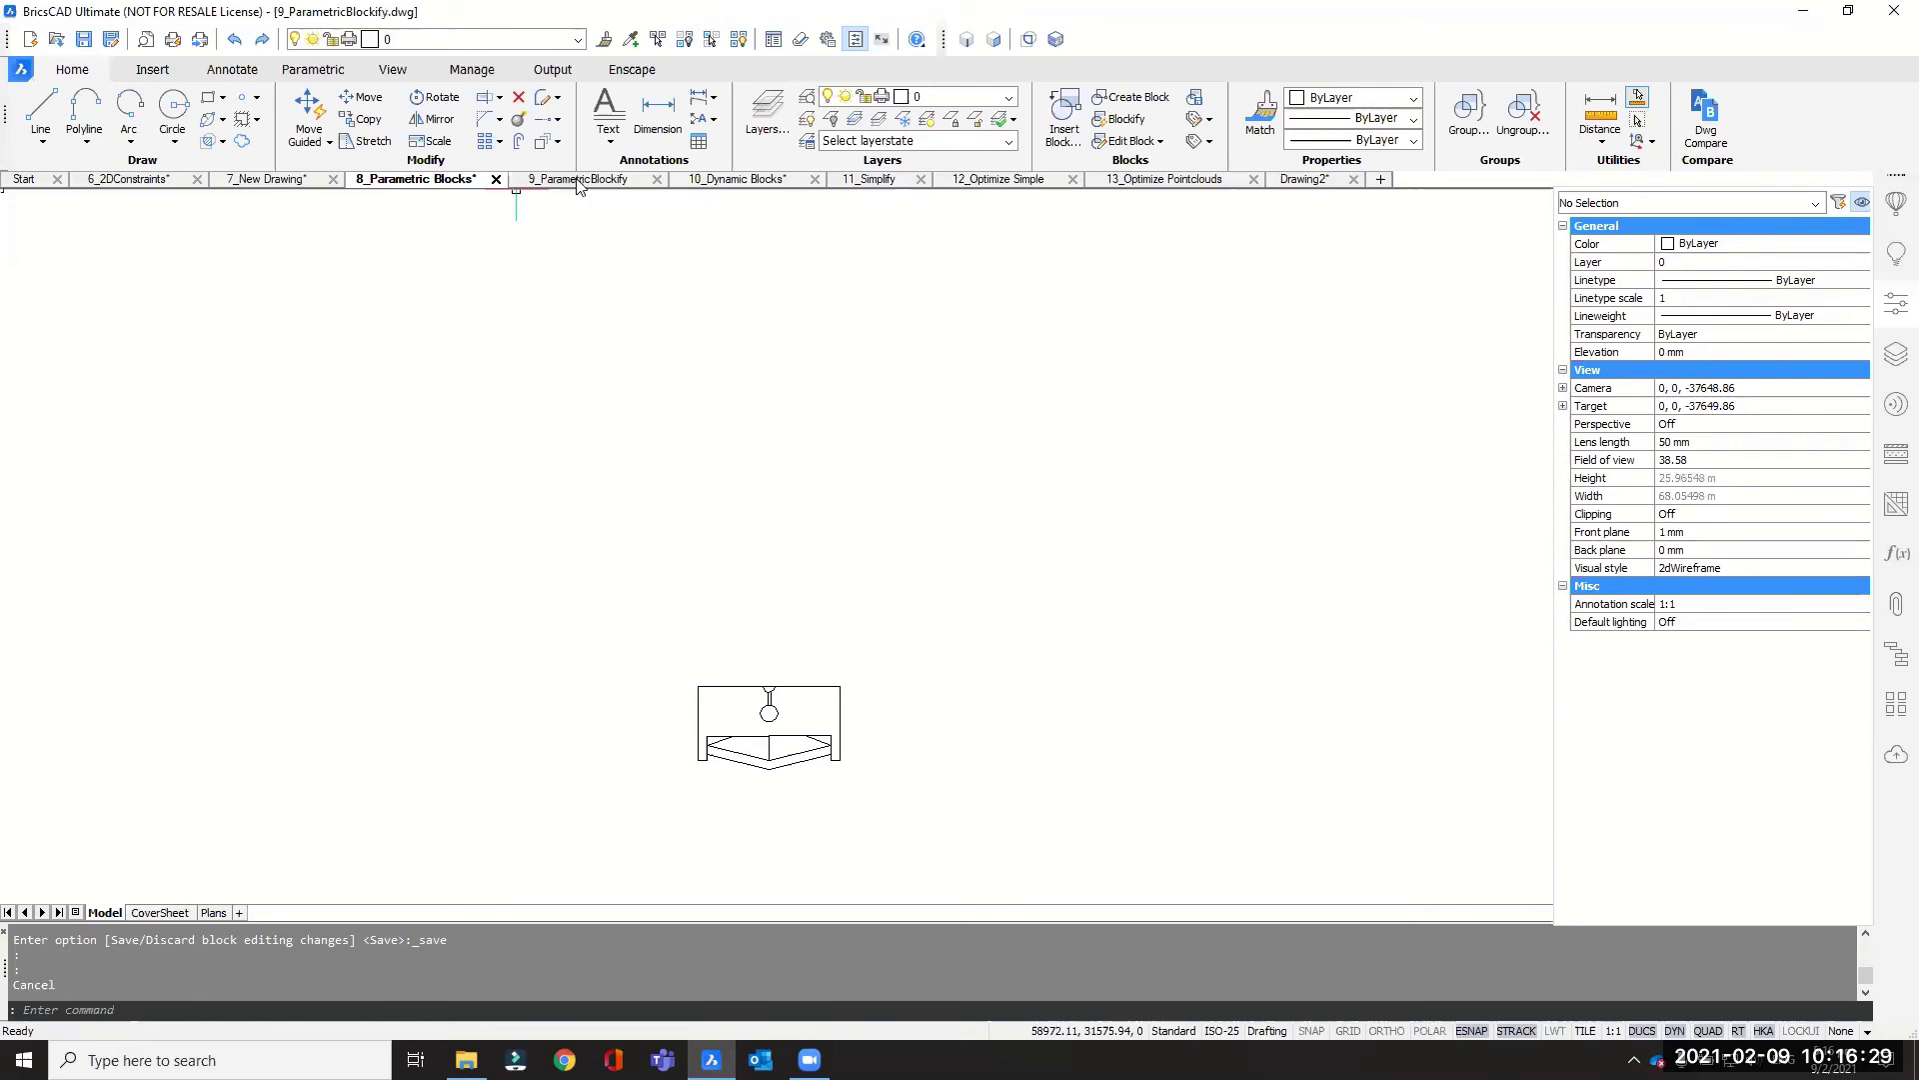
scroll(874, 661, "down", 5)
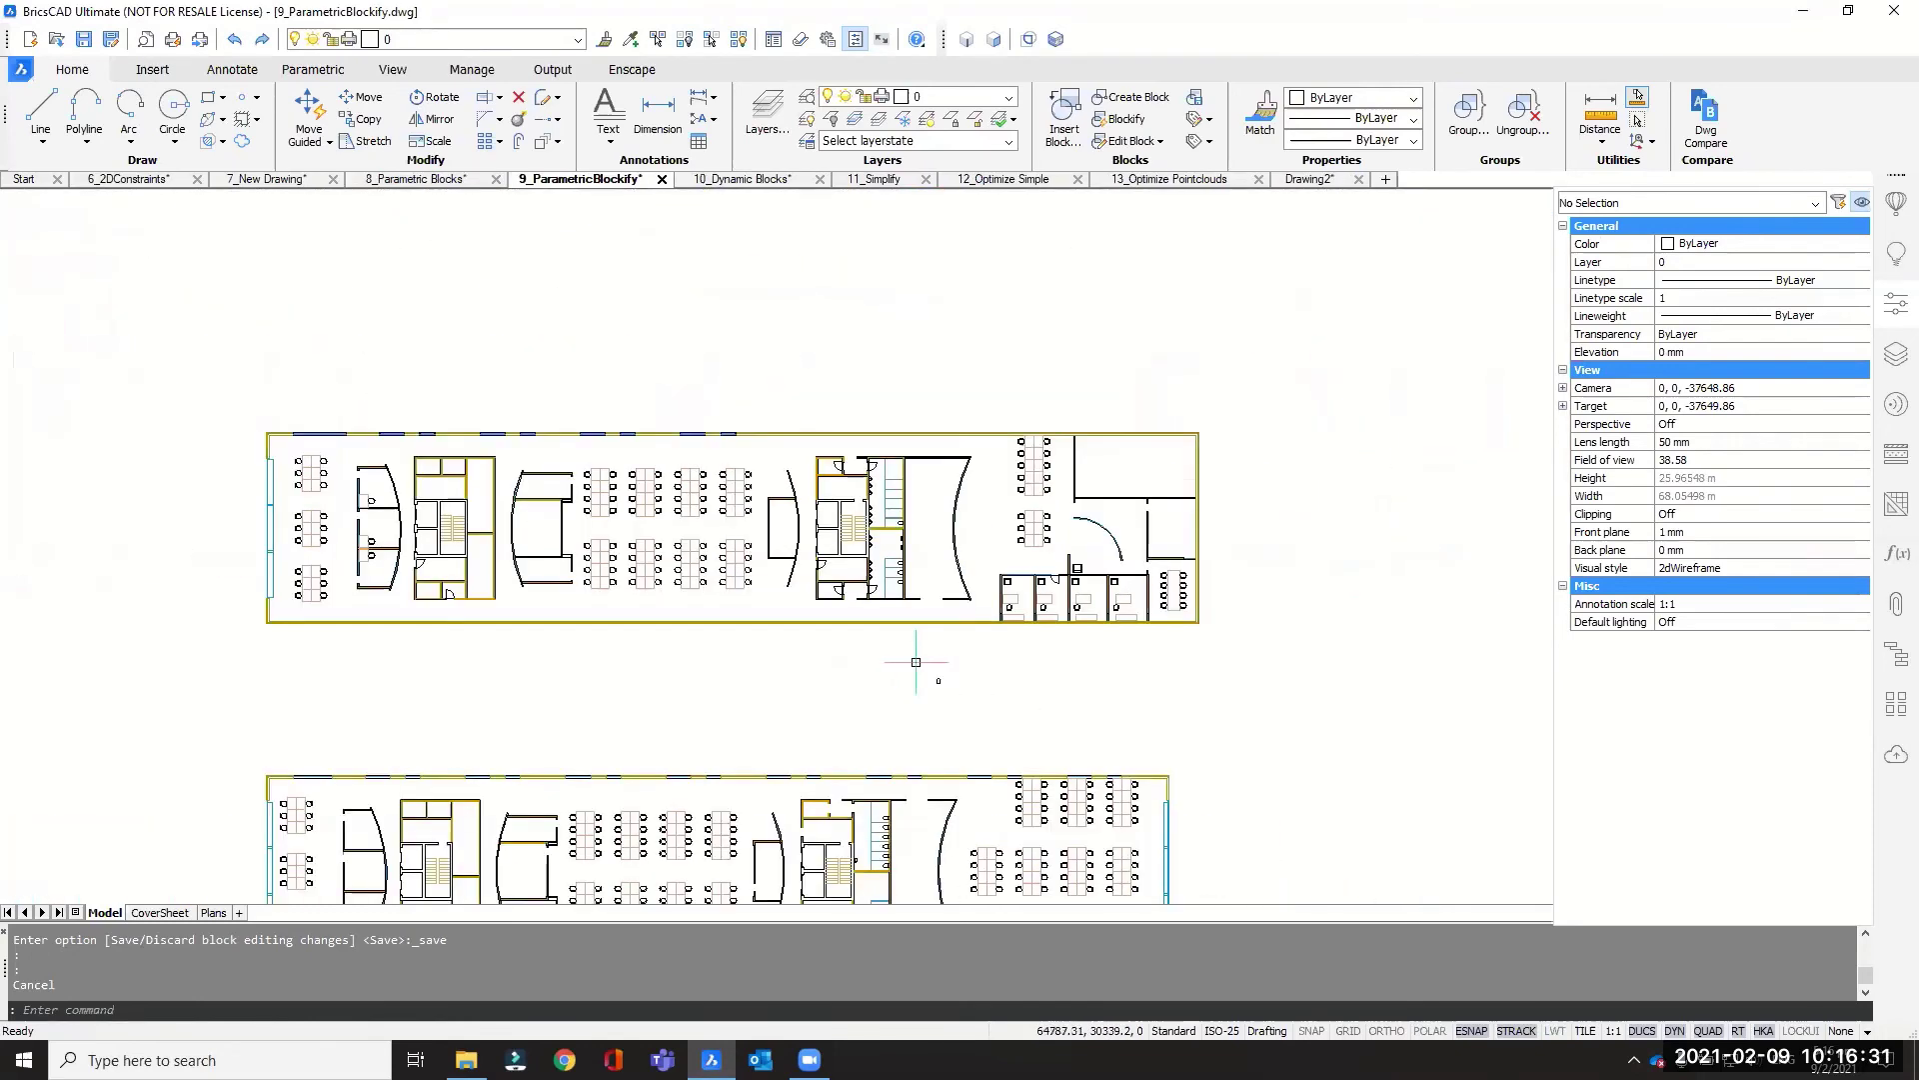
mouse_move(979, 666)
middle_mouse_down()
mouse_move(921, 693)
mouse_move(999, 729)
mouse_move(934, 729)
mouse_move(954, 726)
middle_mouse_up()
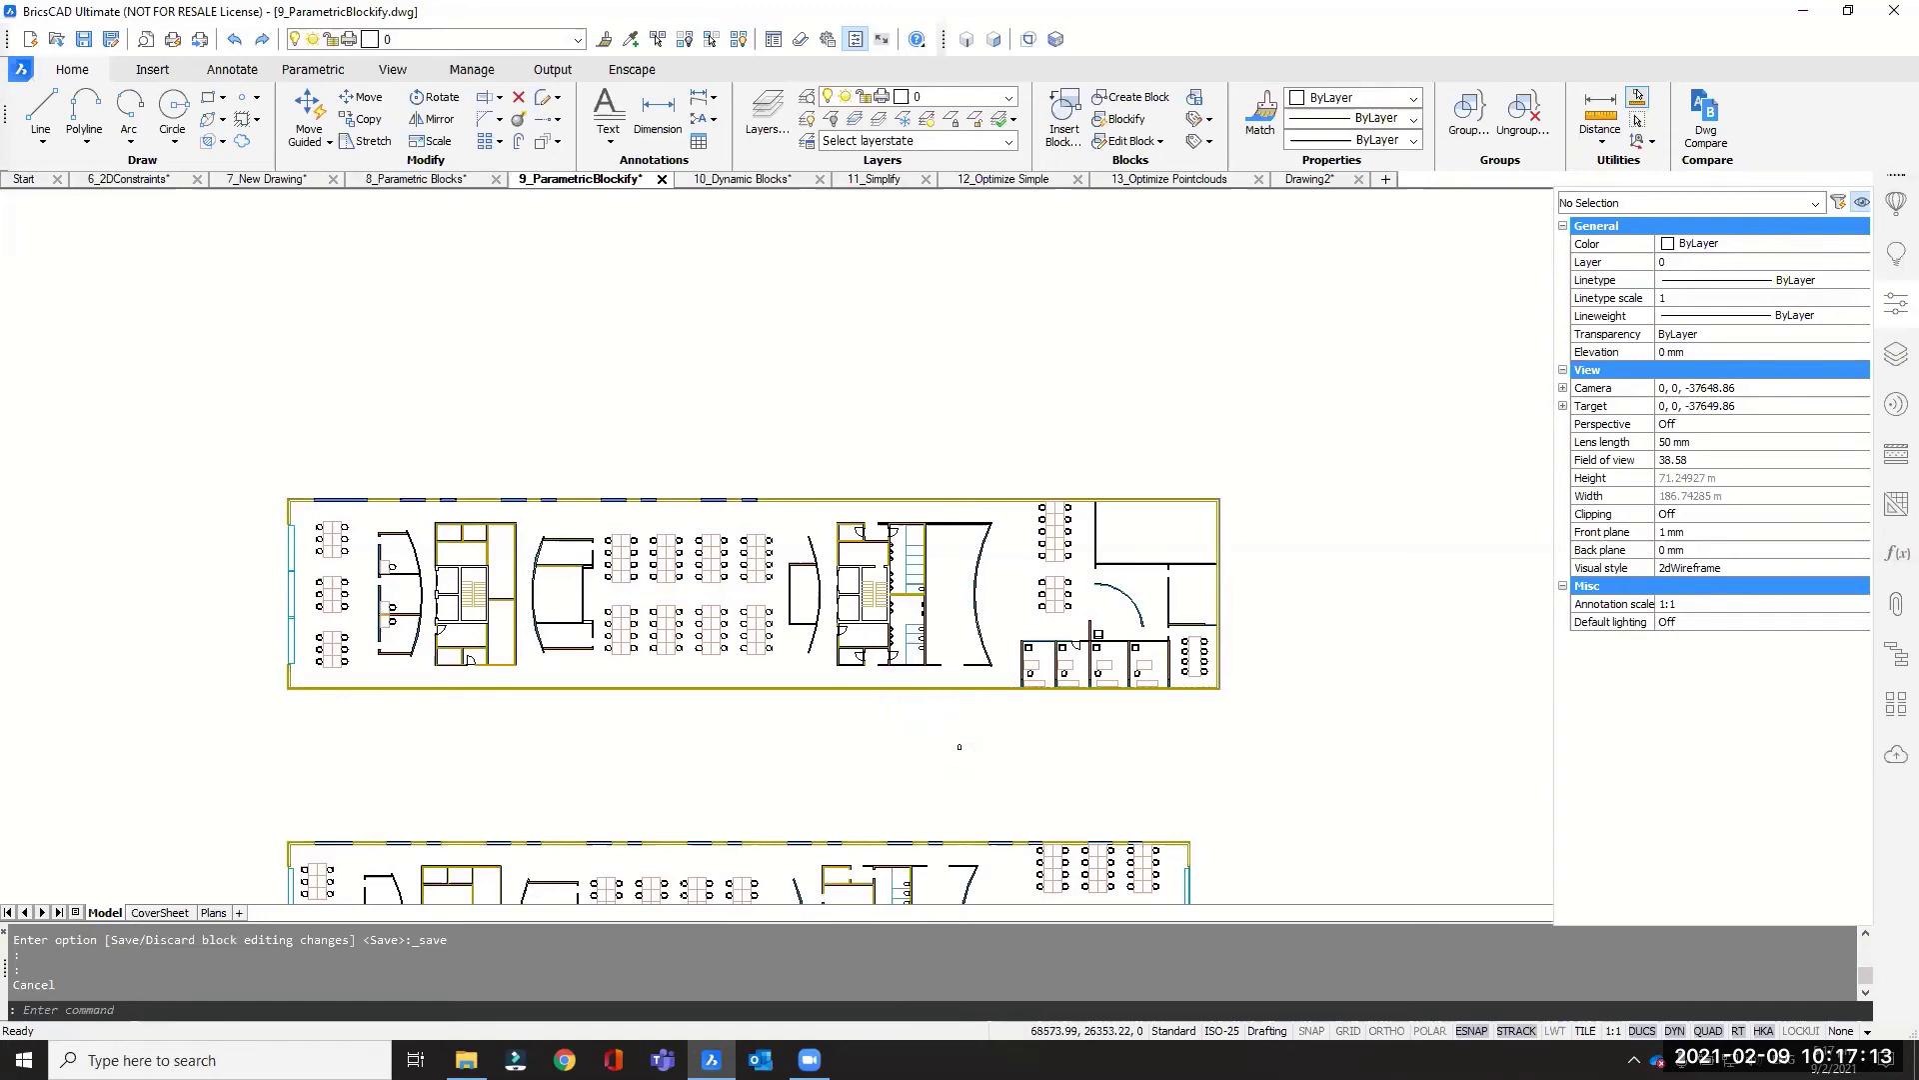
Step: Select the standalone toilet block between the floor plans, examine its Sanitary parameter options without changing them, and deselect it
scroll(965, 762, "up", 3)
scroll(944, 750, "up", 3)
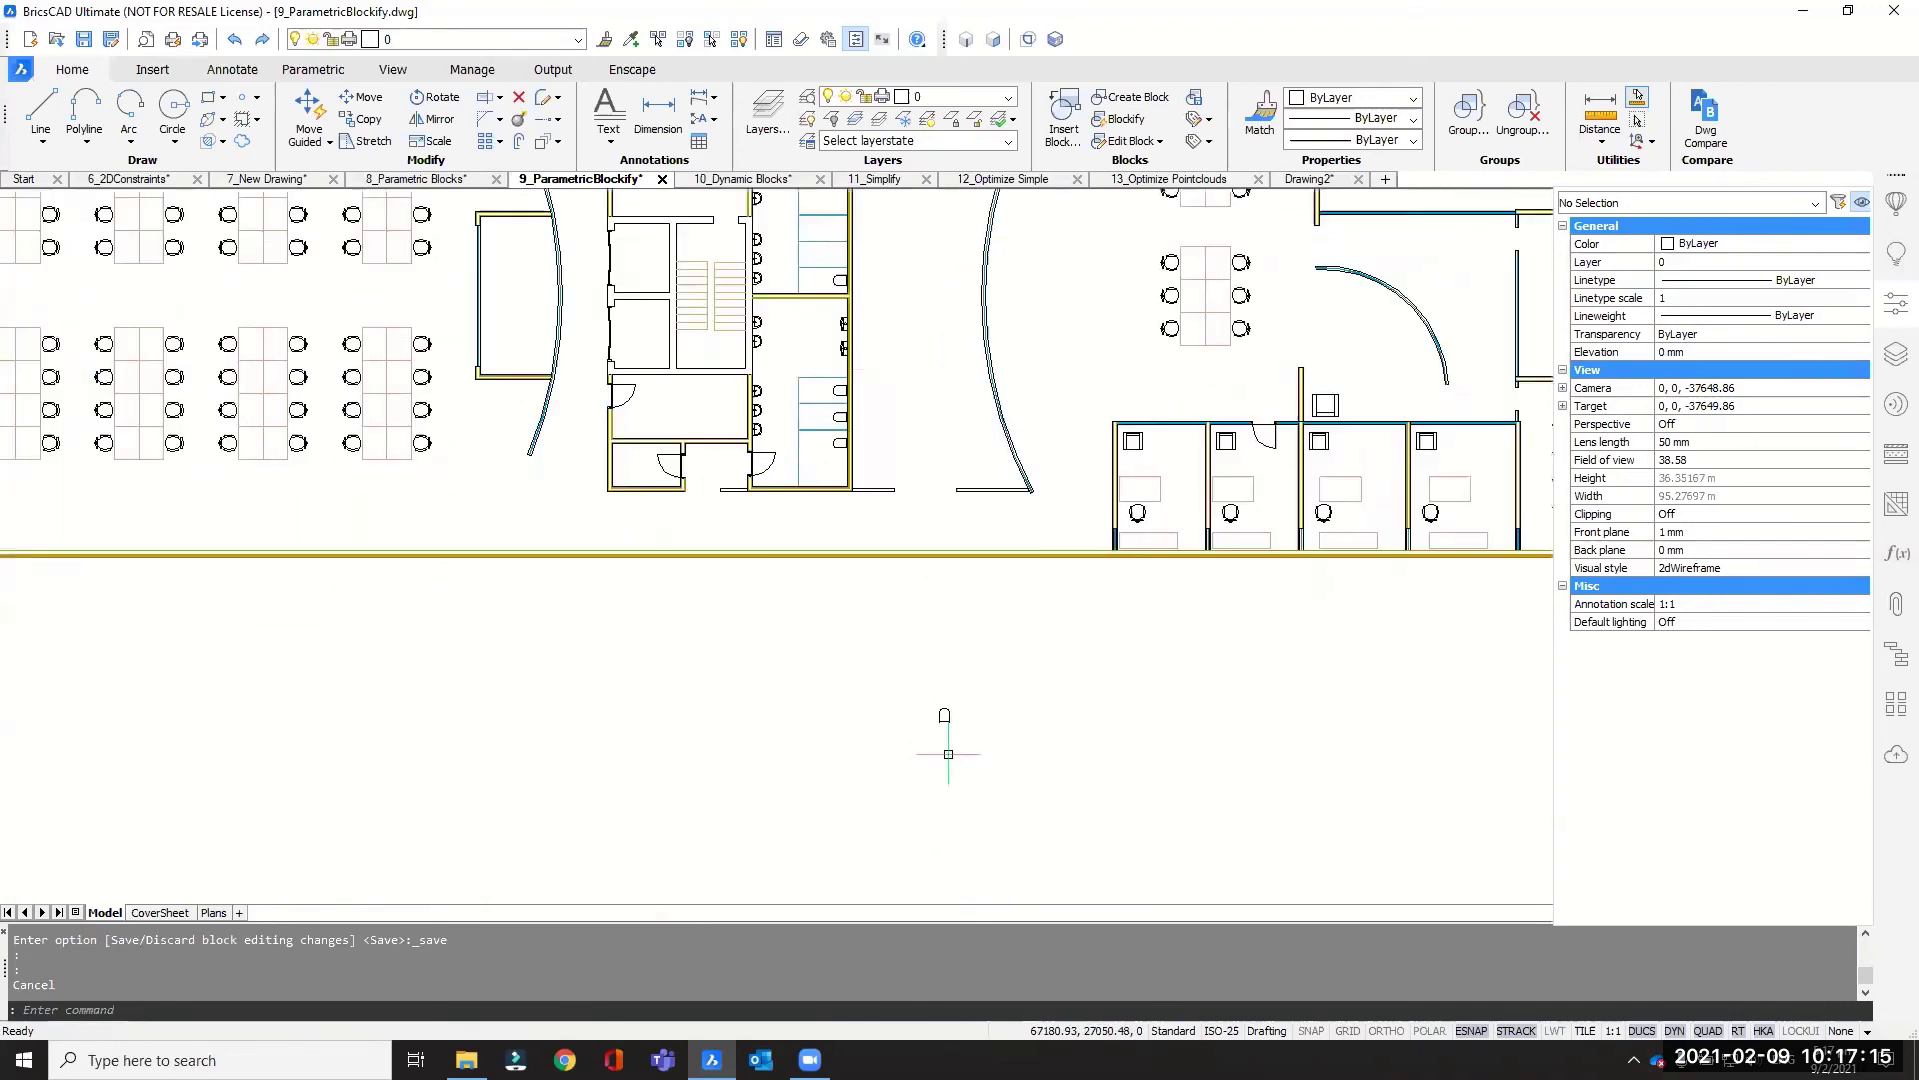
left_click(956, 677)
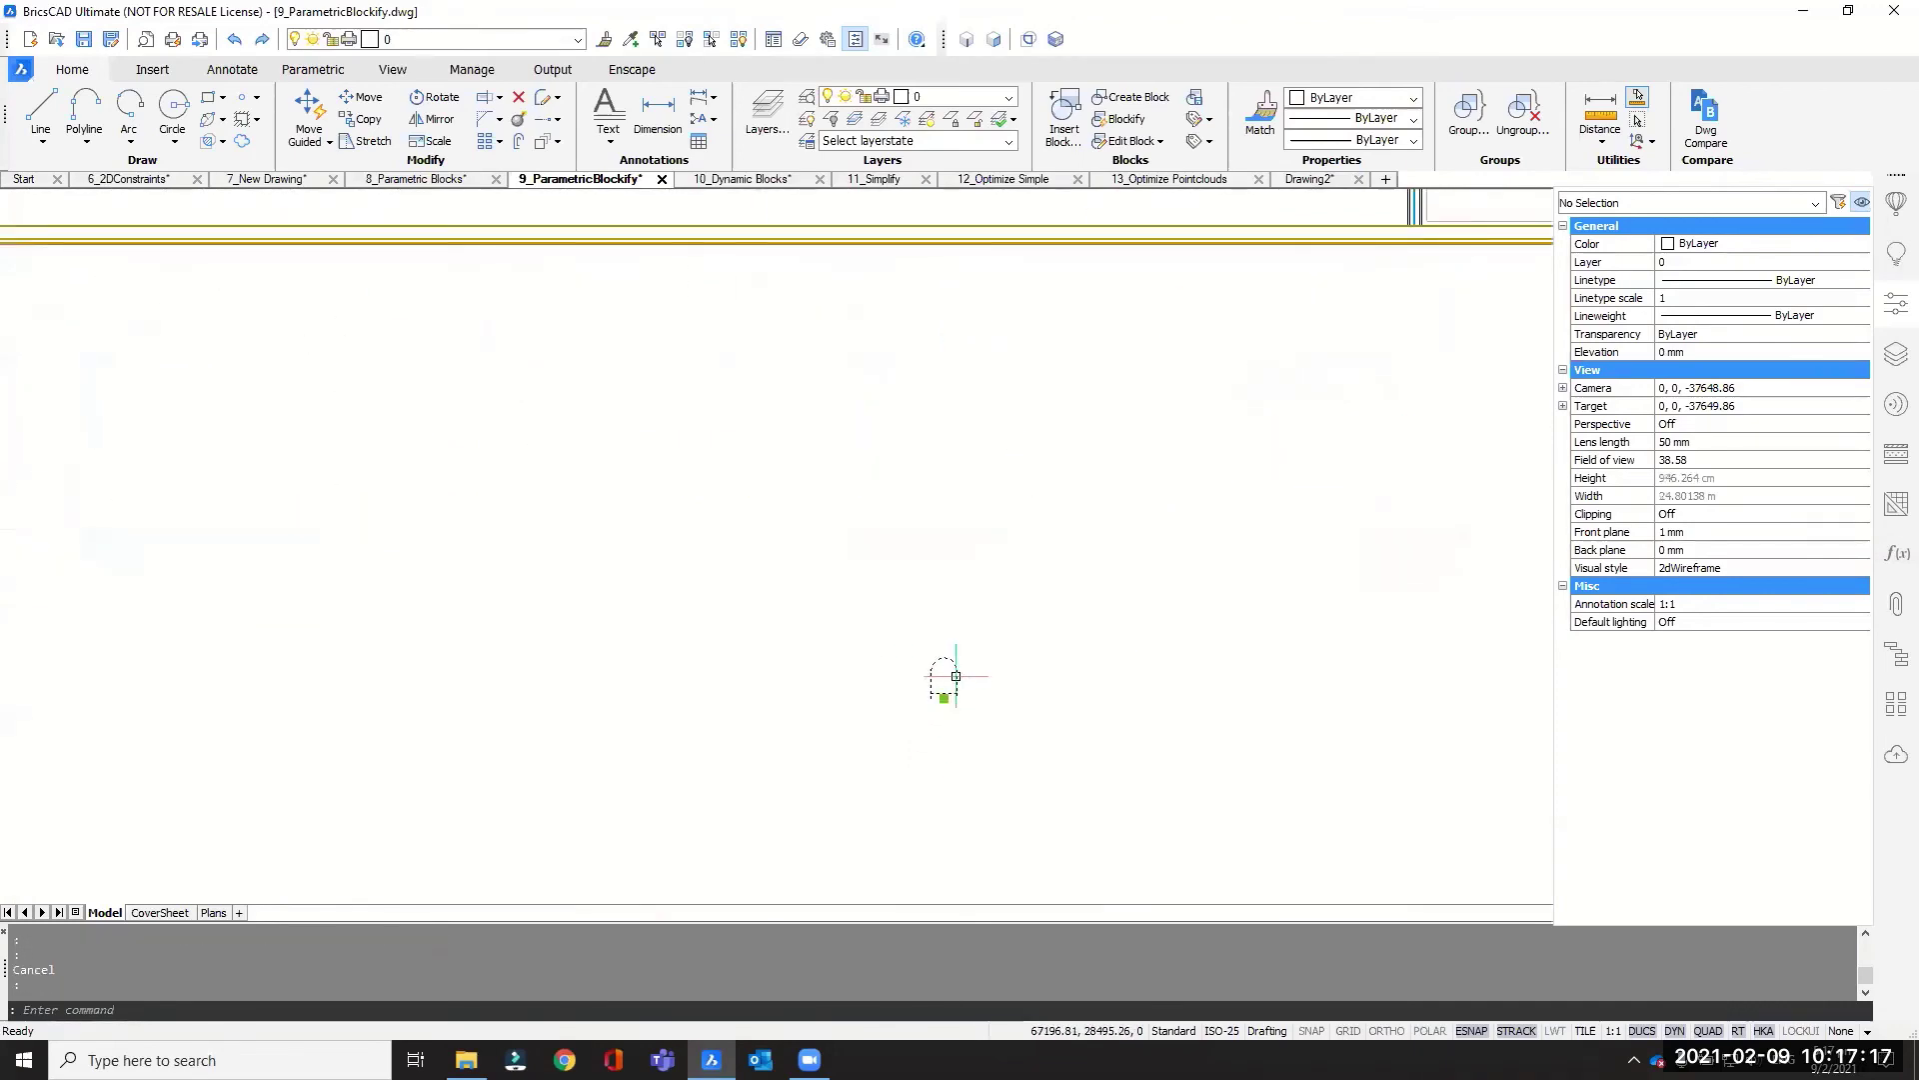
left_click(1680, 845)
left_click(1679, 846)
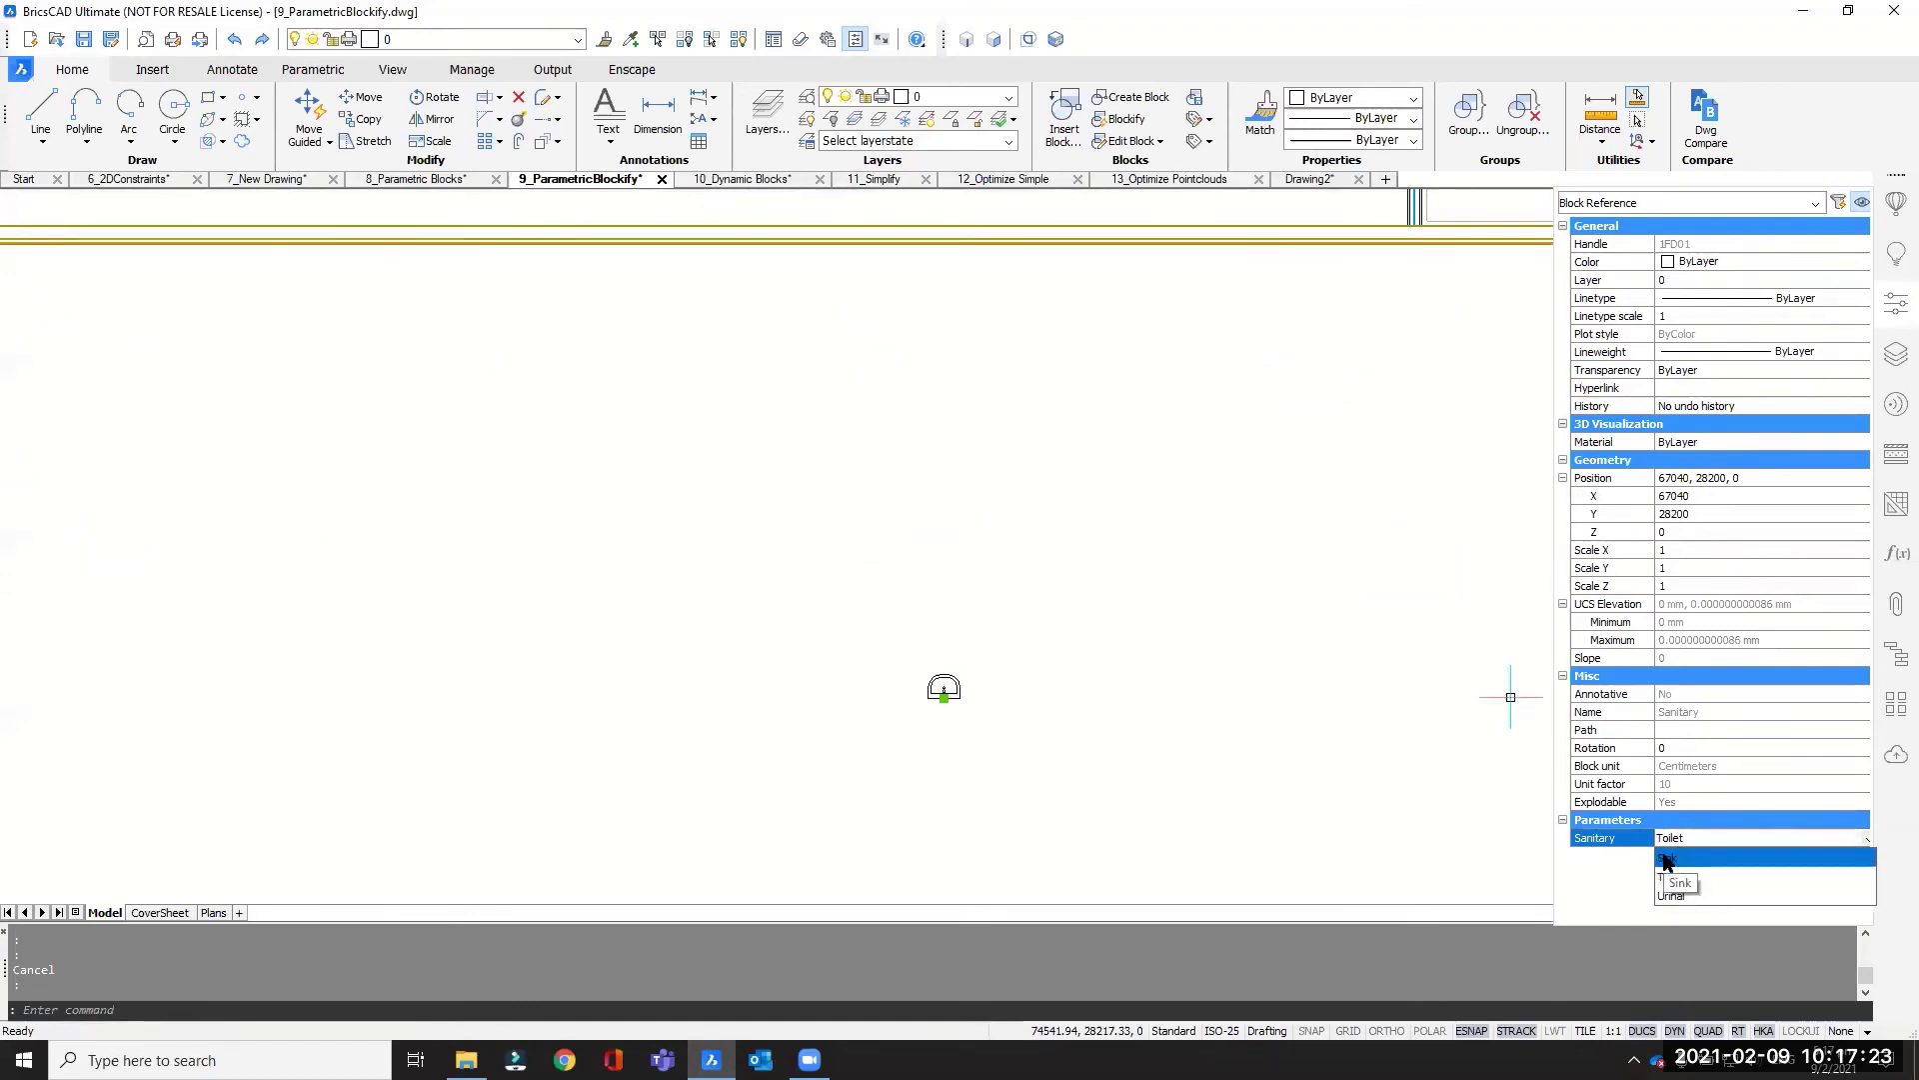
left_click(1383, 742)
left_click(1283, 663)
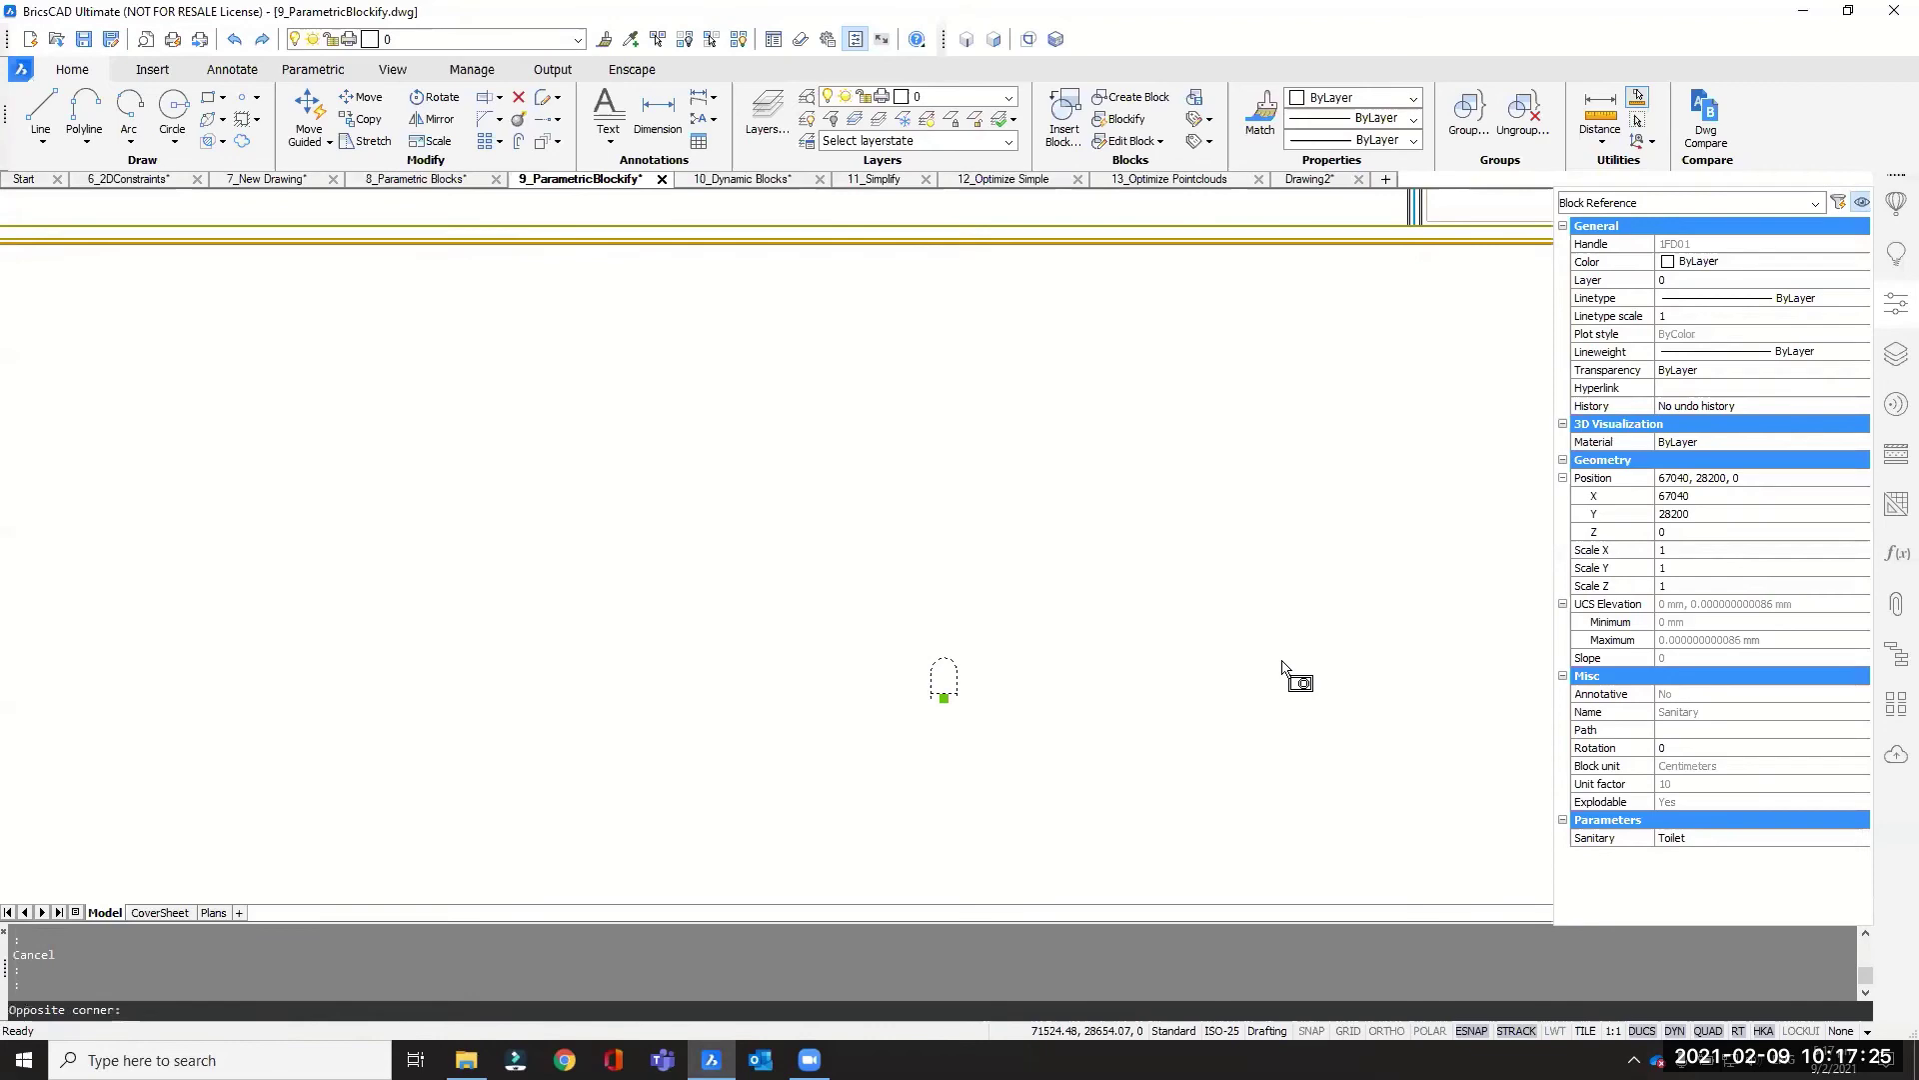
left_click(1209, 430)
key("Escape")
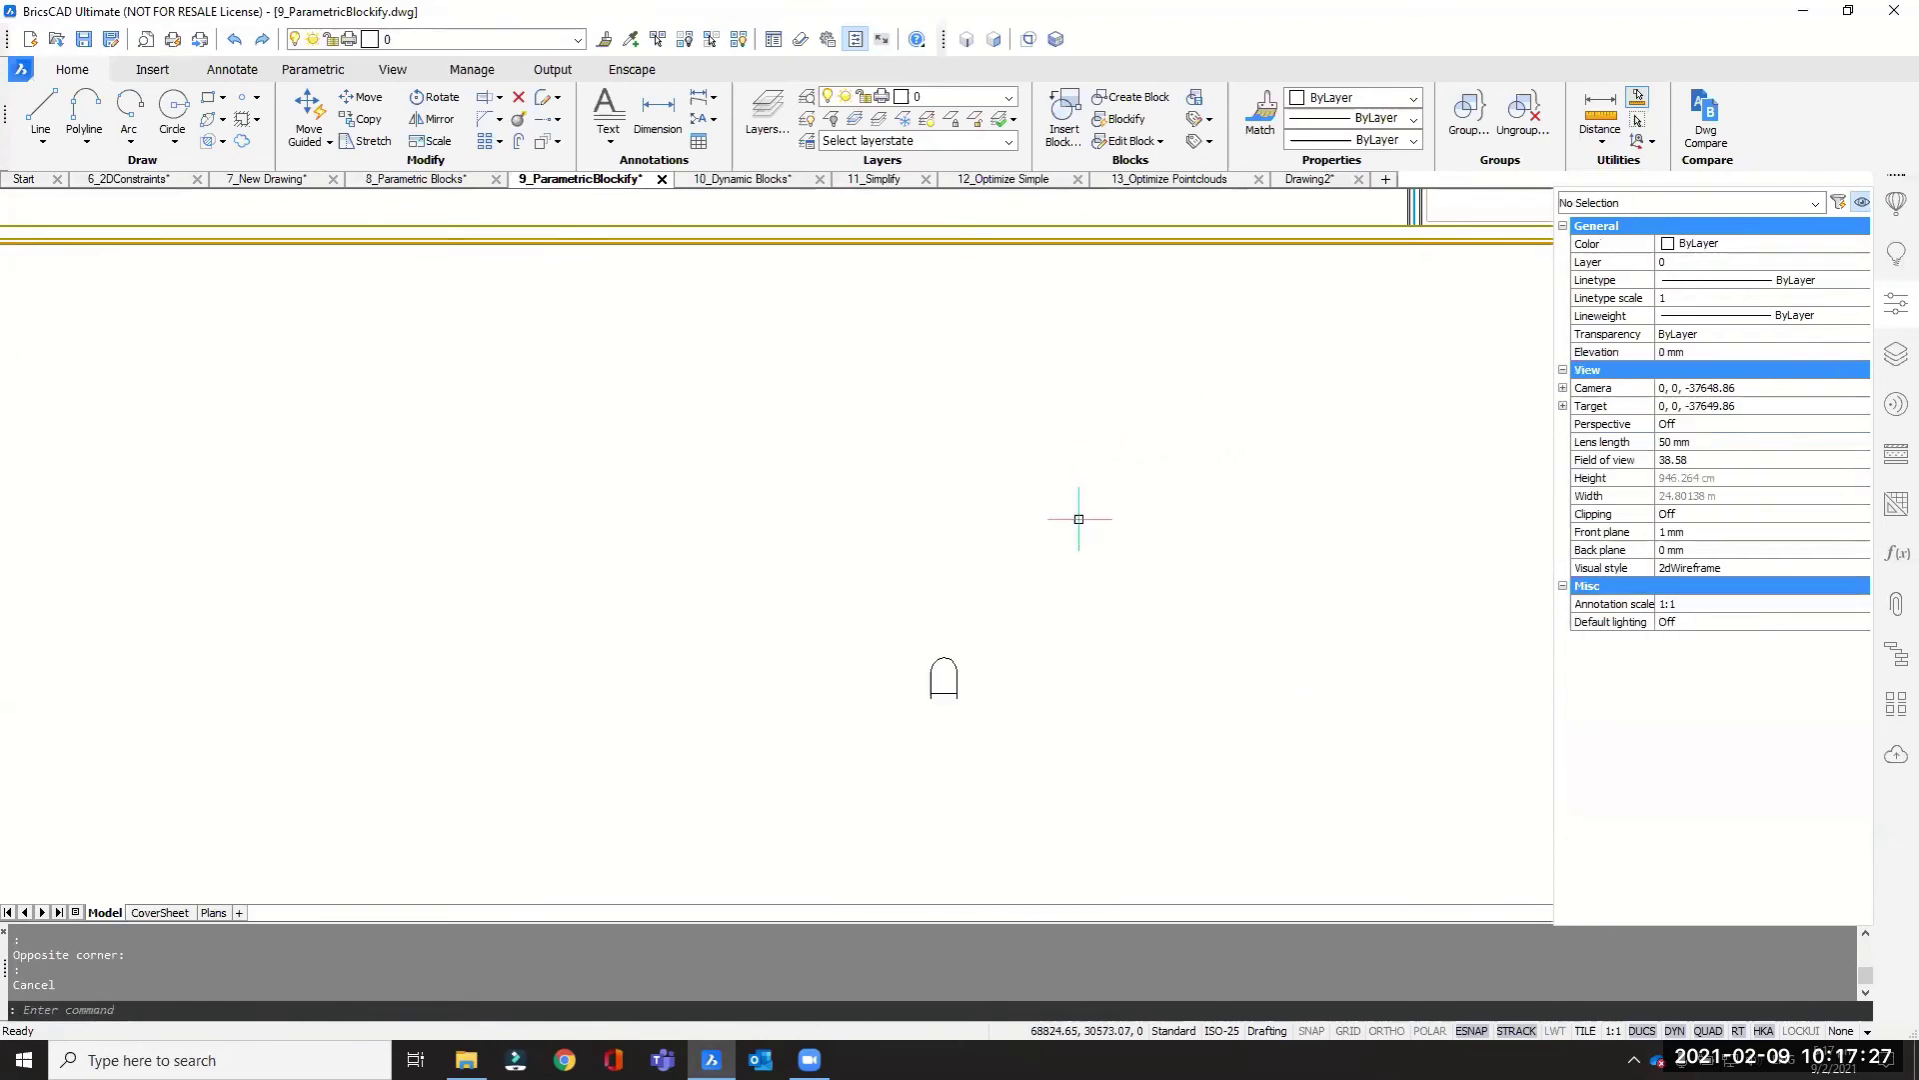
Step: Run PARAMETRICBLOCKIFY and choose the standalone Sanitary block between the floor plans as the input parametric block
scroll(1059, 609, "down", 5)
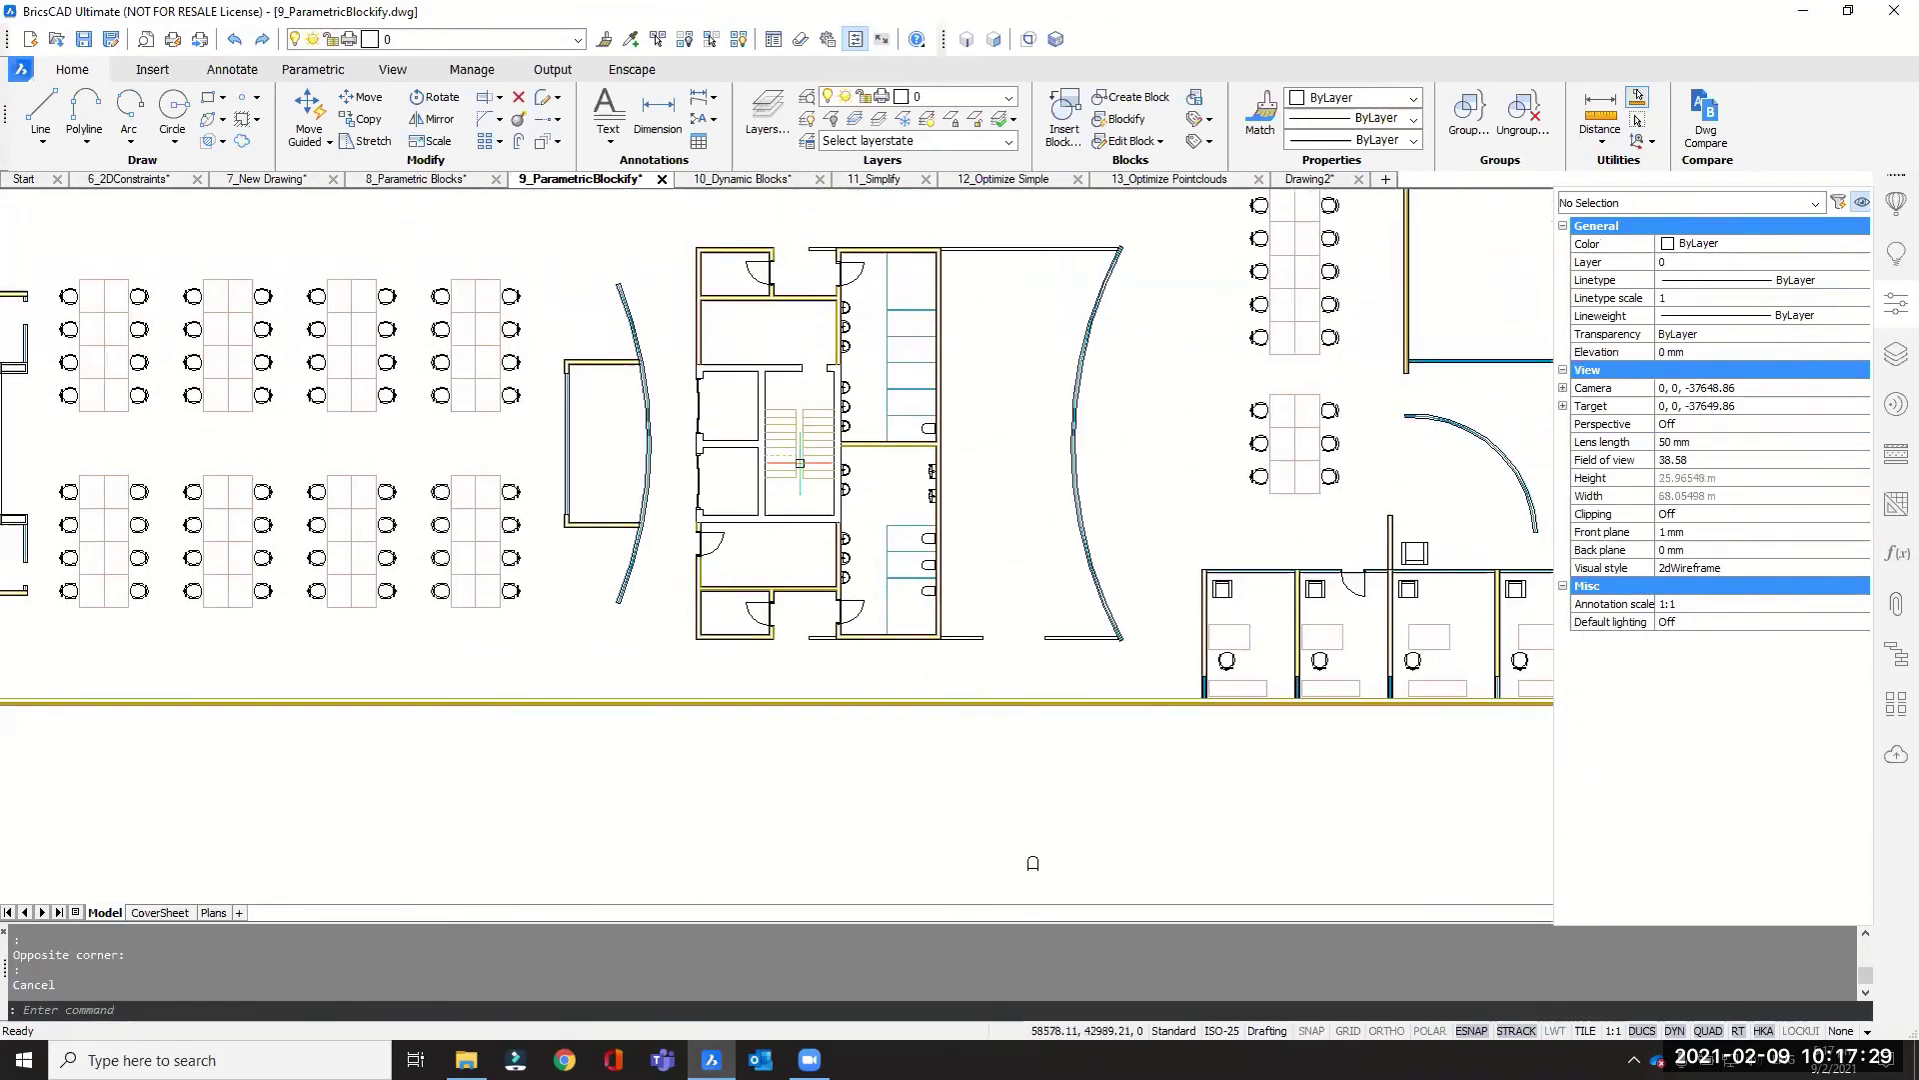
scroll(835, 466, "up", 10)
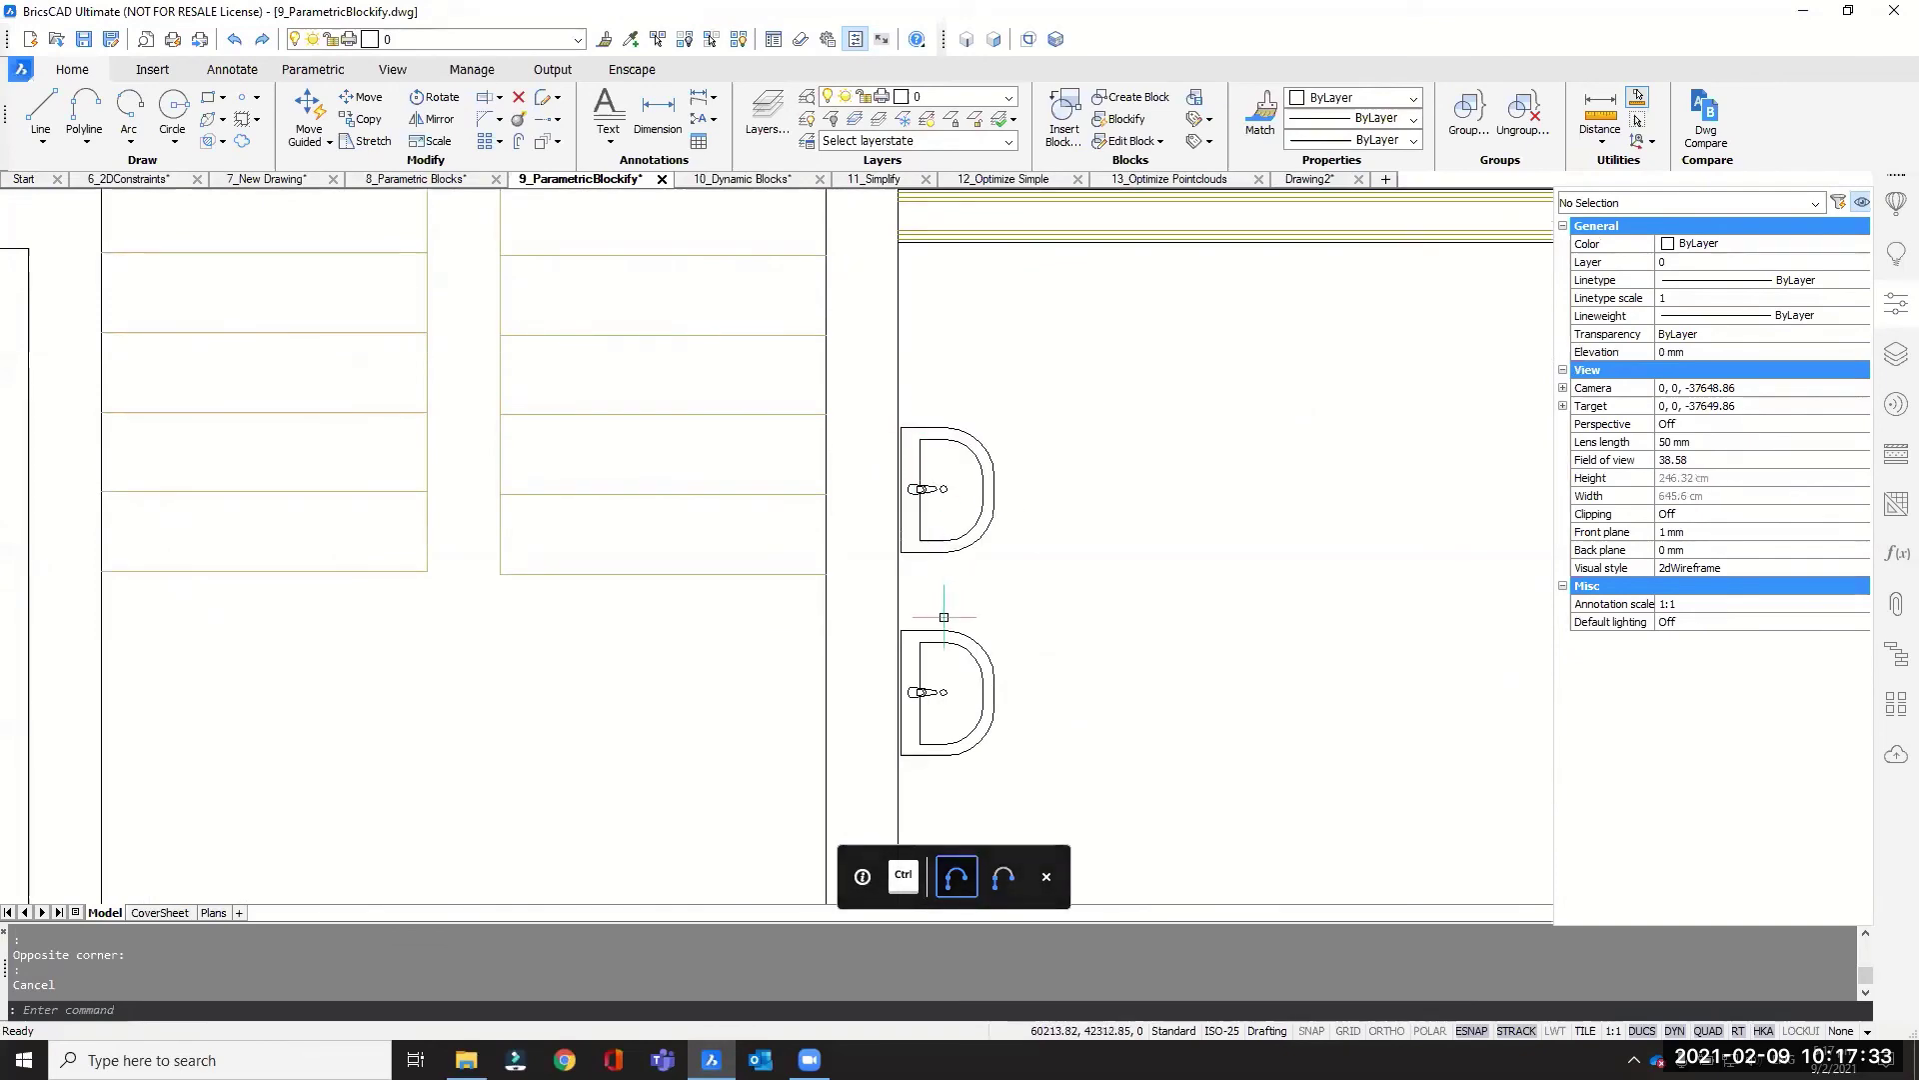
scroll(930, 640, "down", 5)
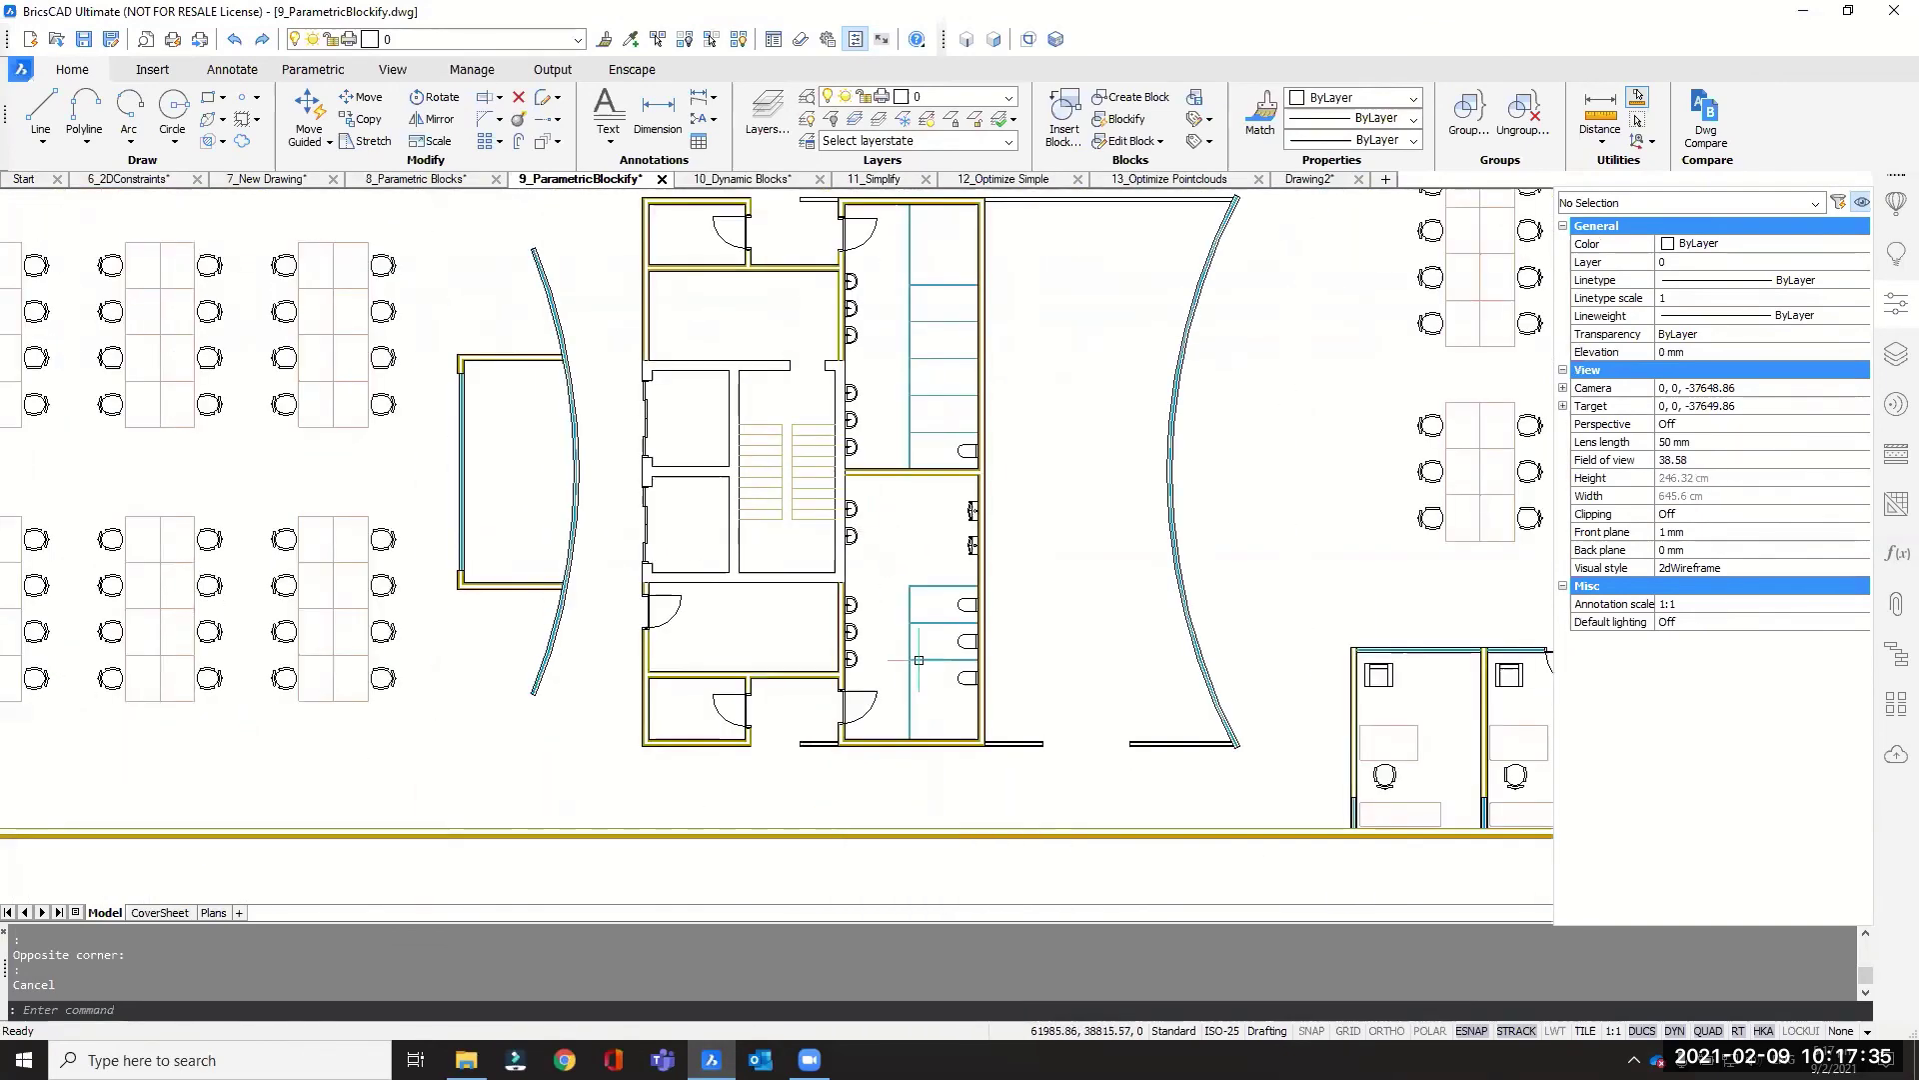
scroll(917, 660, "down", 10)
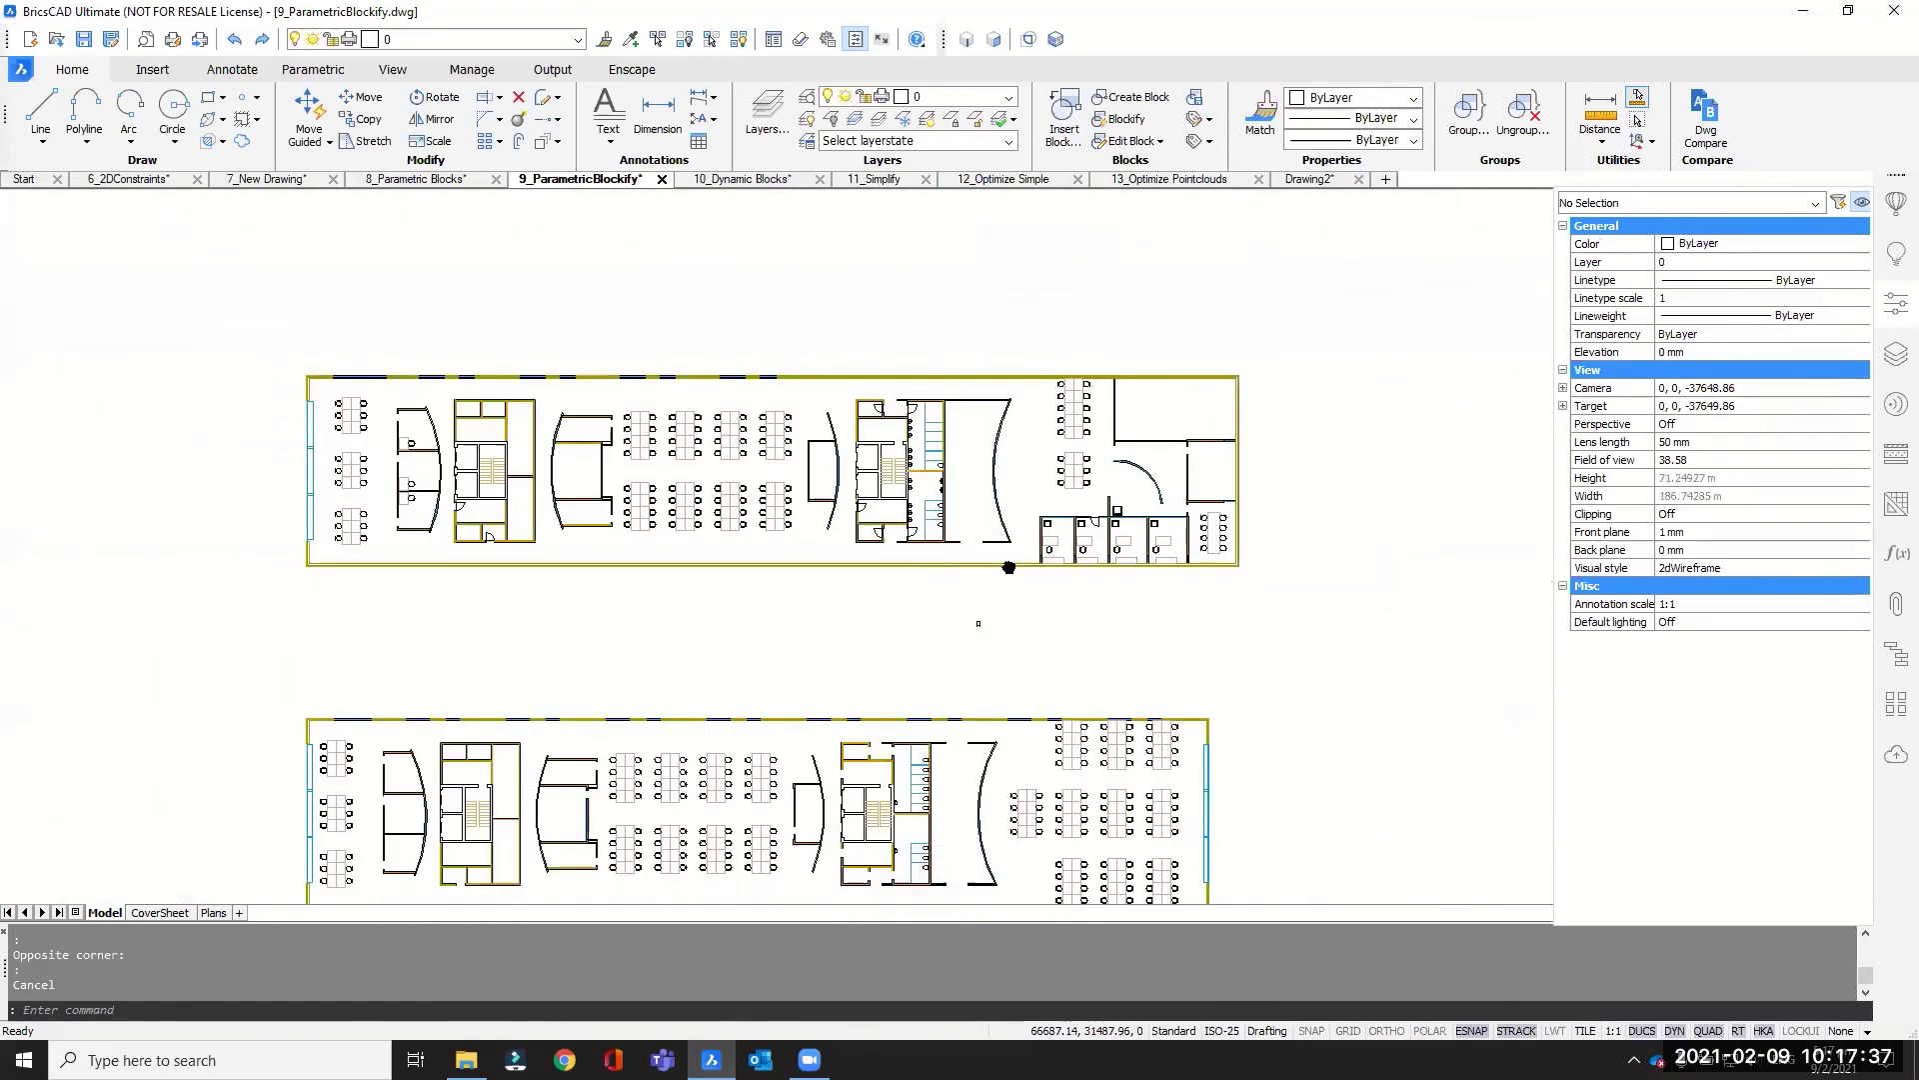
middle_click_drag(1009, 566, 1045, 530)
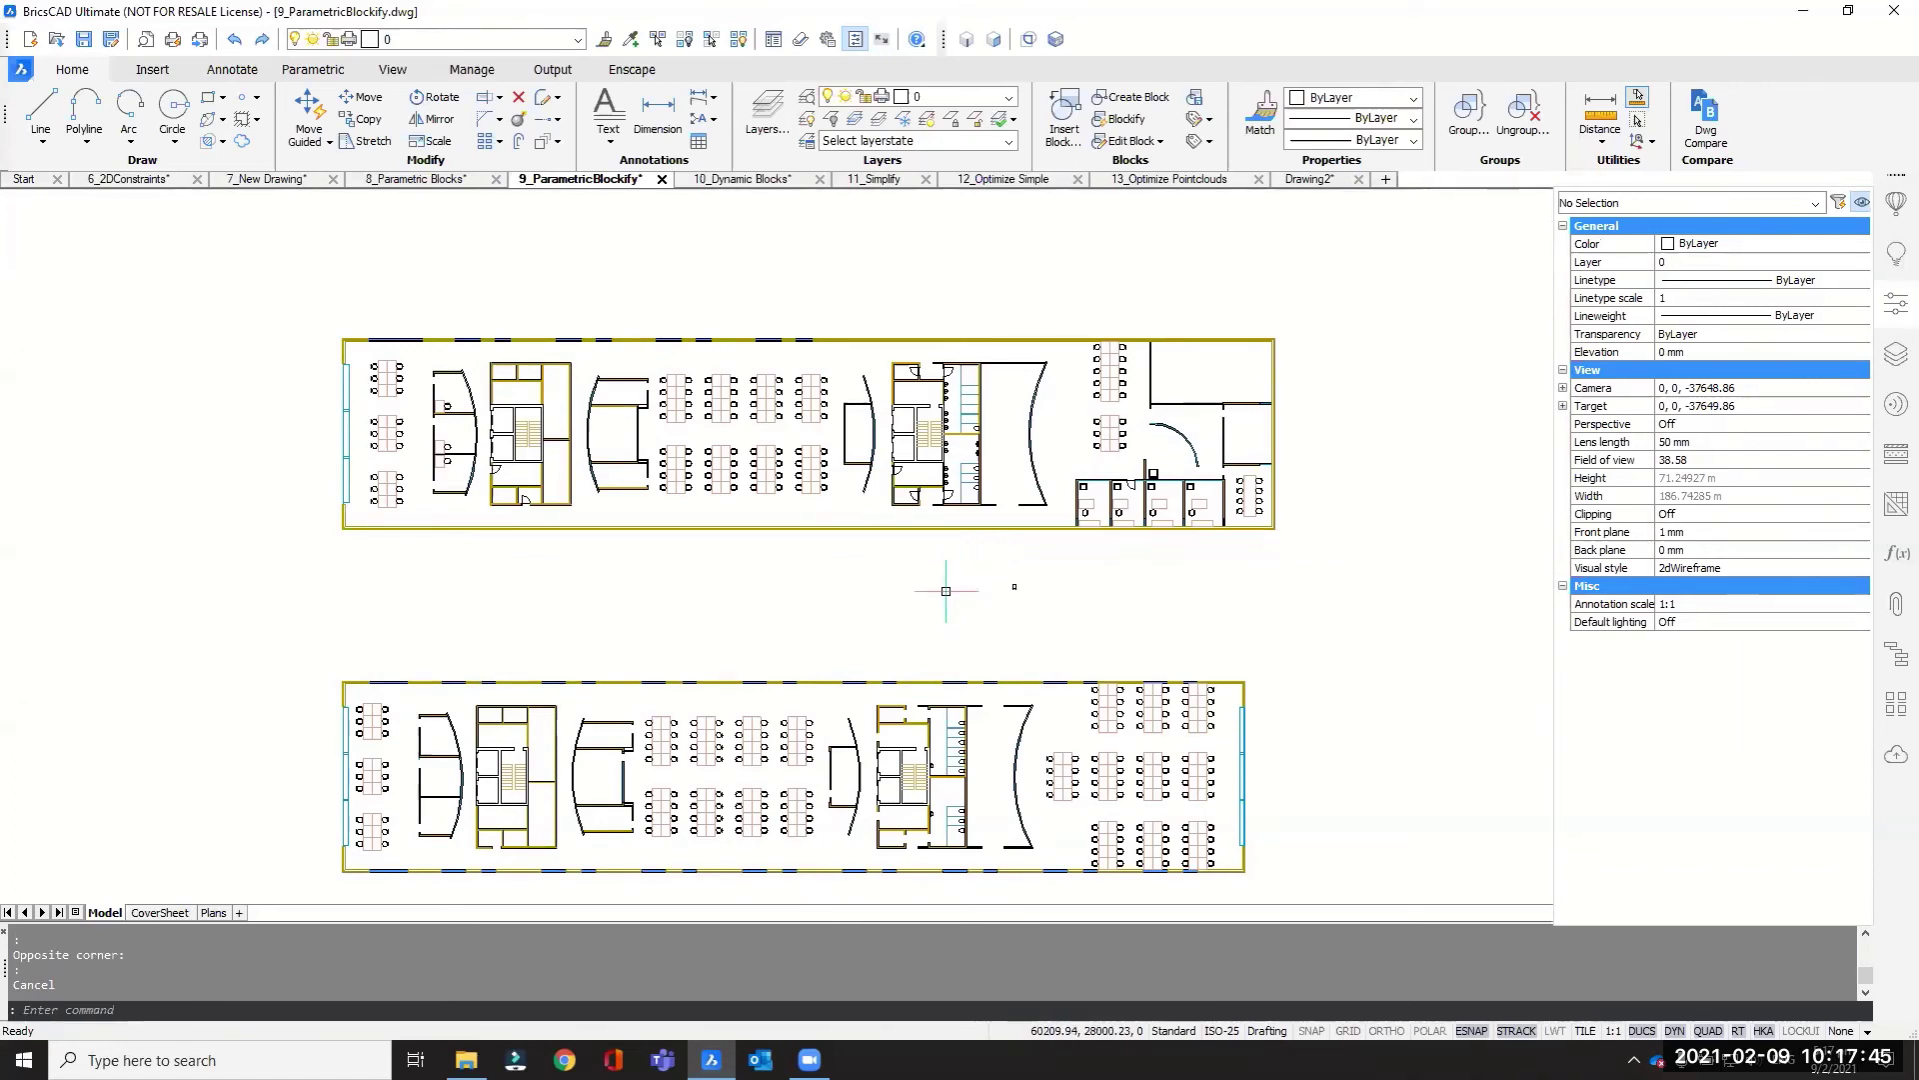
type("PARAMETi")
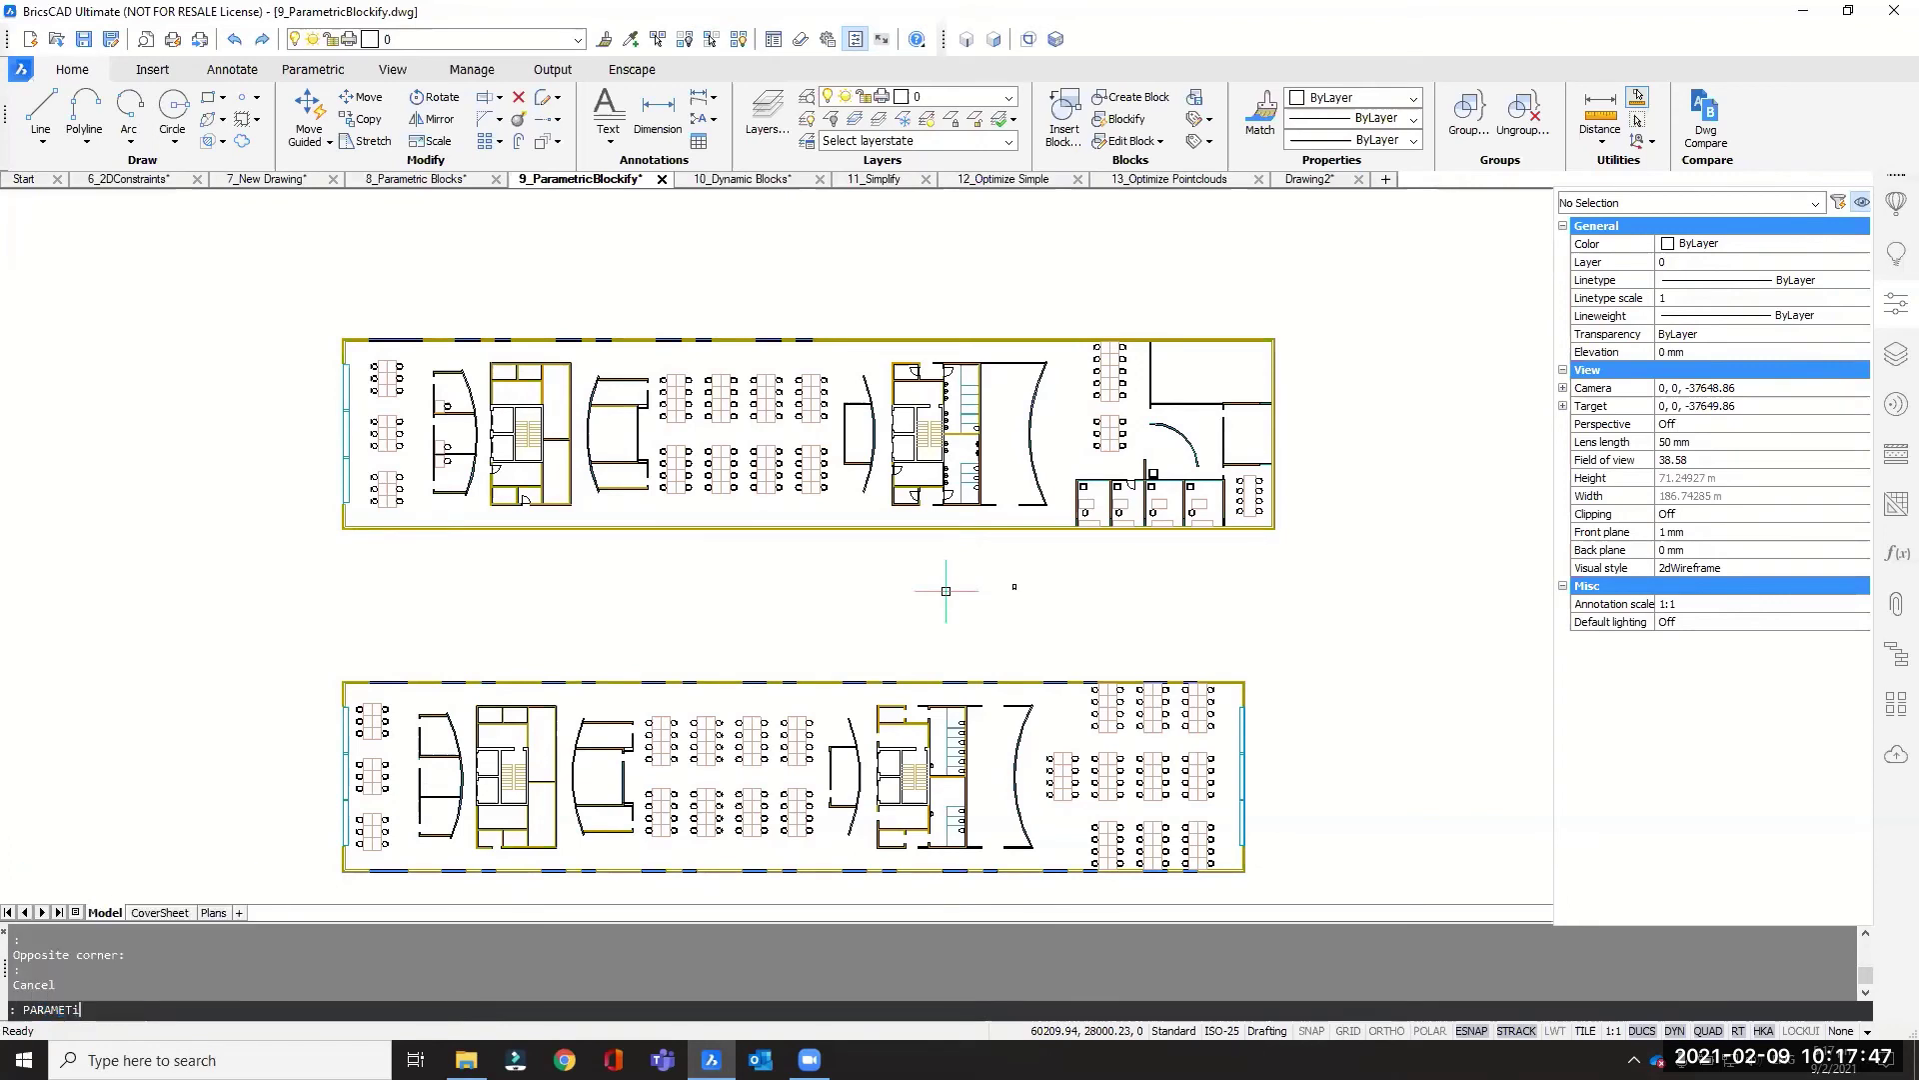
type("i")
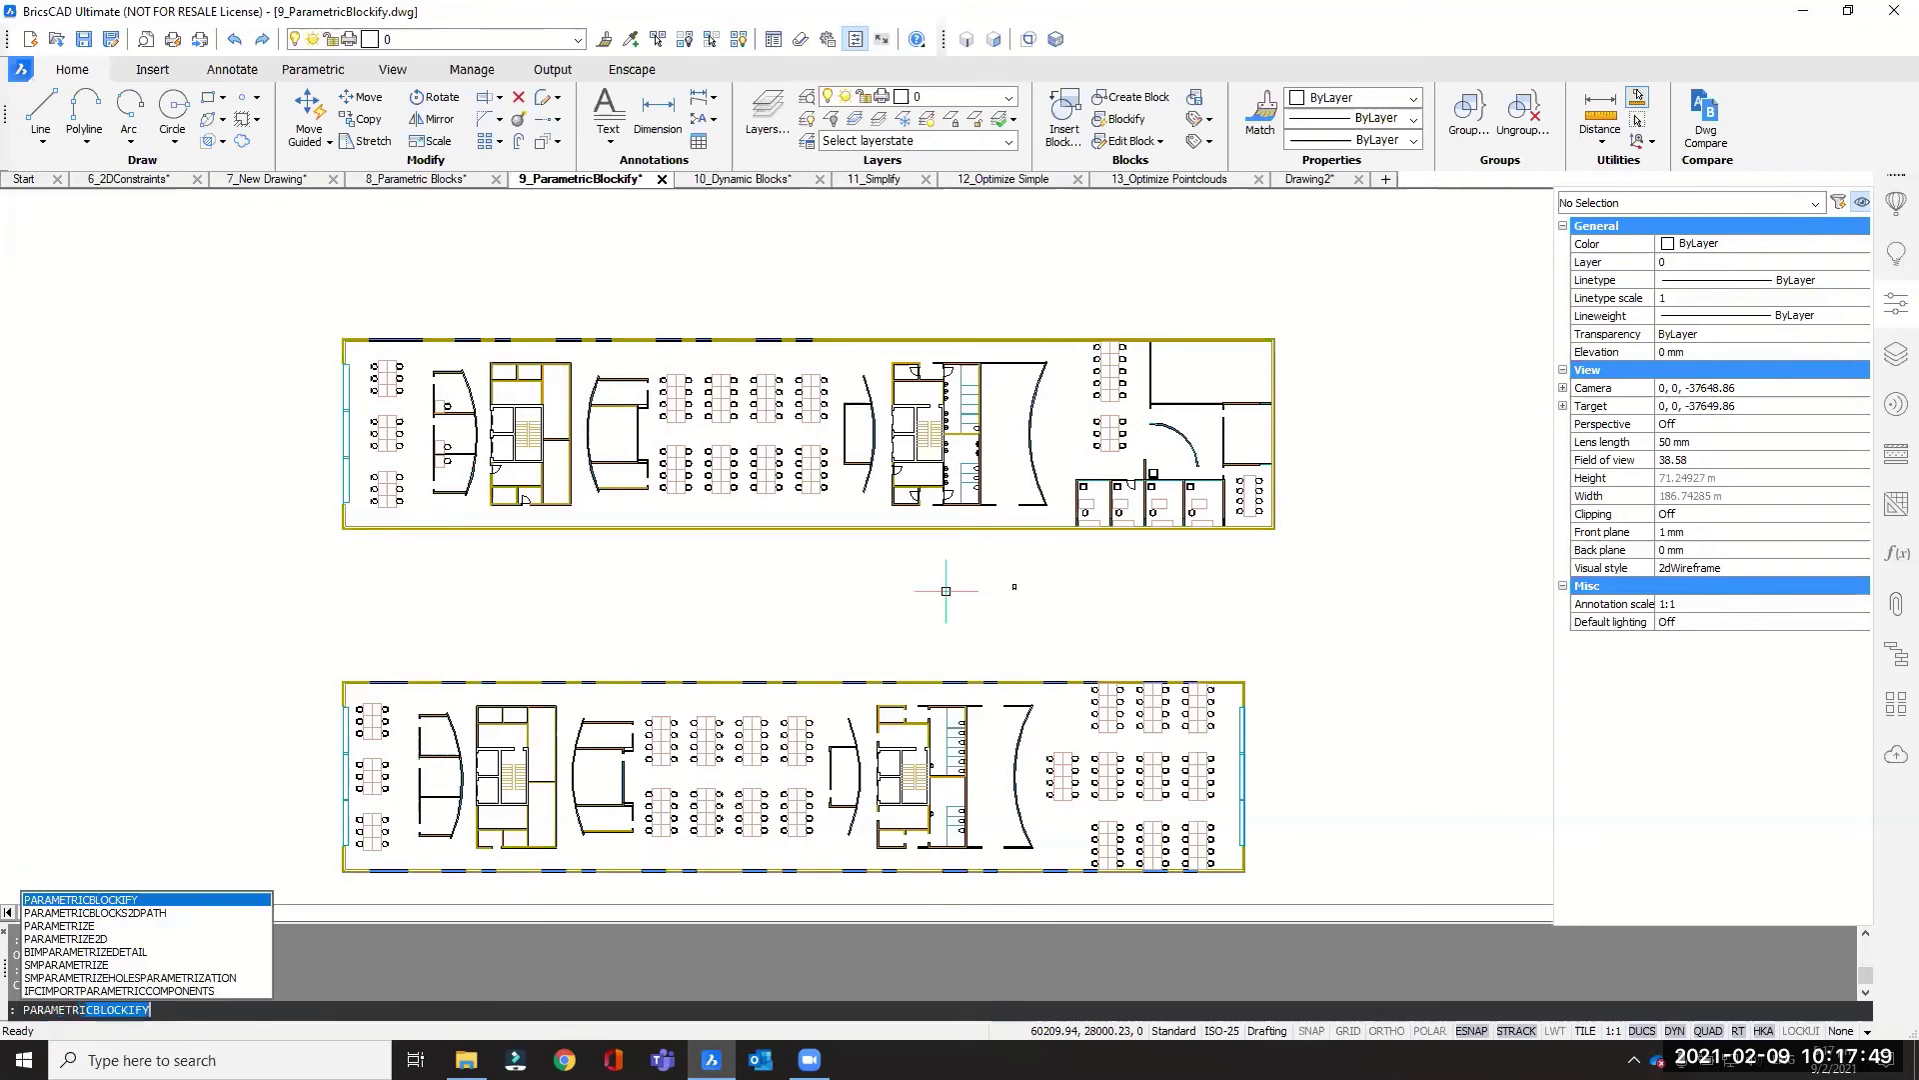
key("Return")
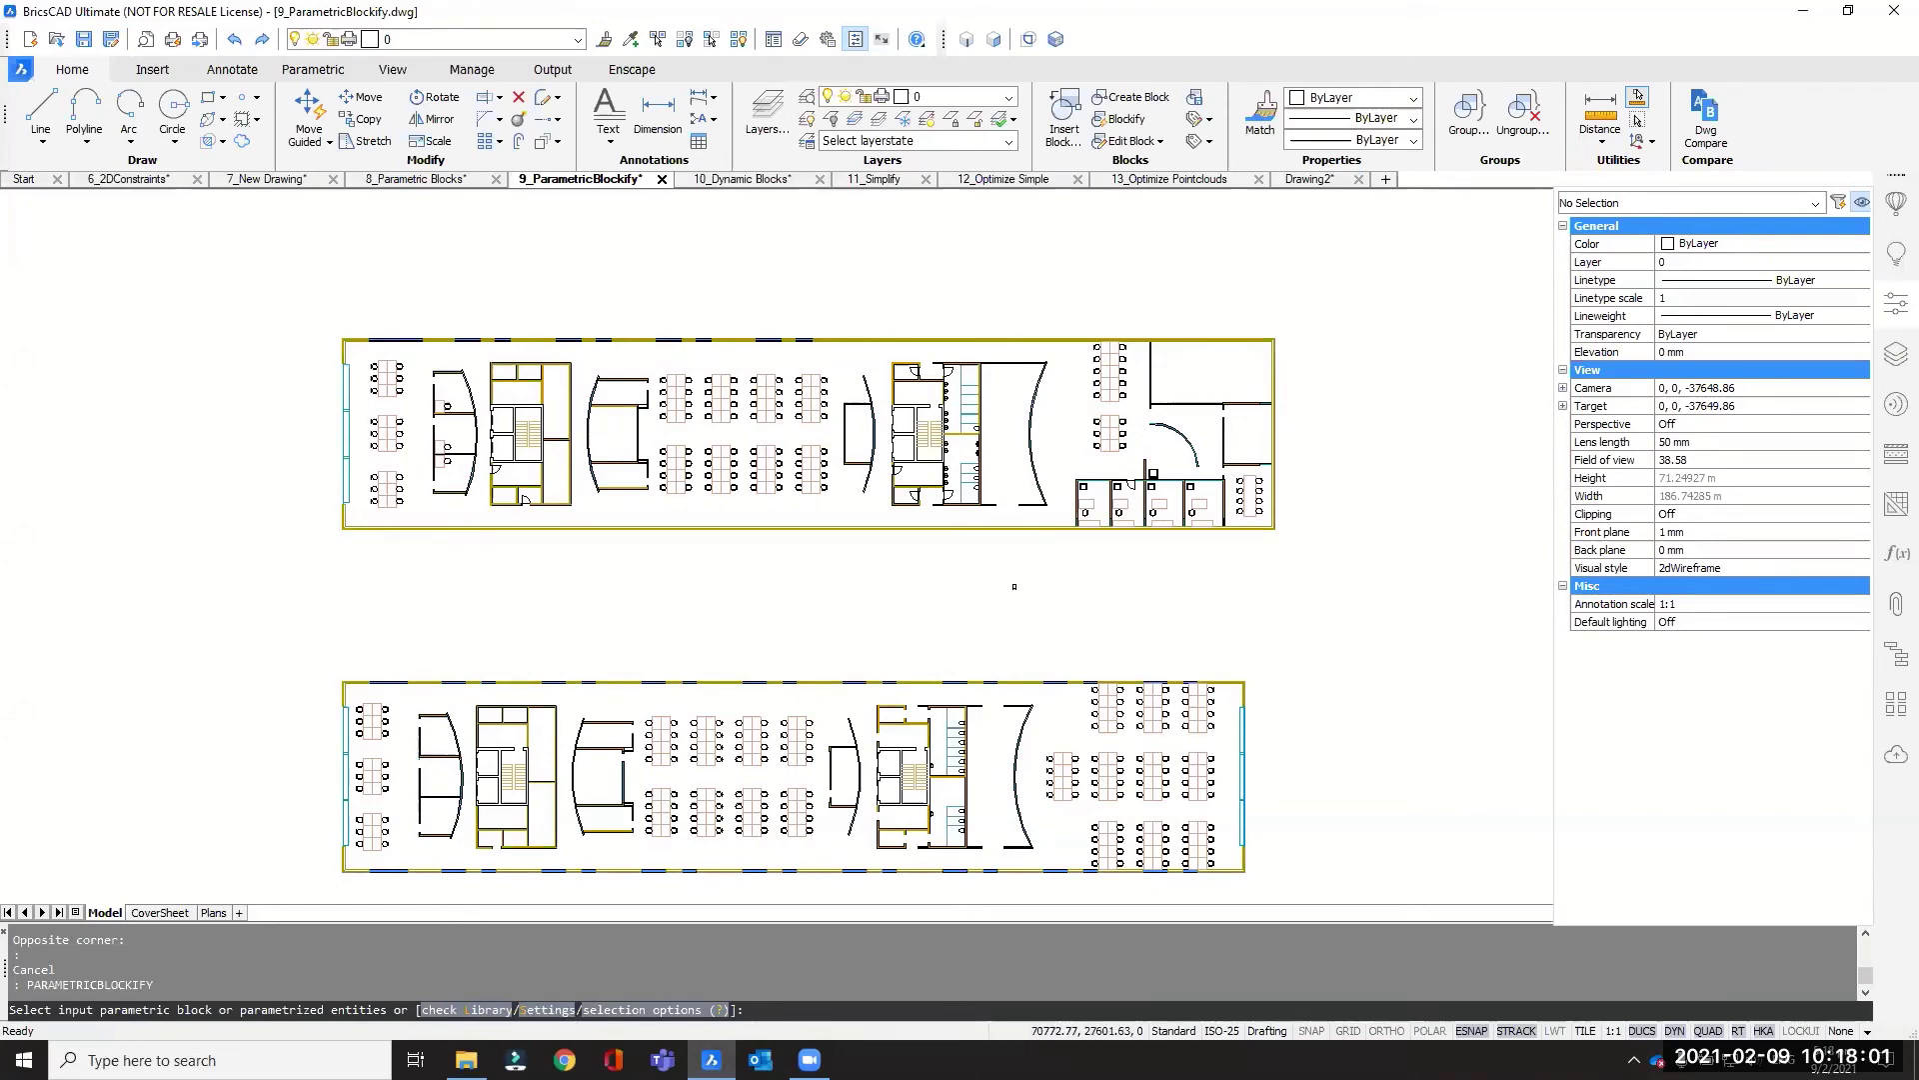
scroll(945, 572, "up", 8)
scroll(950, 566, "up", 3)
left_click(877, 509)
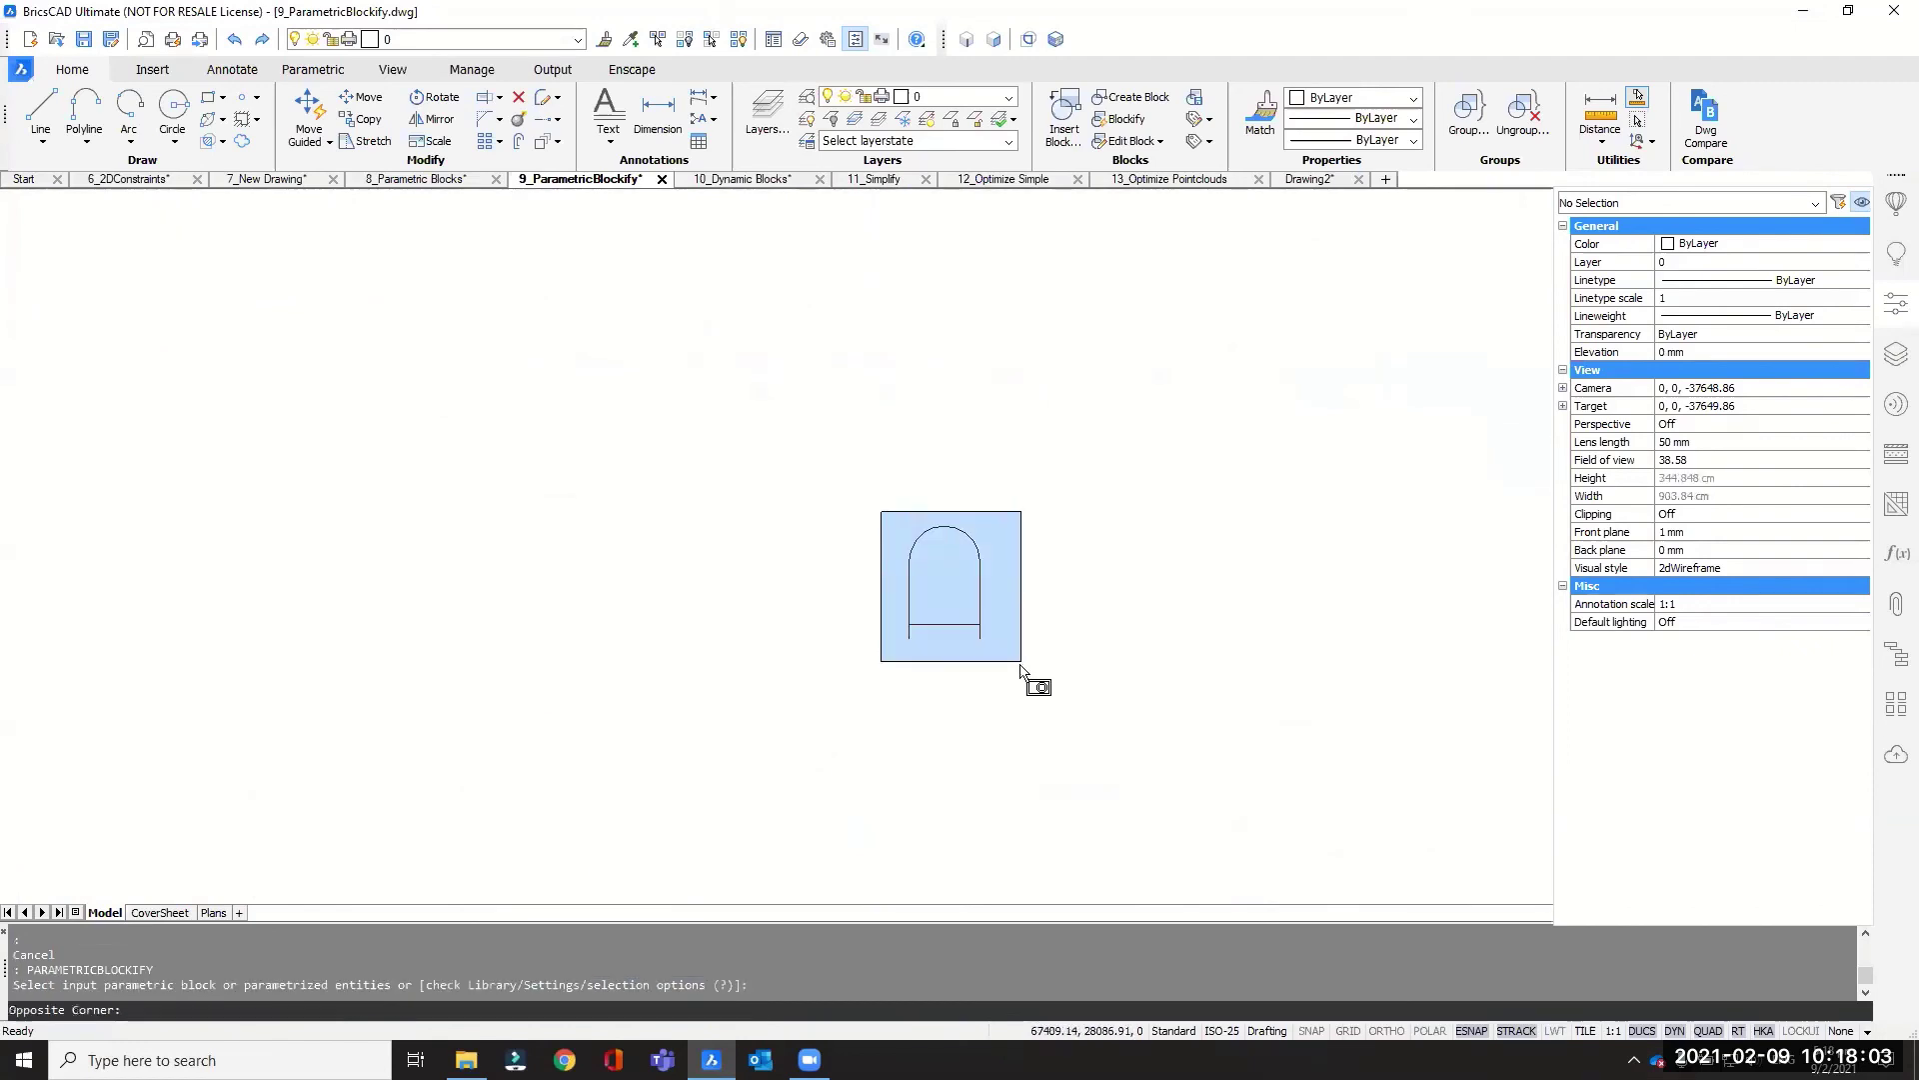
left_click(1048, 692)
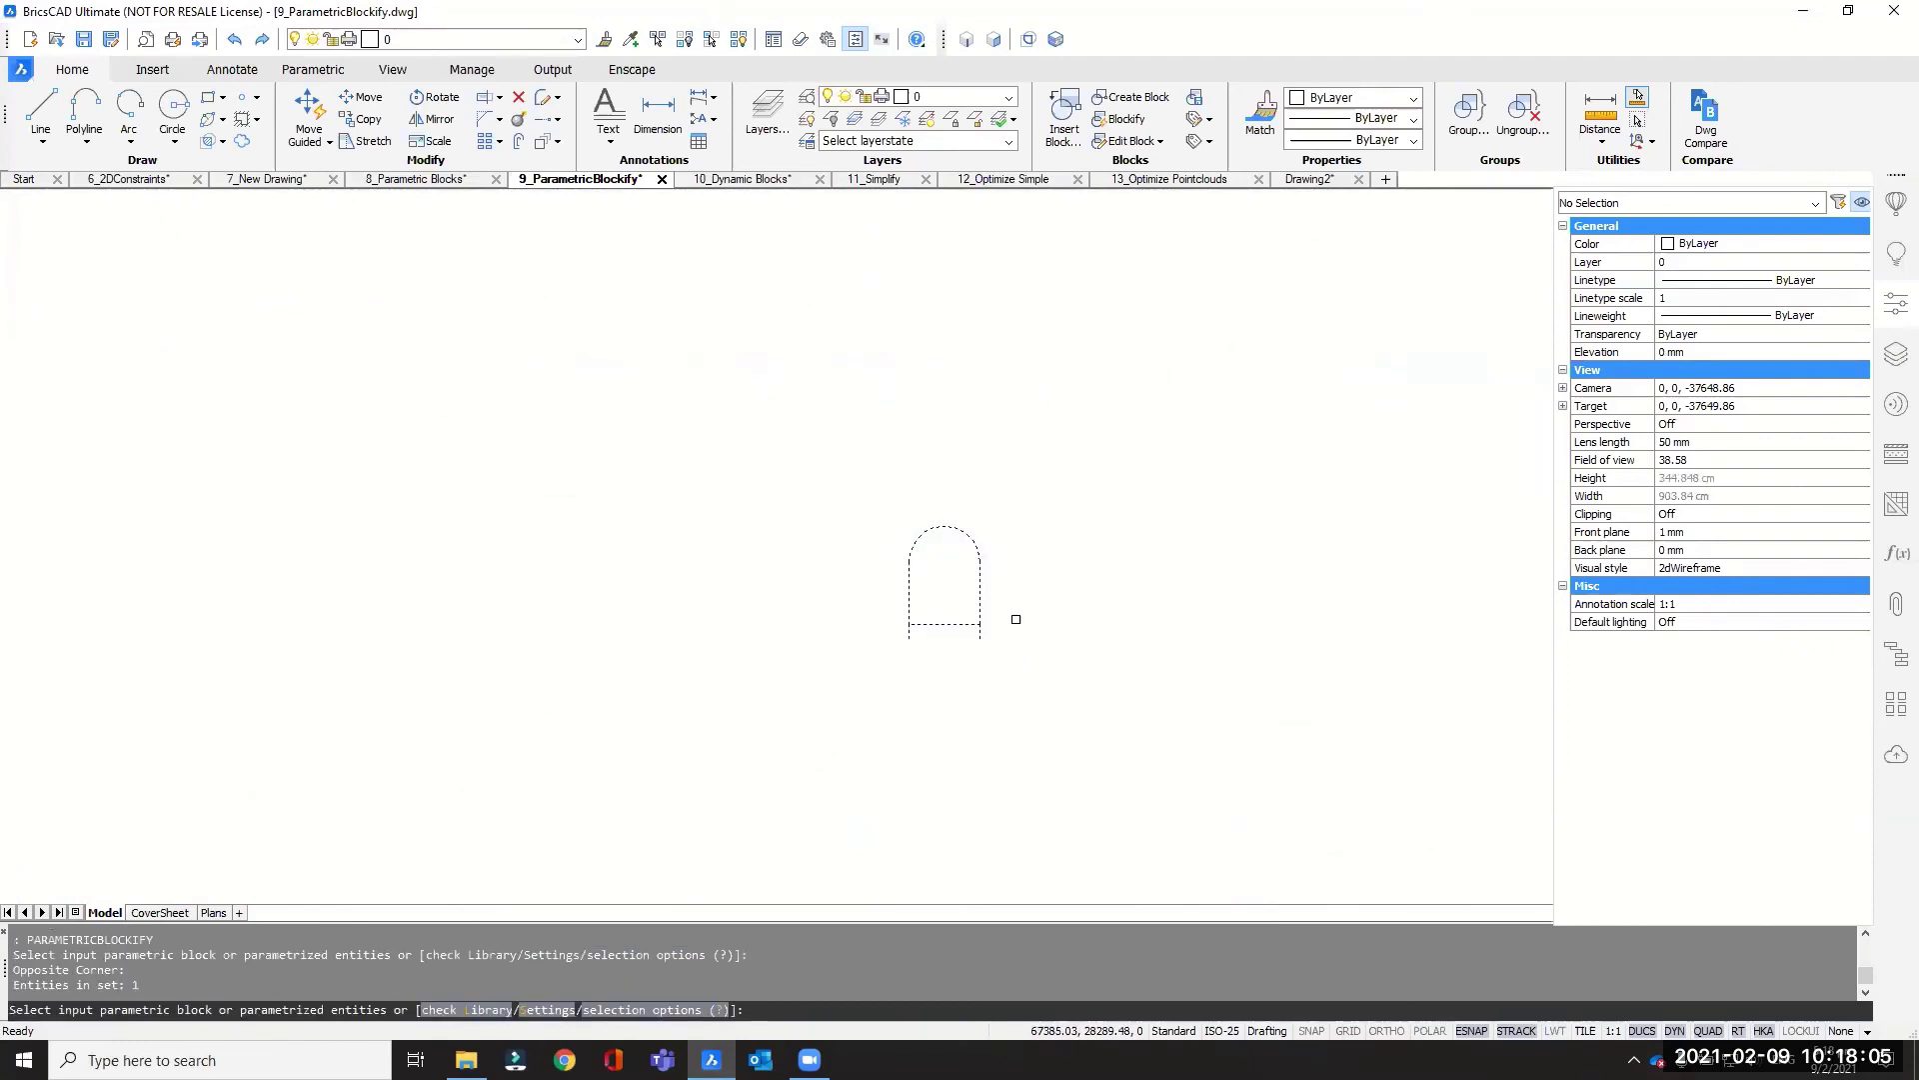
key("Return")
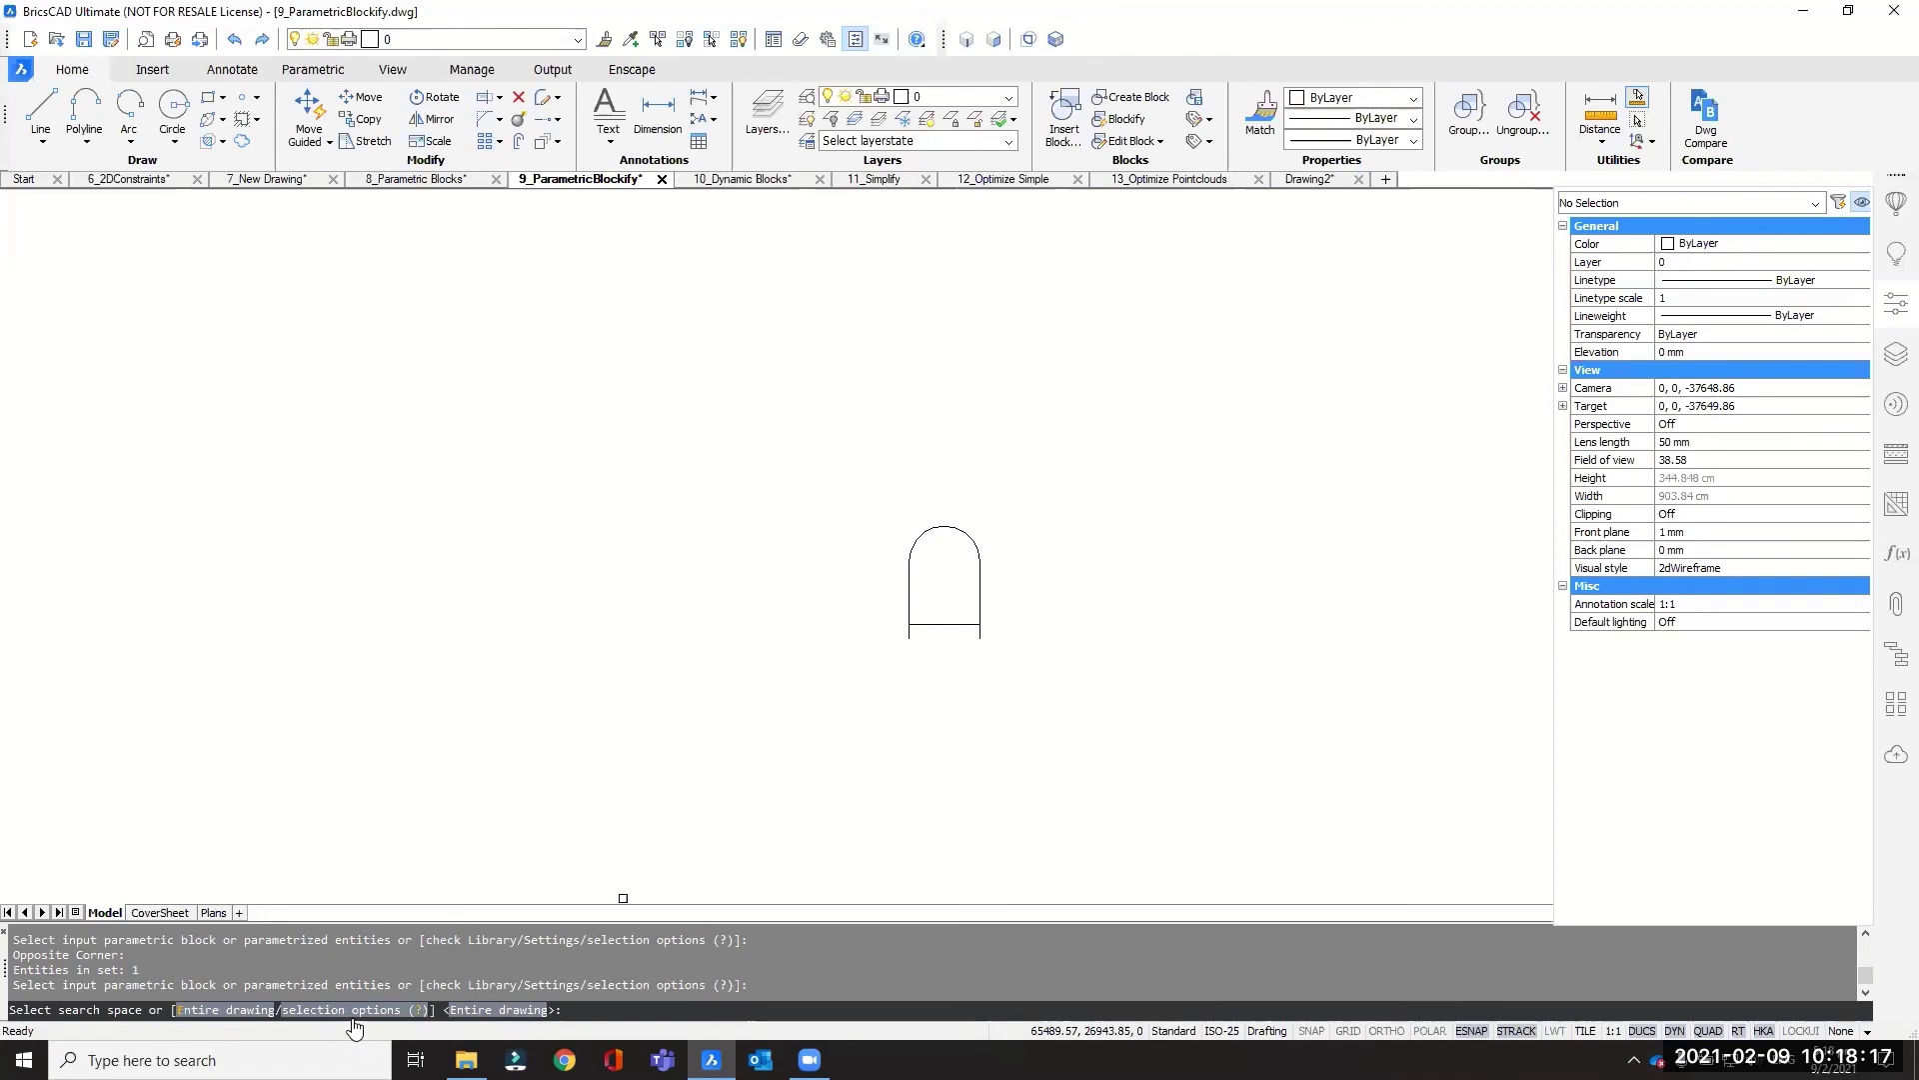
Step: Limit the search space to the washrooms beside the stair core in the upper floor plan and convert the matching fixtures
scroll(846, 810, "down", 8)
scroll(845, 811, "down", 4)
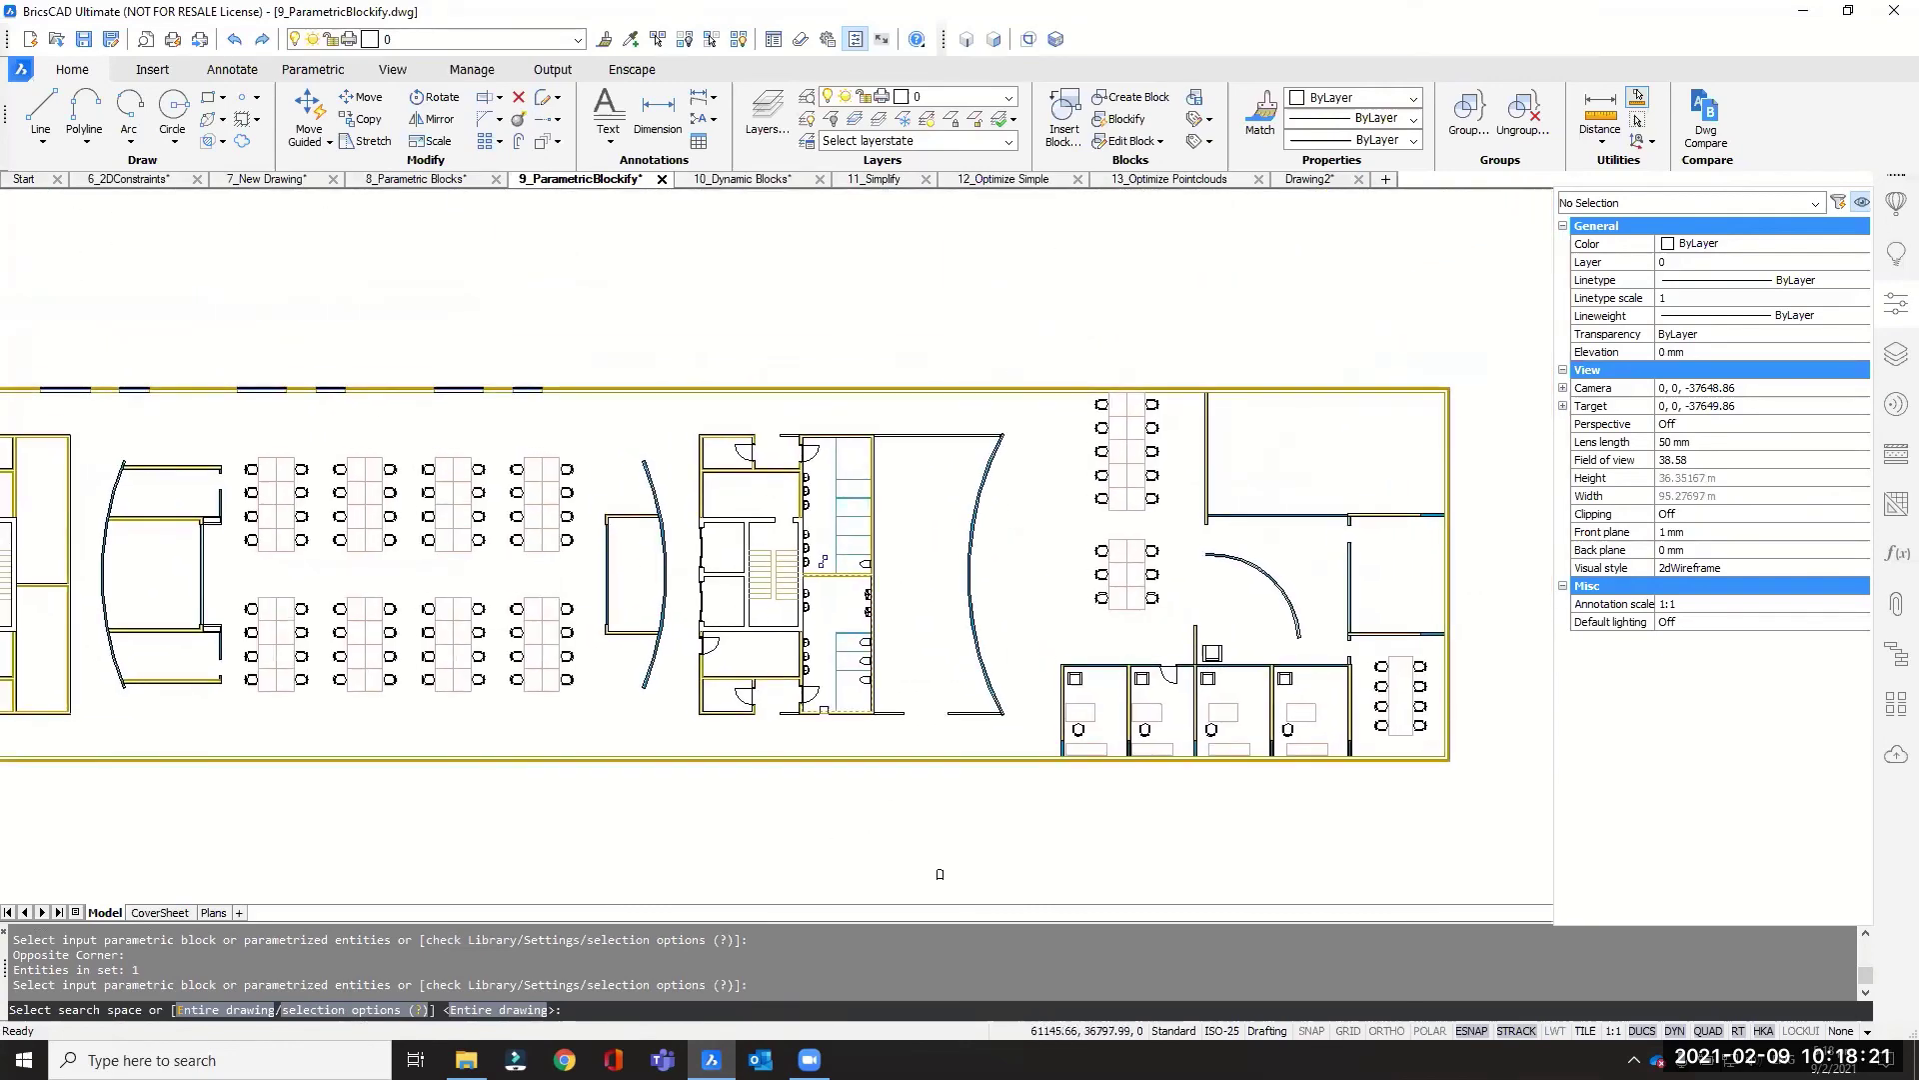
scroll(823, 613, "up", 2)
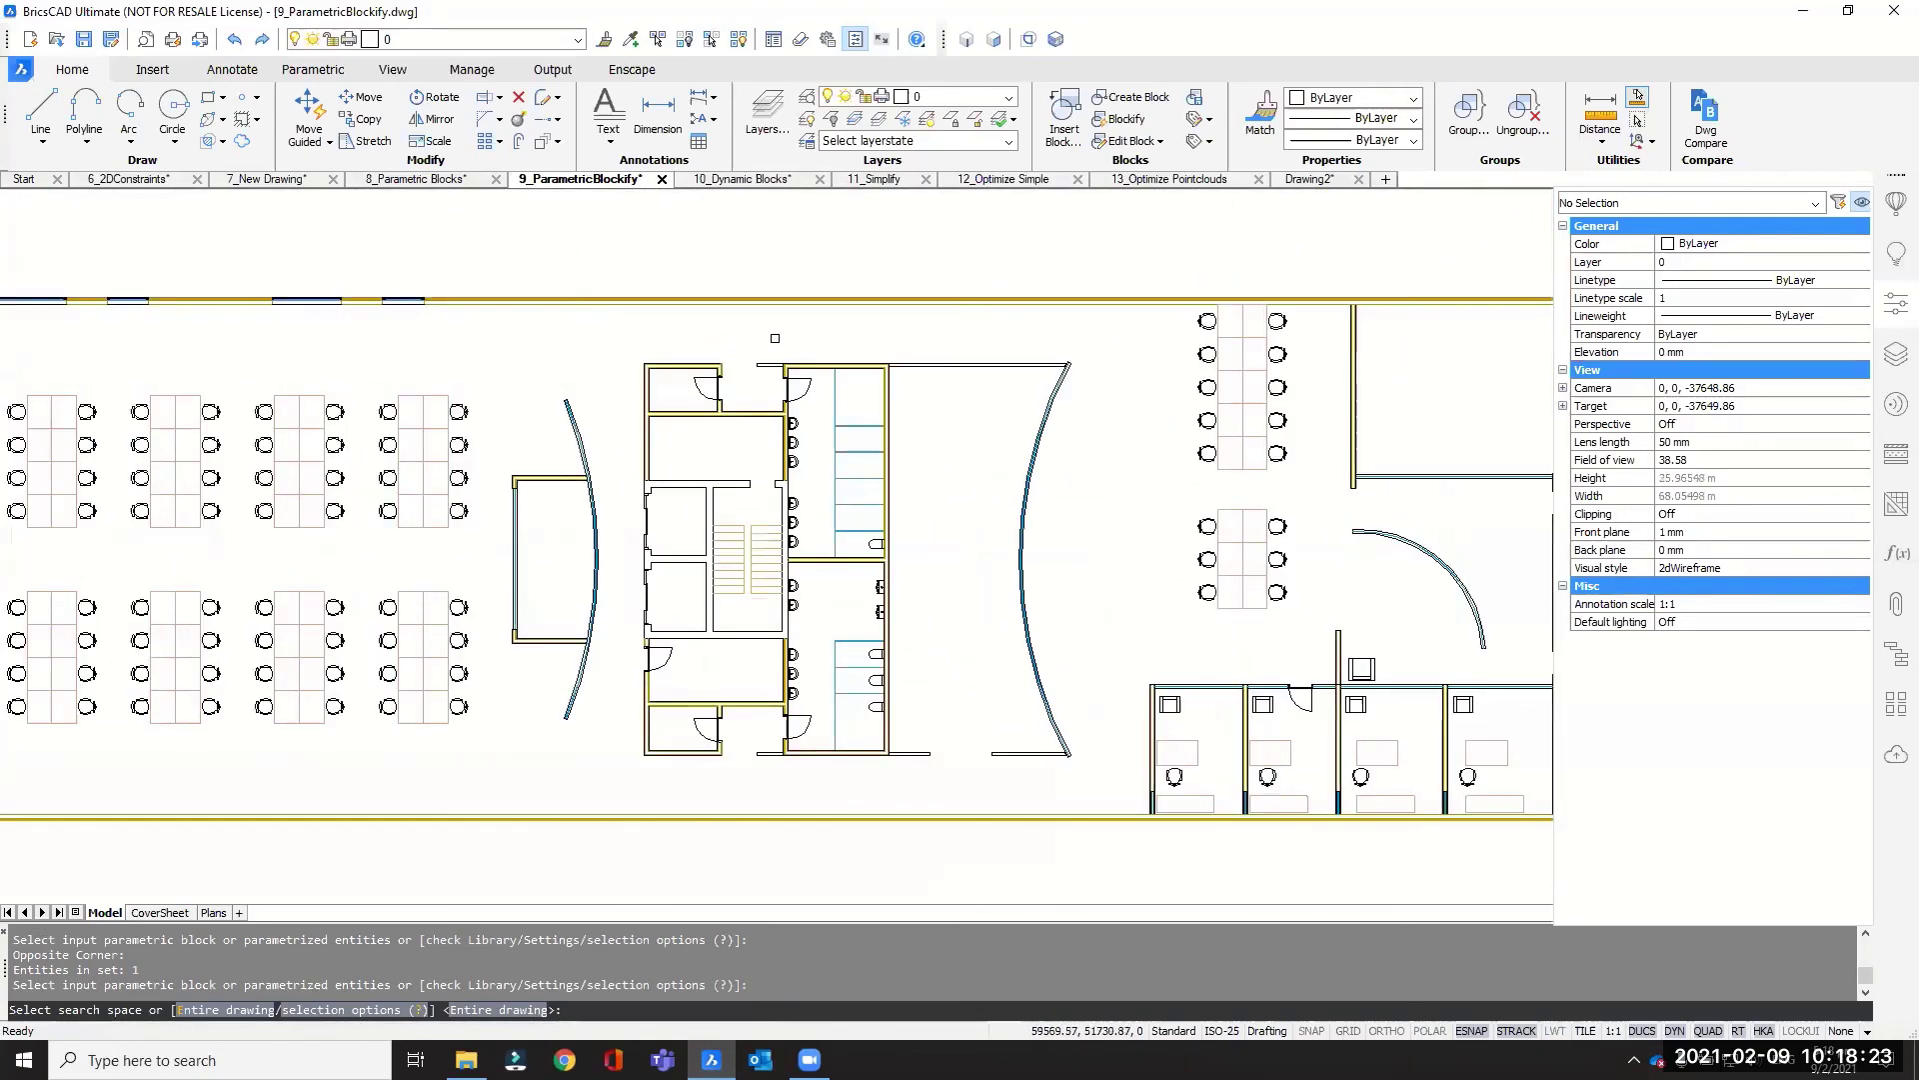
left_click(765, 343)
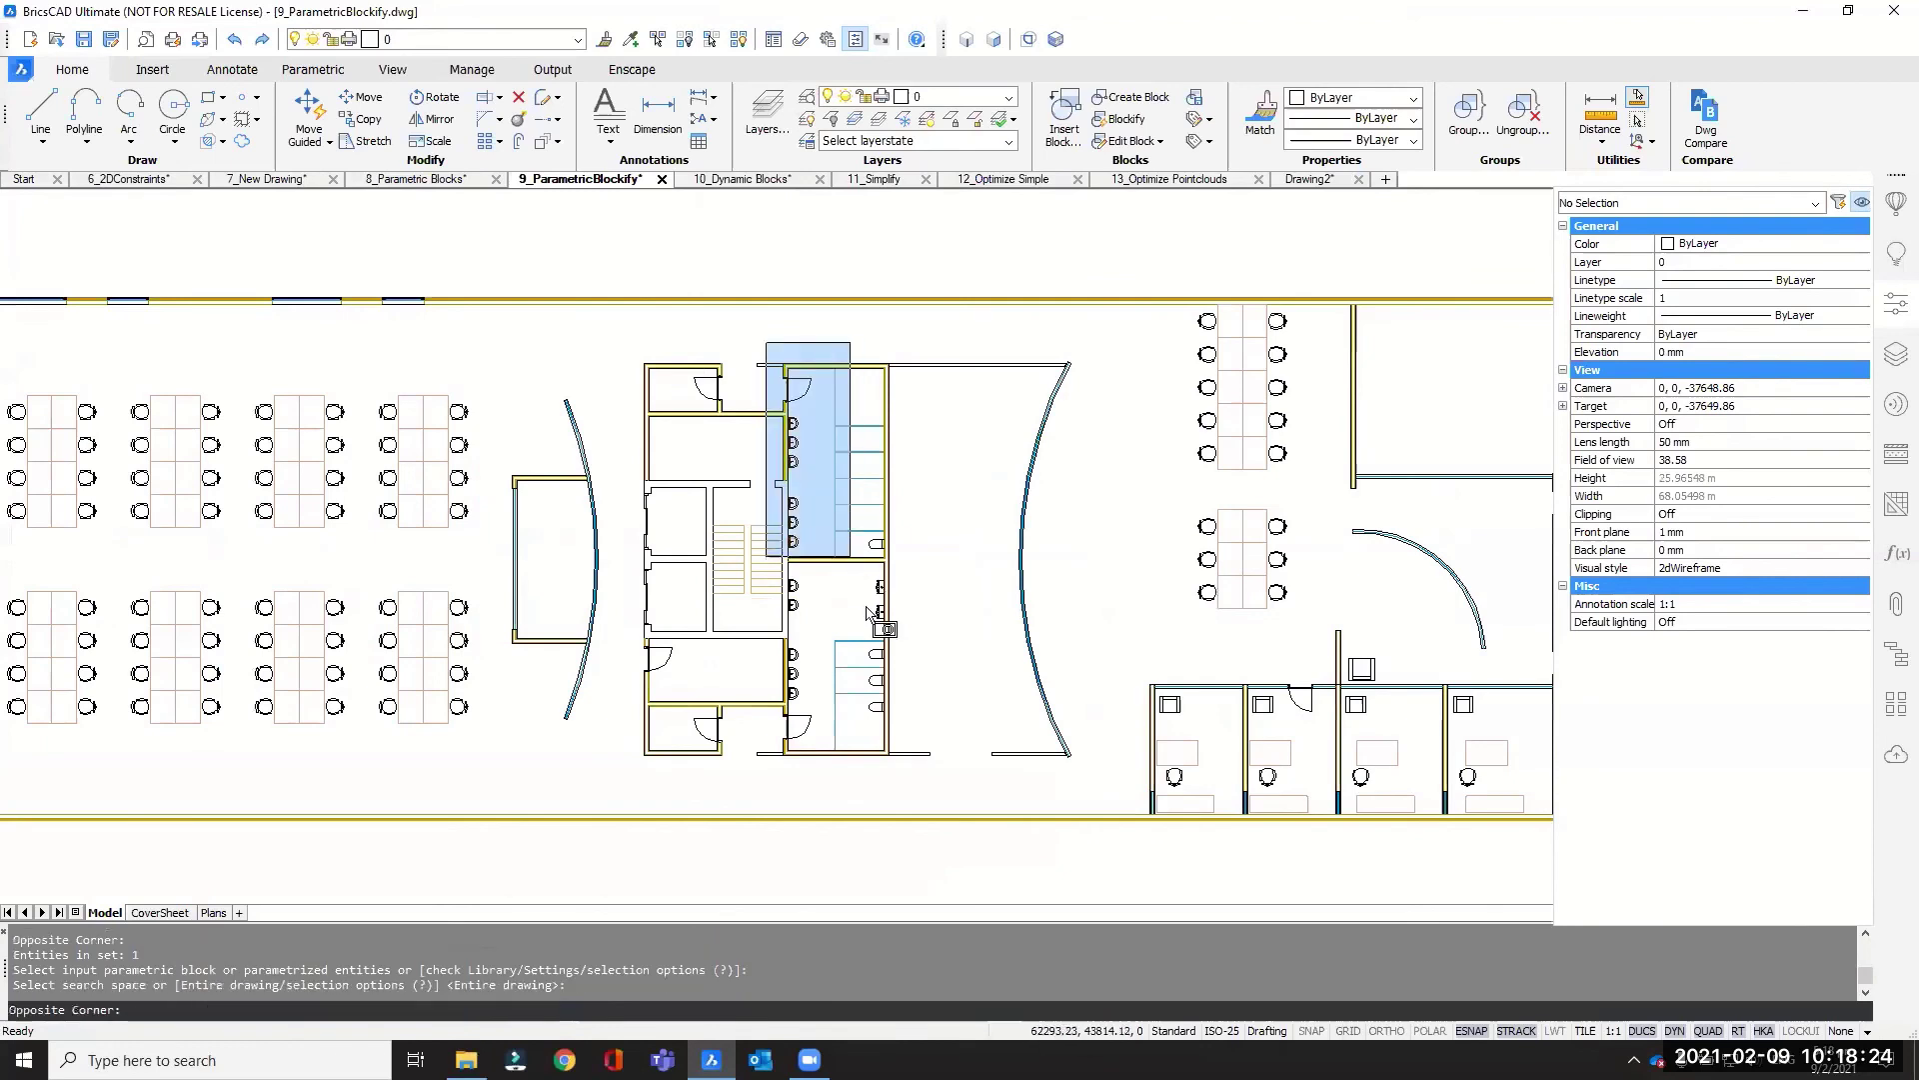
left_click(914, 772)
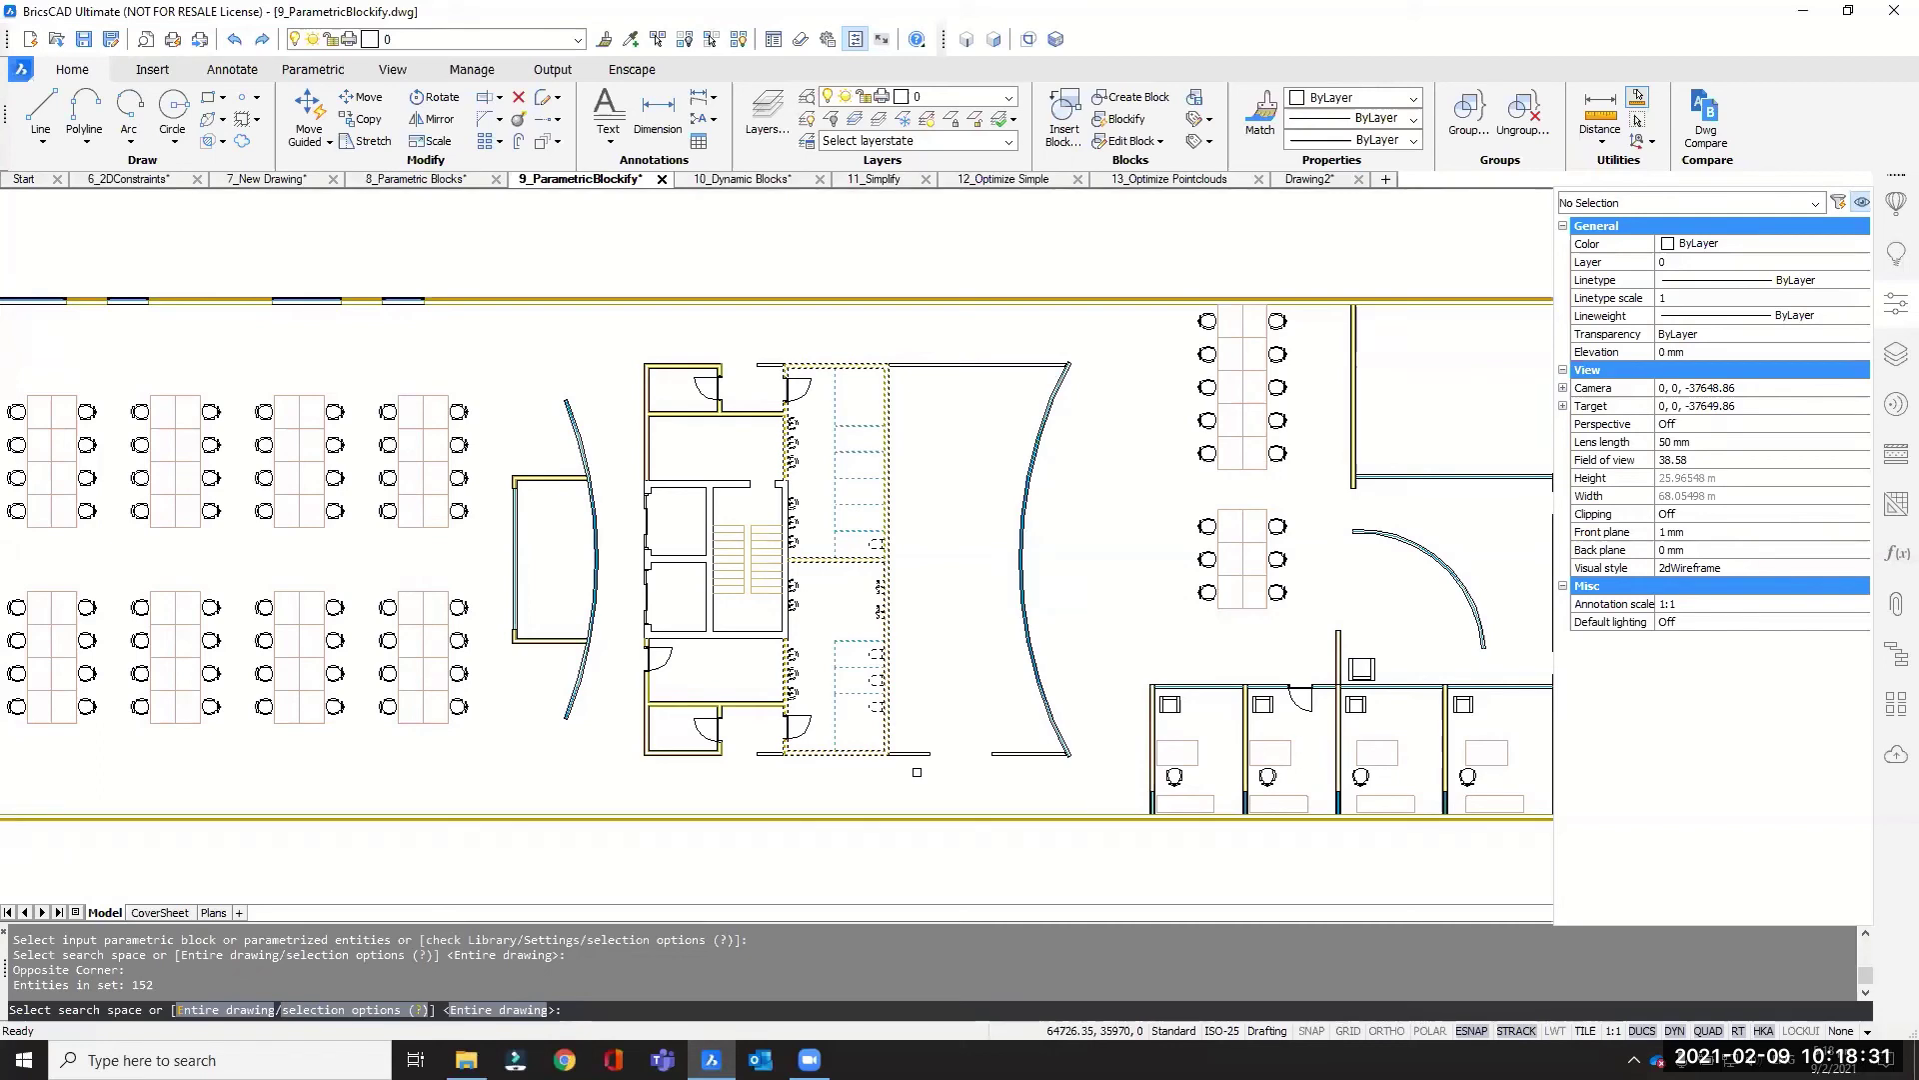
key("Return")
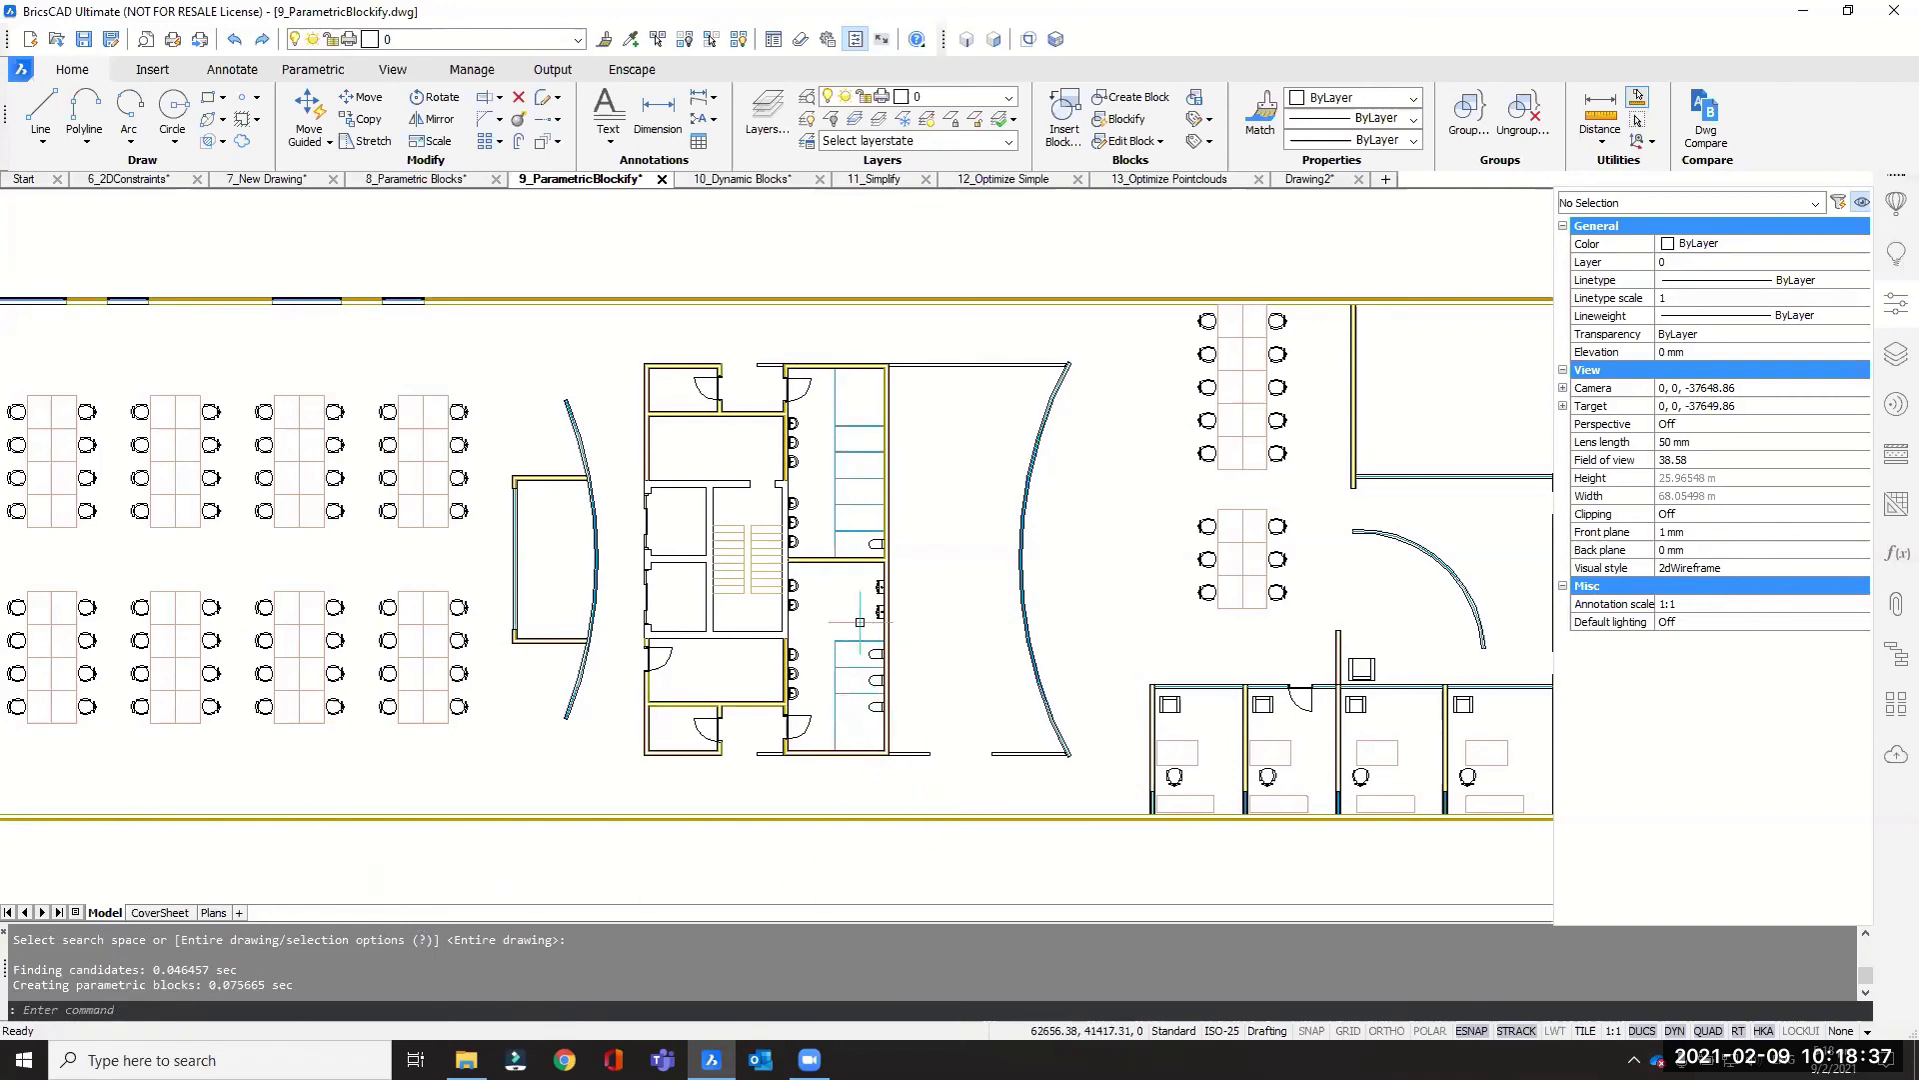
Step: Select the upper sink just below the washroom partition and examine its Sanitary parameter options, keeping it as Sink
scroll(830, 650, "up", 1)
scroll(850, 632, "up", 1)
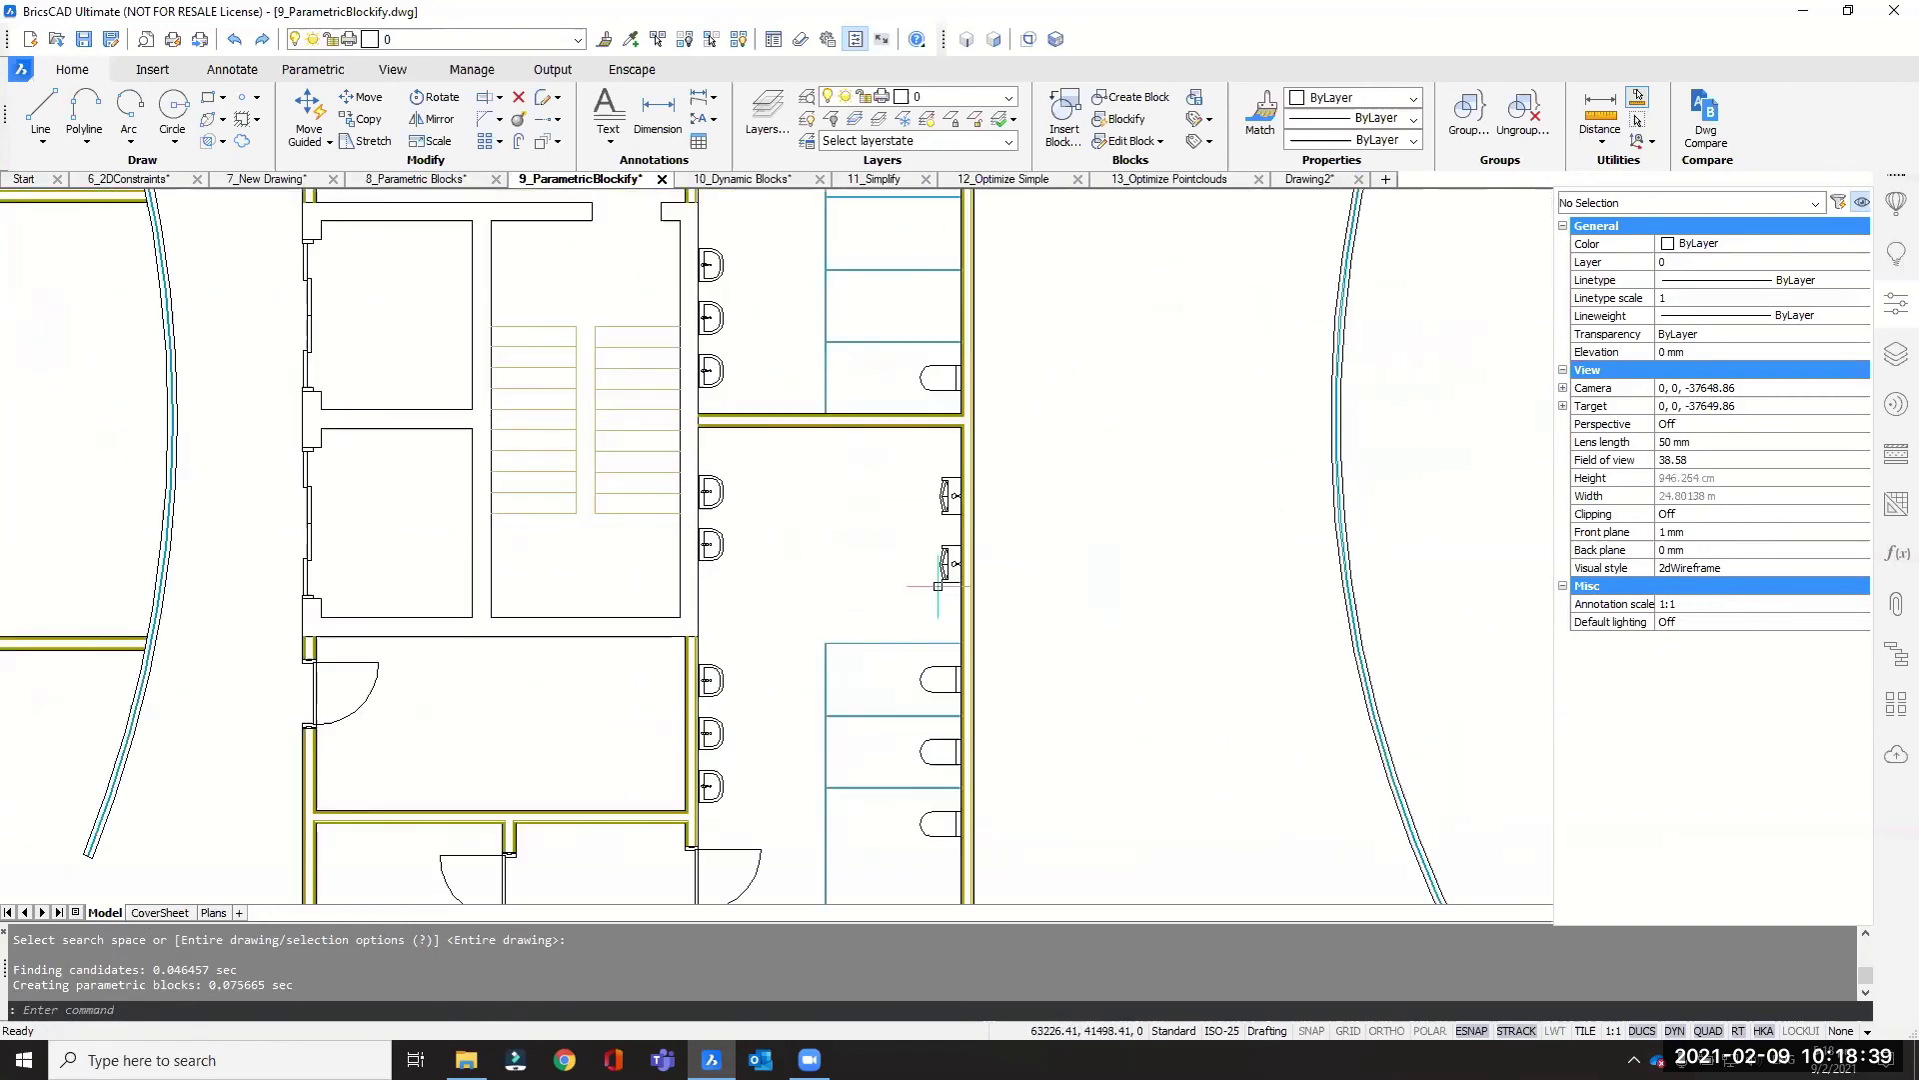
scroll(729, 479, "up", 1)
scroll(729, 479, "up", 1)
mouse_move(683, 462)
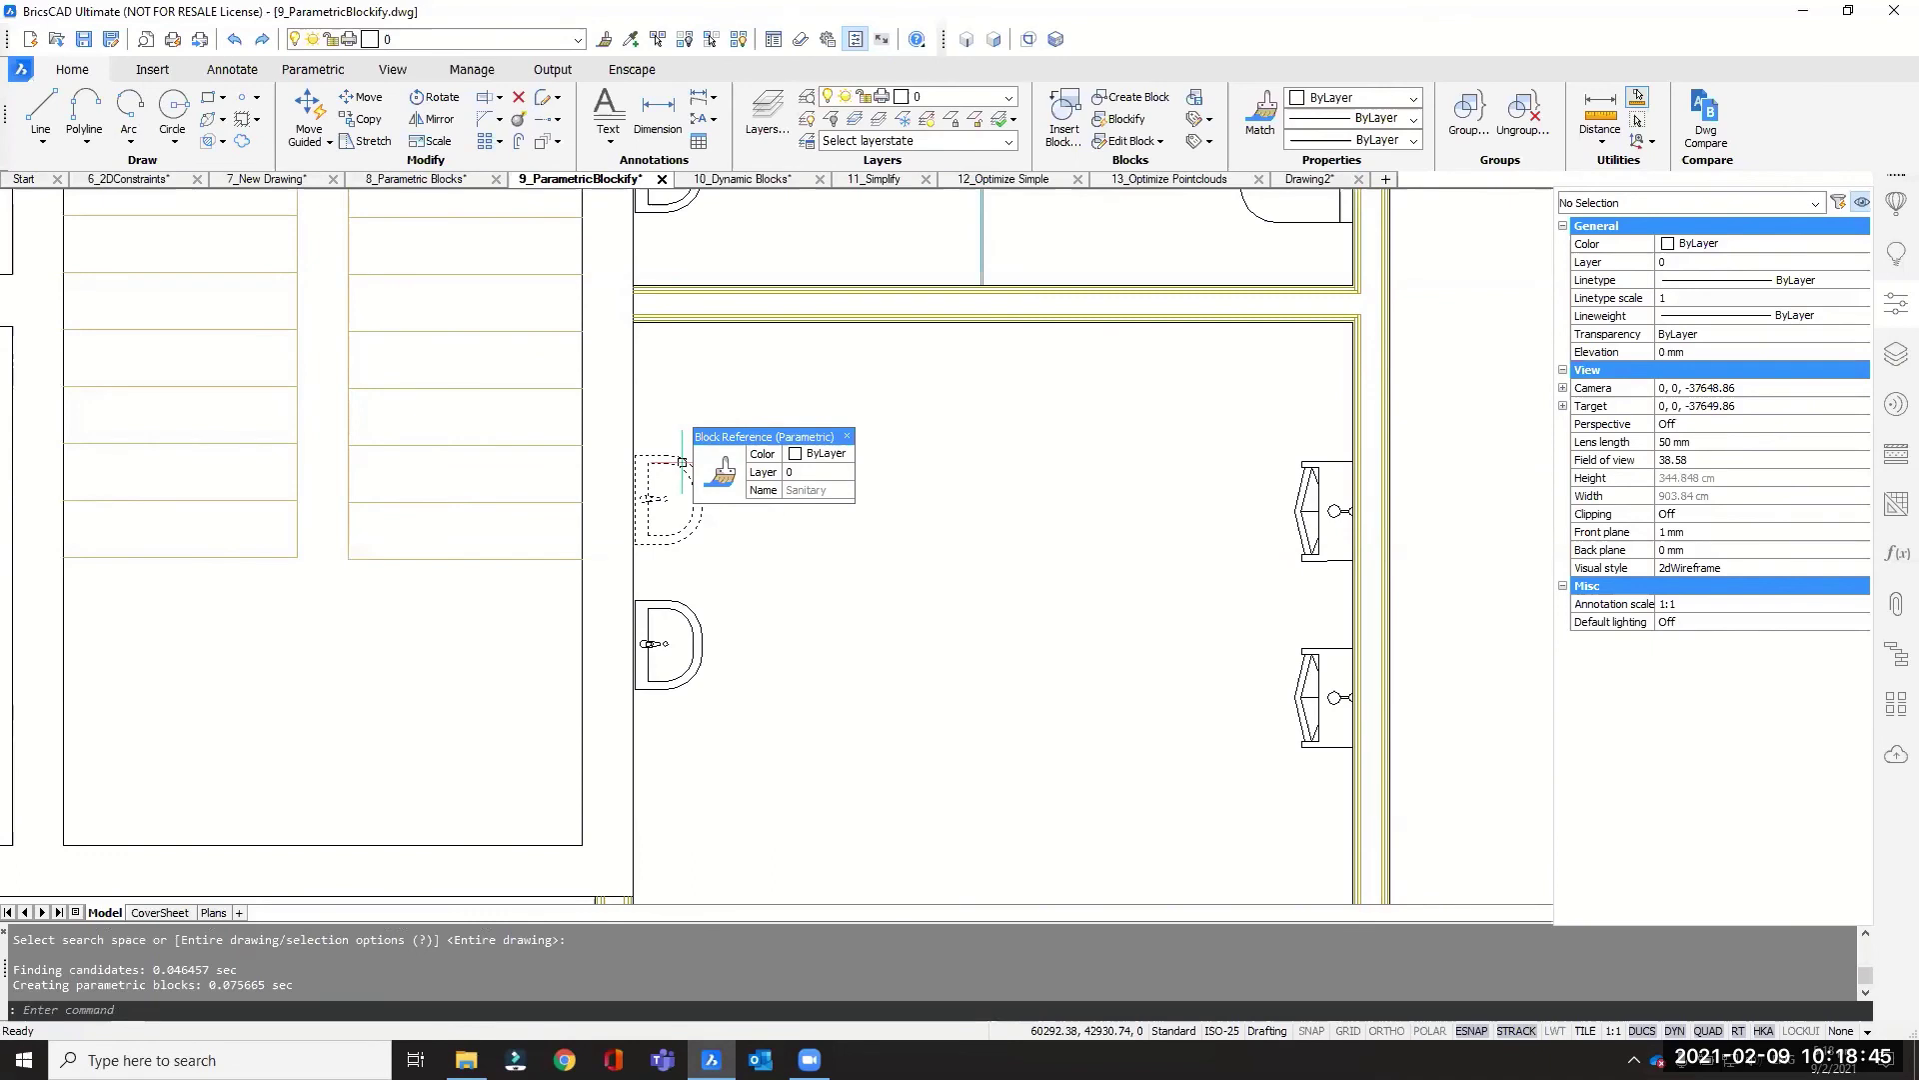
left_click(682, 462)
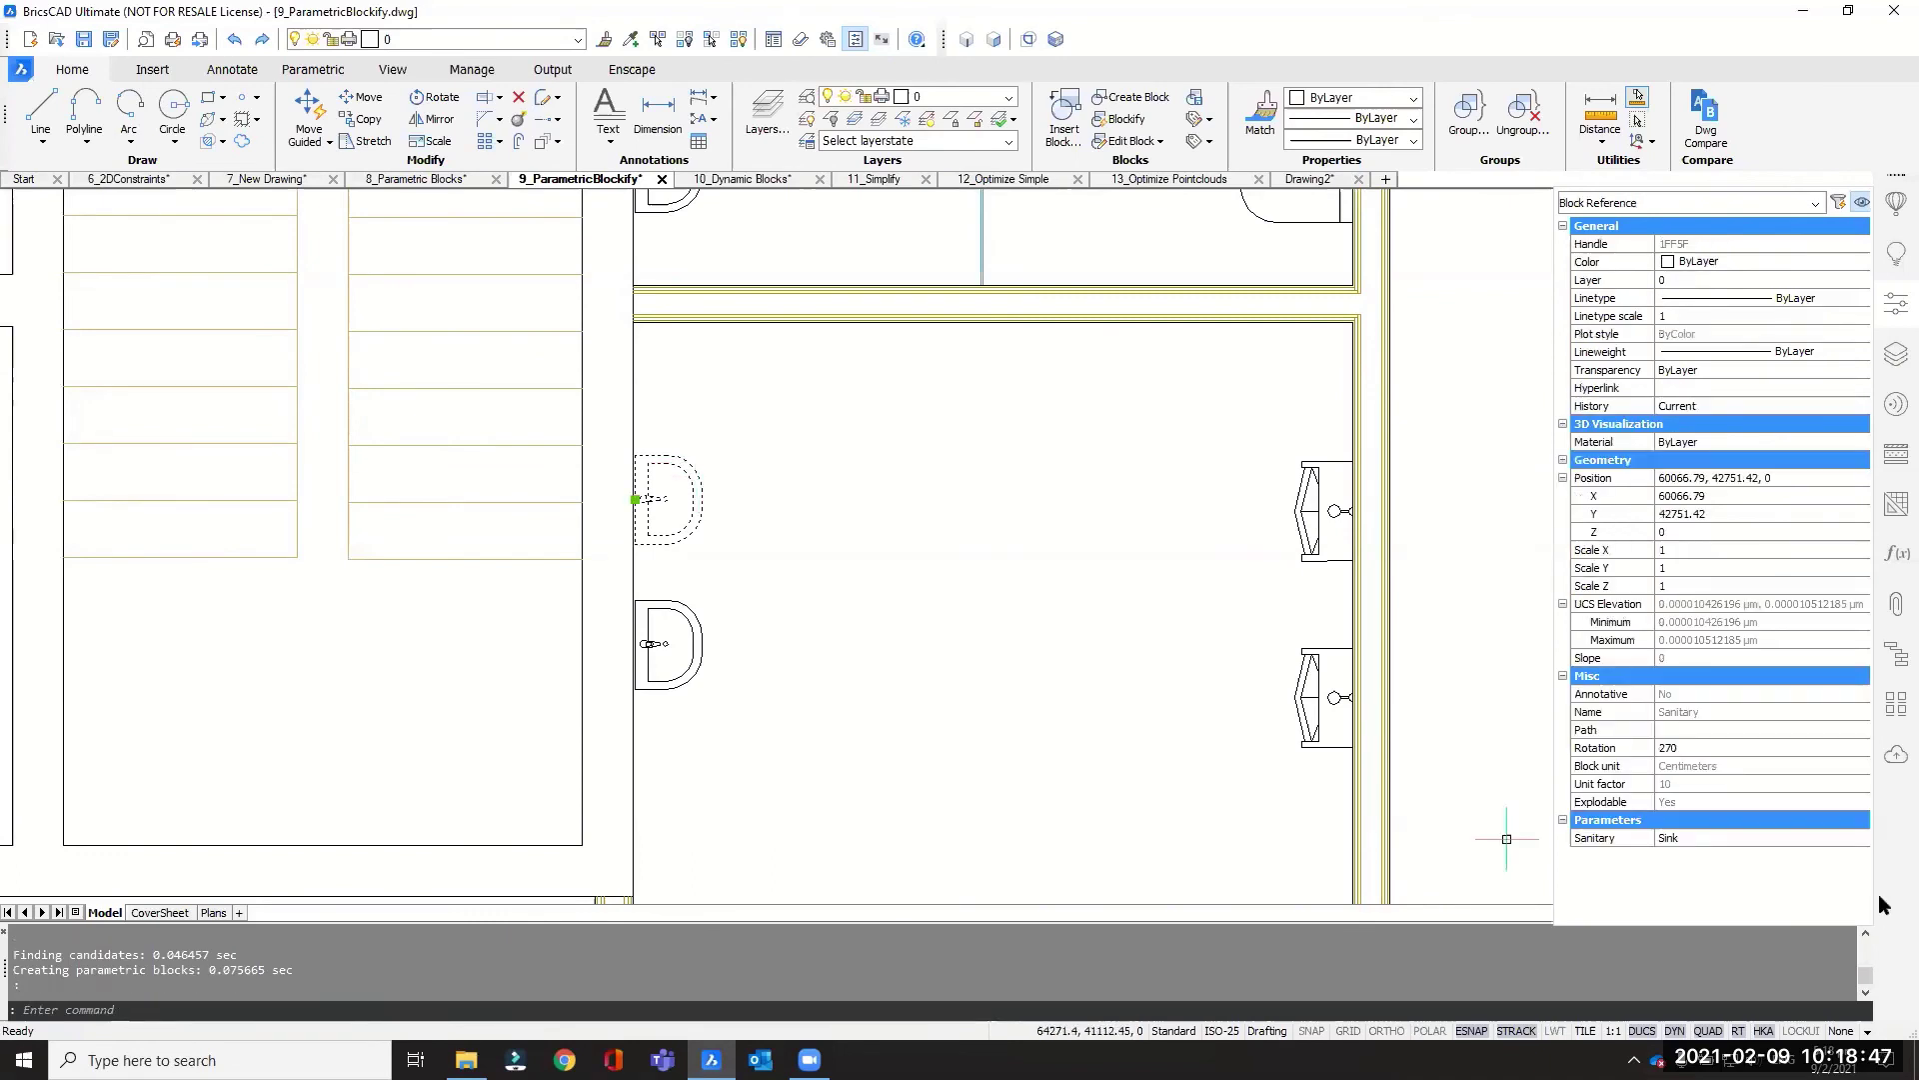
left_click(1683, 839)
left_click(1684, 839)
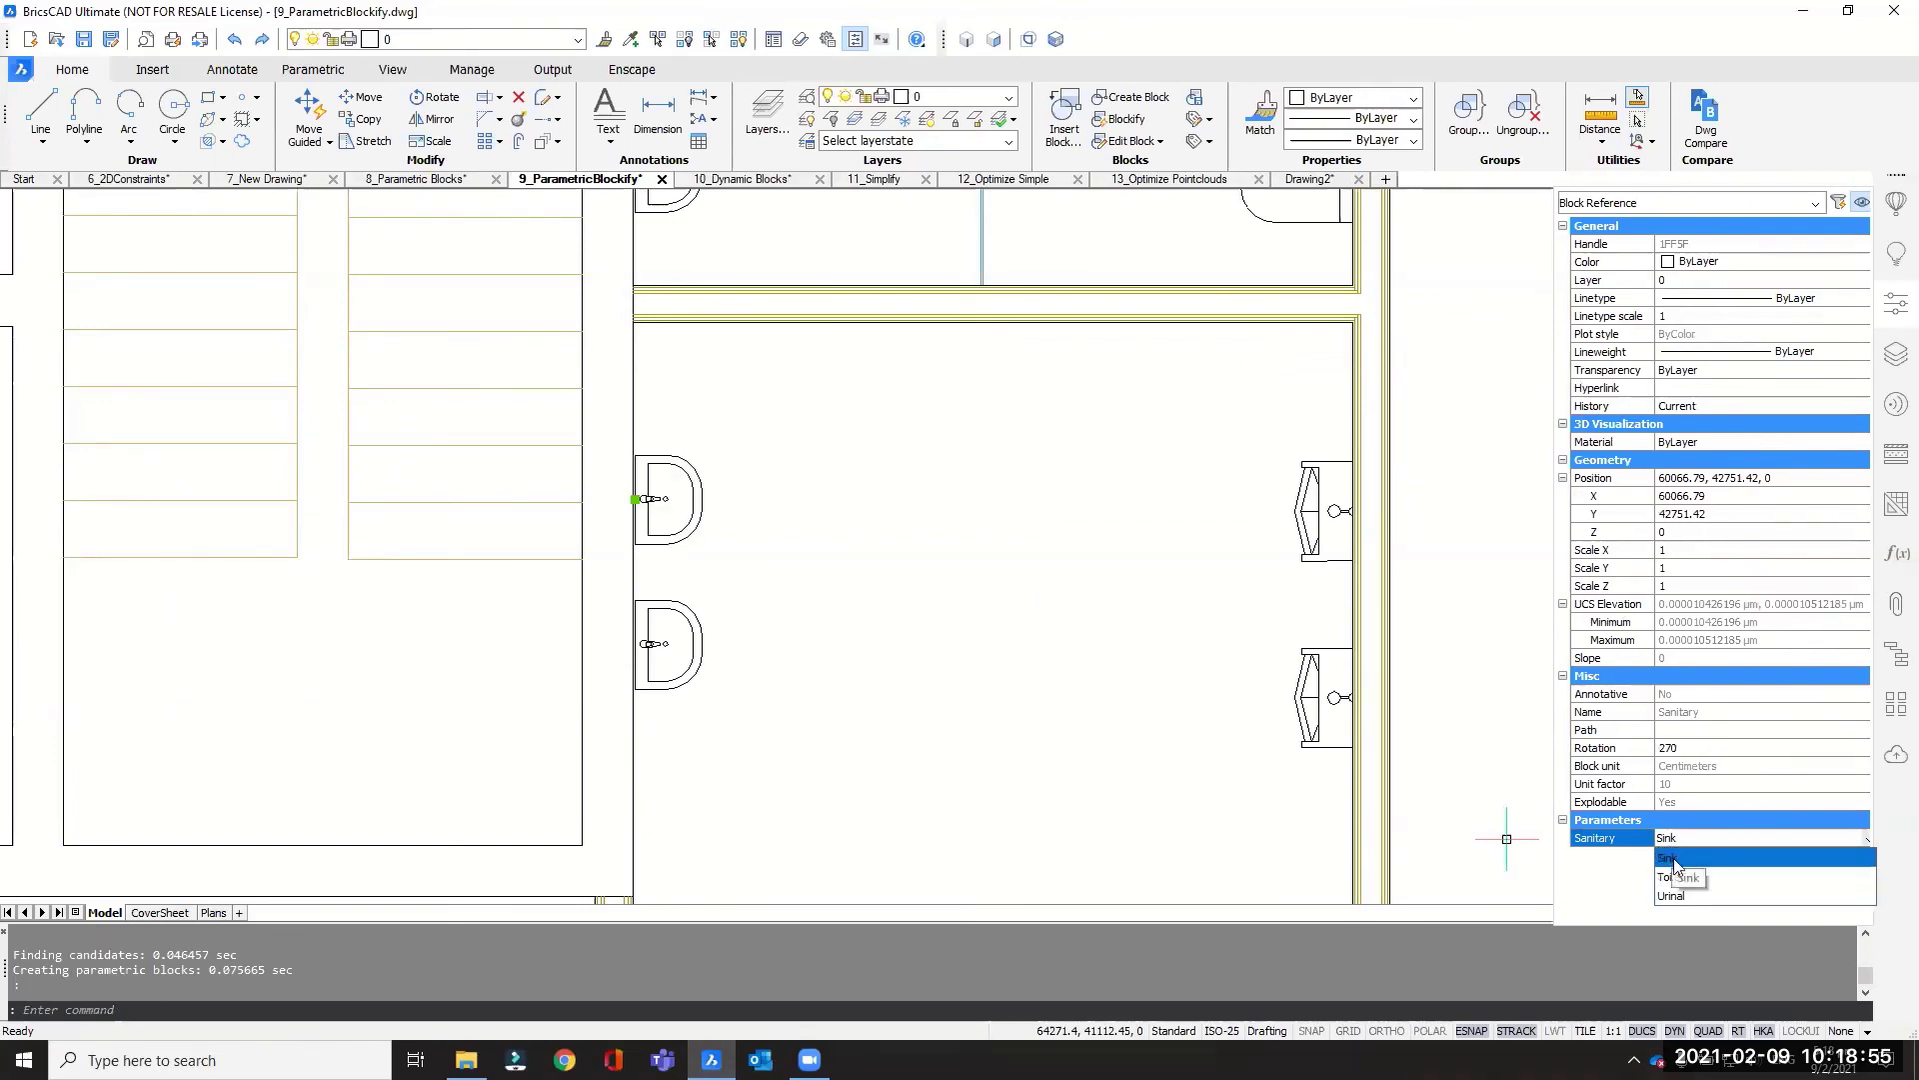
left_click(1063, 550)
scroll(1059, 565, "down", 3)
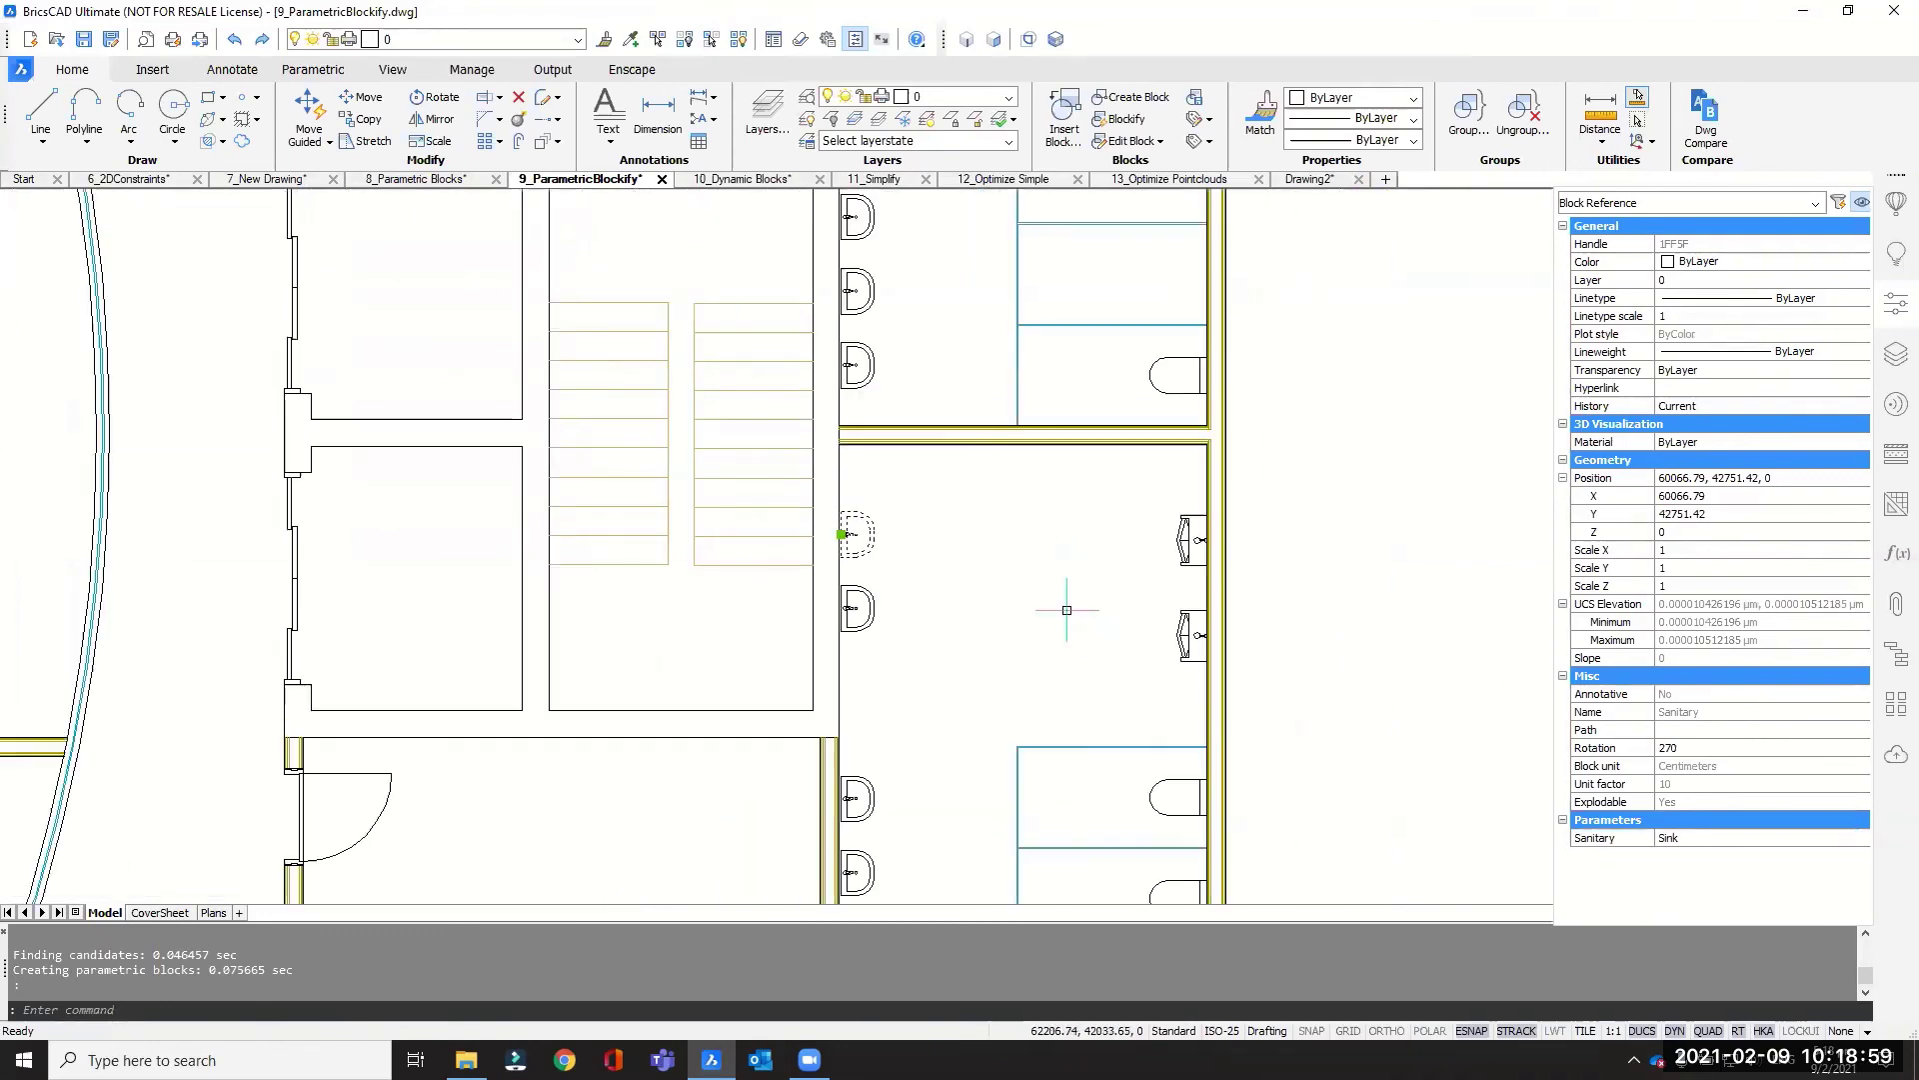
Step: Deselect the sink and switch to the 10_Dynamic Blocks drawing with the object properties hidden
key("Escape")
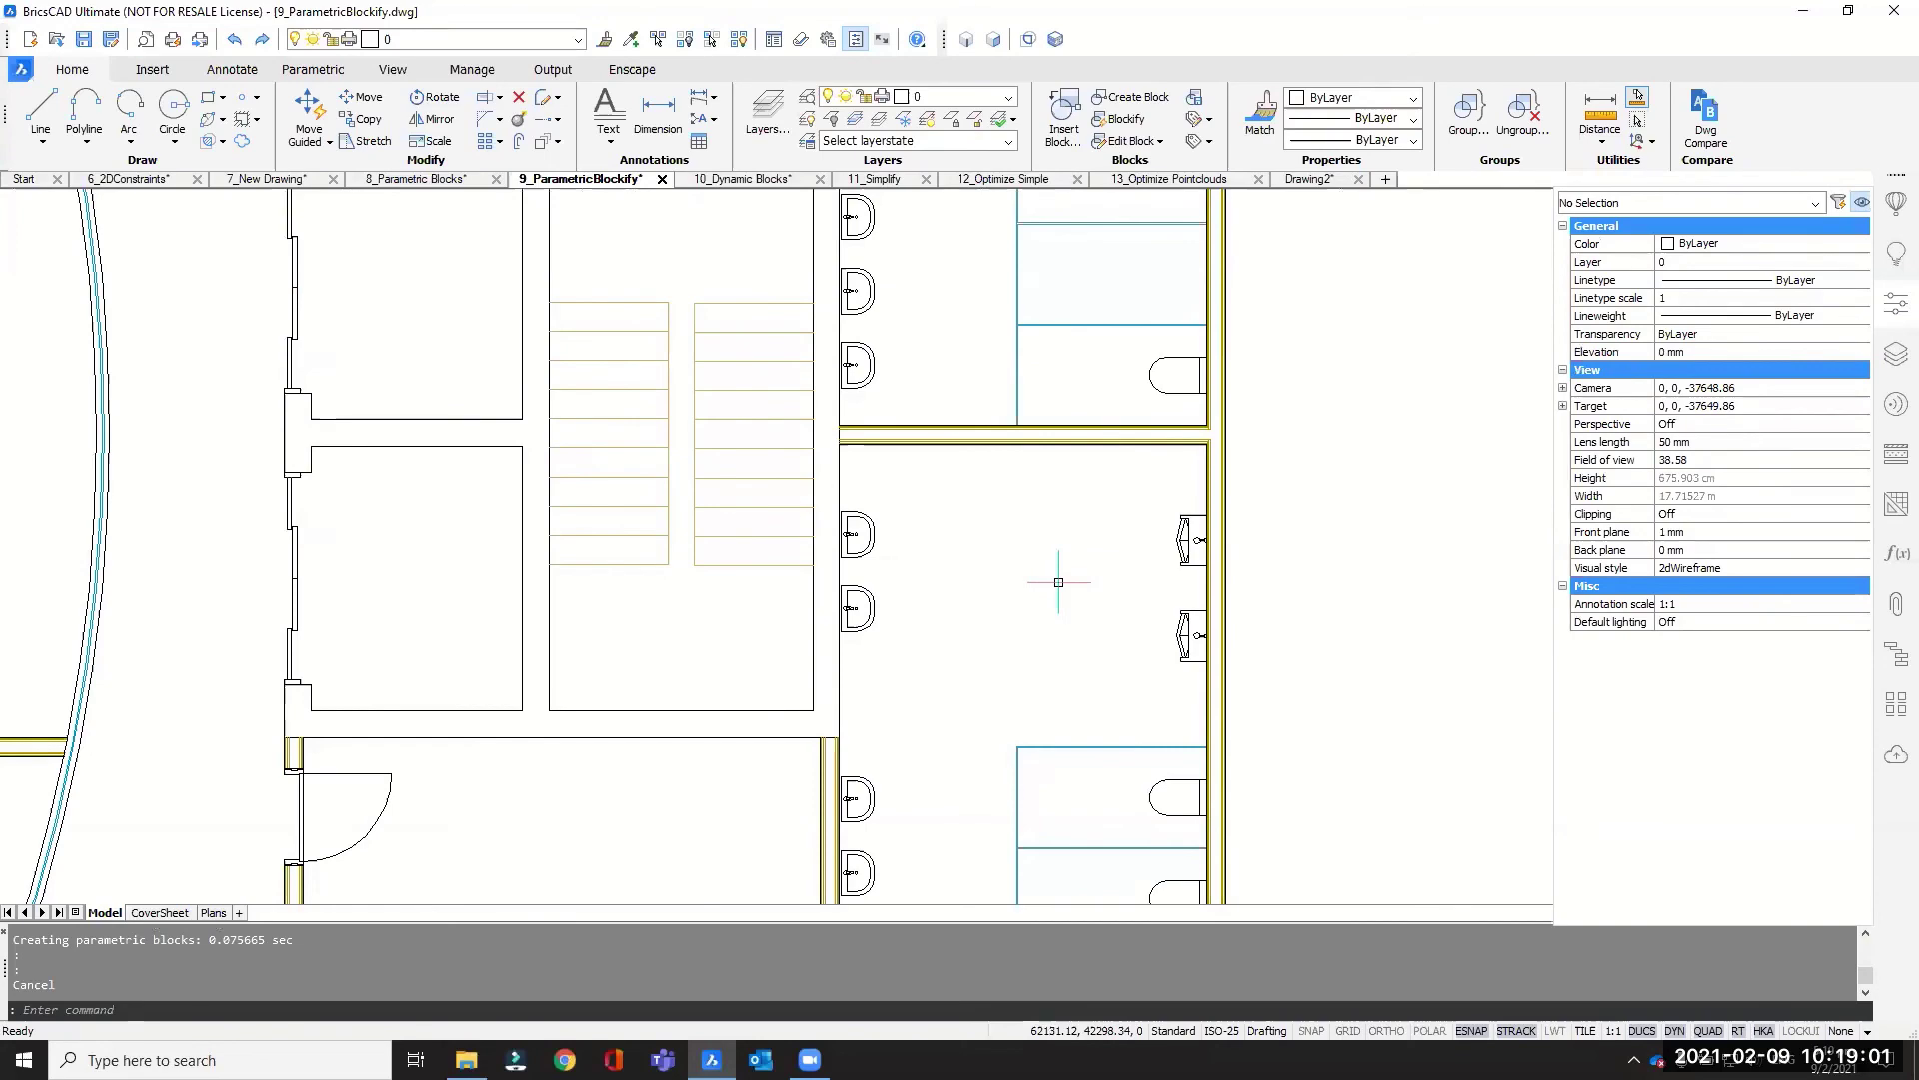
scroll(1058, 582, "down", 3)
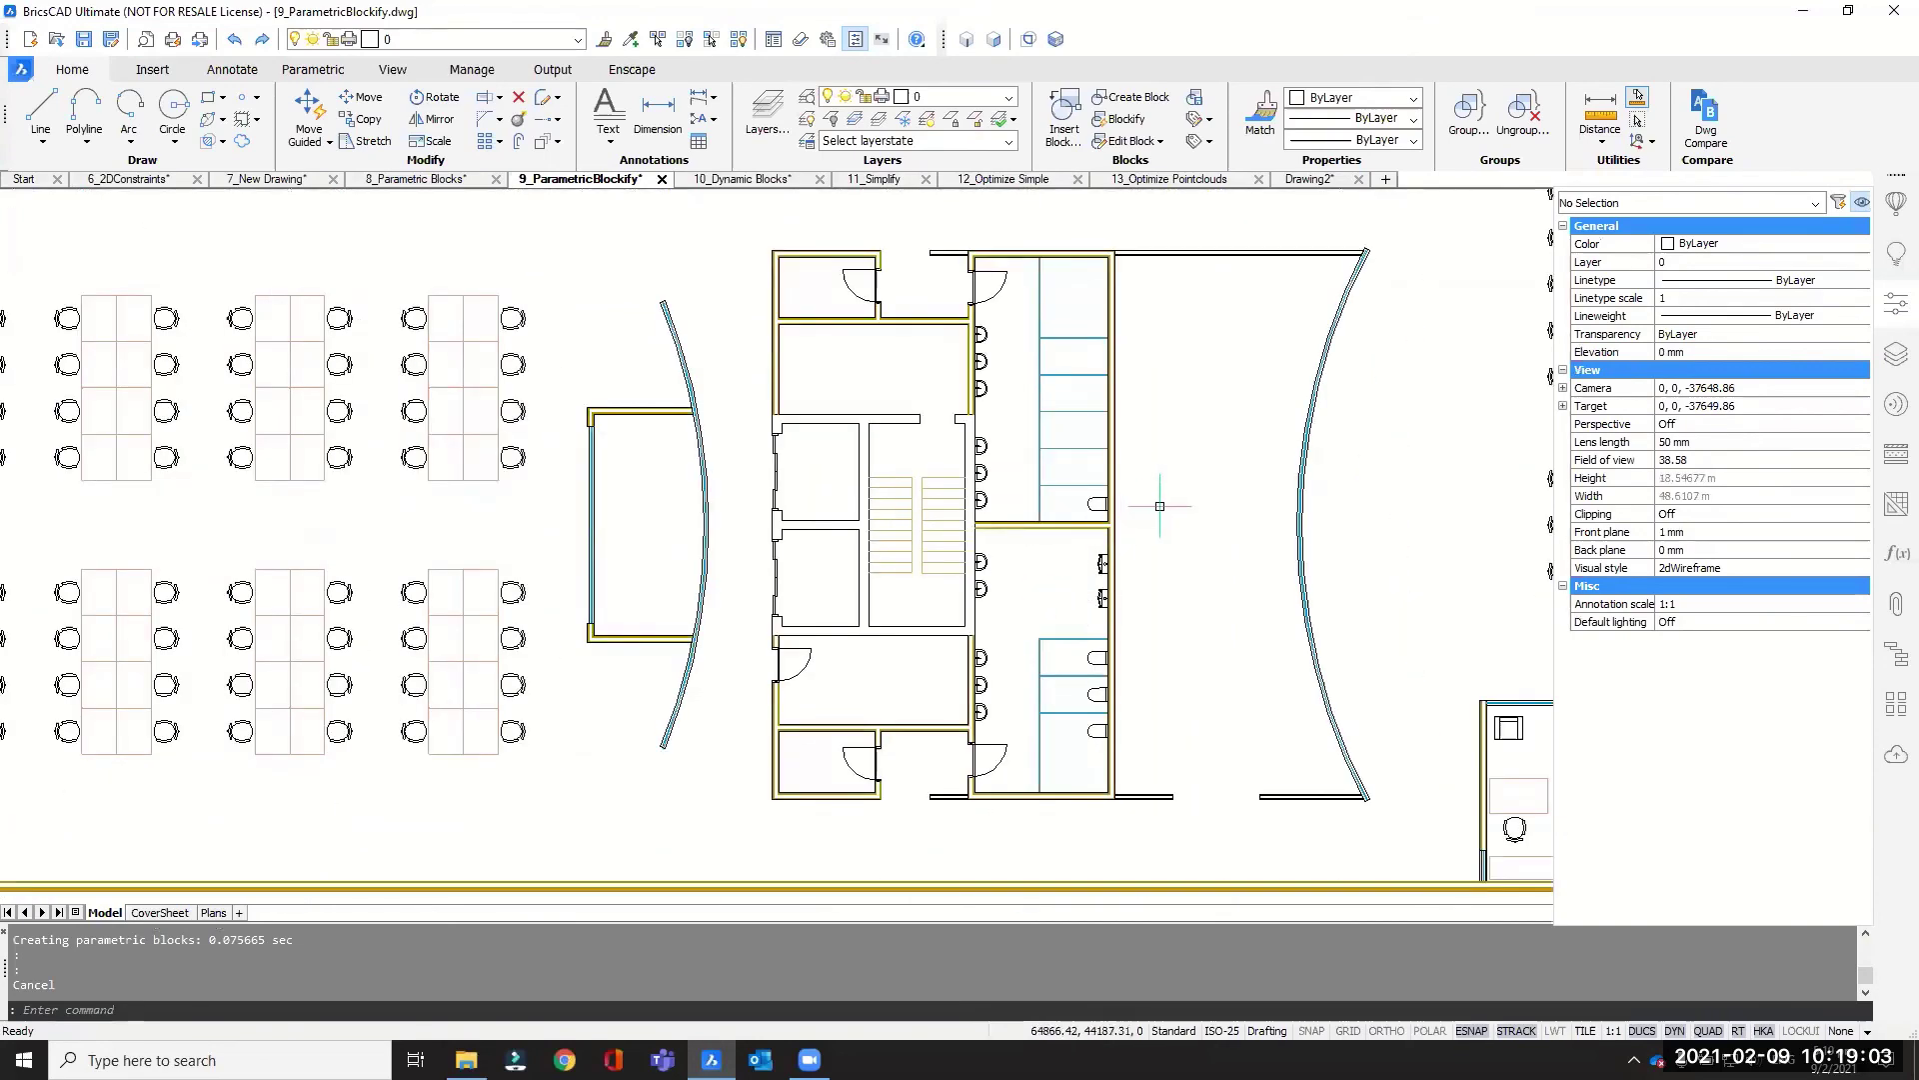
scroll(1166, 513, "down", 2)
mouse_move(1204, 819)
middle_mouse_down()
mouse_move(1034, 708)
mouse_move(1037, 725)
middle_mouse_up()
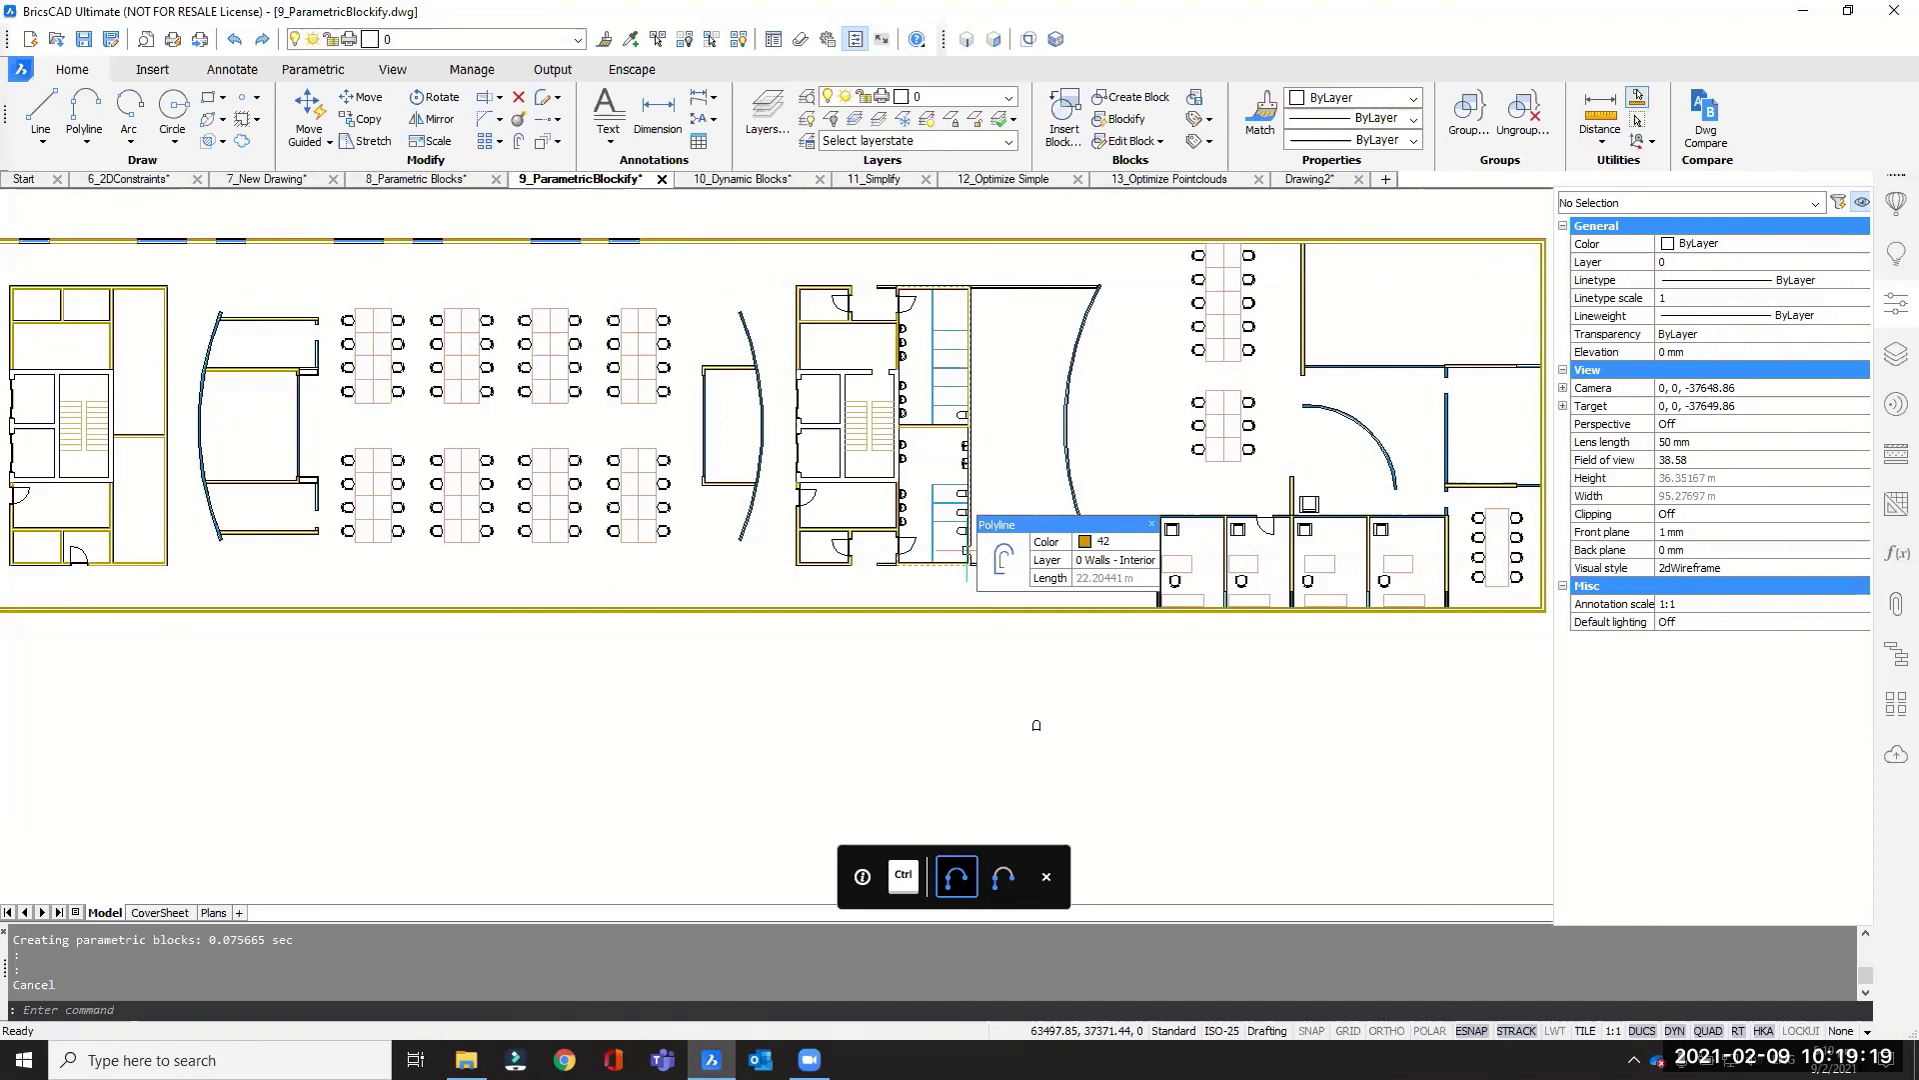
scroll(942, 714, "down", 5)
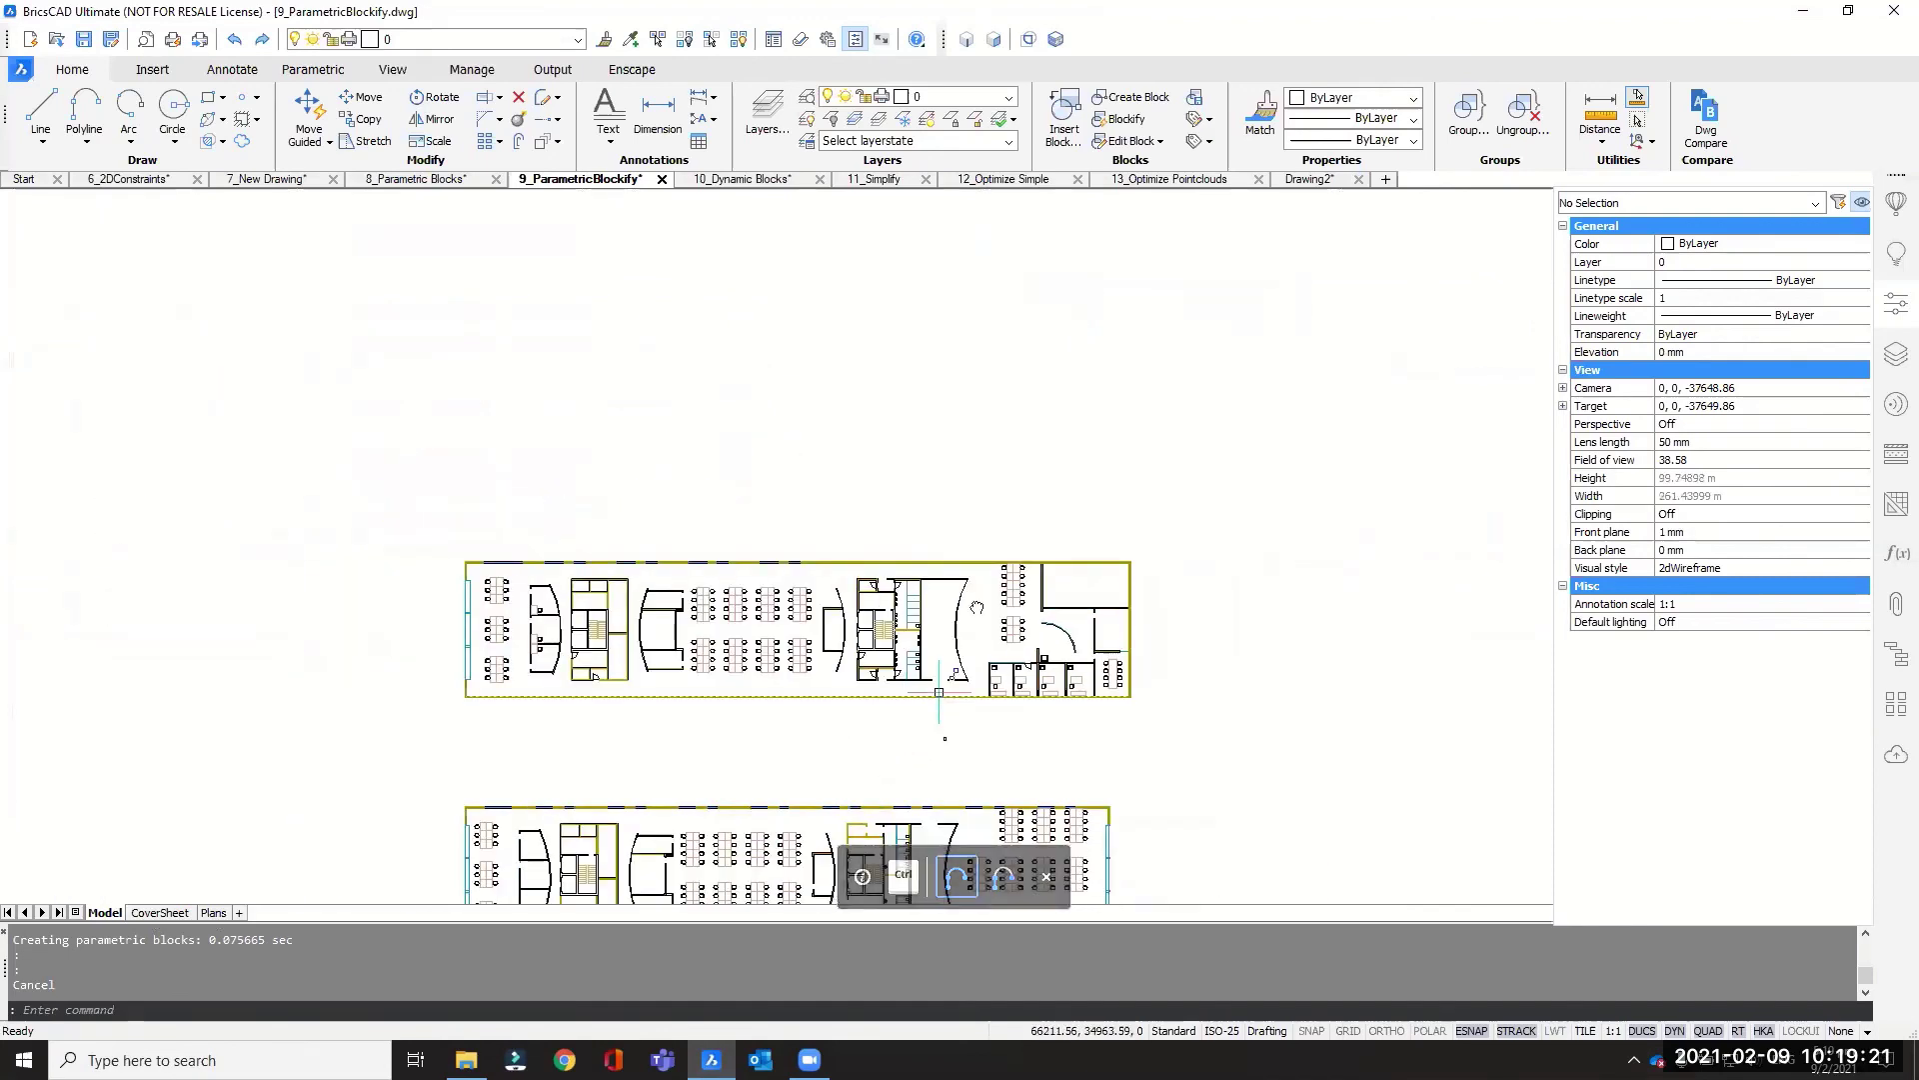
mouse_move(938, 691)
middle_mouse_down()
mouse_move(993, 537)
mouse_move(1021, 533)
middle_mouse_up()
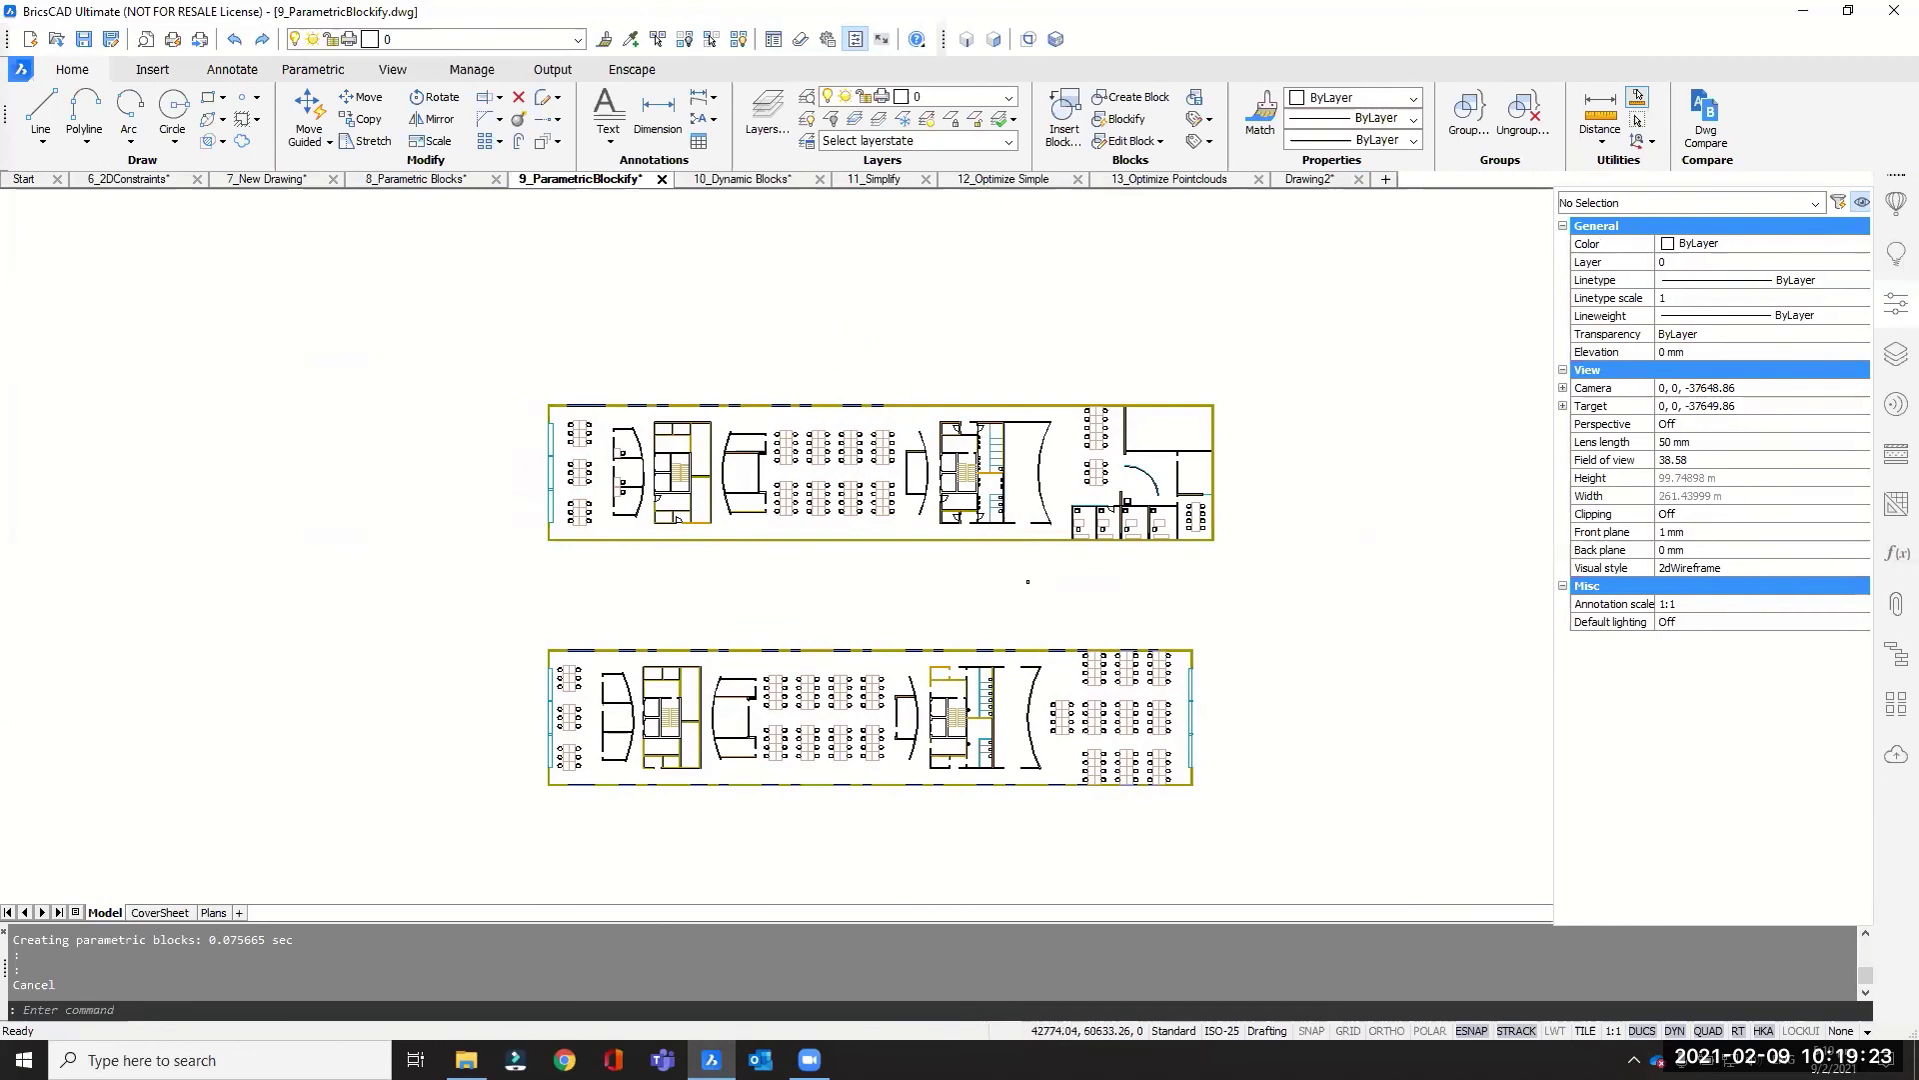
left_click(749, 180)
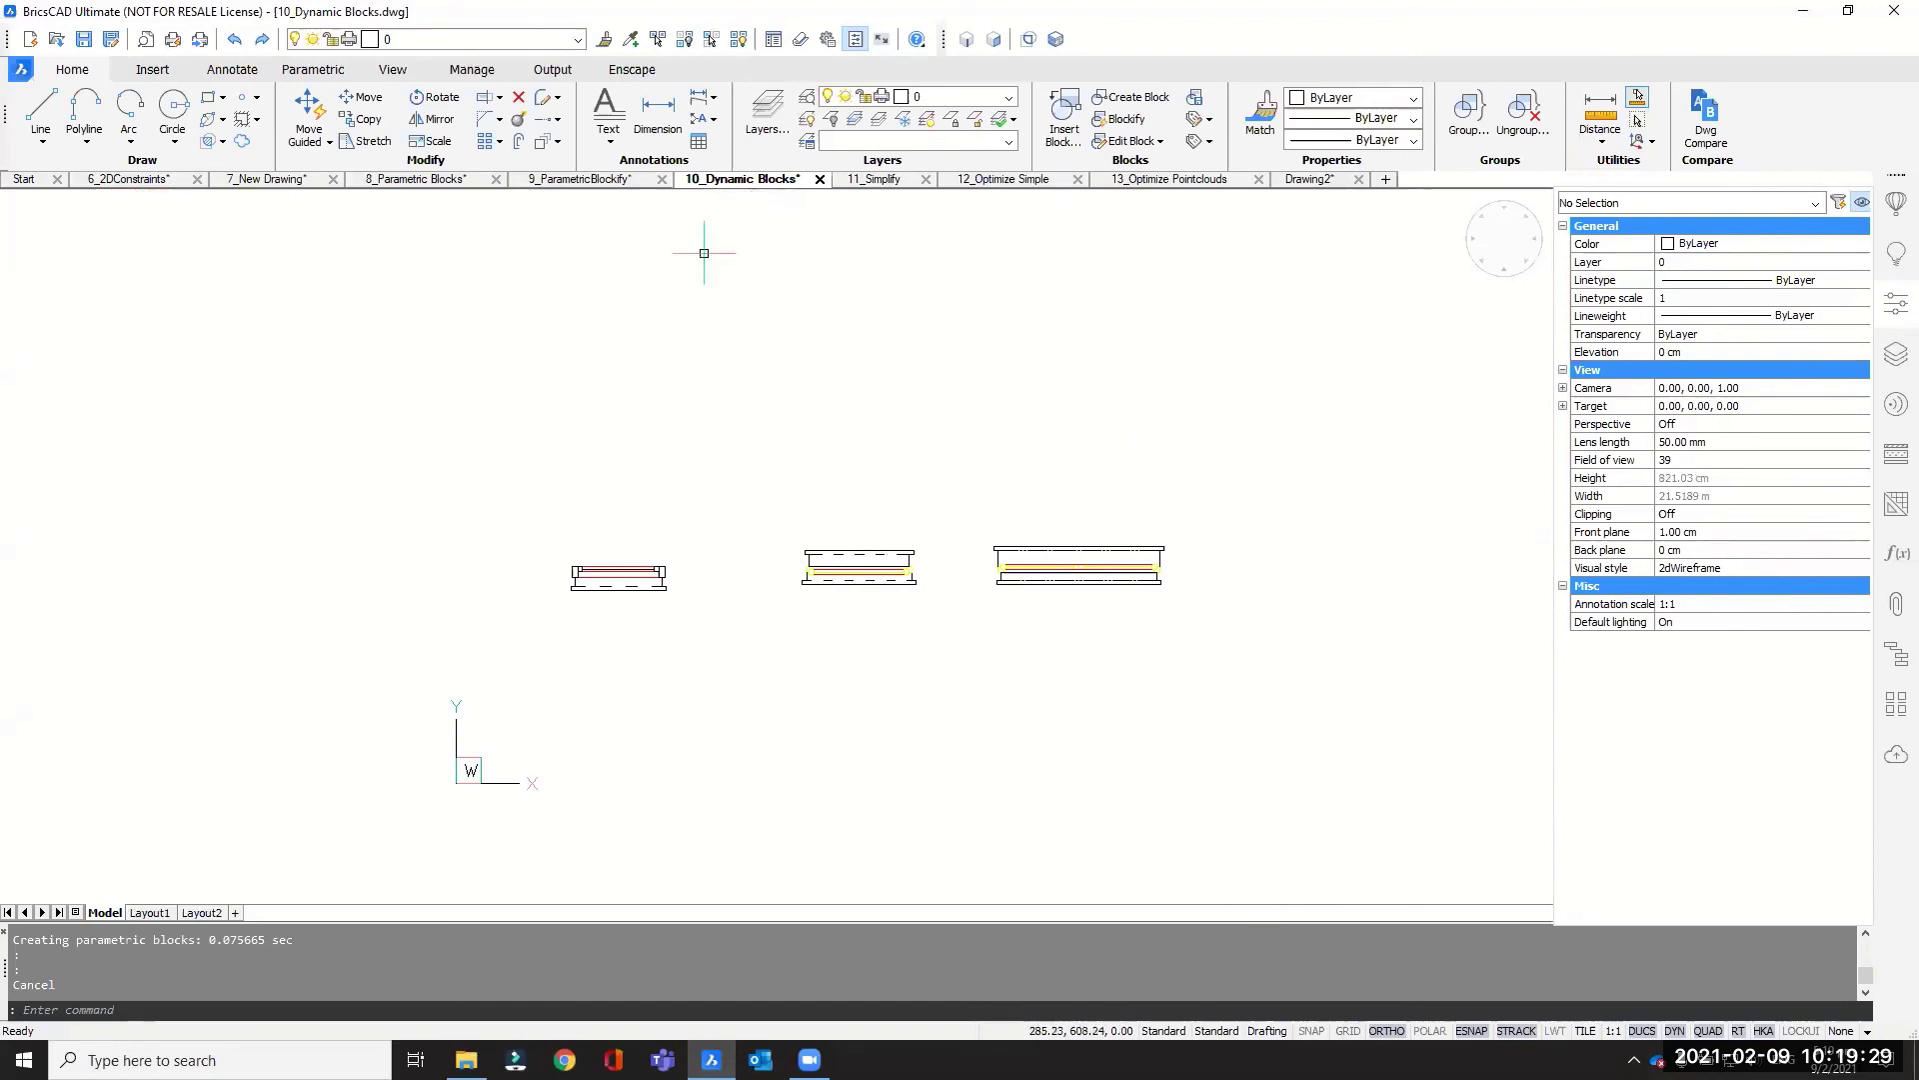
left_click(1895, 303)
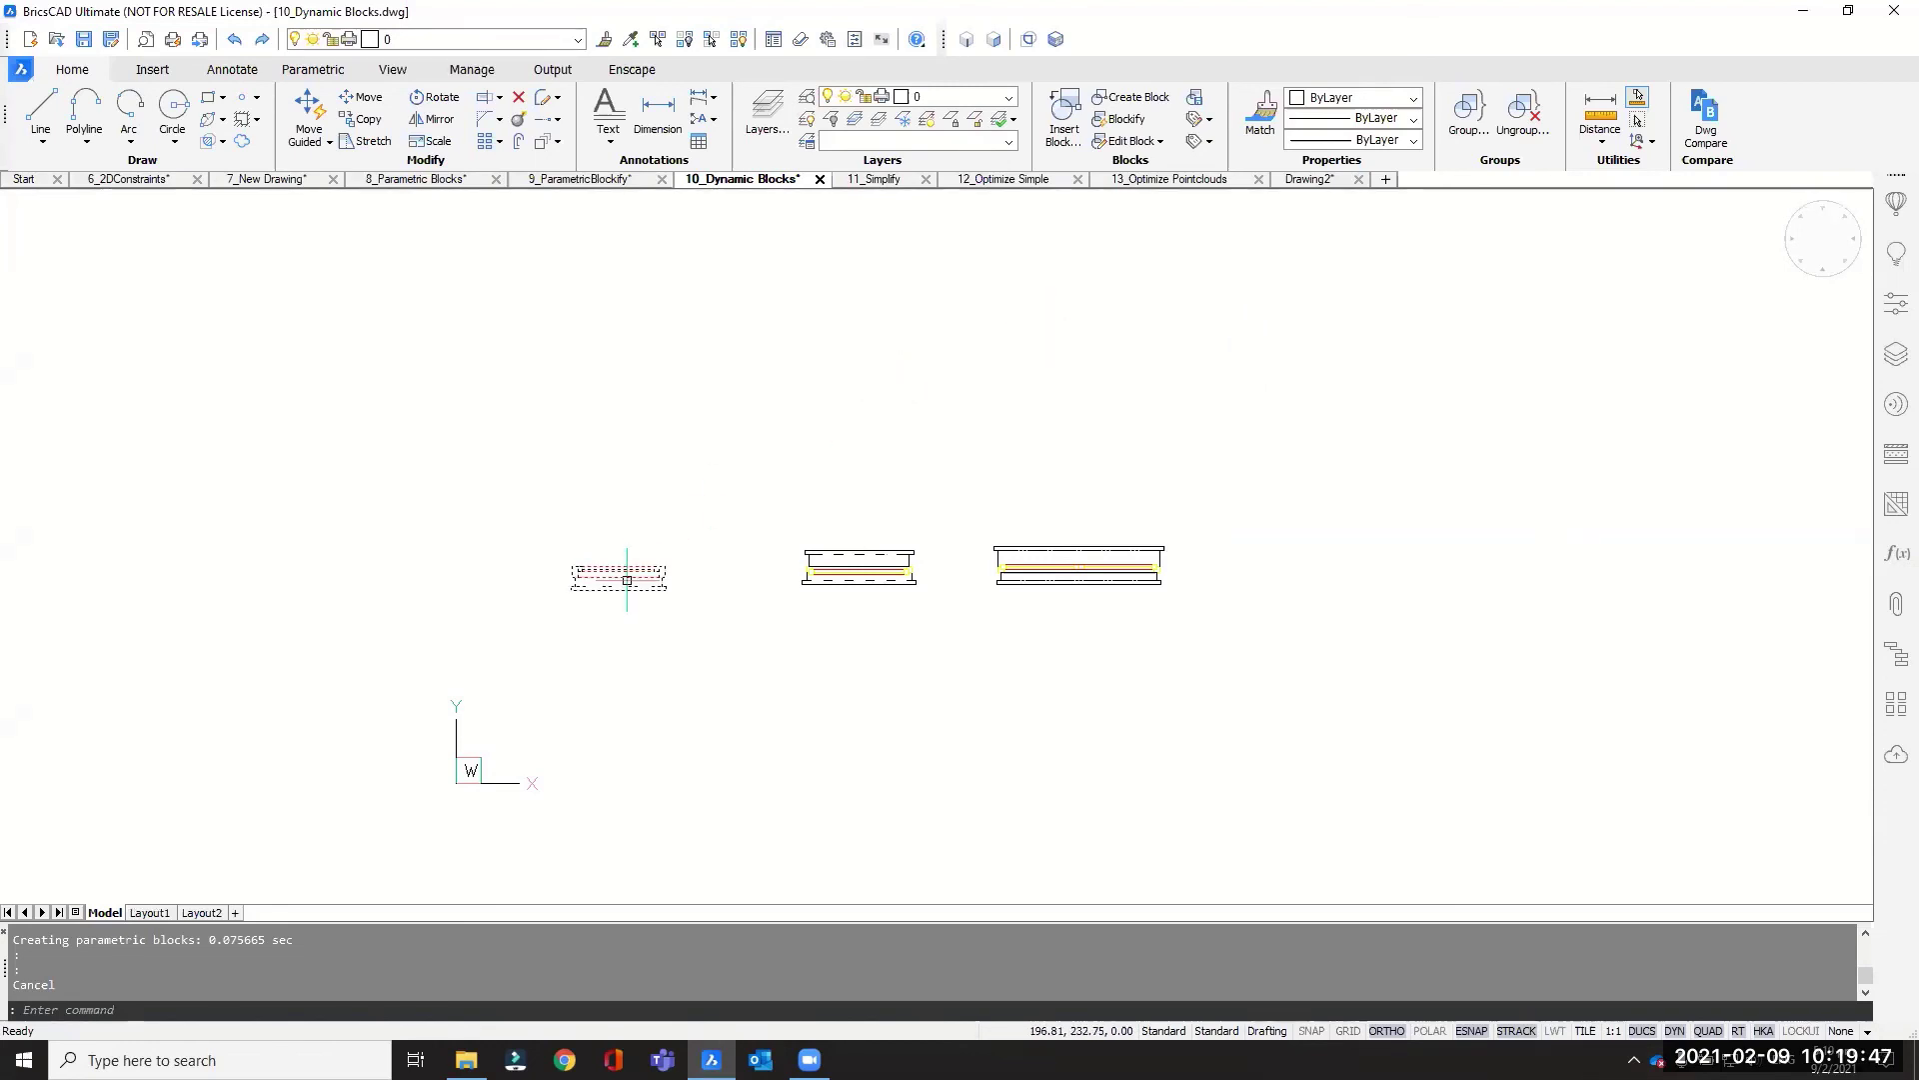
Step: Select the leftmost dynamic window block and stretch its width to 166 cm with the width grip
mouse_move(627, 580)
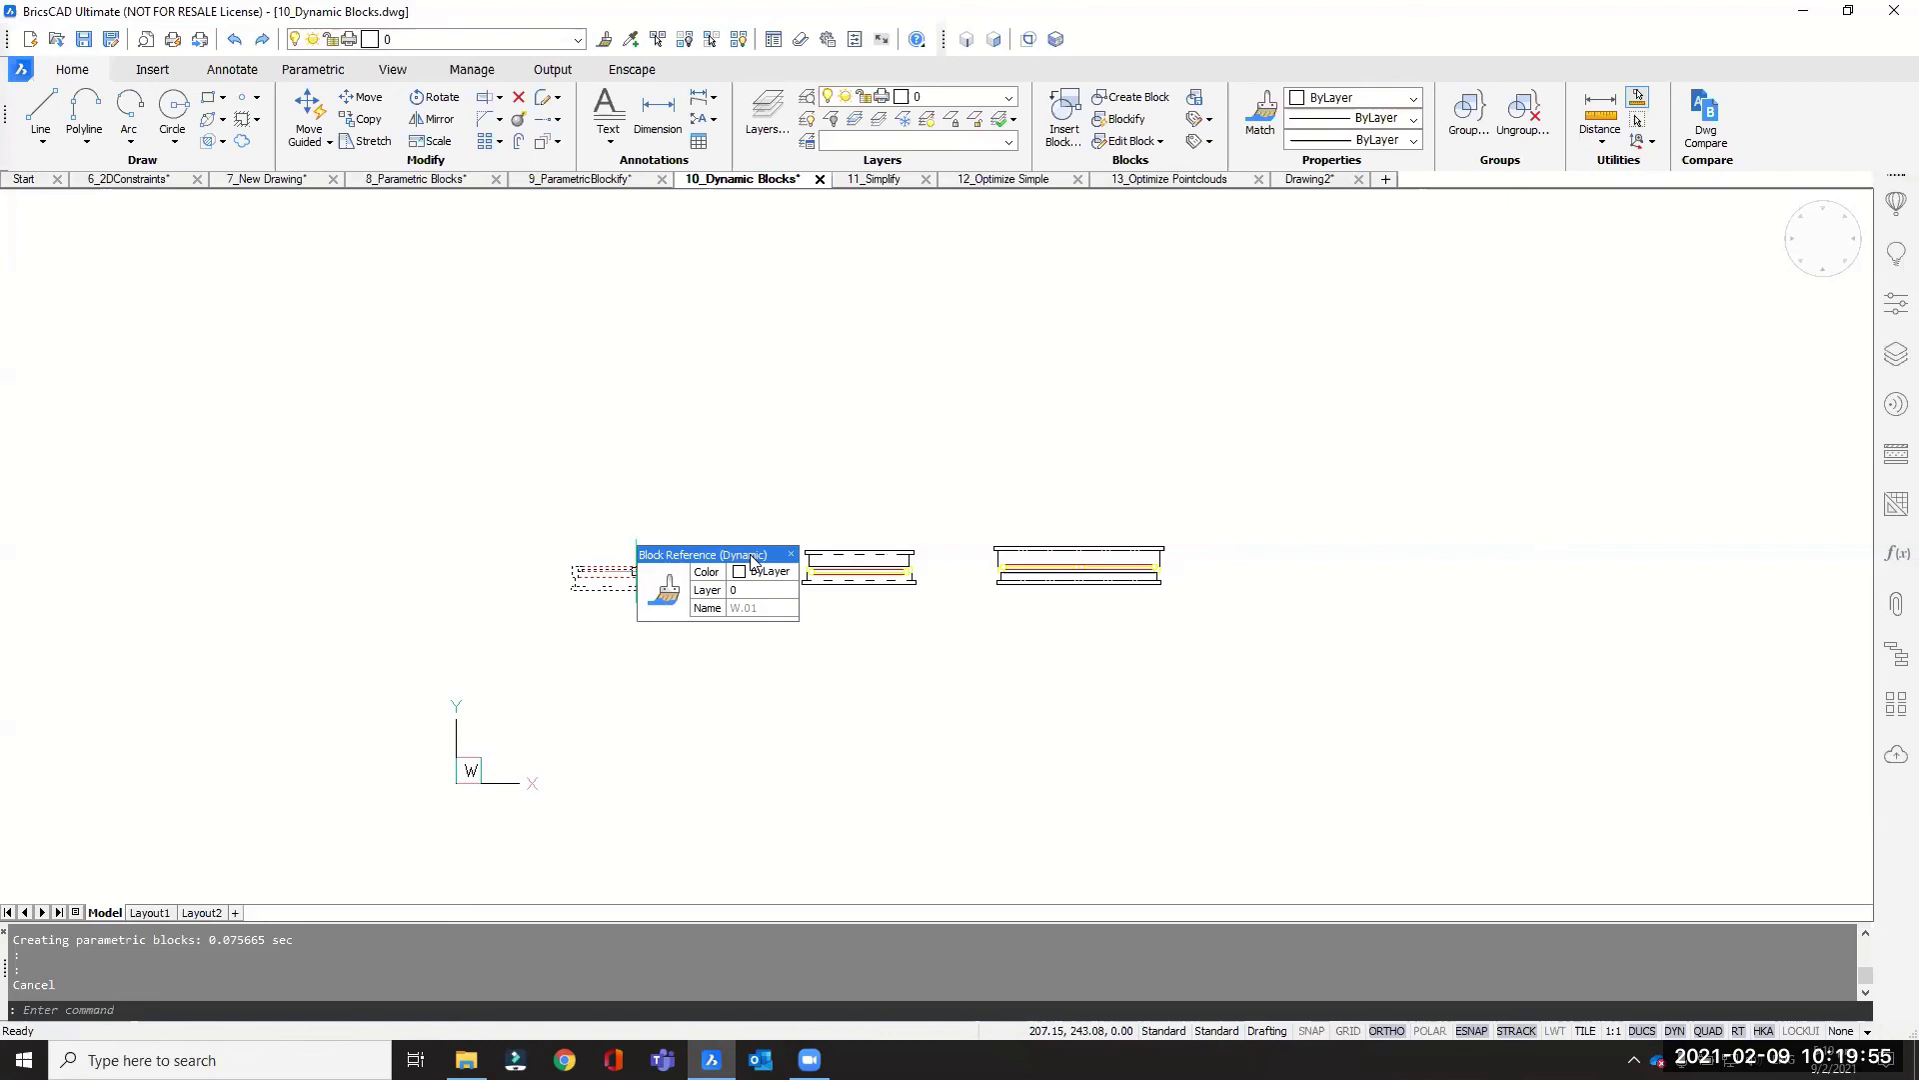
left_click(627, 570)
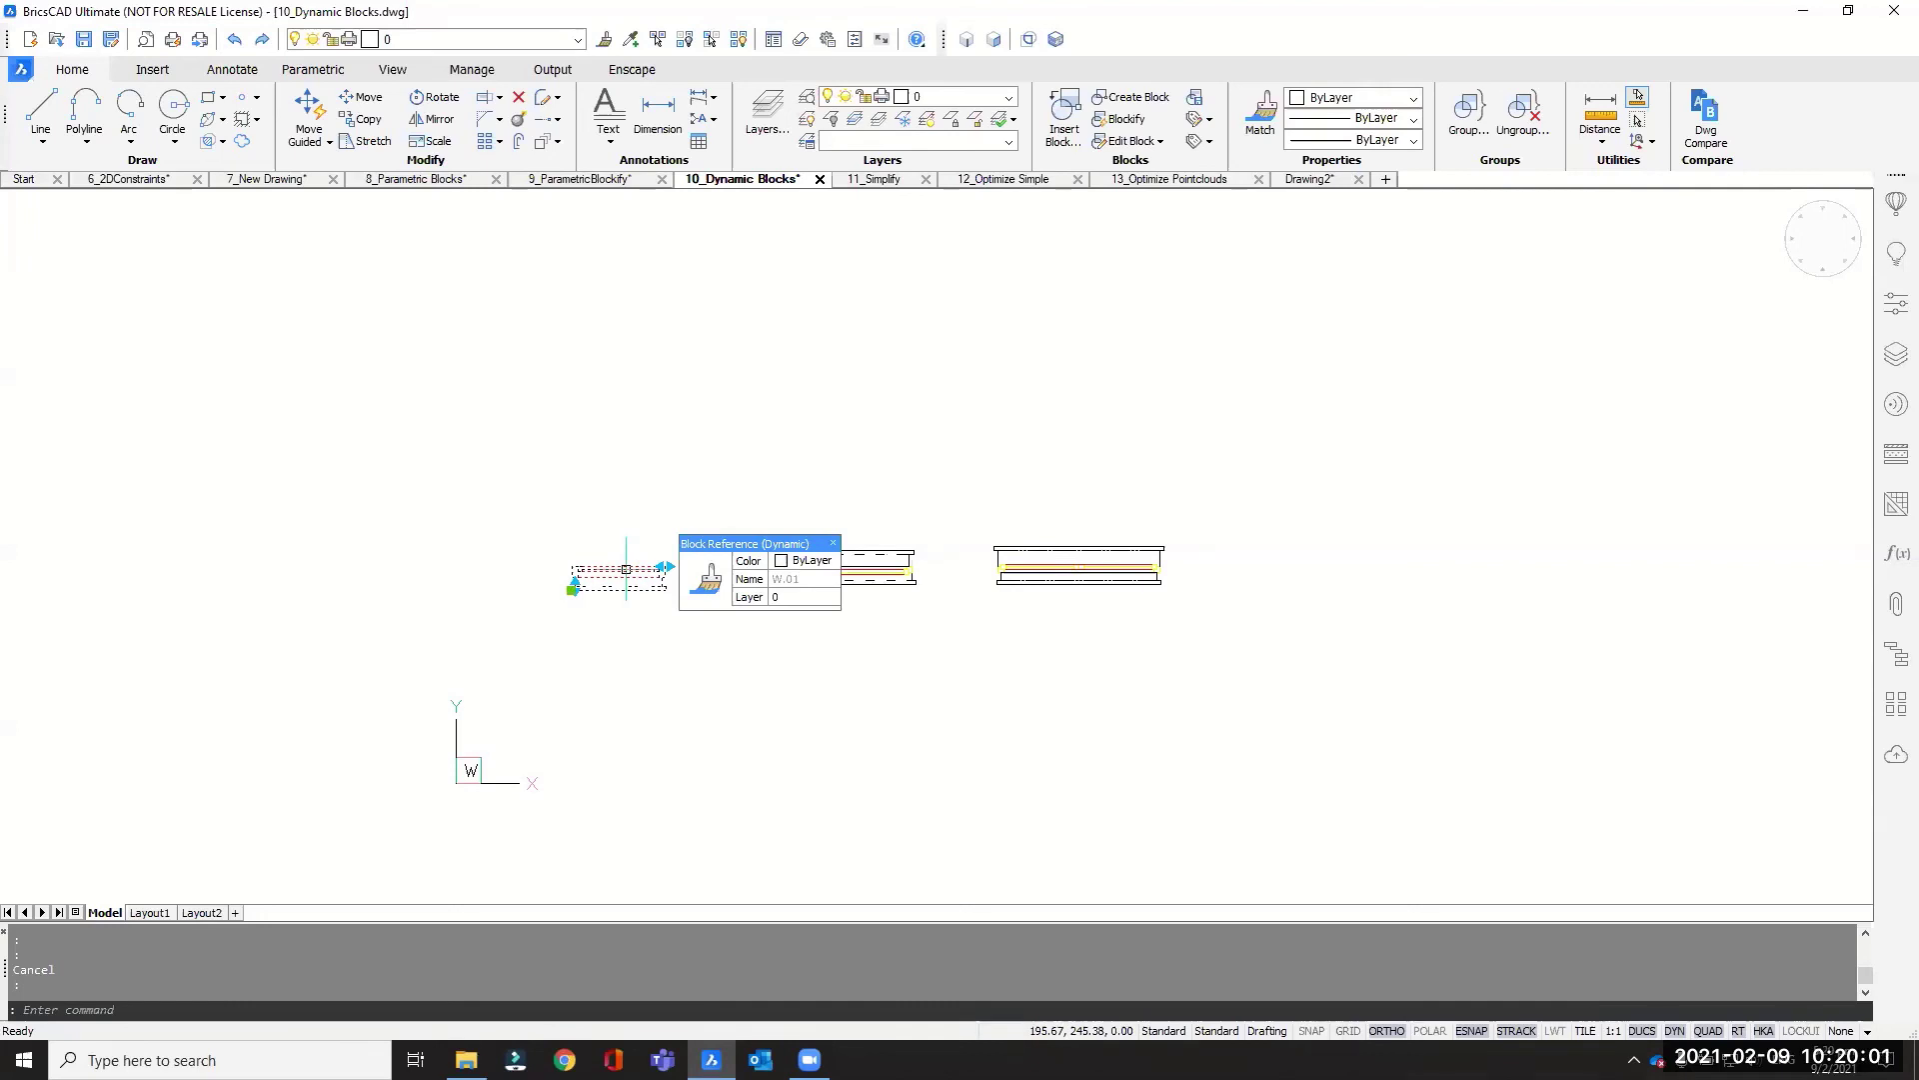
scroll(627, 570, "up", 5)
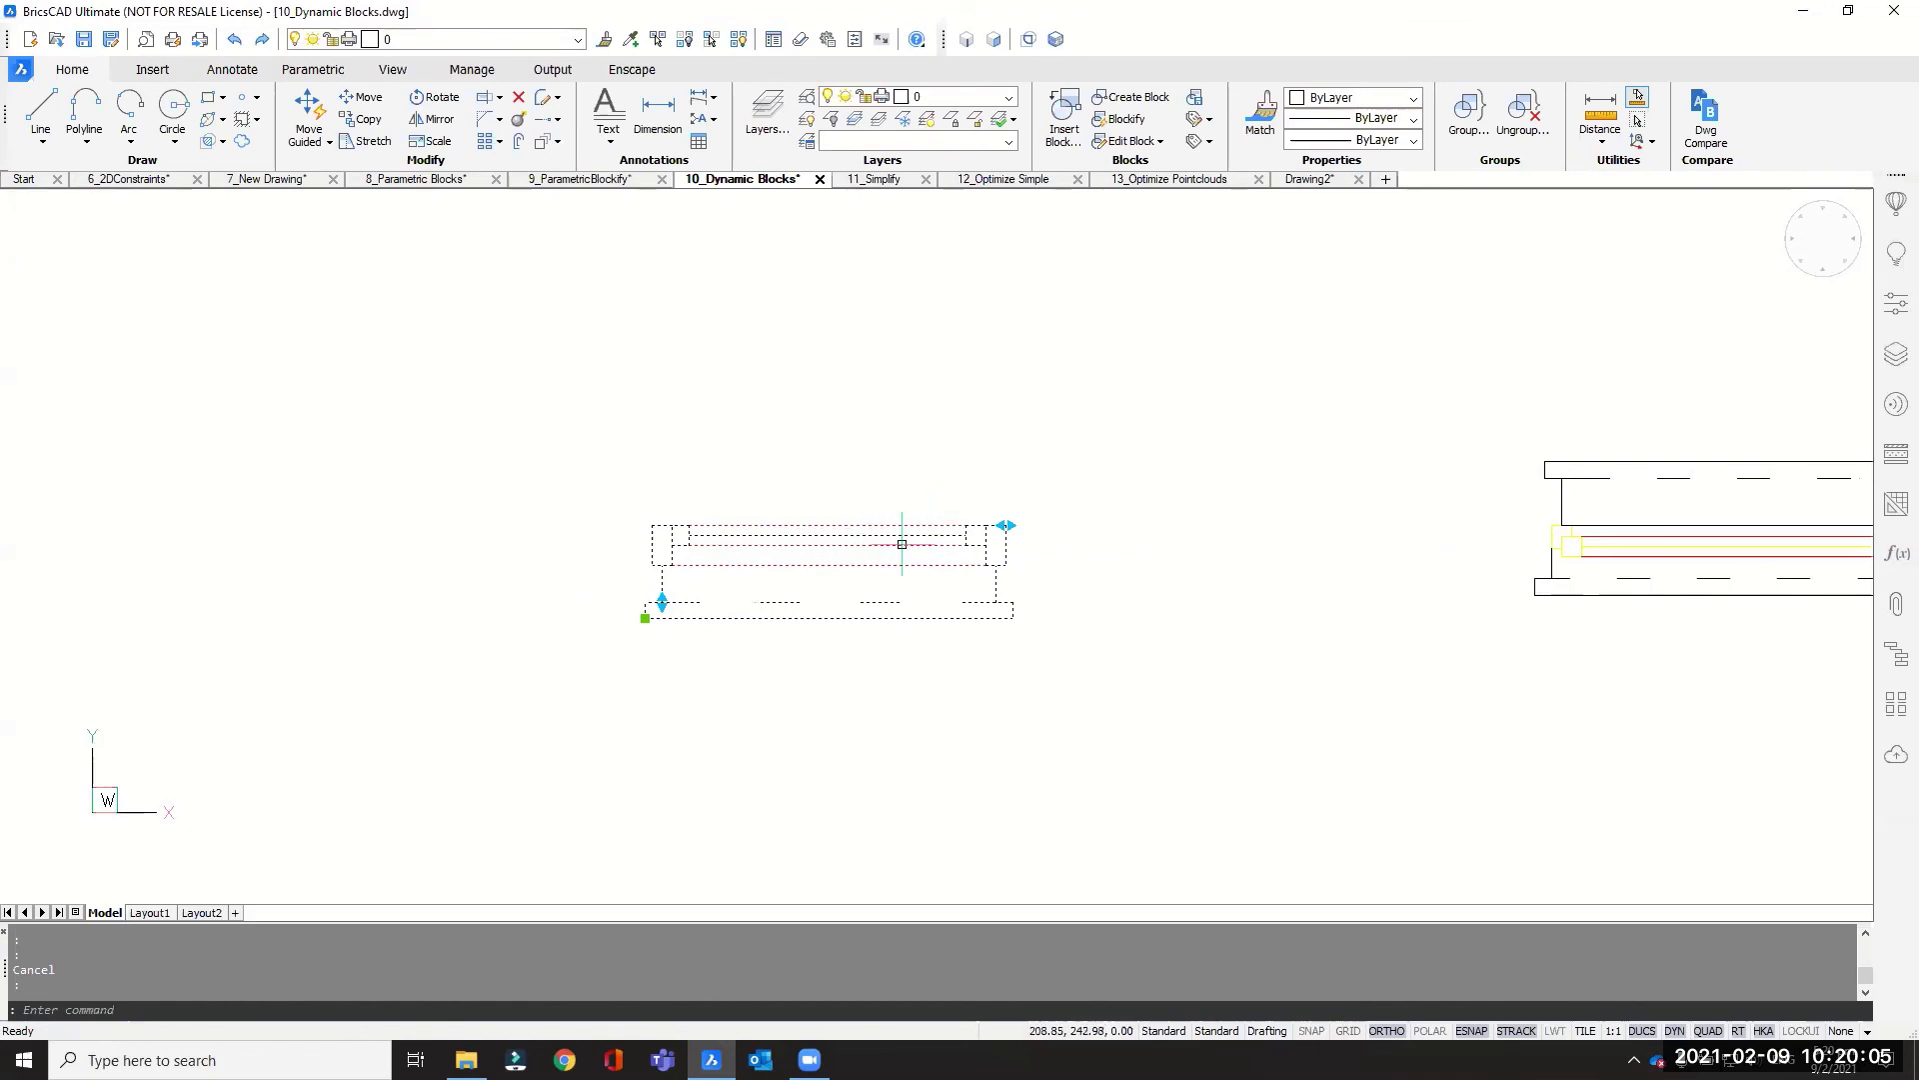
mouse_move(1005, 525)
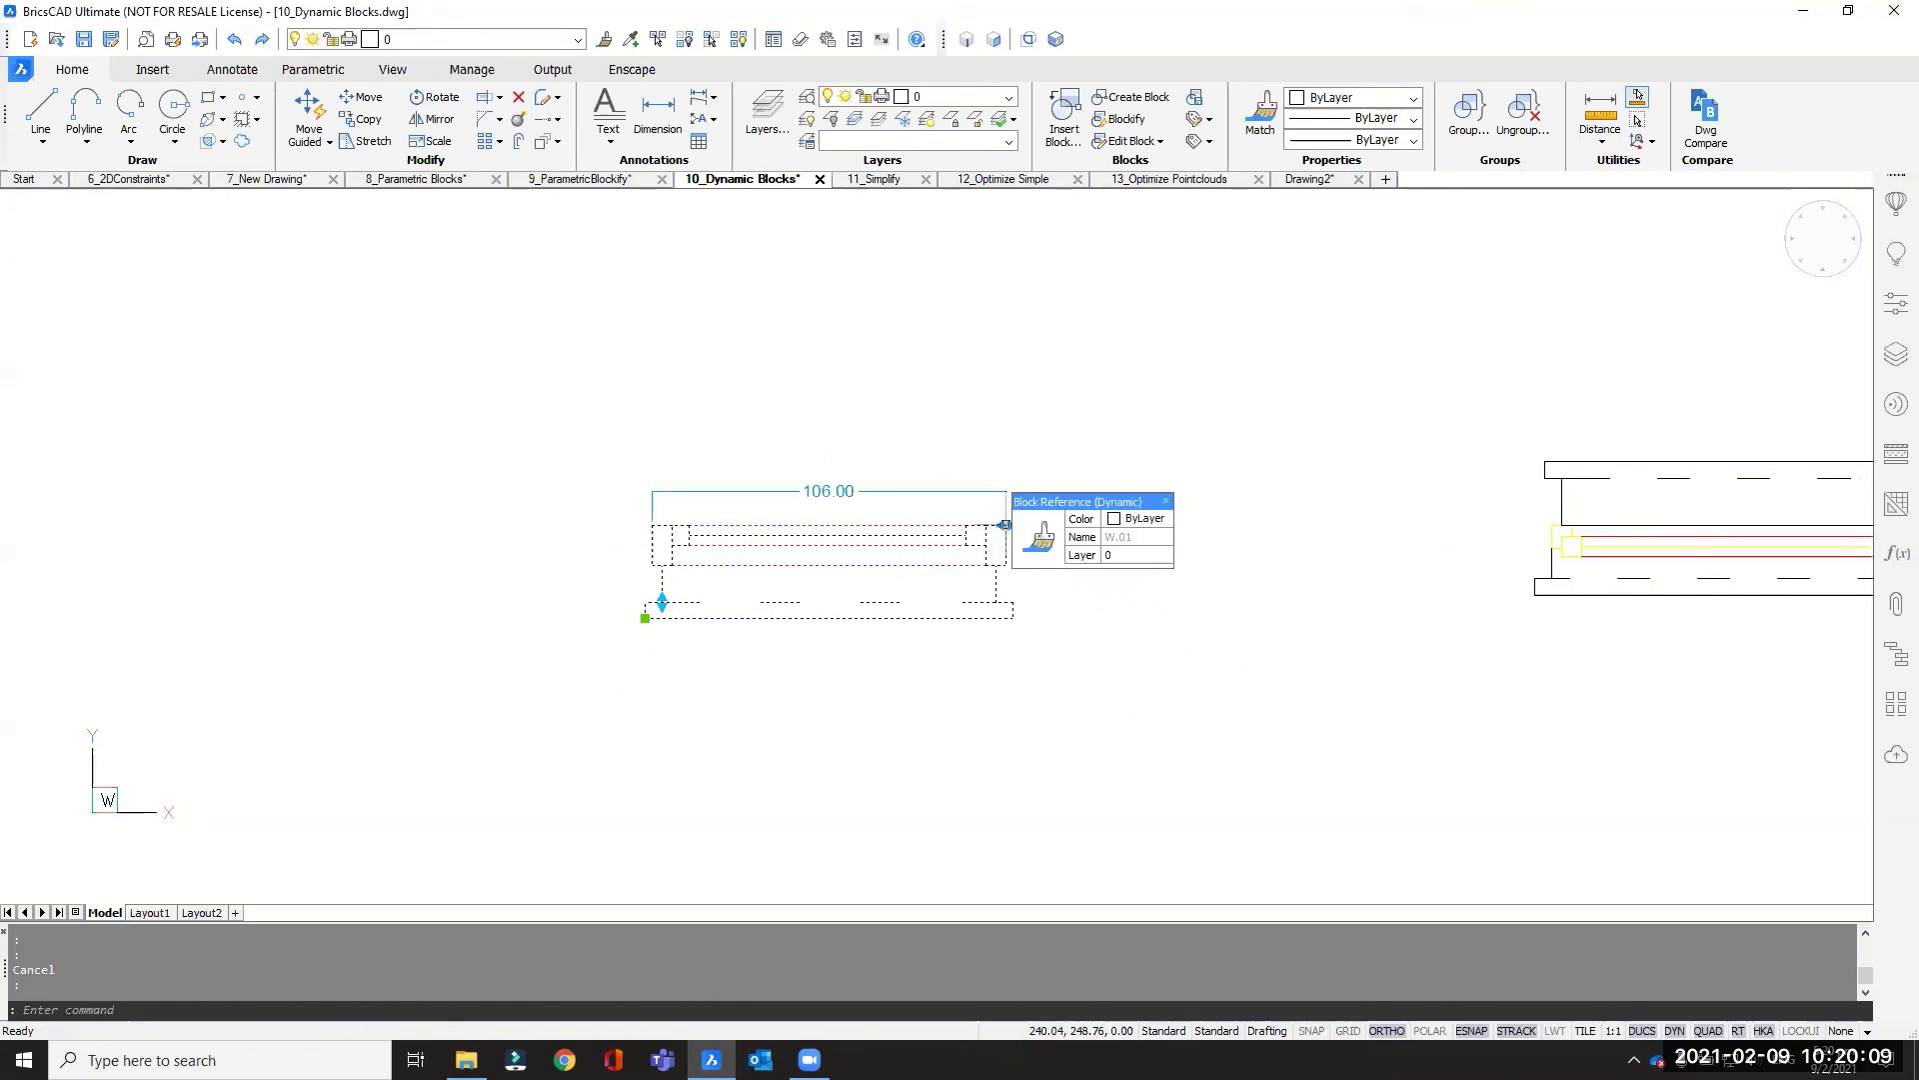
scroll(1004, 524, "up", 3)
left_click(1005, 525)
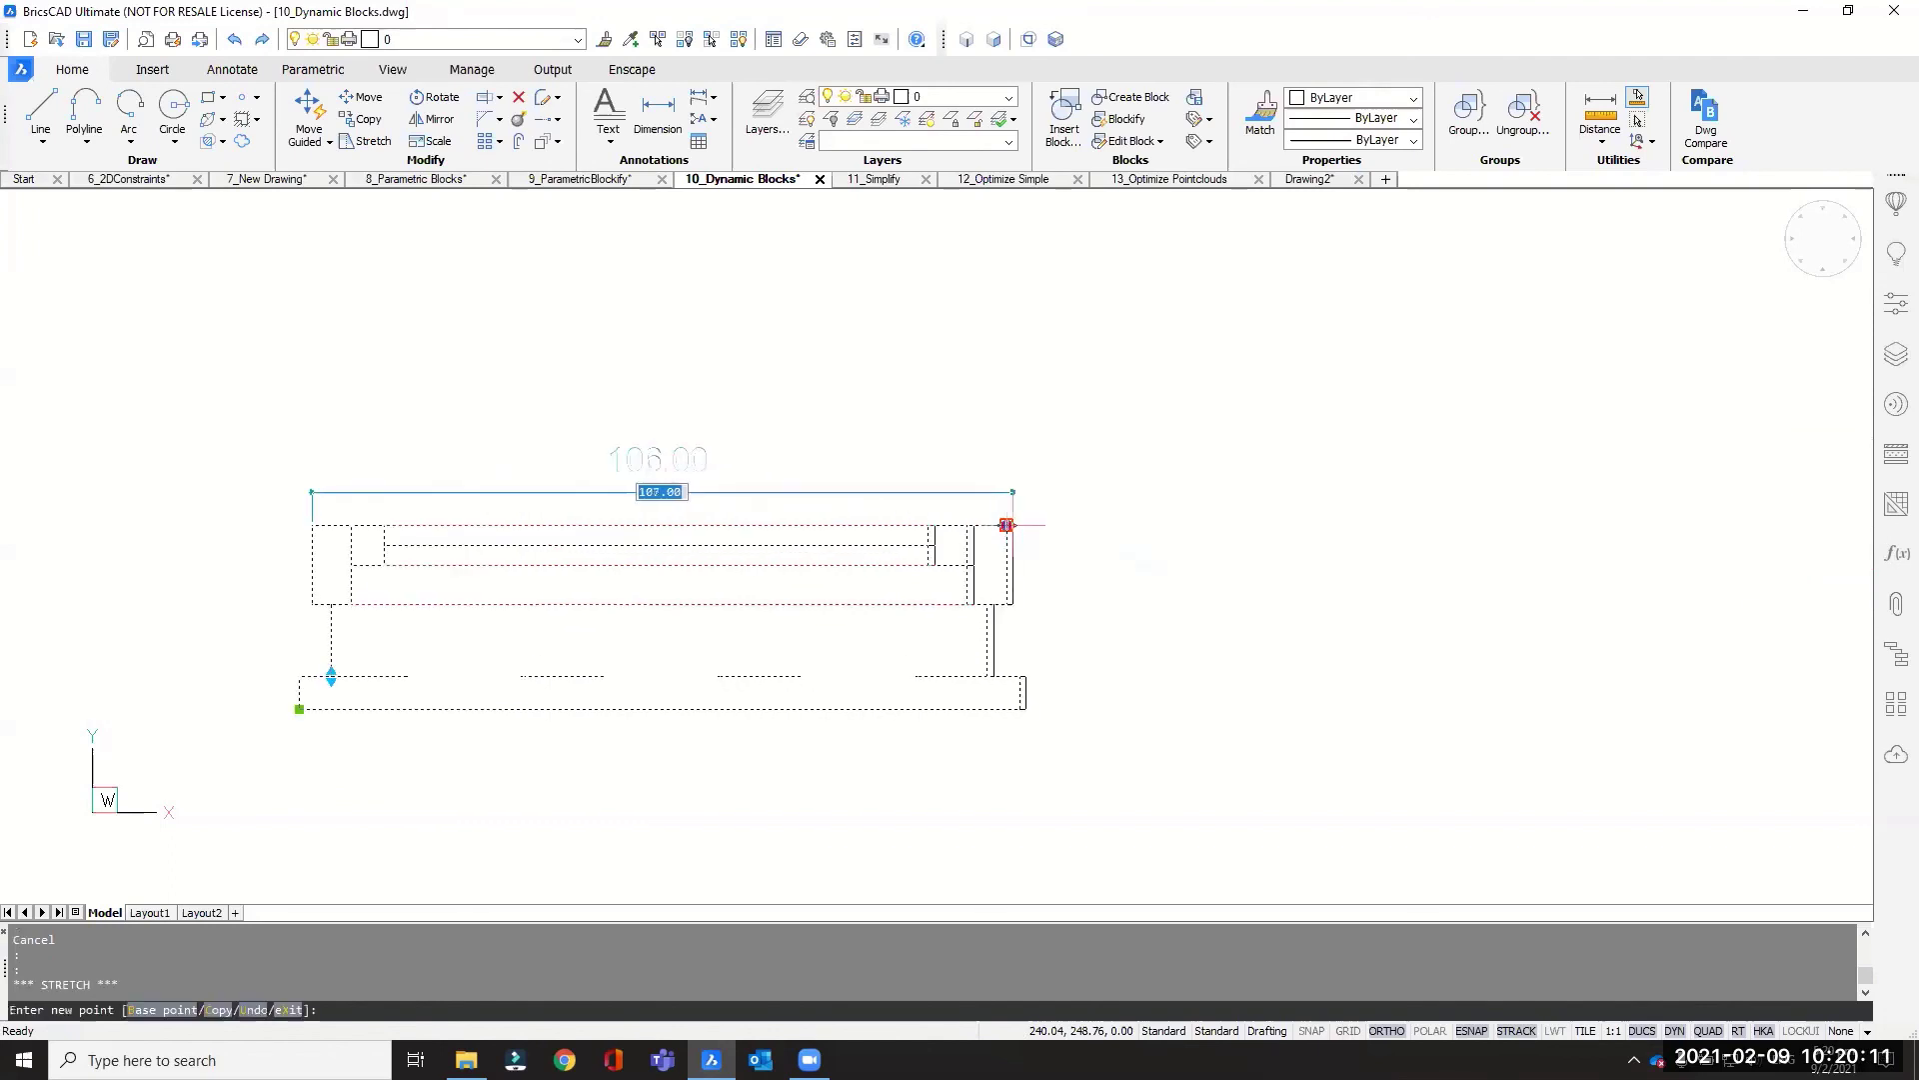
scroll(1399, 510, "down", 3)
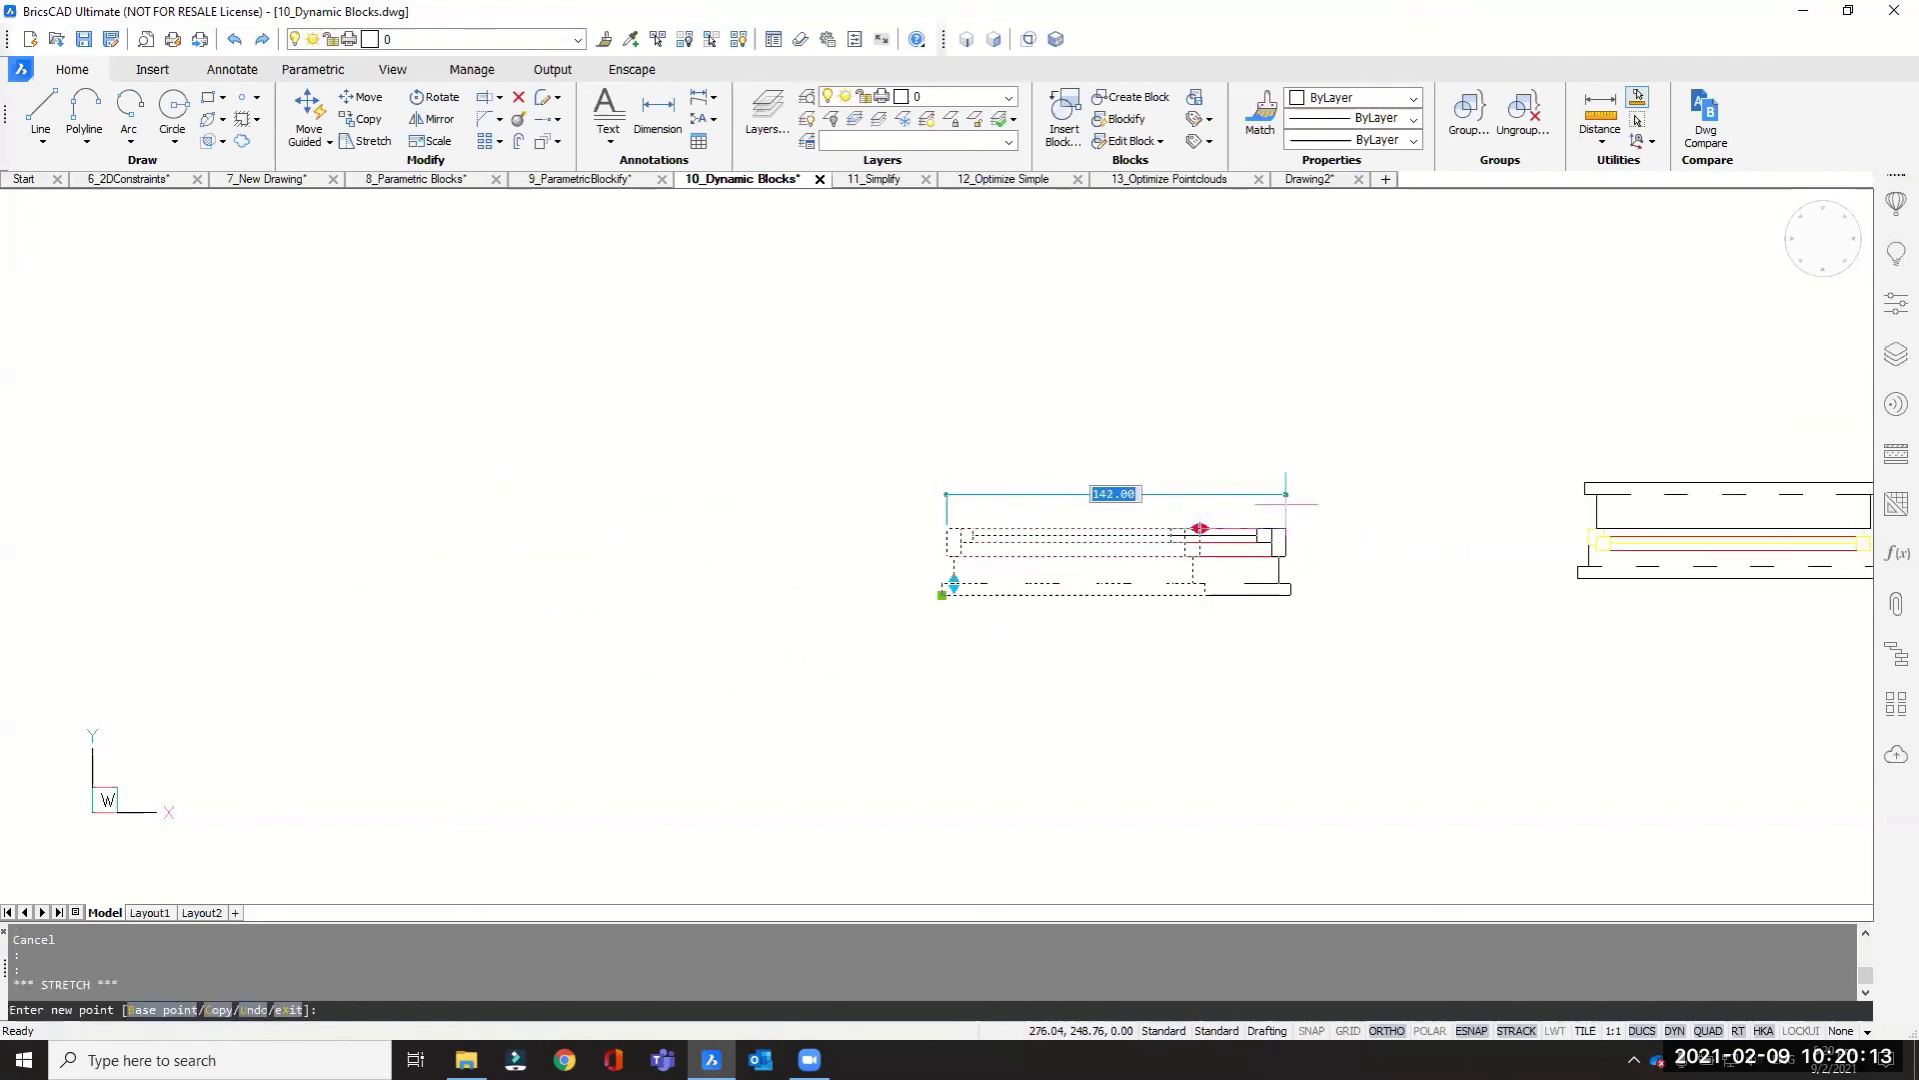
left_click(1343, 493)
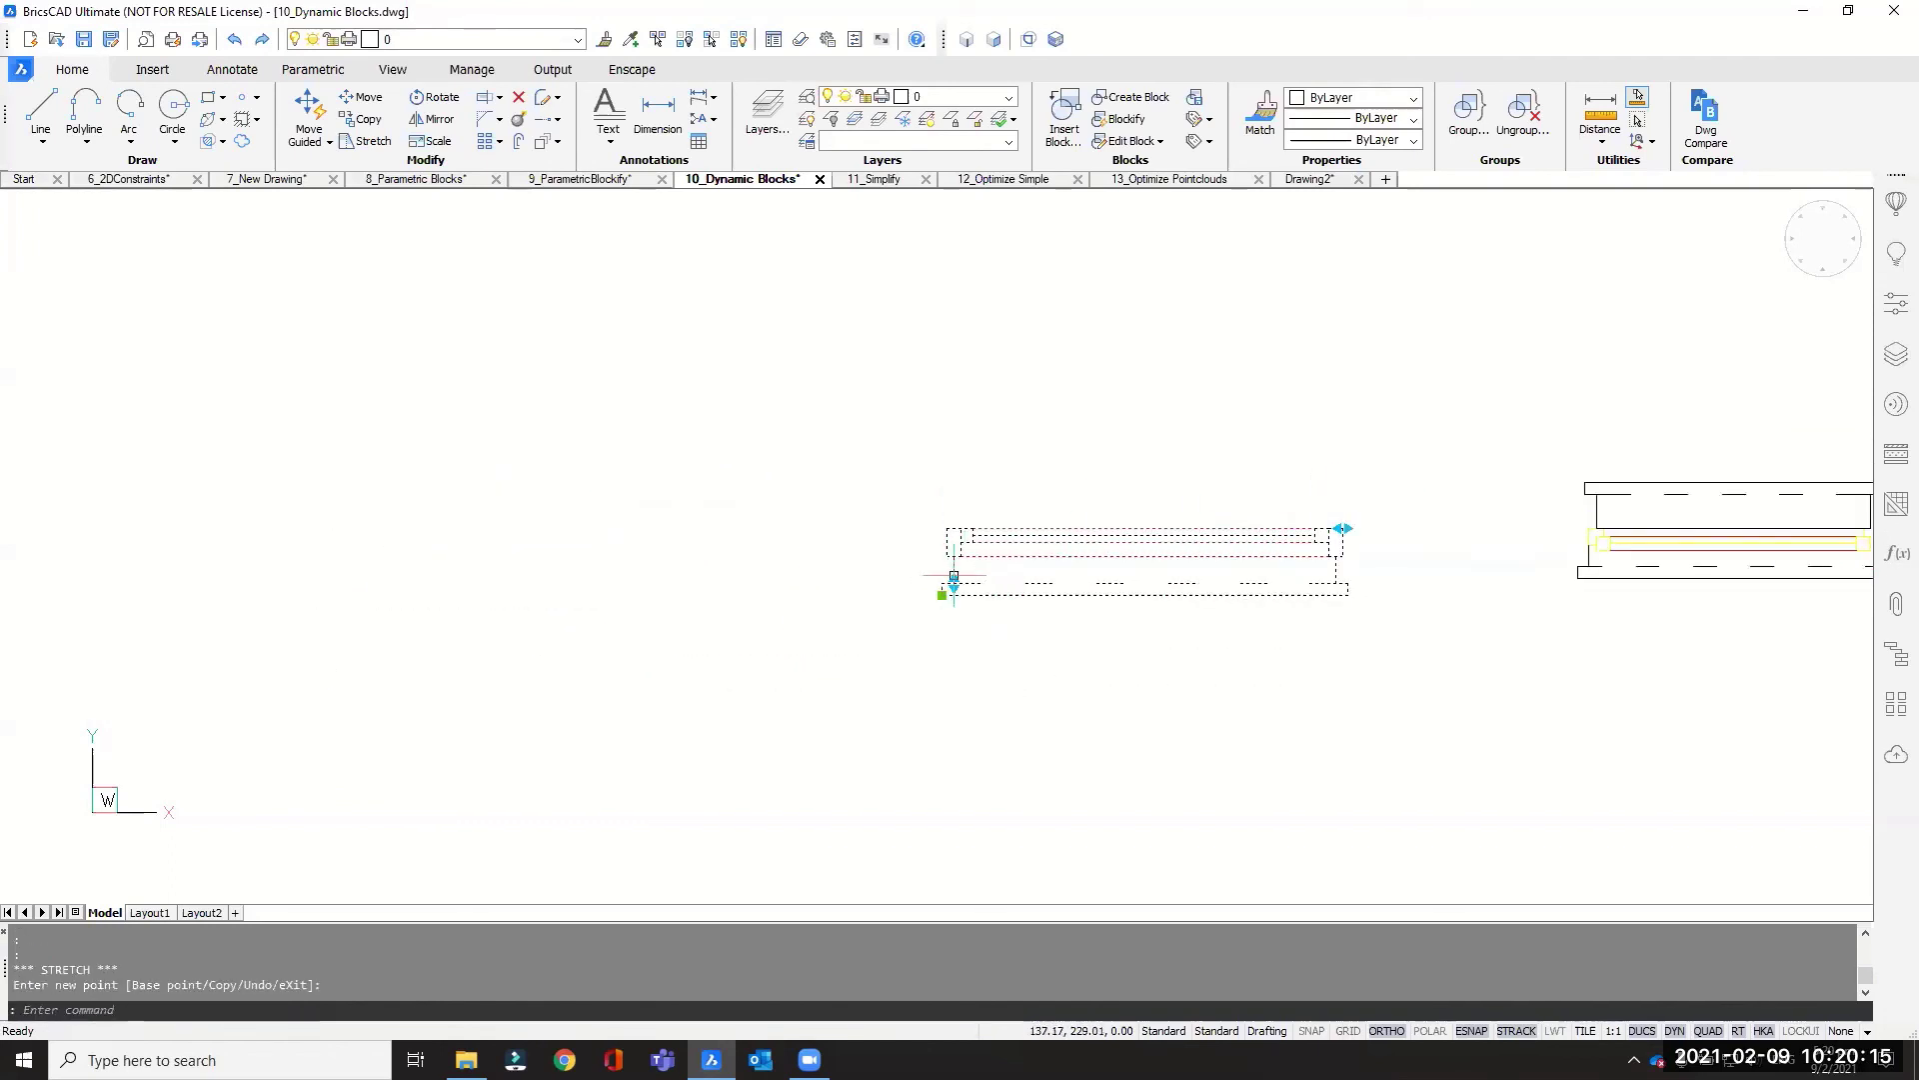
Step: Try to stretch the window block's depth to about 27 cm with its depth grip, and deselect the block
left_click(954, 581)
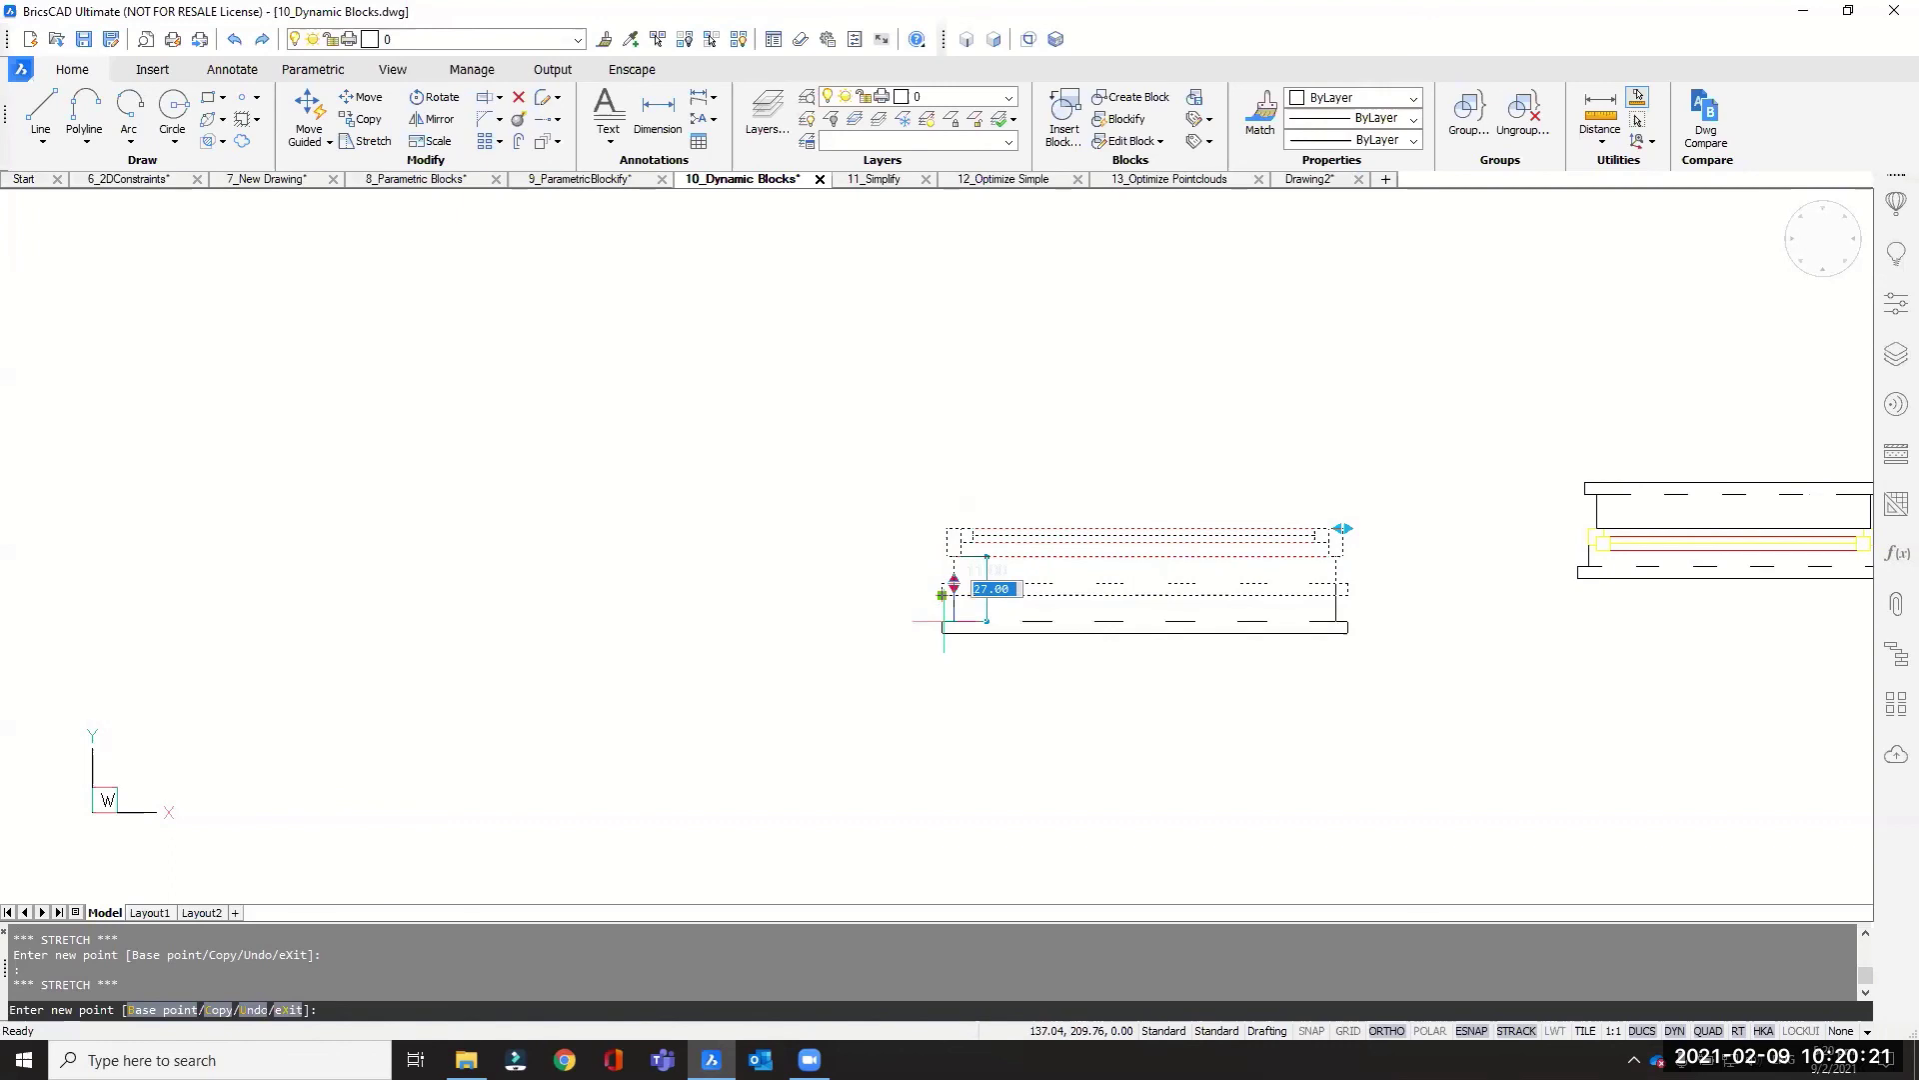
key("Escape")
scroll(872, 615, "down", 1)
middle_click_drag(1141, 550, 993, 561)
key("Escape")
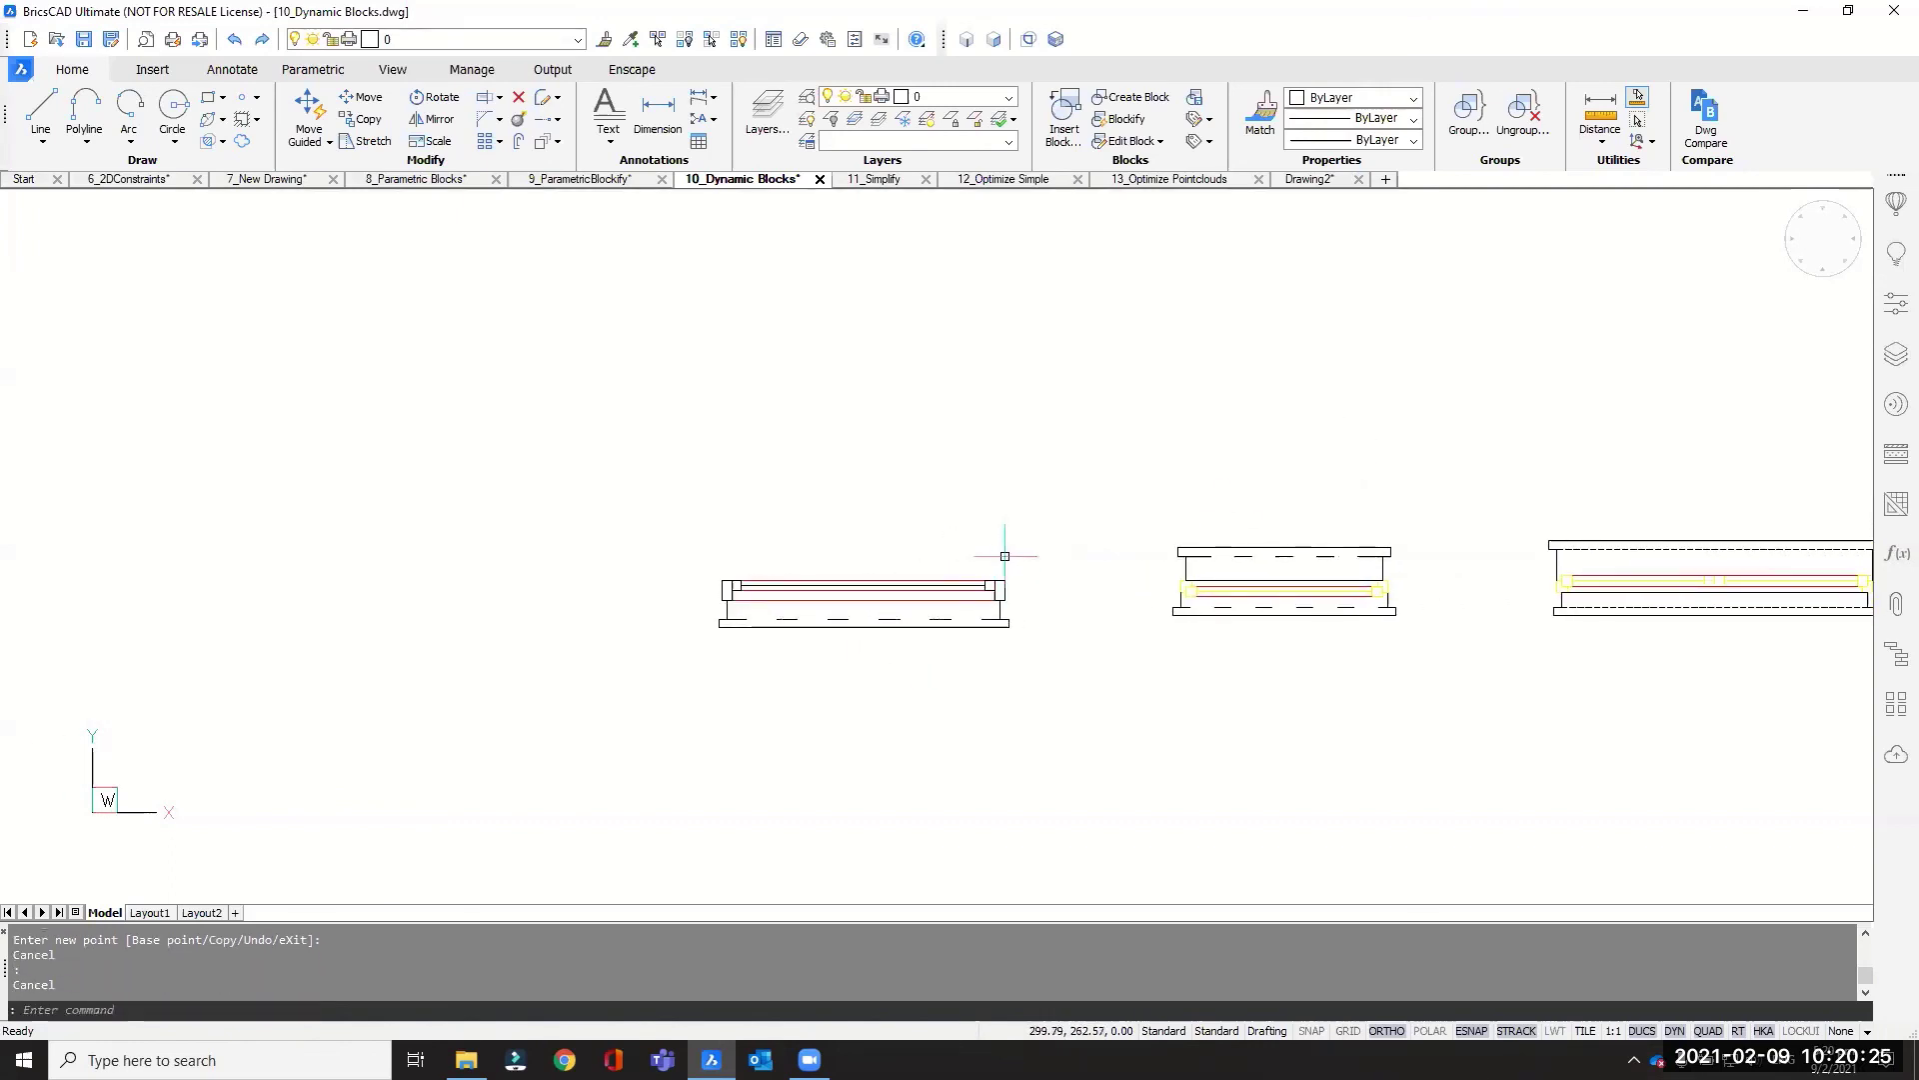
Step: Reselect the leftmost window block and show its properties to examine the custom Width and Depth parameters
middle_click_drag(1050, 500, 879, 544)
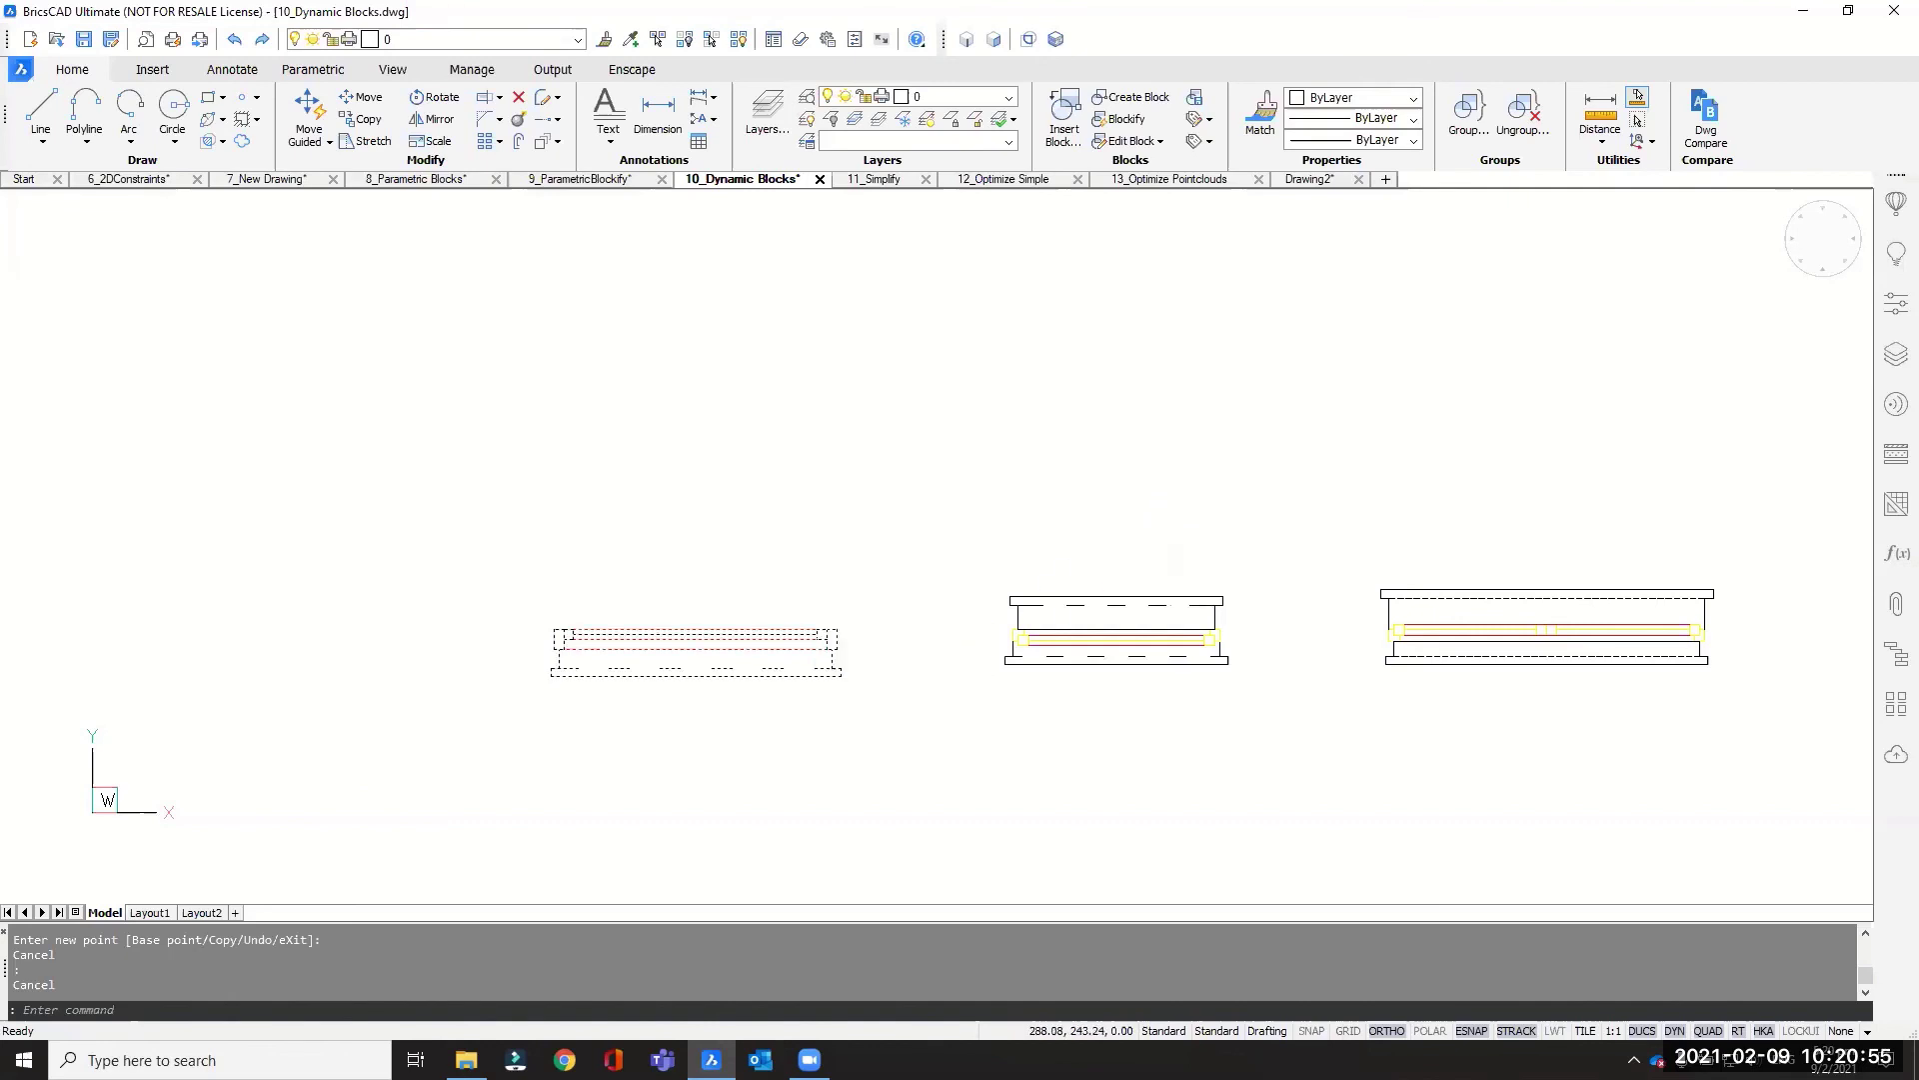
left_click(822, 634)
left_click(1897, 304)
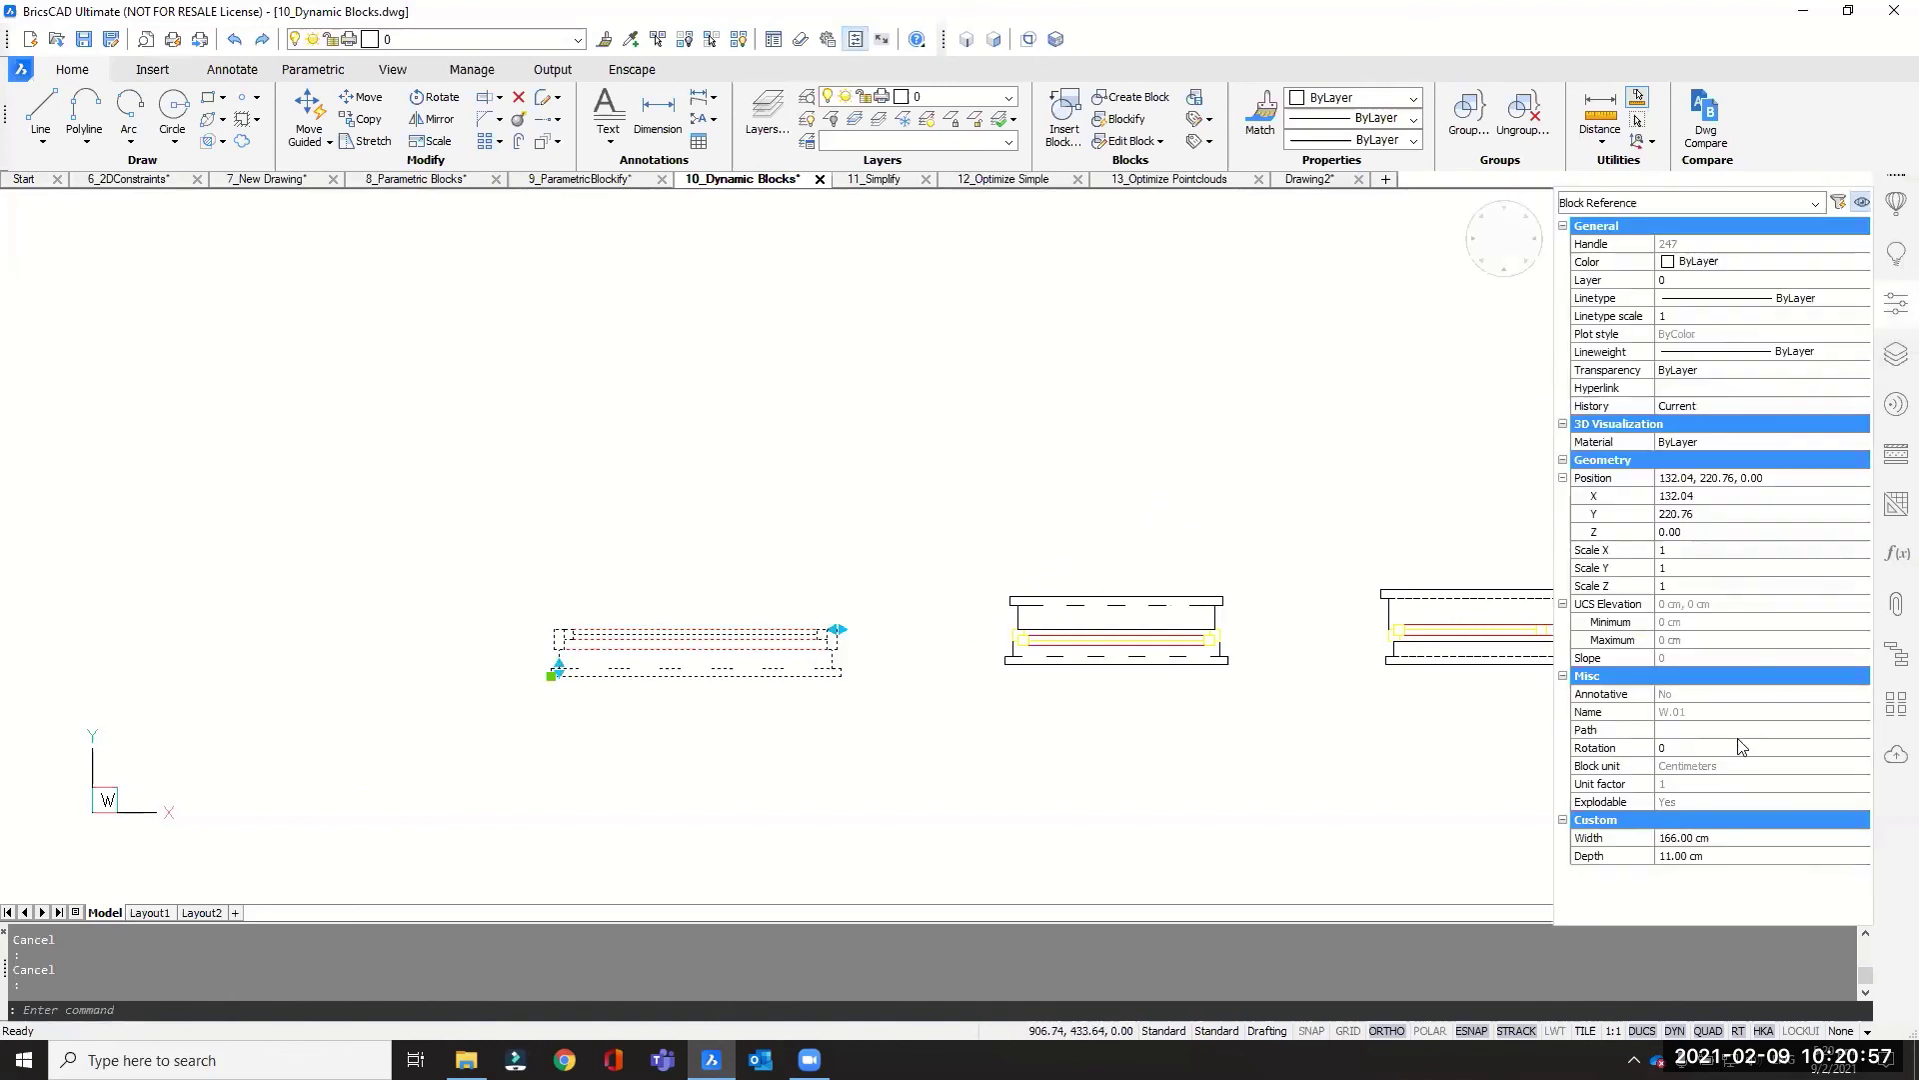